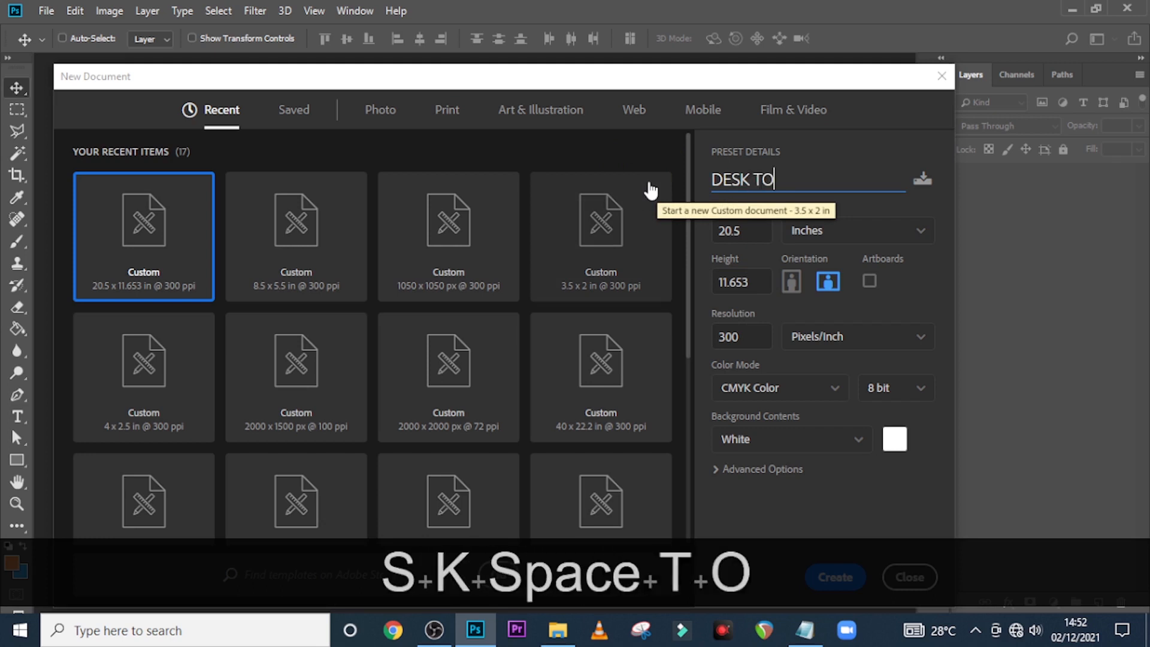
Name the new document DESK TOP CALENDER, keep 300 ppi and CMYK Color, and create it
type("ENDER")
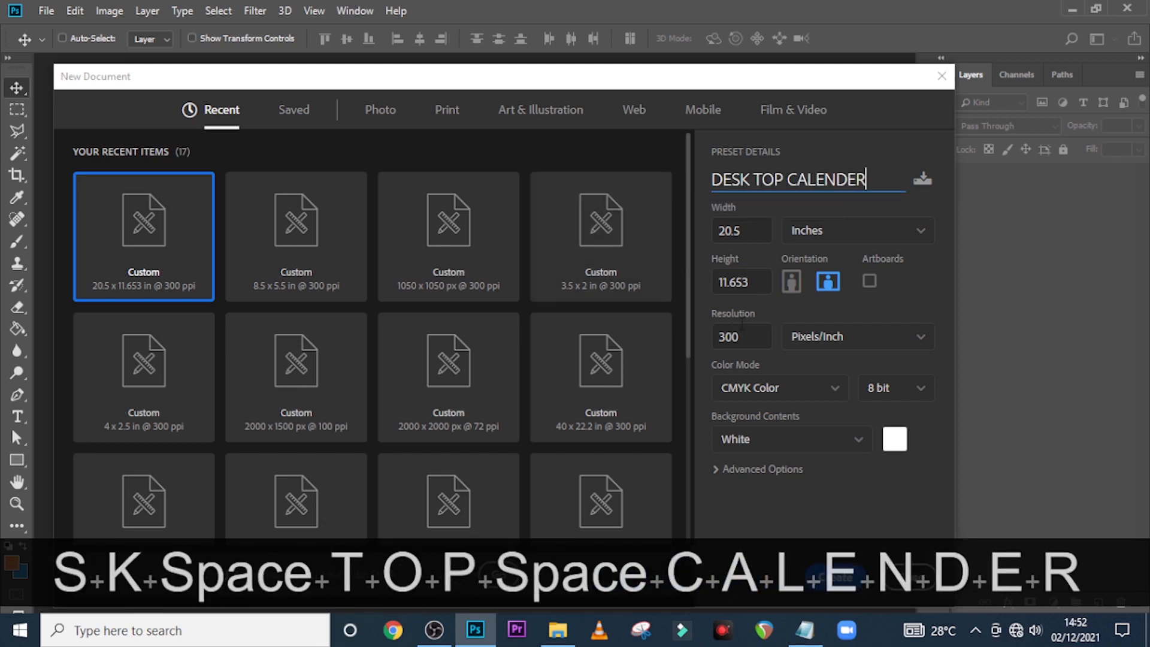
left_click_drag(747, 335, 706, 336)
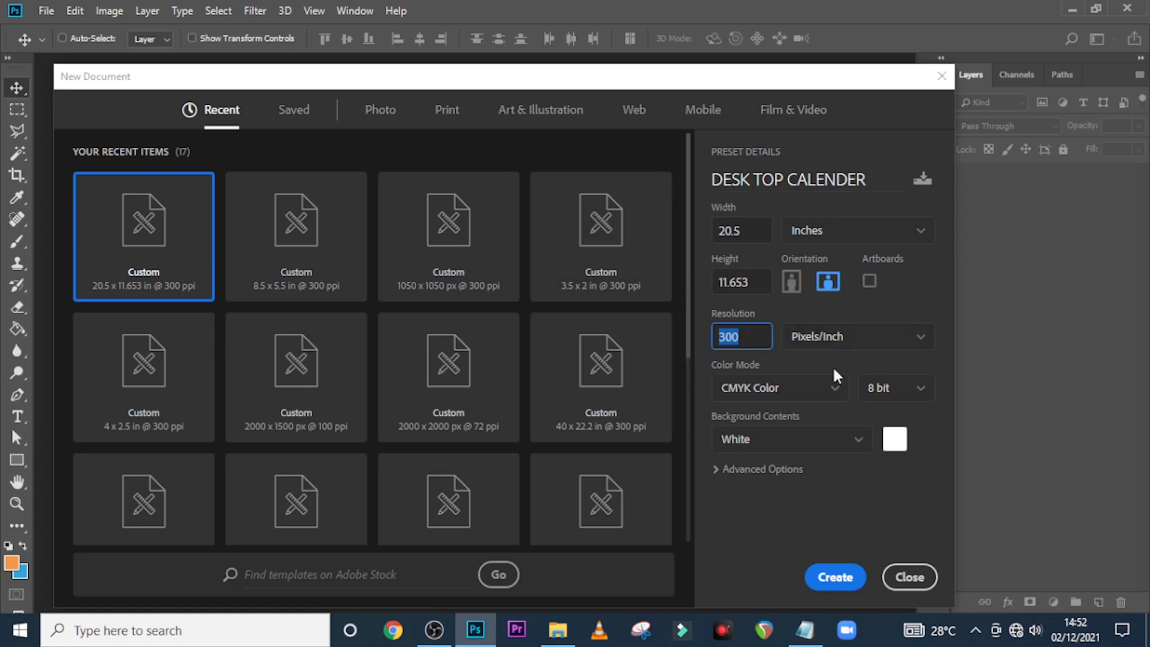
left_click(783, 388)
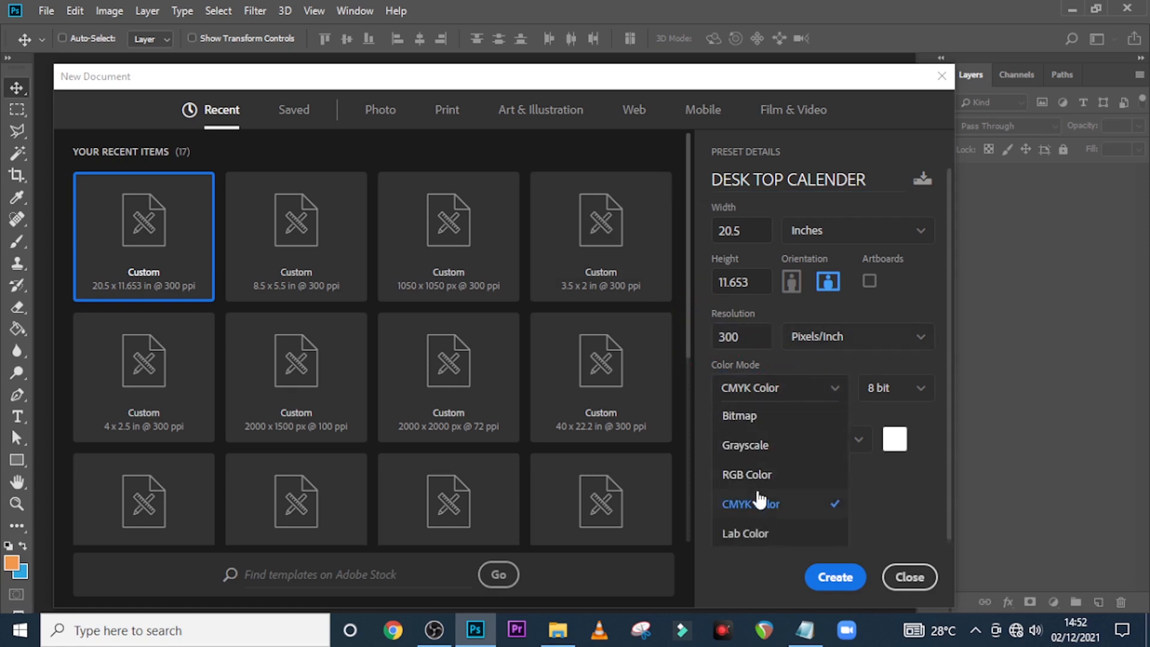
left_click(758, 503)
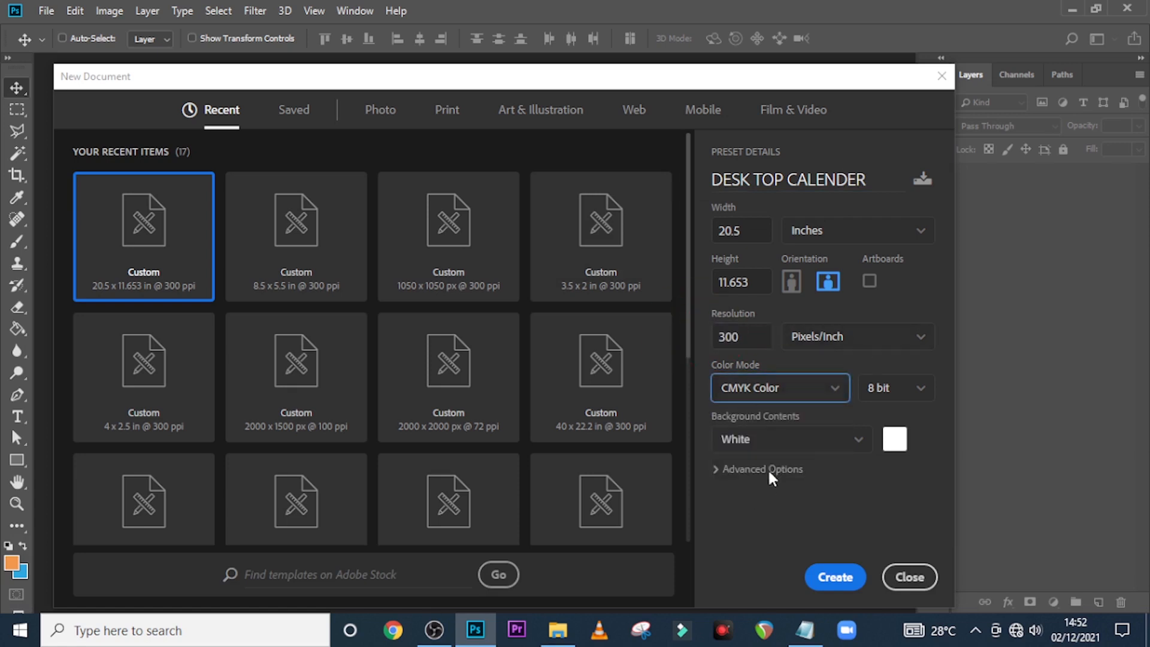
left_click(846, 579)
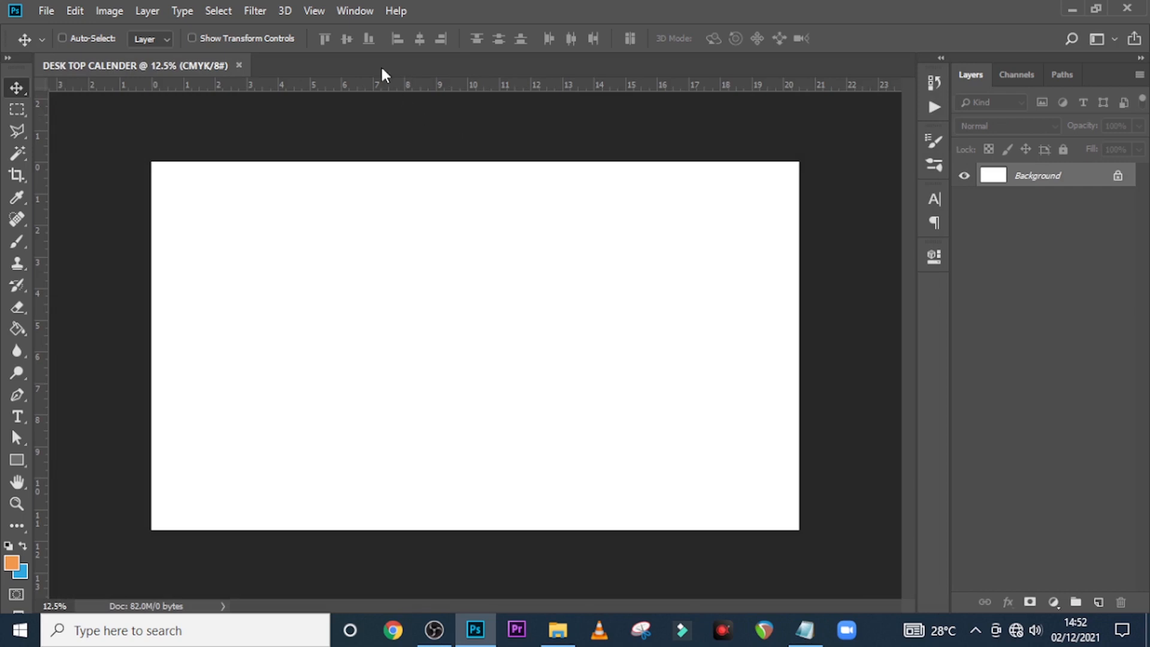
Start a New Guide Layout with 2 columns, 2 rows and a 0.25 in top margin
left_click(314, 10)
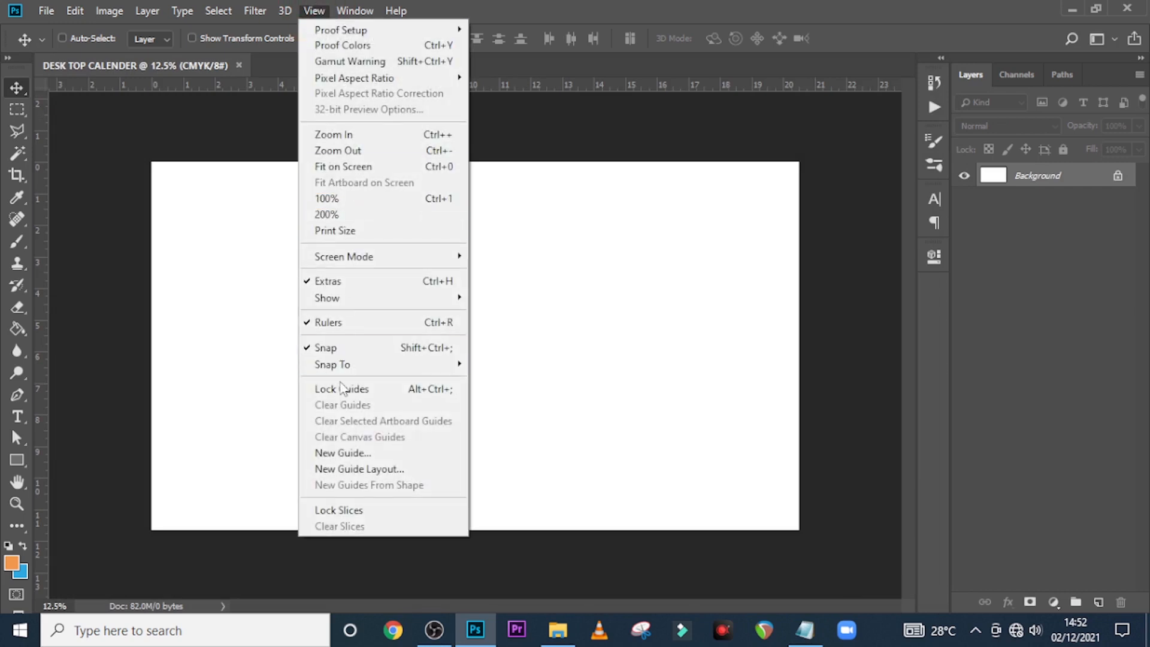
left_click(343, 469)
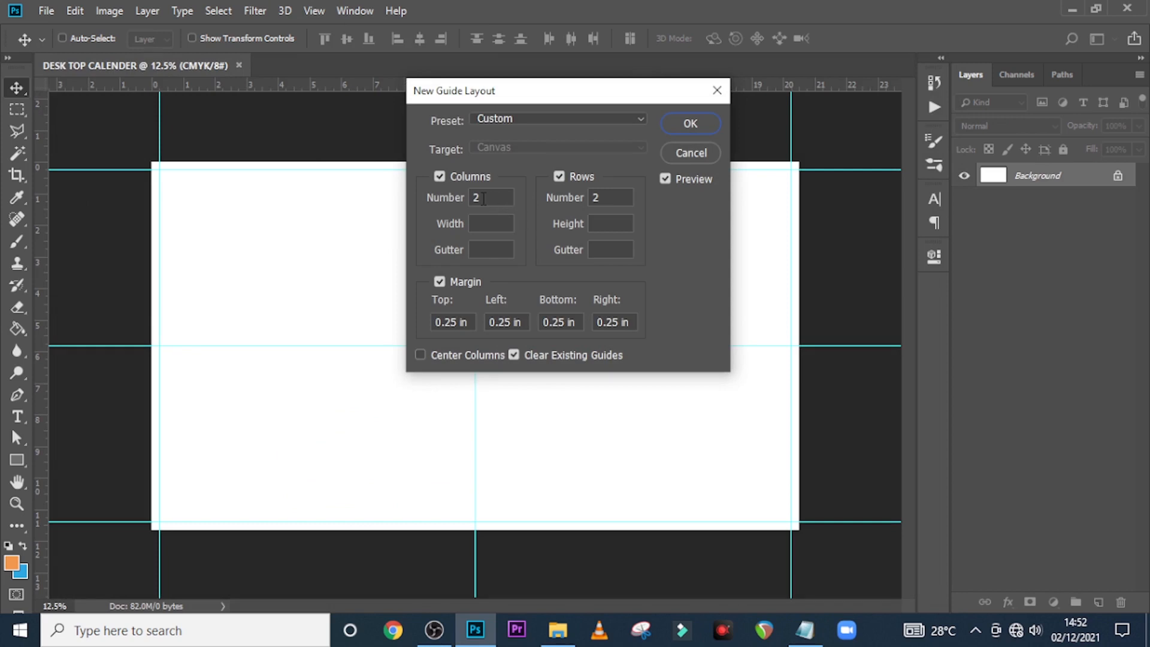
double_click(504, 200)
double_click(596, 197)
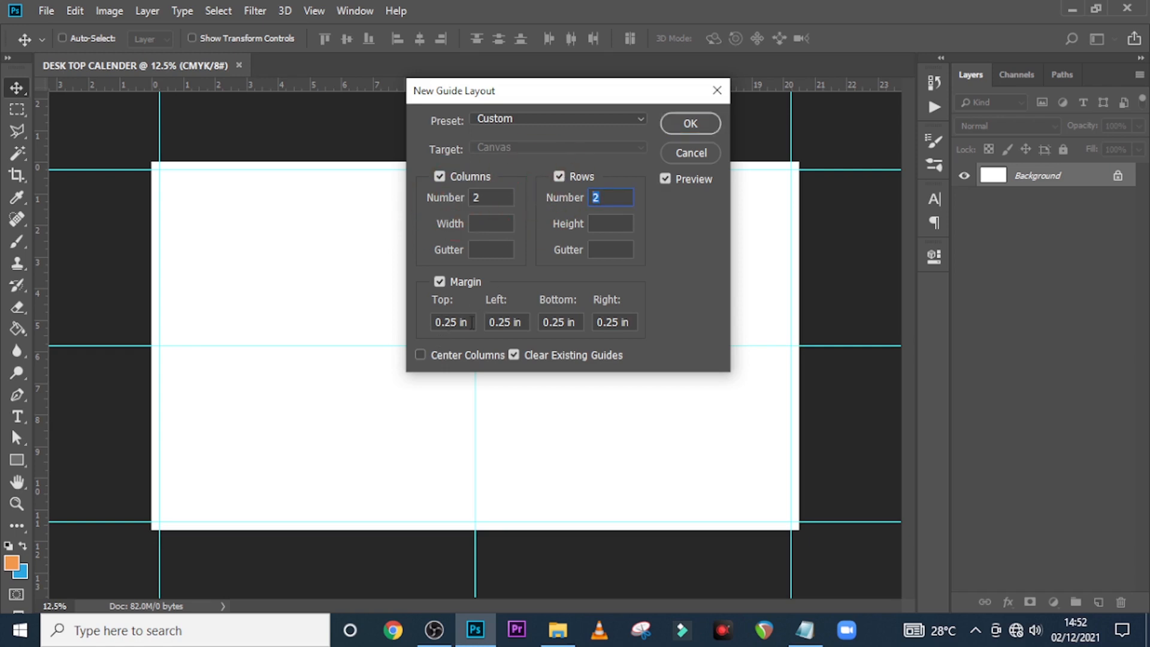
double_click(472, 322)
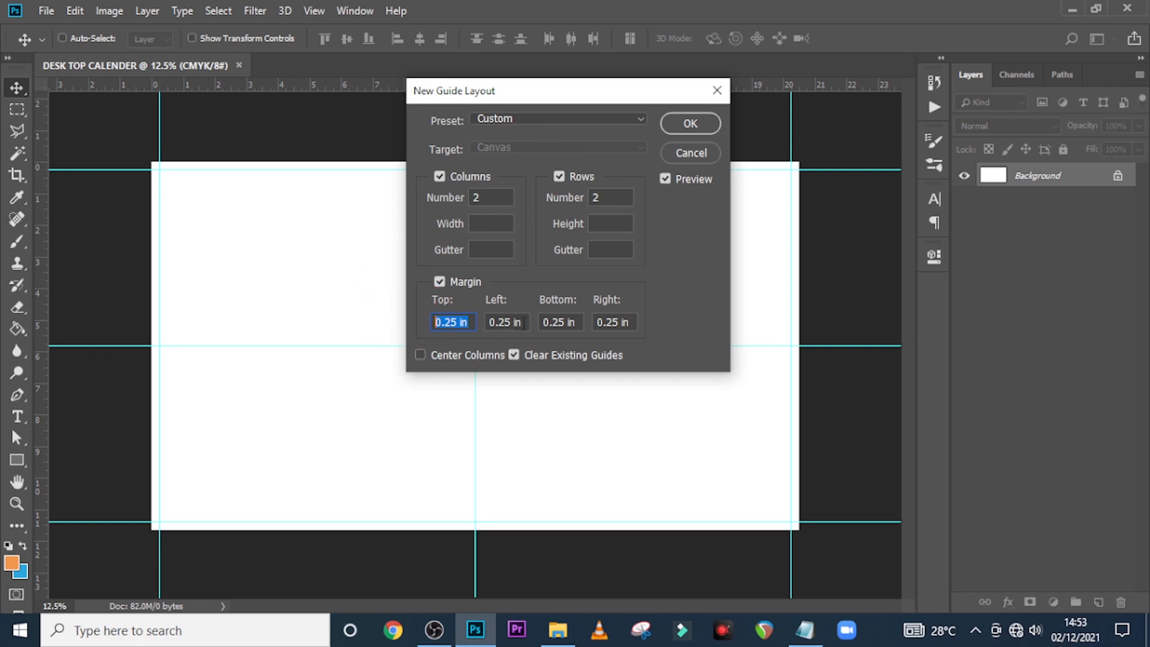
type("0.25")
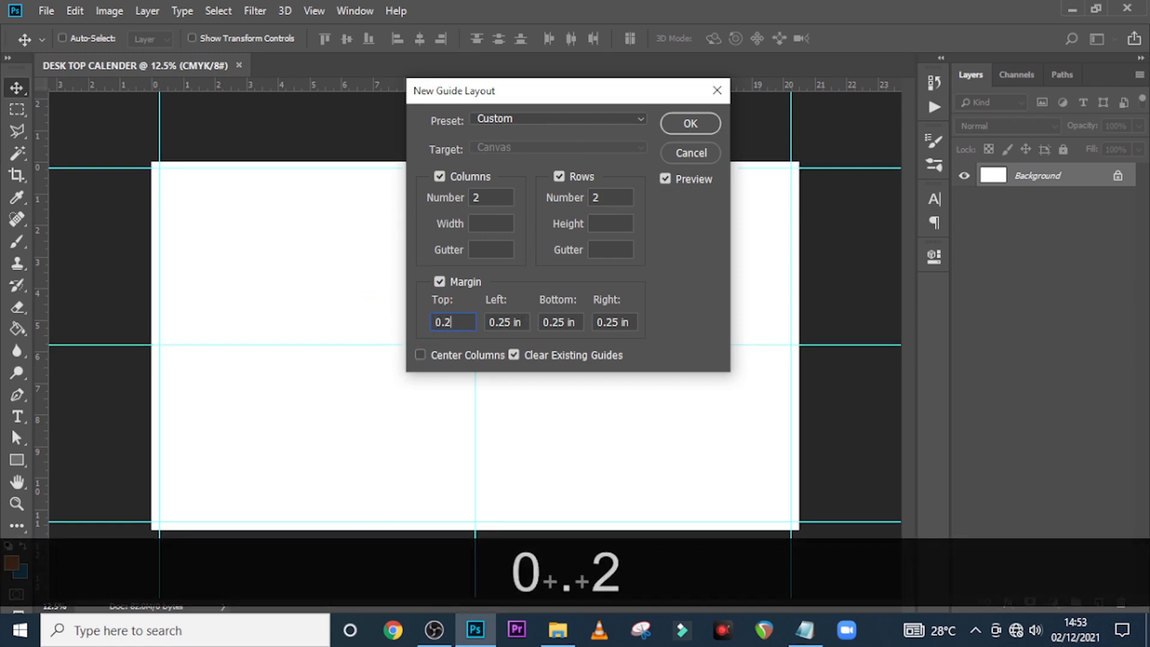
Copy the 0.25 in margin to the left, bottom and right sides and apply the layout
double_click(448, 322)
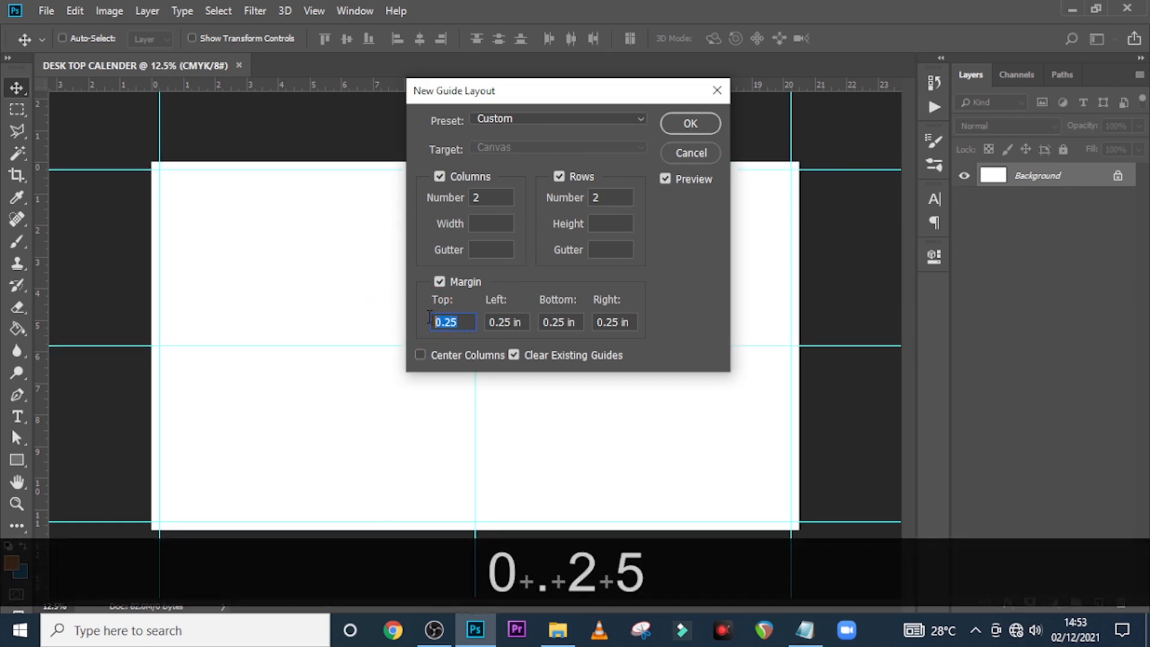
key("ctrl+c")
double_click(524, 325)
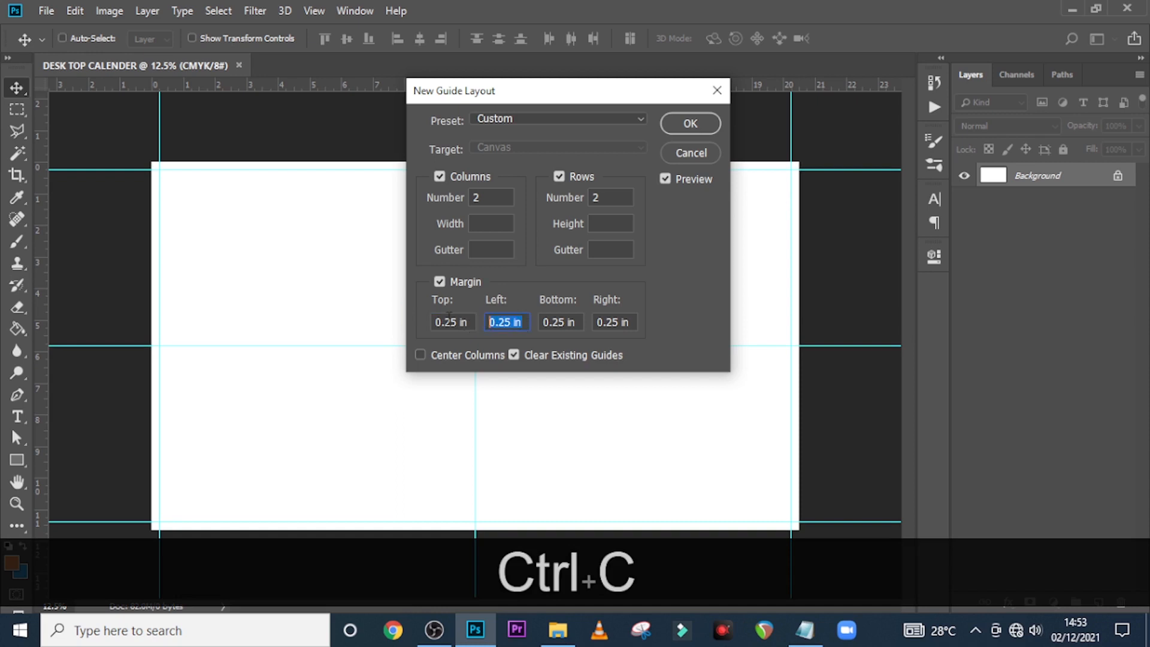
key("ctrl+v")
double_click(551, 323)
key("ctrl+v")
double_click(635, 324)
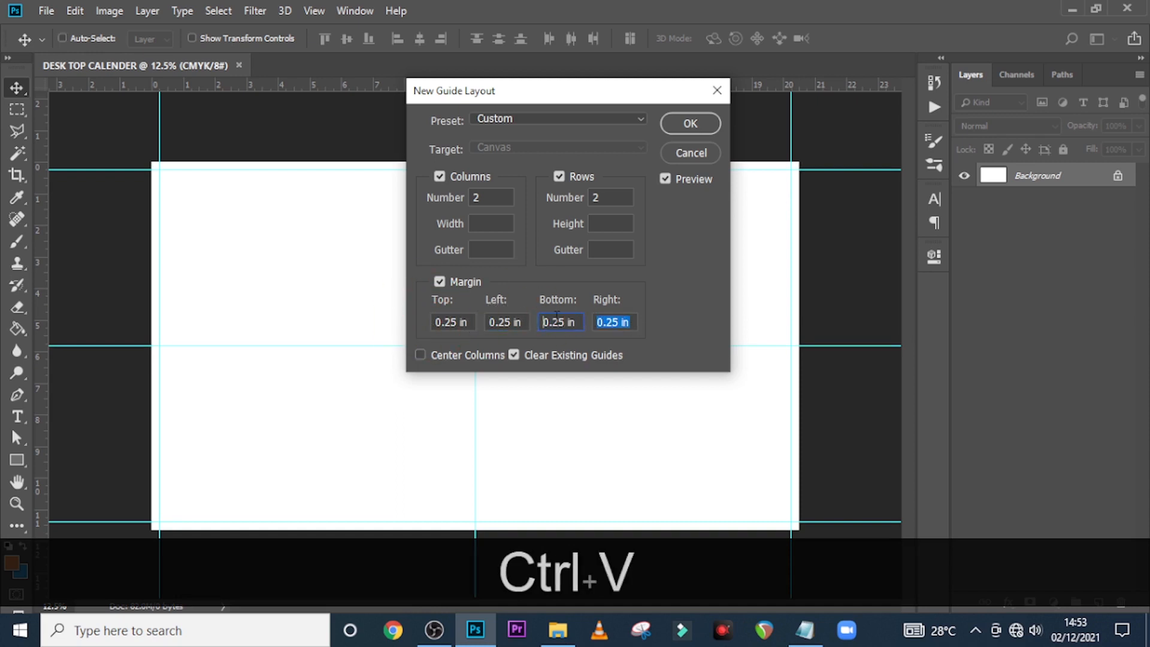
key("ctrl+v")
left_click(686, 123)
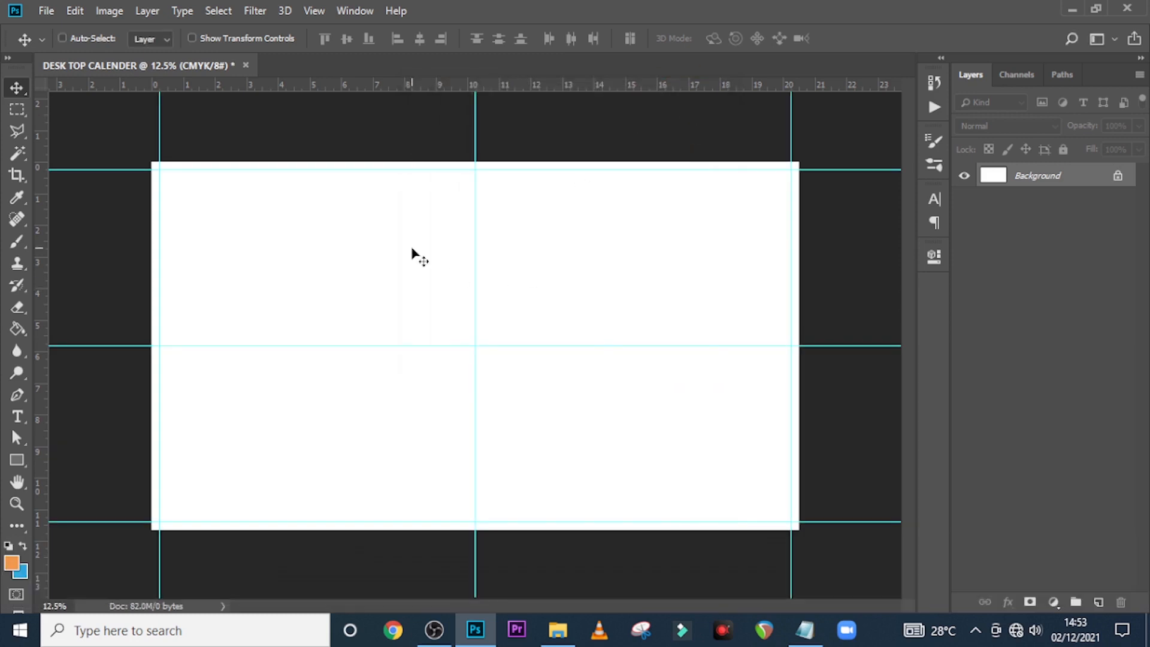
Drag the palm-tree sunset photo from the photos folder into the calendar document
left_click(557, 630)
left_click(185, 219)
left_click_drag(185, 219, 502, 304)
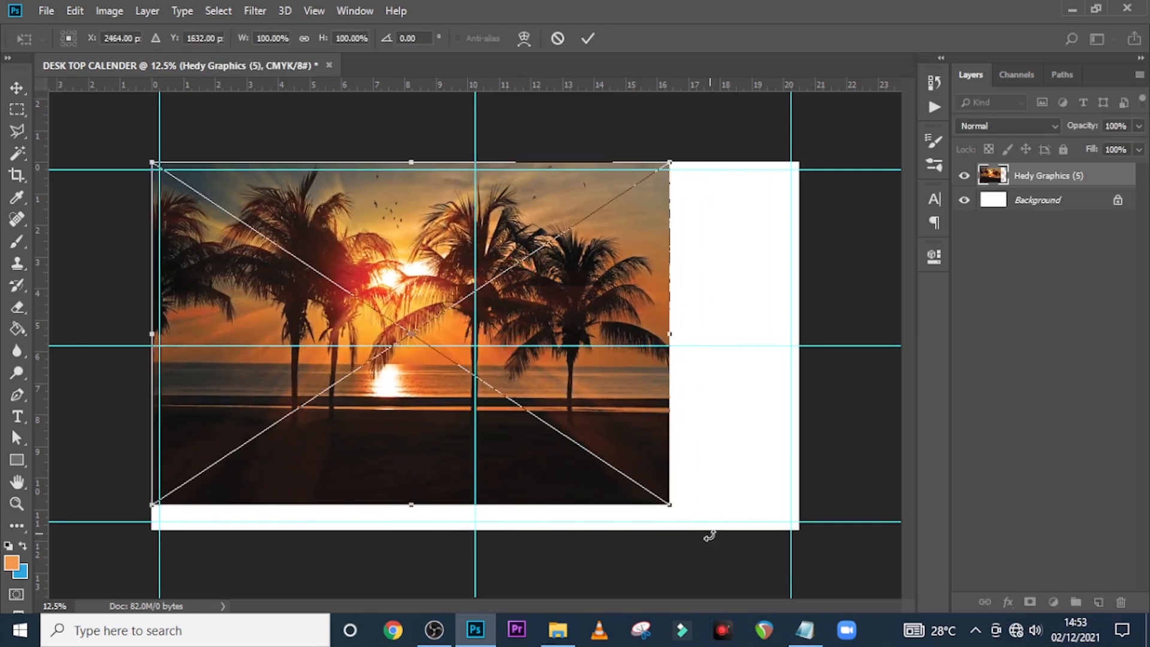
Enlarge the photo proportionally to cover the page, nudge it up and left, and commit
left_click_drag(671, 507, 843, 575)
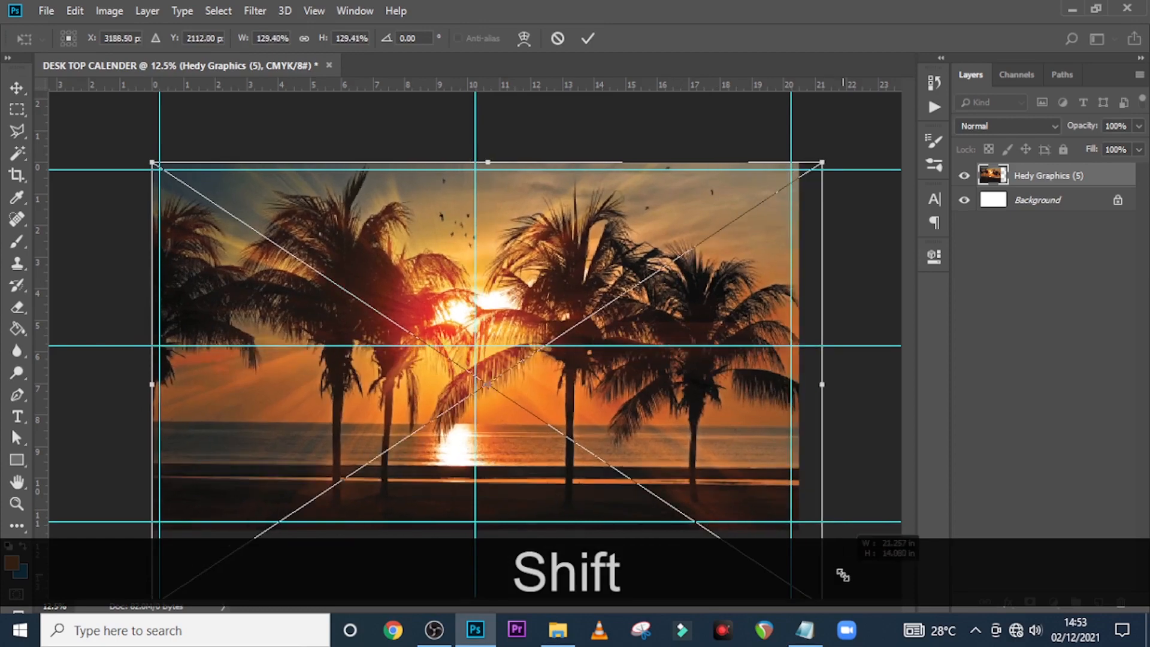
key("shift+Left")
key("shift+Left")
key("shift+Left")
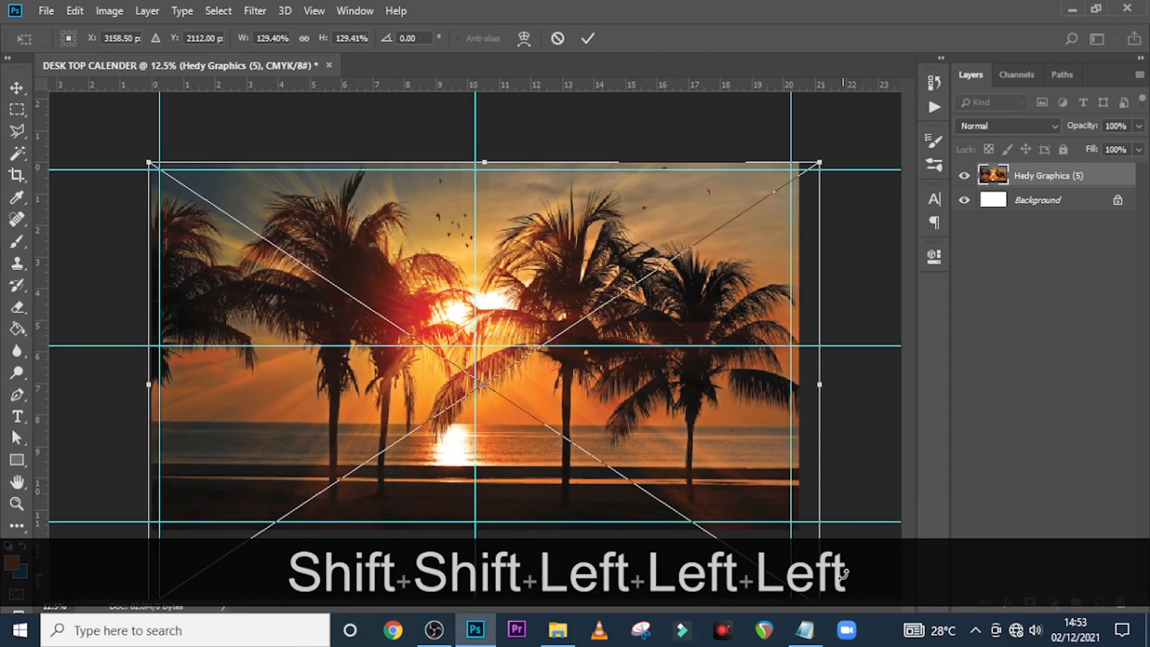
key("shift+Up")
key("shift+Up")
key("shift+Up")
key("shift+Up")
key("shift+Up")
key("shift+Up")
key("shift+Up")
key("shift+Up")
key("shift+Up")
key("Return")
key("ctrl+0")
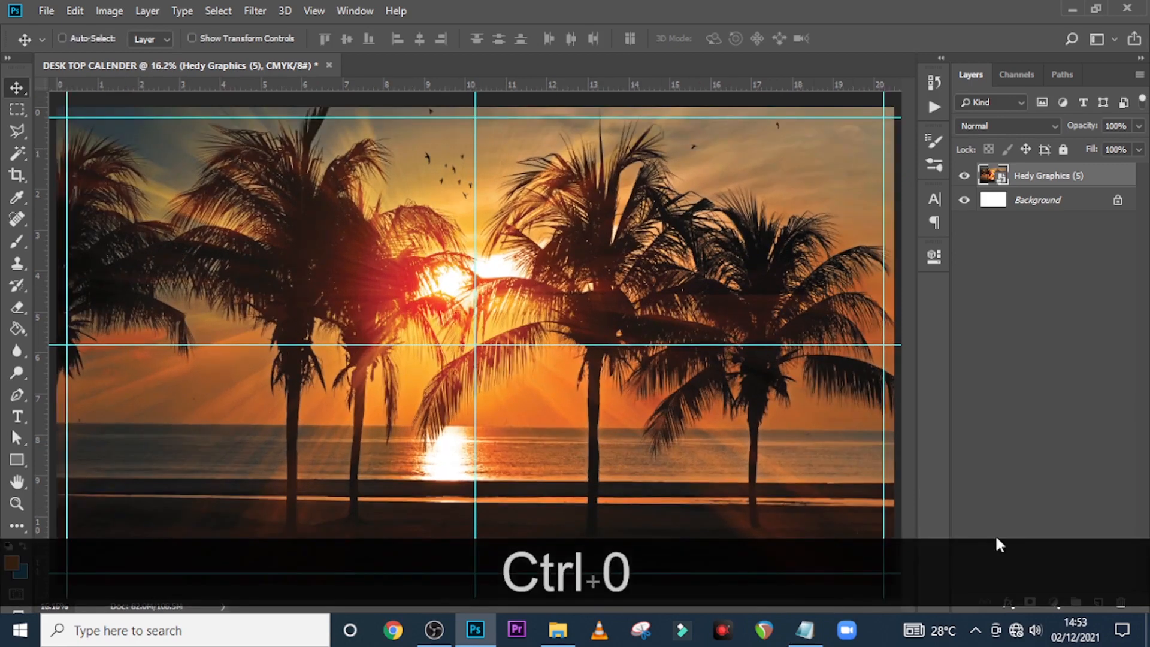
left_click(1051, 599)
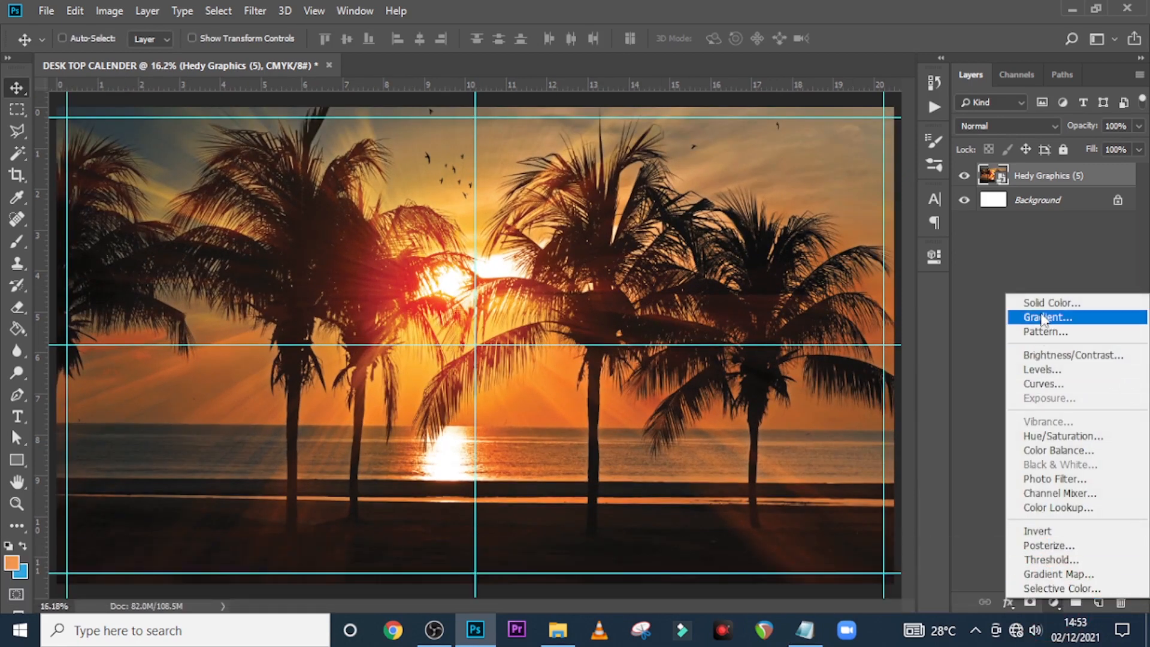
Add a black Solid Color fill layer and set its opacity to 21%
left_click(1041, 304)
left_click_drag(686, 456, 651, 476)
left_click(879, 254)
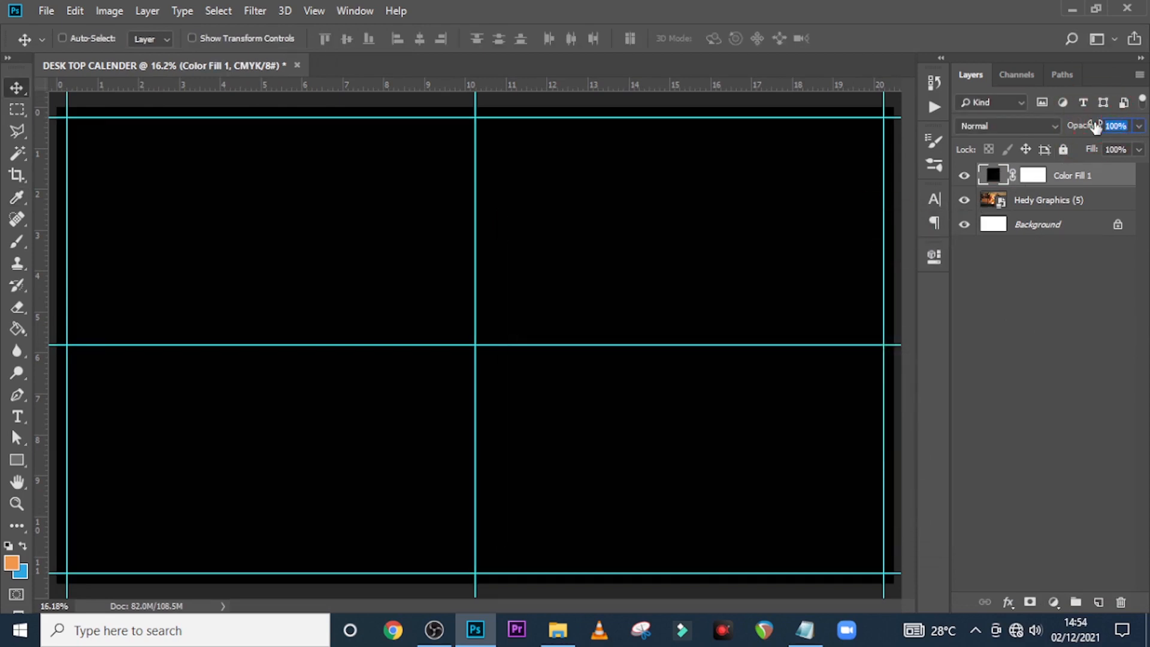
type("21")
key("Return")
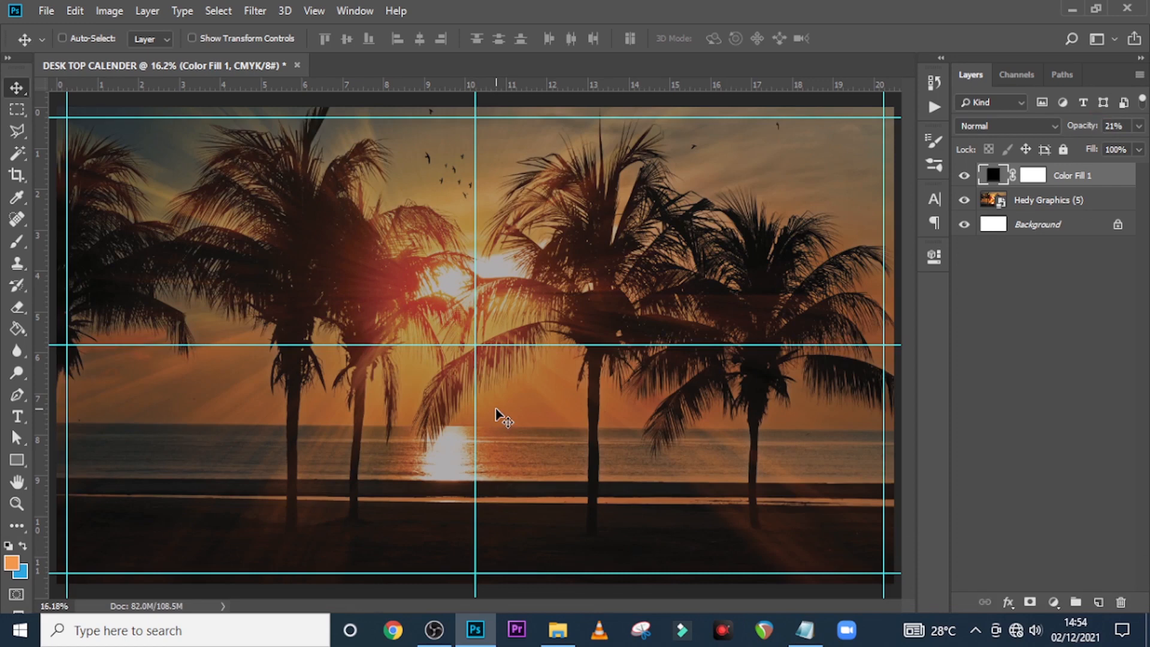
Paint on the fill layer's mask with a large soft round brush to reveal the sun
left_click(1031, 177)
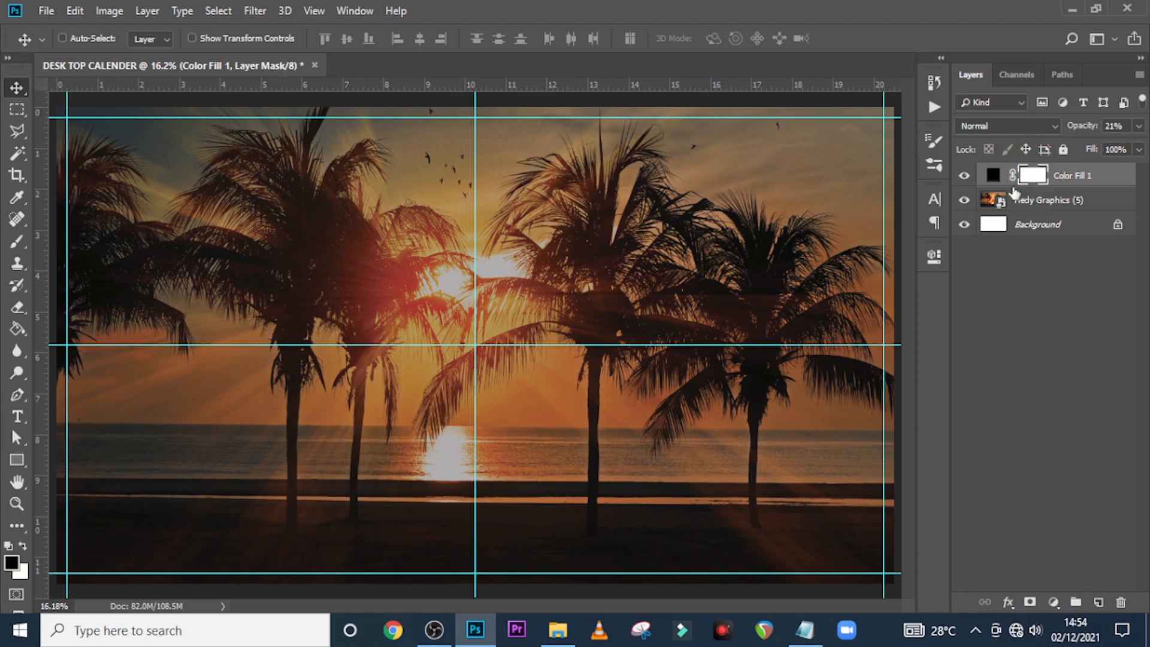
key("b")
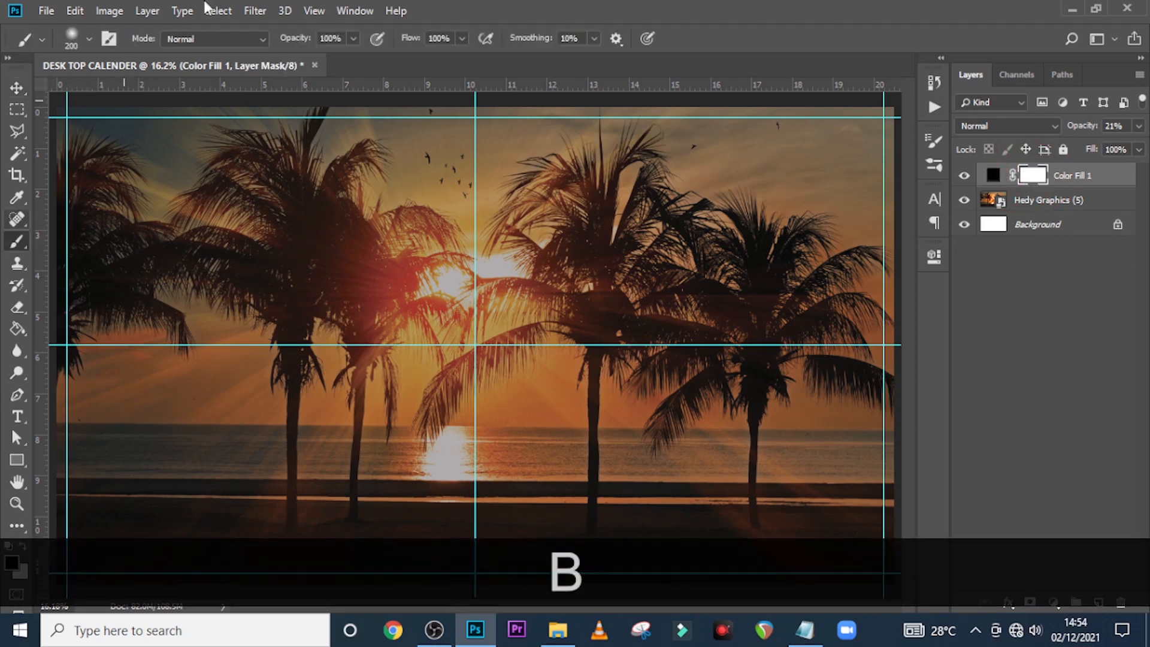
left_click(80, 36)
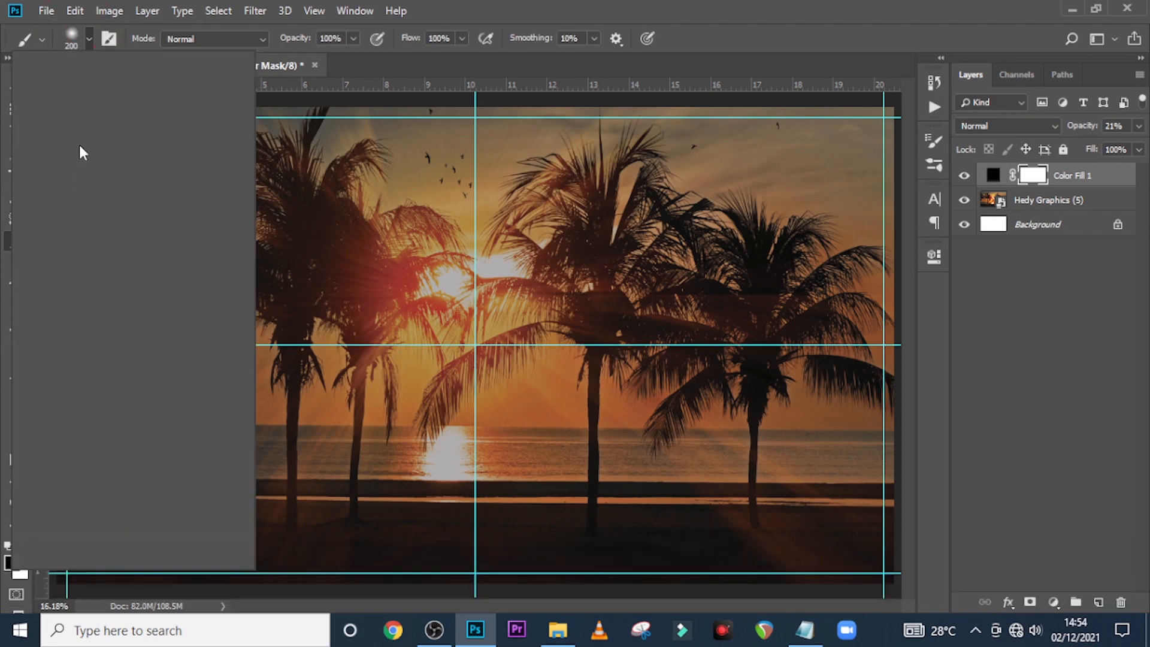
left_click(89, 225)
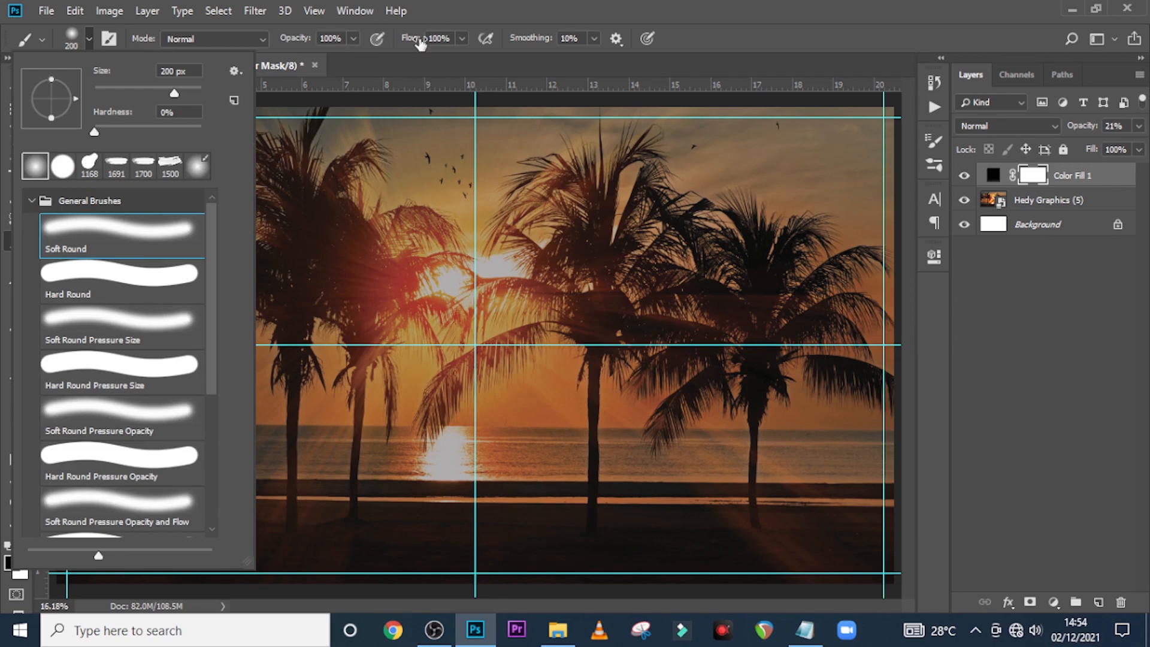
left_click(447, 11)
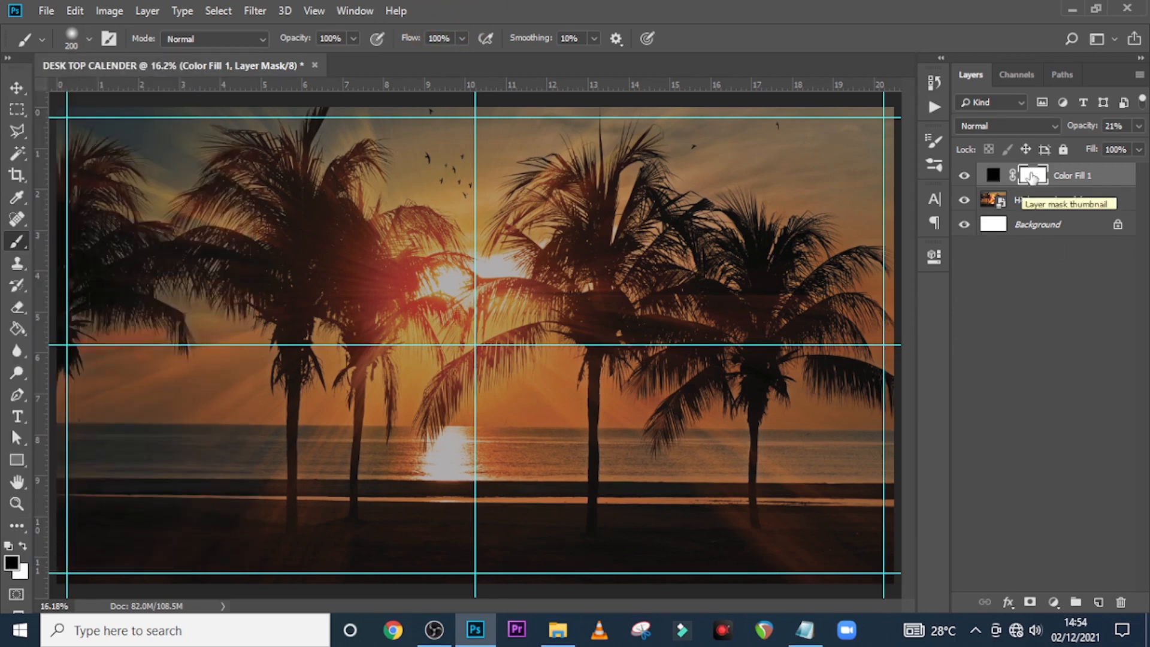
key("Caps_Lock")
key("bracketright")
key("bracketright")
key("bracketright")
key("bracketright")
key("bracketright")
key("bracketright")
key("bracketright")
key("bracketright")
key("bracketright")
key("bracketright")
key("bracketright")
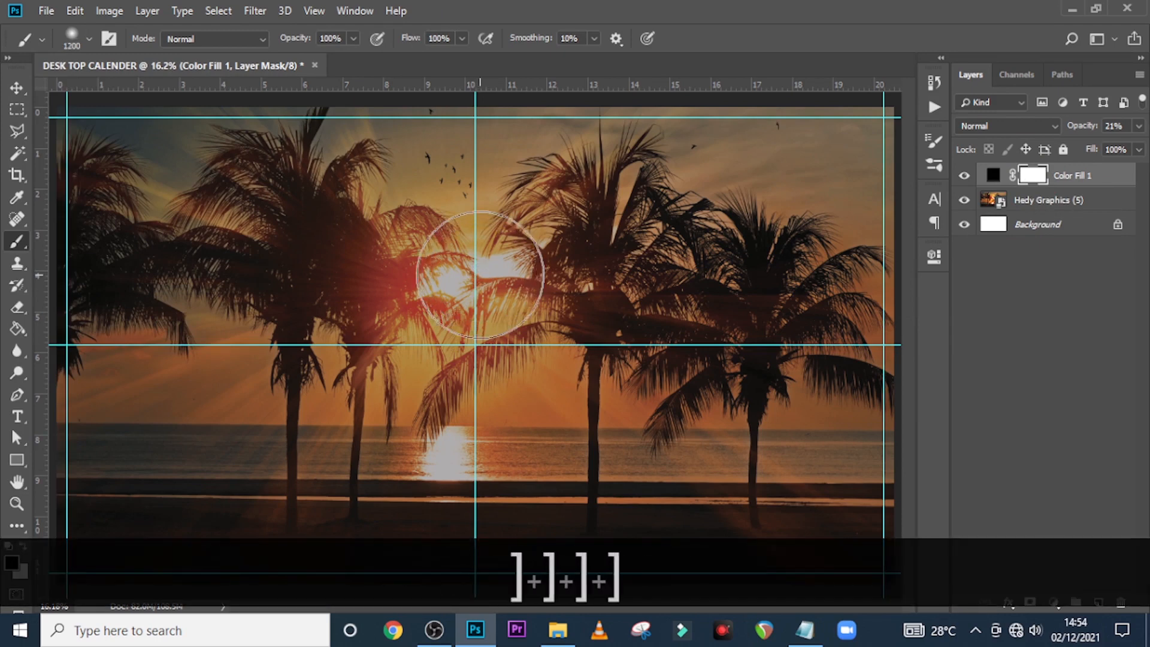
left_click(475, 274)
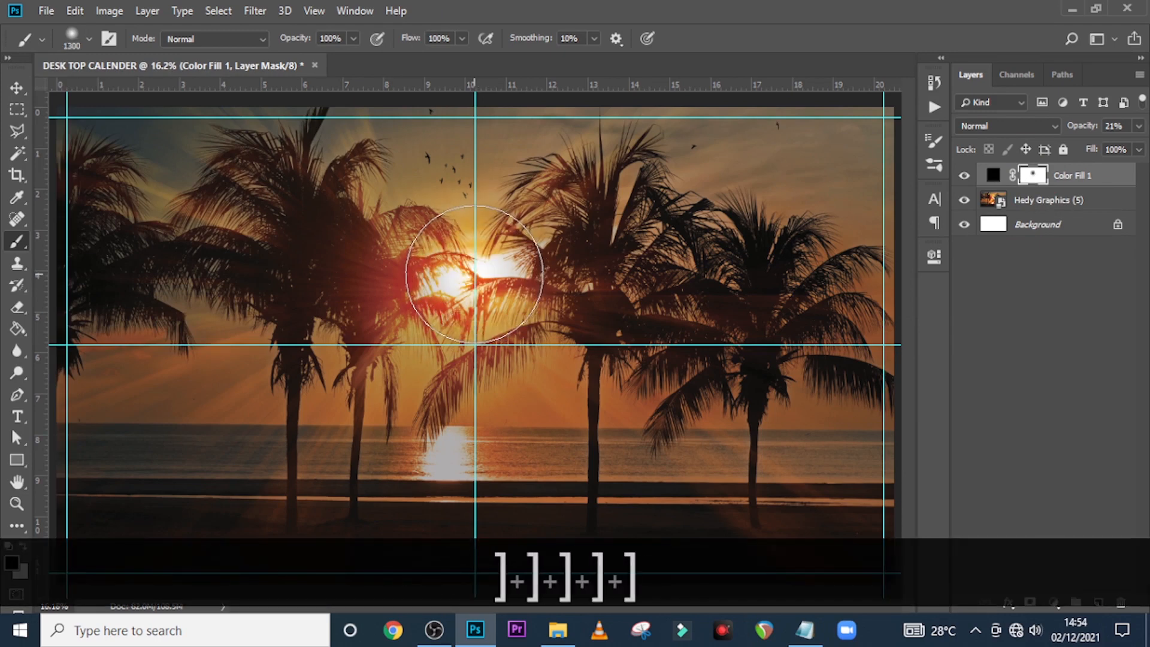
left_click(472, 273)
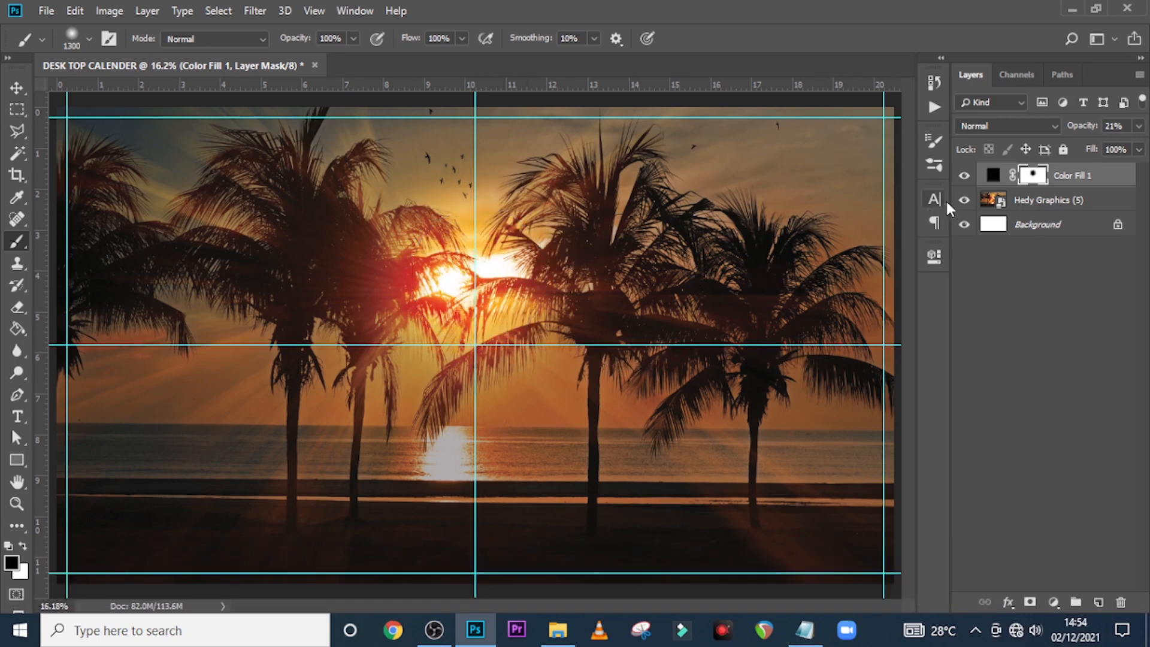
Group the sunset photo and the fill layer into a group named BG
left_click(964, 175)
left_click(1056, 201, "ctrl")
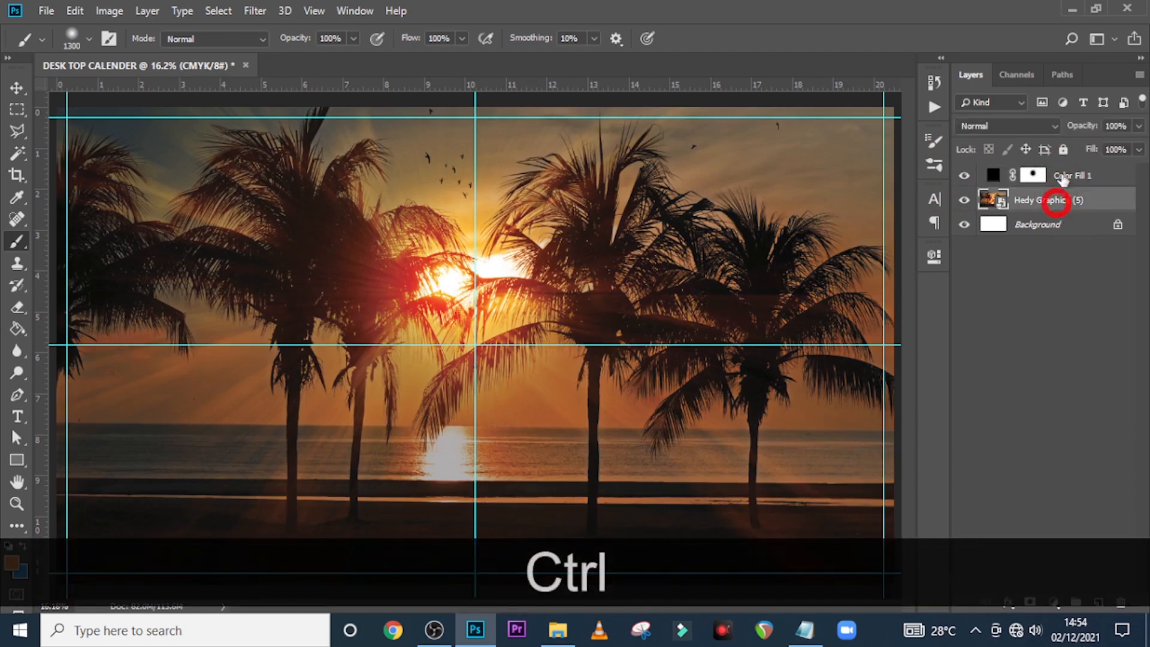
left_click(1059, 175, "ctrl")
key("ctrl+g")
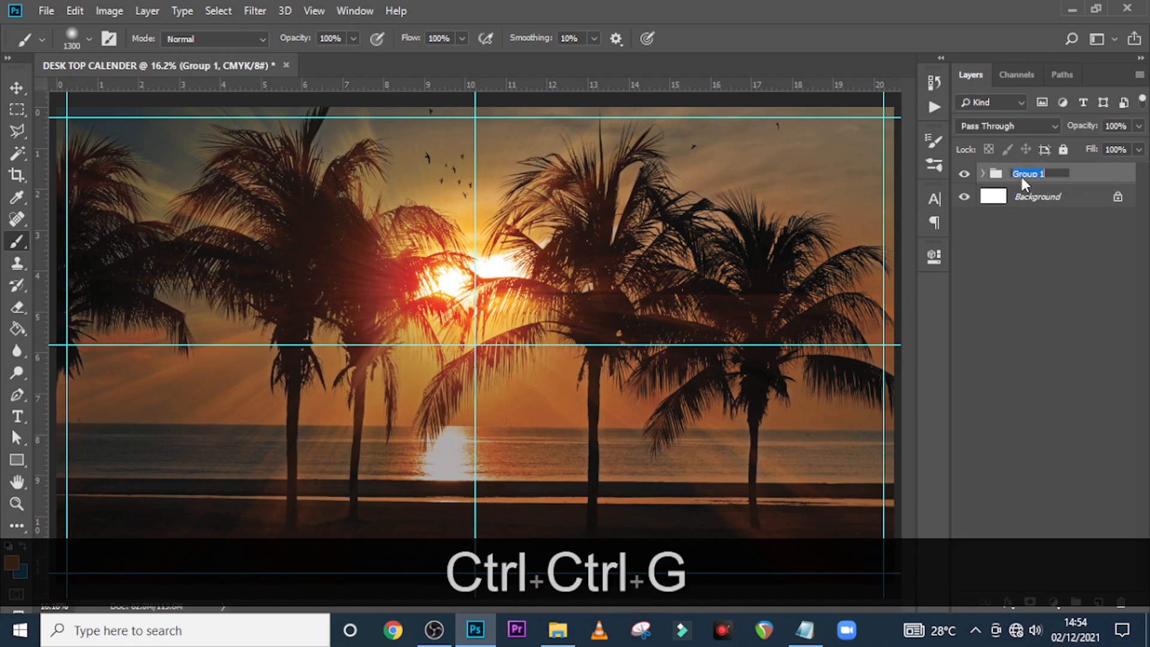
key("Caps_Lock")
type("BG")
key("Return")
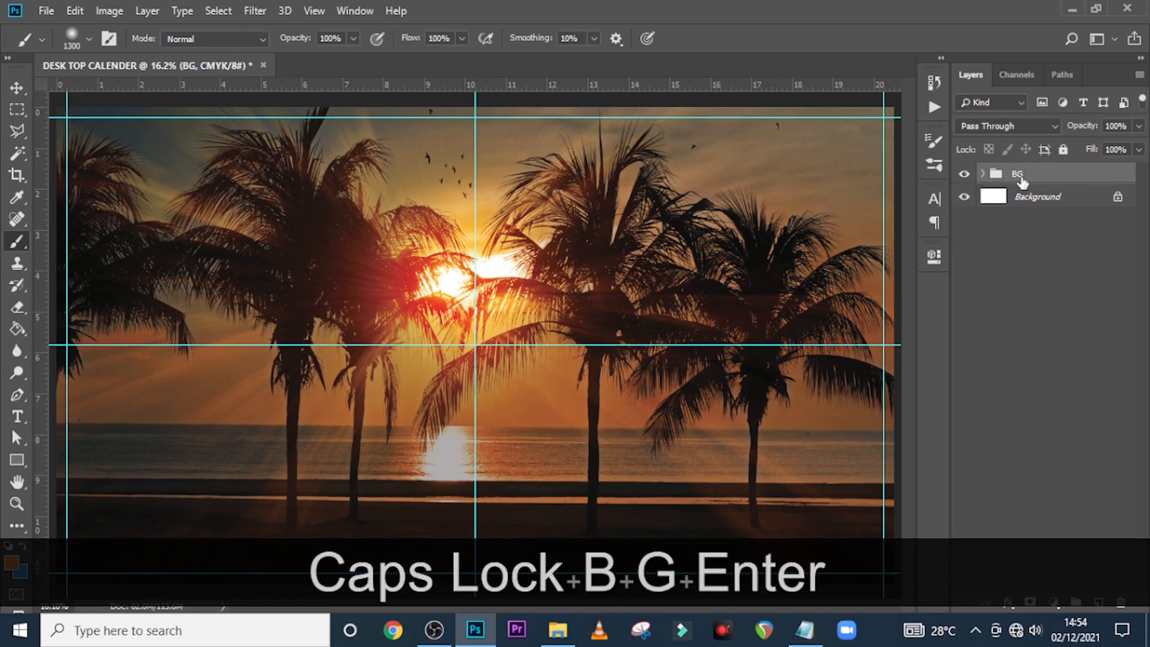
key("t")
left_click(361, 367)
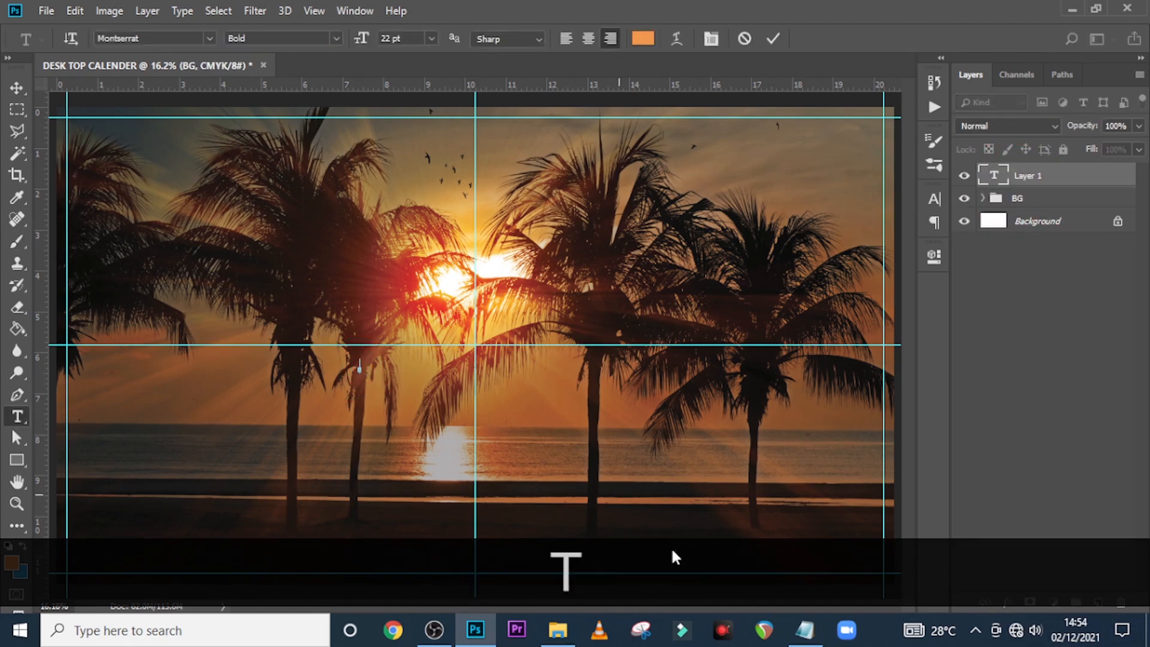
Paste the word CALENDER- from the notes into the new text layer
left_click(806, 630)
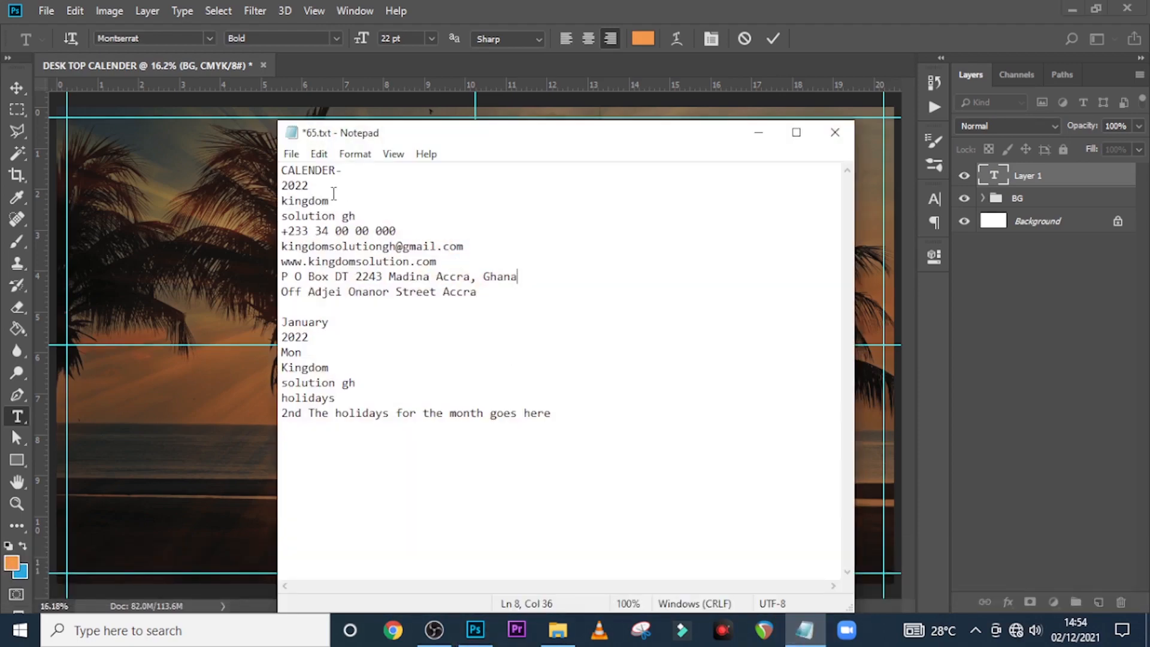
left_click_drag(347, 171, 262, 169)
key("ctrl+c")
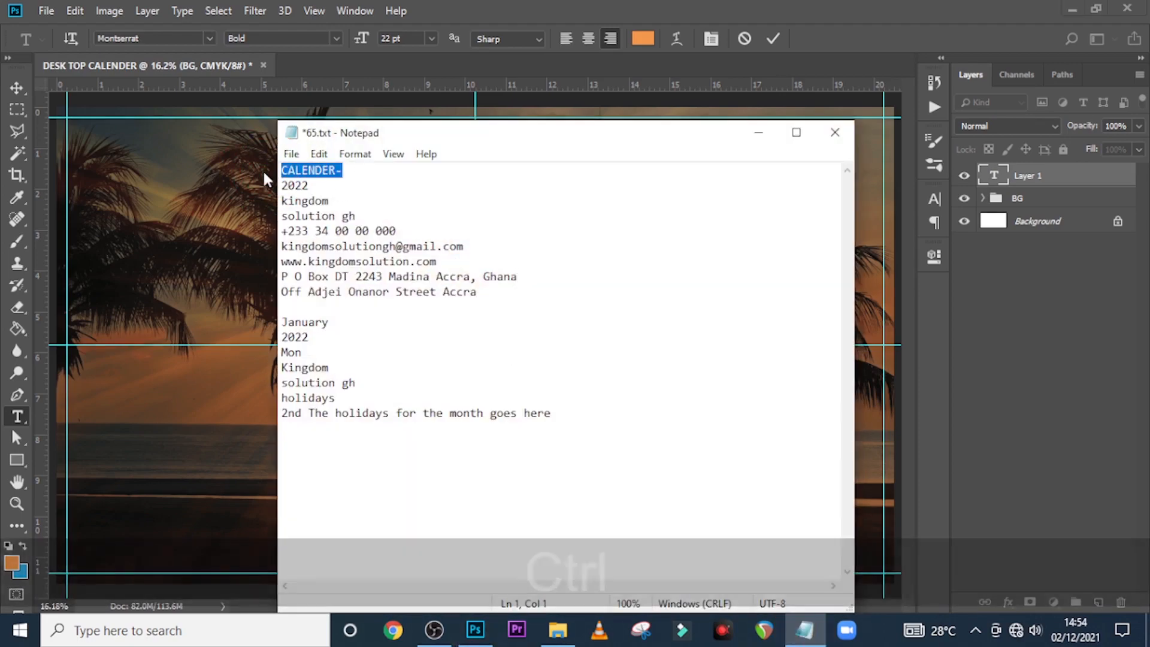
left_click(443, 3)
key("ctrl+v")
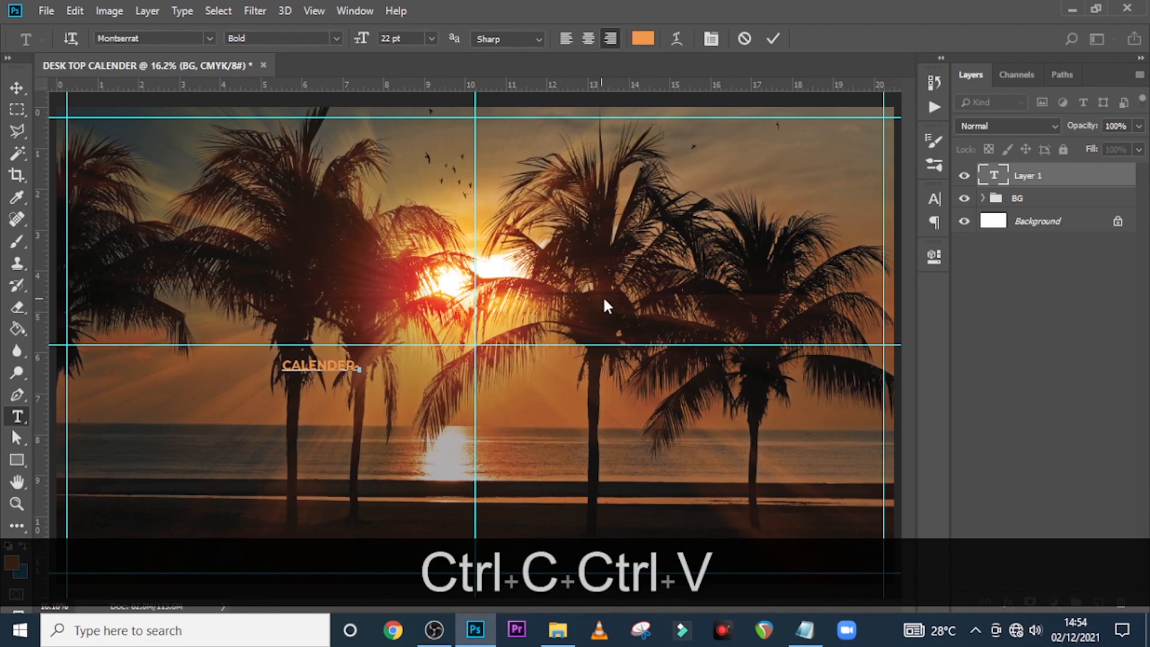
left_click(991, 175)
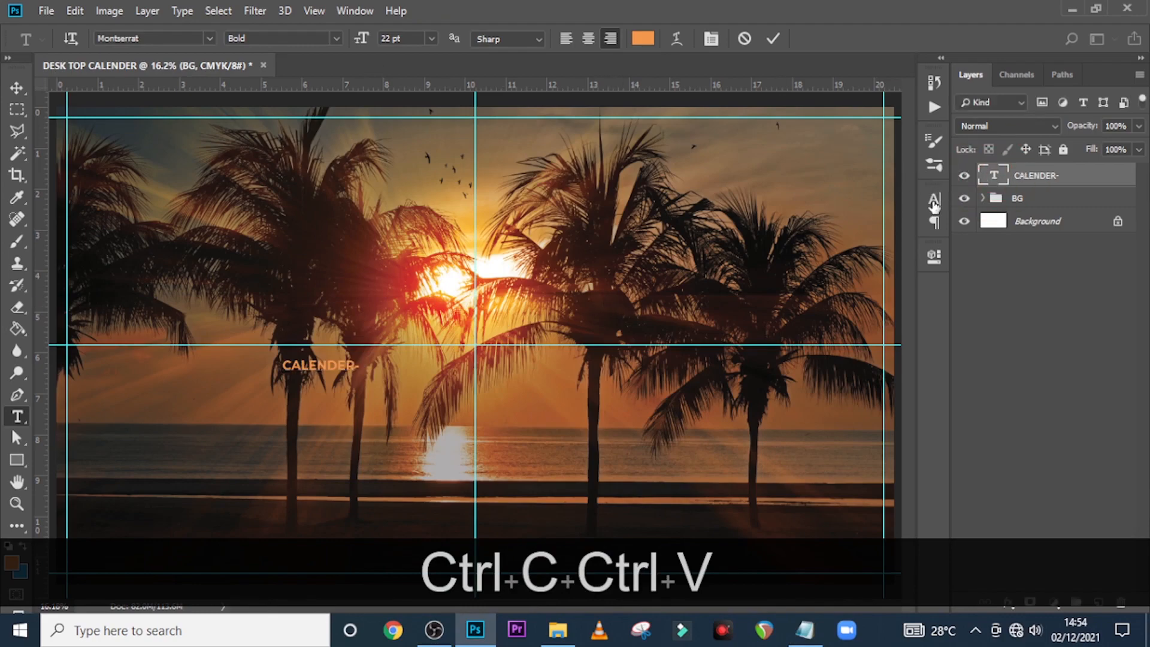
Set the CALENDER- text colour to white
left_click(932, 201)
left_click(887, 307)
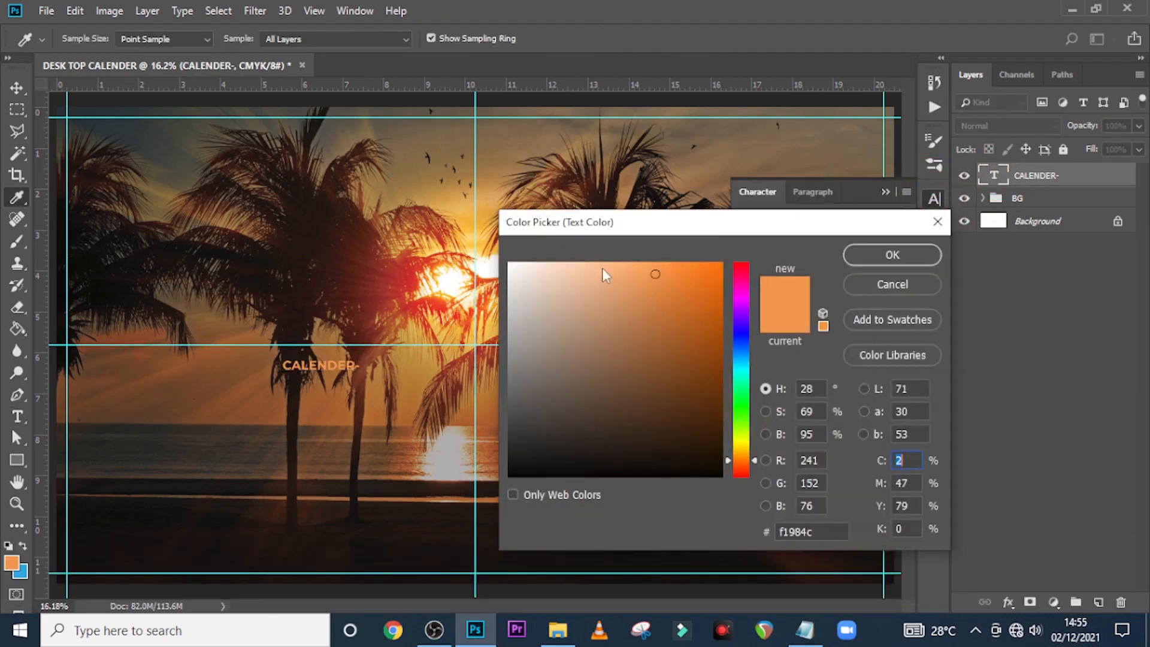
left_click_drag(607, 274, 514, 267)
left_click(509, 263)
left_click(906, 254)
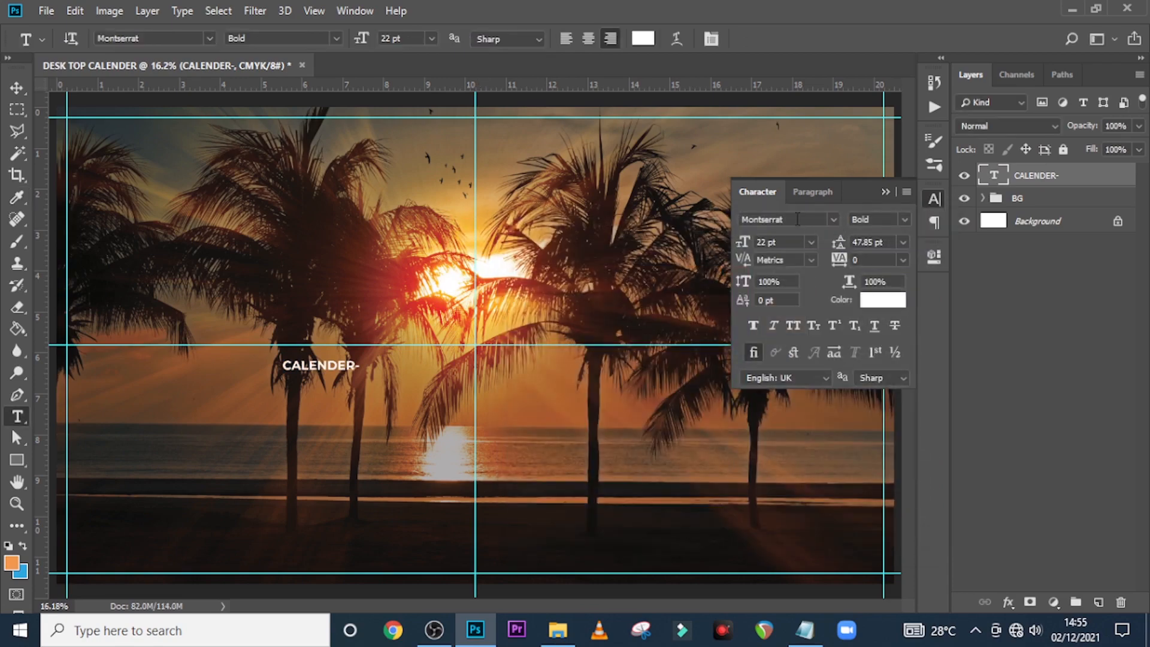
Give the text Medium weight, 137 pt size and -20 tracking
scroll(897, 216, "up", 4)
left_click(904, 219)
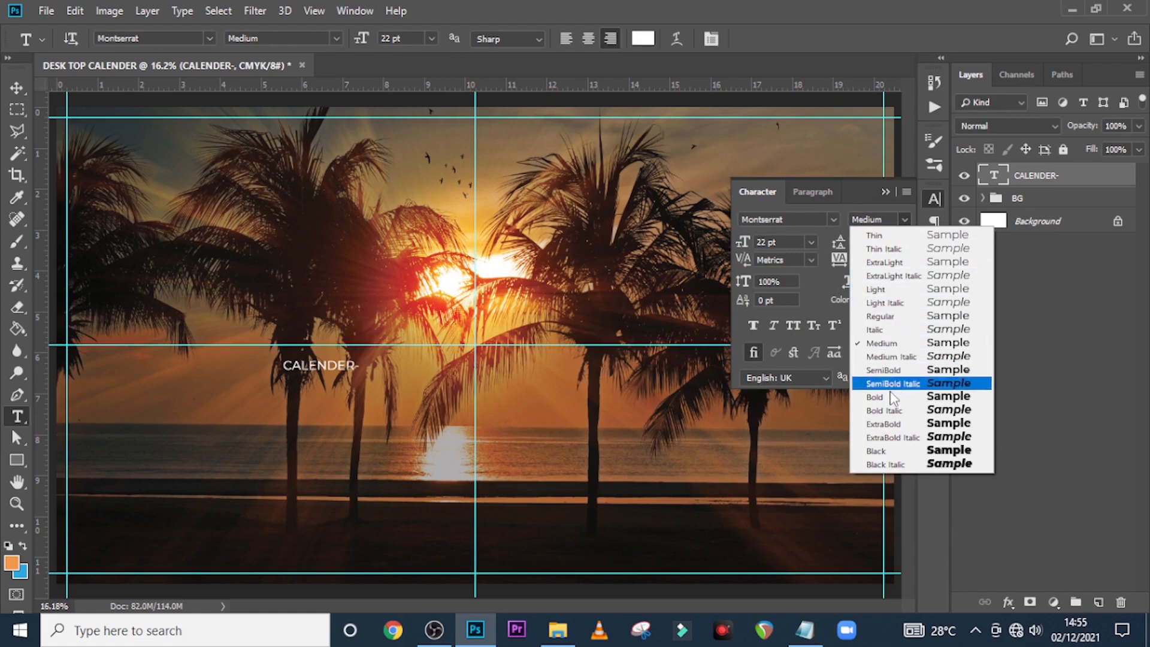
left_click(892, 343)
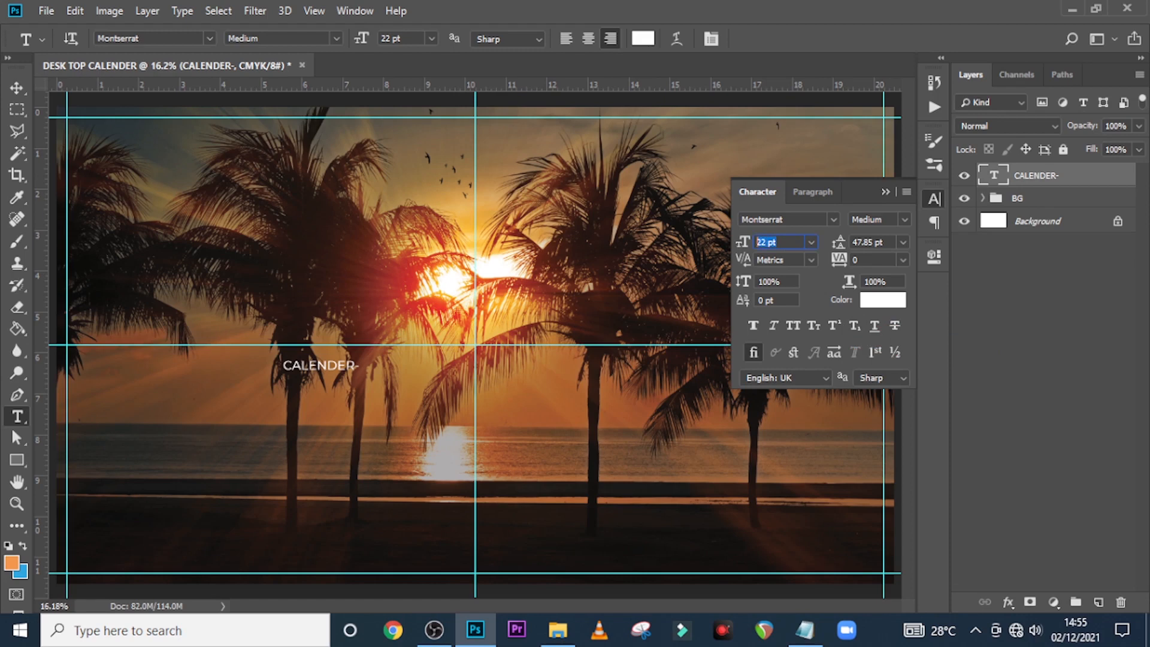
type("137")
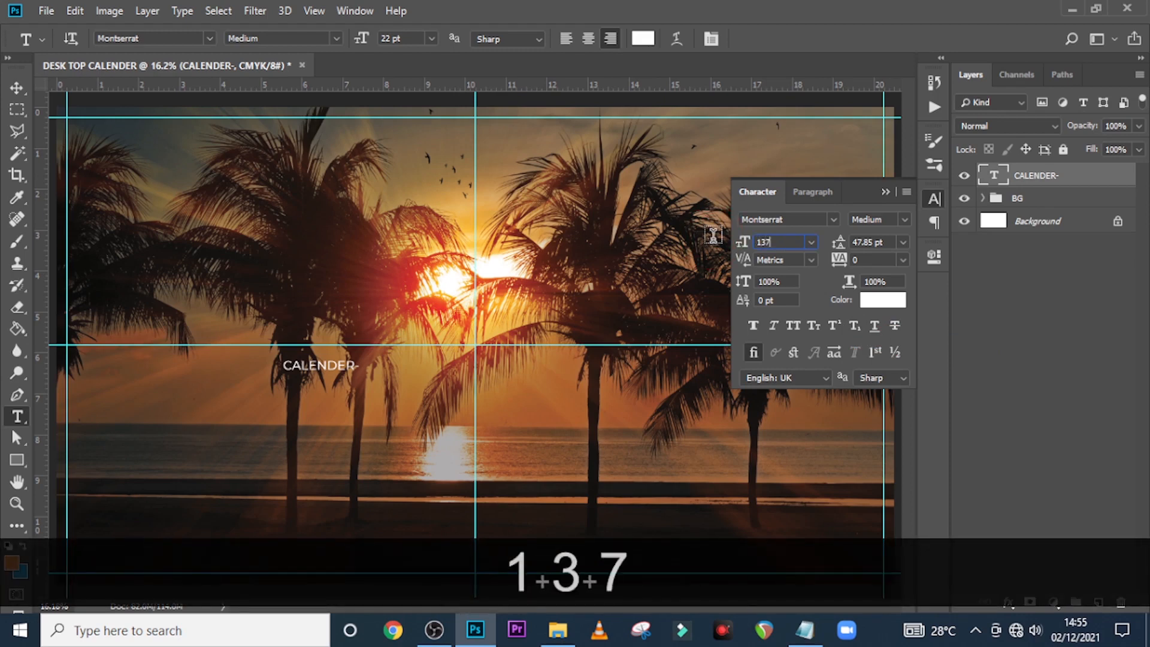
key("Return")
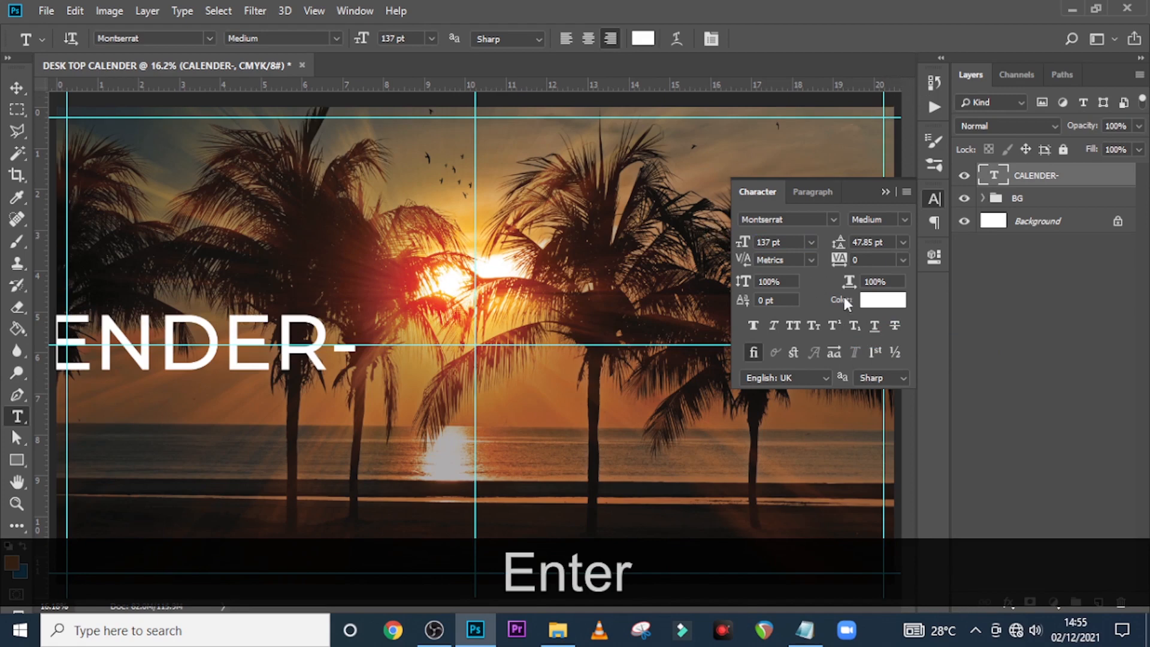
type("-20")
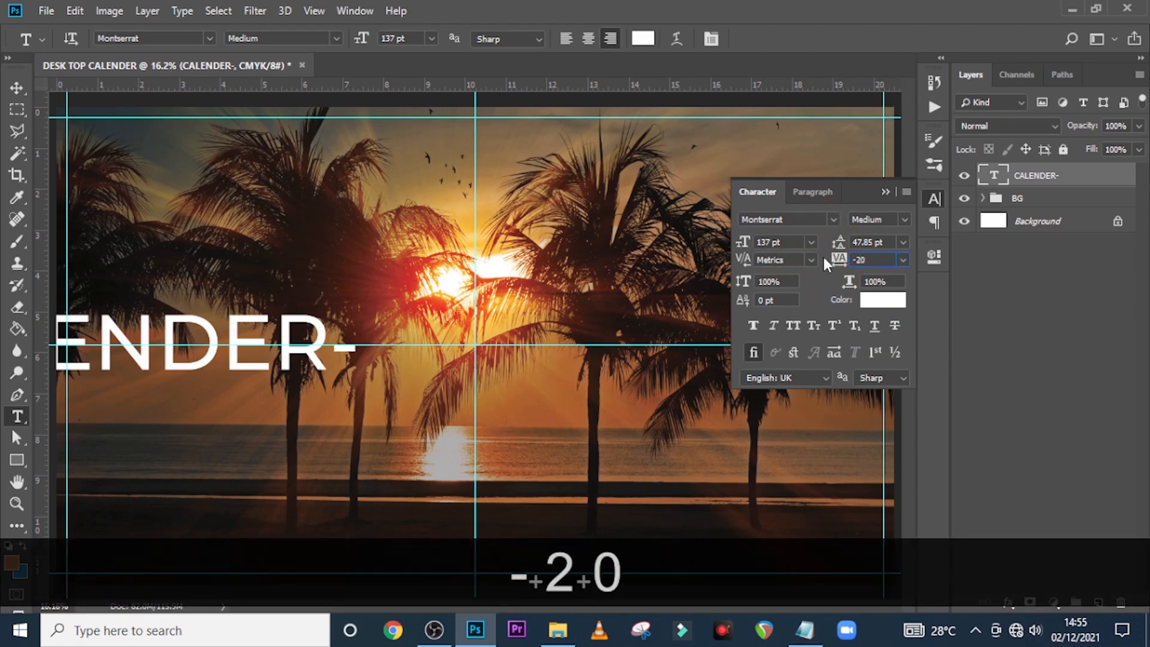
key("Return")
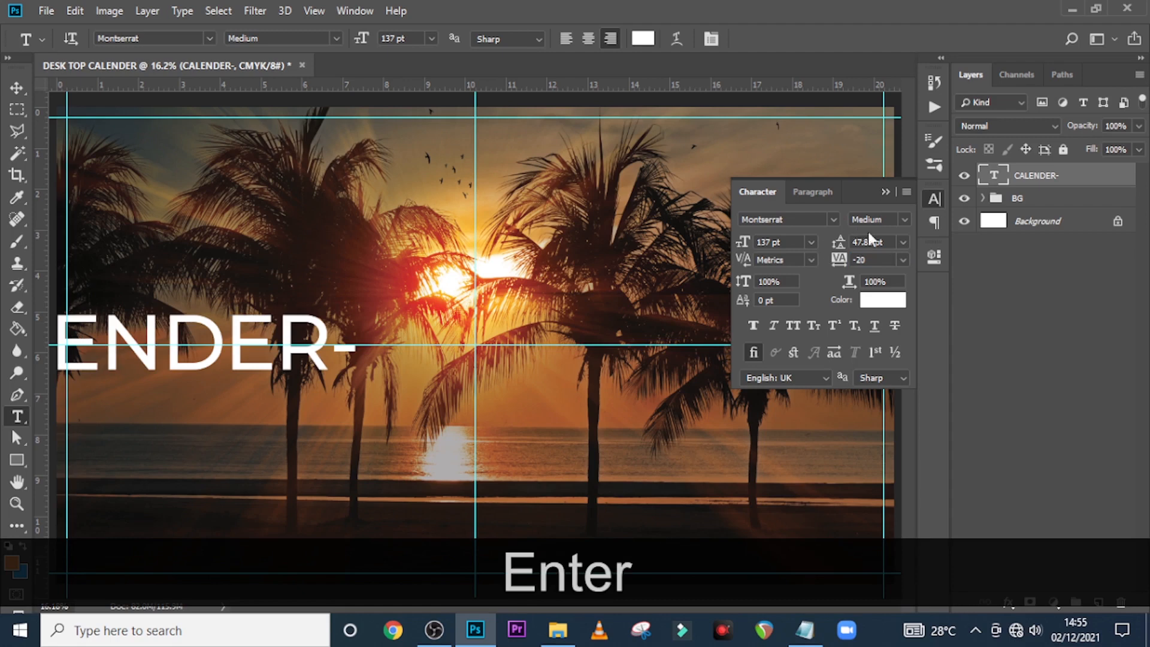
left_click(885, 192)
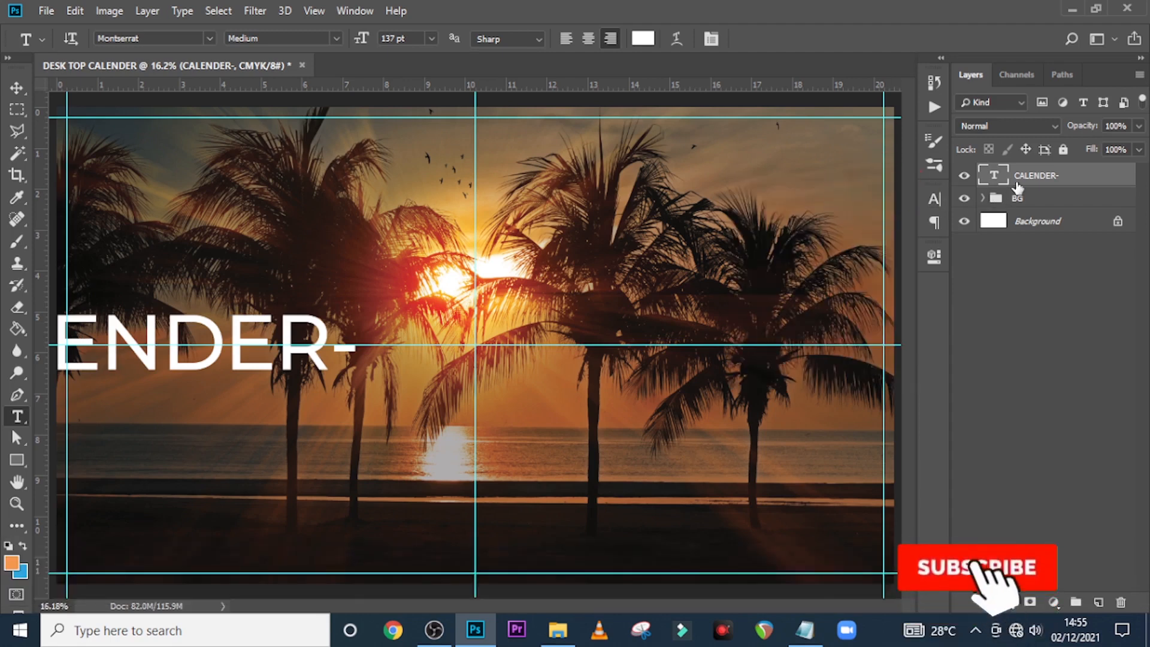
Move the CALENDER- title toward the middle of the photo
key("ctrl+t")
left_click_drag(223, 333, 524, 353)
key("Return")
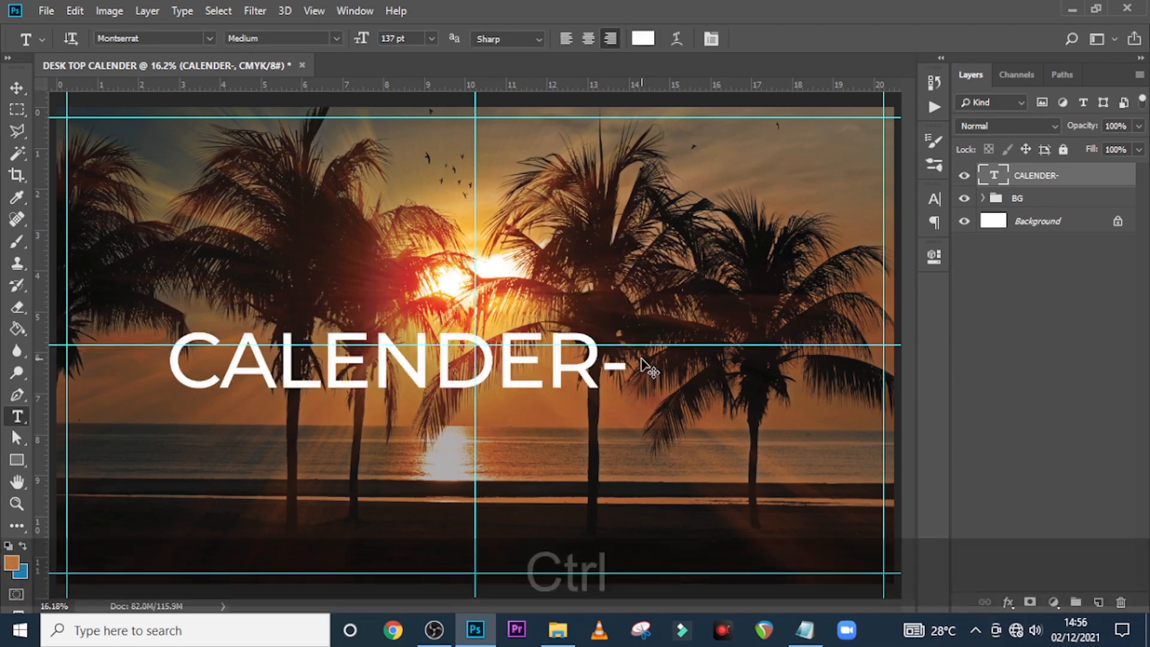
Duplicate the CALENDER- text layer, slide the copy right and retype it as 2022
key("ctrl+j")
key("v")
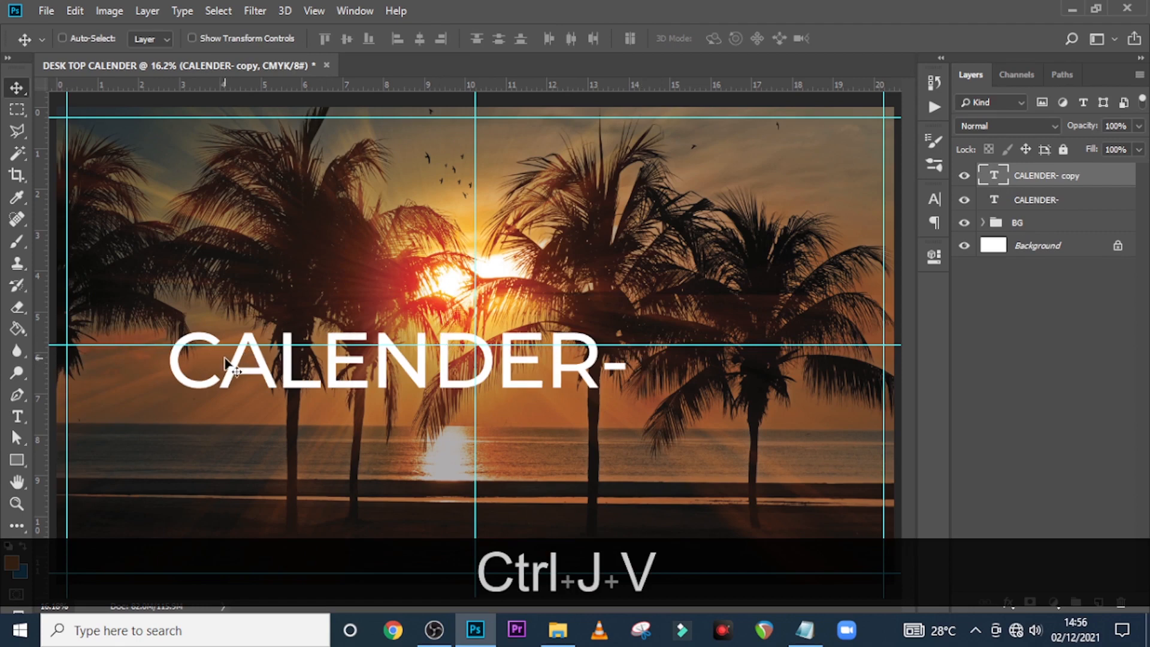
key("shift")
left_click_drag(658, 380, 705, 371)
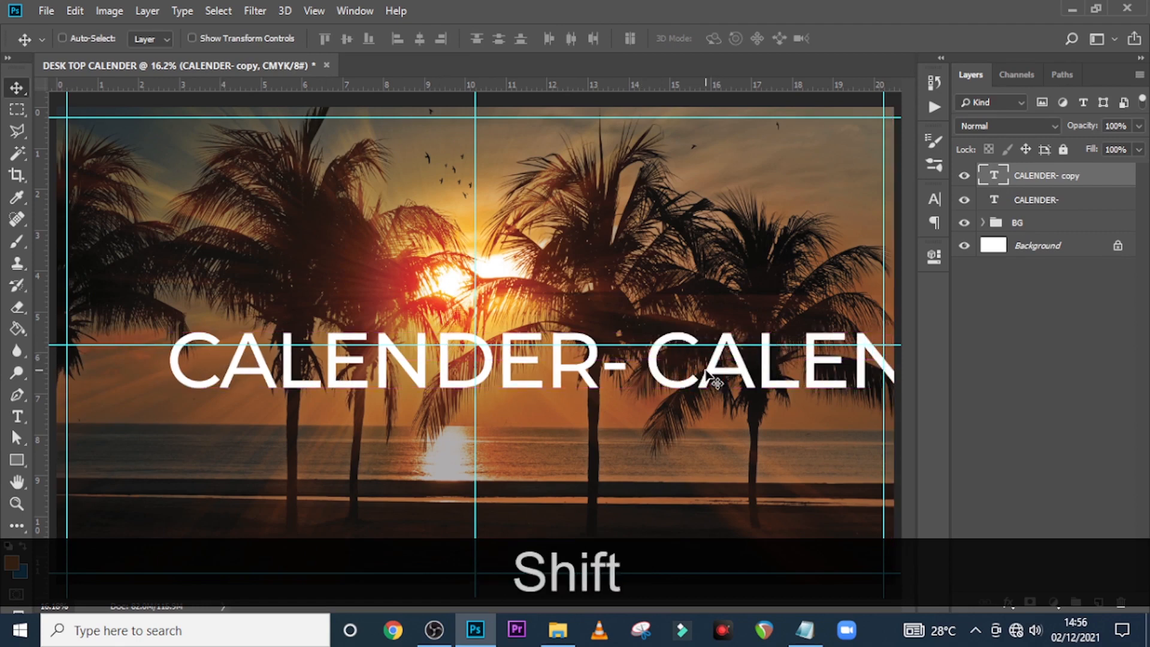
double_click(994, 175)
type("2022")
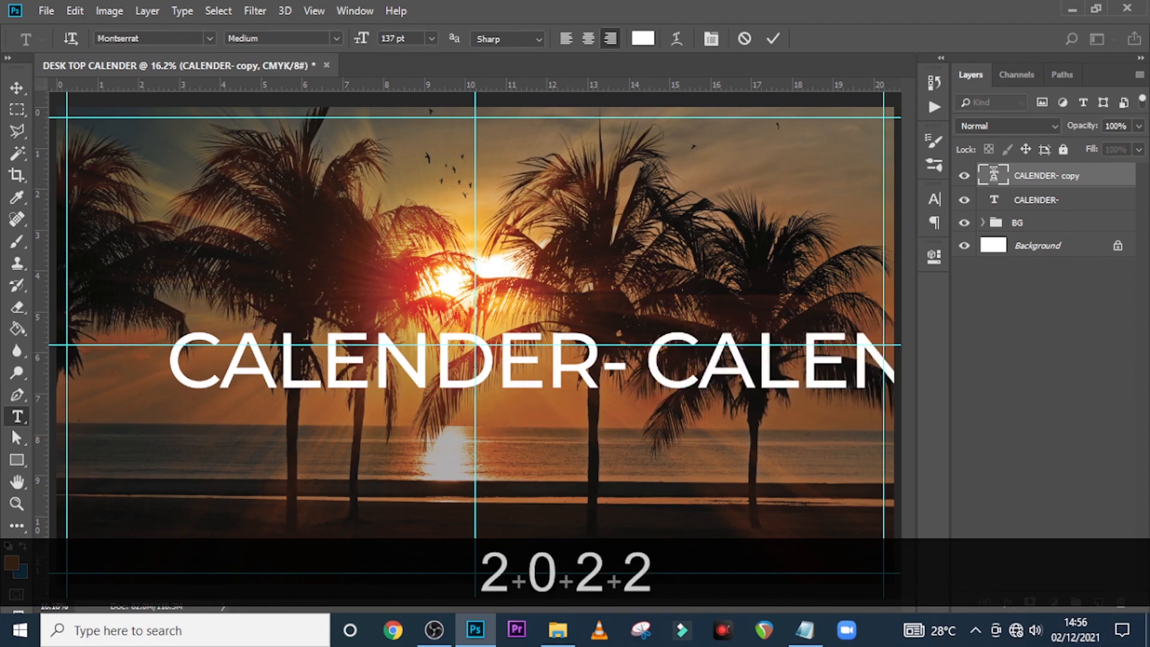
type("v")
key("ctrl+t")
key("ctrl+0")
left_click_drag(877, 375, 648, 375)
key("Return")
Fix the 2022 text and nudge it directly after CALENDER-
double_click(995, 177)
key("Right")
type("2")
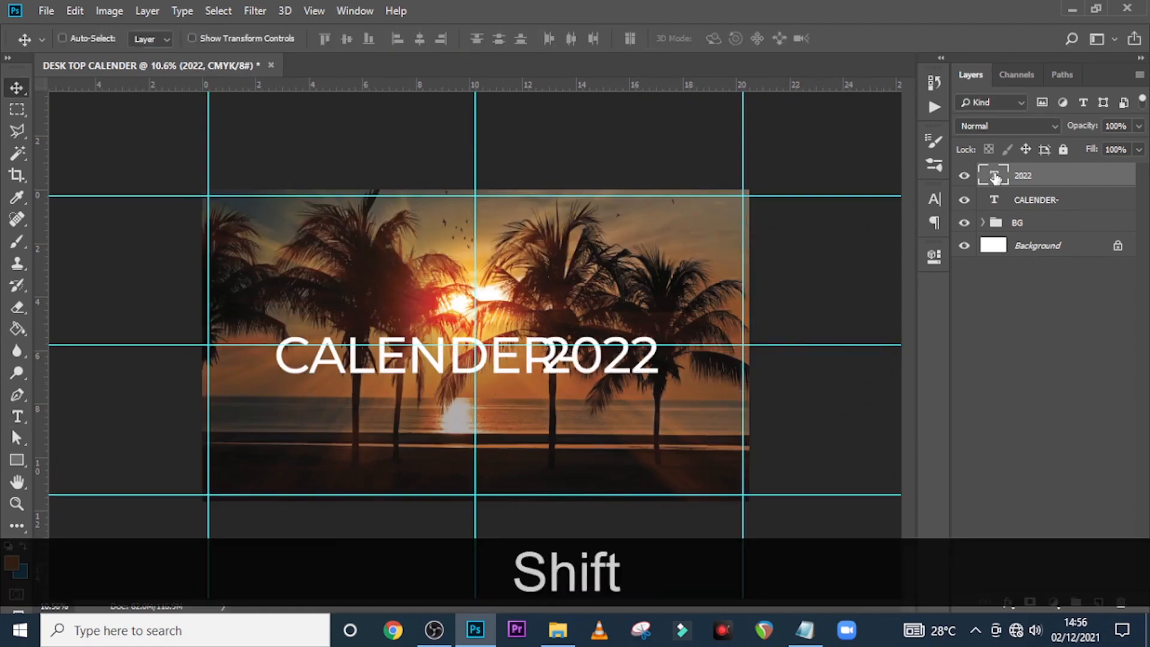
key("shift+Right")
key("shift+Right")
key("shift+Right")
key("shift+Right")
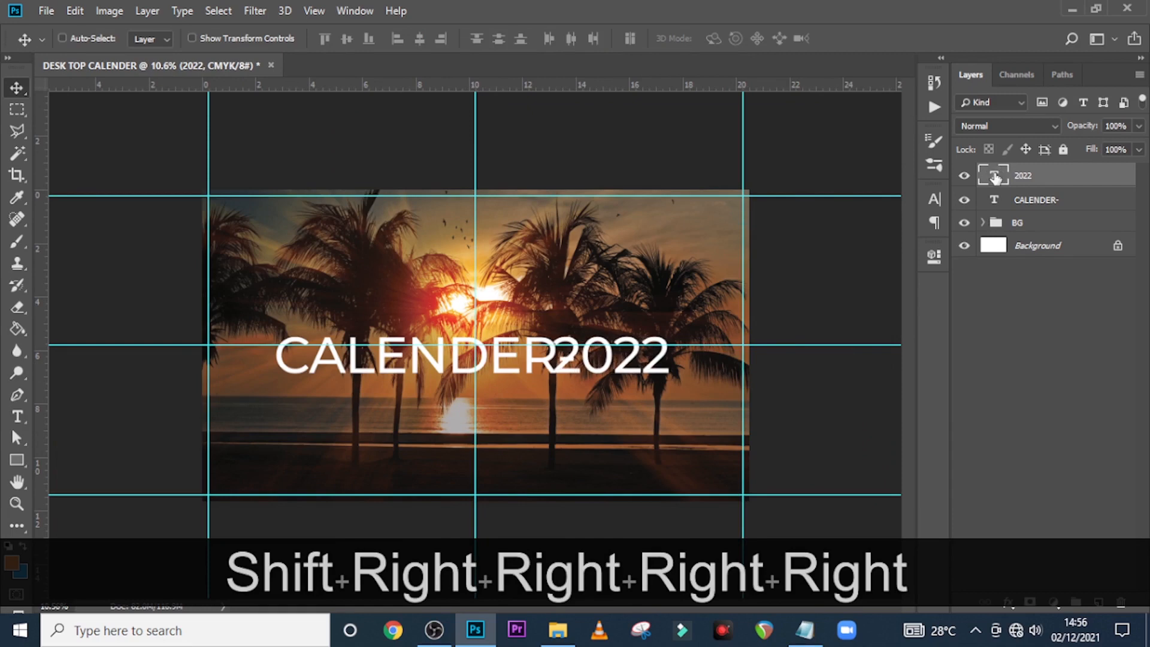
left_click_drag(598, 363, 614, 361)
key("ctrl+equal")
key("shift+Right")
key("shift+Right")
key("shift+Right")
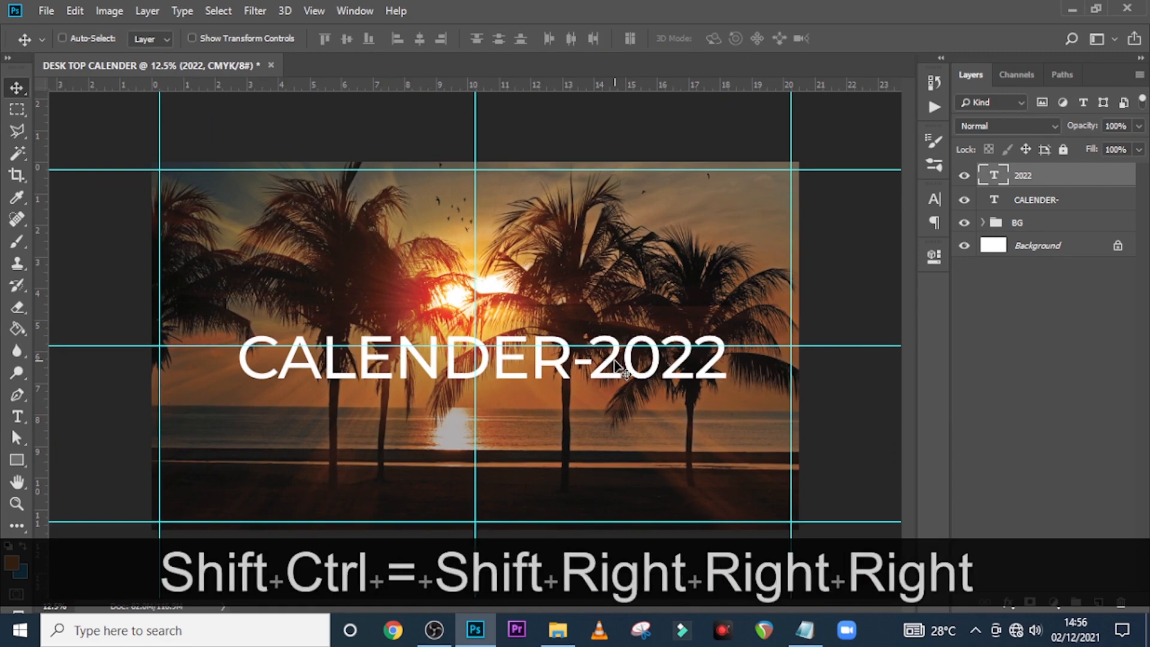
left_click(929, 198)
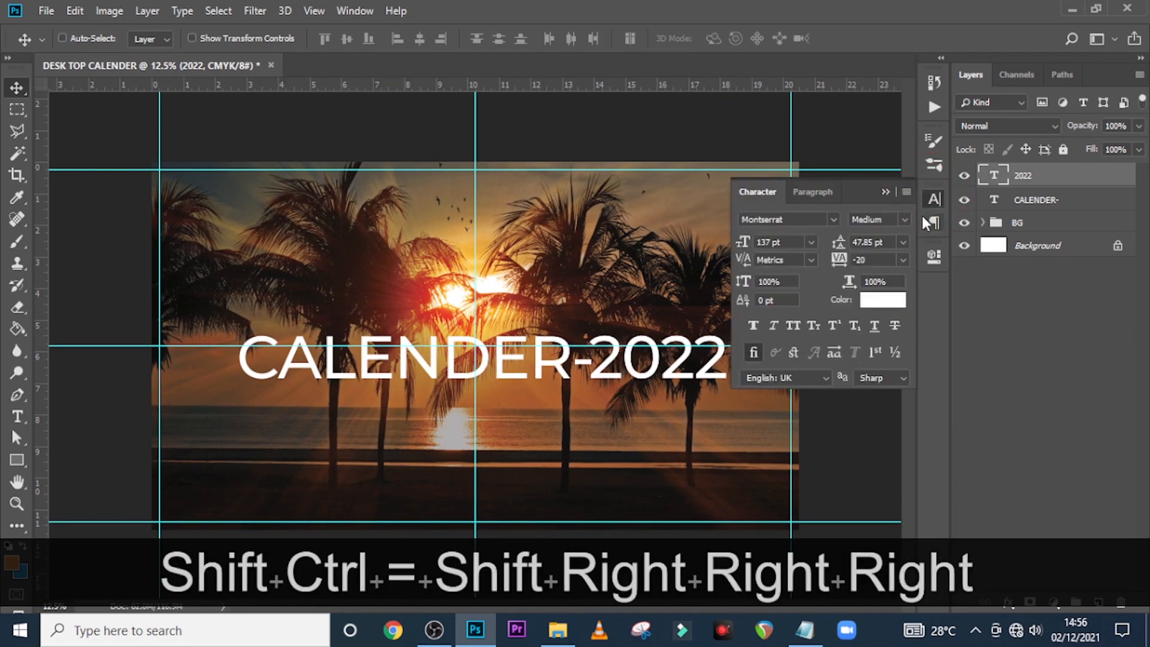
Set the 2022 text to Bold weight
left_click(905, 220)
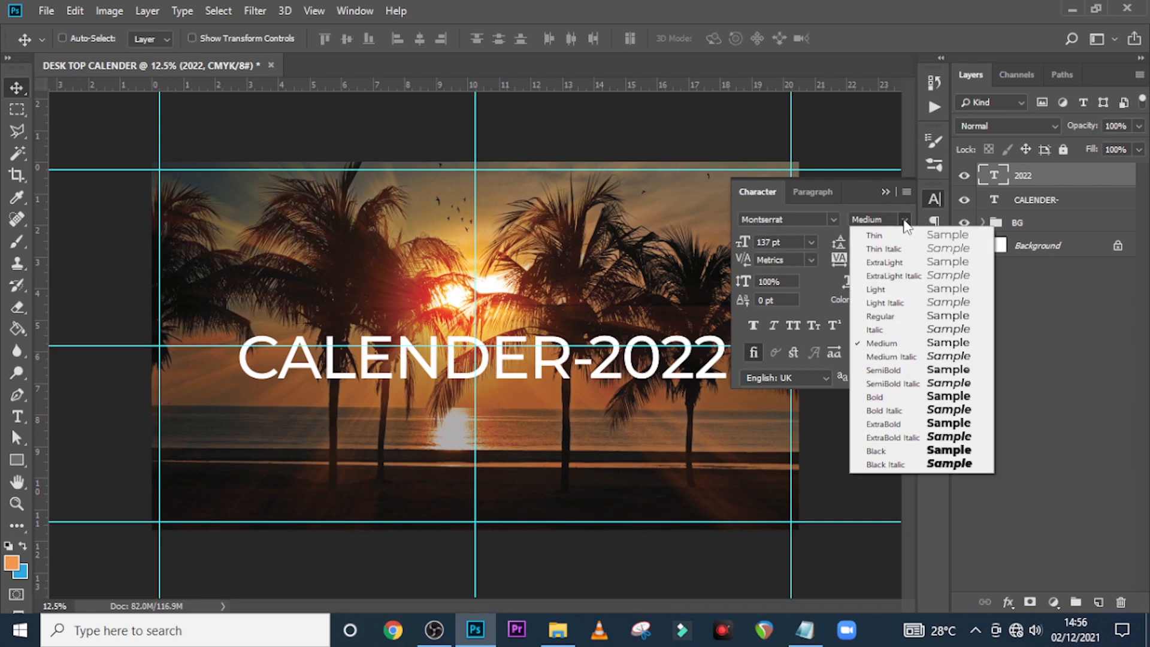
left_click(874, 396)
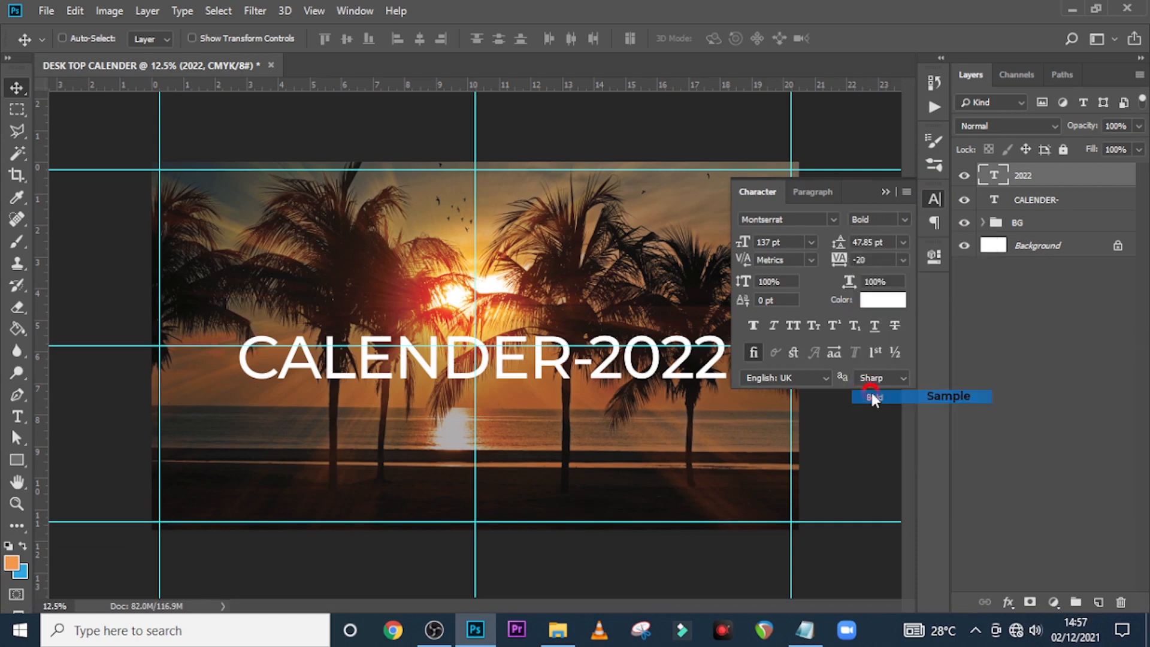
left_click(885, 193)
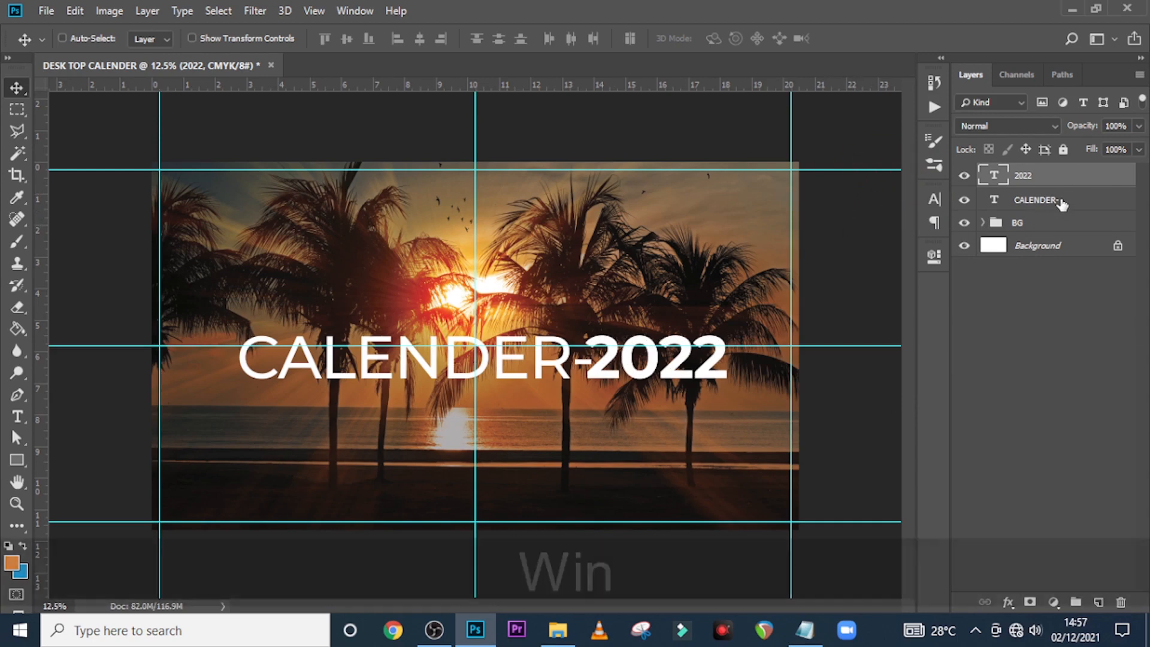
Select both title layers and nudge CALENDER-2022 slightly to the left
left_click(1036, 201, "ctrl")
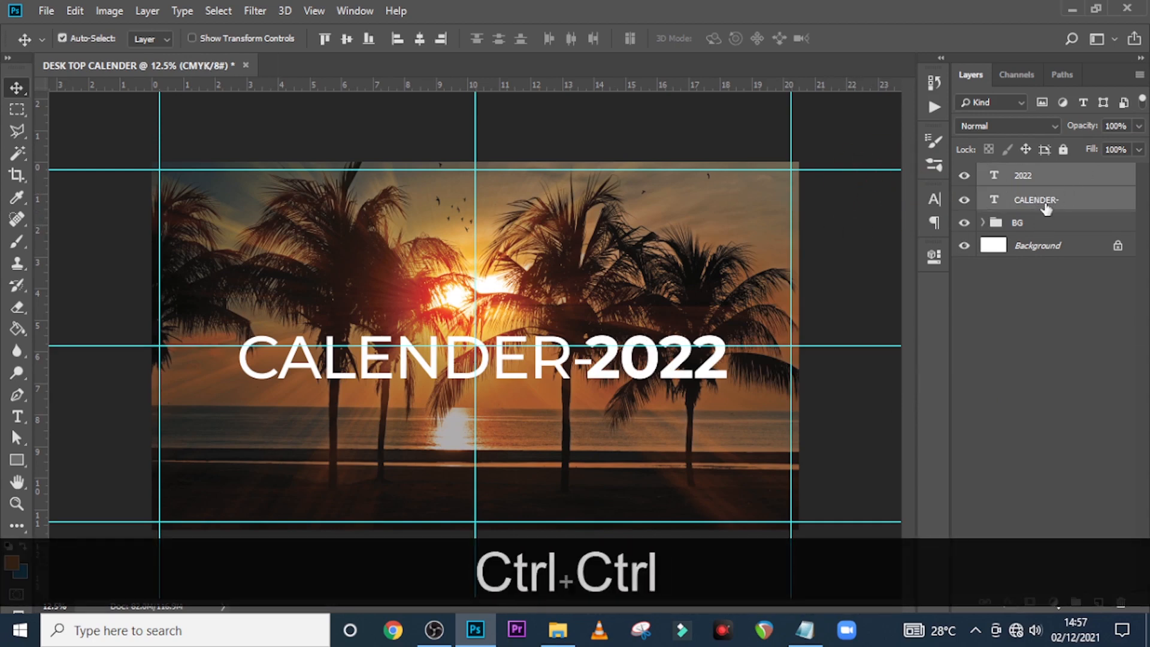
key("ctrl+t")
key("shift+Left")
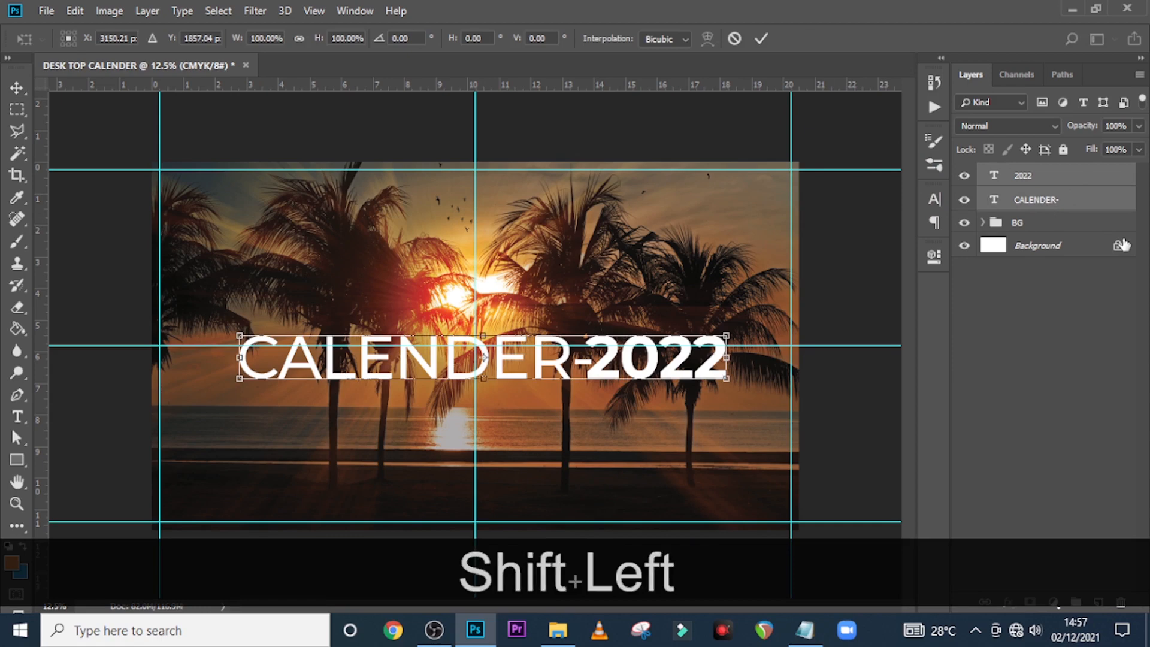
key("shift+Left")
key("shift+Left")
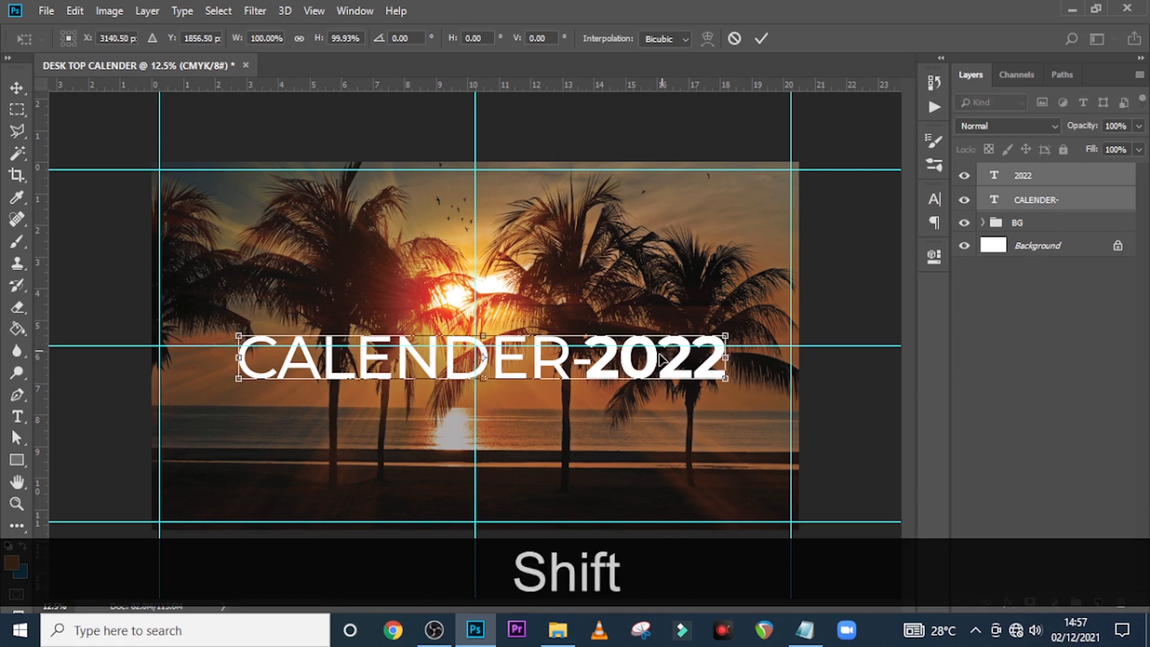
left_click_drag(662, 364, 655, 365)
key("shift+Left")
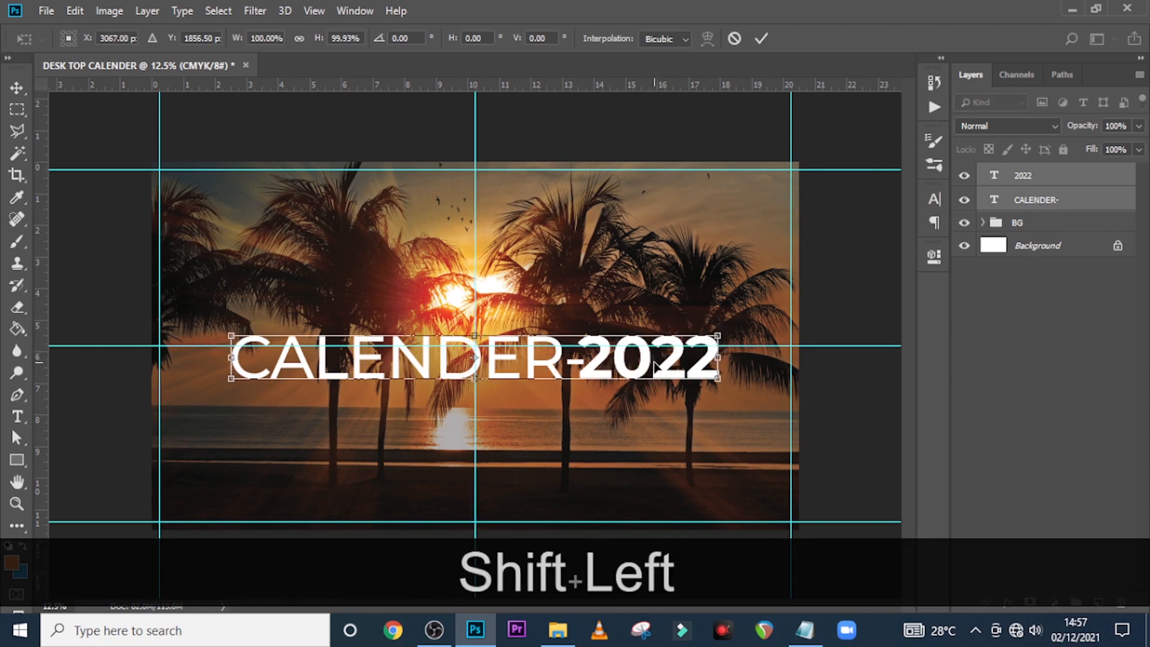
key("Return")
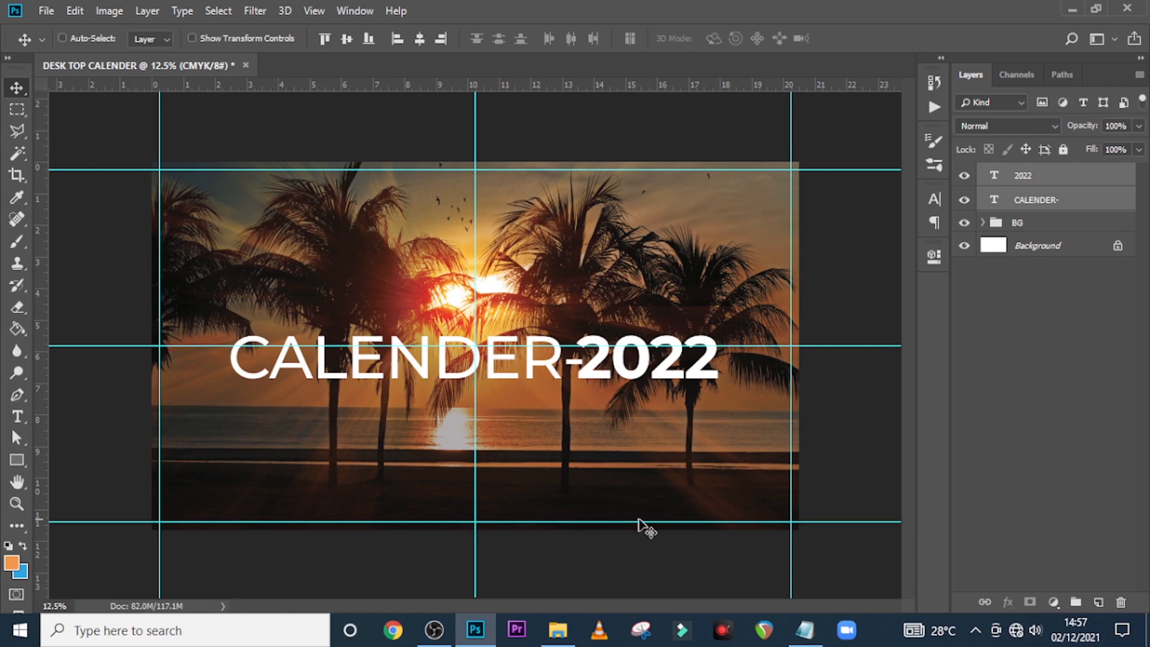
Add a text layer below the title with 'kingdom solution gh' pasted from the notes
key("t")
left_click(463, 485)
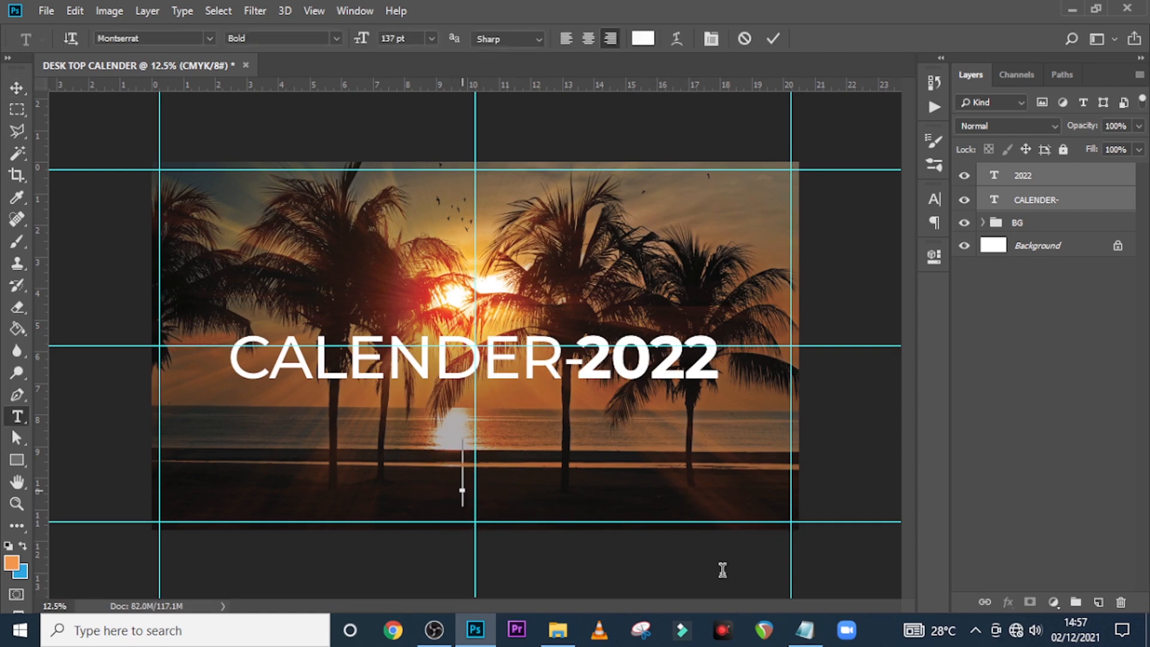
left_click(805, 630)
left_click_drag(330, 200, 250, 195)
left_click_drag(356, 216, 264, 201)
left_click(475, 630)
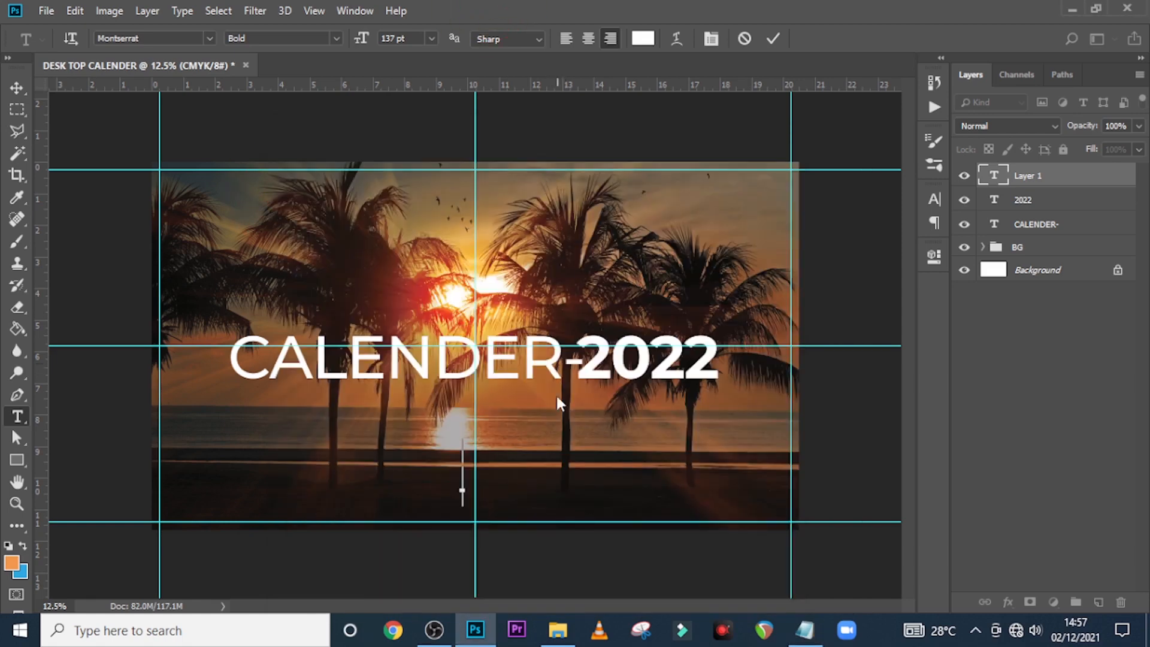
key("ctrl+v")
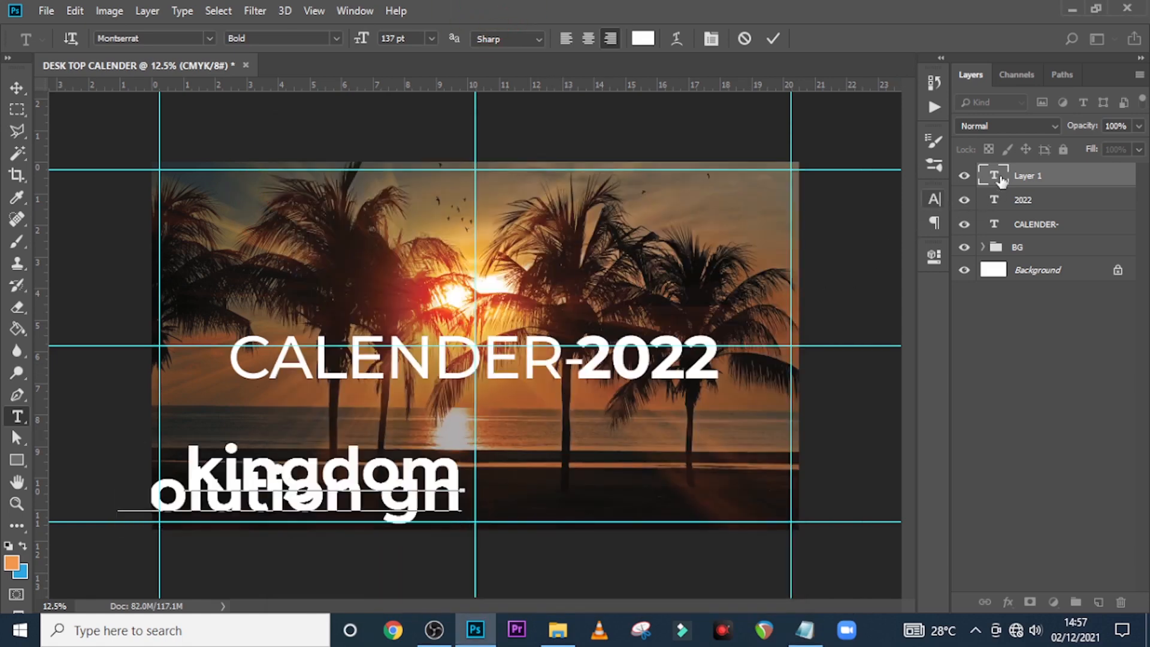
left_click(935, 203)
Centre-align the caption and set 48 pt size, 47.85 leading and All Caps
left_click(933, 200)
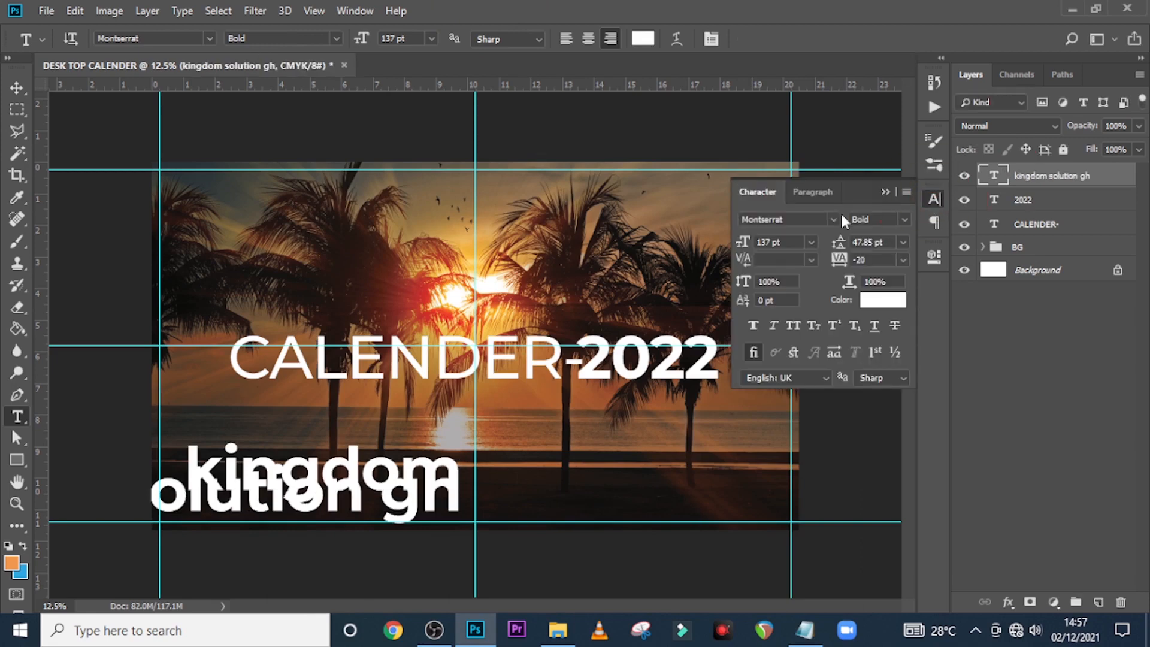
left_click(812, 192)
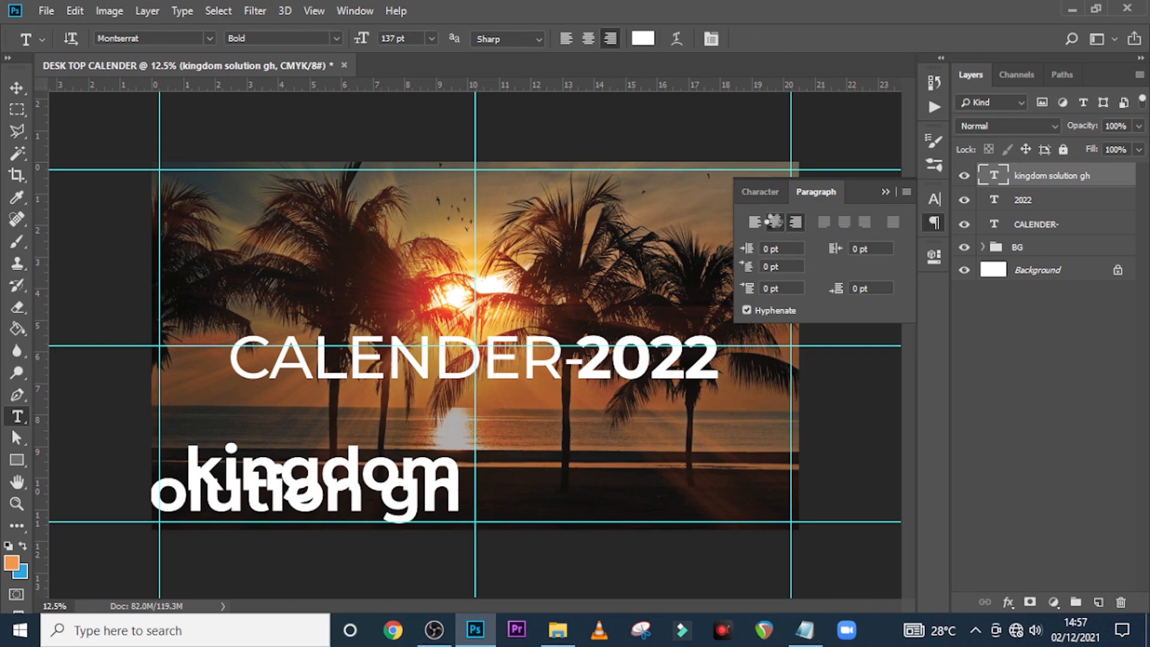
left_click(774, 221)
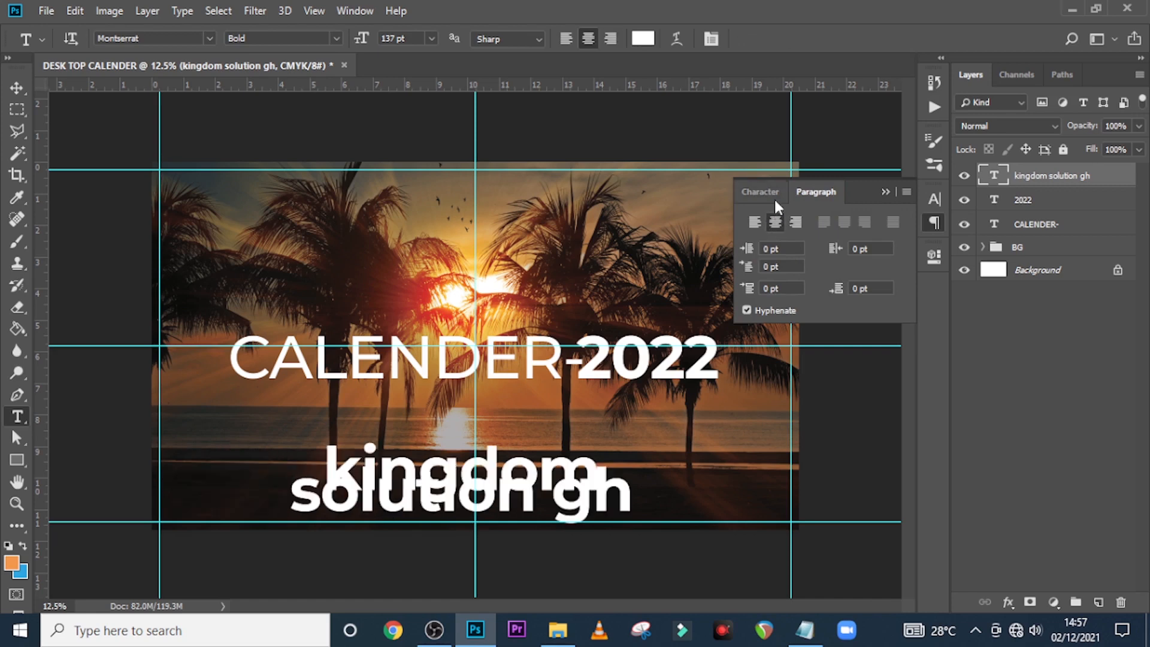
left_click(772, 193)
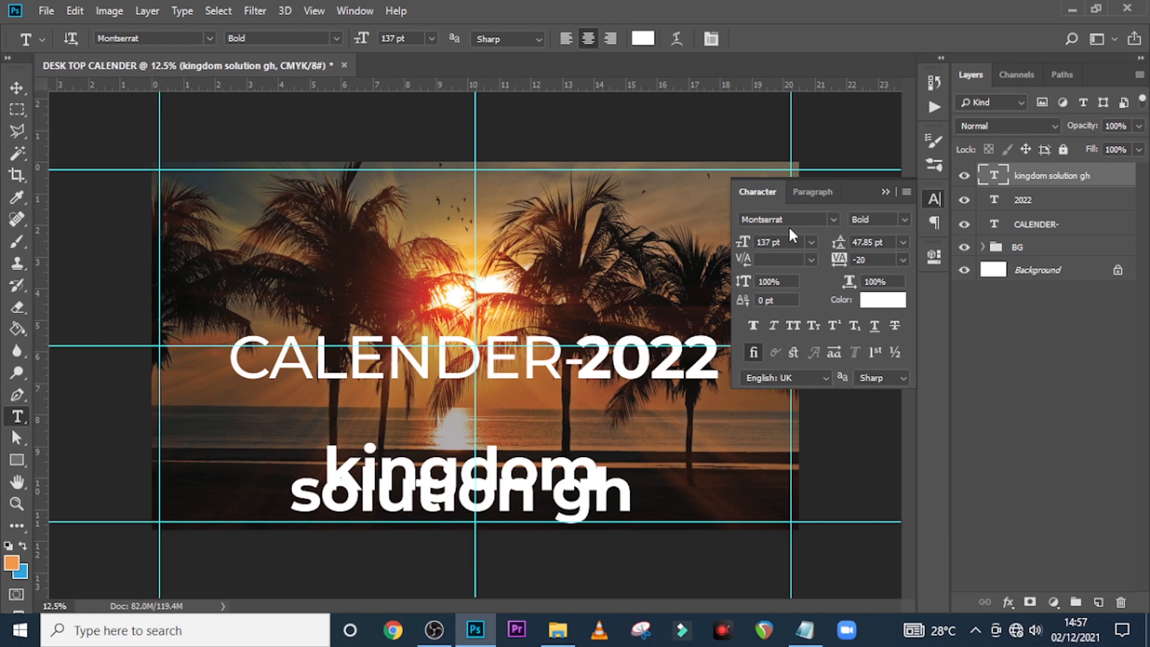
left_click_drag(781, 242, 756, 242)
type("48")
key("Return")
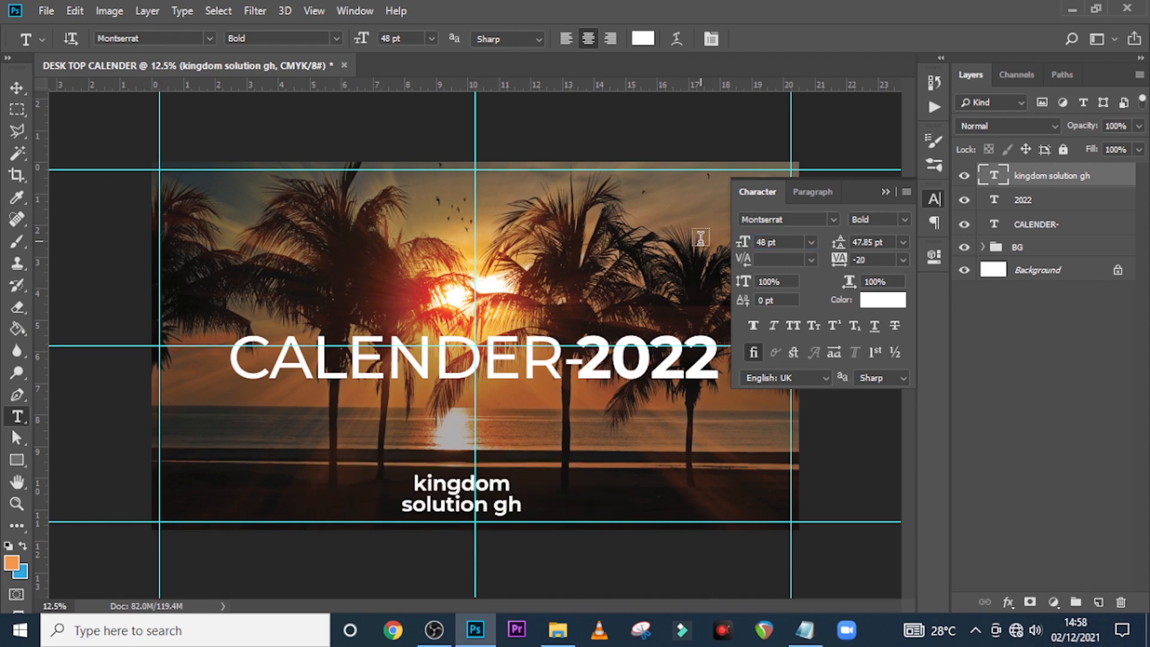
left_click_drag(889, 242, 853, 242)
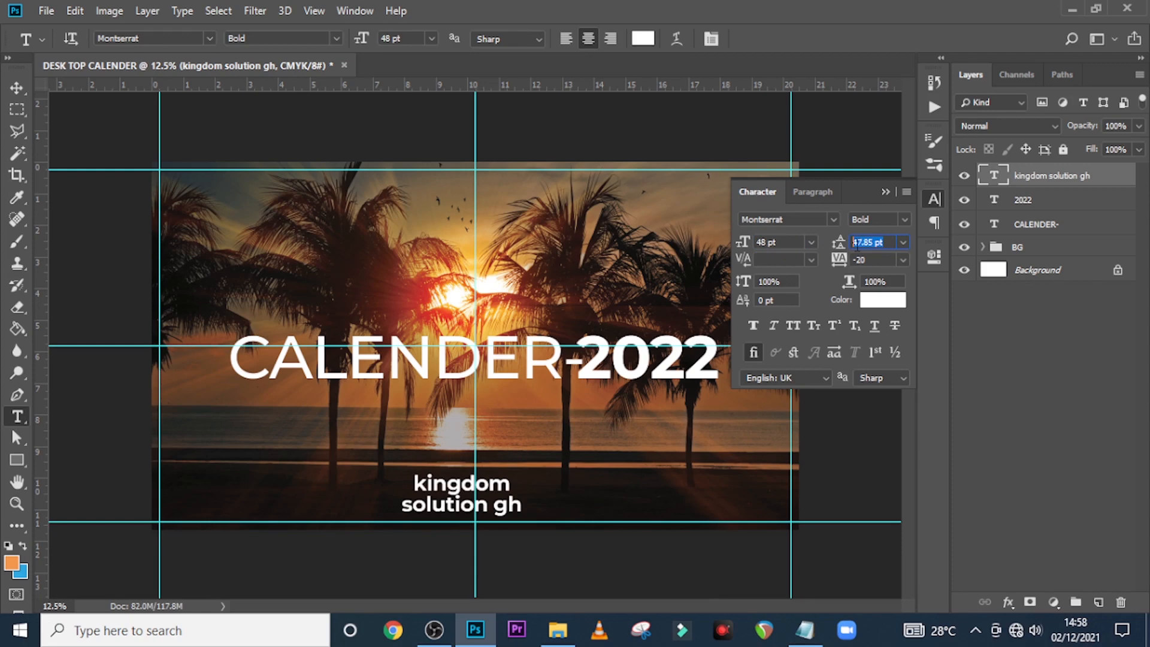
type("47.85")
key("Return")
left_click(869, 261)
left_click(793, 325)
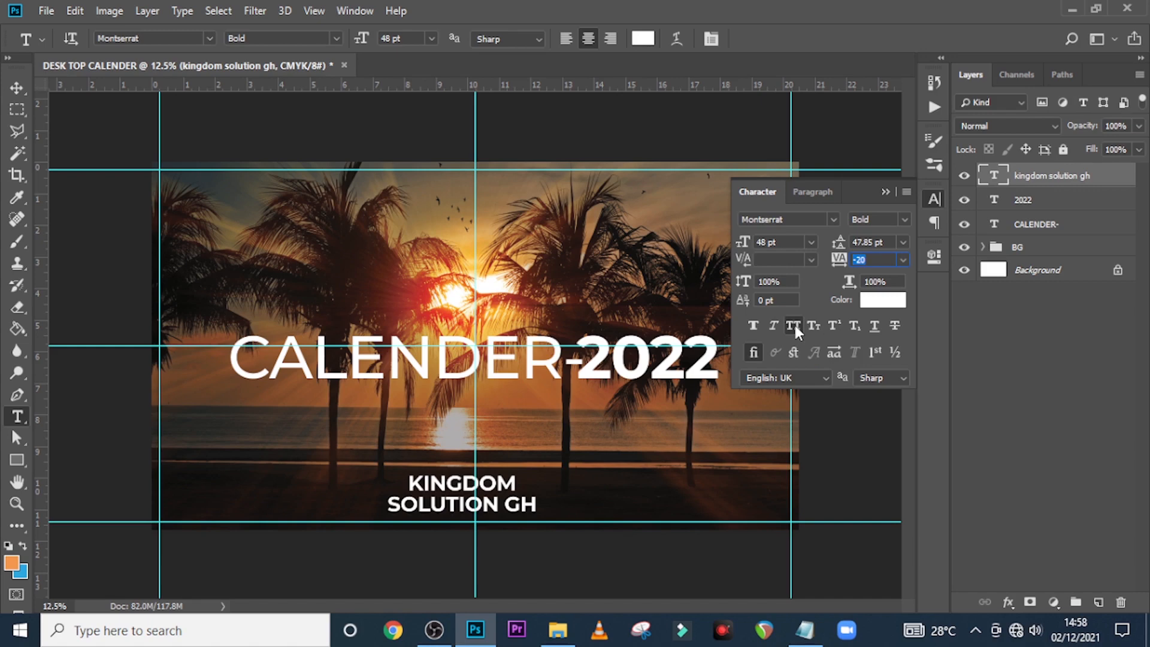
Colour the caption text orange #F68C41
left_click(868, 300)
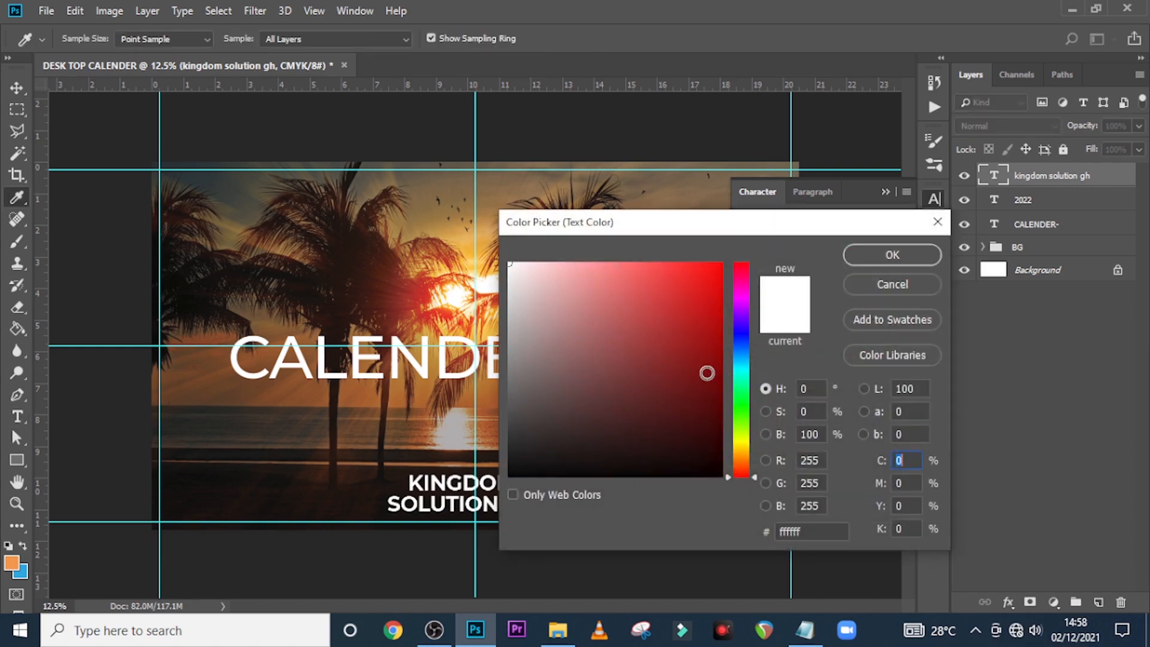
left_click_drag(805, 533, 760, 537)
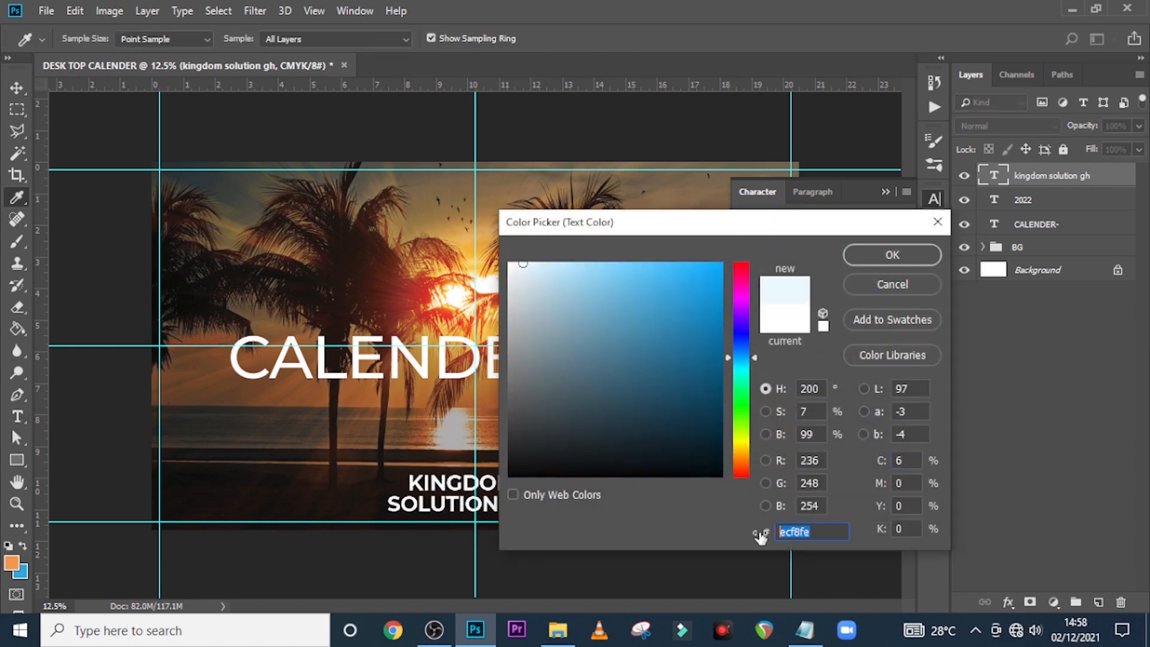
type("F6")
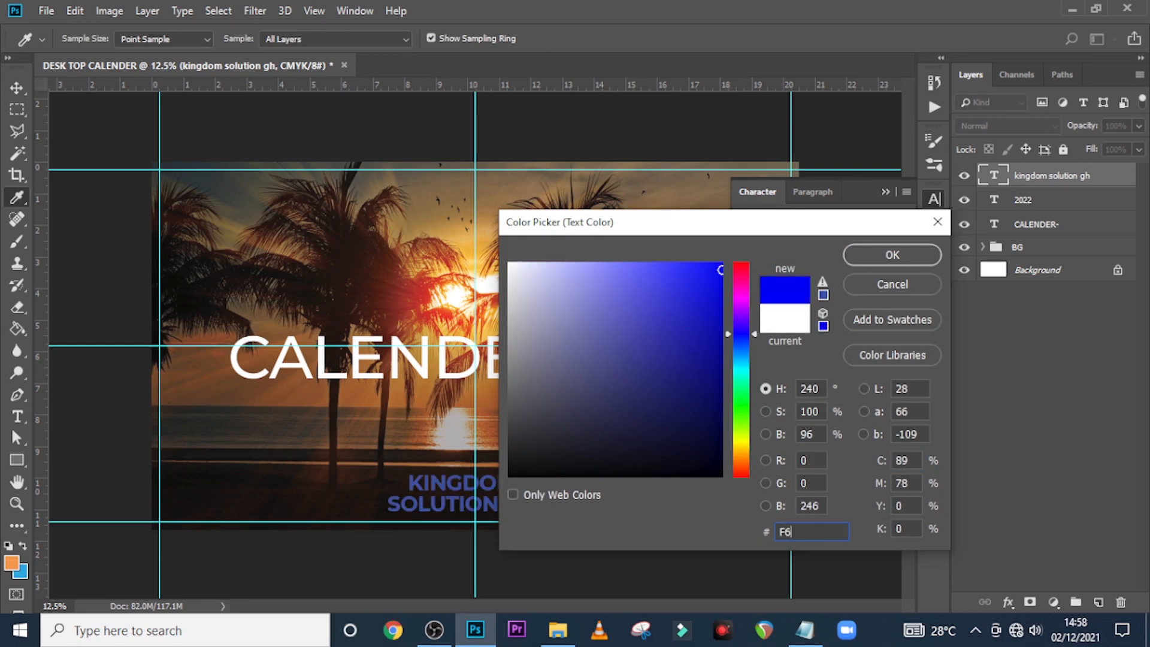
type("8")
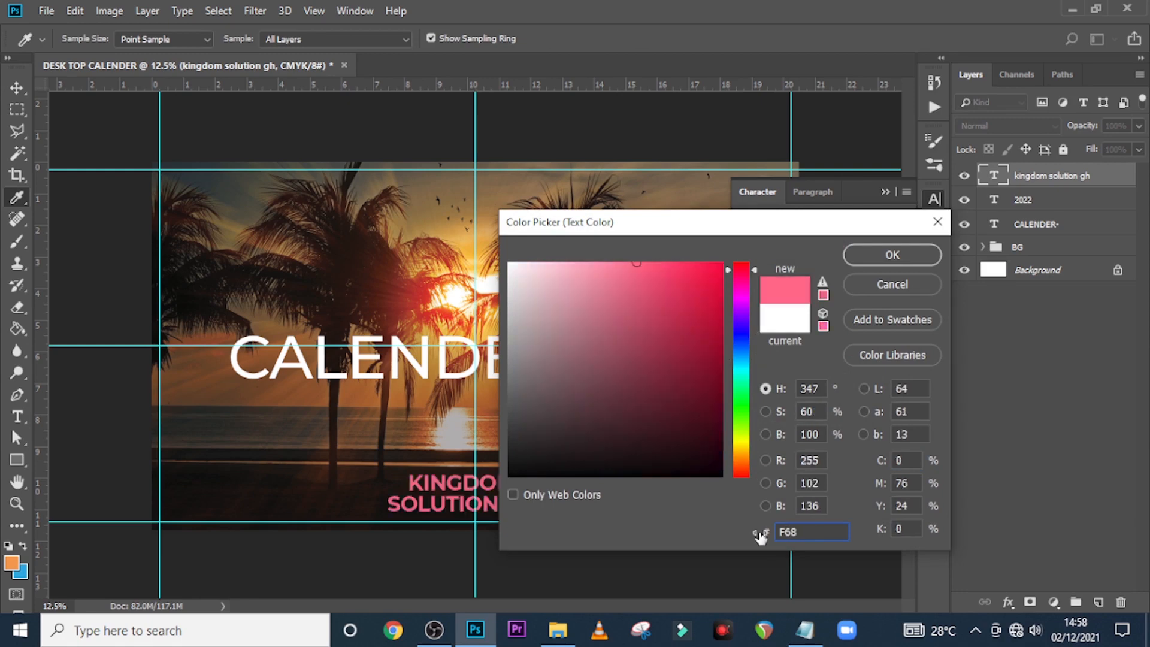
type("C41")
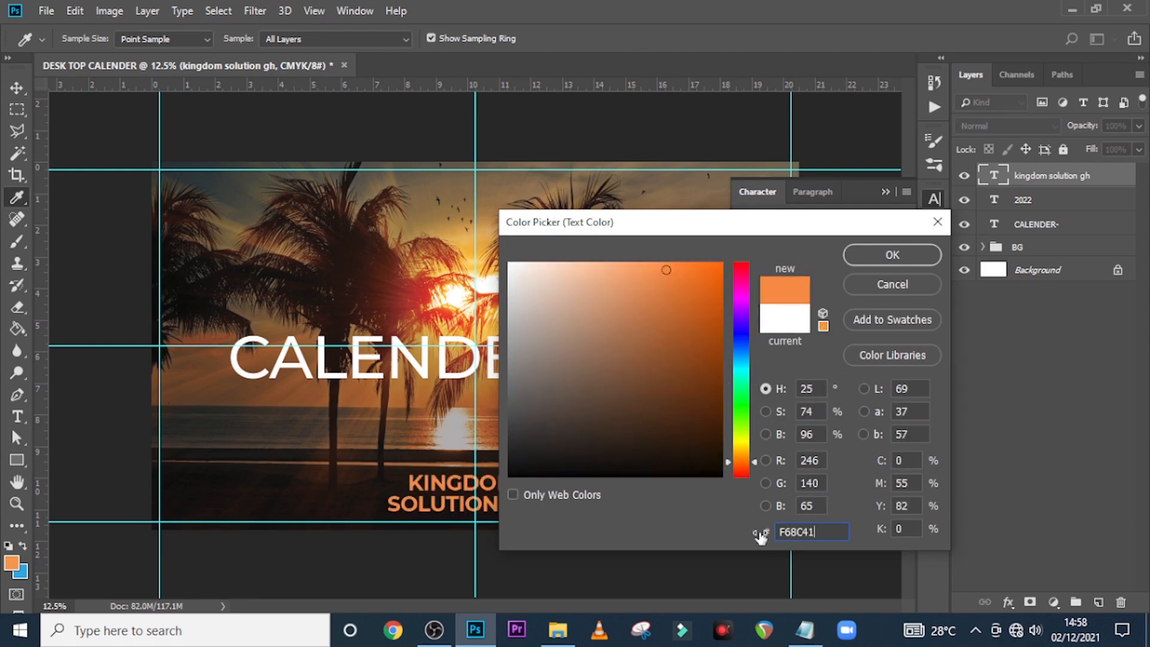
left_click(861, 256)
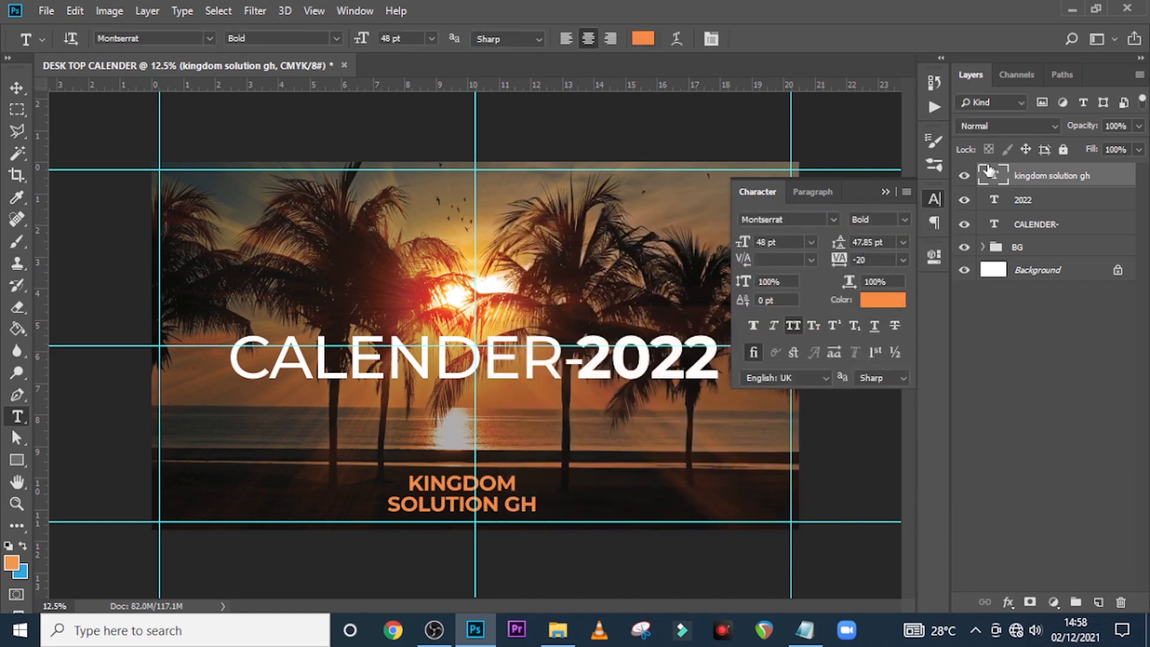
Set just the word KINGDOM to Regular weight
double_click(993, 175)
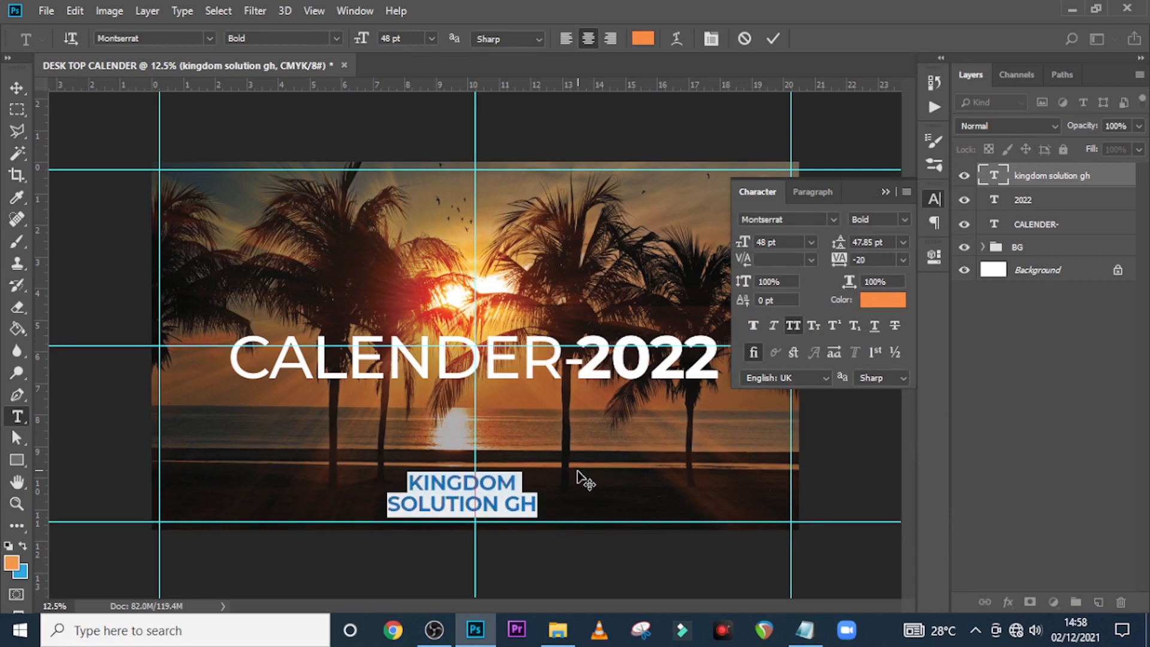
left_click_drag(522, 475, 388, 478)
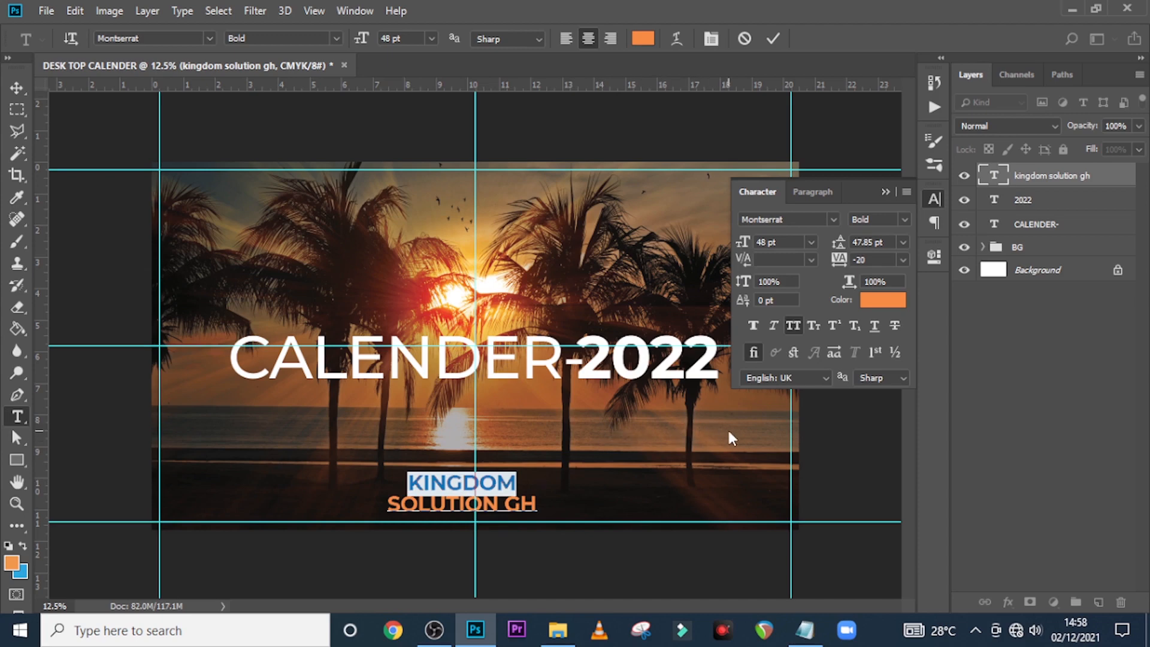
left_click(905, 220)
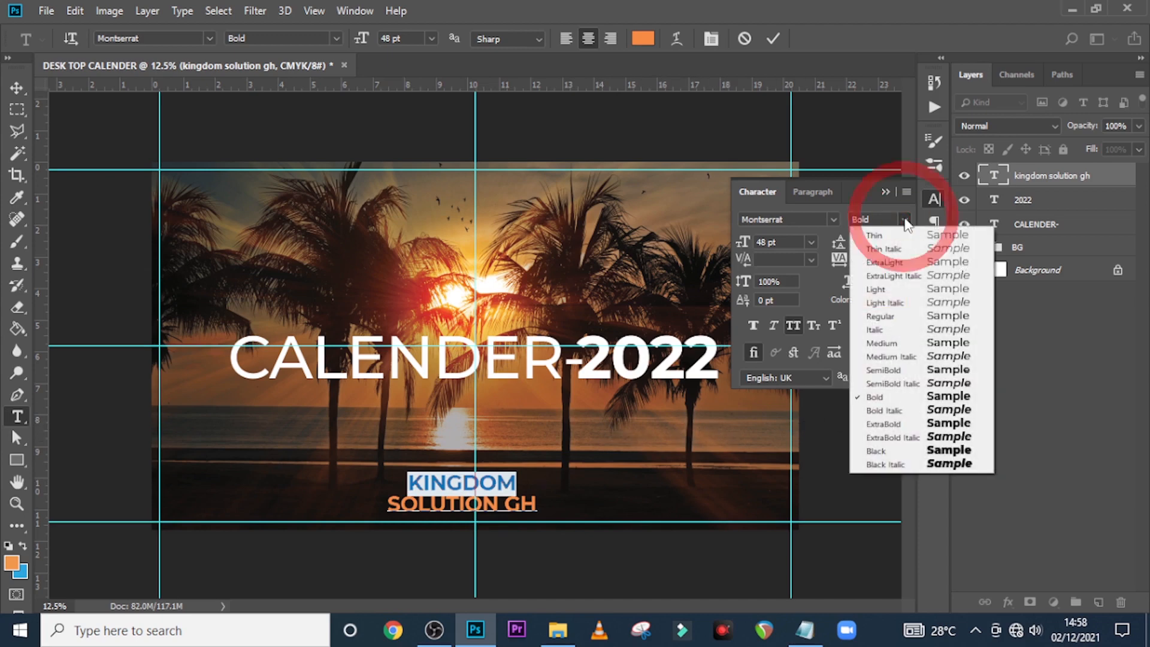
left_click(879, 316)
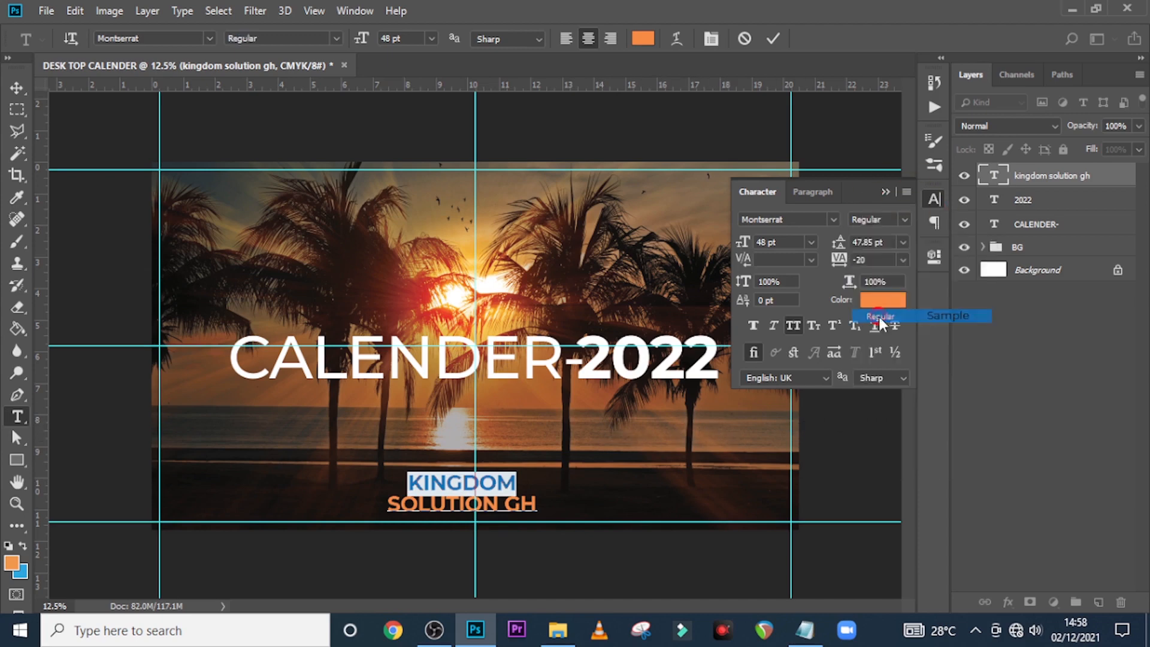
left_click(1014, 186)
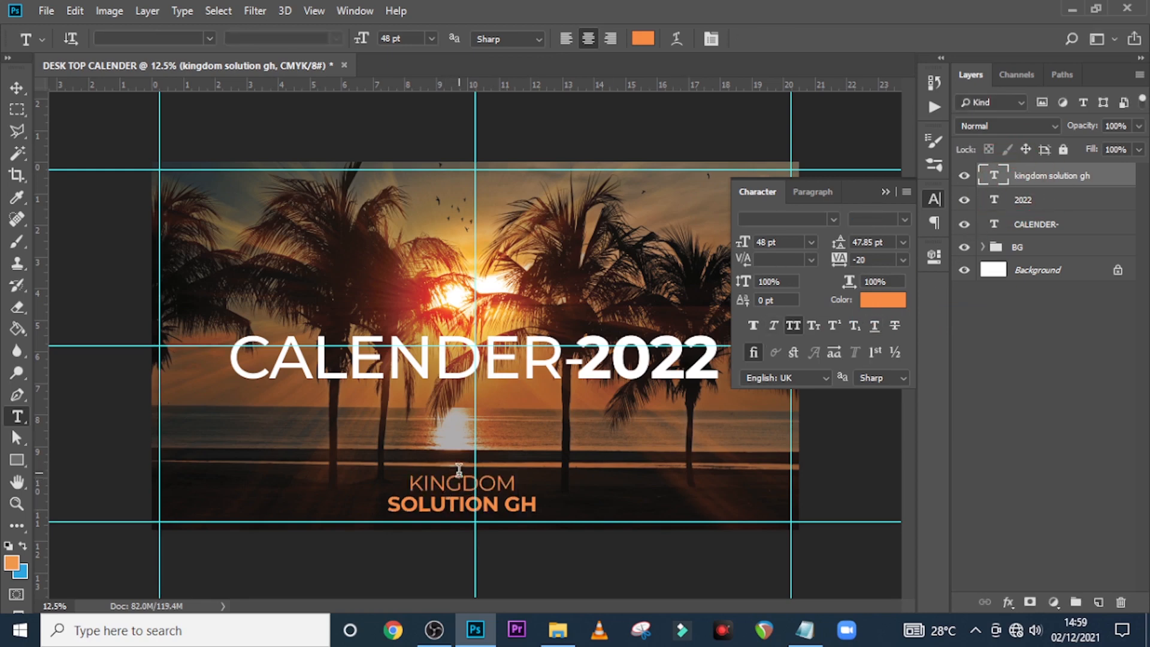
left_click(885, 192)
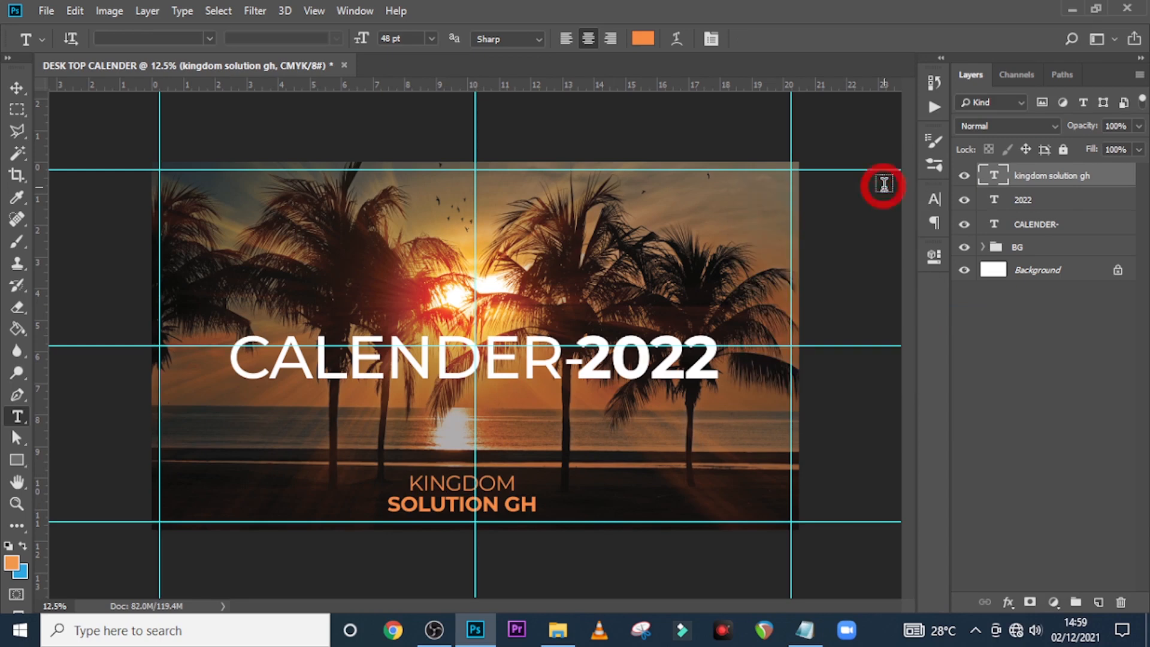
Centre the caption horizontally and drag a horizontal guide through its middle
key("ctrl+t")
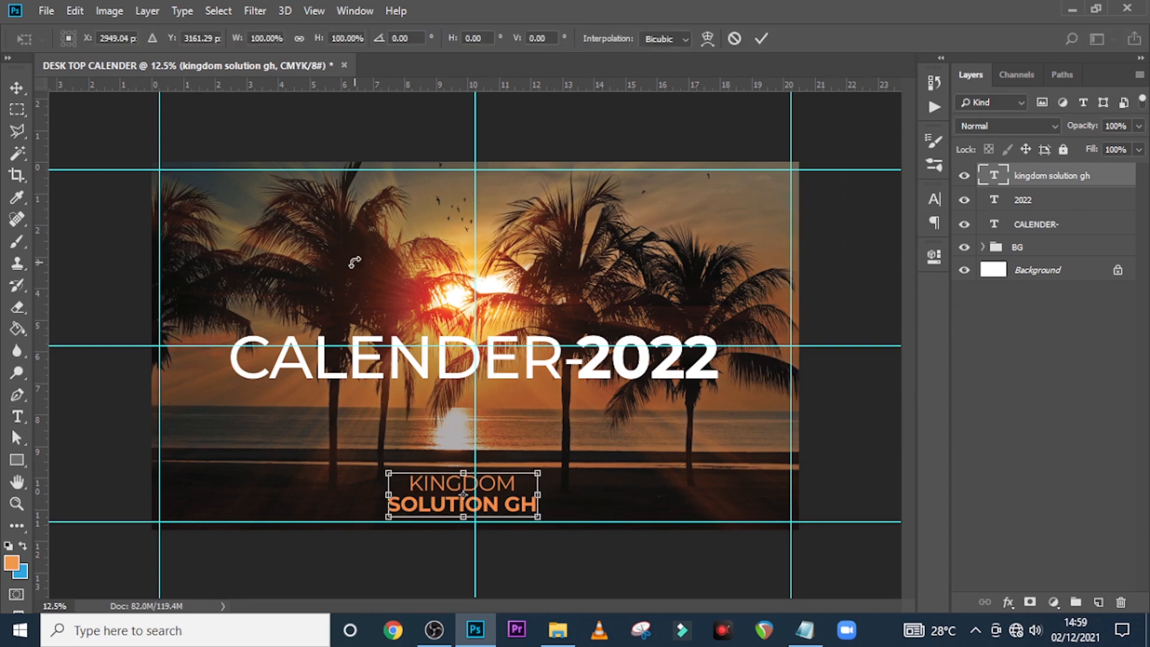
left_click_drag(403, 511, 416, 509)
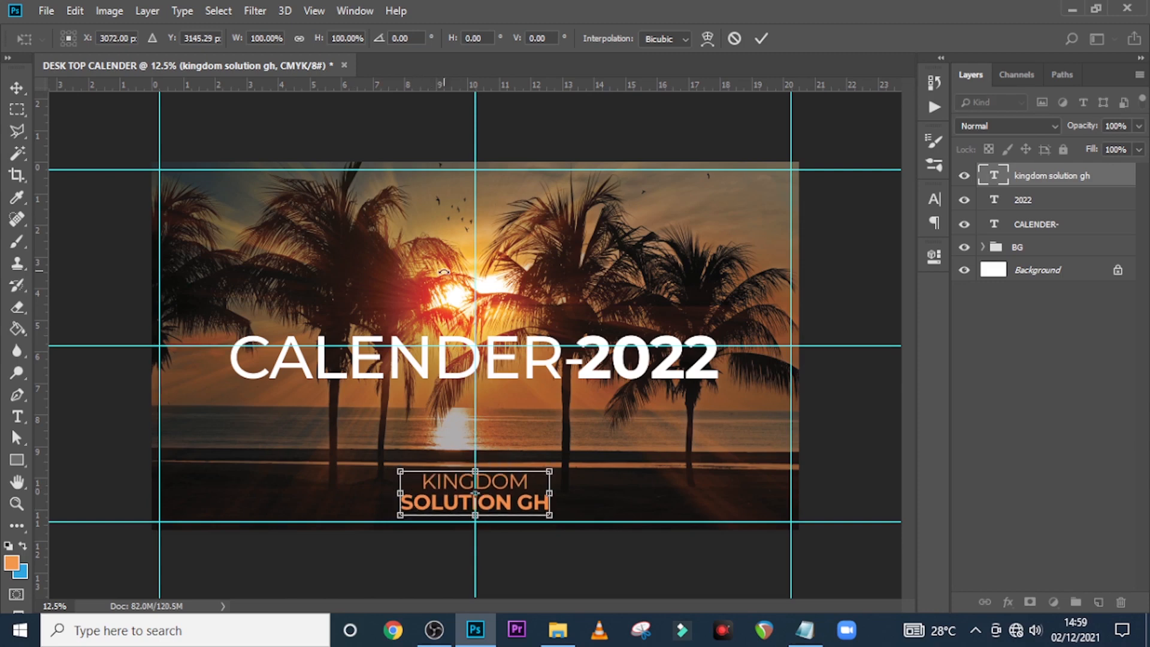
left_click_drag(527, 87, 521, 492)
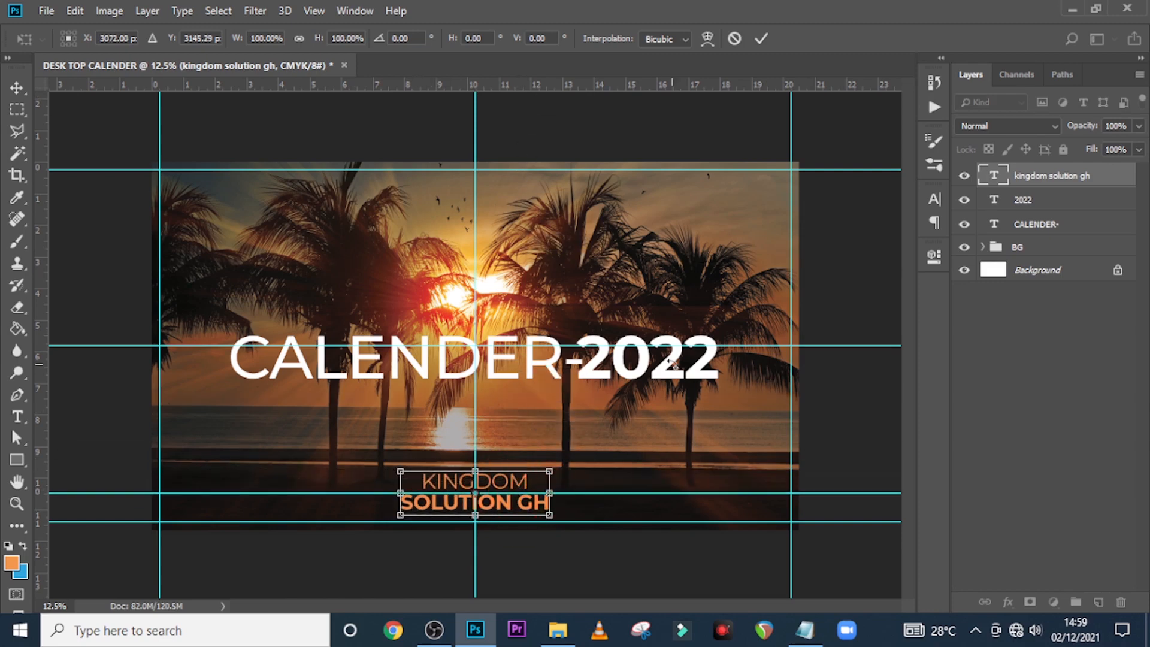
key("Return")
Create a new text layer at the lower left holding the phone number copied from the notes
key("t")
left_click(207, 482)
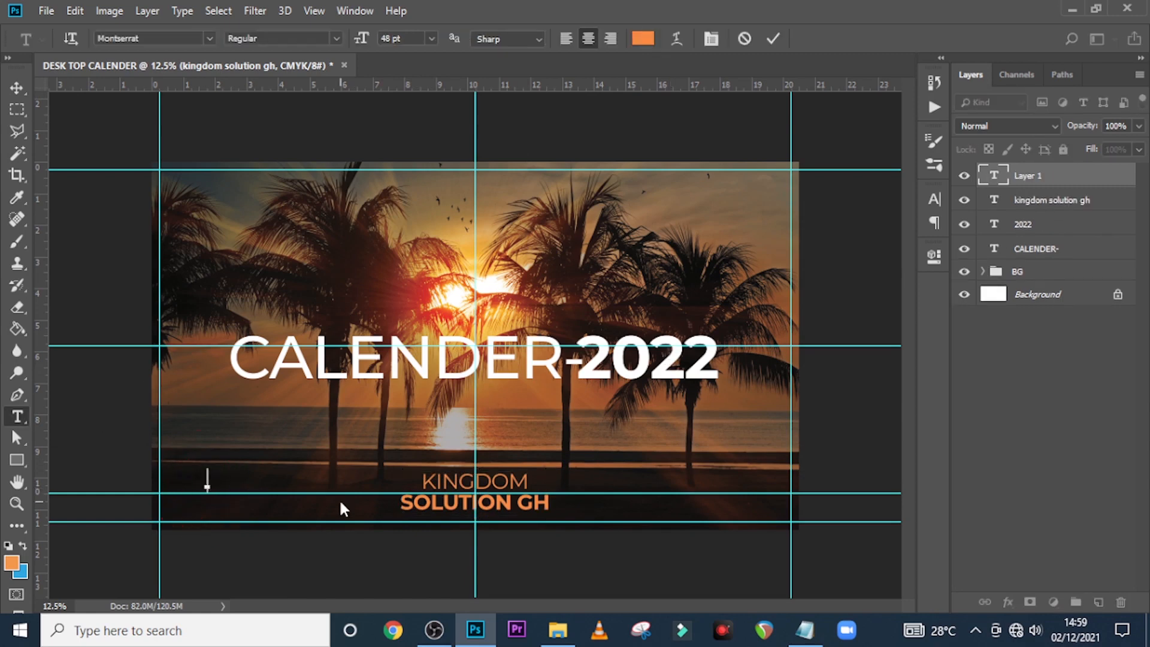
left_click(805, 630)
left_click_drag(411, 231, 264, 232)
key("ctrl+c")
left_click(518, 10)
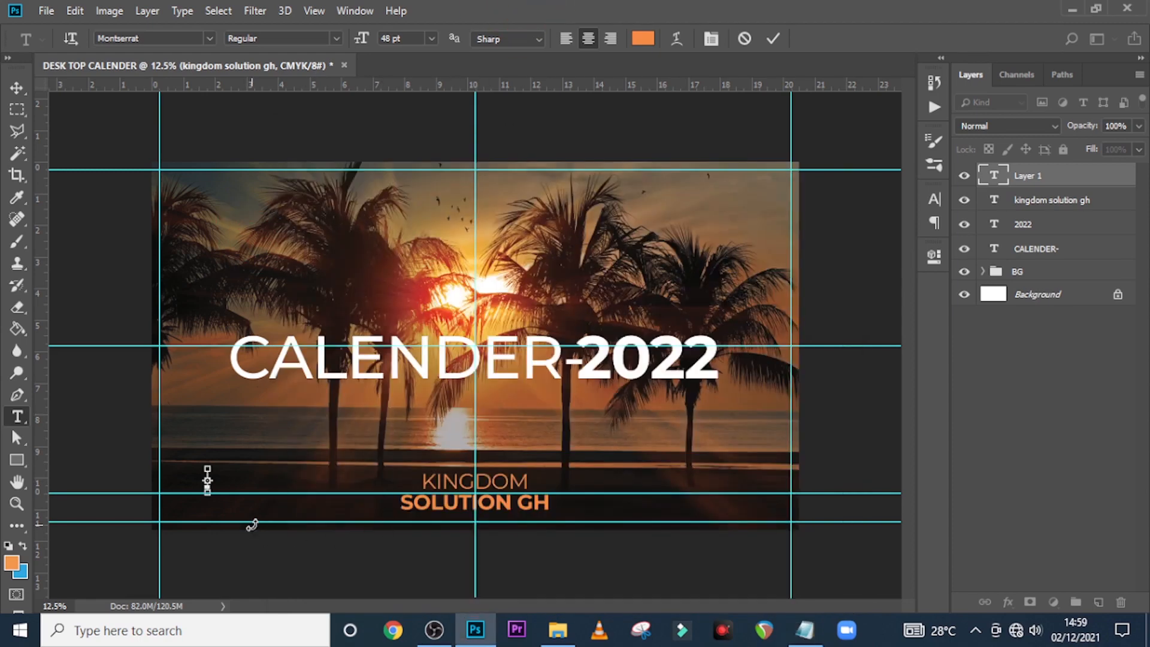
key("ctrl+v")
key("ctrl+Return")
key("v")
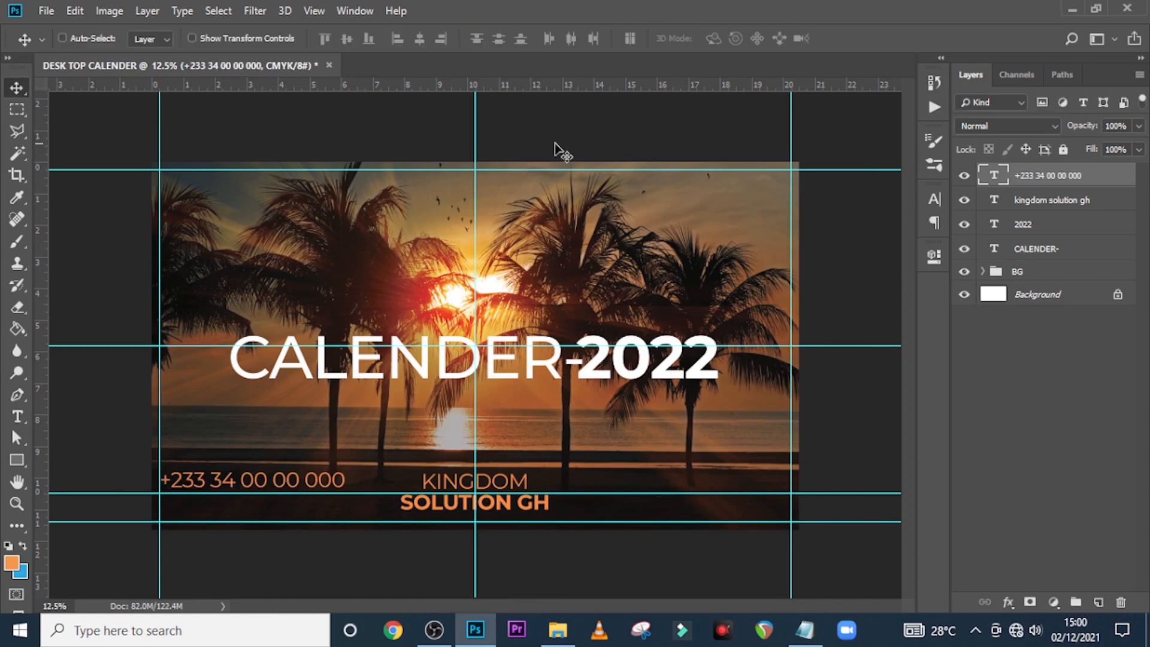
Make the phone number text white at 26 pt
left_click(933, 200)
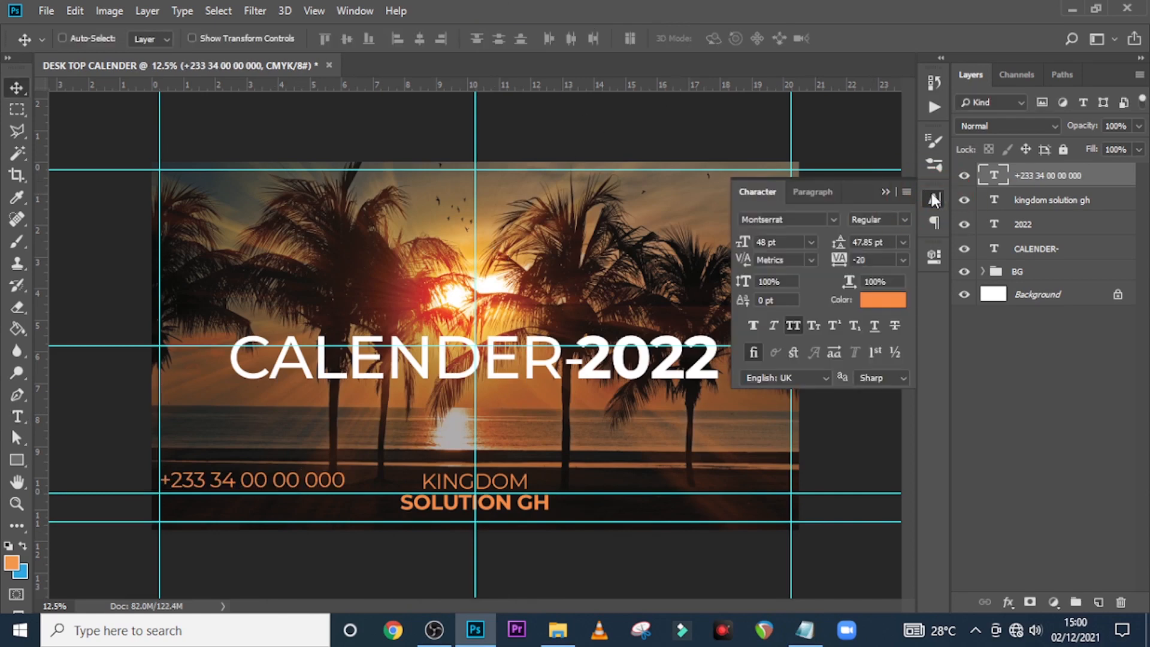
left_click(872, 313)
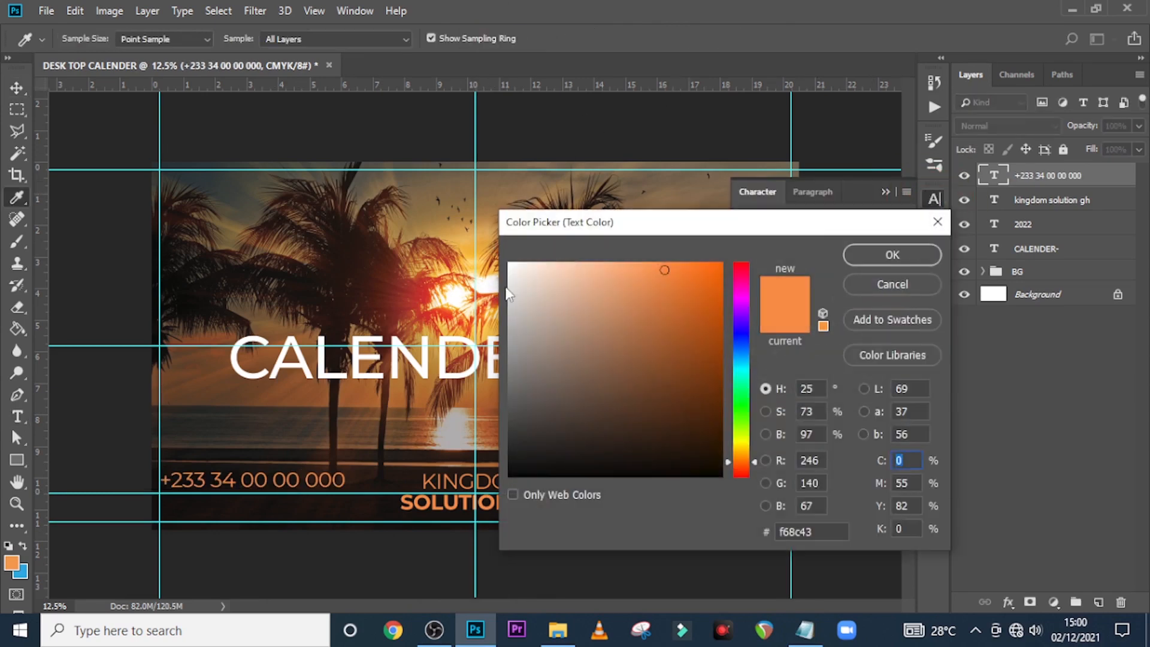
left_click_drag(513, 281, 489, 241)
left_click(896, 255)
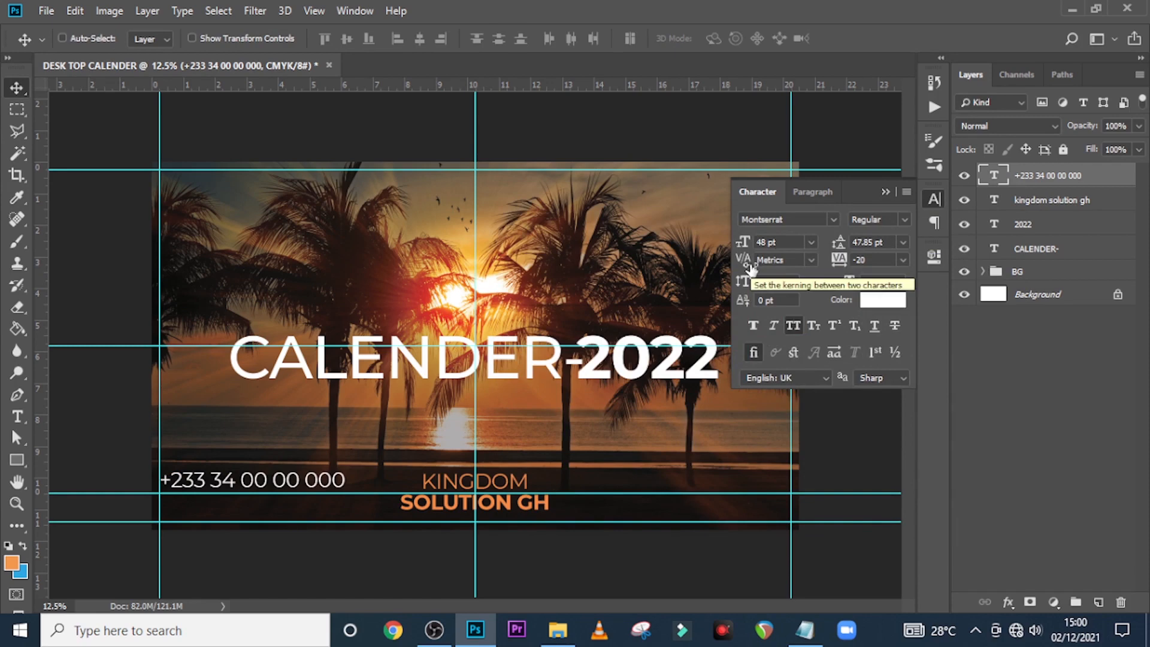
left_click(789, 242)
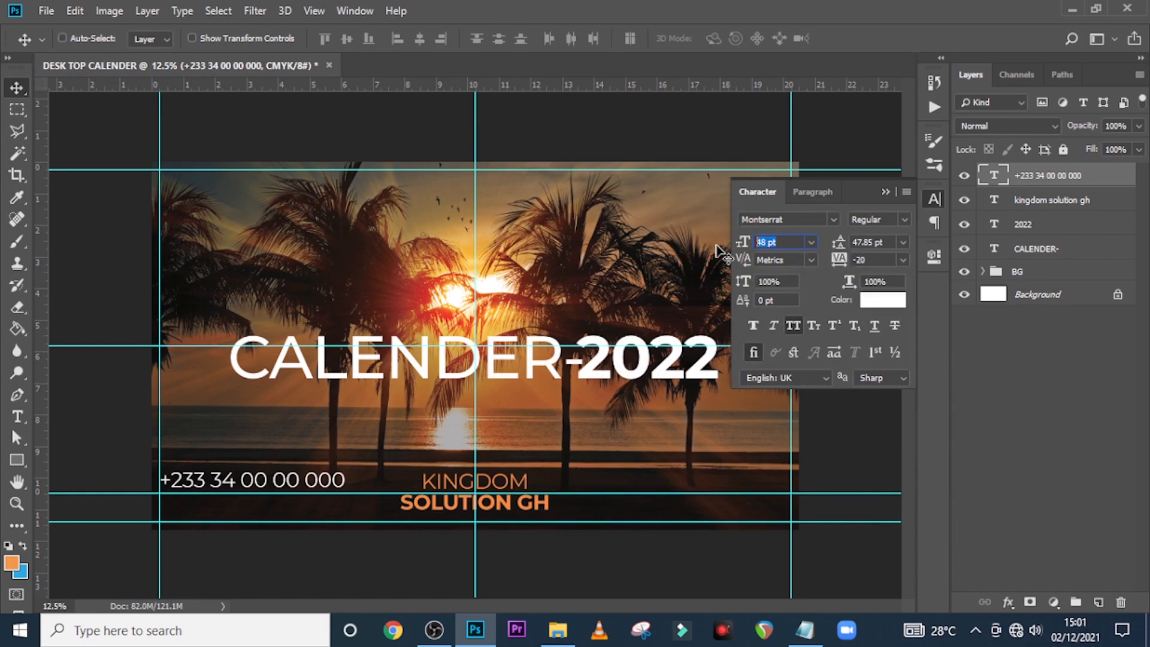
type("26")
key("Return")
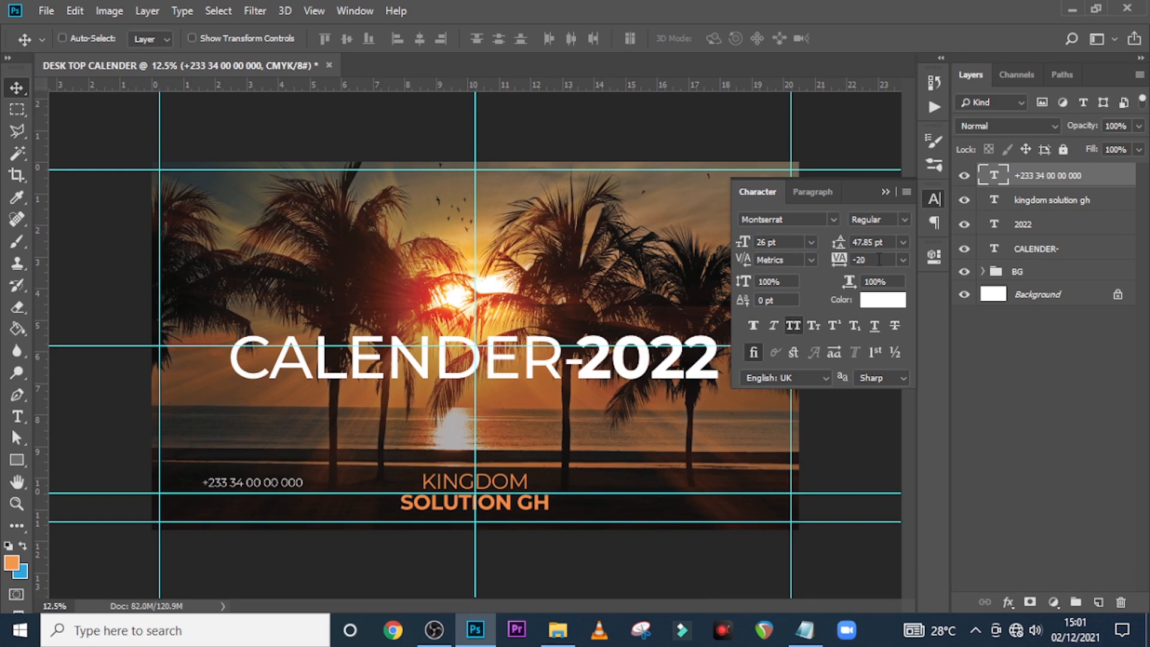
Move the phone number layer toward the lower-left corner, level with the KINGDOM caption
left_click(1042, 167)
key("shift+Left")
left_click(882, 192)
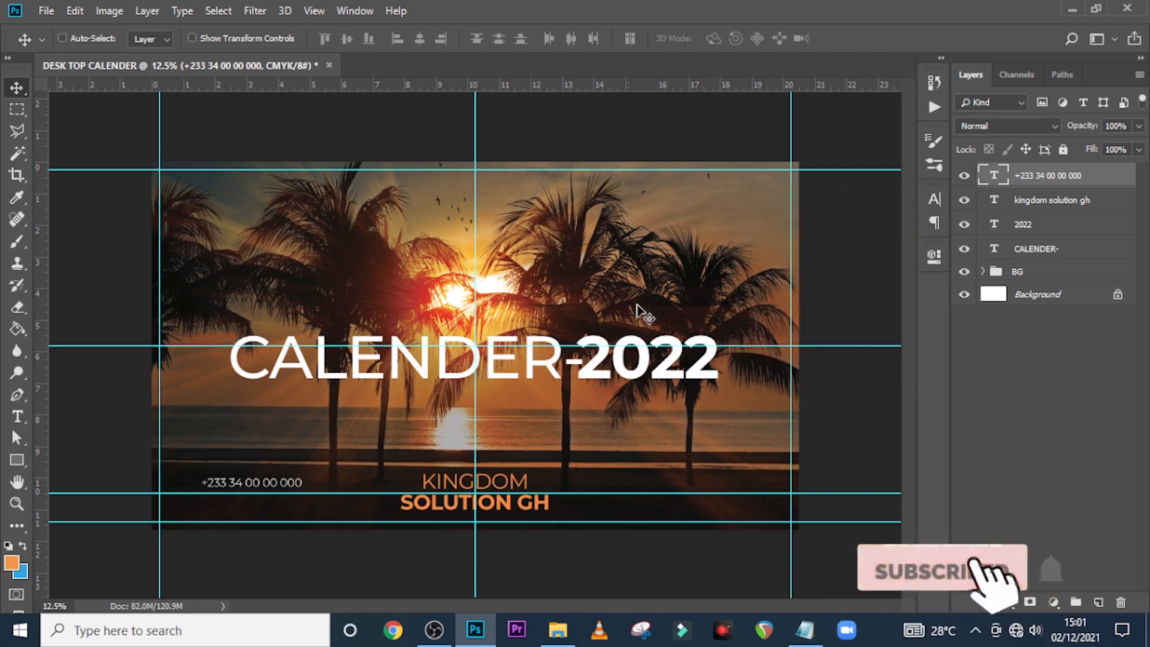
left_click_drag(278, 490, 248, 479)
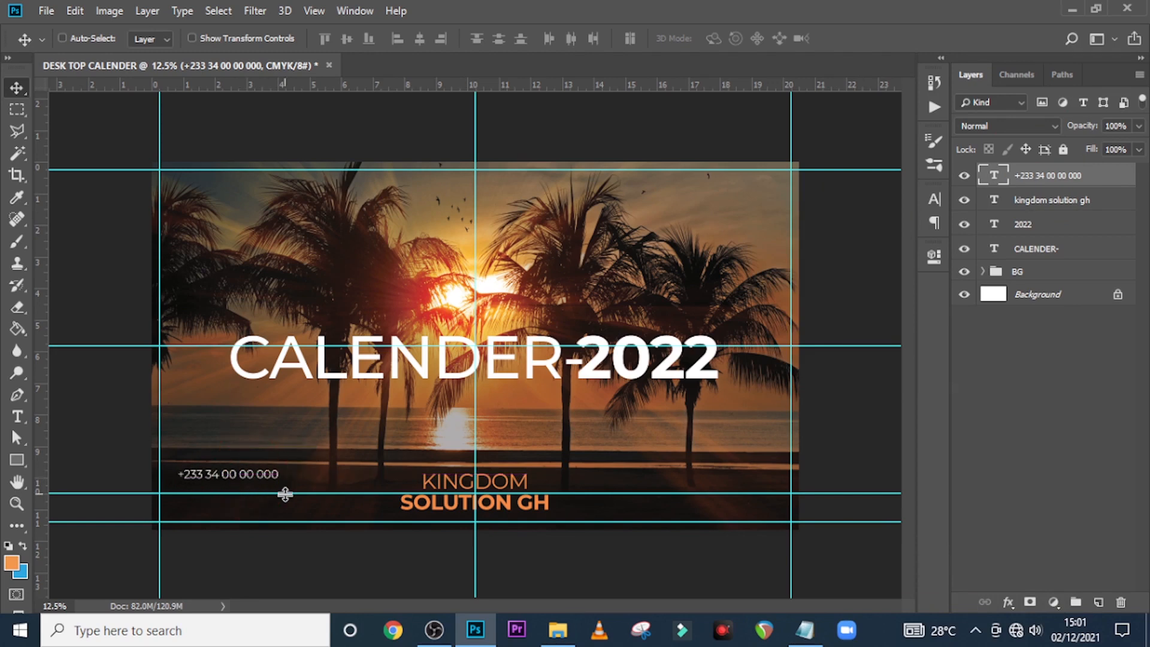
Duplicate the phone number line below itself and replace its text with the e-mail address from the notes
key("ctrl+j")
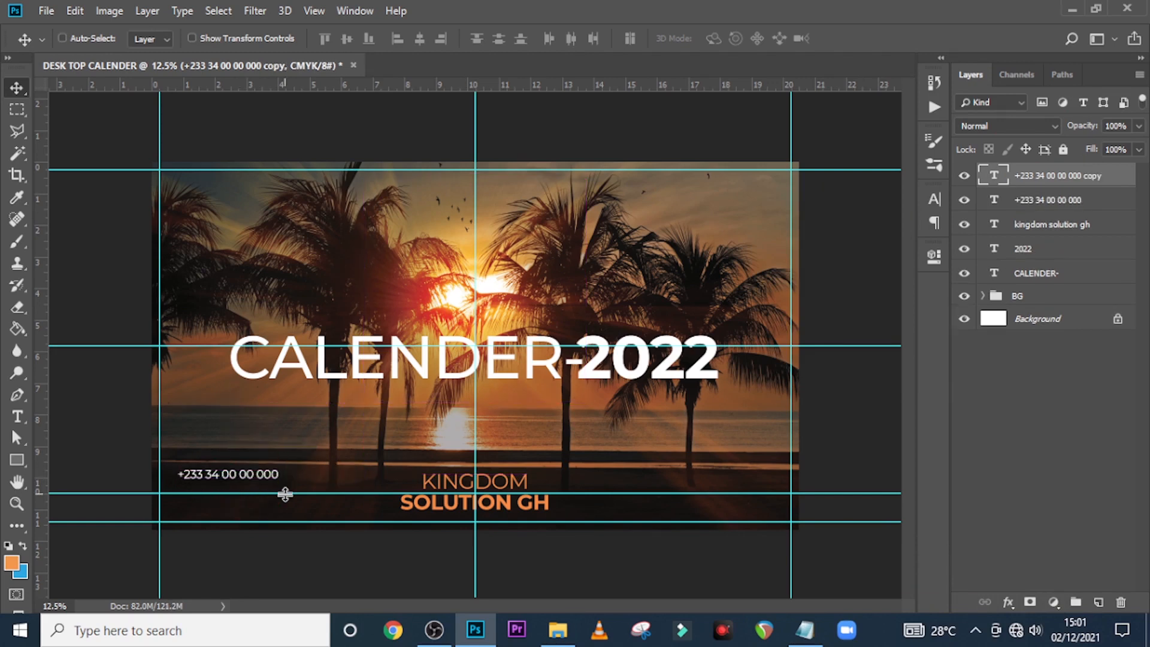
key("shift+Down")
key("shift+Down")
key("shift+Down")
key("shift+Down")
key("shift+Down")
key("shift+Down")
key("shift+Down")
key("shift+Down")
key("shift+Down")
key("shift+Down")
key("shift+Down")
key("shift+Down")
key("shift+Down")
key("shift+Down")
key("shift+Down")
key("shift+Down")
key("shift+Down")
key("shift+Down")
key("shift+Down")
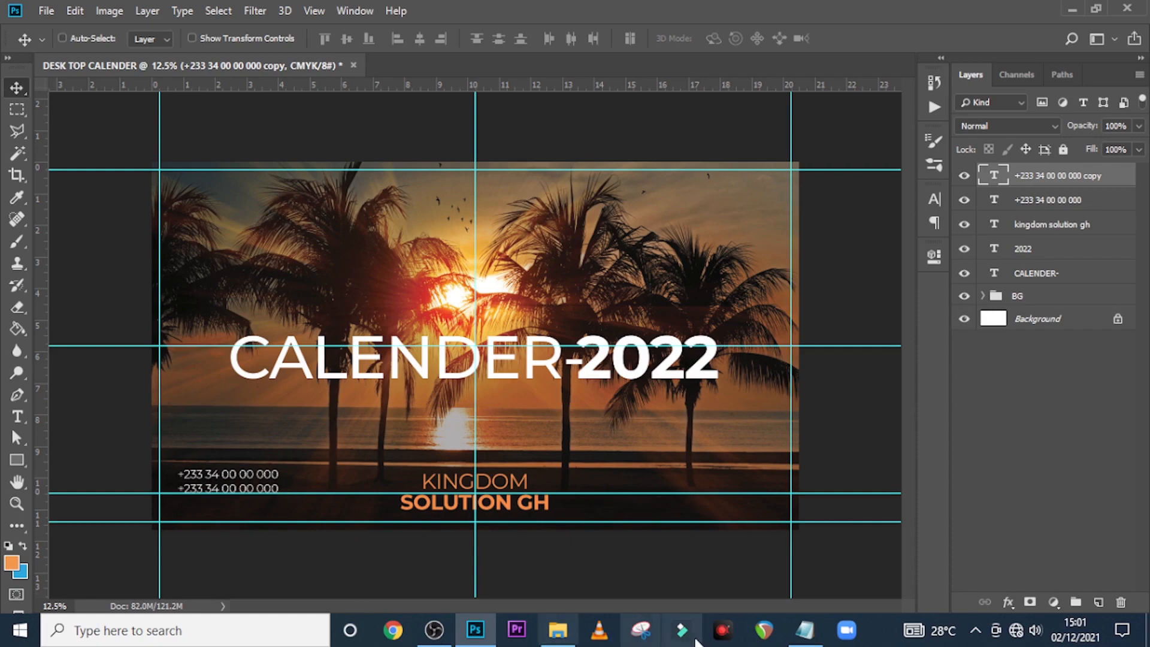
left_click(805, 630)
left_click_drag(464, 252, 260, 245)
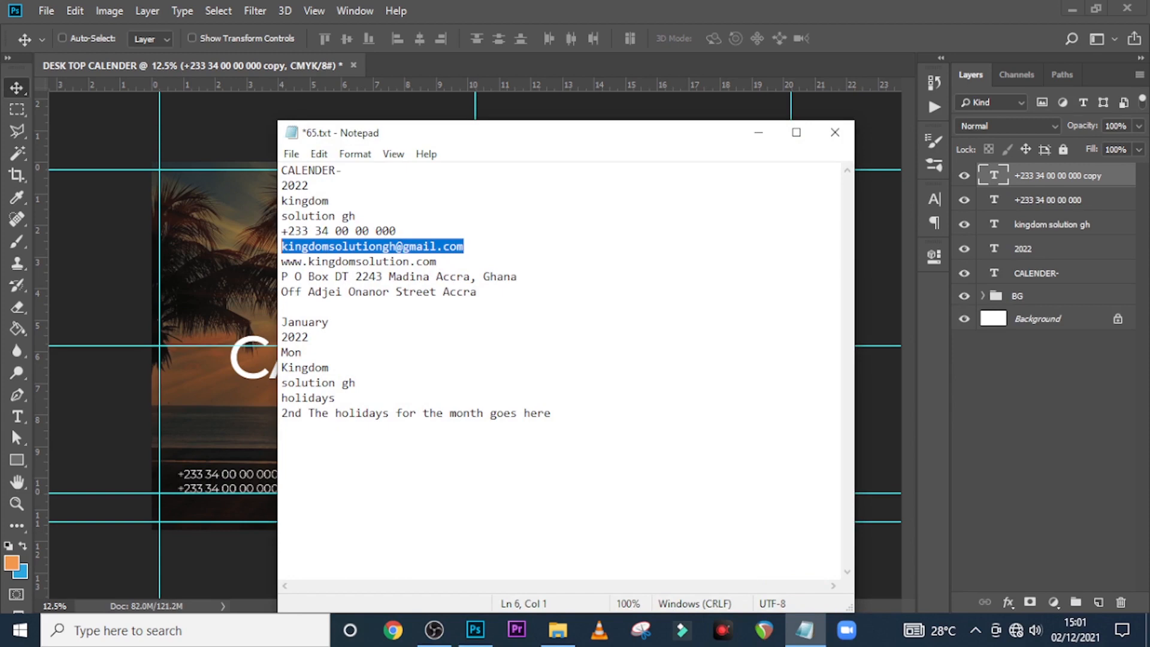
key("alt+Tab")
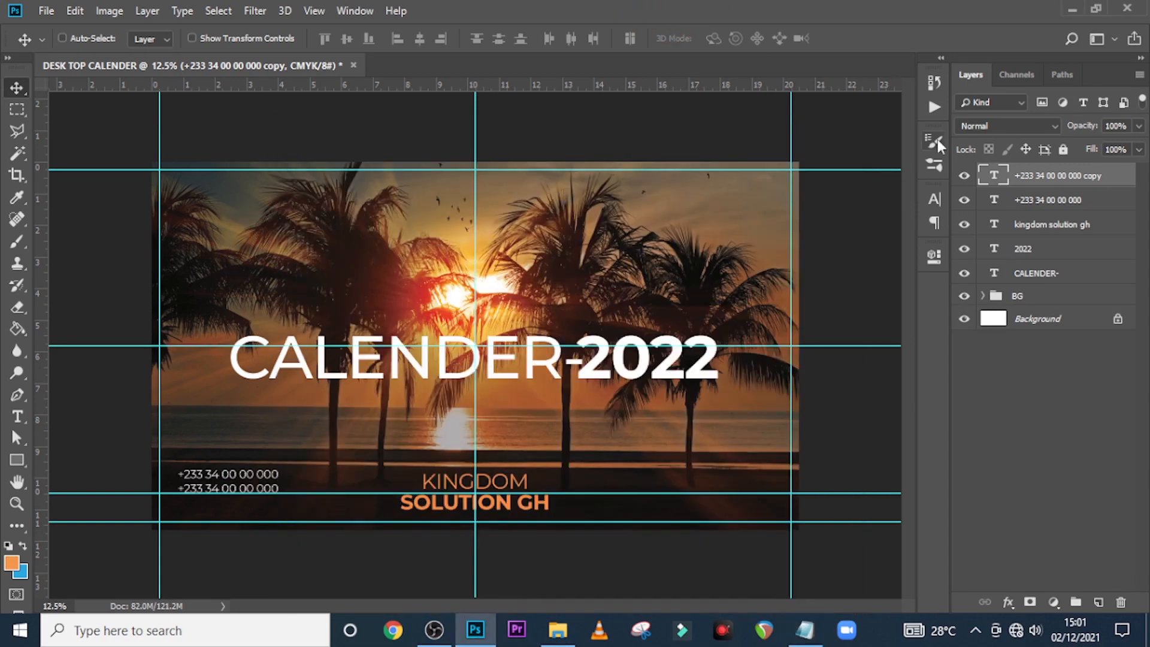
double_click(992, 175)
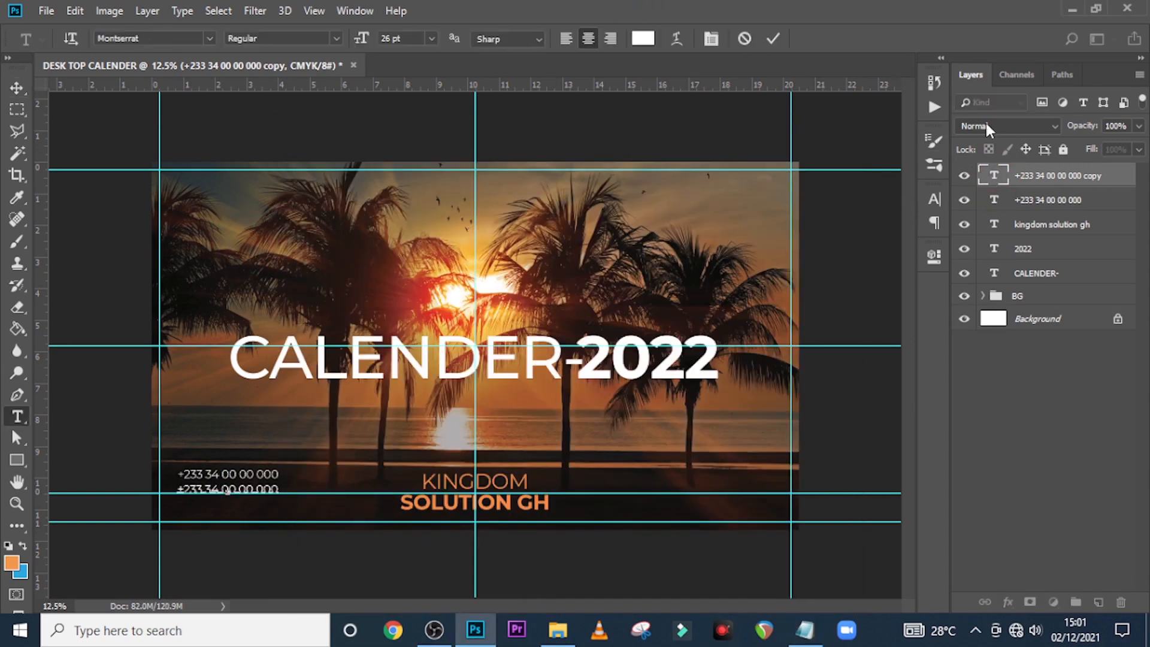
key("ctrl+a")
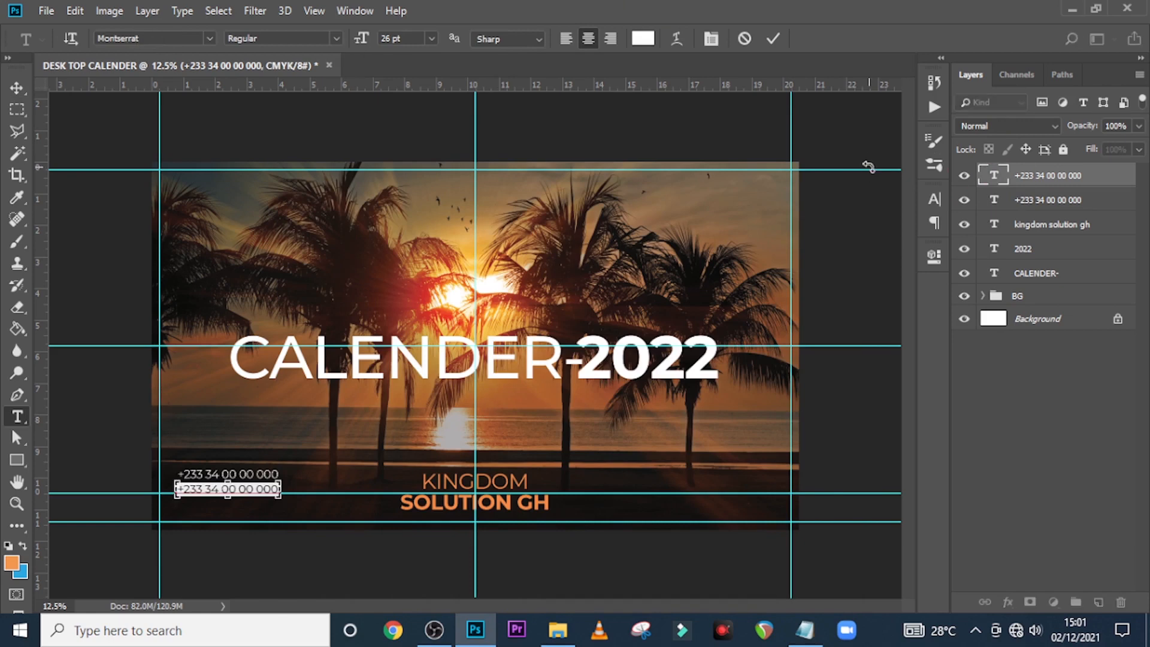
key("ctrl+v")
left_click(992, 178)
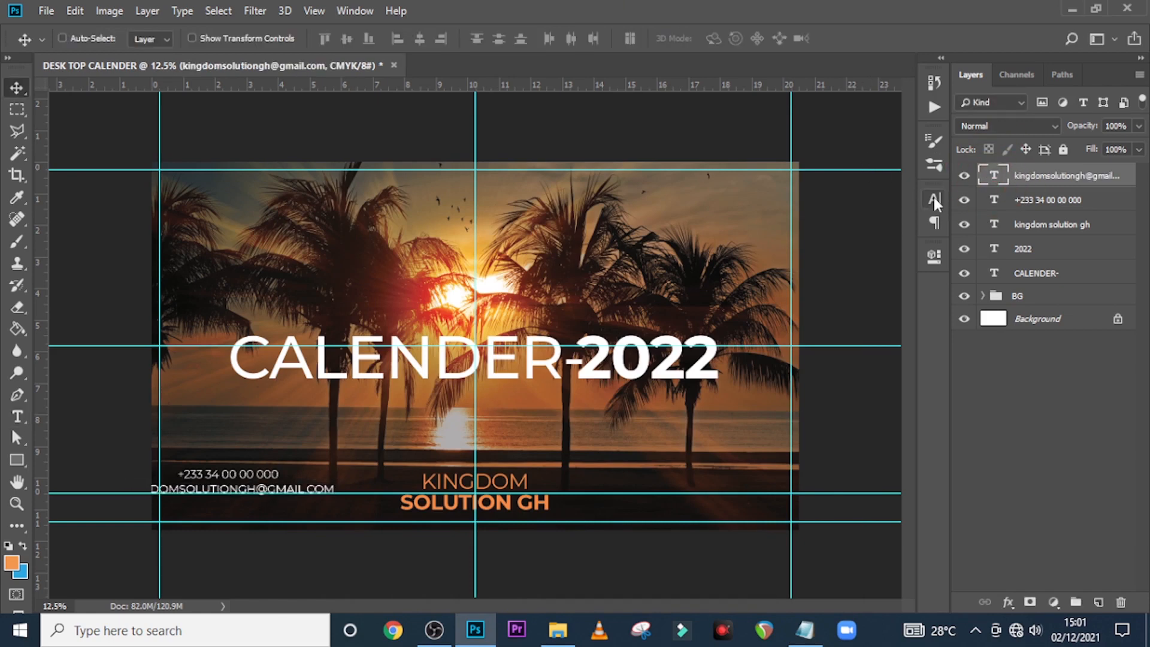
Turn off All Caps for the e-mail line and set it to 19 pt
left_click(934, 199)
left_click(795, 325)
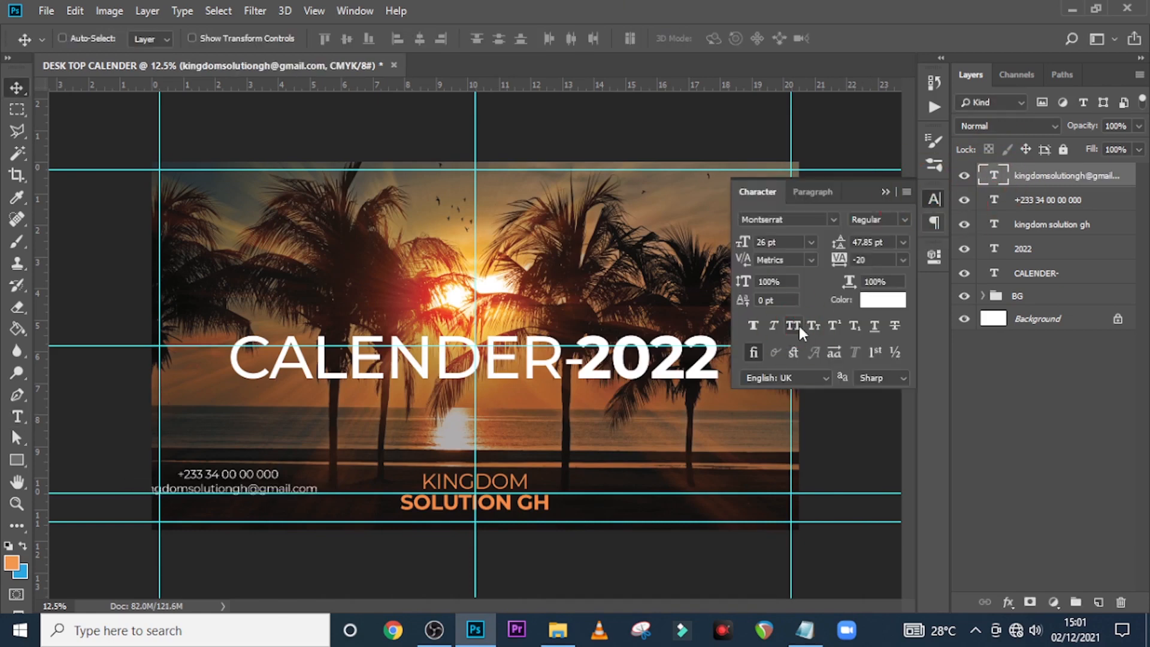
left_click(738, 245)
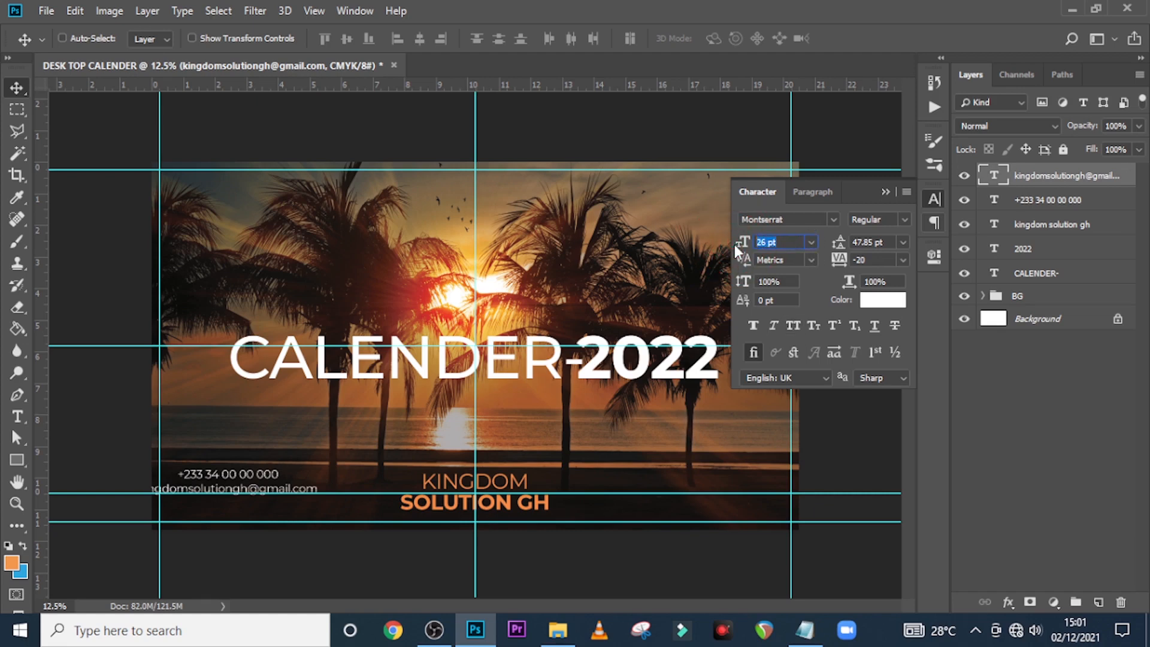
type("19")
key("Return")
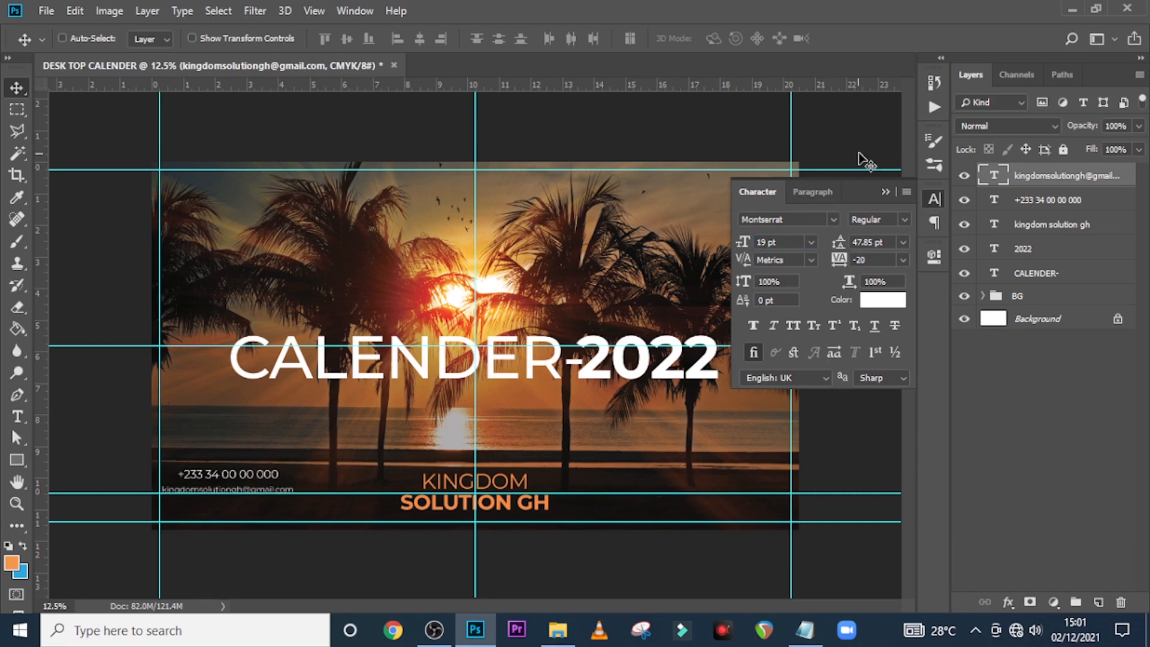
Nudge the e-mail line up two steps closer to the phone number
left_click(1089, 188)
key("shift+Up")
key("shift+Up")
key("shift+Up")
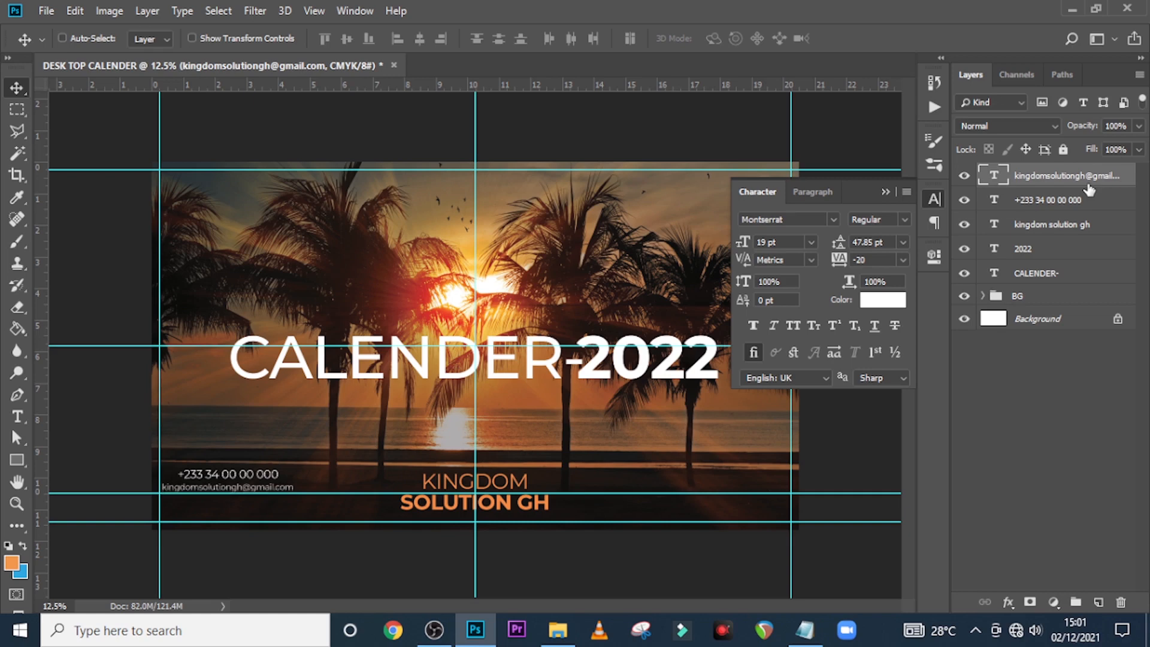
key("shift+Up")
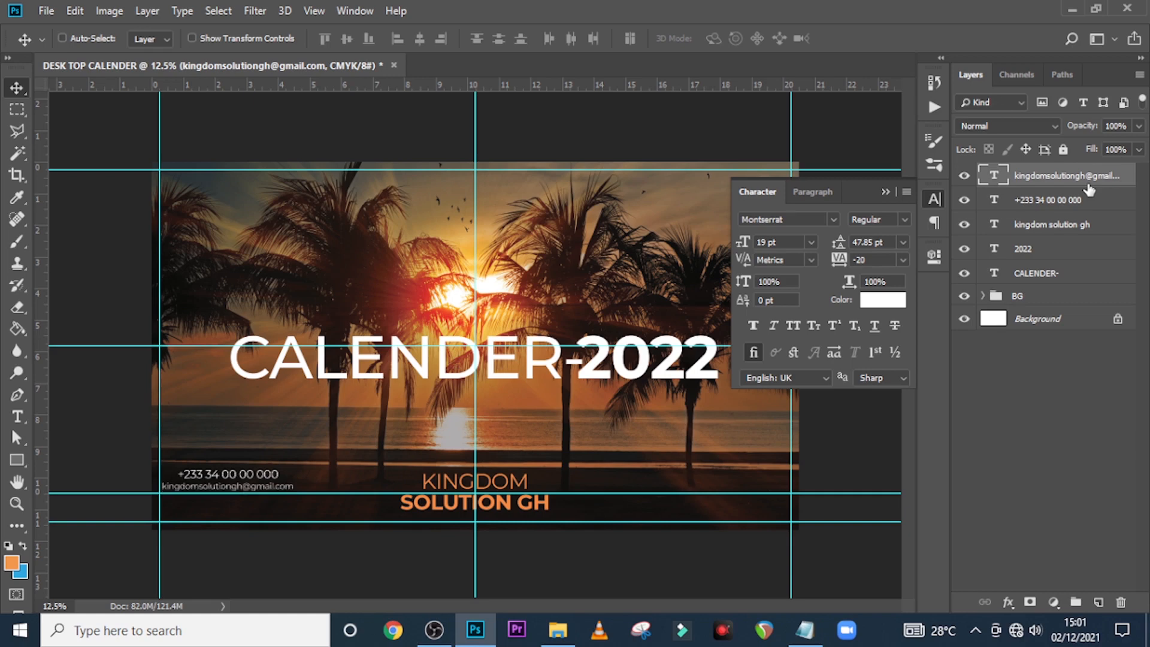
left_click(20, 460)
Draw a thin rectangle bar below the e-mail text and fill it white
left_click_drag(195, 495, 296, 504)
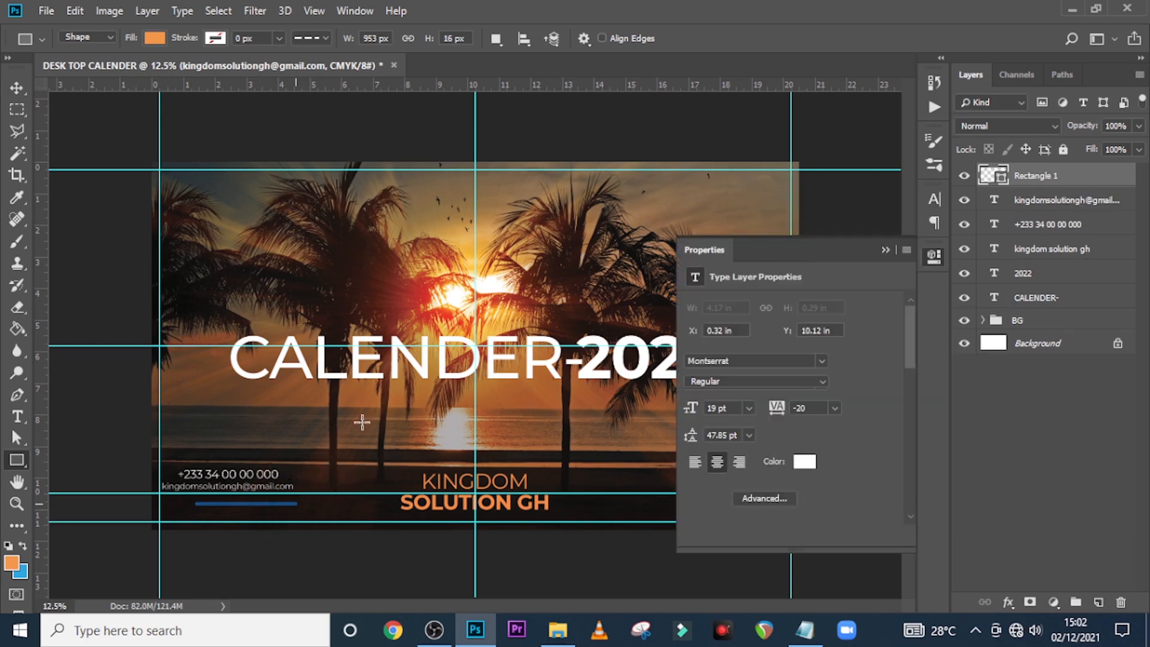
left_click(157, 39)
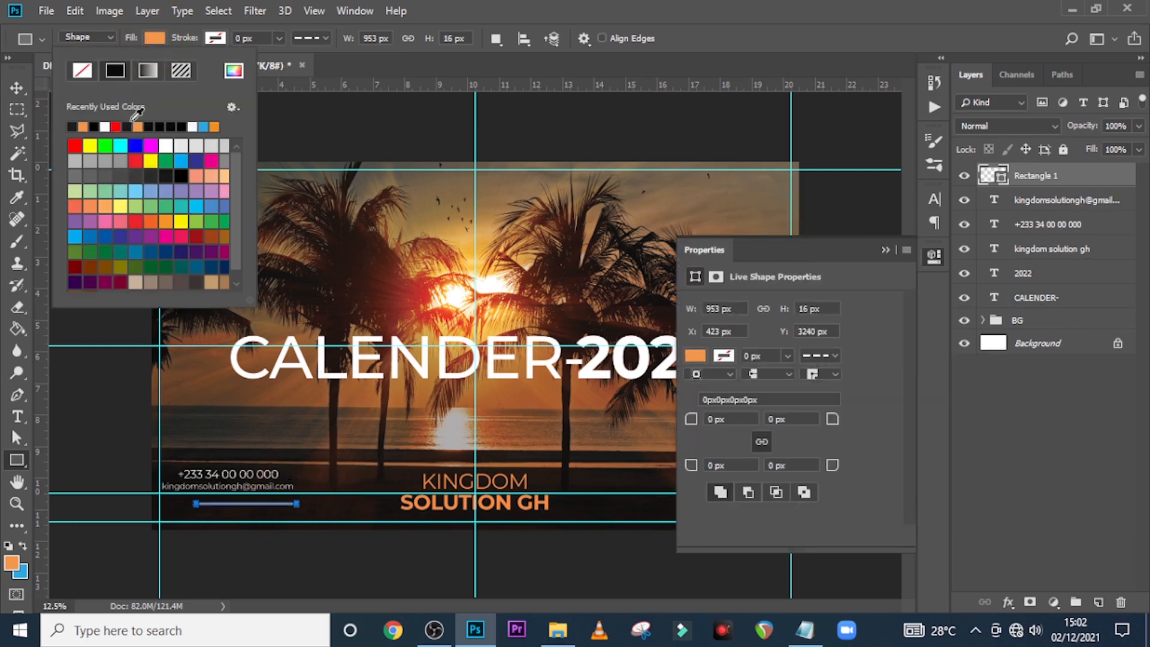
left_click(105, 127)
left_click(525, 10)
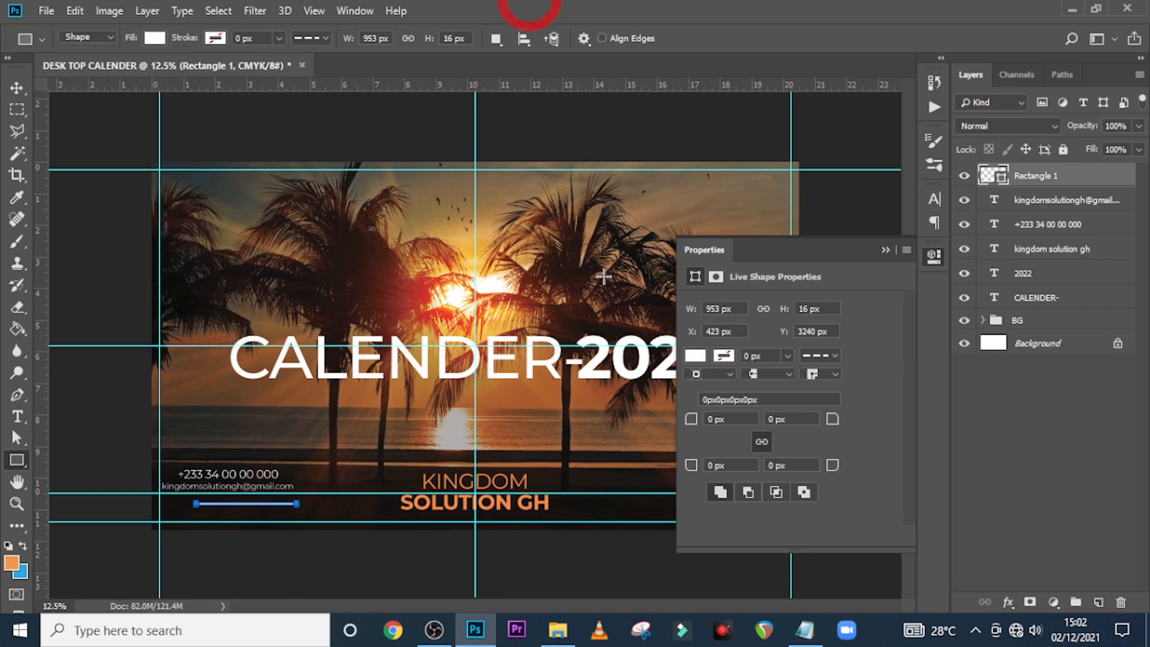
left_click(884, 251)
Add a vertical guide through the phone number's centre and put the Rectangle 1 bar into Free Transform
left_click(1048, 226)
key("ctrl+t")
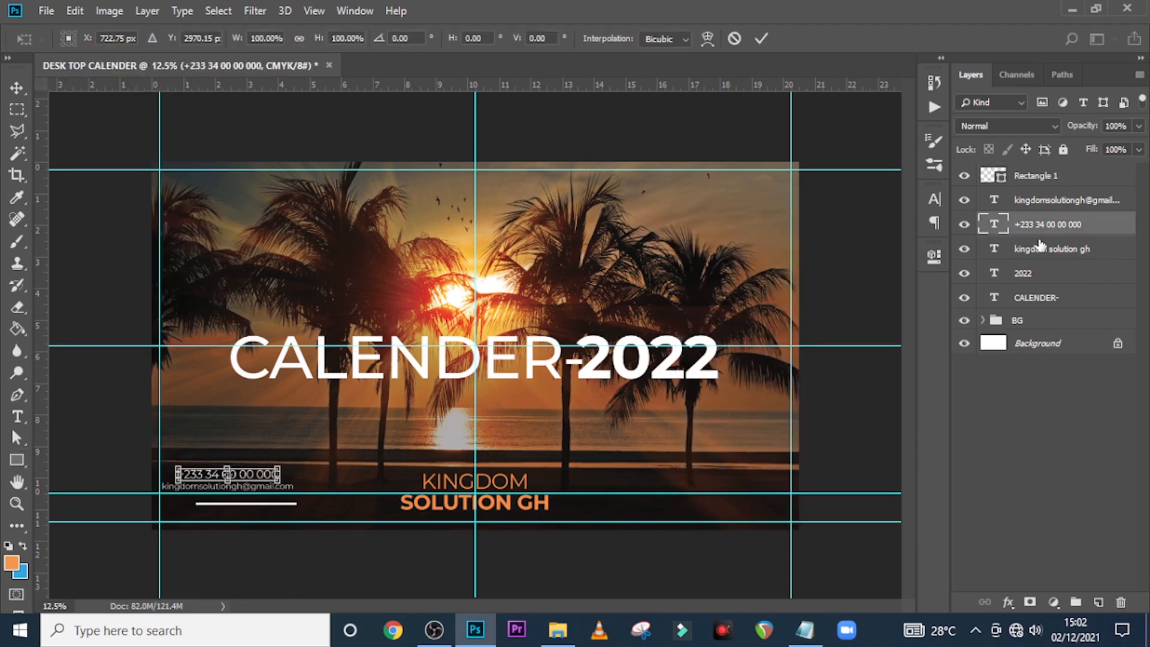
left_click_drag(37, 447, 227, 457)
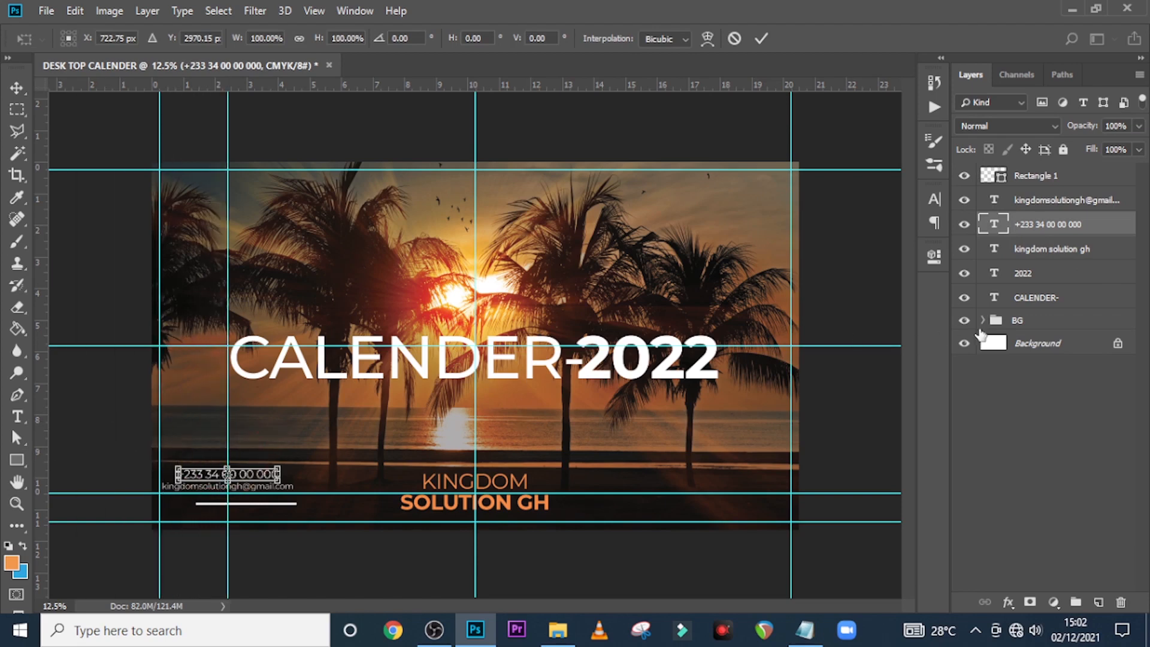
left_click(1021, 177)
key("u")
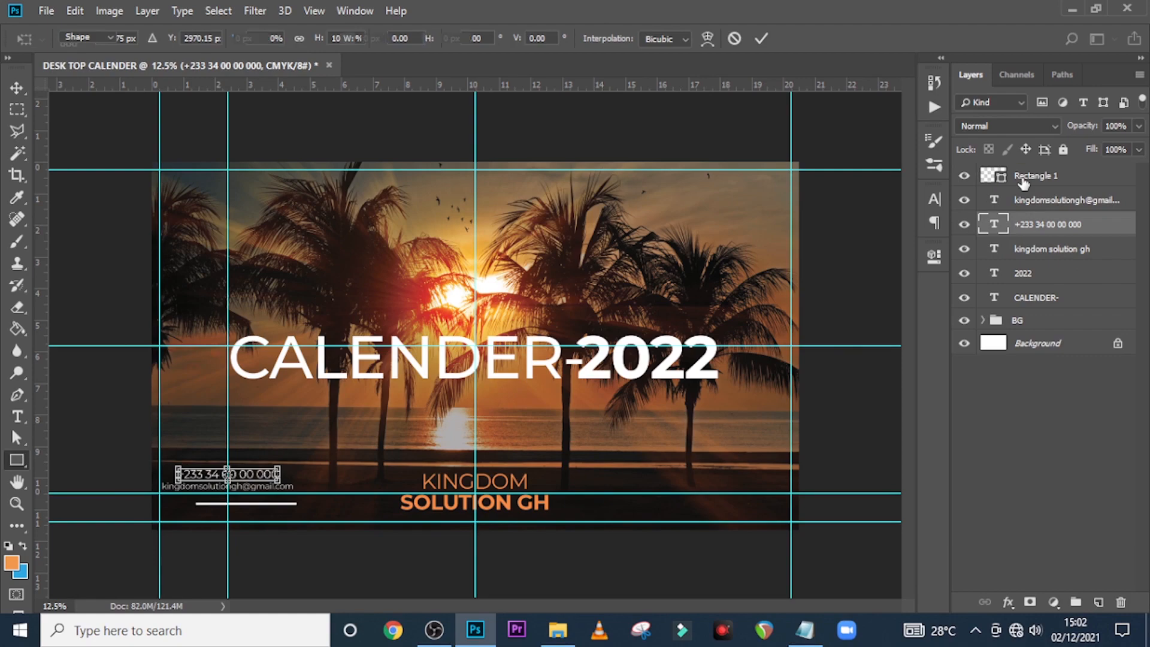
left_click(1021, 180)
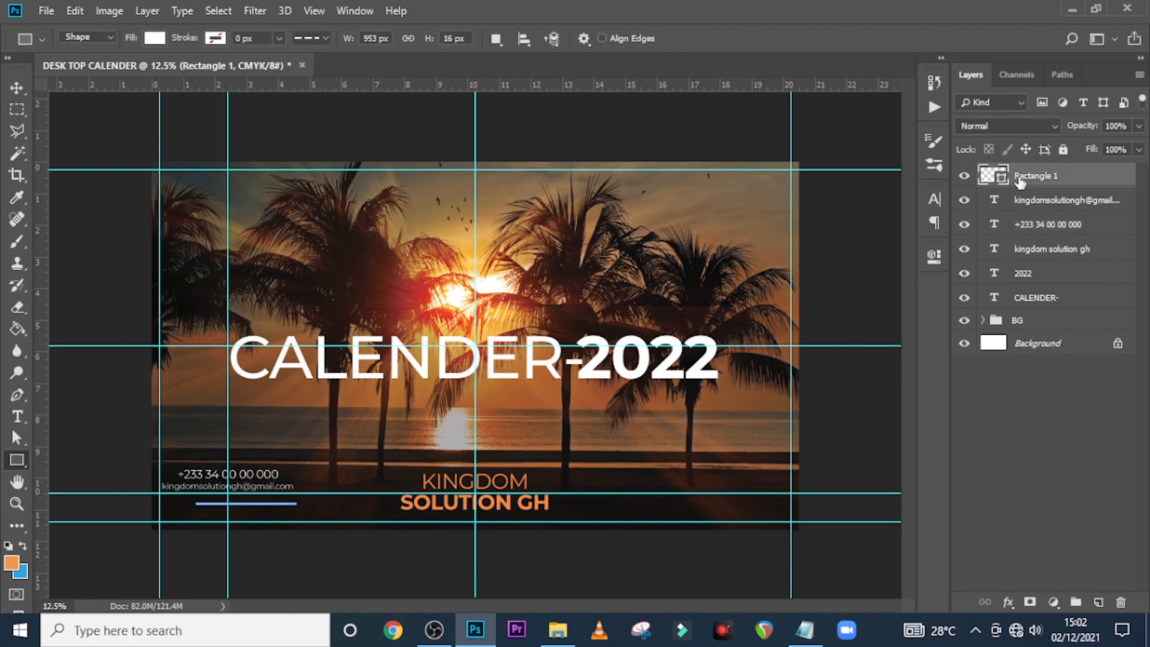
key("ctrl+t")
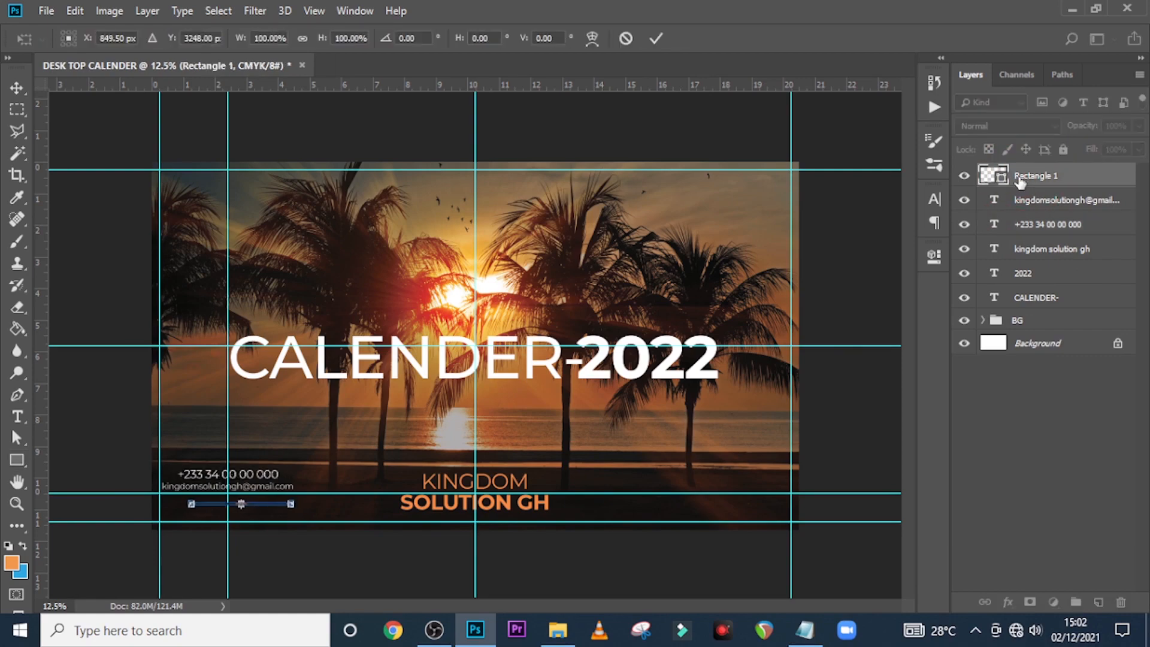
key("ctrl+plus")
key("ctrl+plus")
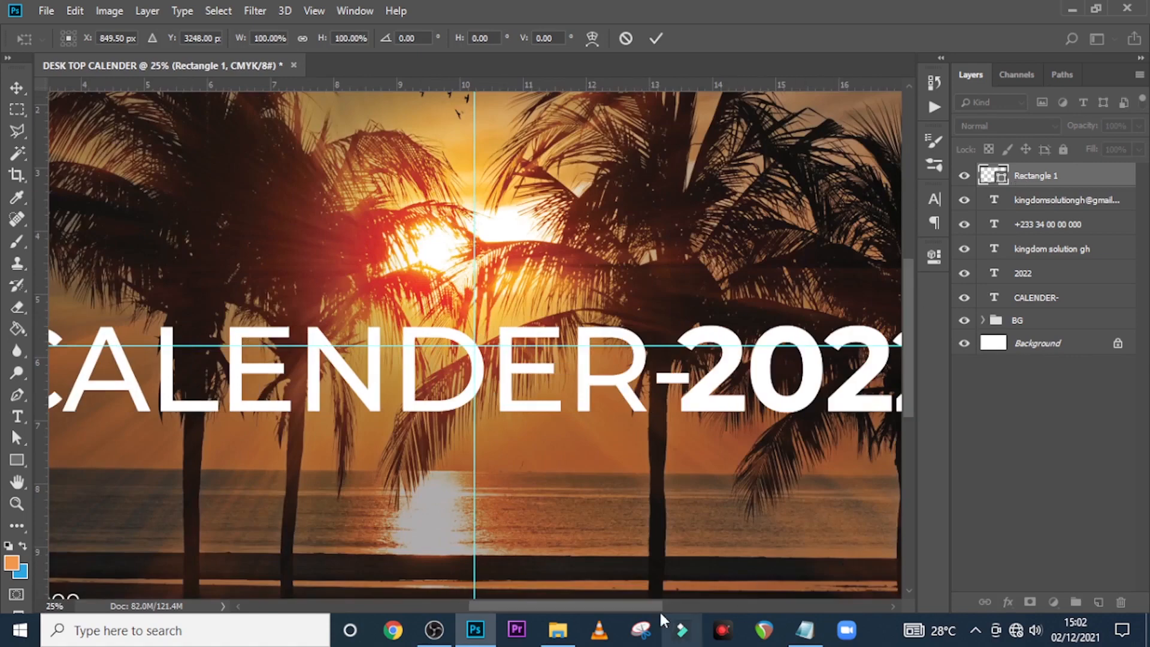
Shift the white bar left and up to sit just under the e-mail line
left_click_drag(659, 610, 556, 612)
scroll(608, 354, "down", 5)
scroll(608, 354, "down", 2)
key("shift+Left")
key("shift+Left")
key("shift+Left")
key("shift+Left")
key("shift+Left")
key("shift+Left")
key("shift+Left")
key("shift+Left")
key("shift+Left")
key("shift+Left")
key("shift+Left")
key("shift+Left")
key("shift+Left")
key("shift+Up")
key("shift+Up")
key("shift+Up")
key("shift+Up")
key("shift+Up")
key("shift+Up")
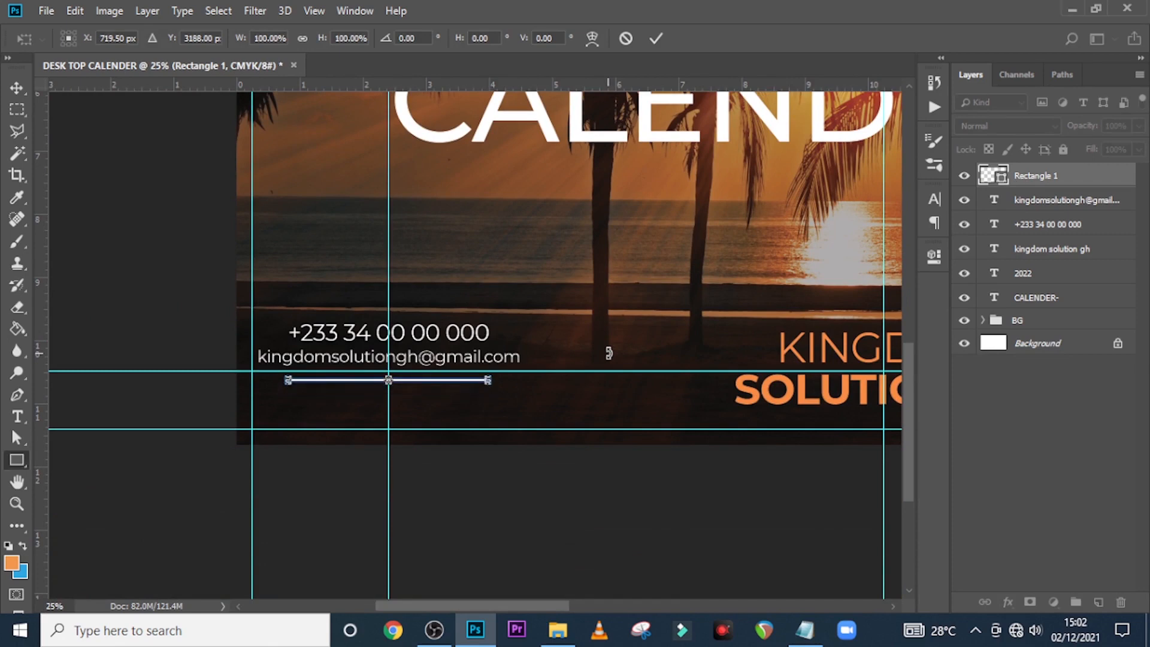
key("Return")
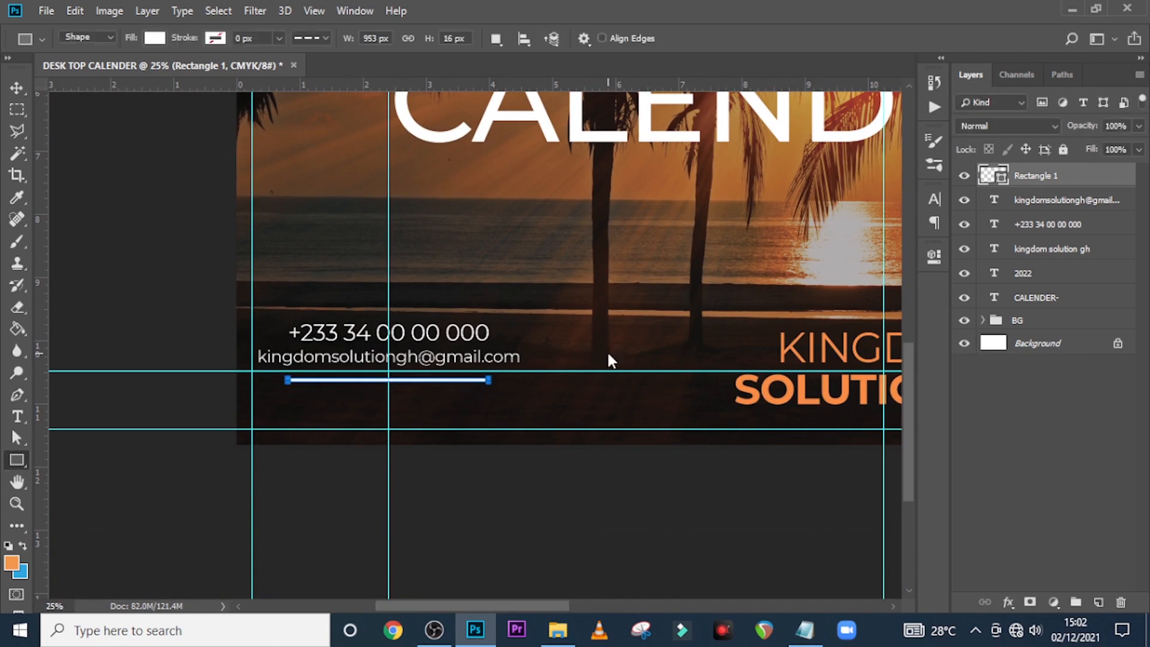
Nudge the e-mail line and the white bar down to align the contact lines
left_click(1052, 203)
key("v")
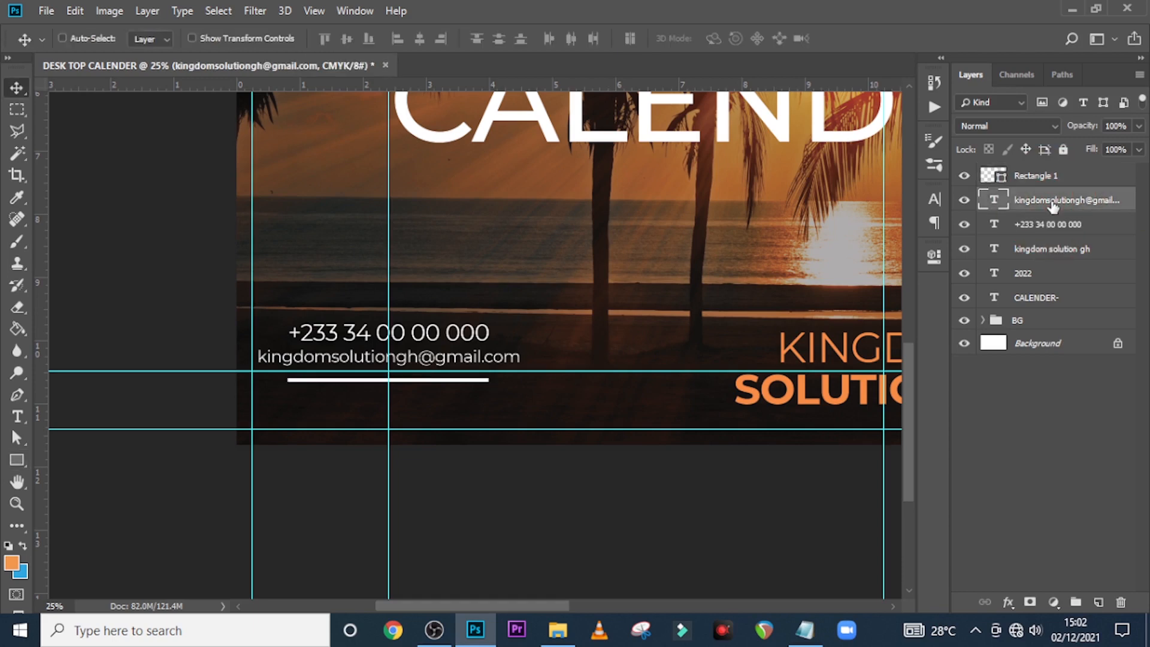
key("shift+Down")
key("shift+Down")
key("shift+Down")
key("ctrl+semicolon")
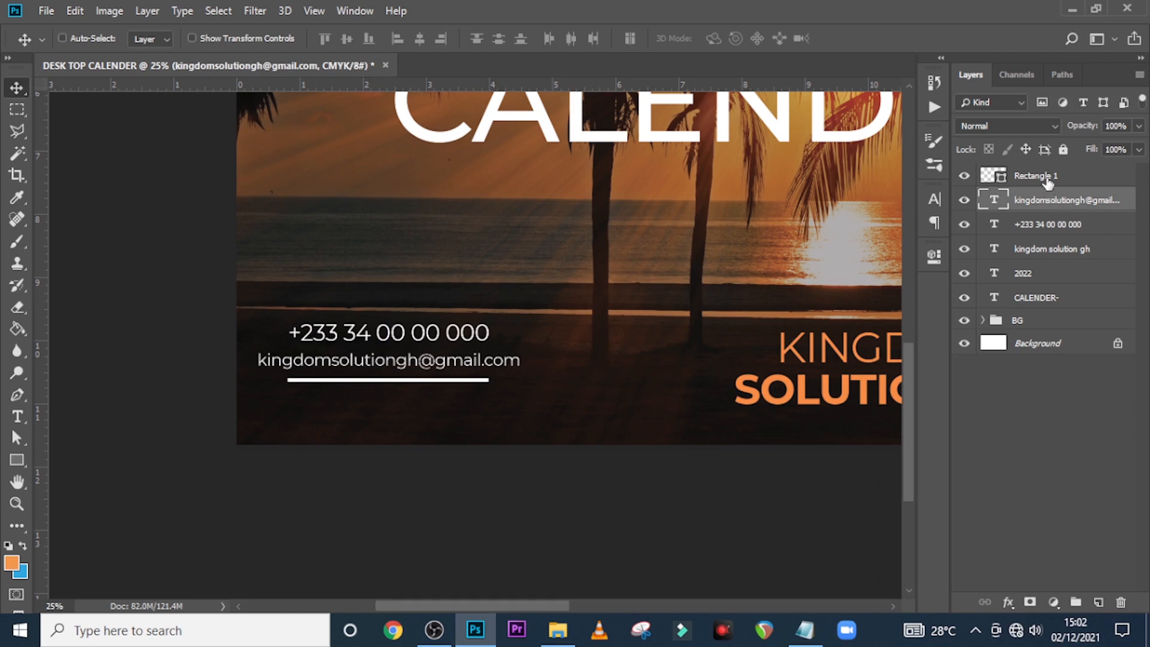
left_click(1047, 177)
key("shift+Down")
key("shift+Down")
key("shift+Down")
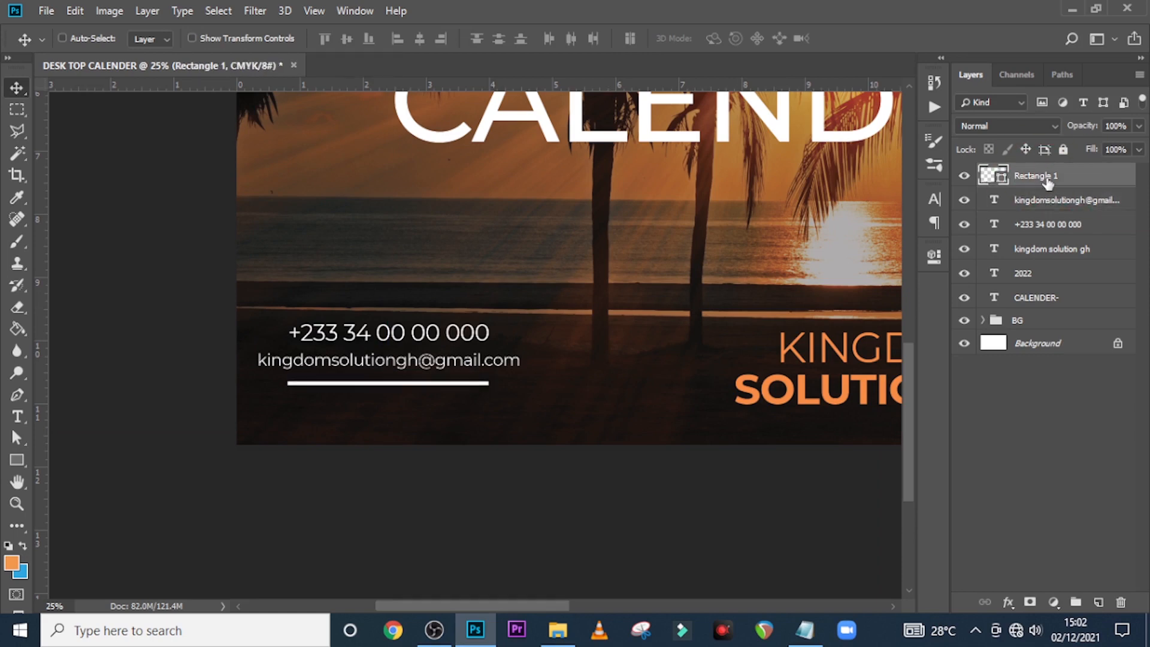
Group the phone number, e-mail and bar layers into a group named CONTACT
left_click(1030, 226, "ctrl")
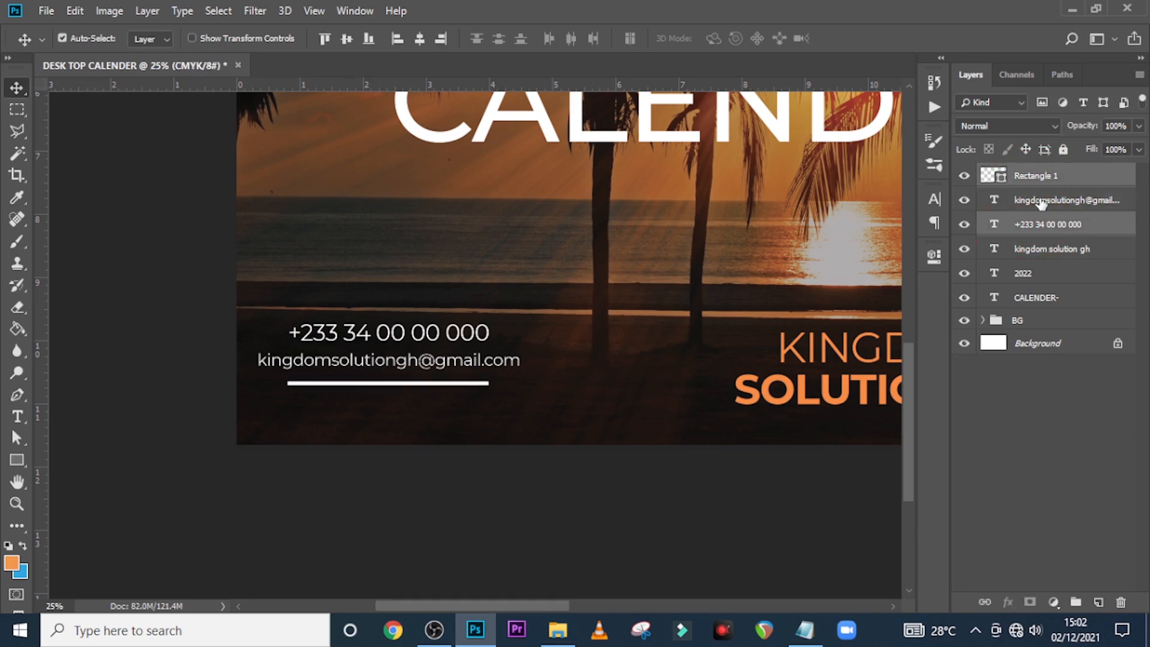
left_click(1033, 207, "ctrl")
key("ctrl+g")
double_click(1025, 174)
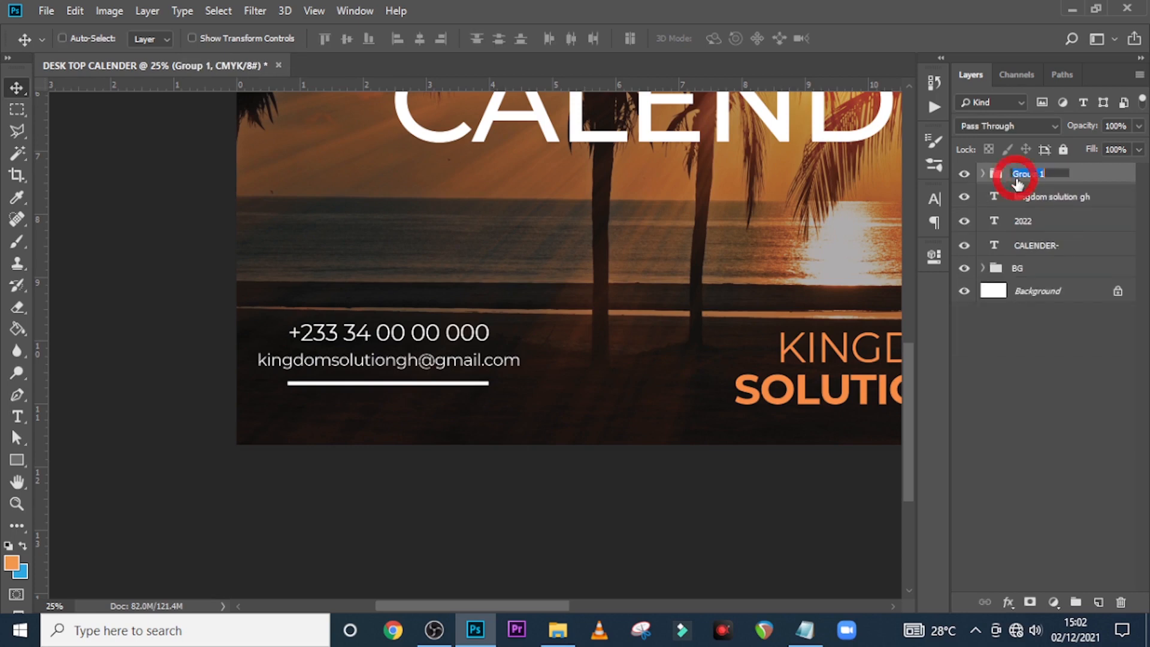
type("CONTACT")
key("Return")
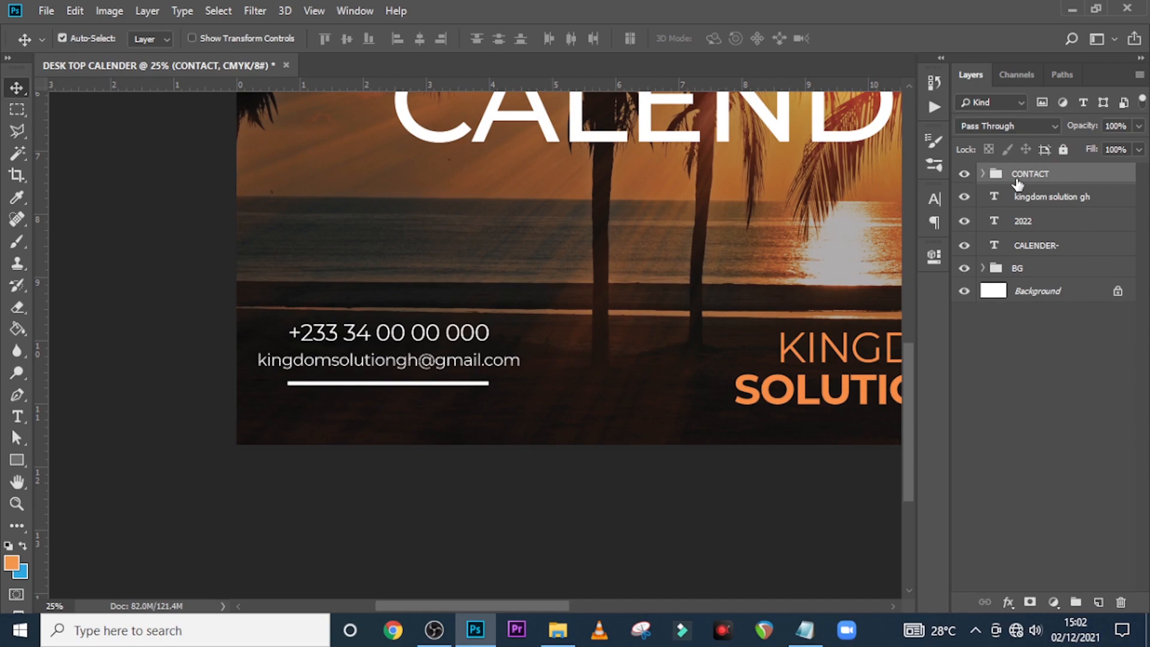
key("ctrl+0")
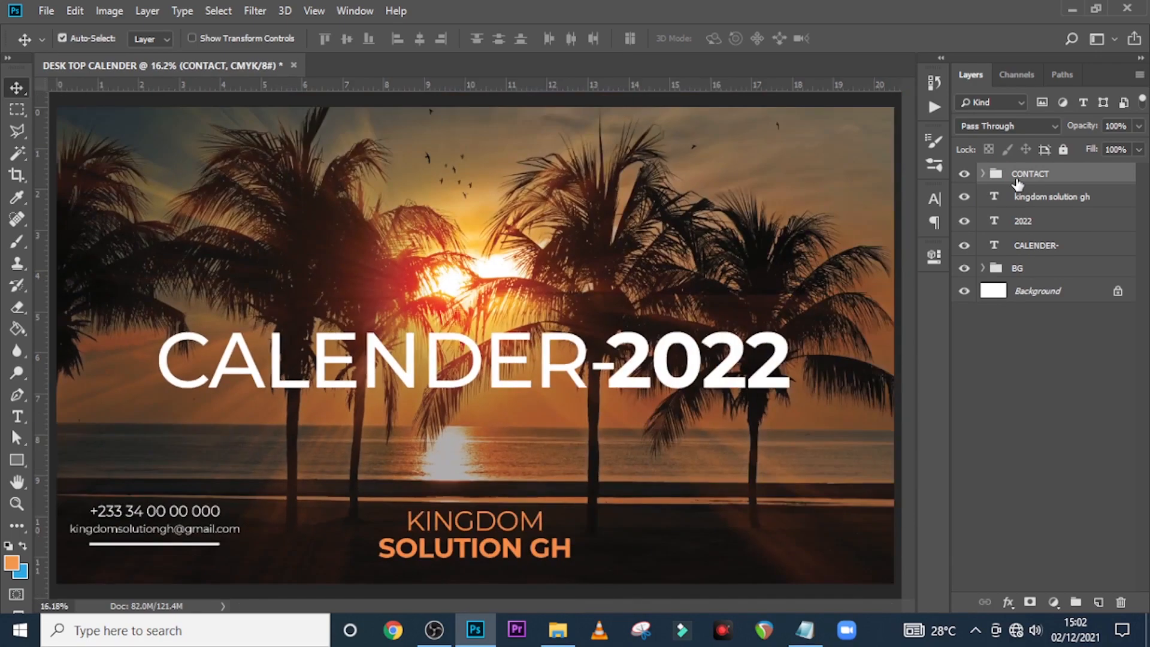
key("ctrl+semicolon")
Move the CONTACT group two arrow-key steps lower with Free Transform
key("ctrl+t")
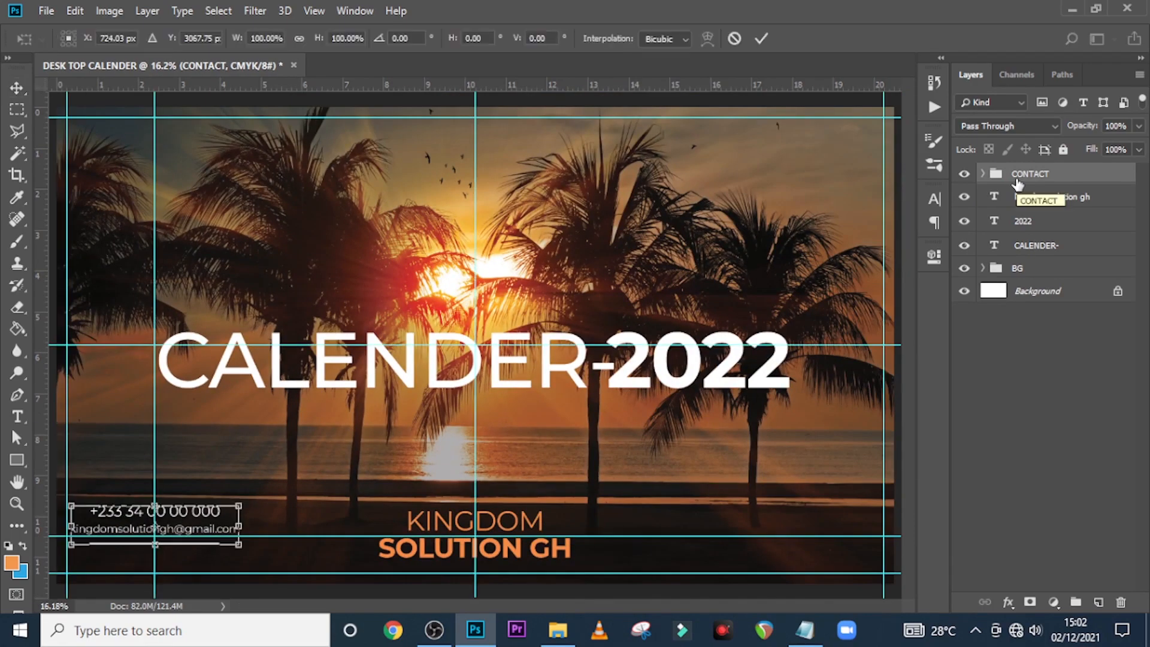
key("Down")
key("Down")
key("Down")
key("Down")
key("Down")
key("Down")
key("Down")
key("Down")
key("Down")
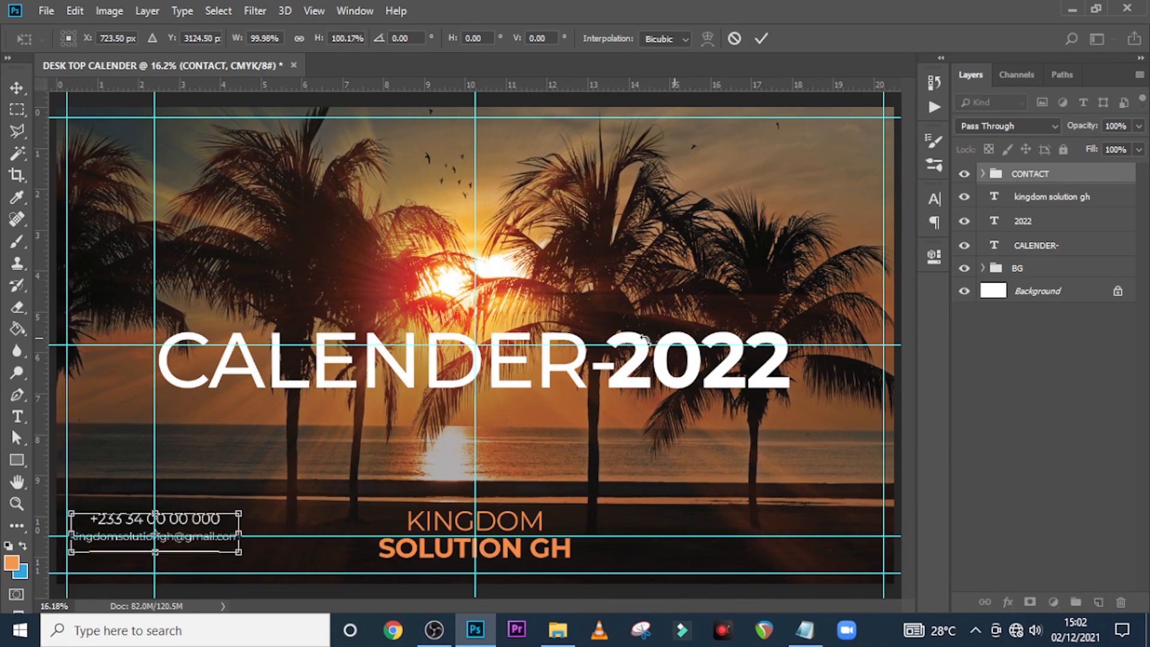
key("Down")
key("Return")
Duplicate the CONTACT group and drag the copy to the footer's right end
key("ctrl+j")
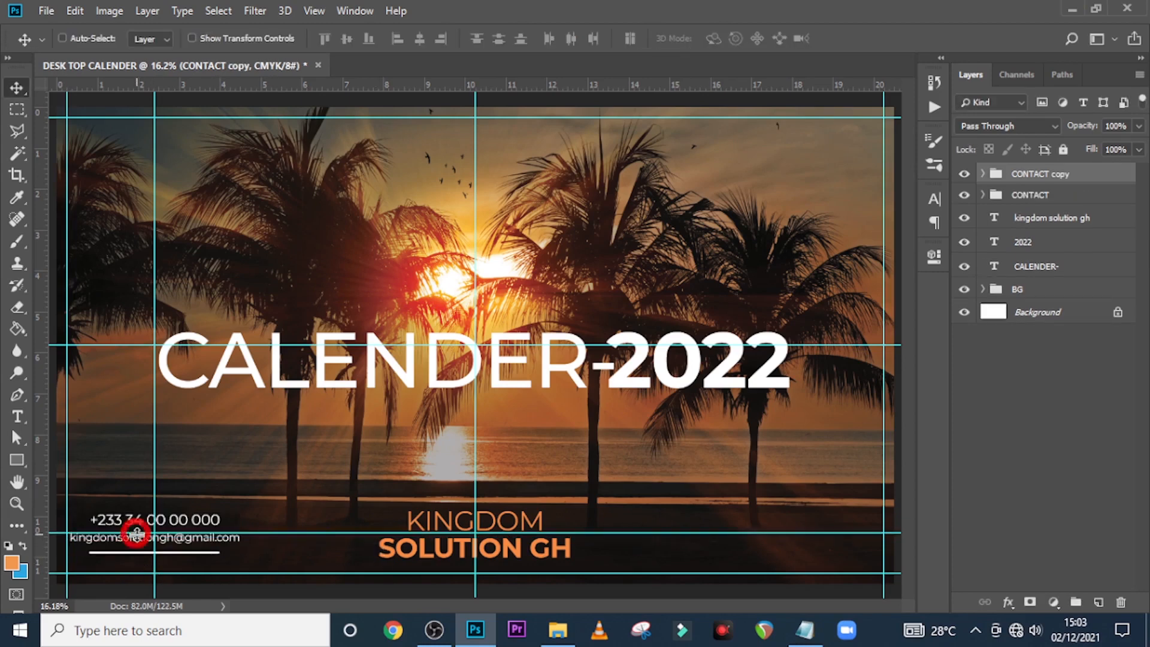
left_click_drag(138, 533, 746, 528)
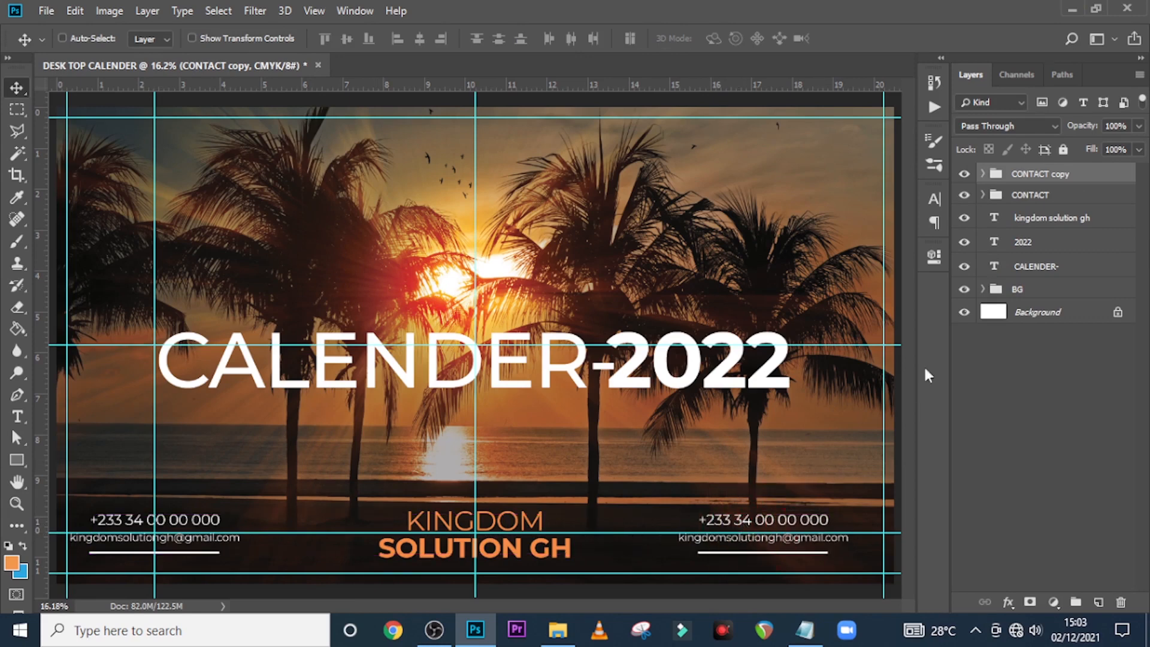
double_click(1031, 174)
Rename the copied group ADDRESS and delete its phone-number line
type("ADDRESS")
key("Return")
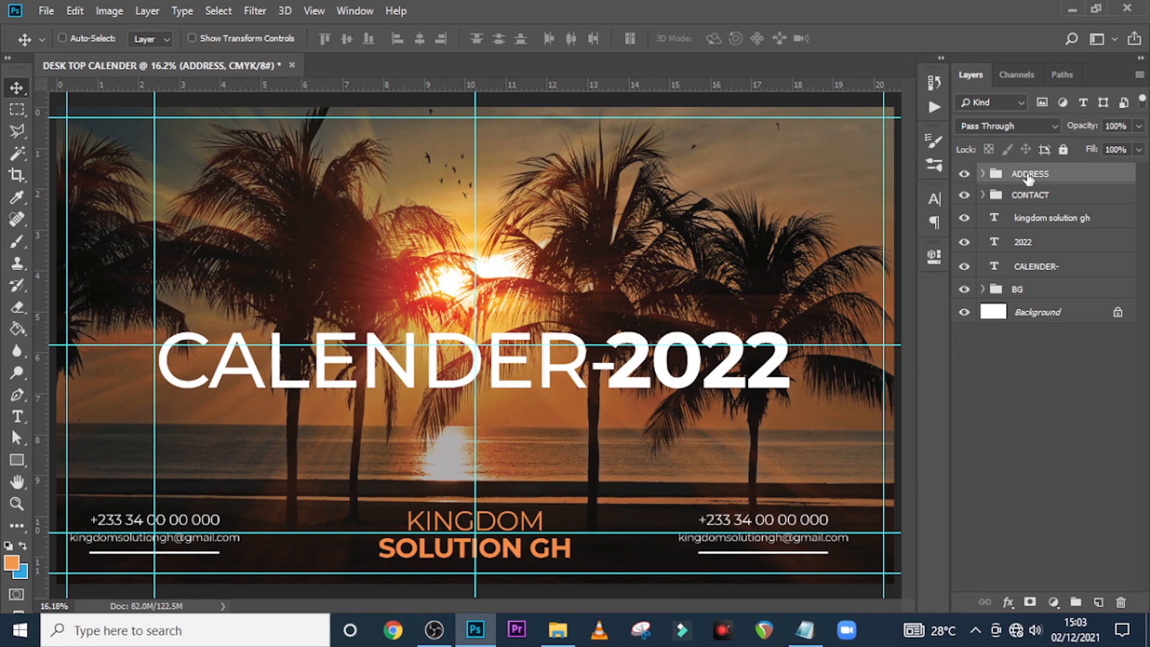
left_click(983, 174)
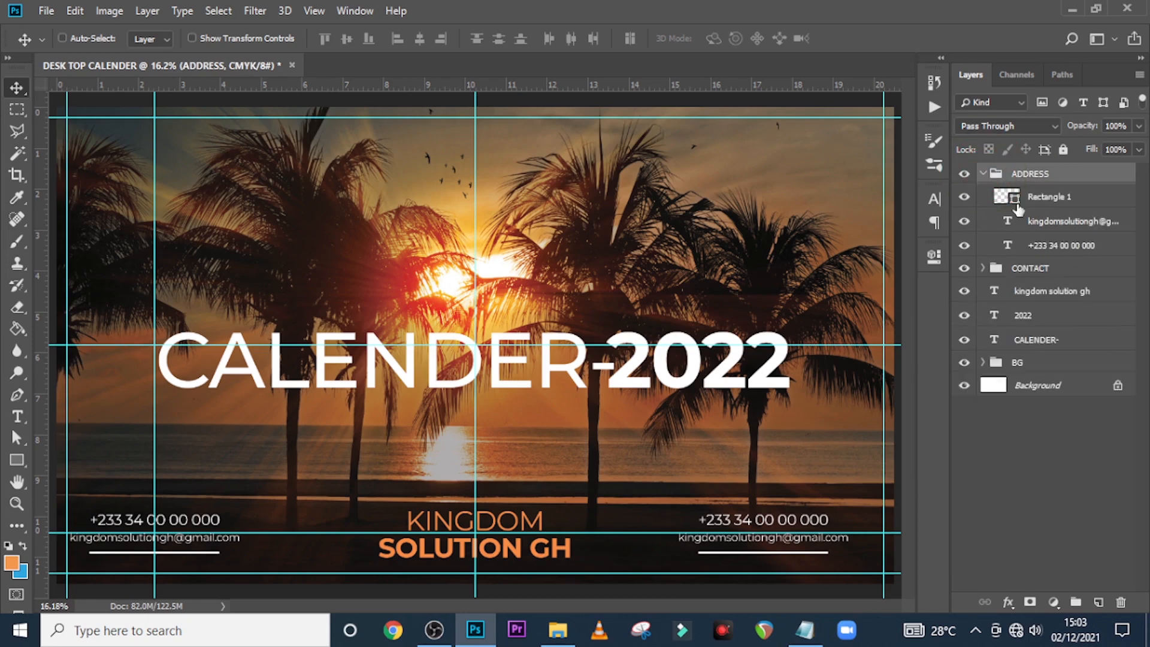
left_click(1041, 249)
key("Delete")
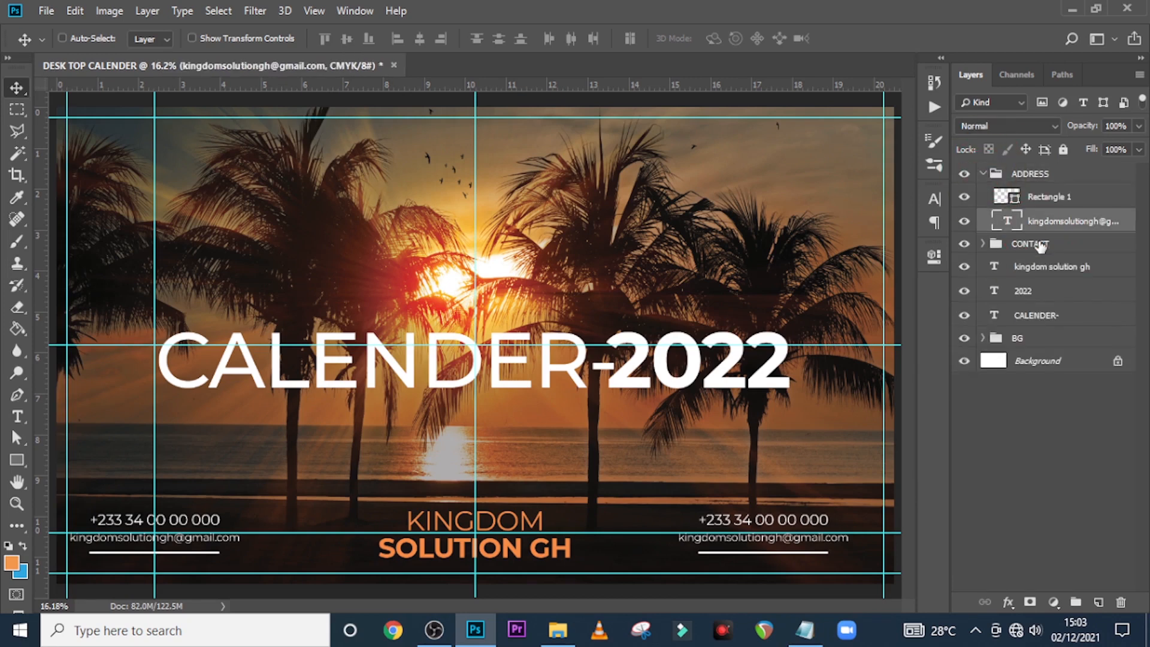
left_click(1051, 221)
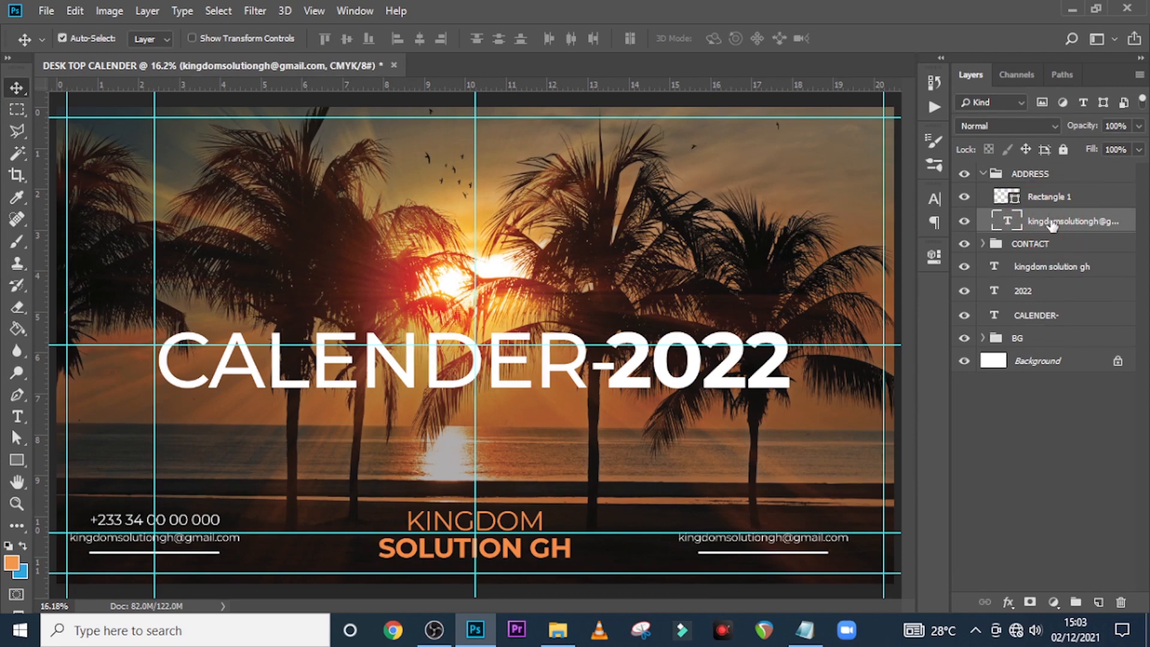
key("ctrl+j")
key("shift+Up")
key("shift+Up")
key("shift+Up")
key("shift+Up")
key("shift+Up")
key("shift+Up")
key("shift+Up")
key("shift+Up")
key("shift+Up")
key("shift+Up")
key("shift+Up")
key("shift+Up")
key("shift+Up")
key("shift+Up")
key("shift+Up")
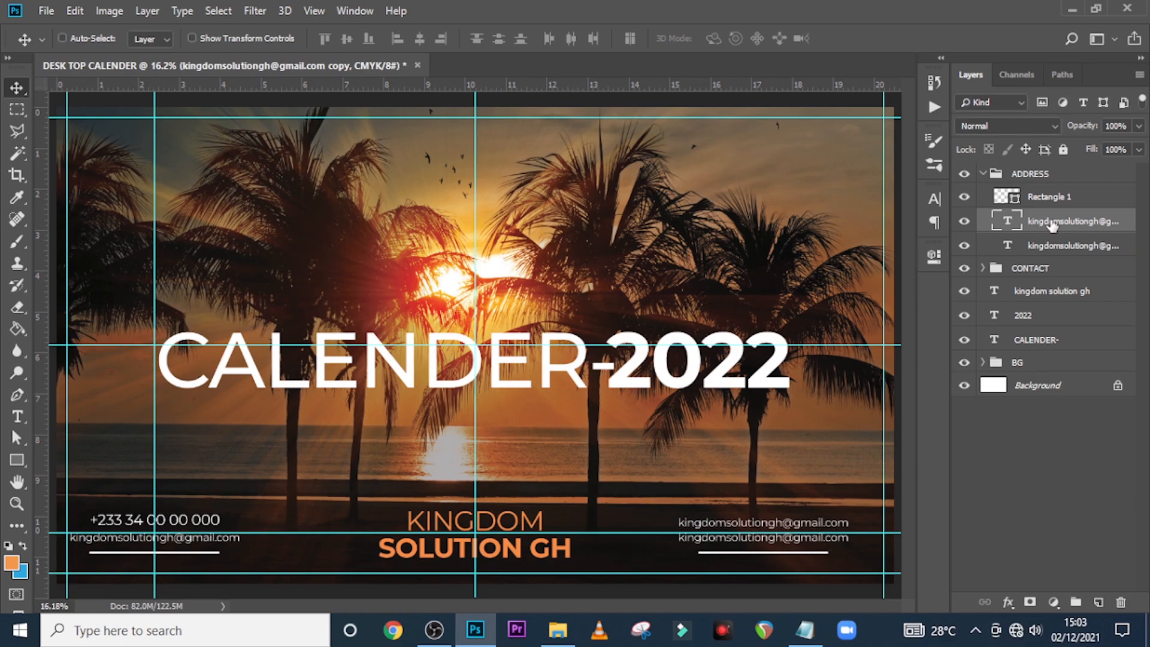
left_click(806, 631)
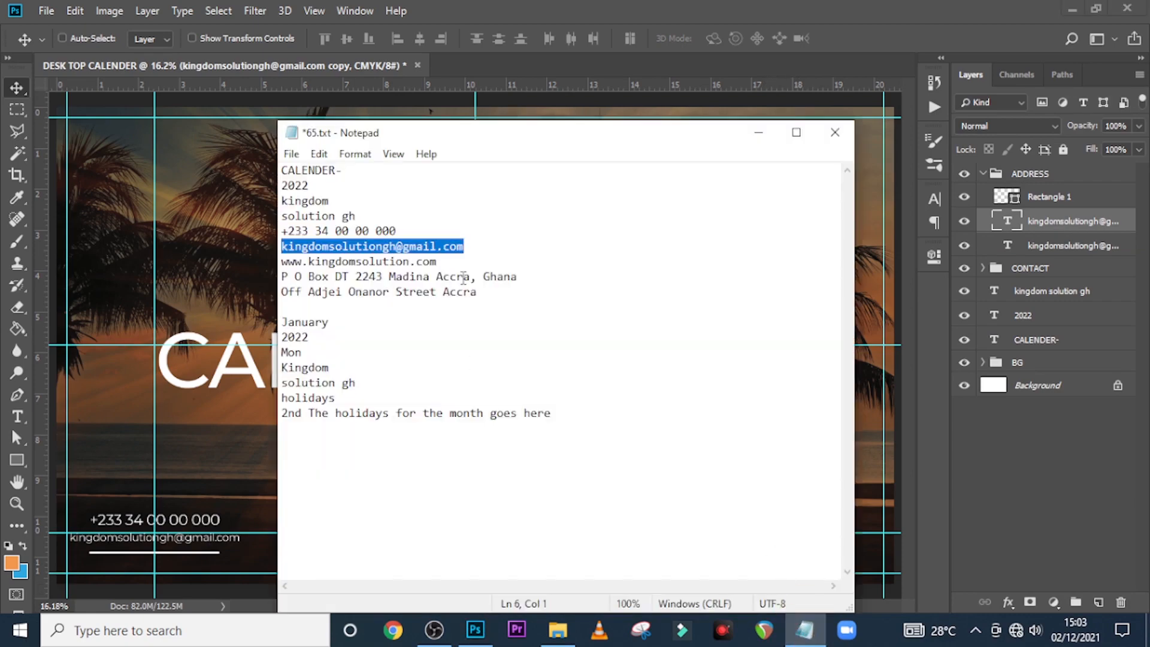
left_click_drag(455, 263, 243, 260)
key("ctrl+c")
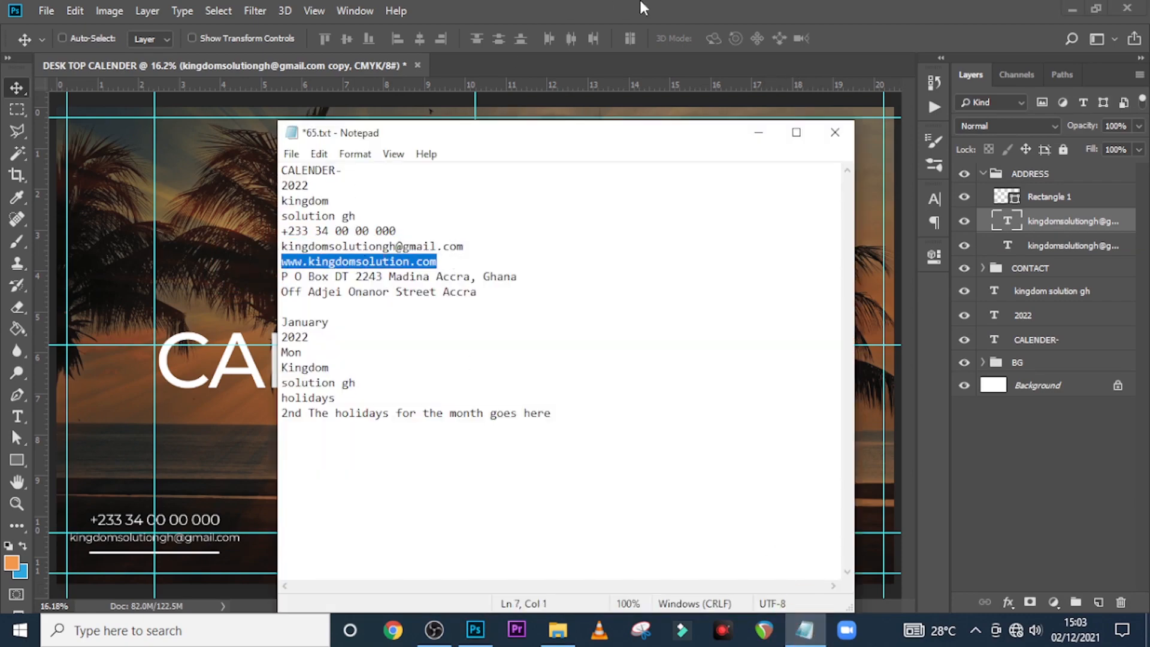
left_click(940, 181)
double_click(1008, 222)
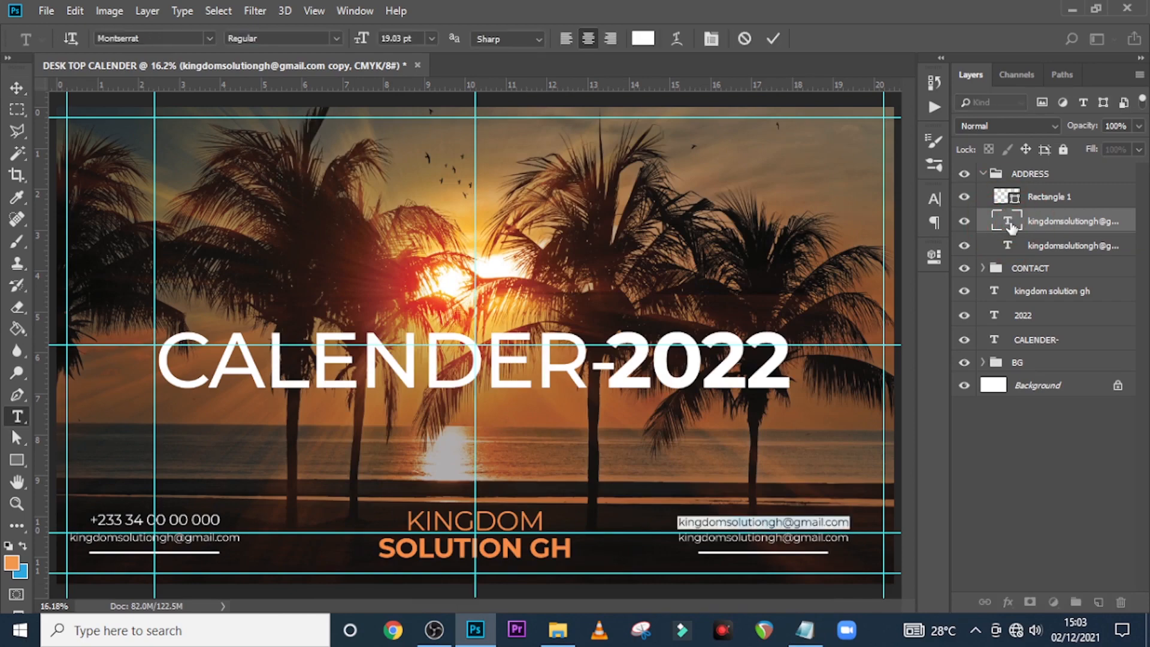
key("ctrl+v")
key("ctrl+Return")
key("v")
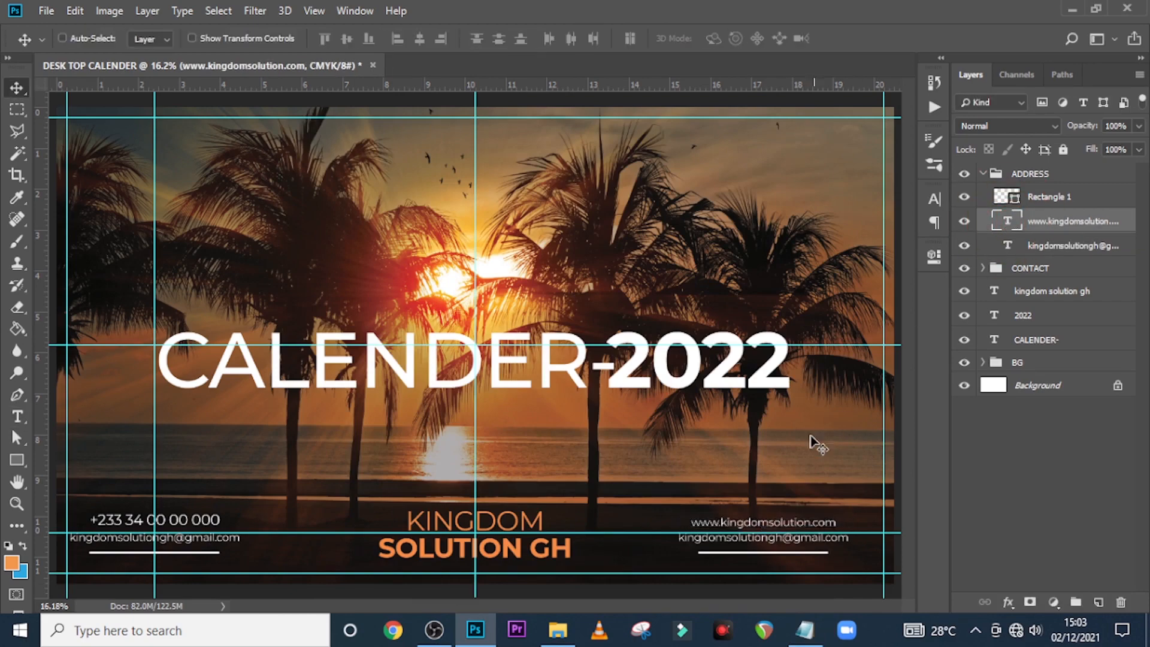
Replace the remaining e-mail line with the company's postal address from the text file
left_click(794, 632)
left_click_drag(528, 279, 280, 278)
key("ctrl+c")
left_click(671, 10)
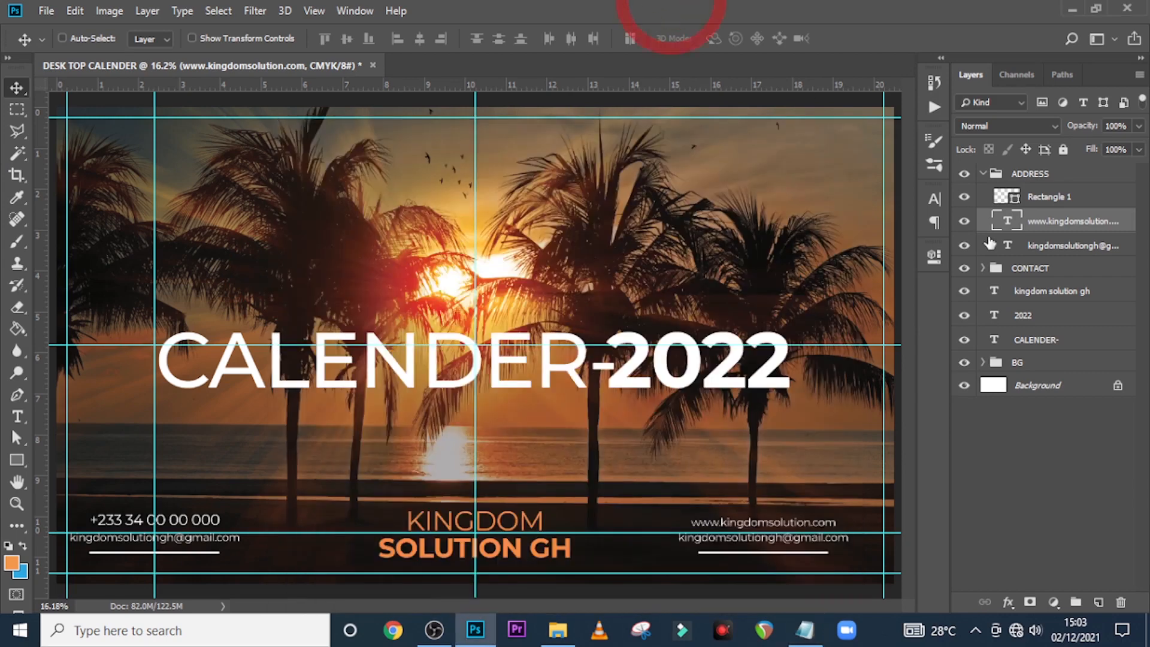
double_click(1009, 248)
key("ctrl+v")
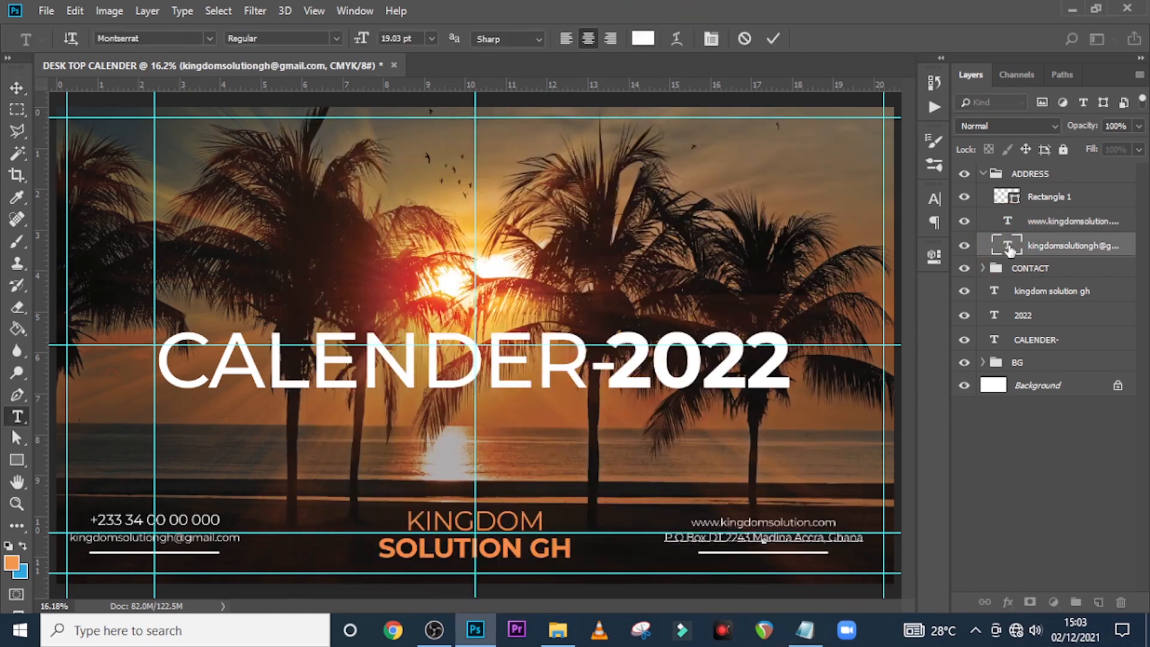
key("ctrl+Return")
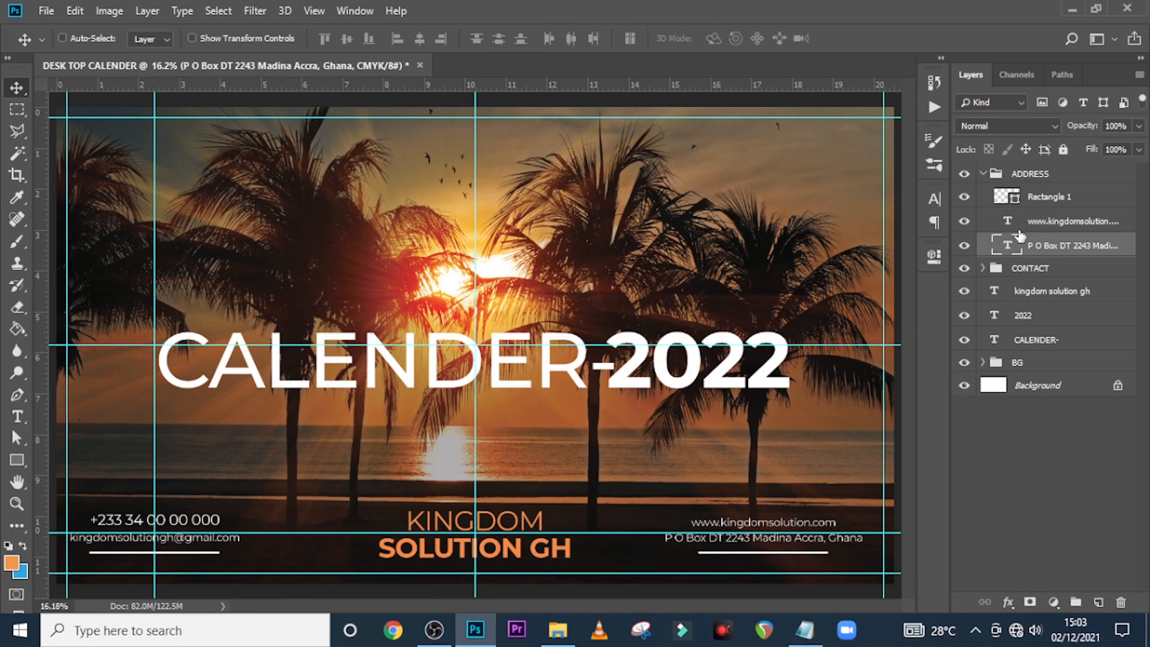
Raise the ADDRESS group's white bar above the website line
left_click(1046, 197)
key("shift+Up")
key("shift+Up")
key("shift+Up")
key("shift+Up")
key("shift+Up")
key("shift+Up")
key("shift+Up")
key("shift+Up")
key("shift+Up")
key("shift+Up")
key("shift+Up")
key("shift+Up")
key("shift+Up")
key("shift+Up")
key("shift+Up")
key("shift+Up")
key("shift+Up")
key("shift+Up")
key("shift+Up")
key("shift+Up")
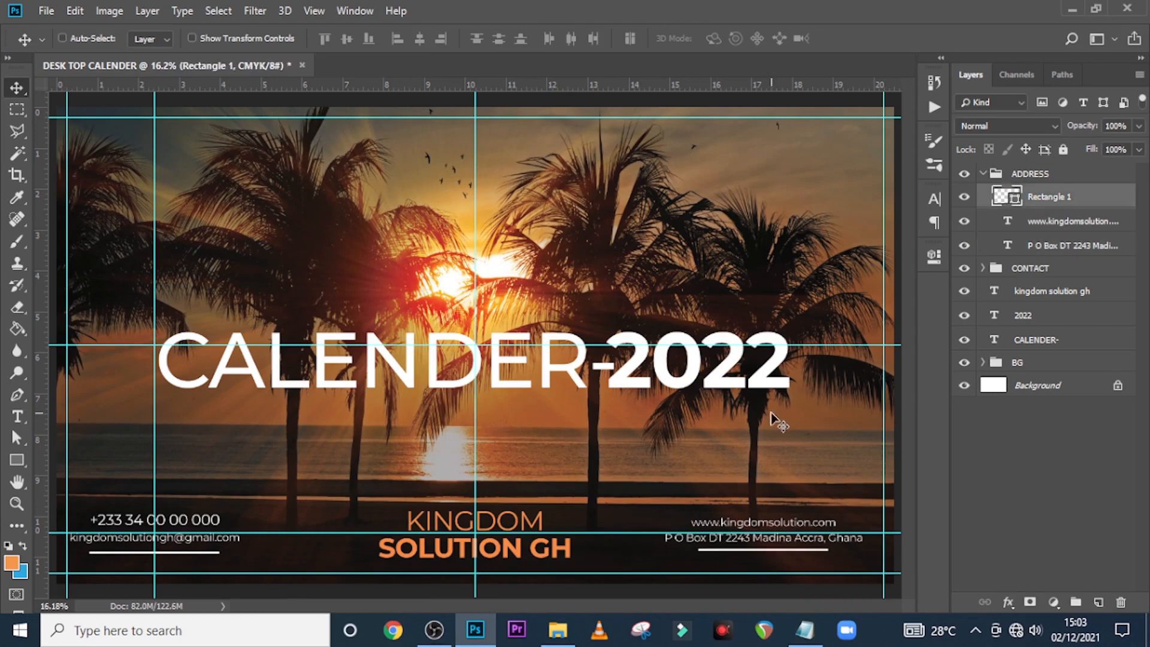
key("shift+Up")
key("shift+Up")
key("shift+Up")
key("shift+Up")
key("shift+Up")
key("shift+Up")
key("shift+Up")
key("shift+Up")
key("shift+Up")
key("shift+Up")
key("shift+Up")
key("shift+Up")
key("shift+Up")
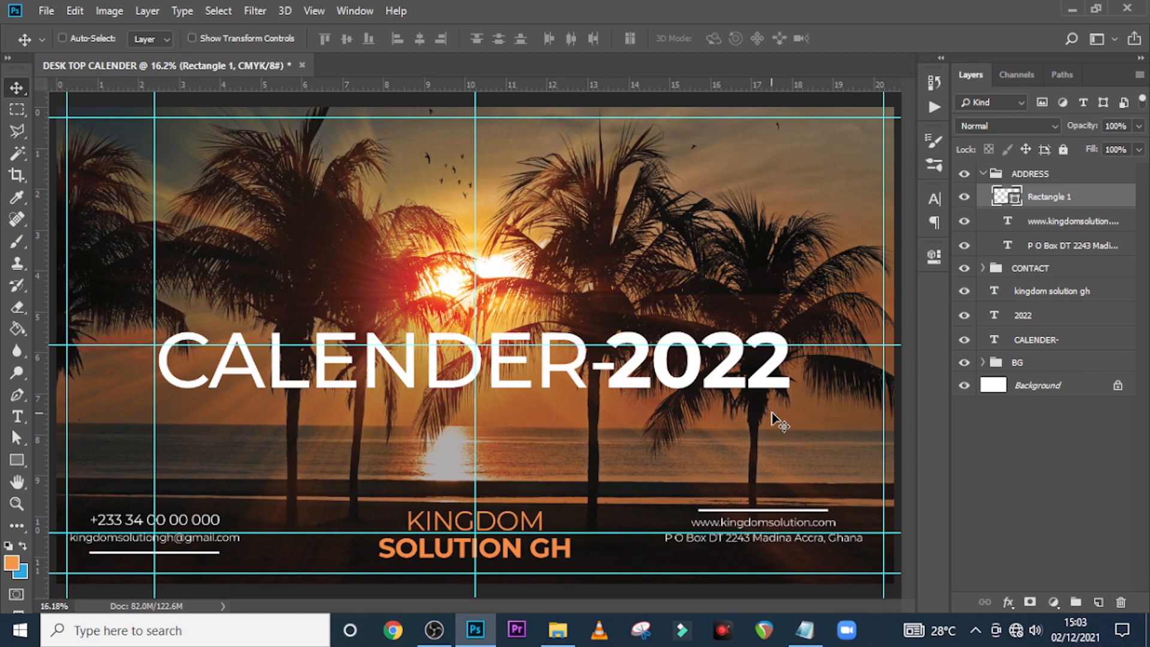
Duplicate the P O Box line and replace the copy with the company's street address
left_click(1050, 257)
key("ctrl+j")
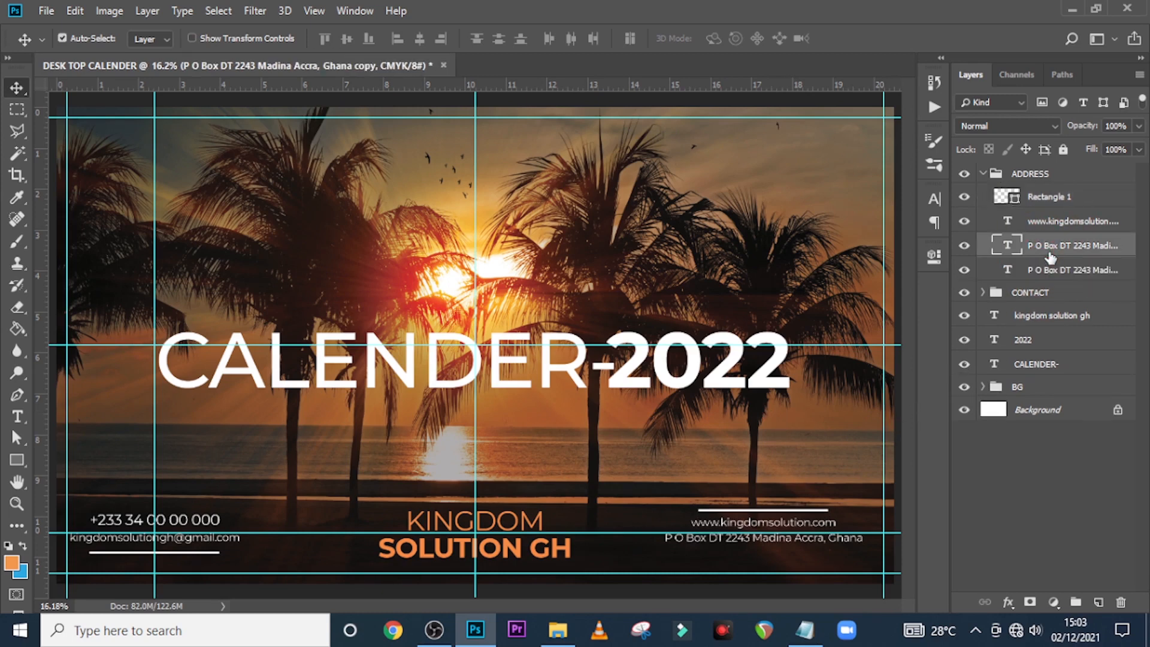
left_click_drag(795, 532, 766, 563)
left_click(805, 630)
left_click_drag(479, 292, 243, 285)
key("ctrl+c")
left_click(522, 72)
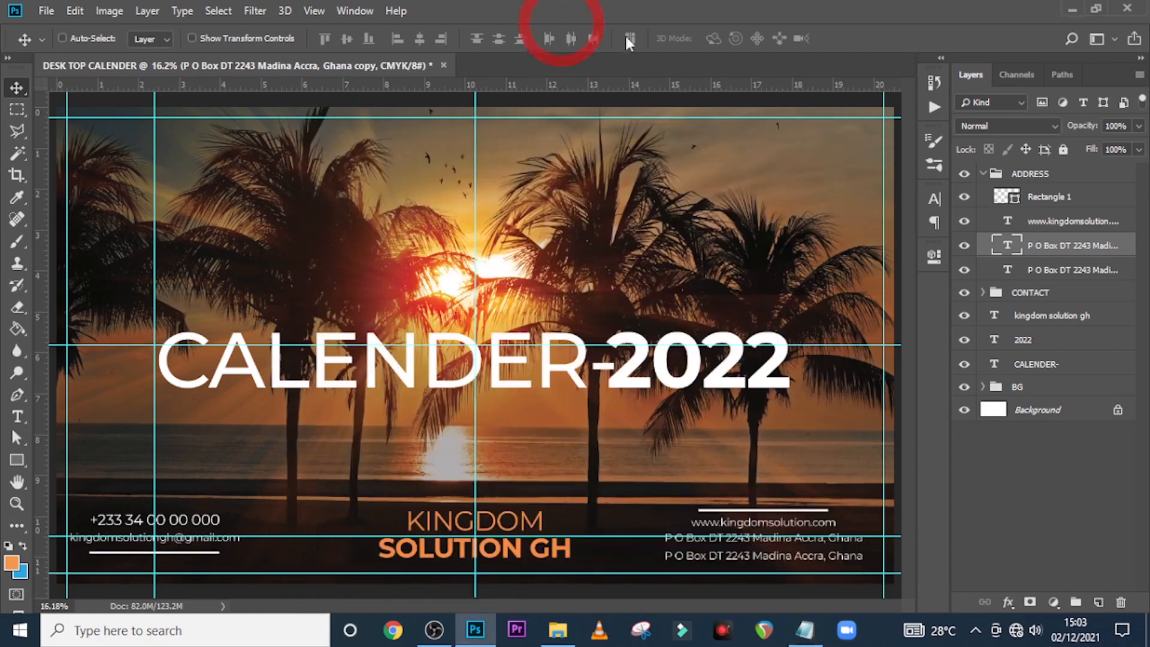
left_click(1006, 245)
double_click(1006, 244)
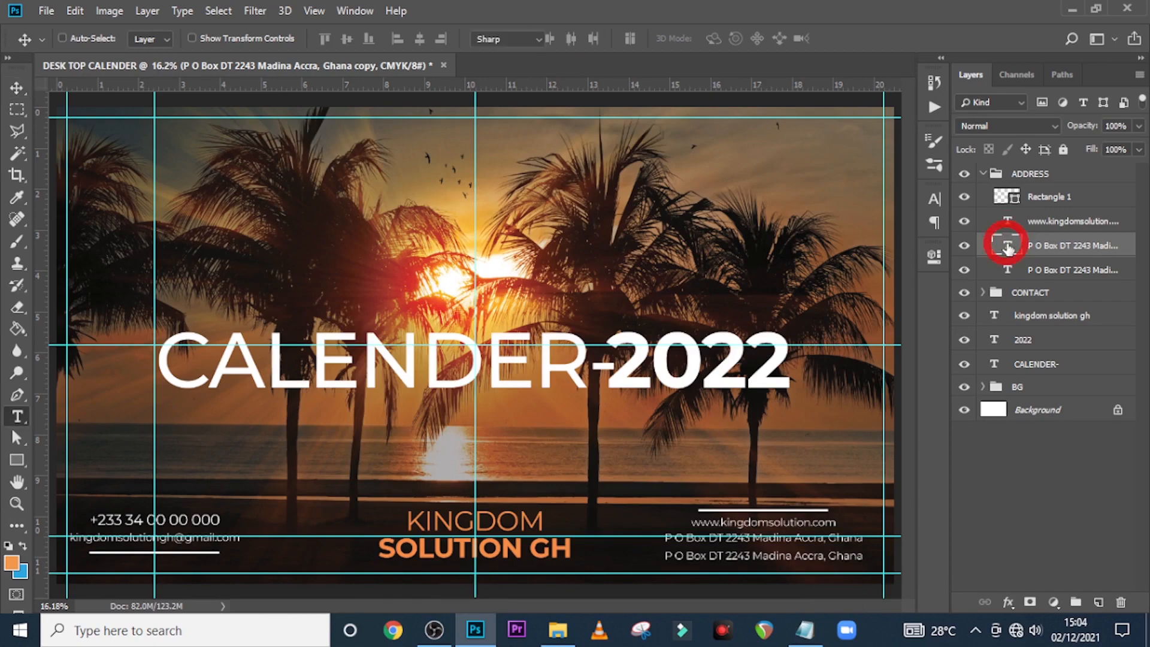
key("ctrl+v")
key("ctrl+Return")
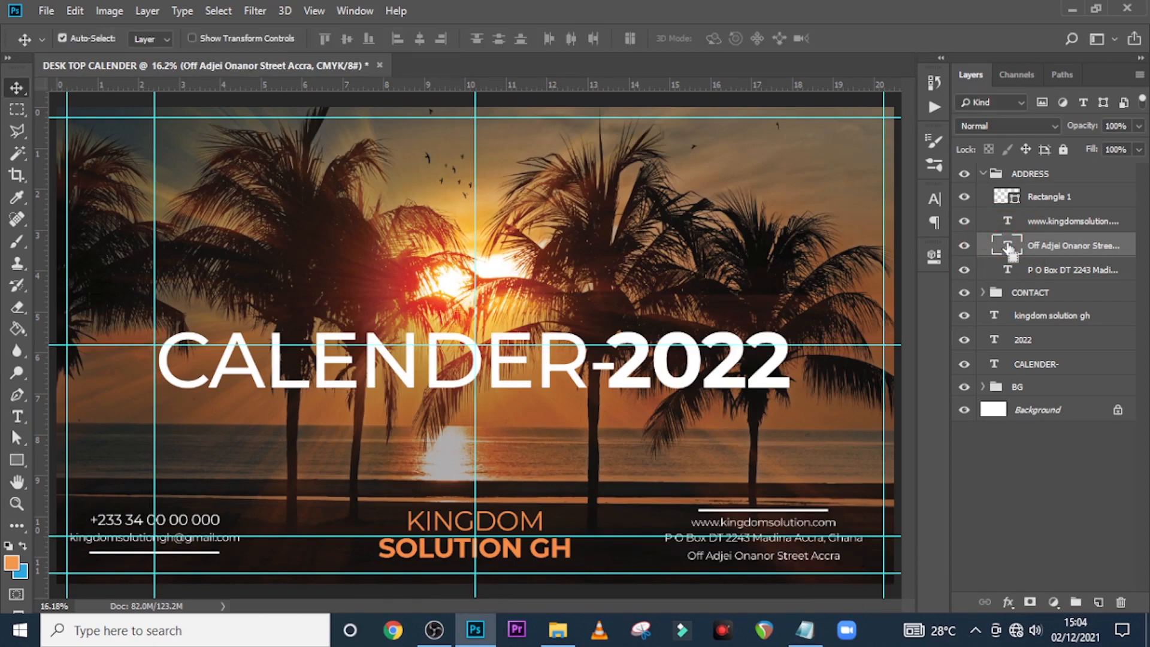
key("ctrl+semicolon")
key("ctrl+plus")
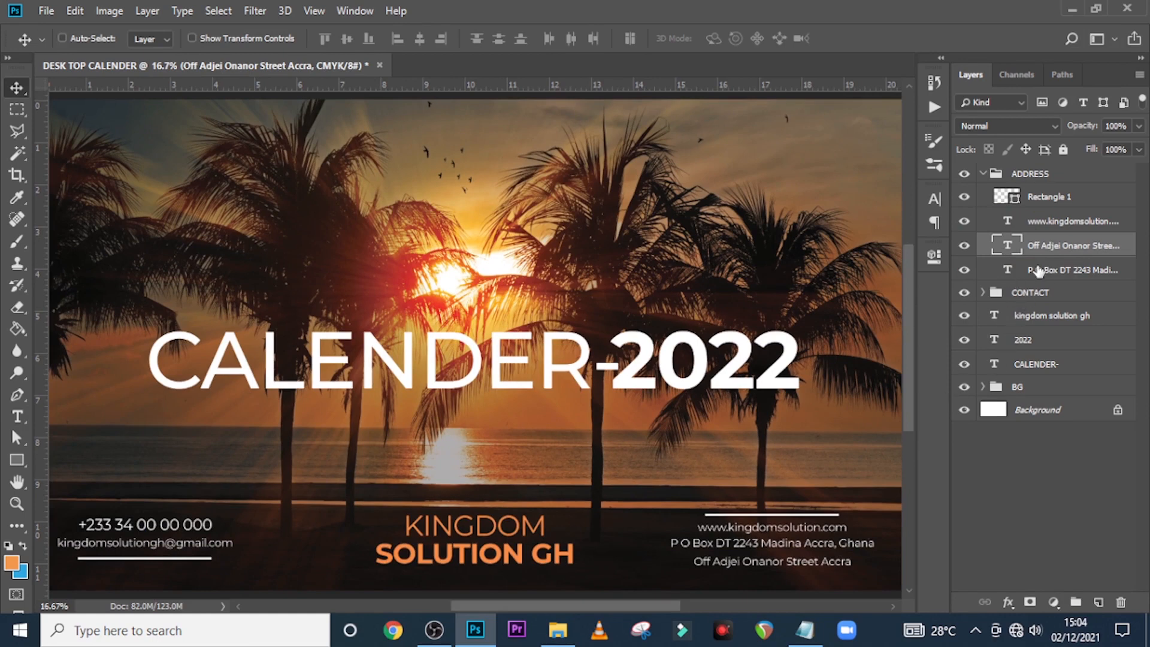
Nudge the street address line up, then tighten CONTACT by raising its e-mail line and underline
key("shift+Up")
key("shift+Up")
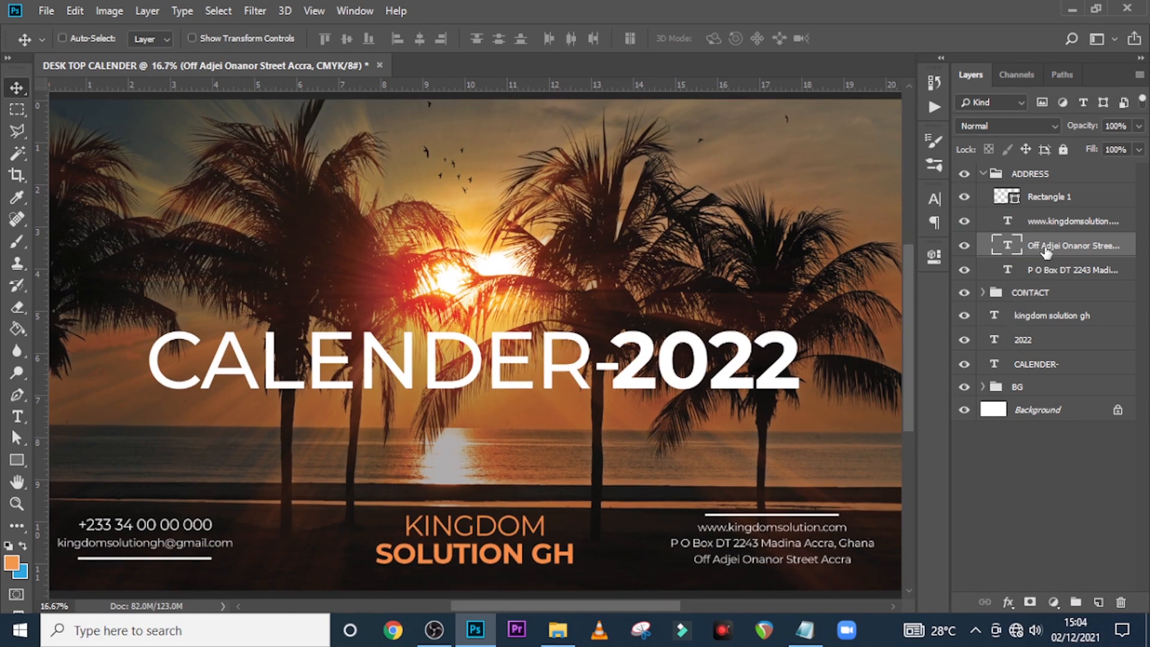
left_click(983, 293)
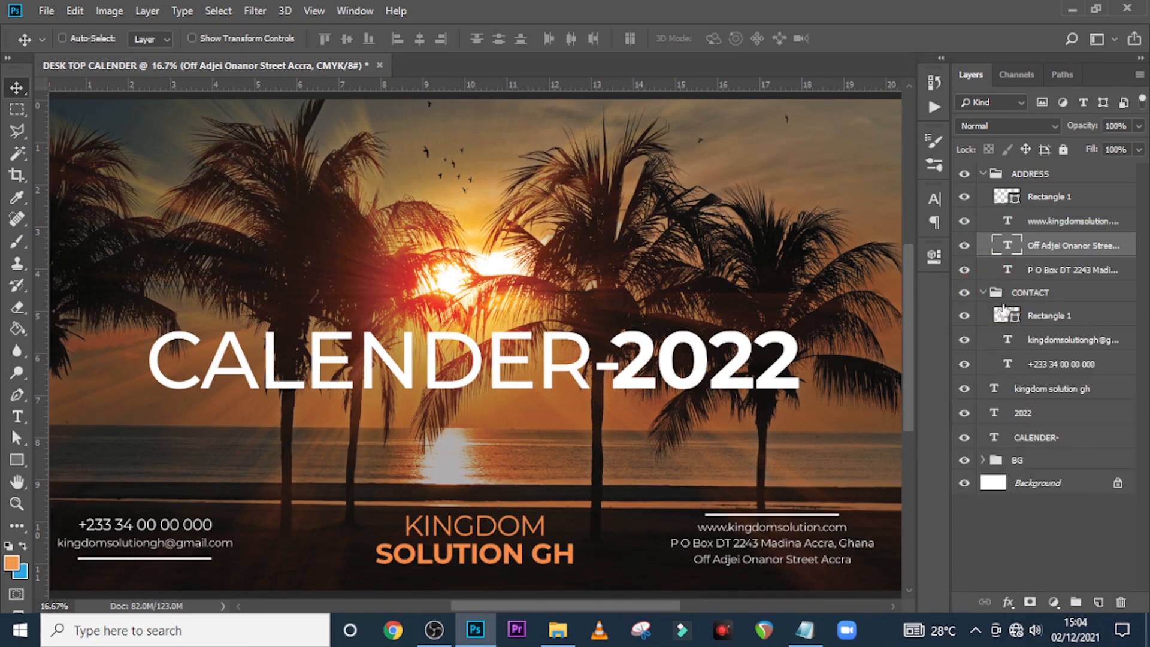
left_click(1053, 341)
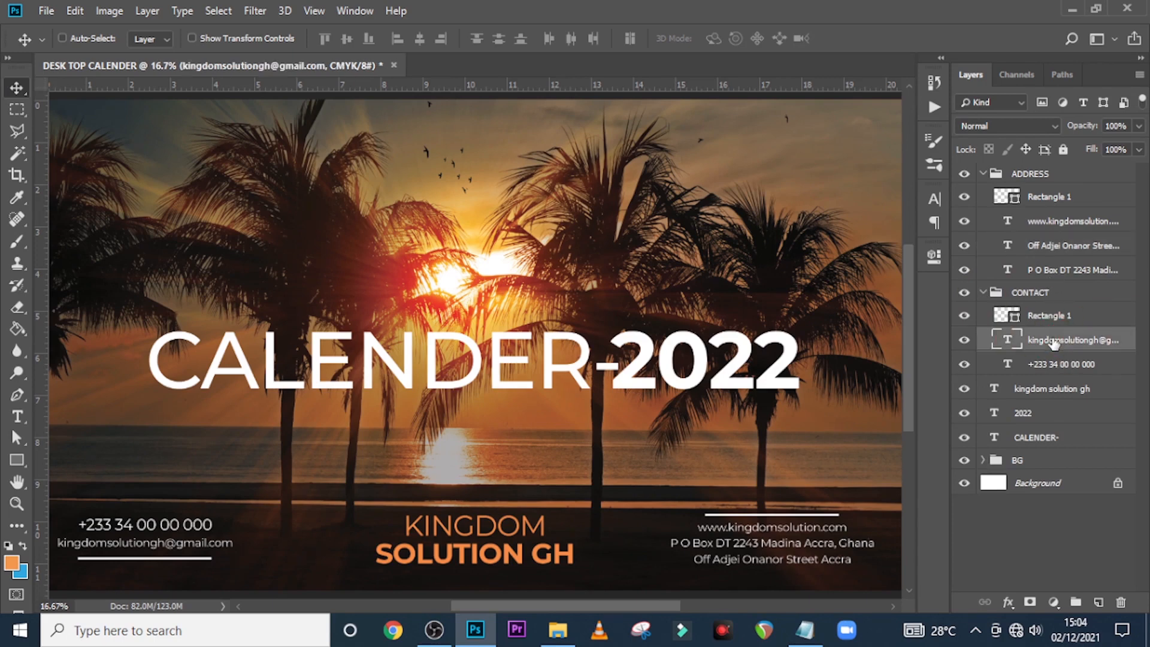
key("shift+Up")
key("shift+Up")
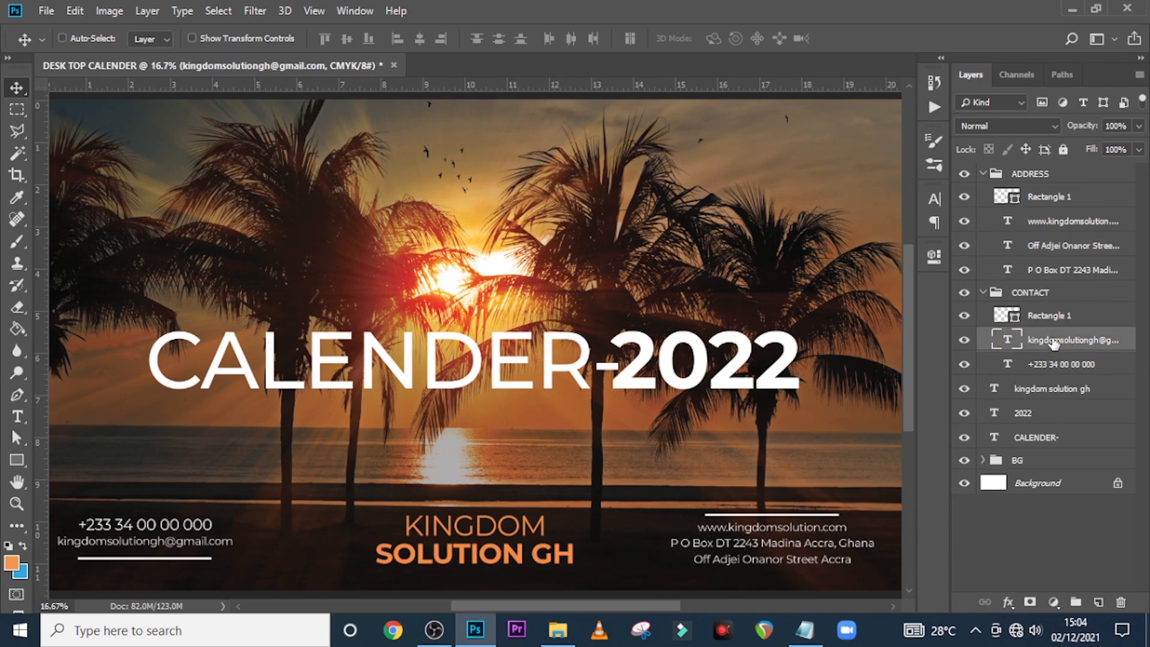
left_click(1050, 317)
key("shift+Up")
key("shift+Up")
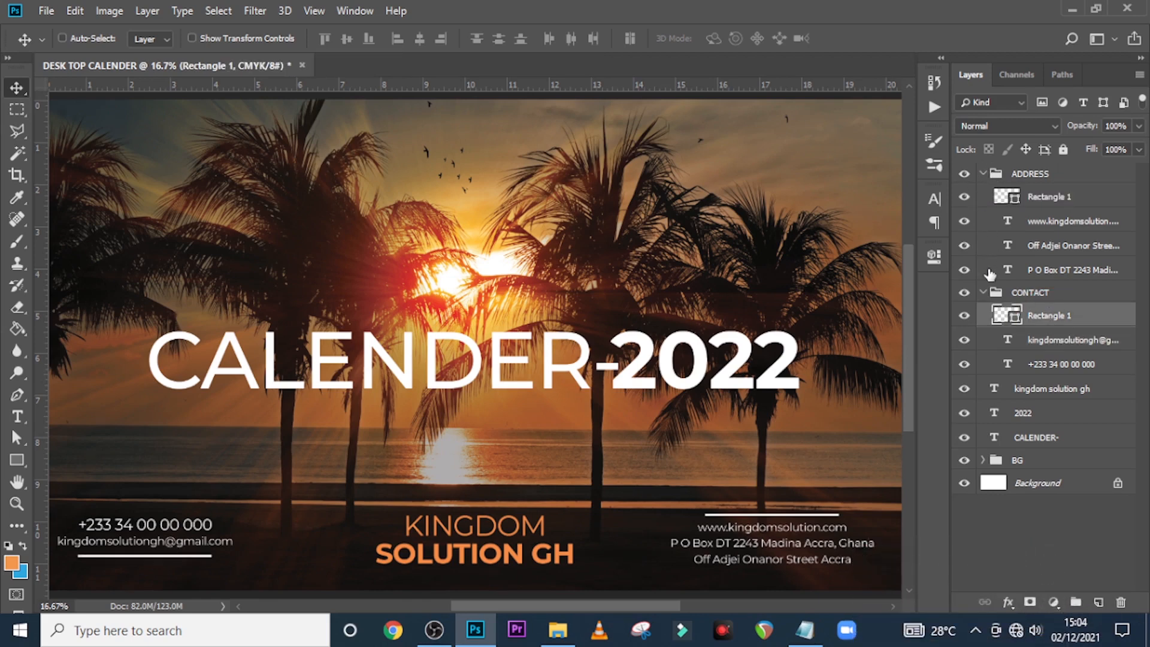
Collapse both groups and move the whole CONTACT block about 12 px lower
left_click(982, 293)
left_click(984, 173)
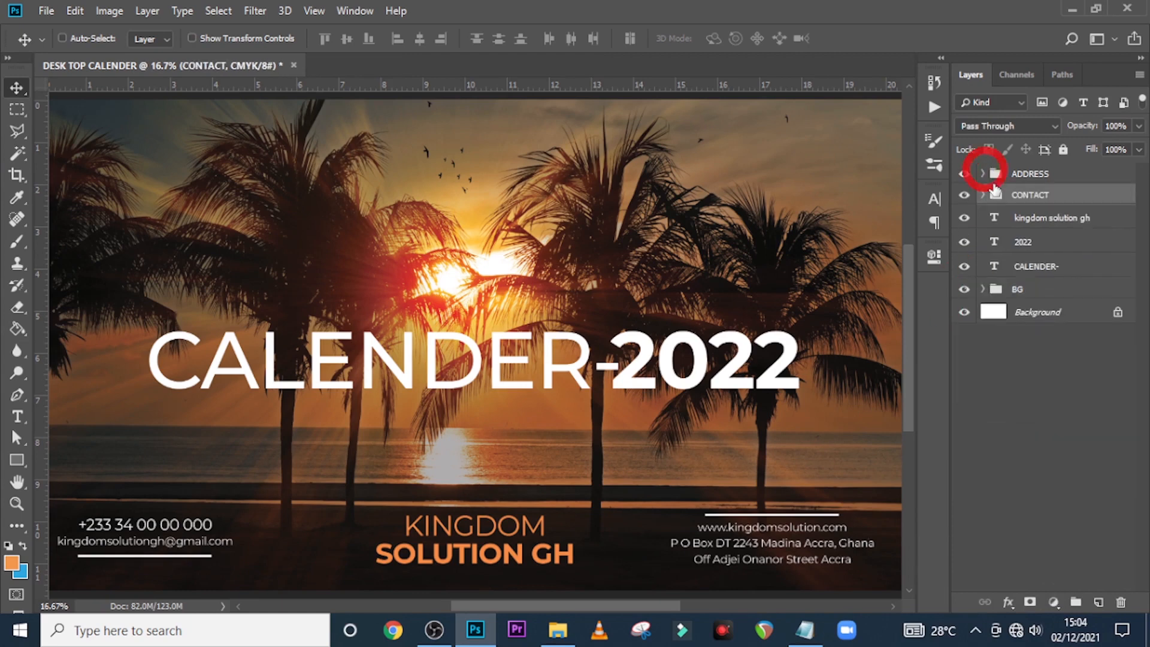
key("ctrl+semicolon")
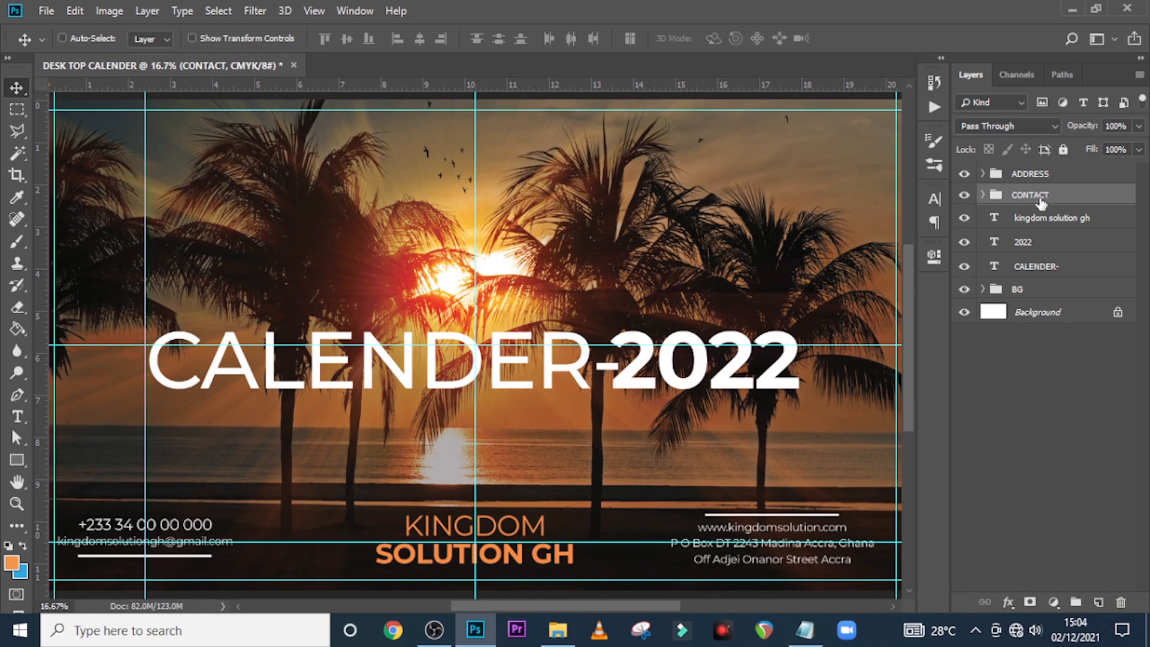
key("ctrl+t")
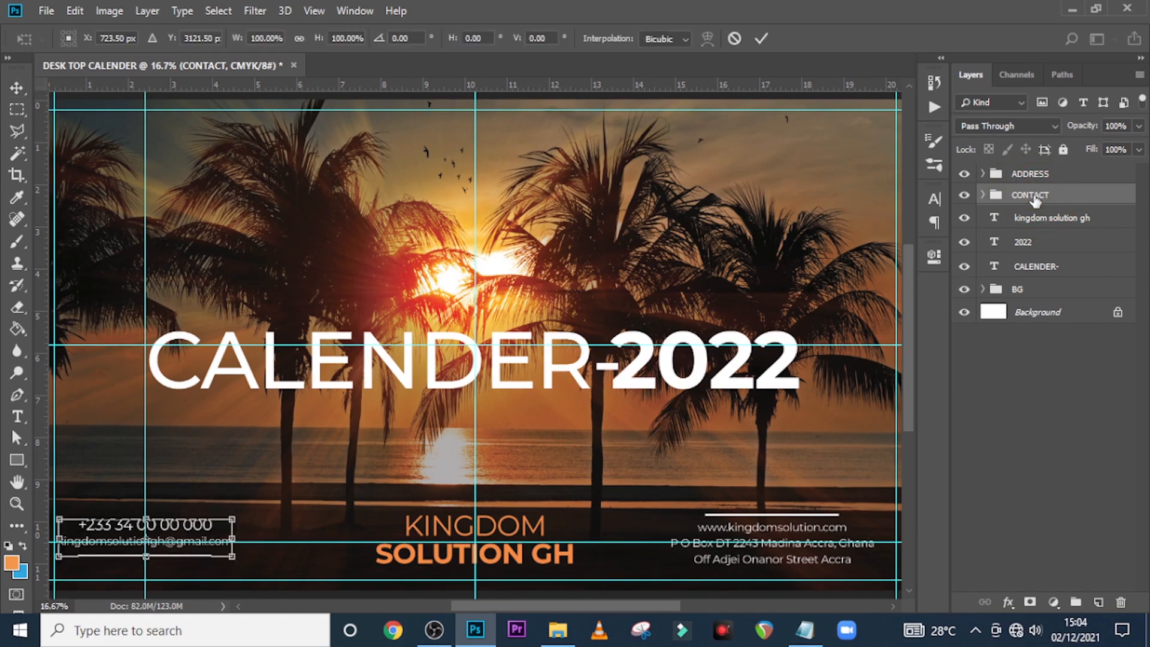
key("Down")
key("Down")
key("Down")
key("Down")
key("Down")
key("Down")
key("Down")
key("Down")
key("Down")
key("Down")
key("Down")
key("Down")
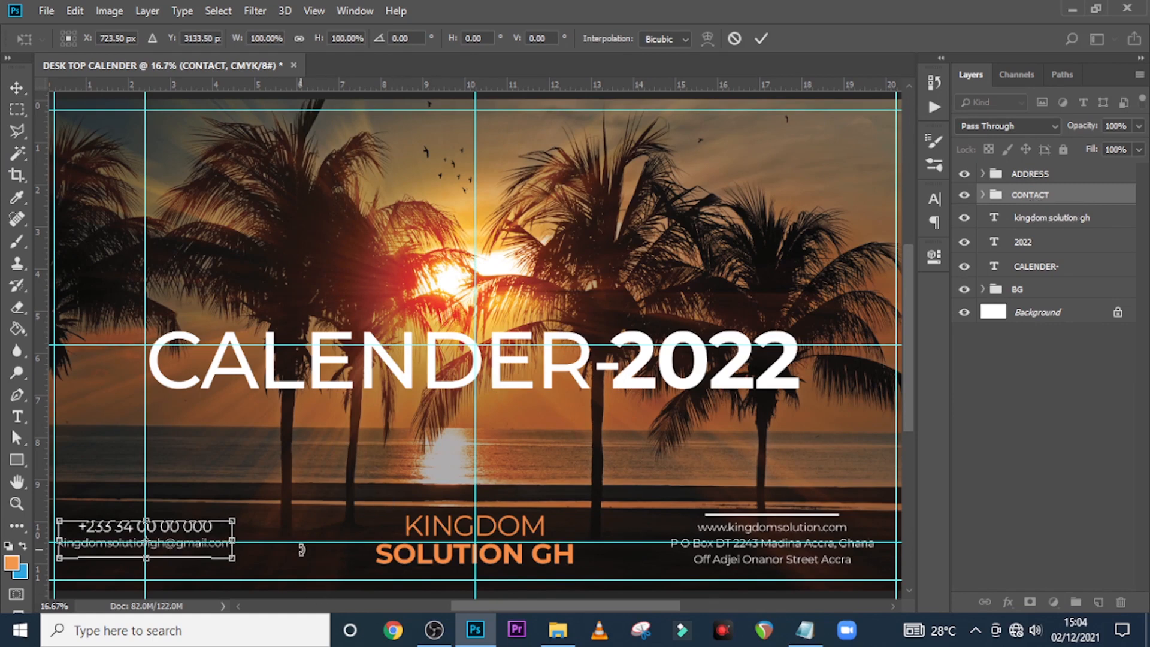
key("Return")
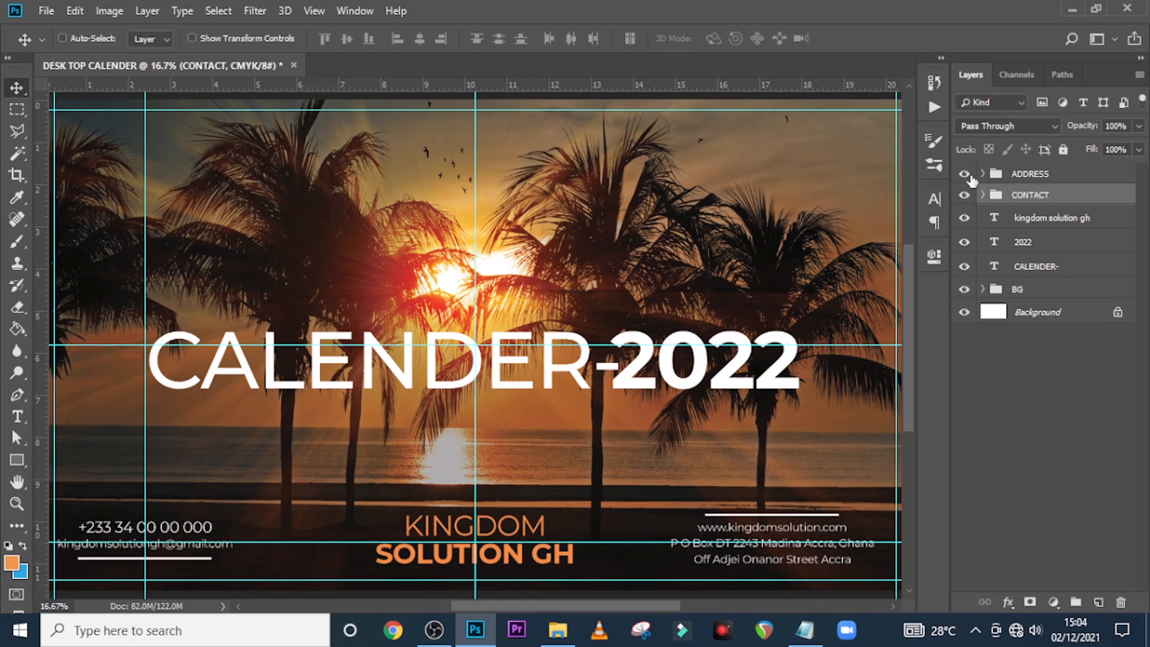
Check the positions of the ADDRESS block and KINGDOM SOLUTION GH text with Free Transform
left_click(1021, 175)
key("ctrl+t")
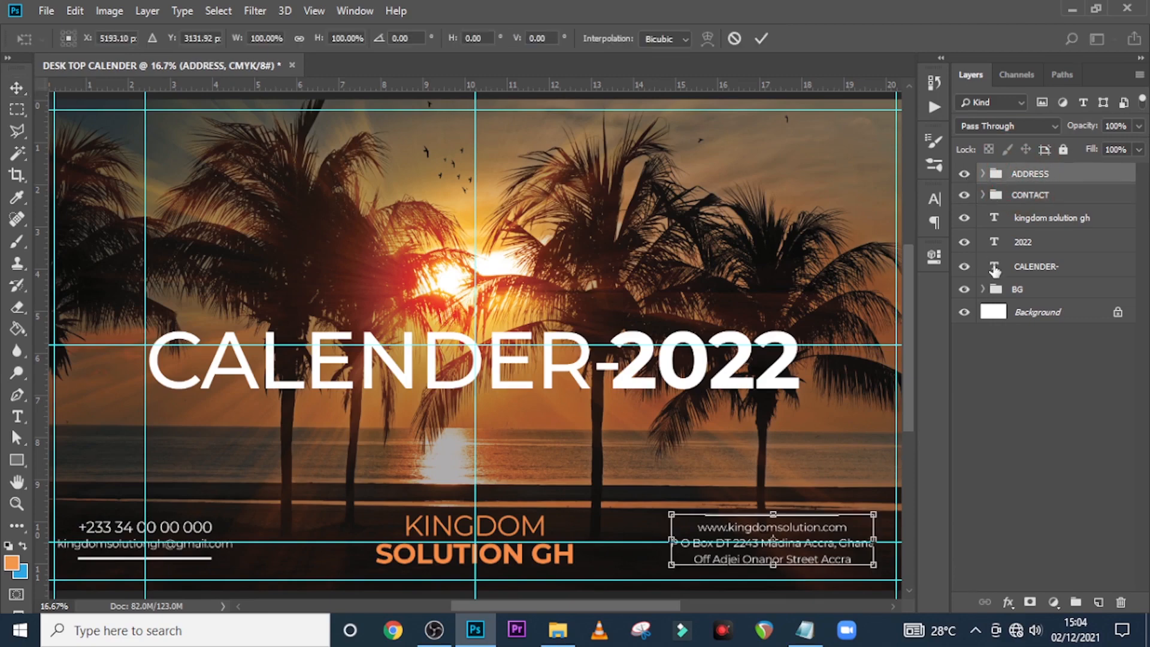
key("Return")
key("ctrl+0")
key("ctrl+semicolon")
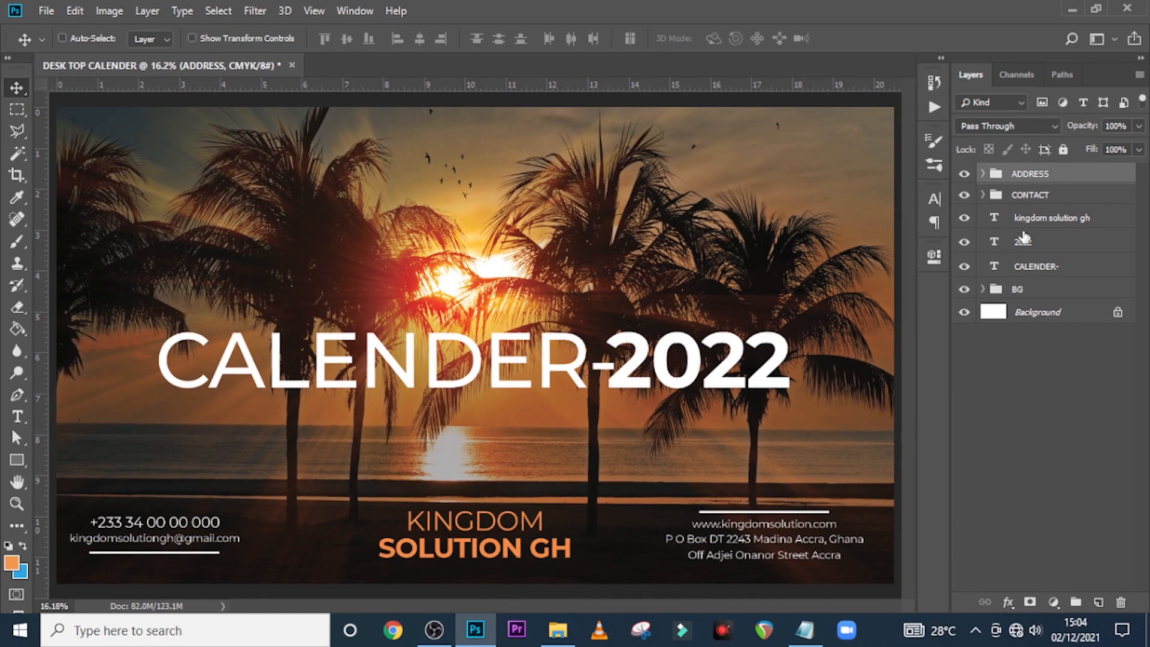
left_click(1043, 216)
key("ctrl+t")
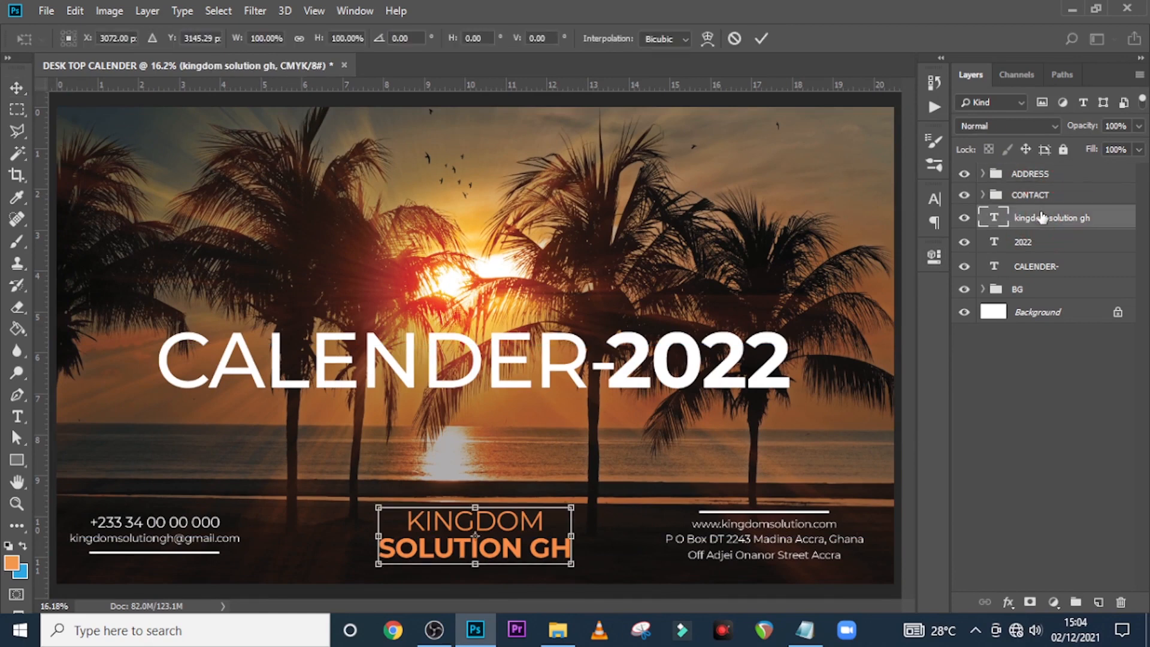
key("ctrl+semicolon")
key("Return")
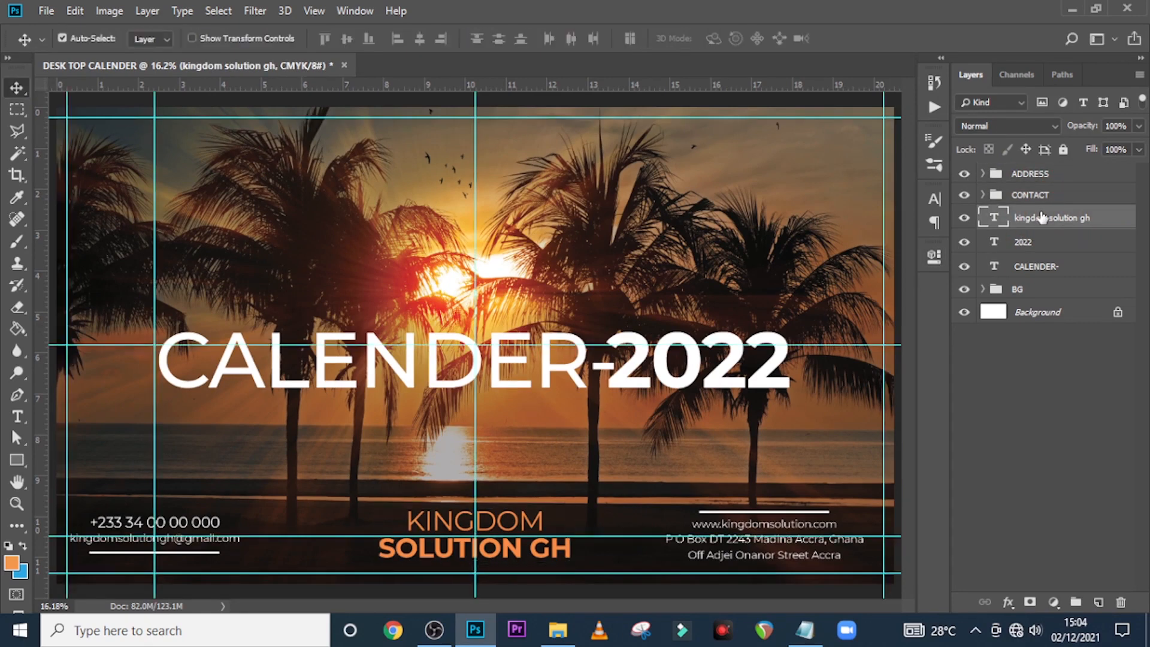
key("ctrl+semicolon")
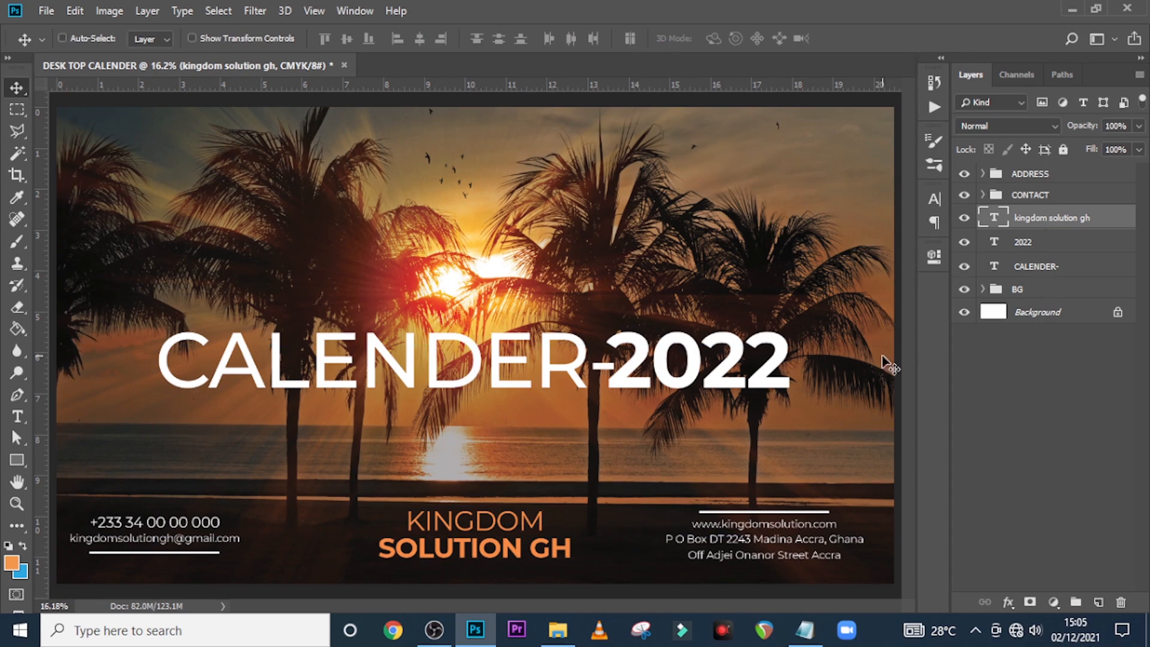
Nudge the CONTACT group two steps to the right
left_click(1045, 196)
key("shift+Right")
key("shift+Right")
key("shift+Right")
key("shift+Right")
key("shift+Right")
key("shift+Right")
key("shift+Right")
key("shift+Right")
key("shift+Right")
key("shift+Right")
key("shift+Right")
key("shift+Right")
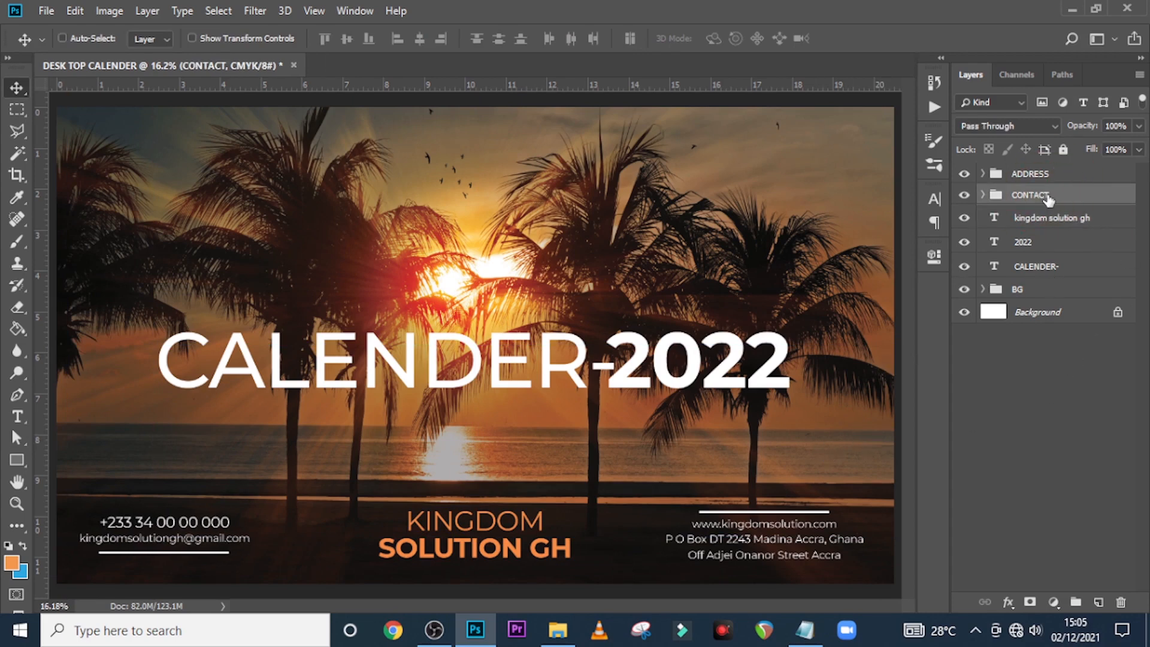
key("shift+Right")
key("shift+Right")
key("shift+Right")
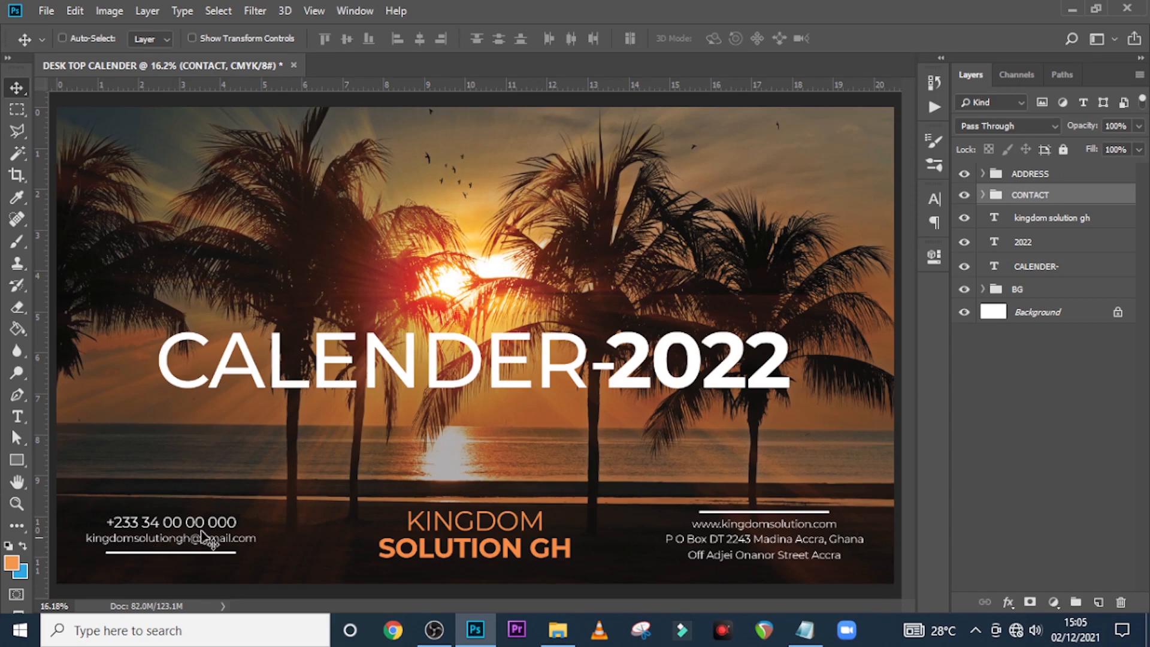
left_click(1035, 220)
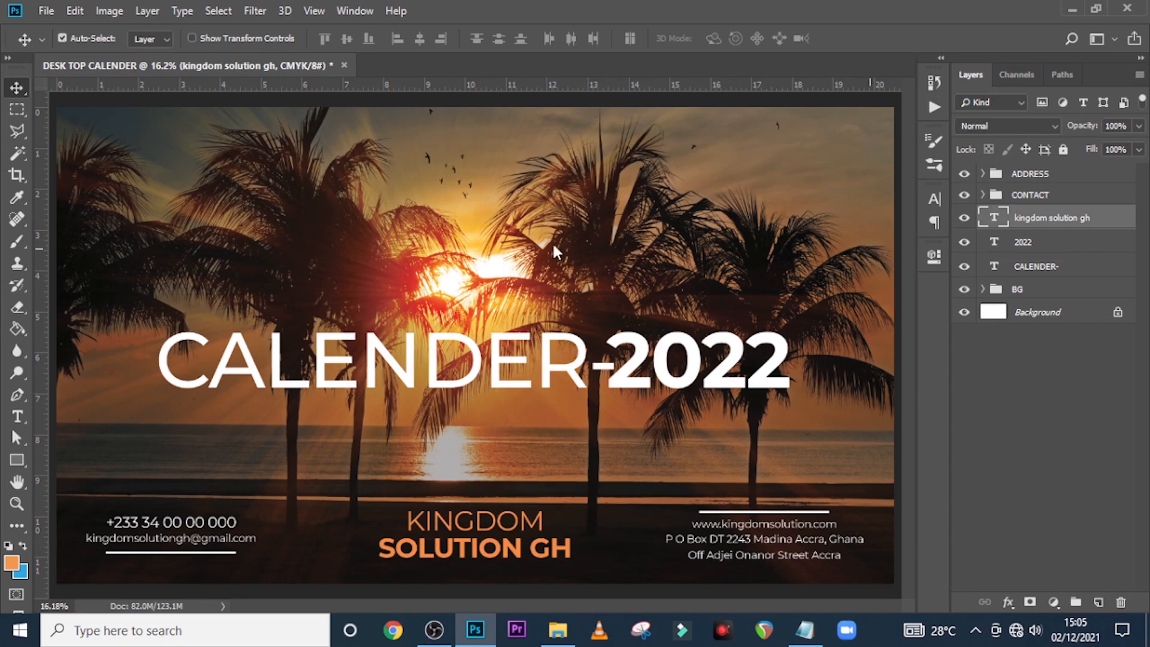
Save the document as DESK TOP CALENDER COVER.psd
key("ctrl+shift+s")
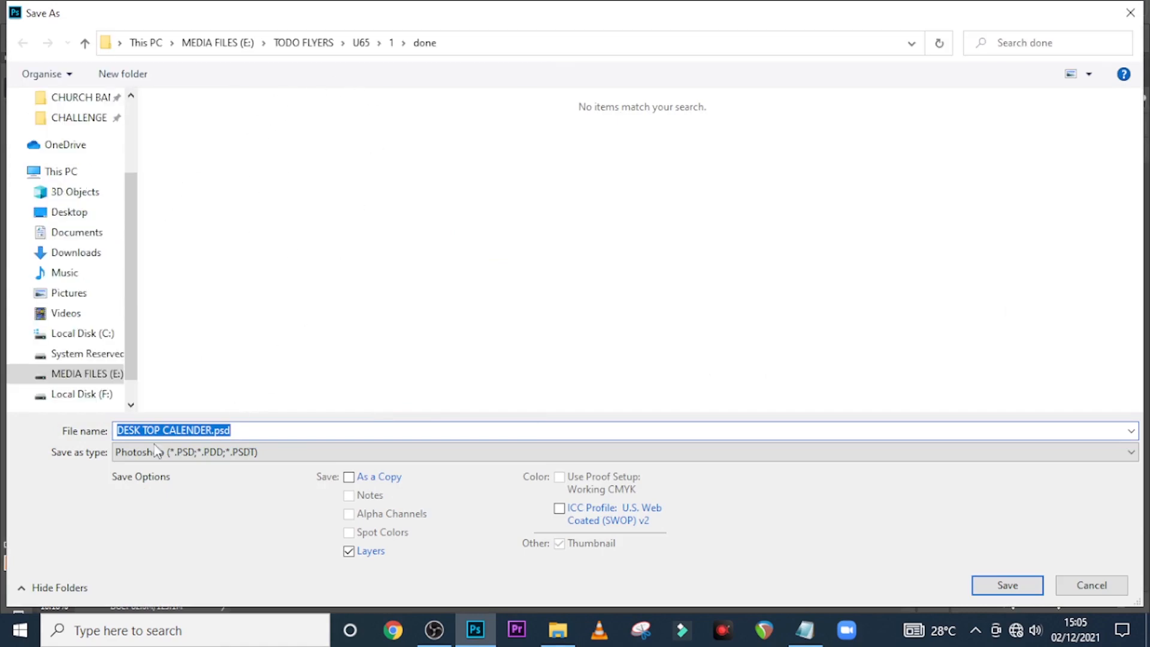
left_click_drag(212, 431, 232, 431)
type("COVER")
left_click(1008, 585)
left_click(761, 164)
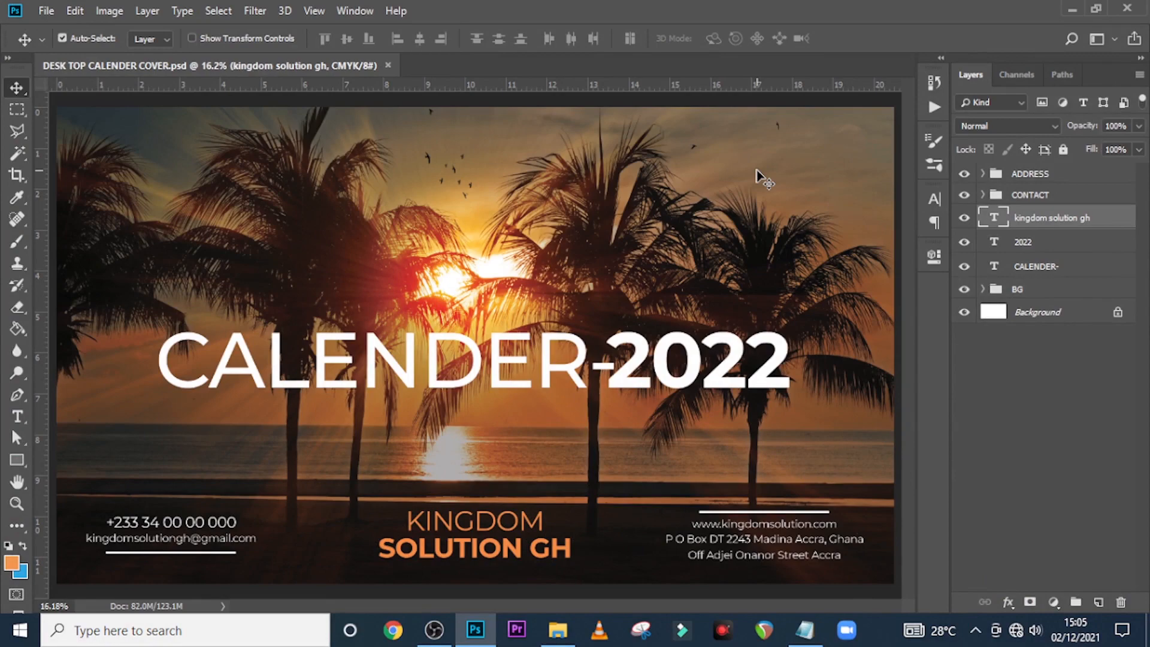
Save a JPEG copy of the cover, then zoom out to see the whole page
key("ctrl+shift+s")
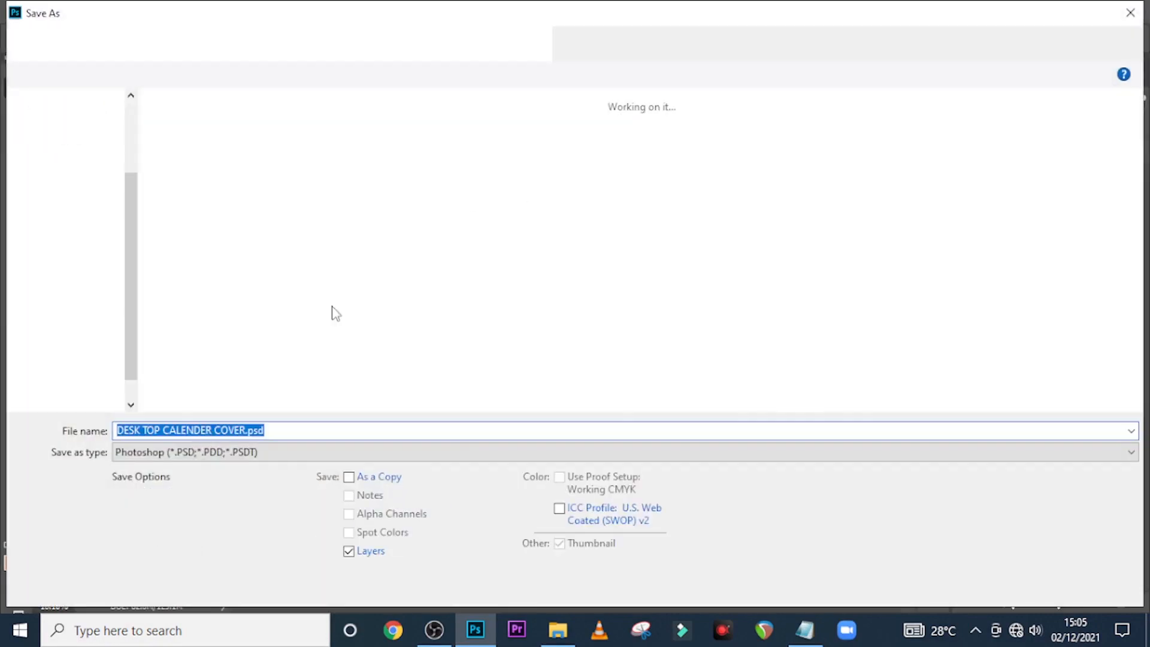
left_click(146, 453)
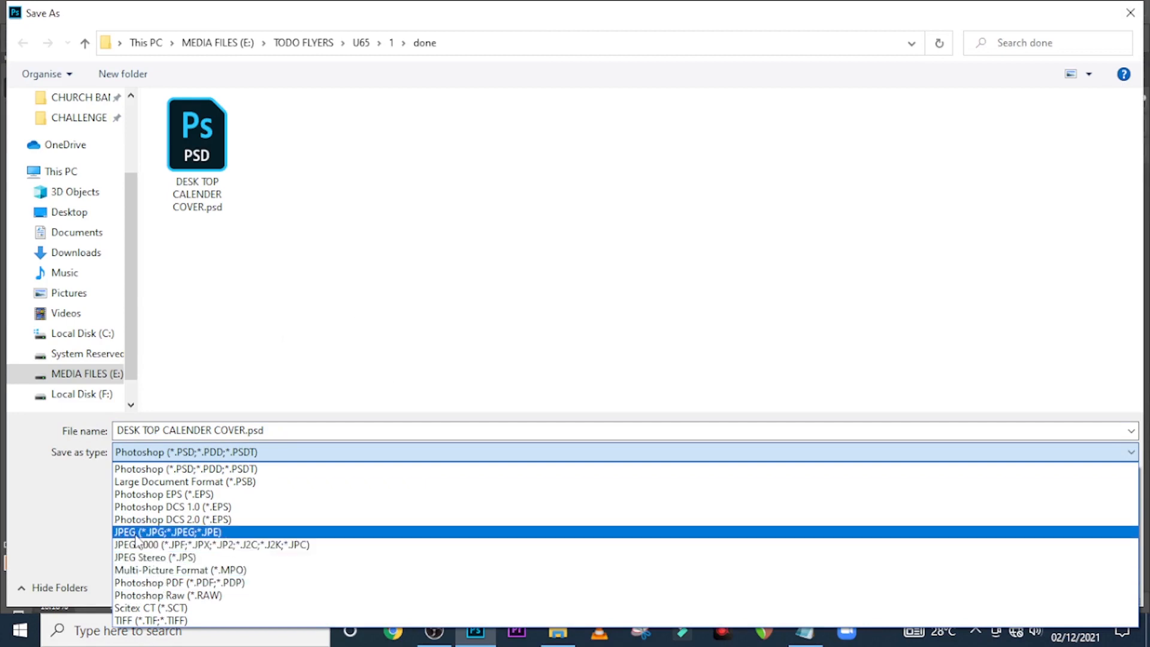
left_click(157, 532)
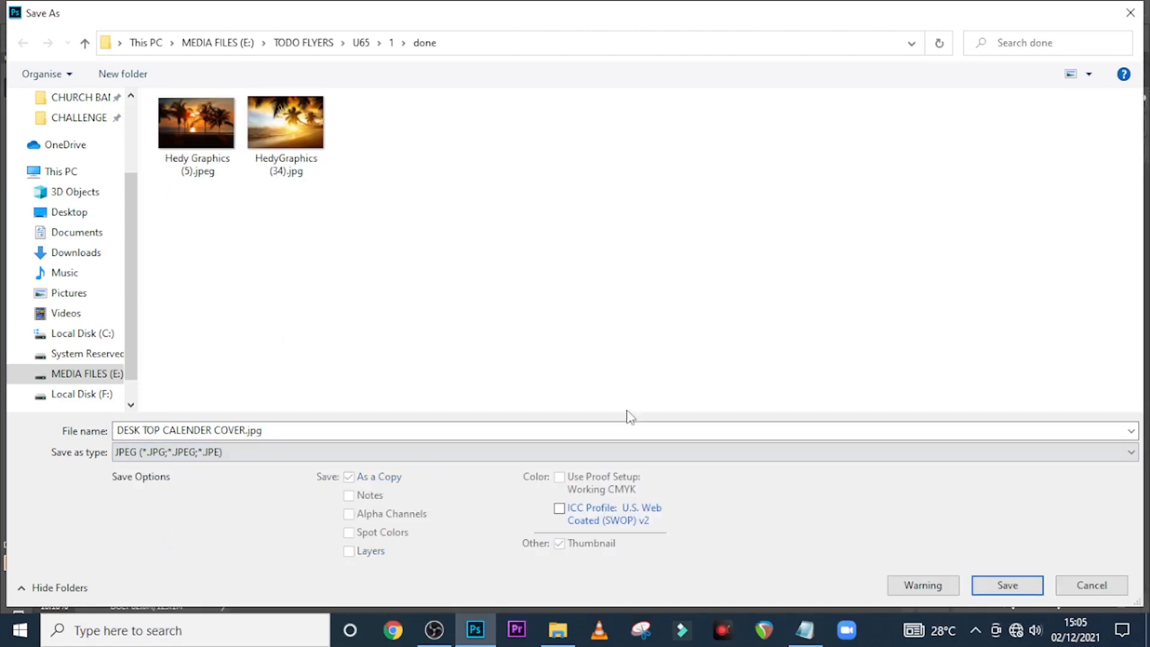
left_click(1011, 583)
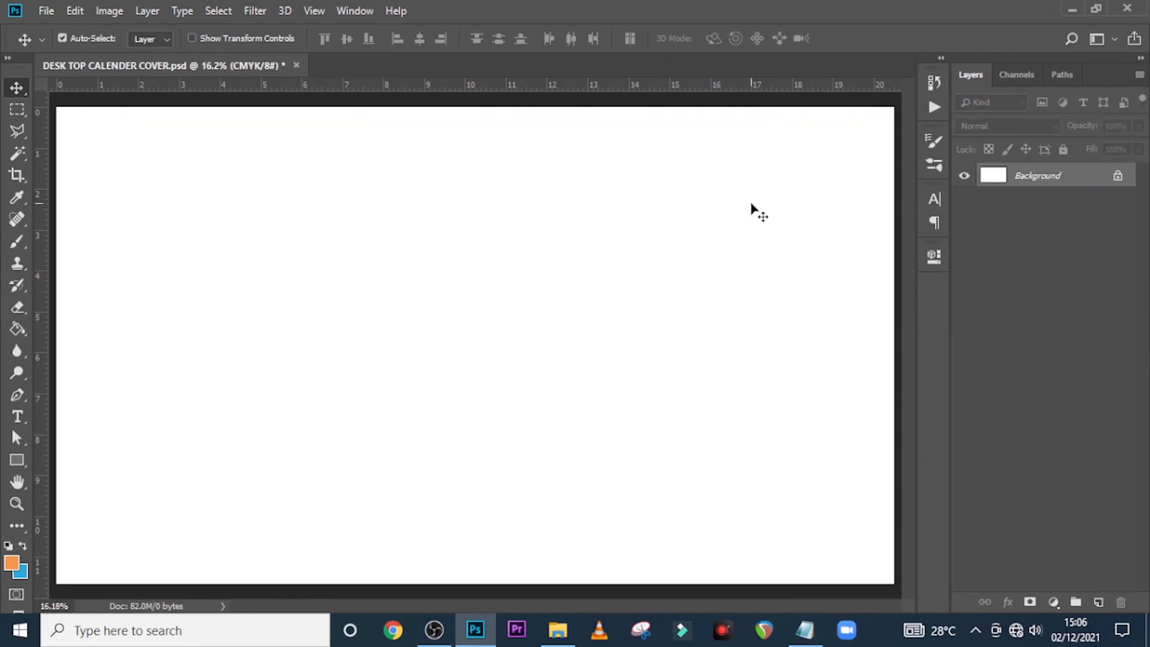
key("ctrl+minus")
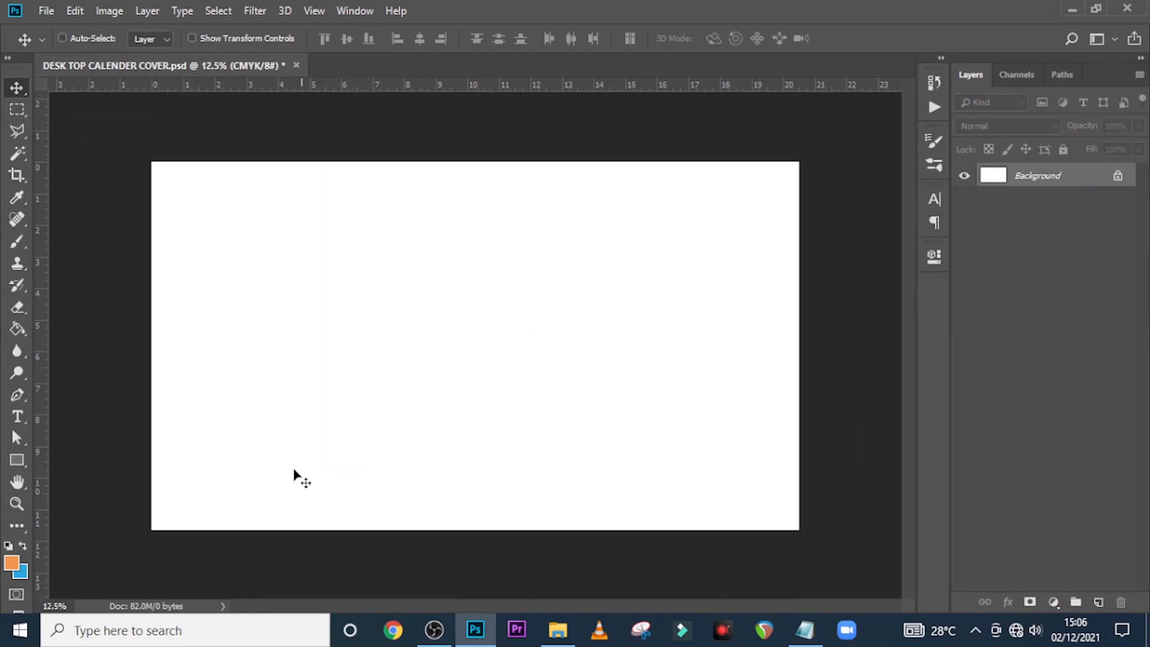
Draw a large red rectangle across the middle of the page
left_click(17, 460)
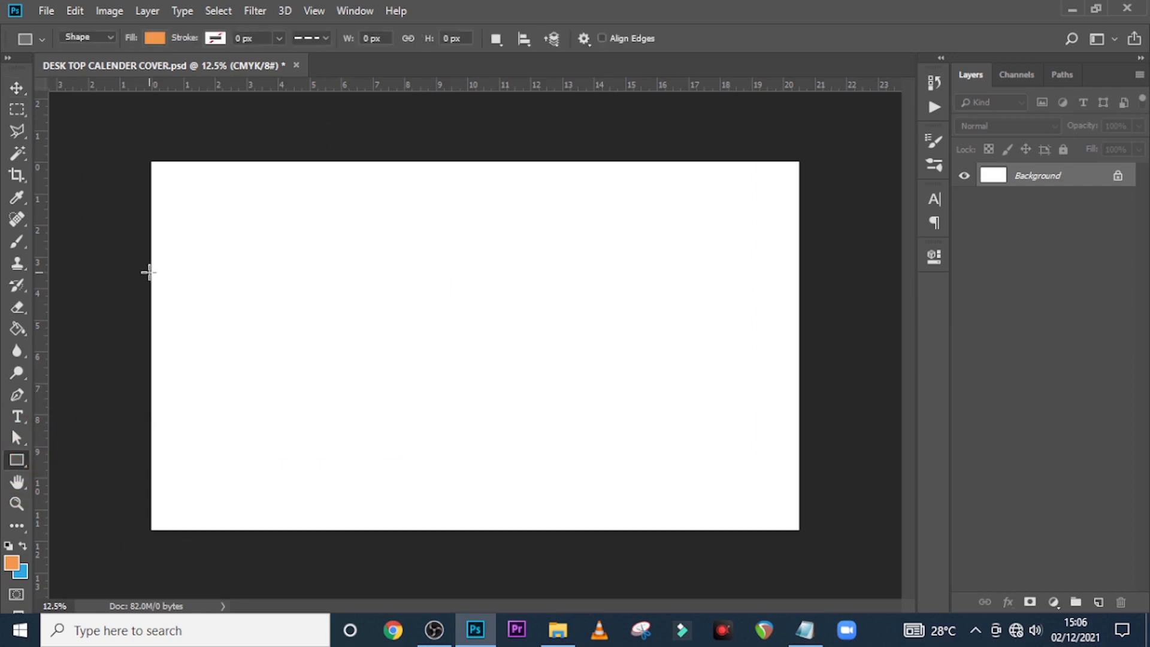
left_click_drag(140, 201, 821, 487)
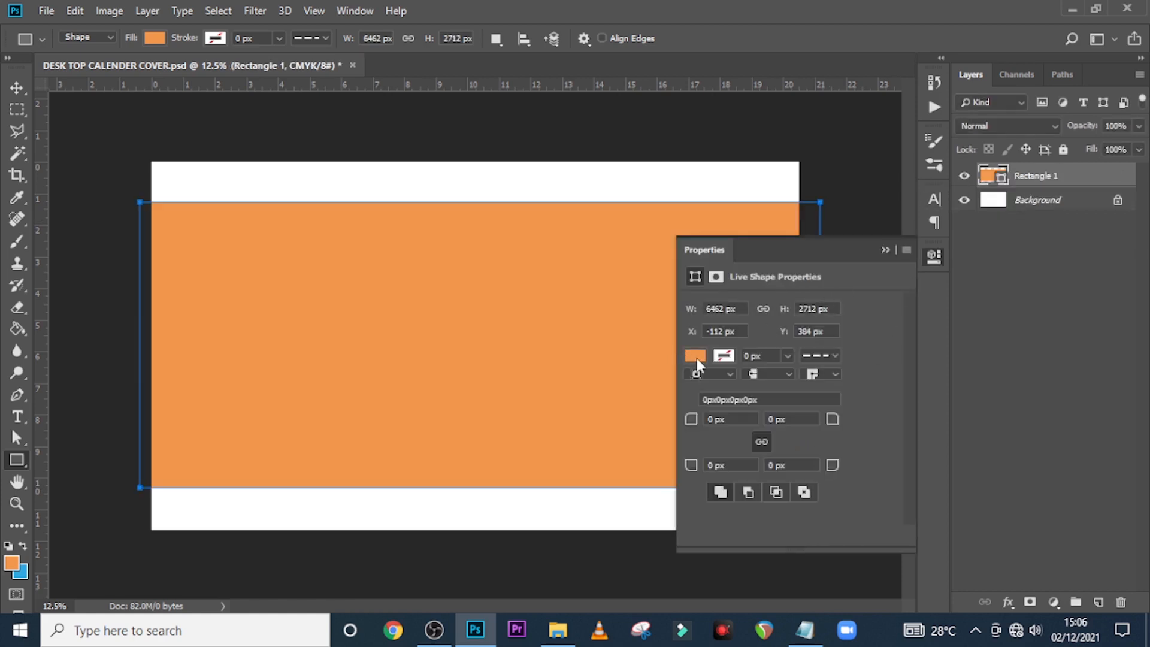
left_click(696, 356)
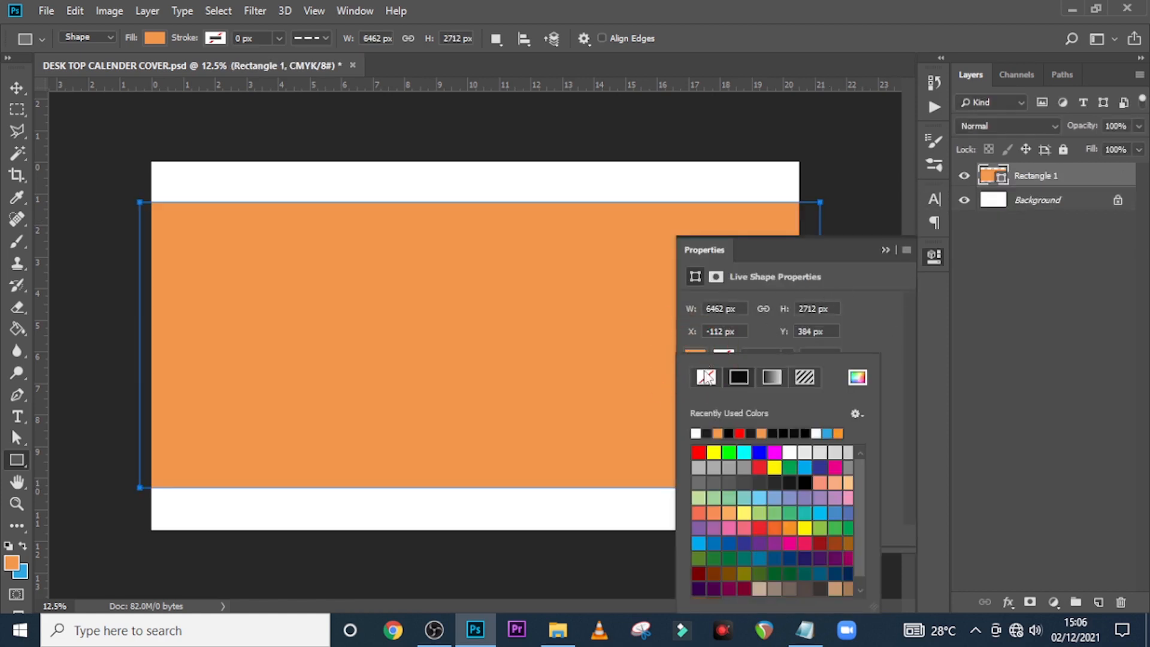
left_click(698, 451)
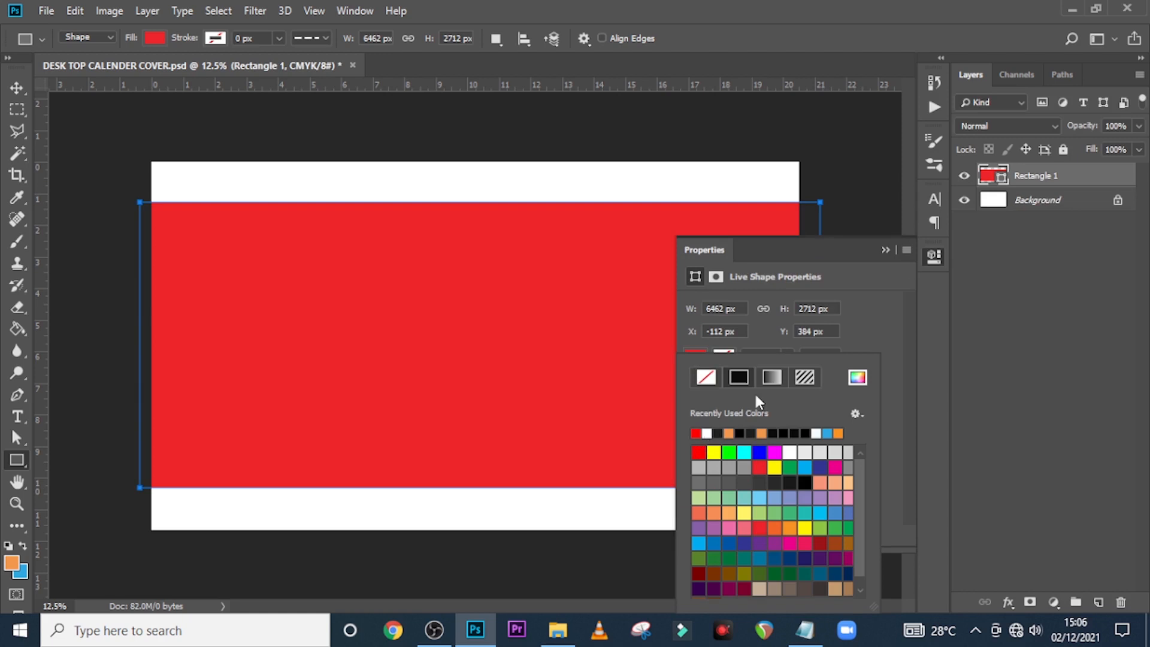
left_click(885, 250)
Draw a thin light-blue bar along the top left of the page
left_click_drag(139, 177, 523, 226)
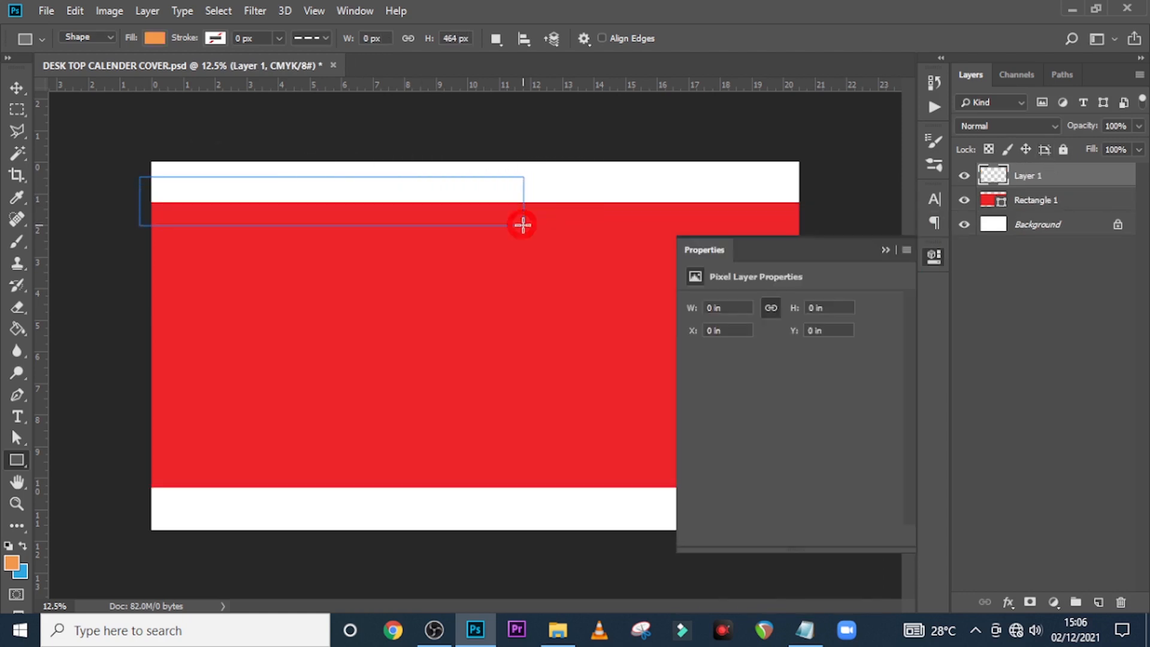
left_click(695, 356)
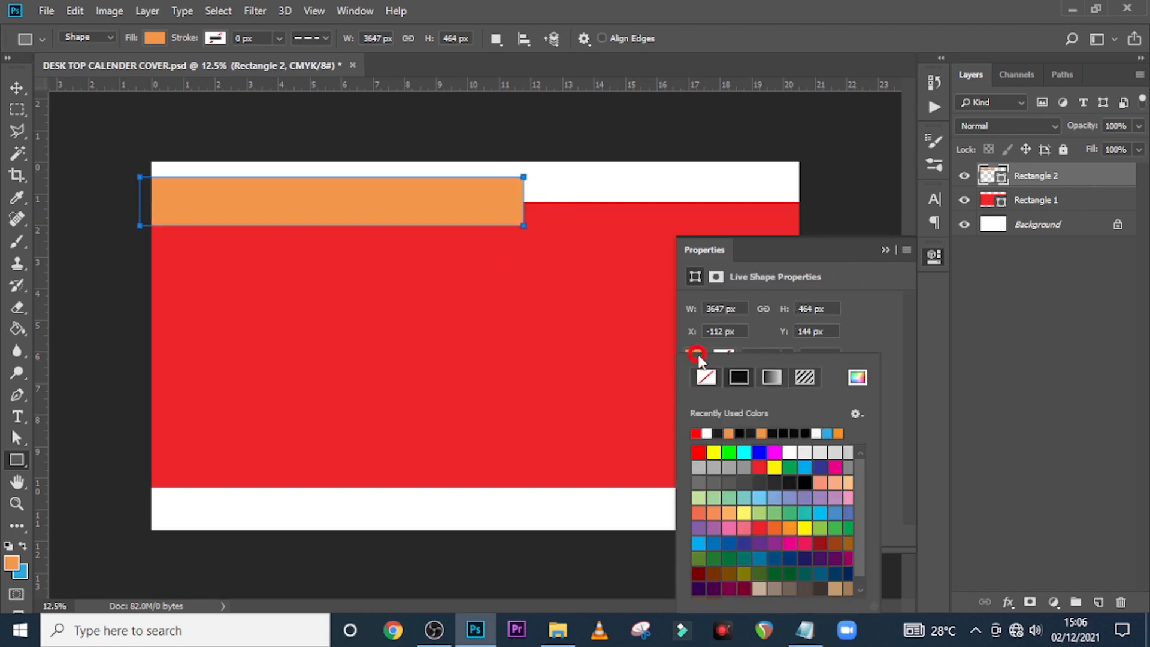
left_click(743, 451)
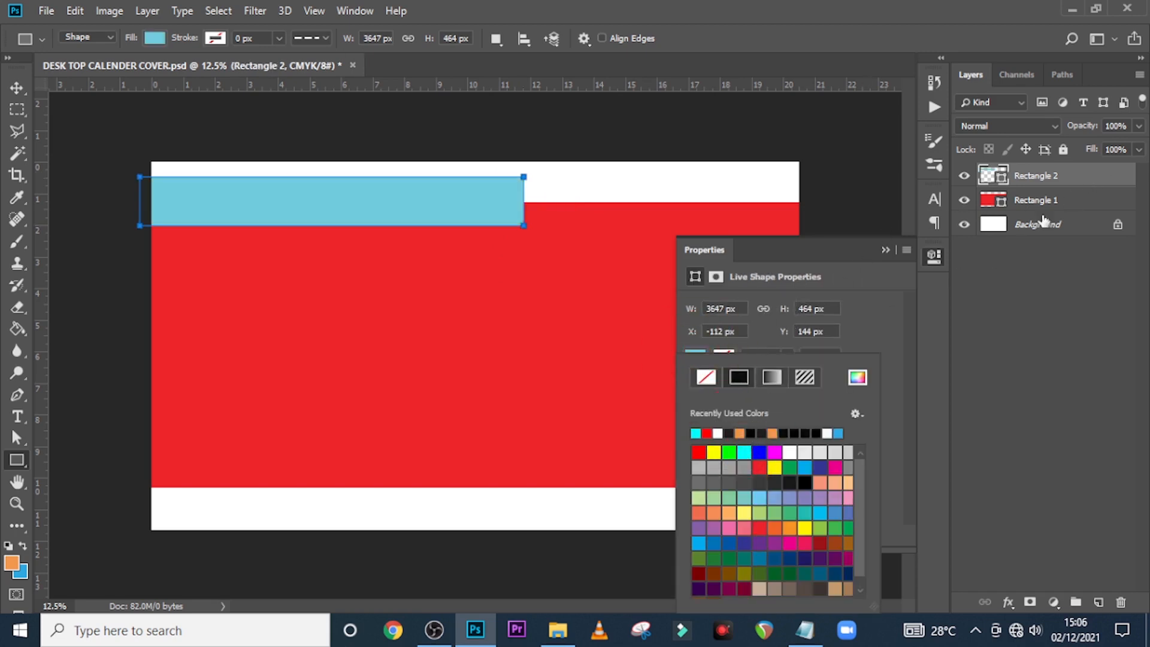
left_click(1069, 186)
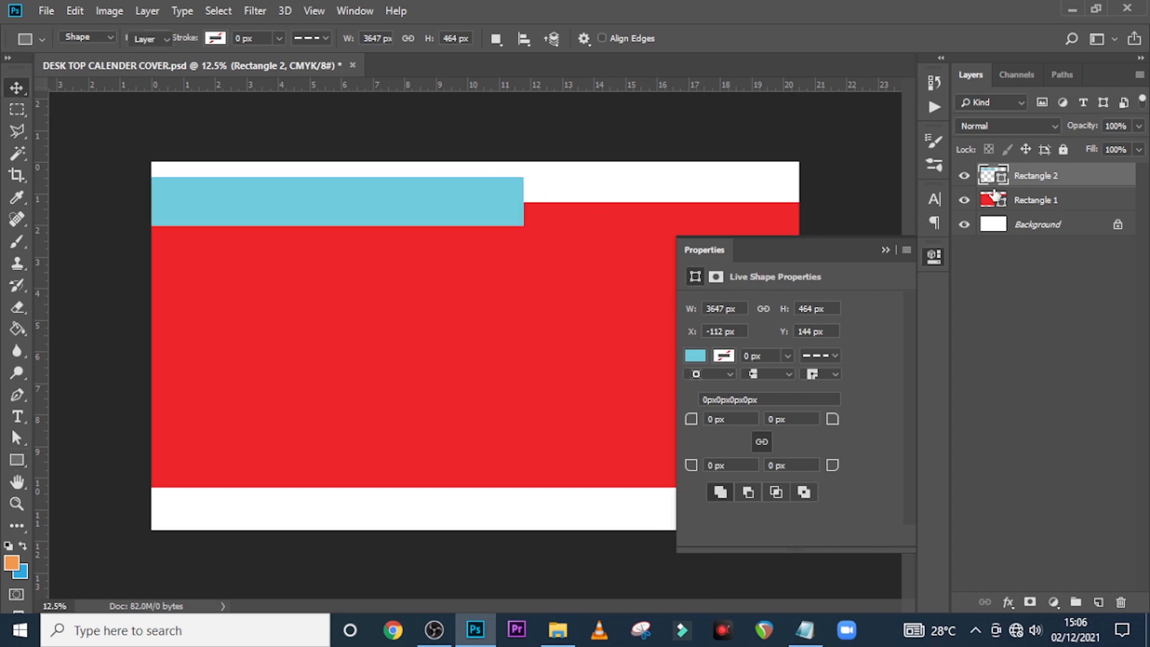
Nudge the blue bar up, put it behind the red rectangle, and move a copy above it to the bottom
key("v")
key("shift+Right")
key("shift+Up")
key("shift+Up")
key("shift+Up")
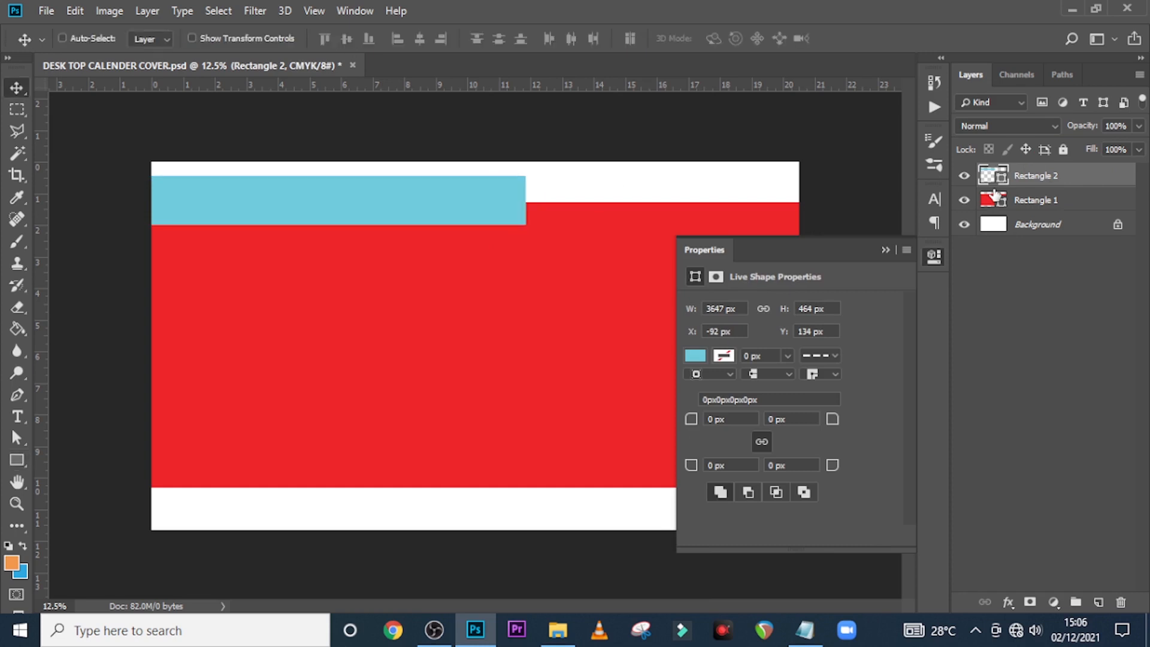
key("shift+Up")
key("shift+Up")
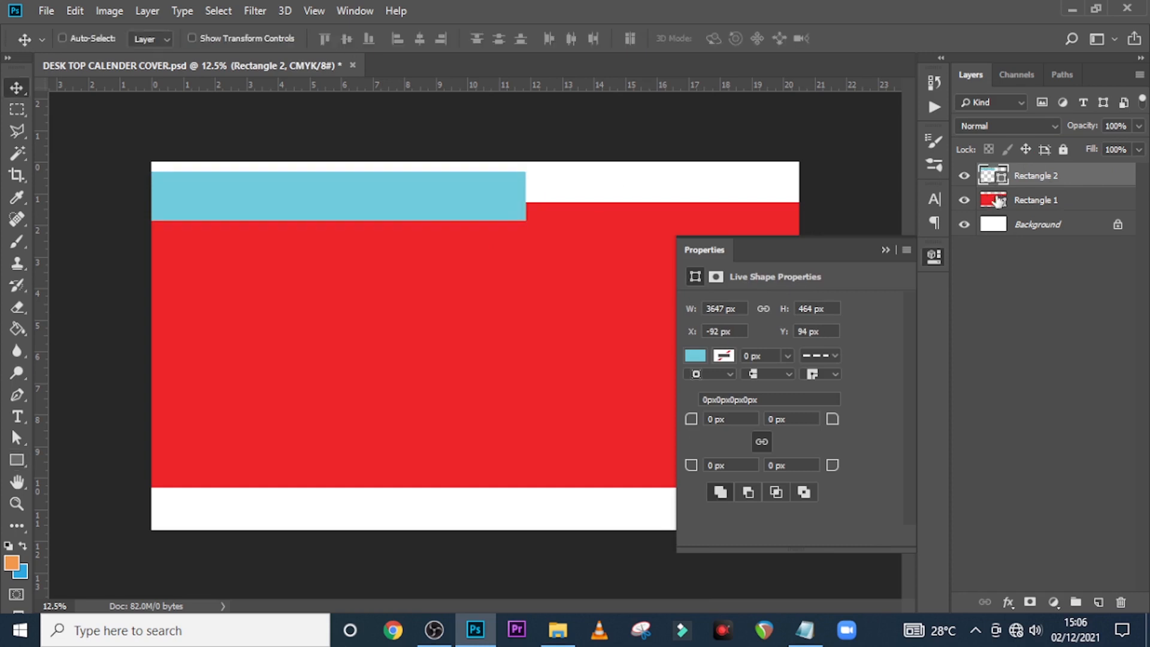
left_click_drag(1034, 182, 1029, 204)
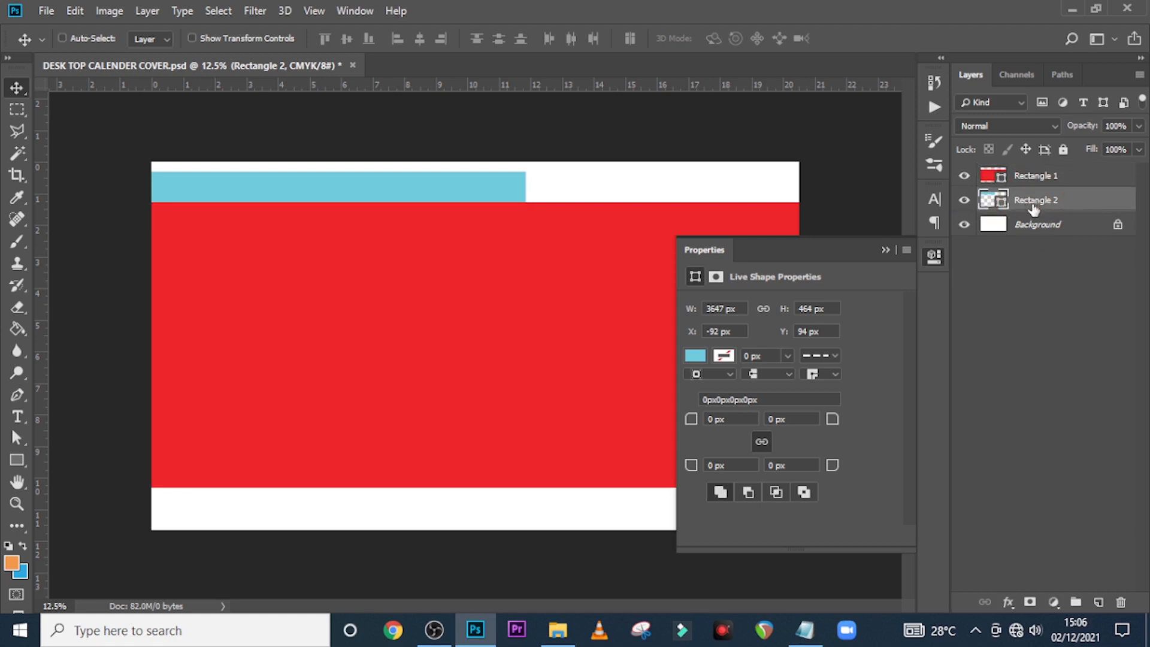
key("ctrl+j")
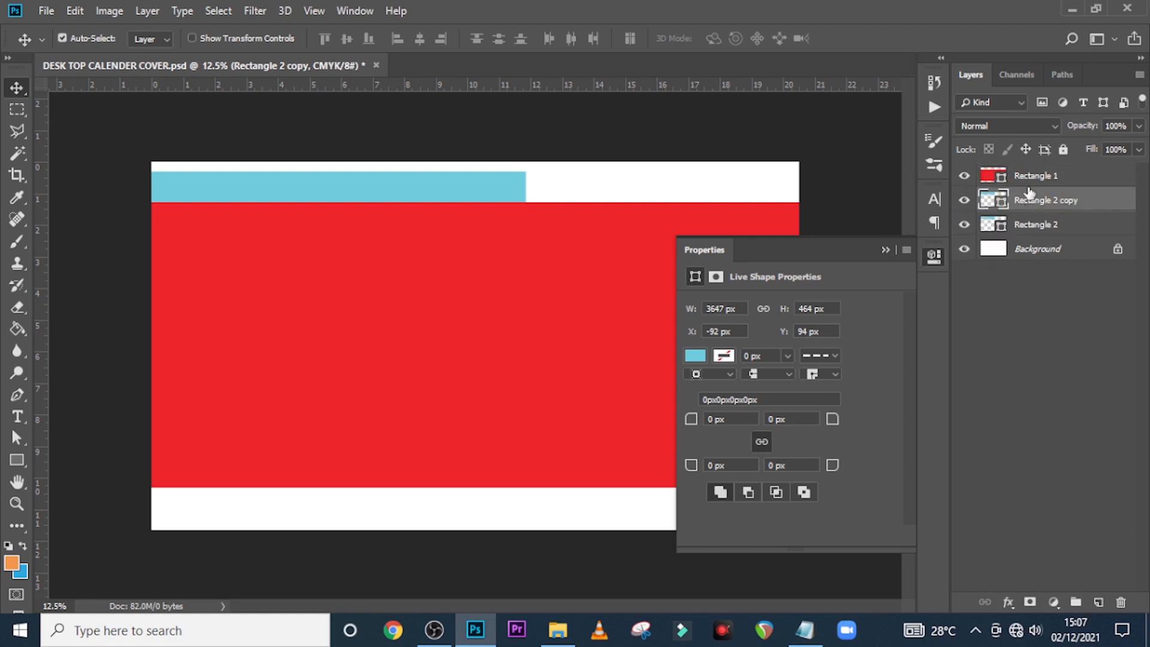
left_click_drag(1029, 194, 1031, 170)
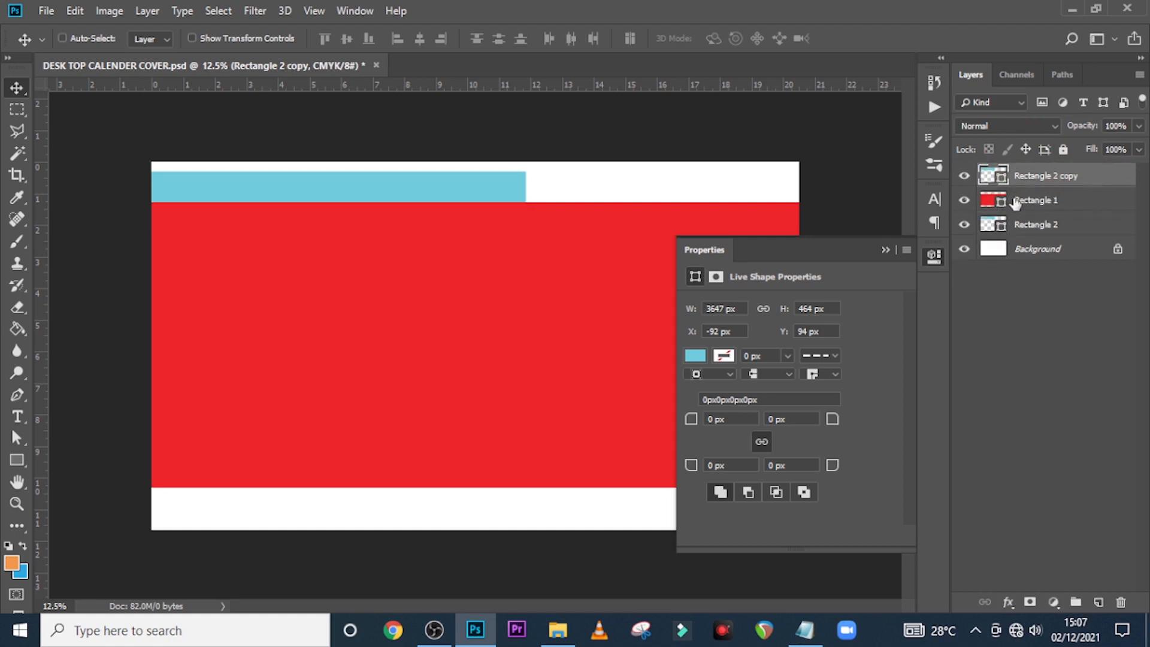
left_click_drag(462, 196, 454, 492)
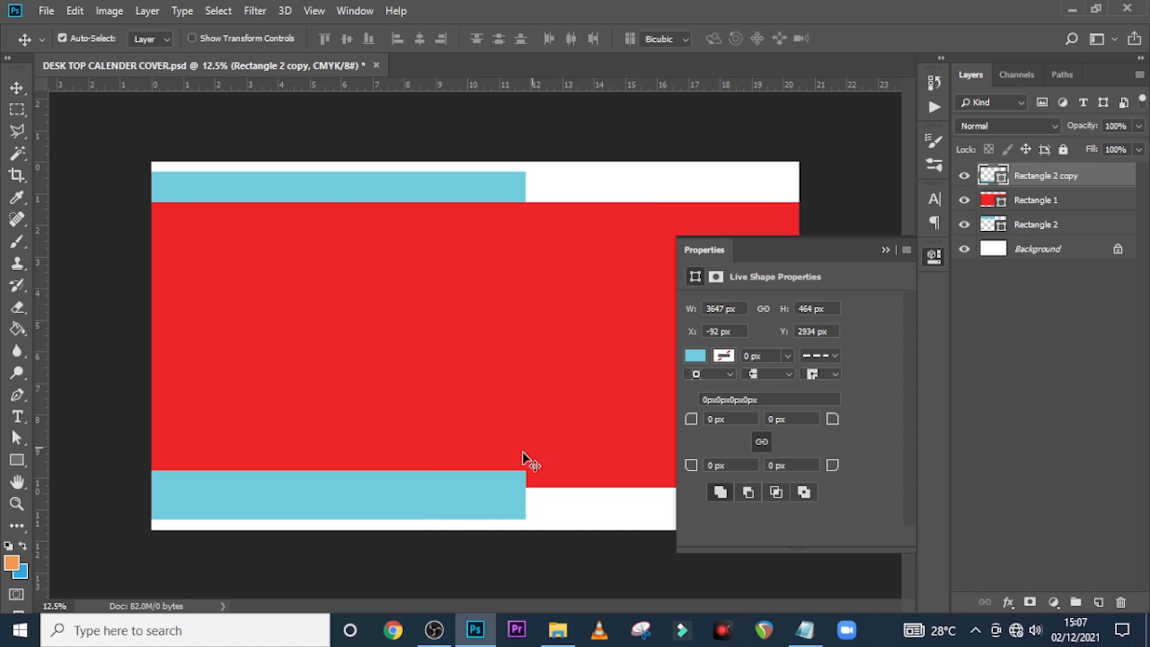
Shrink the bottom bar to about 65% height, stretch it nearly full width, and select Rectangles 1 and 2
key("ctrl+t")
left_click_drag(335, 469, 334, 481)
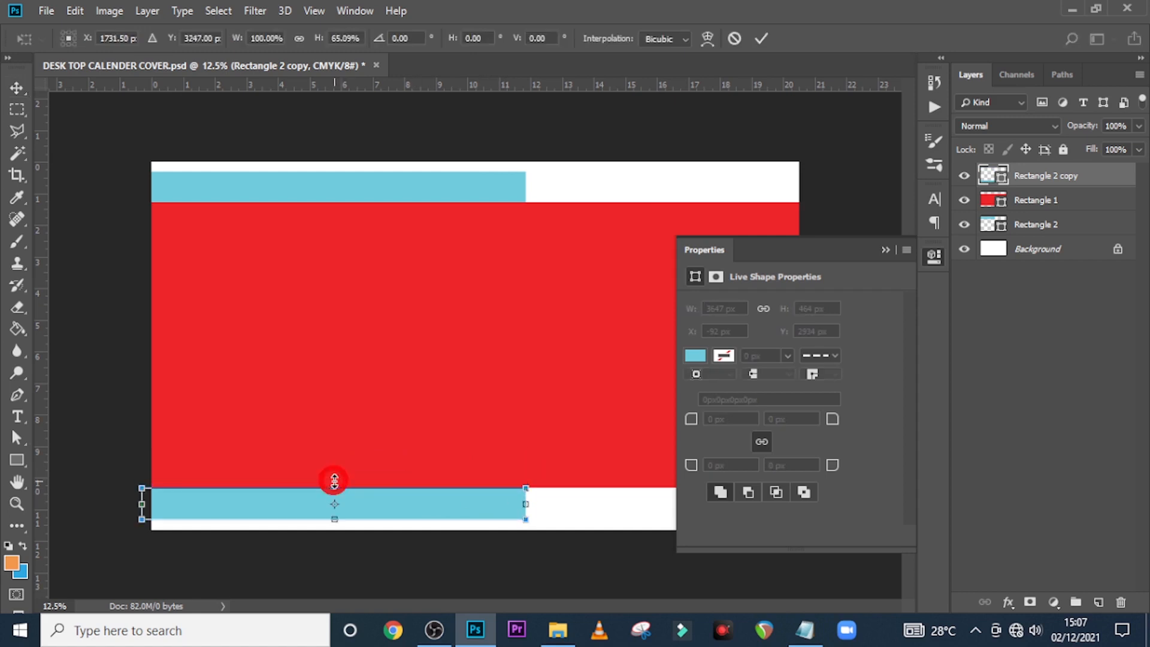
key("Up")
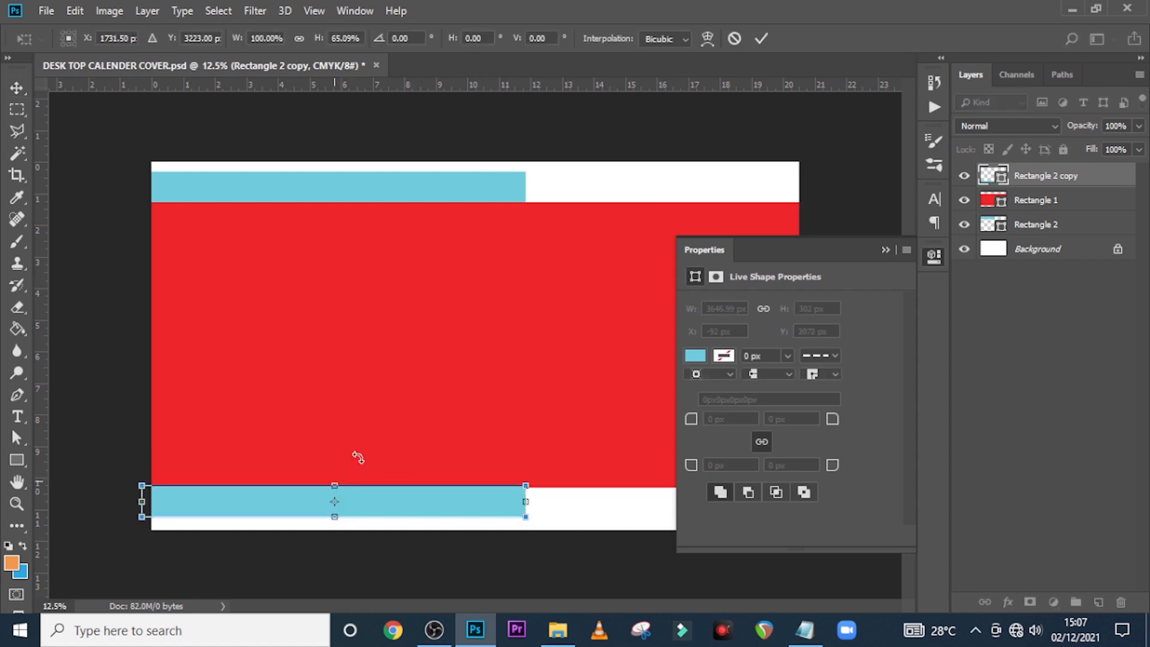
left_click(885, 250)
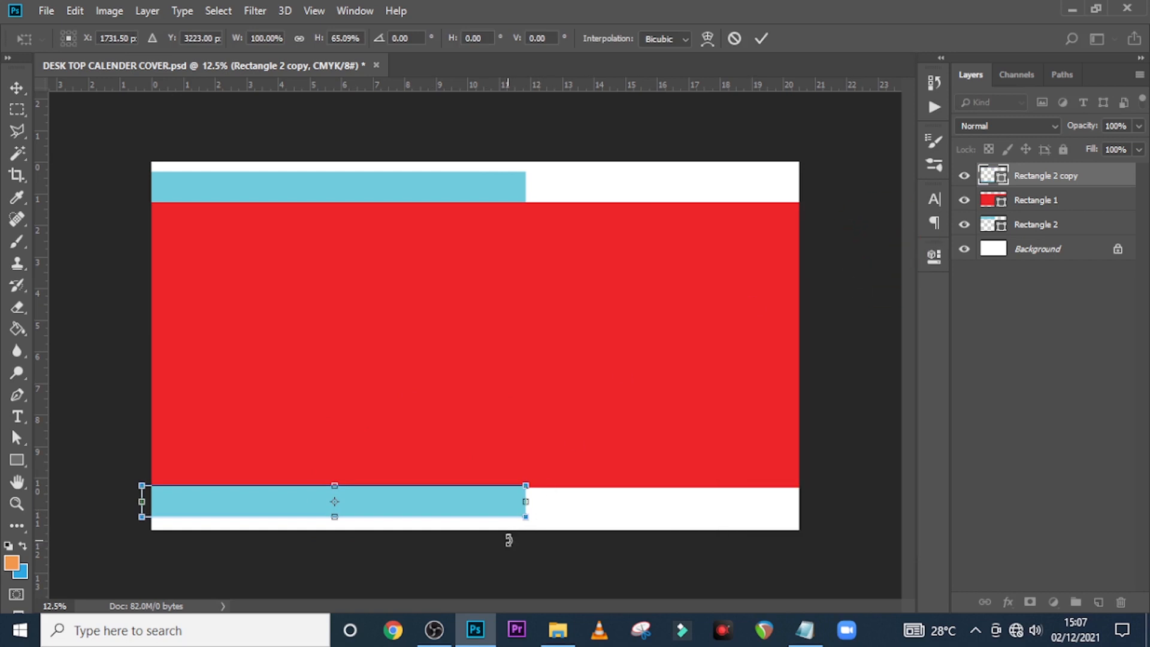
left_click_drag(524, 505, 790, 501)
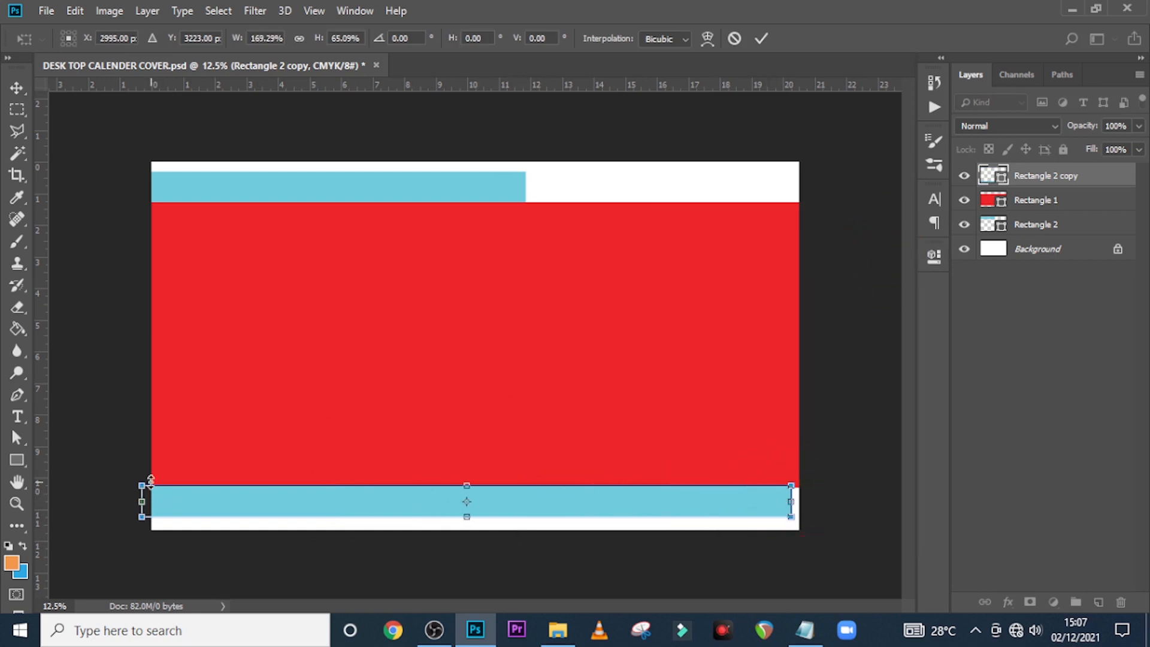
key("Return")
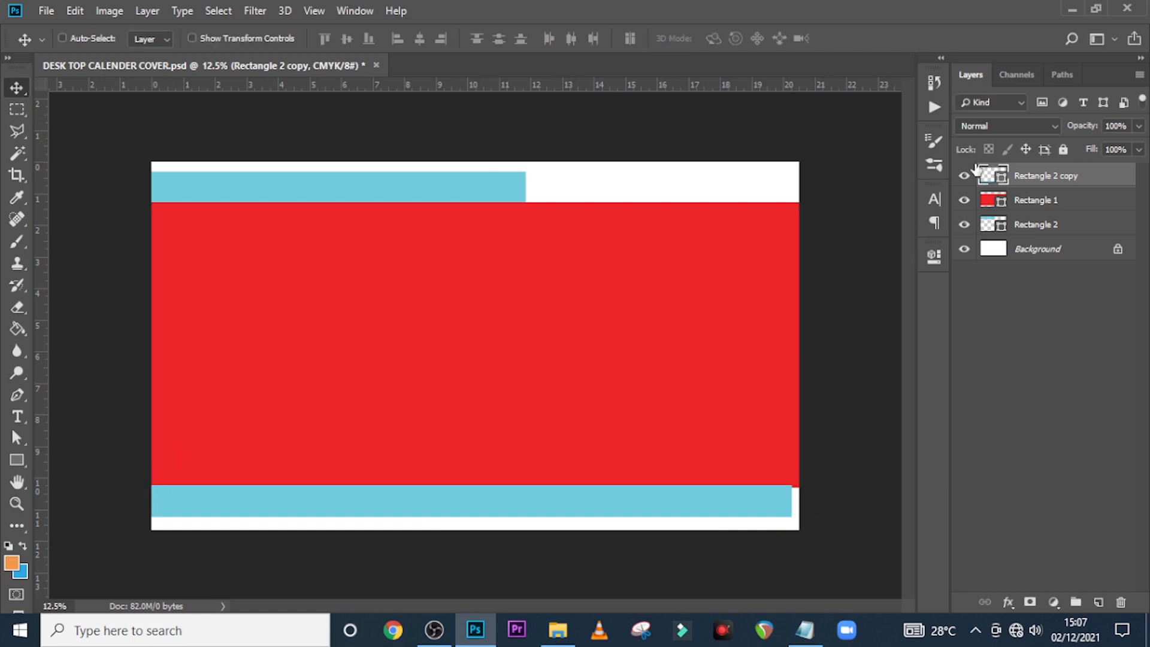
left_click(1030, 202, "shift")
left_click(1028, 227, "shift")
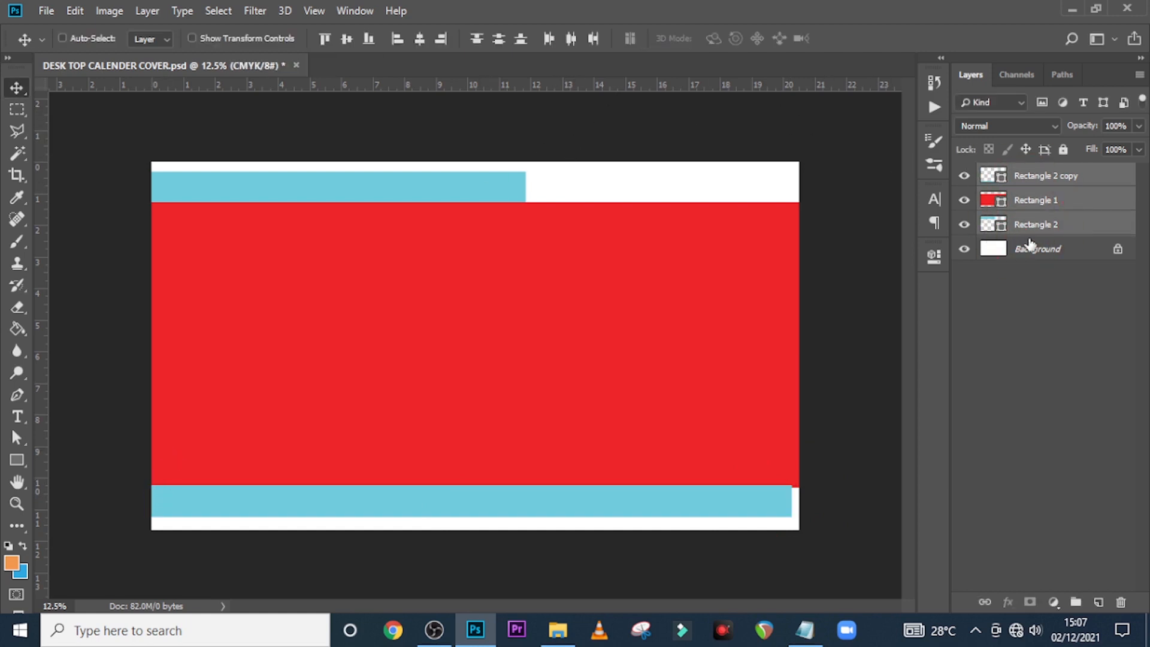
Rotate the red block and blue bars about 56 degrees and shift them left
key("ctrl+t")
left_click_drag(846, 135, 879, 482)
left_click_drag(648, 415, 509, 484)
left_click_drag(790, 478, 774, 535)
left_click_drag(526, 447, 533, 440)
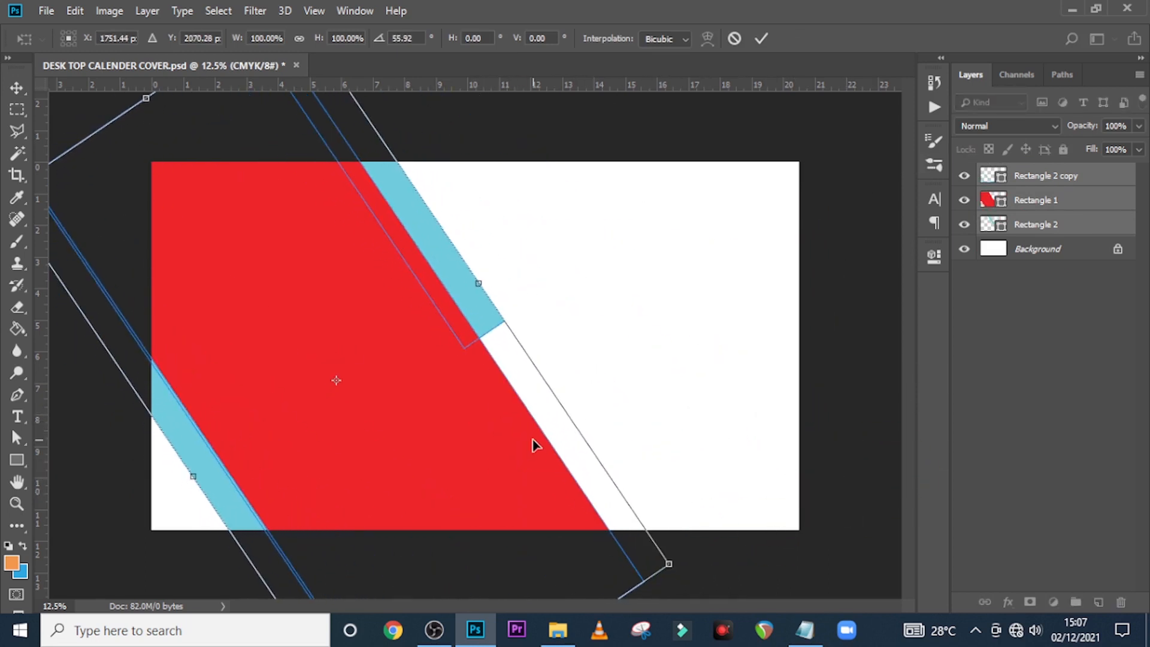
double_click(450, 429)
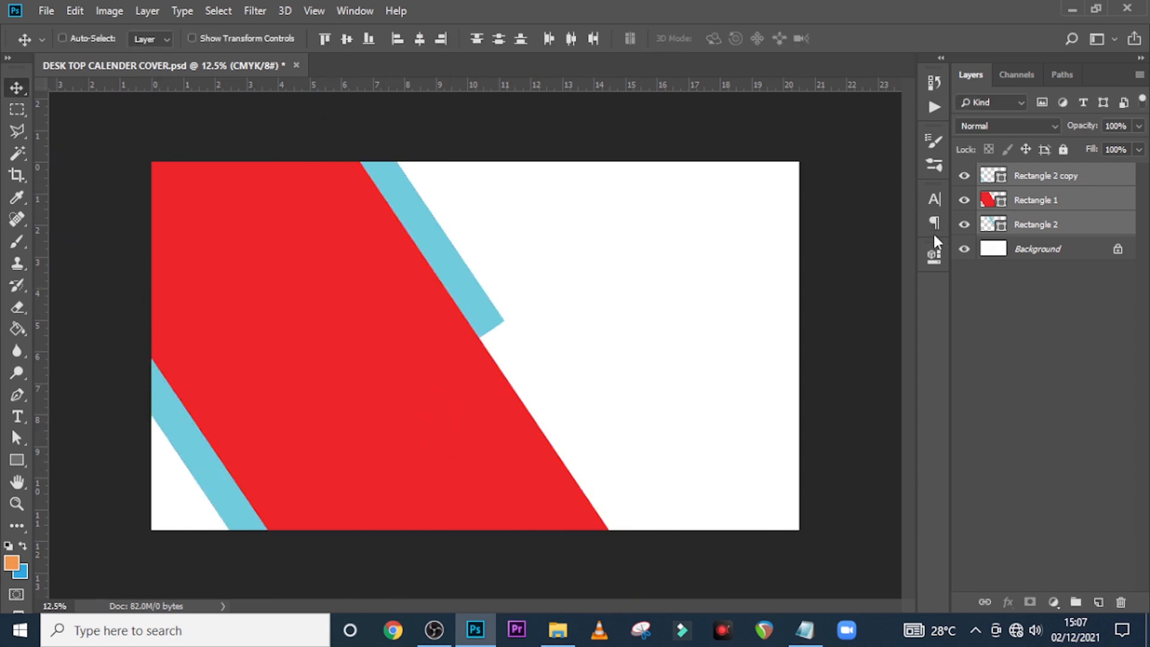
Draw an orange rectangle near the top centre on a new layer beneath the red and blue shapes
left_click(1097, 602)
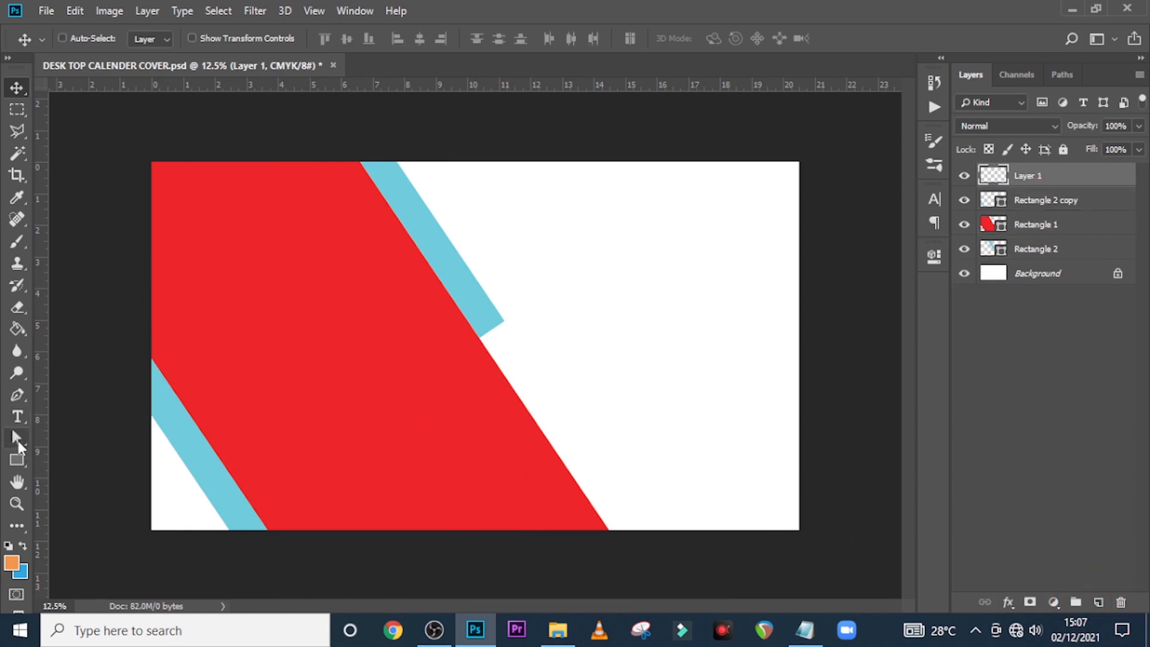
left_click(18, 460)
left_click_drag(349, 131, 599, 365)
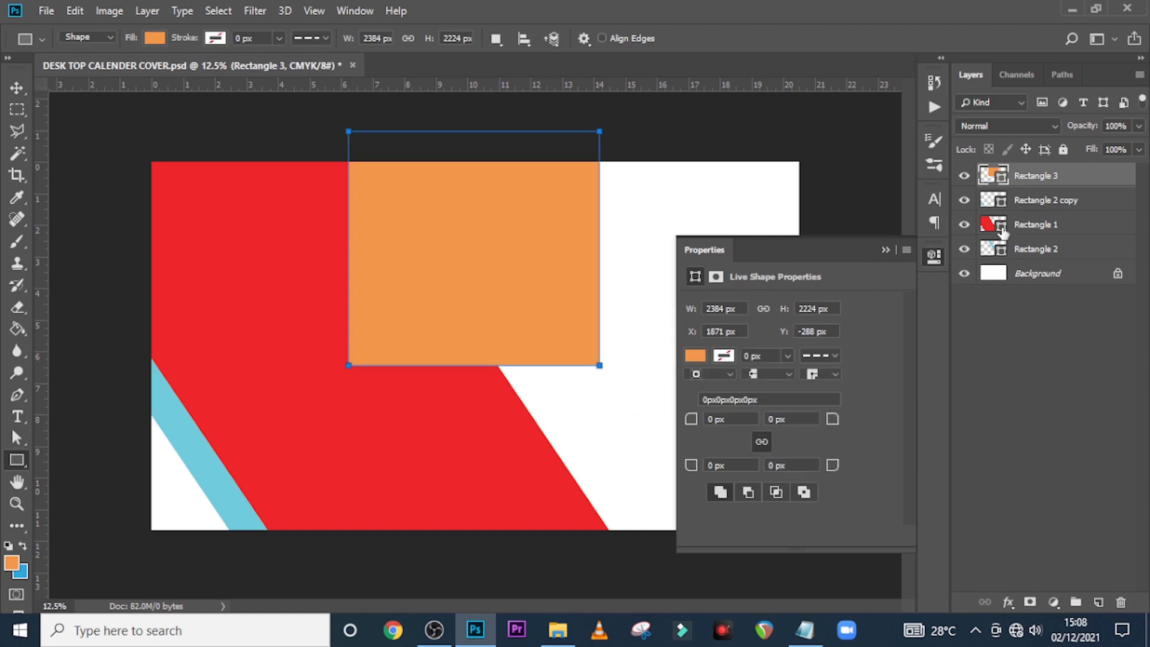
left_click_drag(1089, 188, 1063, 252)
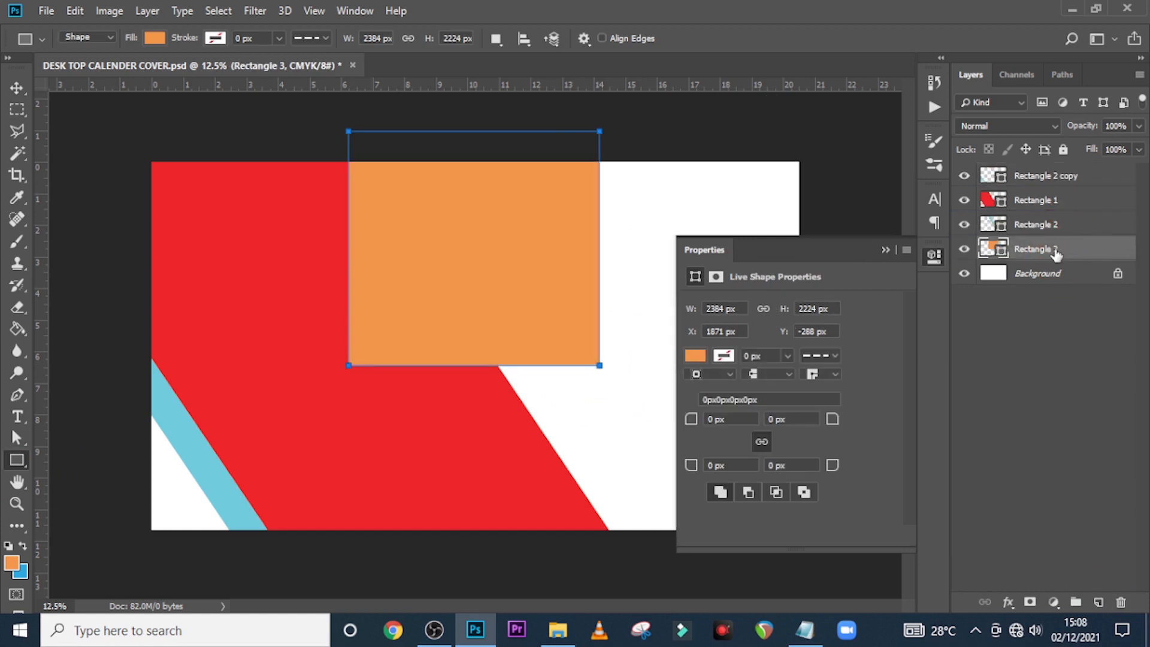
Rotate the orange rectangle to about 52 degrees, move it up-right, then select Rectangle 2
key("ctrl+t")
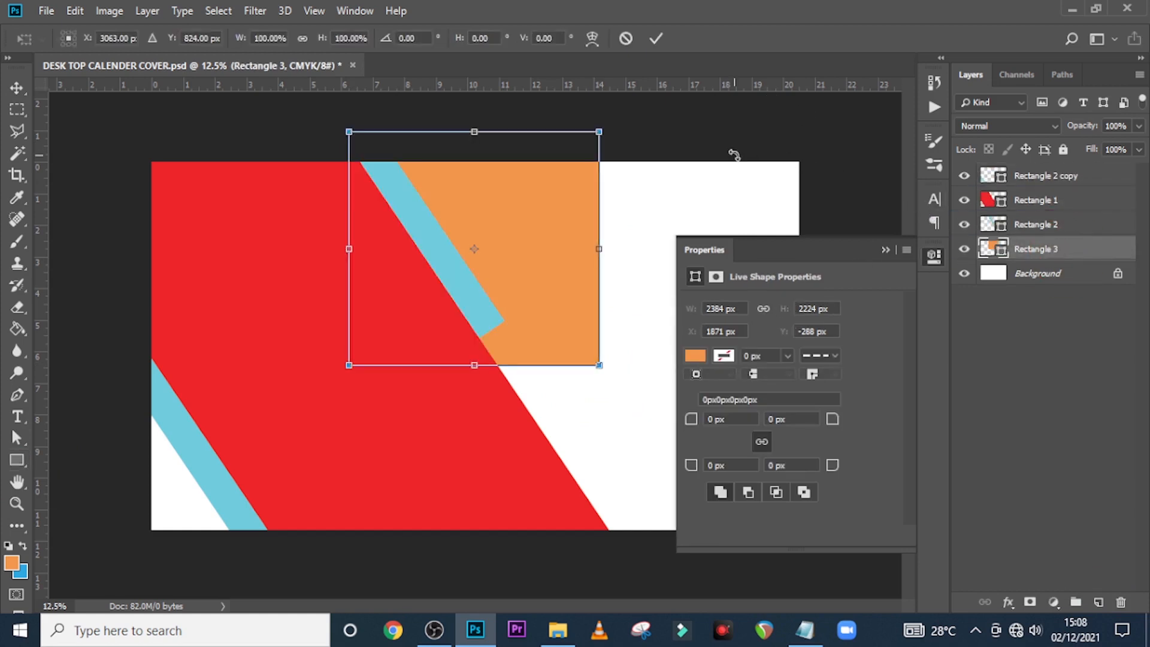
left_click_drag(744, 124, 741, 372)
left_click_drag(483, 316, 440, 226)
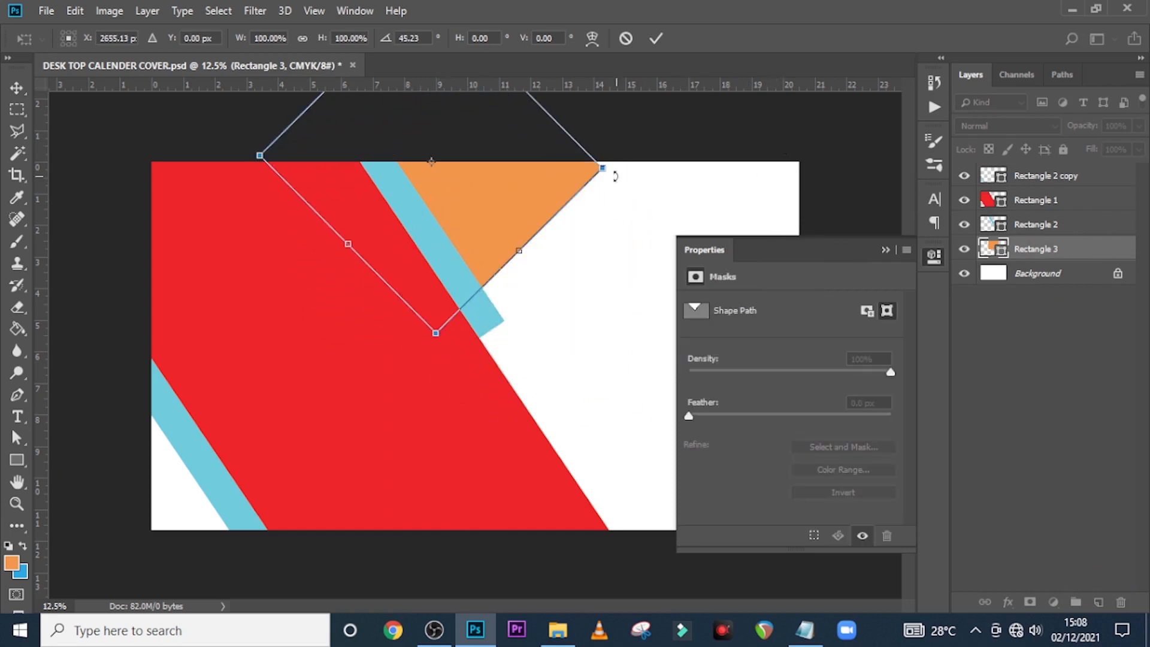
left_click_drag(645, 153, 647, 178)
left_click_drag(527, 215, 540, 190)
key("Return")
left_click(887, 251)
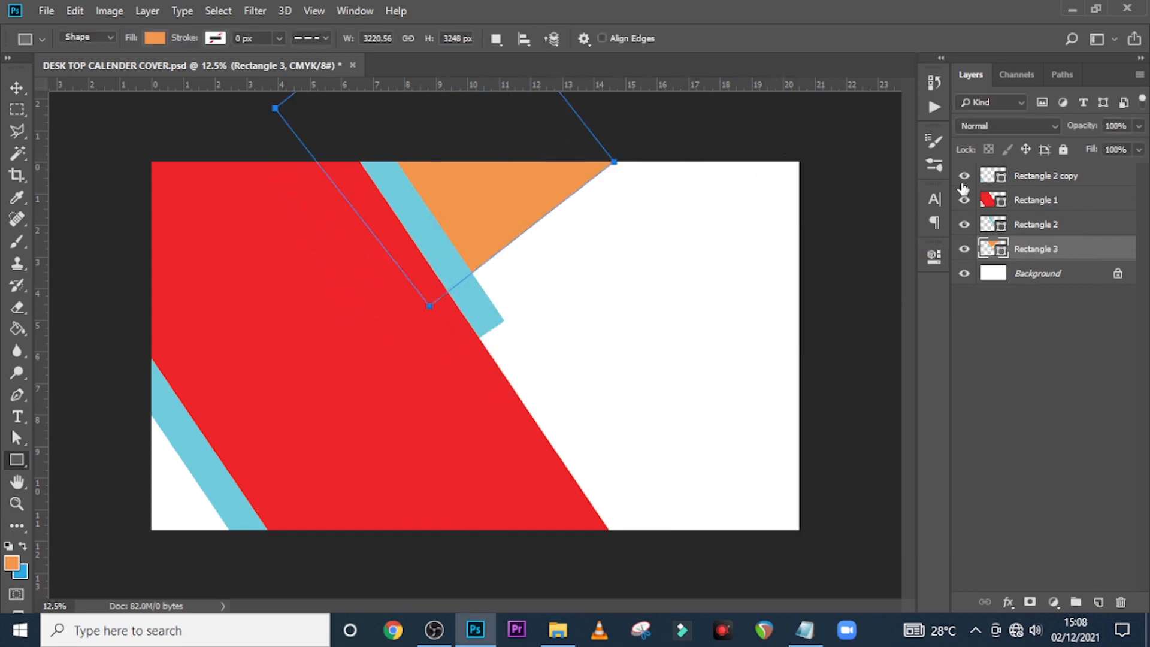
left_click(964, 224)
left_click(963, 225)
left_click(1013, 225)
Warp the Rectangle 2 stripe so its lower edge bends upward
key("ctrl+t")
right_click(402, 291)
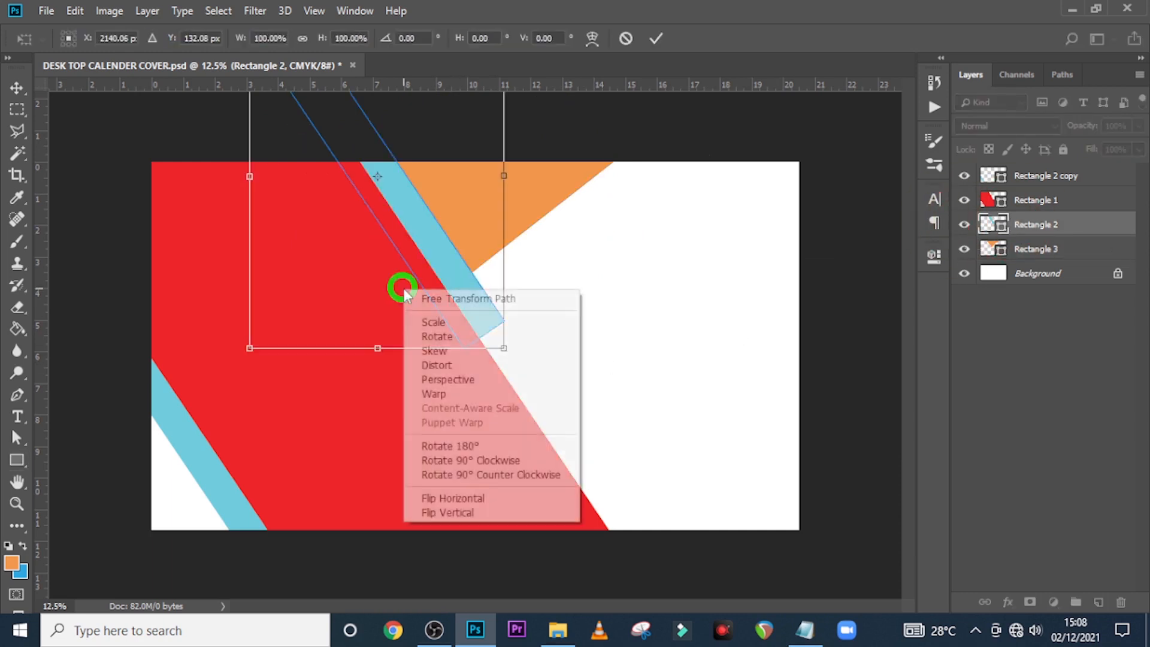
left_click(440, 365)
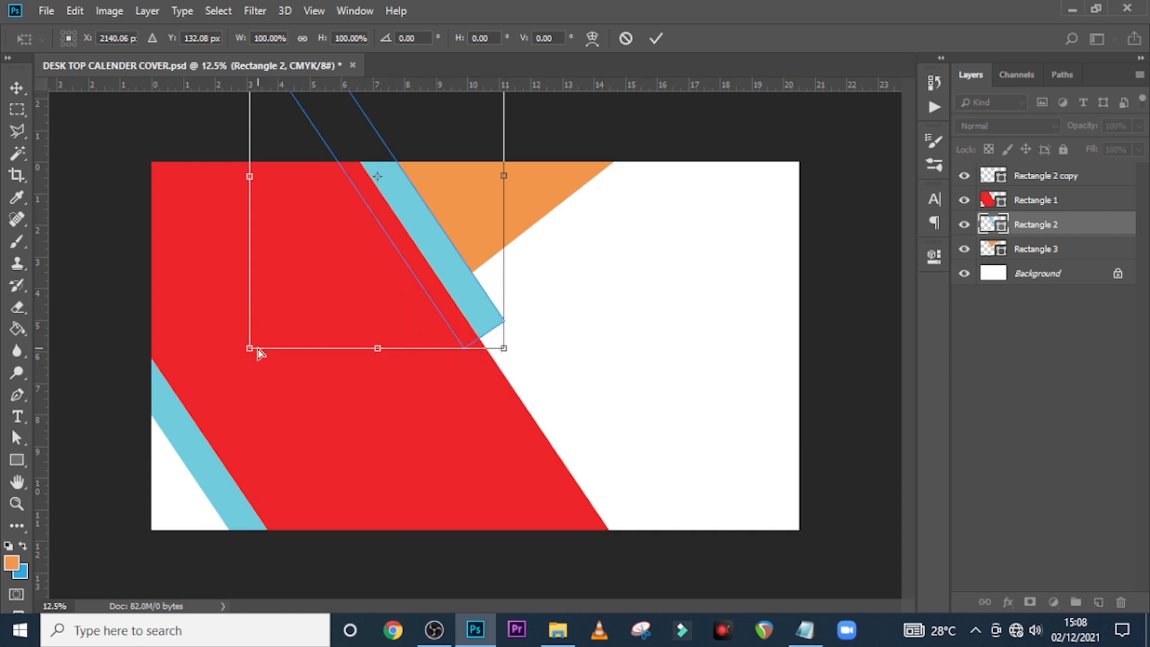
right_click(372, 311)
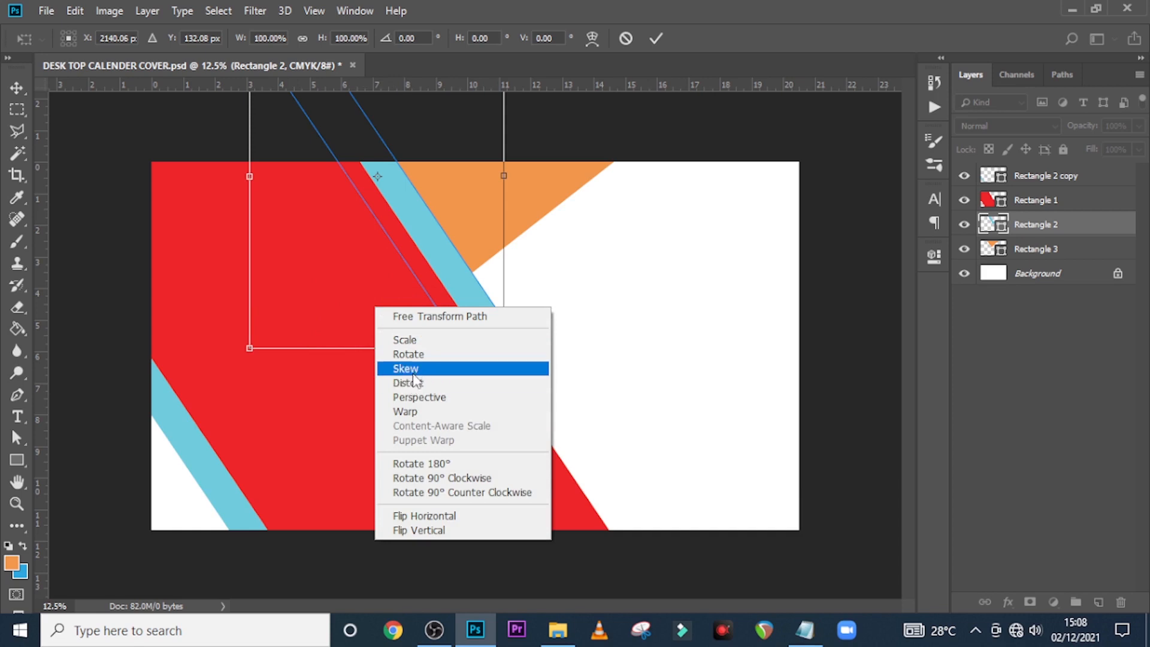
left_click(415, 411)
left_click_drag(418, 347, 382, 277)
key("u")
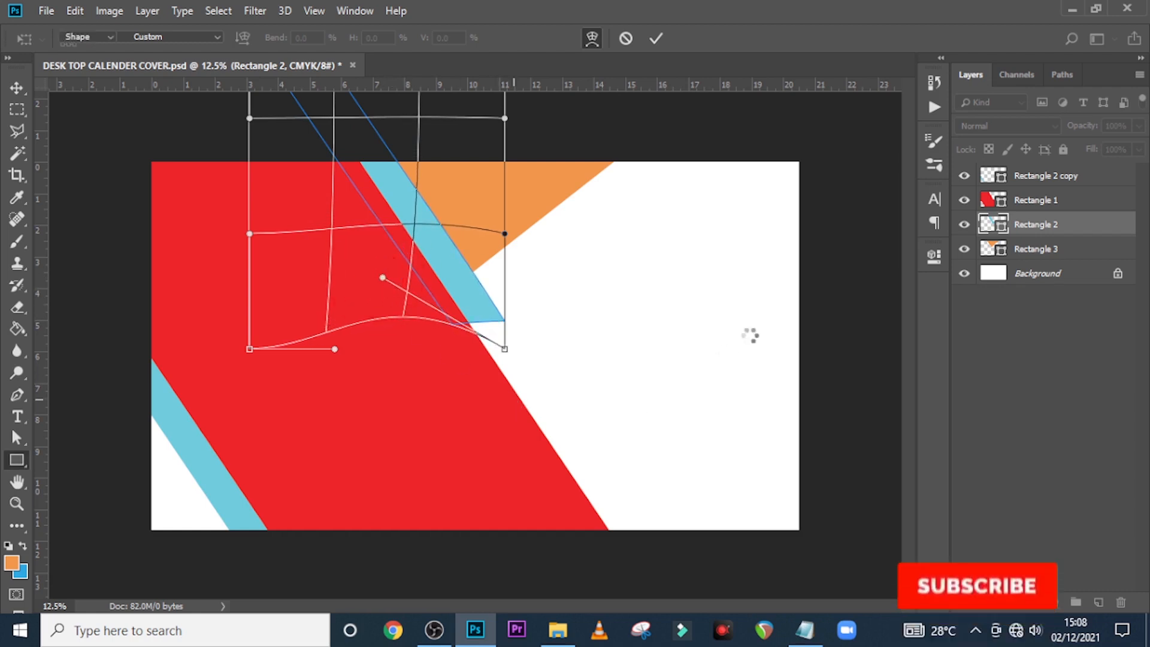
Recolour the orange Rectangle 3 shape dark brown (#643a16)
left_click(991, 276)
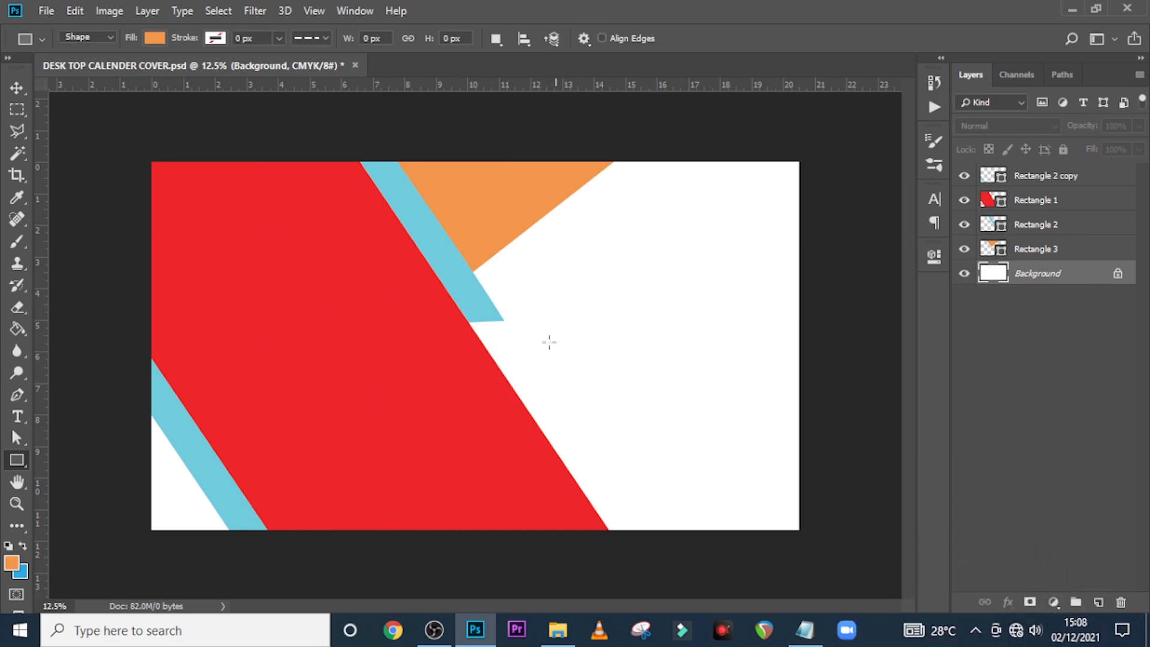
double_click(995, 252)
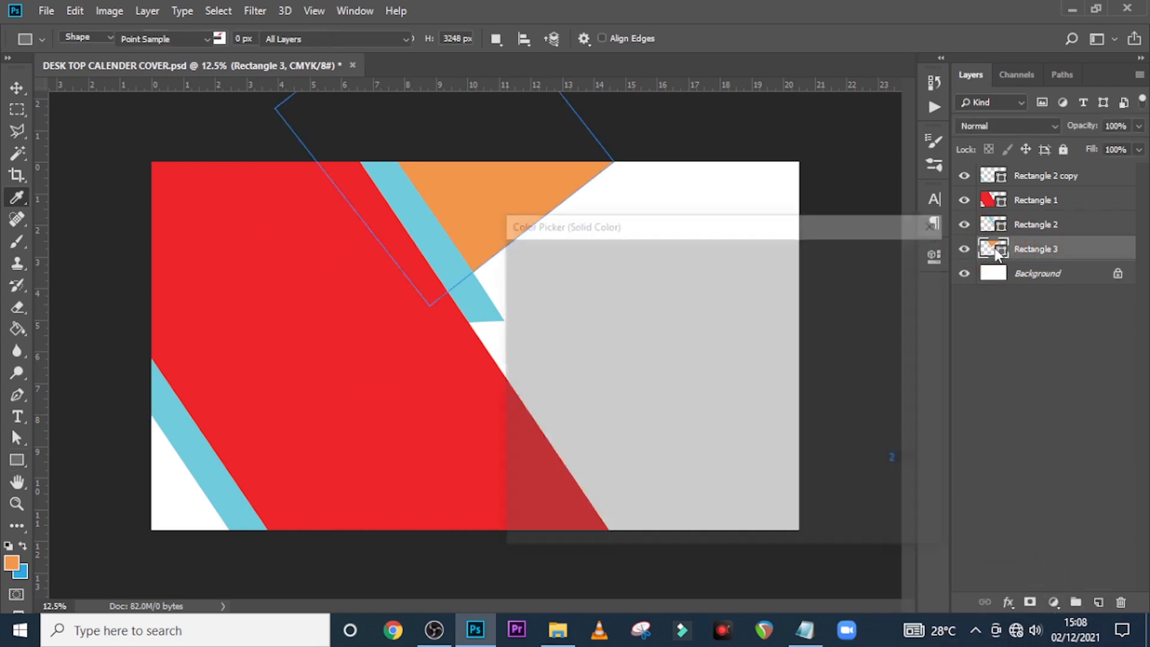
left_click(675, 393)
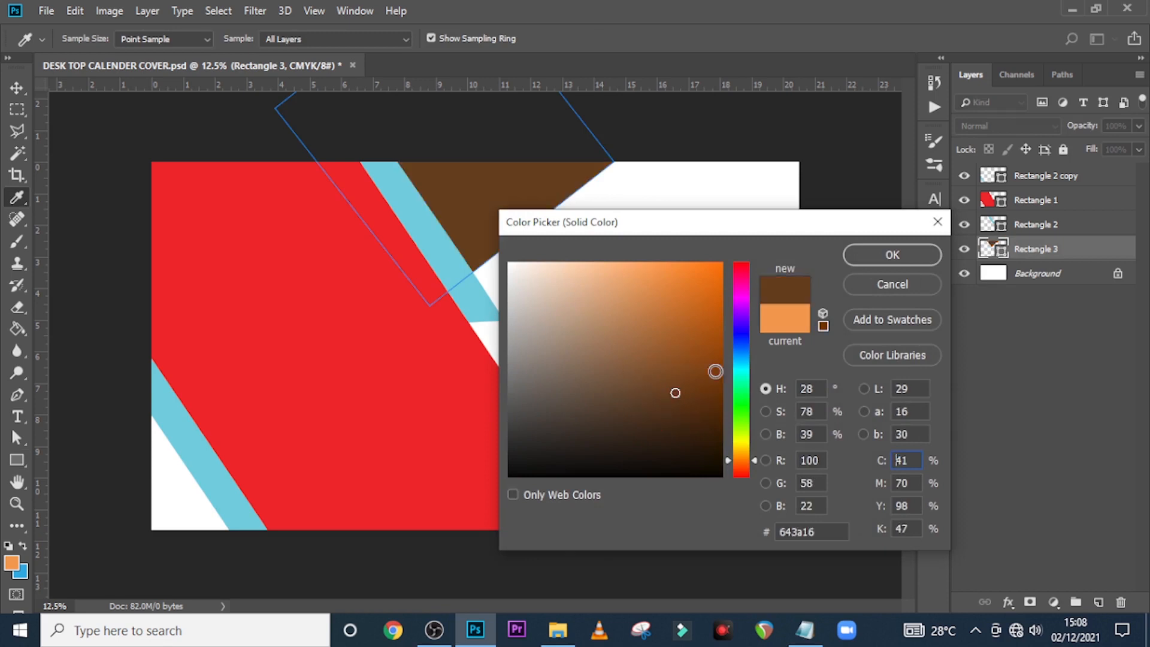
left_click(893, 255)
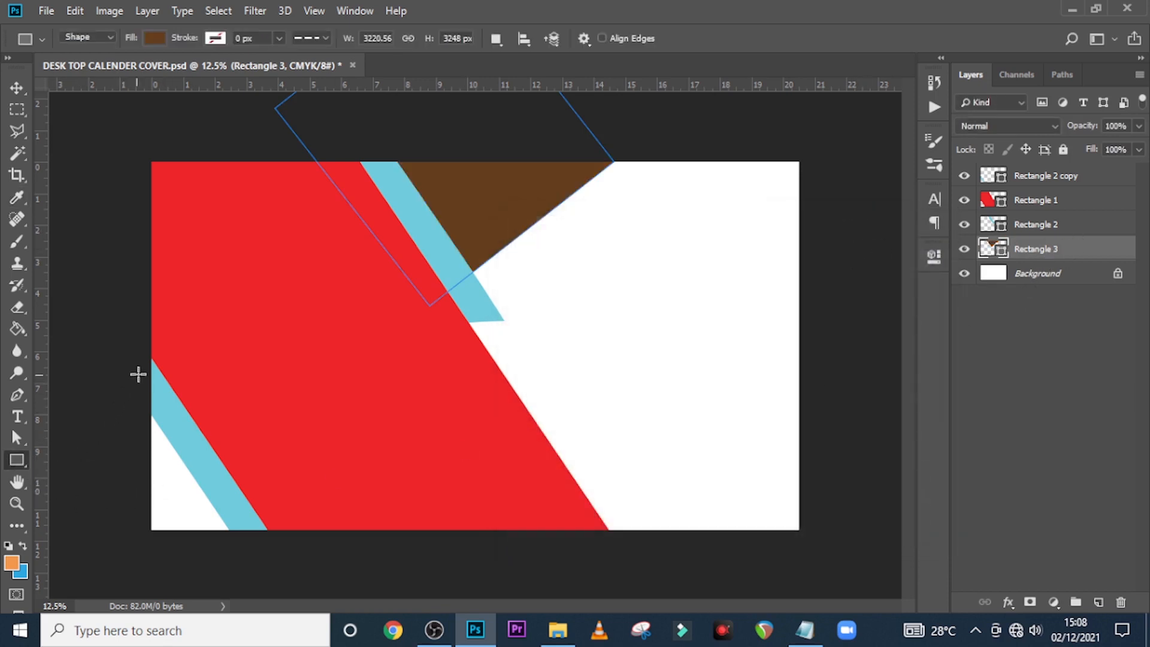
Draw a wide band across the lower canvas, fill it maroon #461109, and add a layer mask
left_click_drag(142, 380, 836, 499)
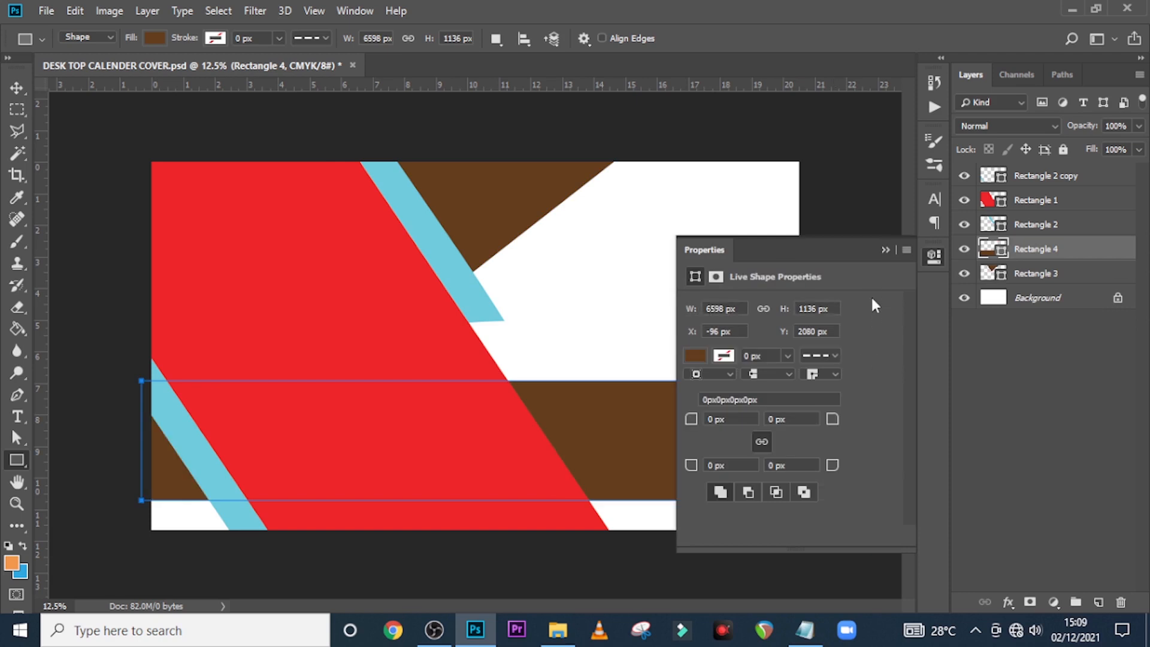
left_click(883, 249)
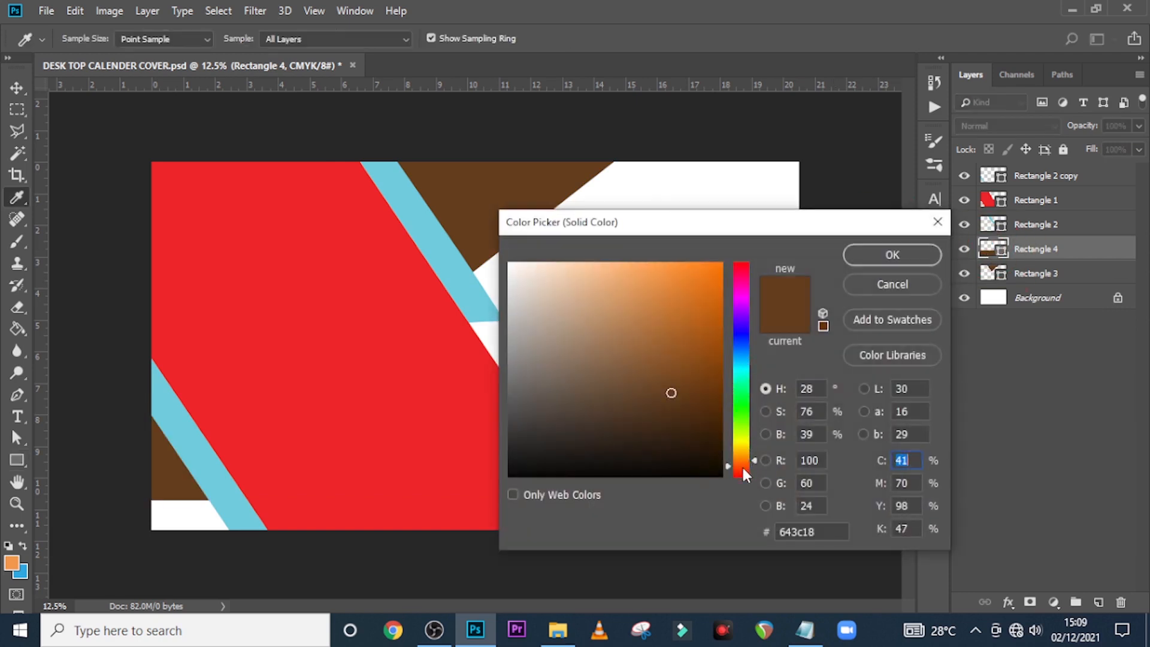
left_click(743, 472)
left_click(696, 418)
left_click(914, 259)
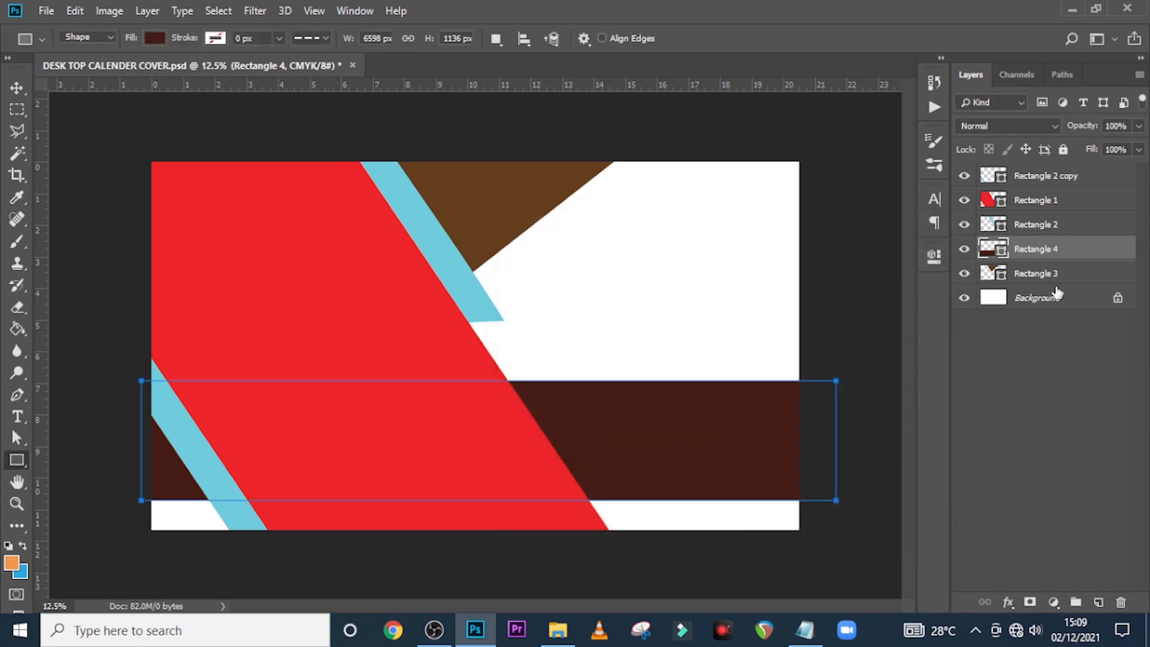
left_click(1030, 602)
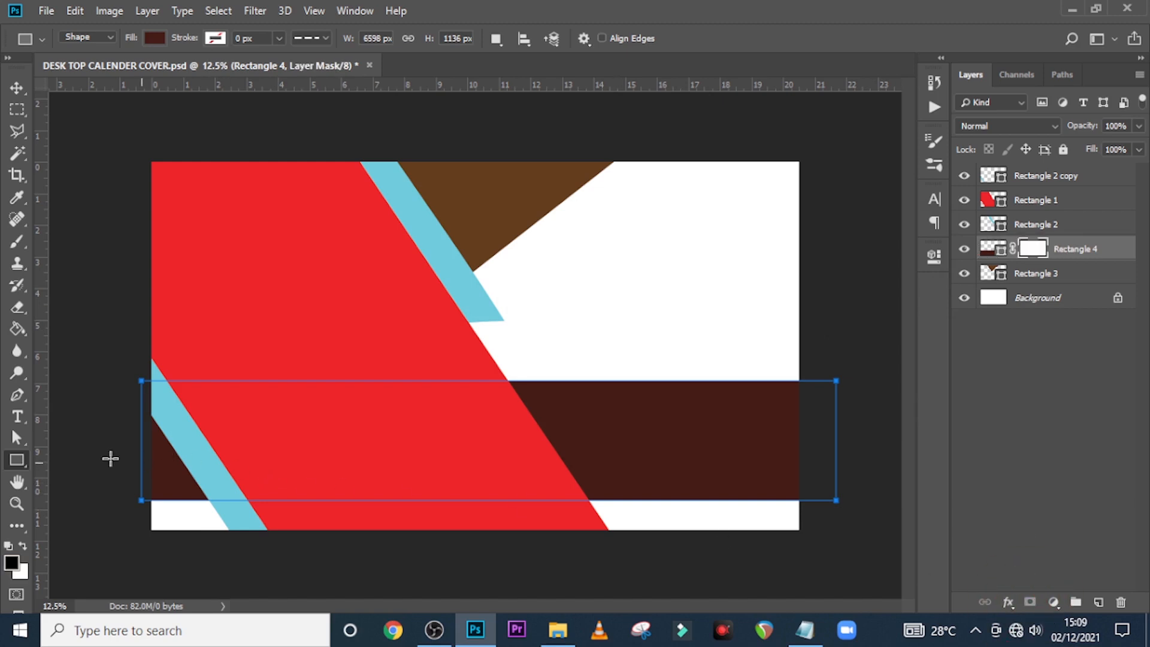
Mask out the band's bottom-left piece with a 1000 px Hard Round brush, then duplicate the band layer
key("b")
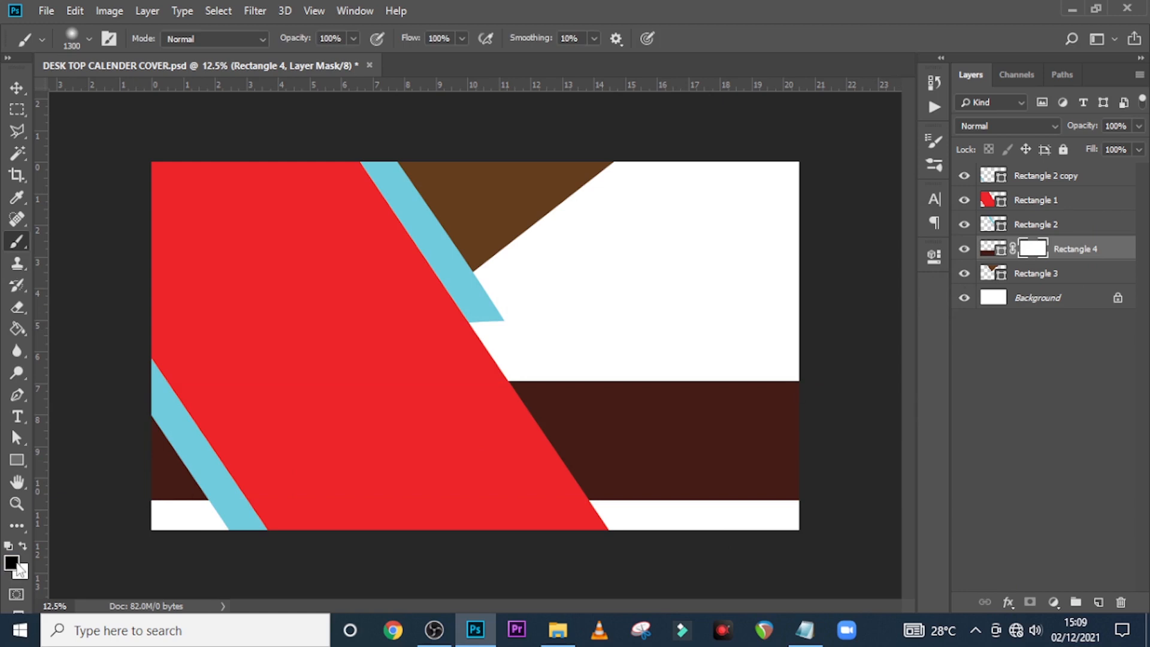
left_click(88, 38)
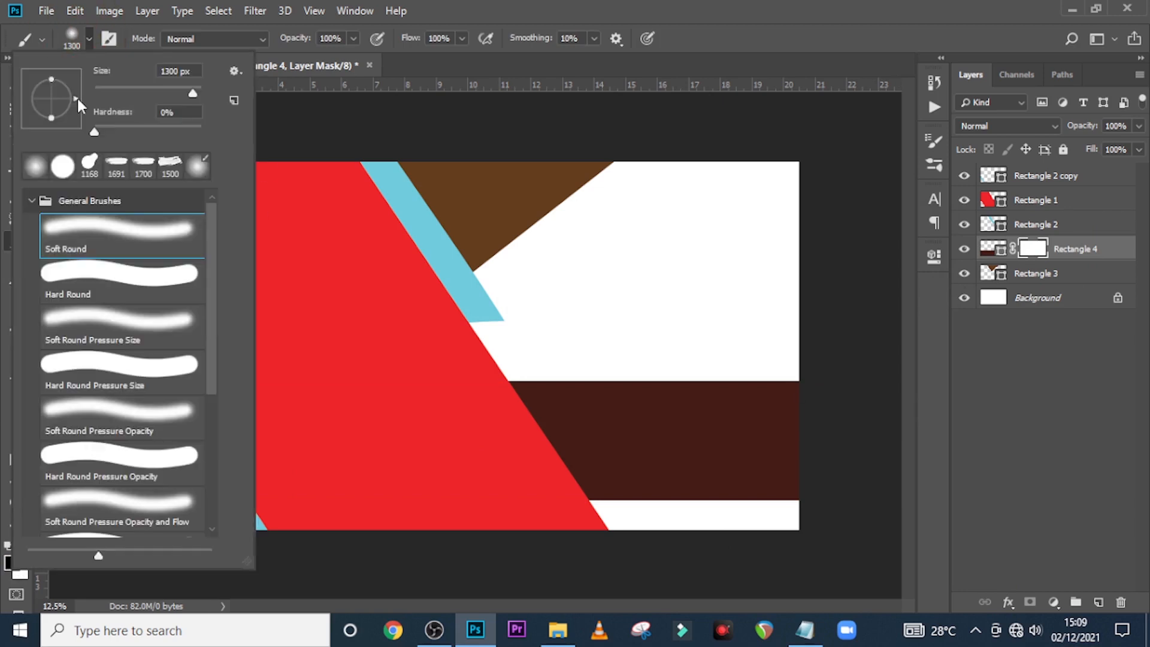
left_click(65, 167)
left_click(473, 11)
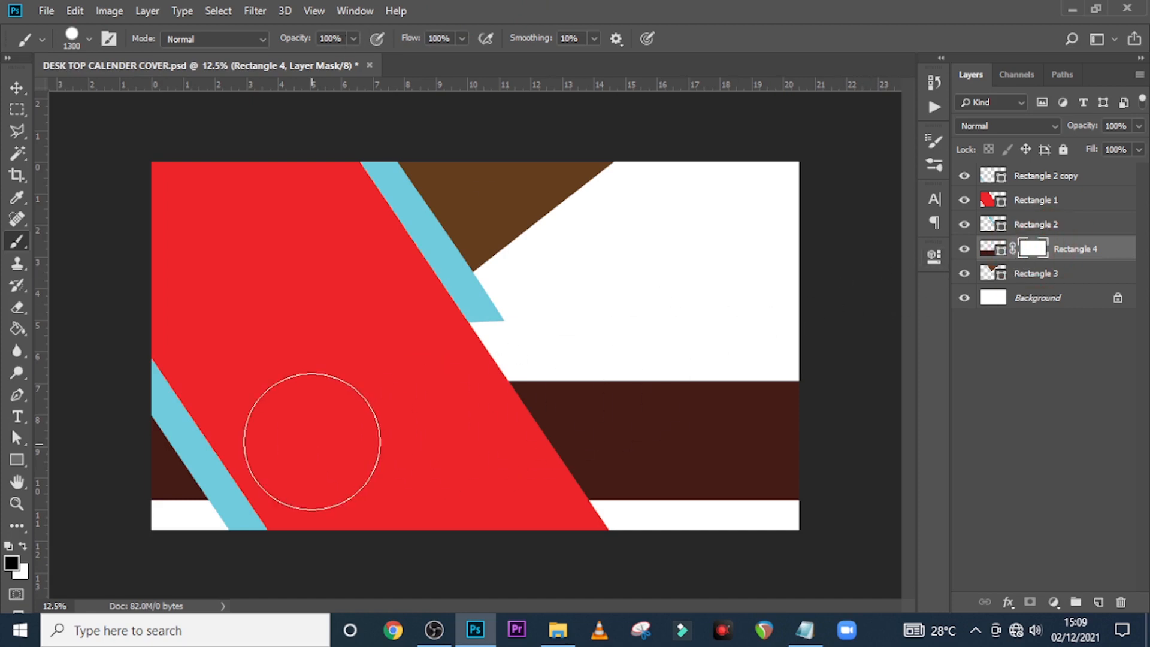
key("bracketleft")
key("bracketleft")
key("bracketleft")
key("bracketleft")
mouse_move(160, 446)
left_mouse_down()
mouse_move(141, 437)
mouse_move(162, 470)
mouse_move(149, 441)
mouse_move(133, 452)
left_mouse_up()
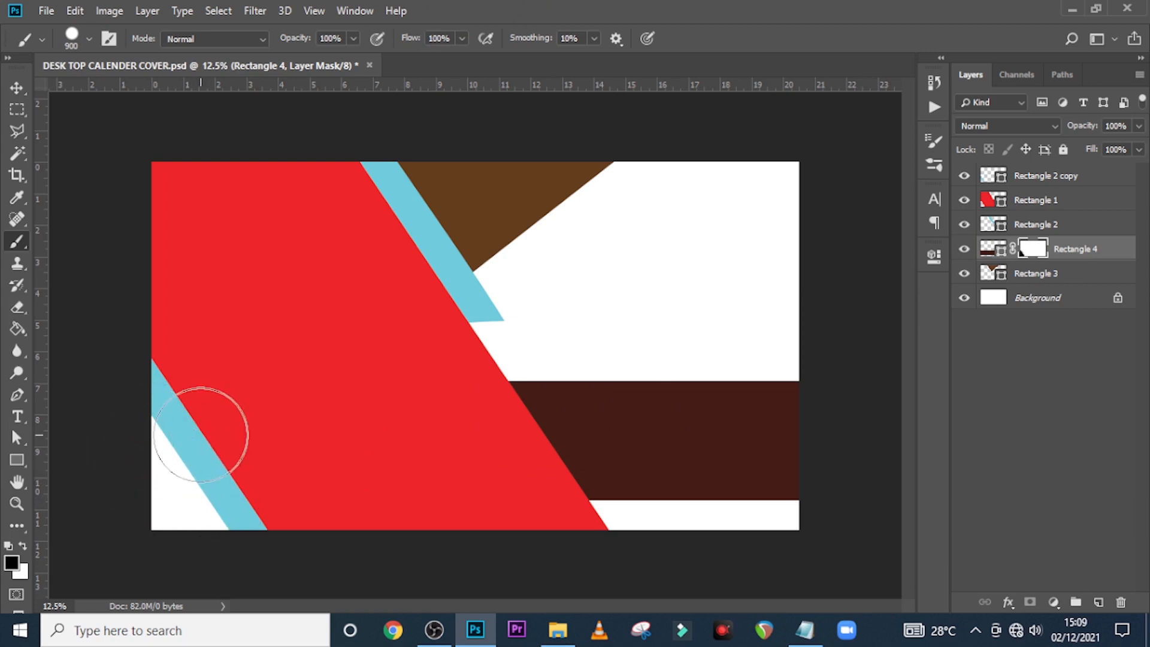
left_click(1090, 250)
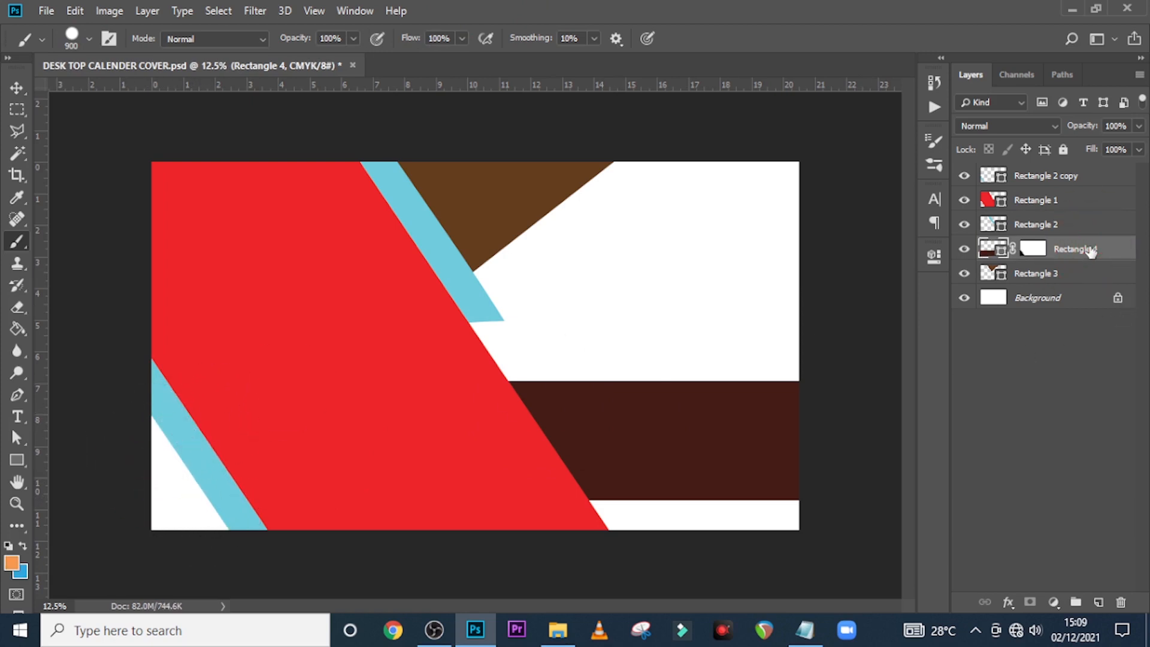
key("ctrl+j")
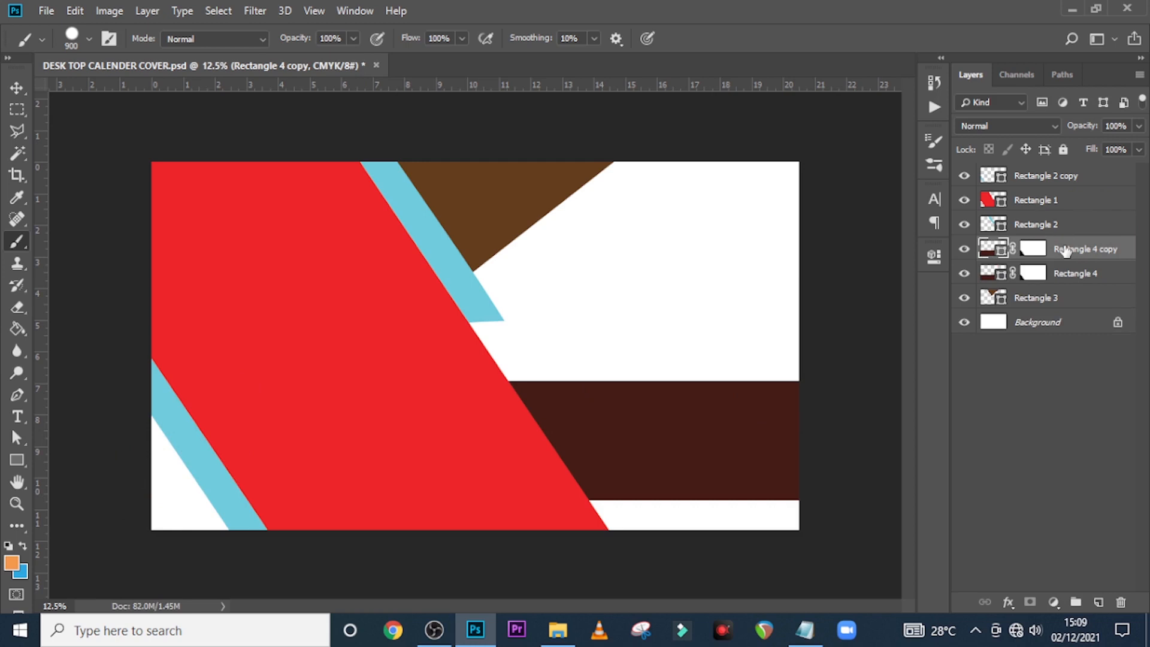
Move the band copy above the red shape and paint white on its mask along the cyan stripe edge with a 400 px brush
left_click_drag(1065, 250, 1069, 203)
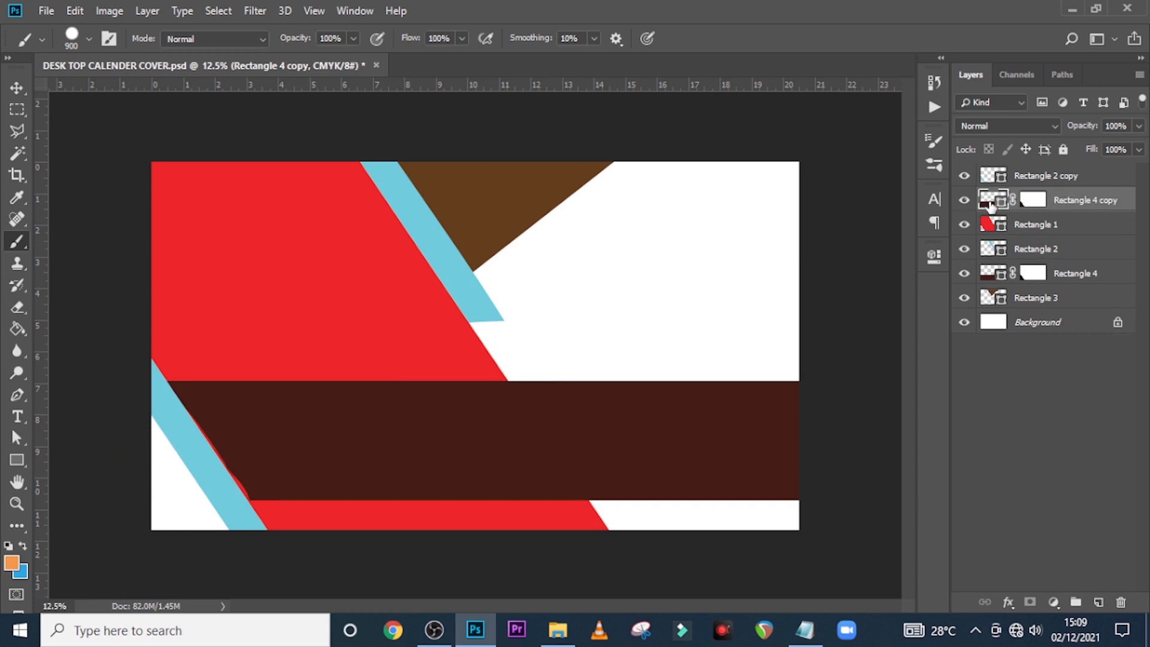
left_click(1035, 202)
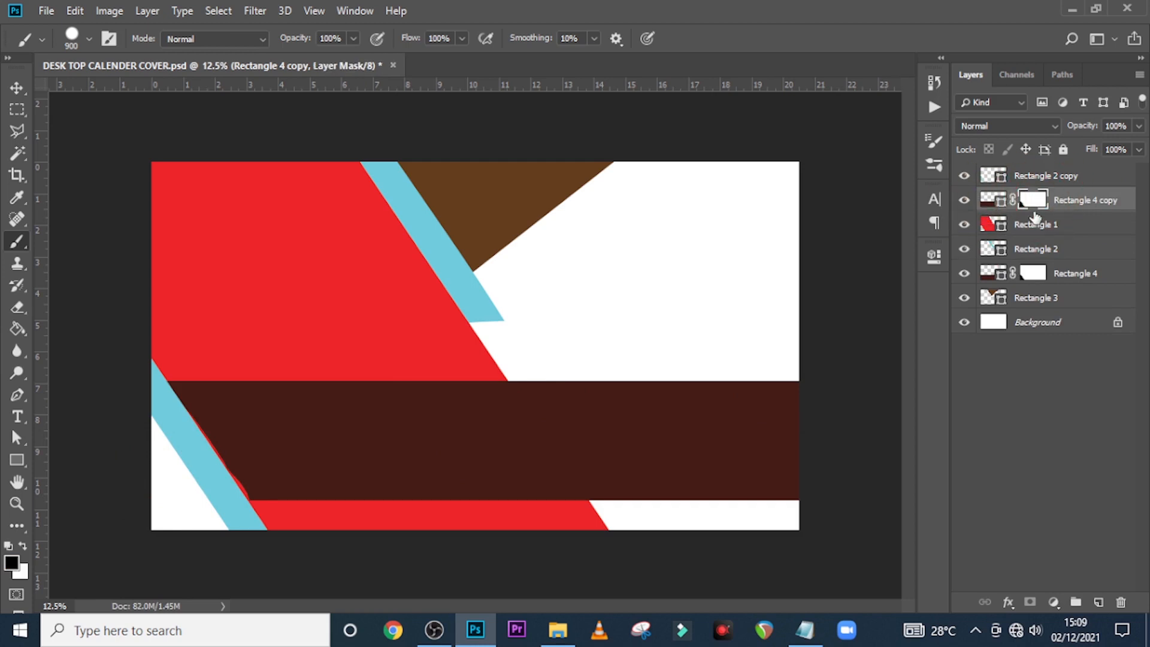
left_click(23, 545)
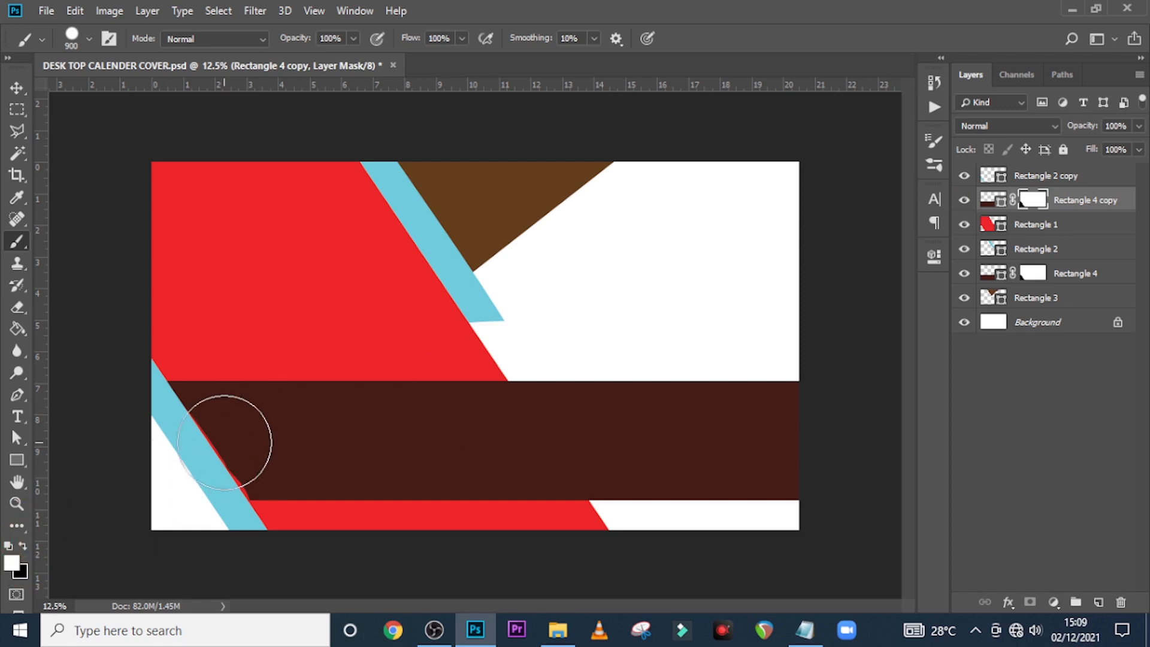
key("bracketleft")
key("bracketleft")
key("bracketleft")
key("bracketleft")
key("bracketleft")
left_click(217, 464)
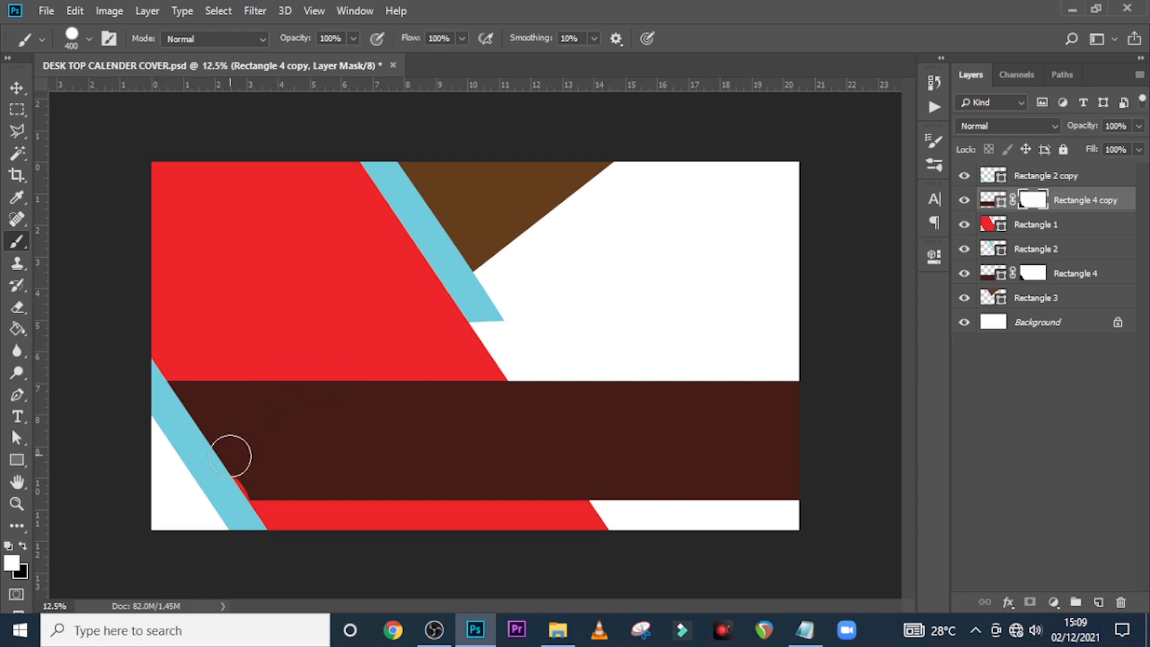
left_click(256, 484)
Recolour the lower cyan stripe orange #f1984a and sample the red and orange as painting colours
double_click(992, 176)
type("f")
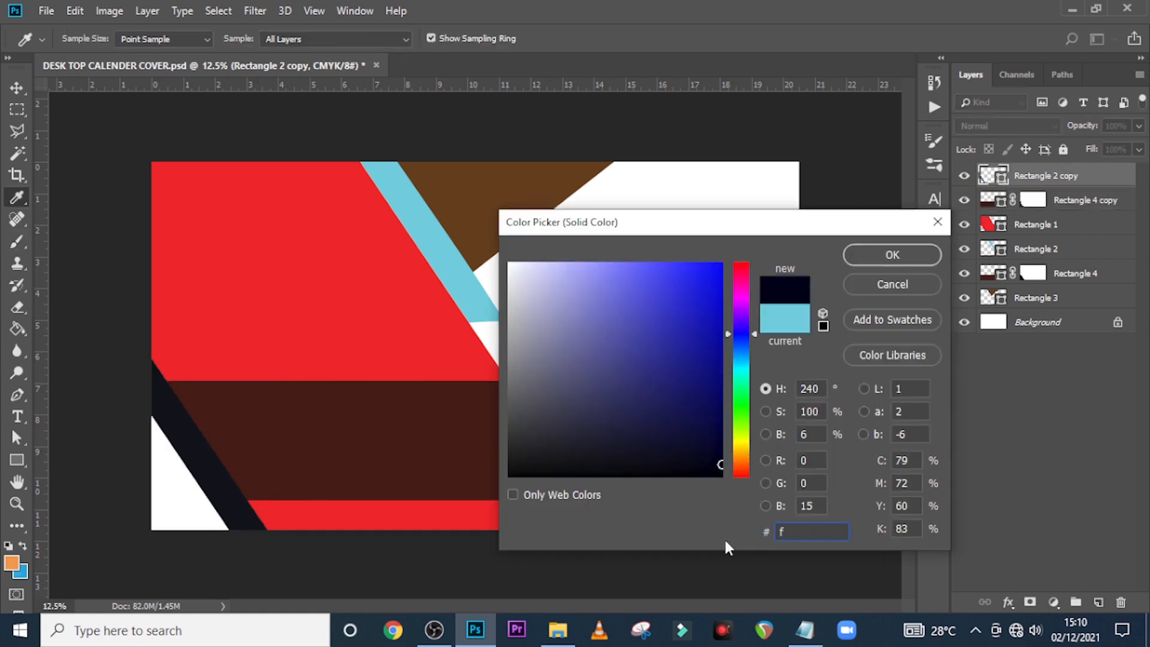
type("198")
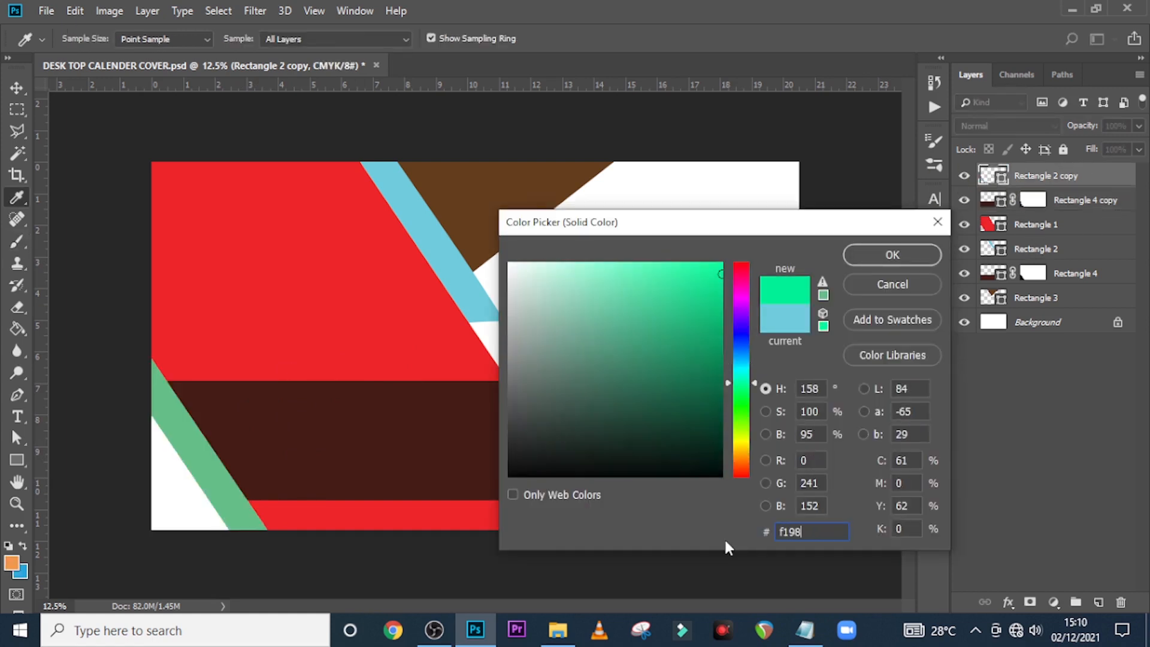
type("4a")
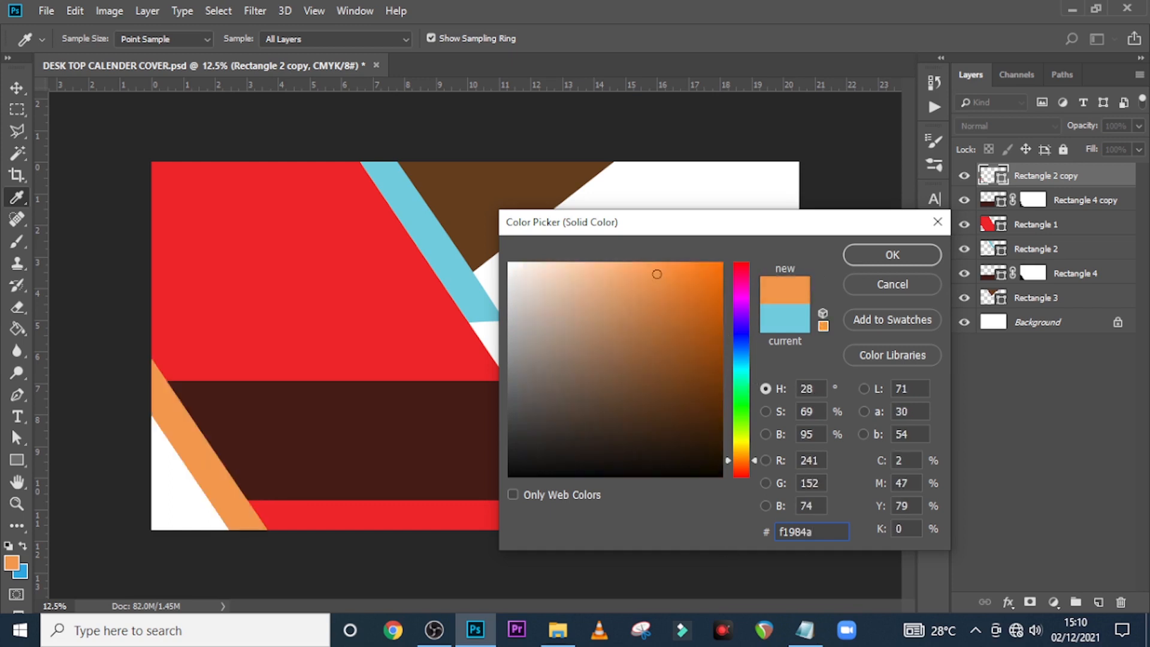
left_click(894, 254)
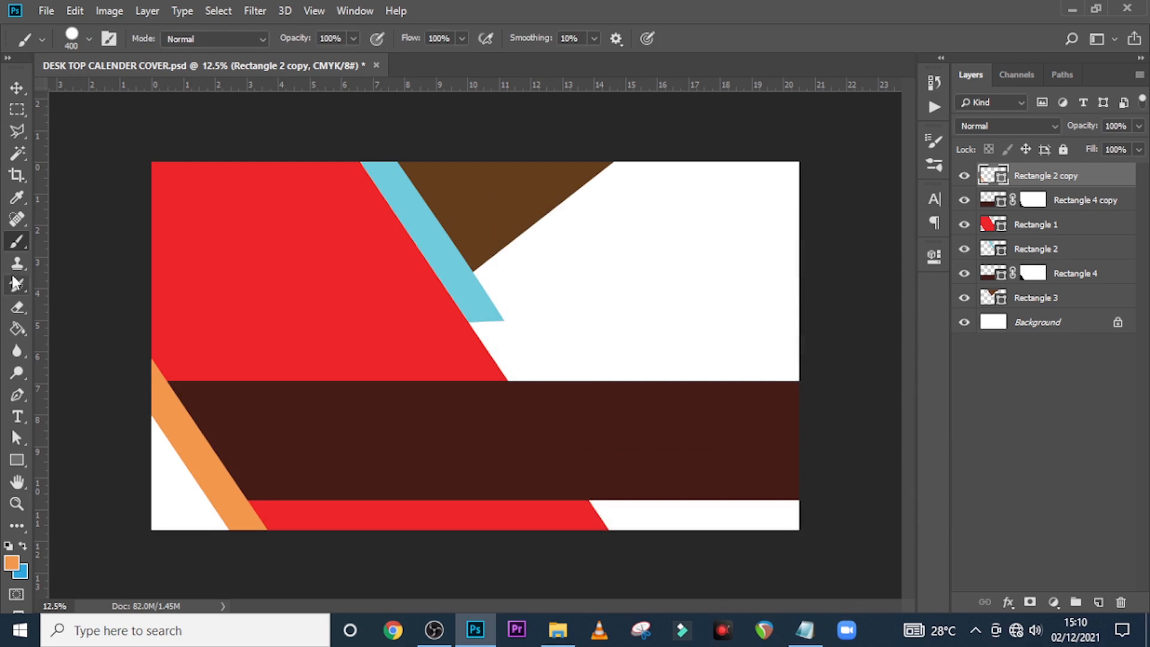
left_click(23, 238)
left_click(187, 423)
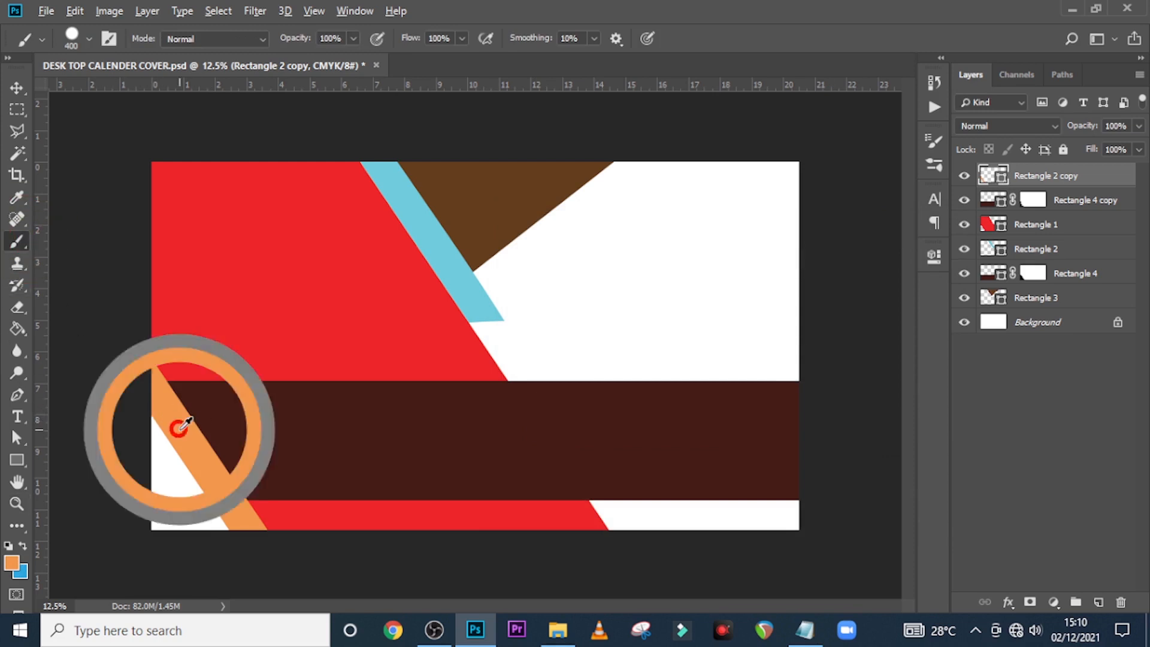
left_click(233, 290, "alt")
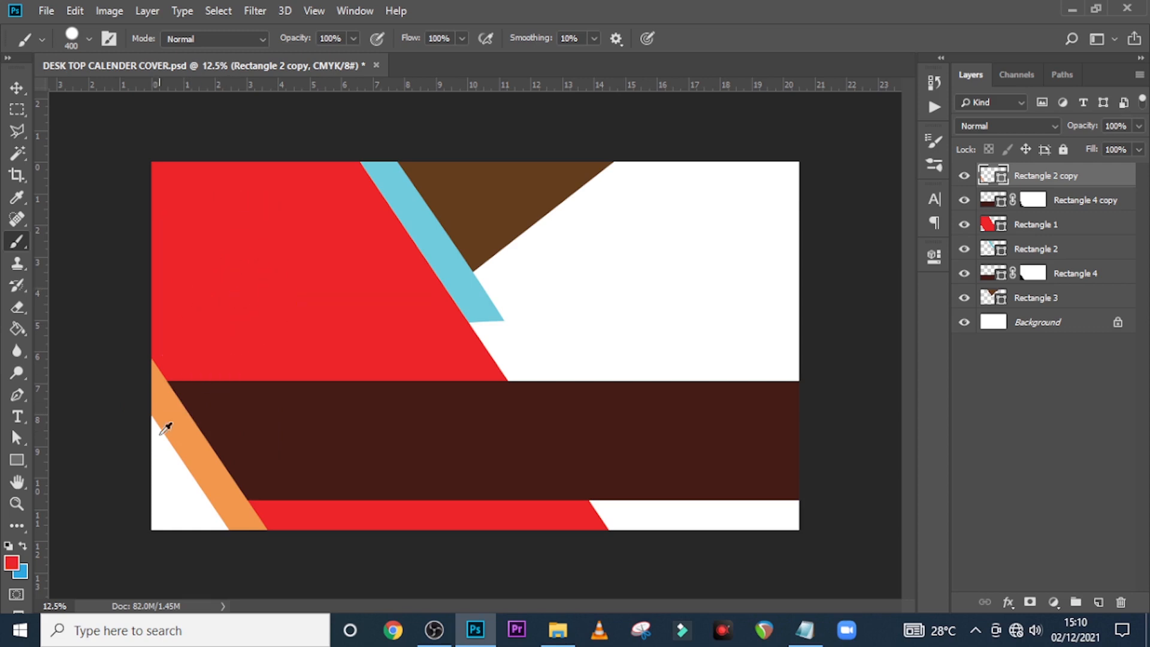
left_click(189, 446, "alt")
Set Rectangle 2 copy opacity to 90%, then select the Rectangle 4 copy band
left_click(1061, 178)
type("0")
type("90")
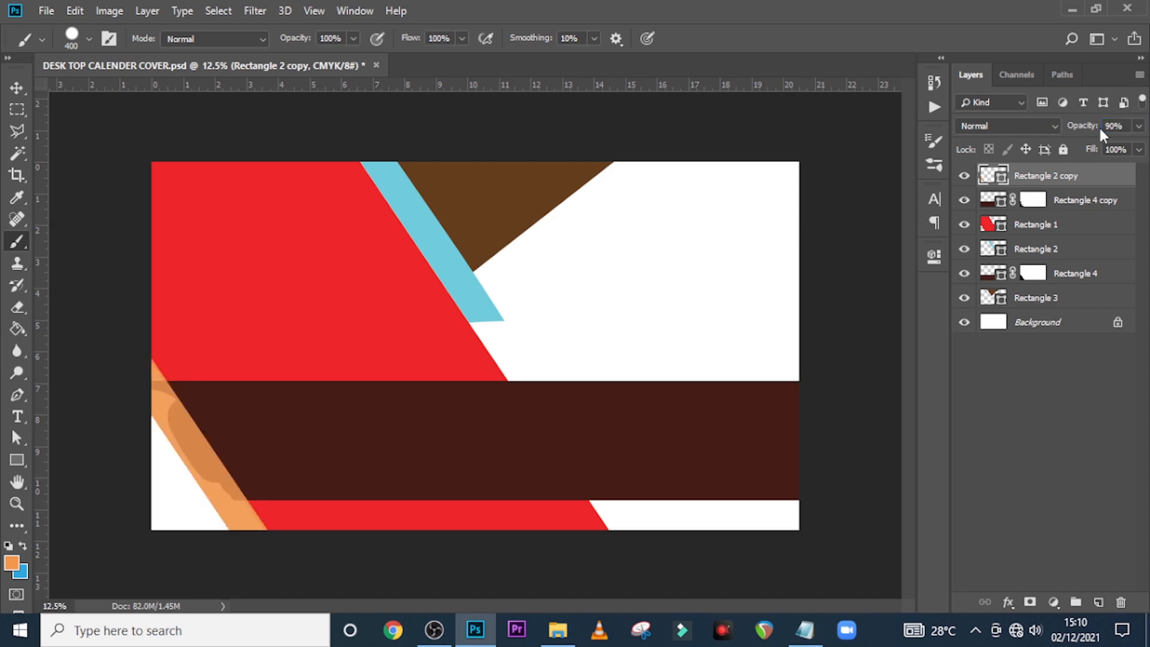
left_click(991, 202)
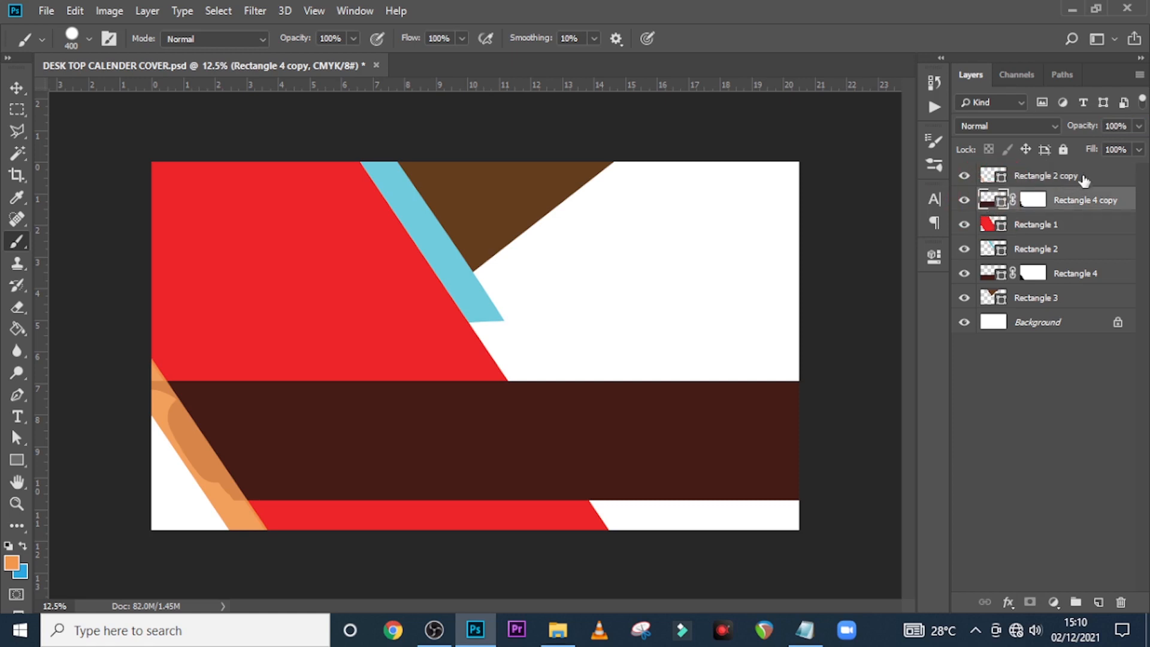
left_click(1120, 126)
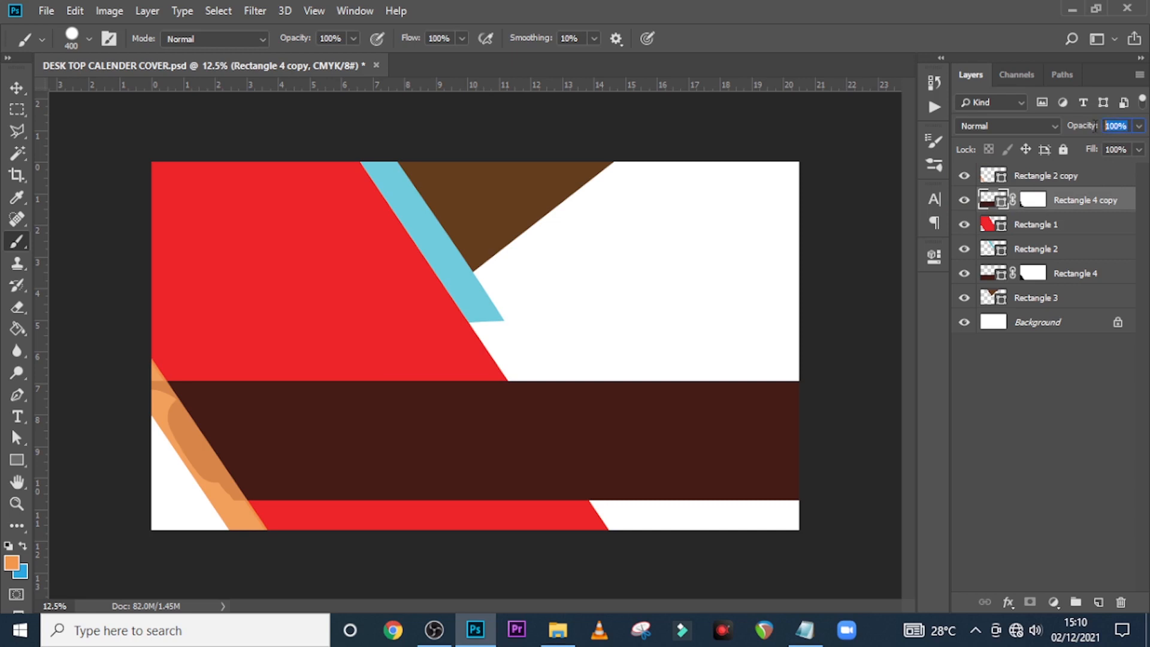
Set the Rectangle 4 copy band to 60% opacity and fill it orange
type("60")
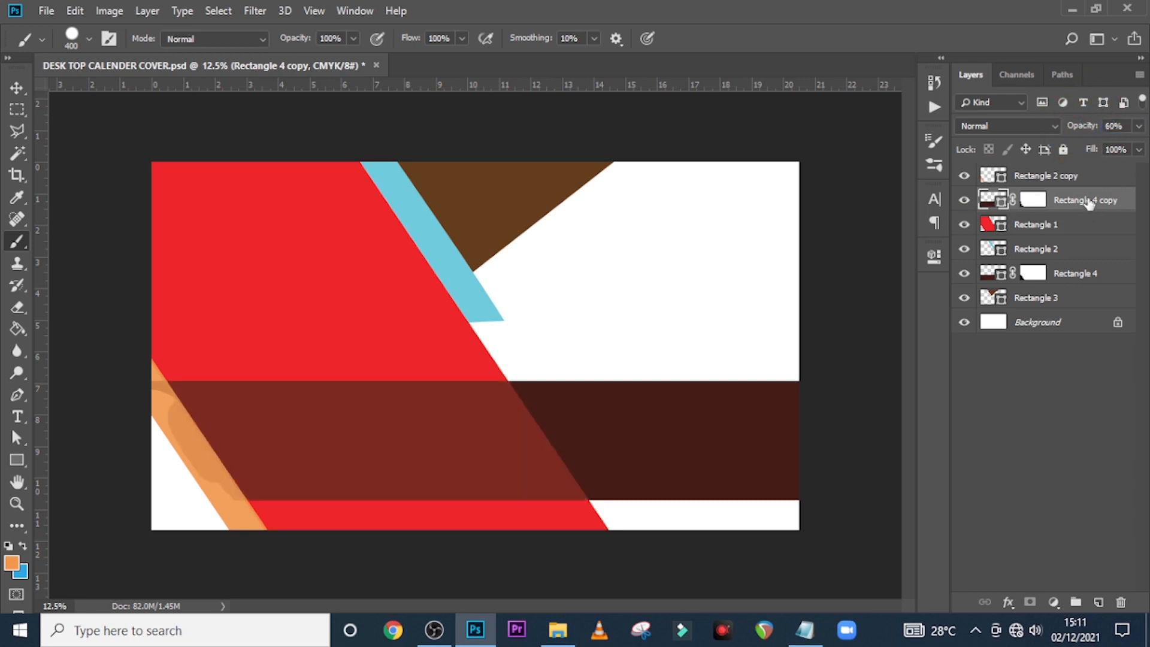
double_click(991, 197)
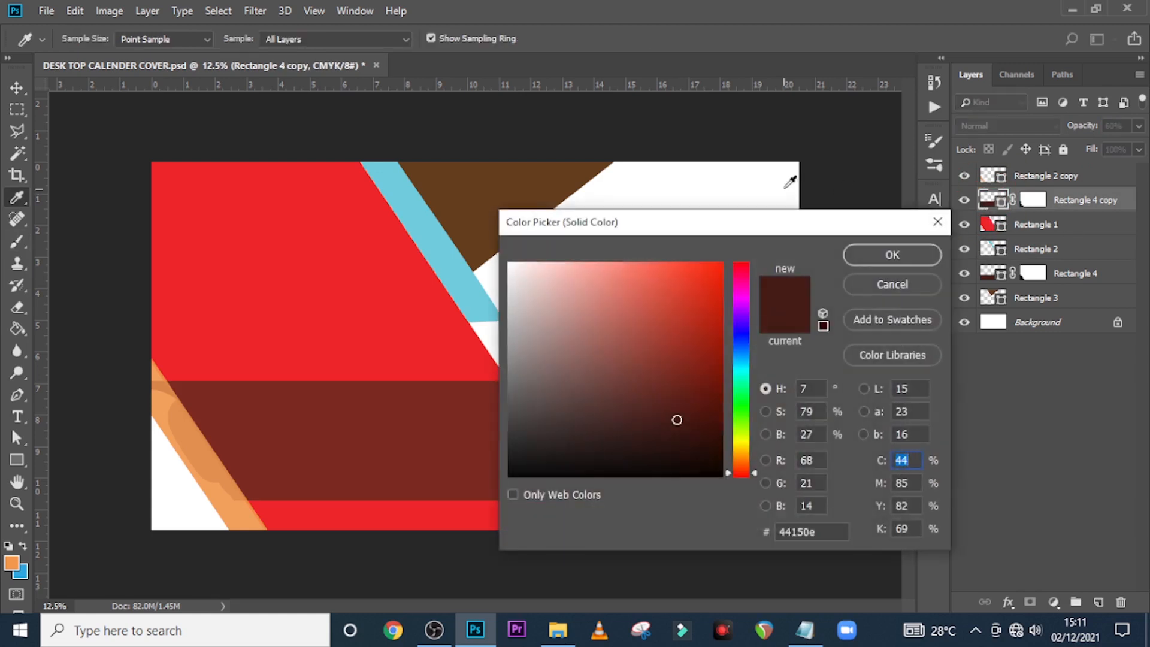
left_click(17, 561)
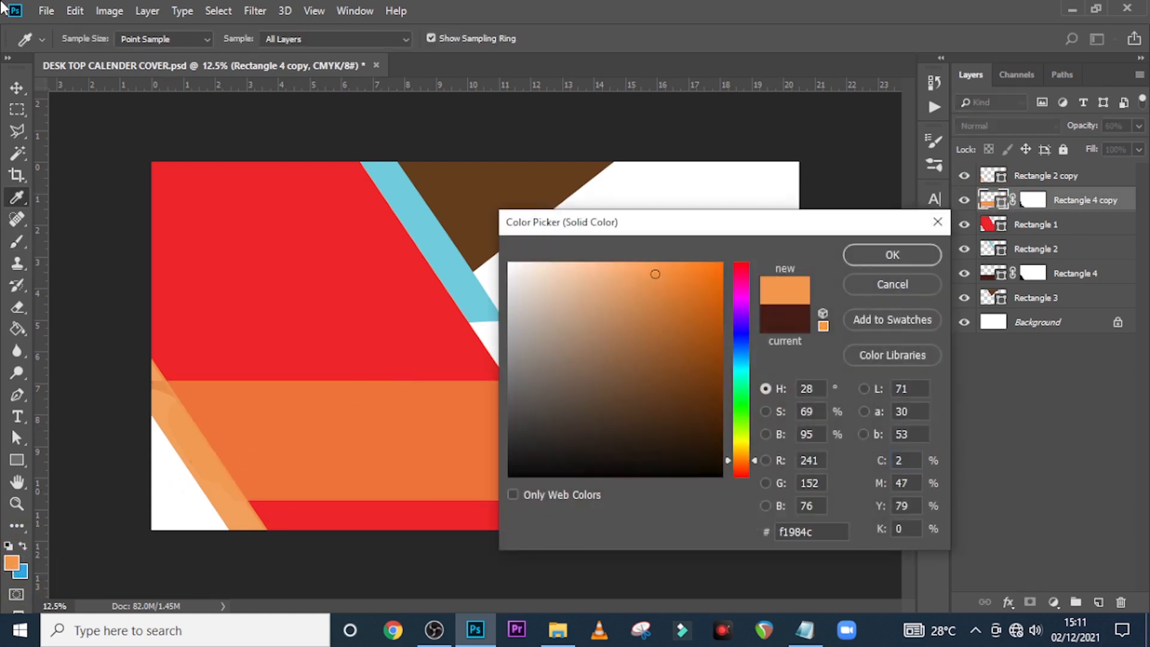
left_click(875, 255)
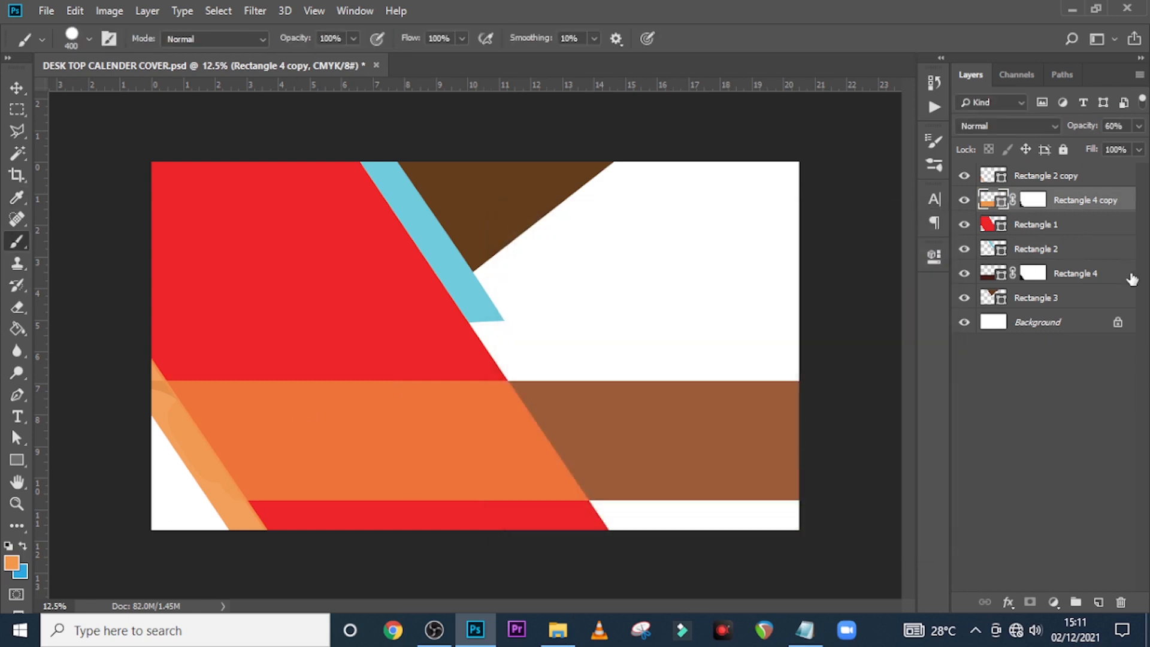
Fill the upper Rectangle 2 stripe orange at 90% opacity
left_click(997, 250)
double_click(997, 250)
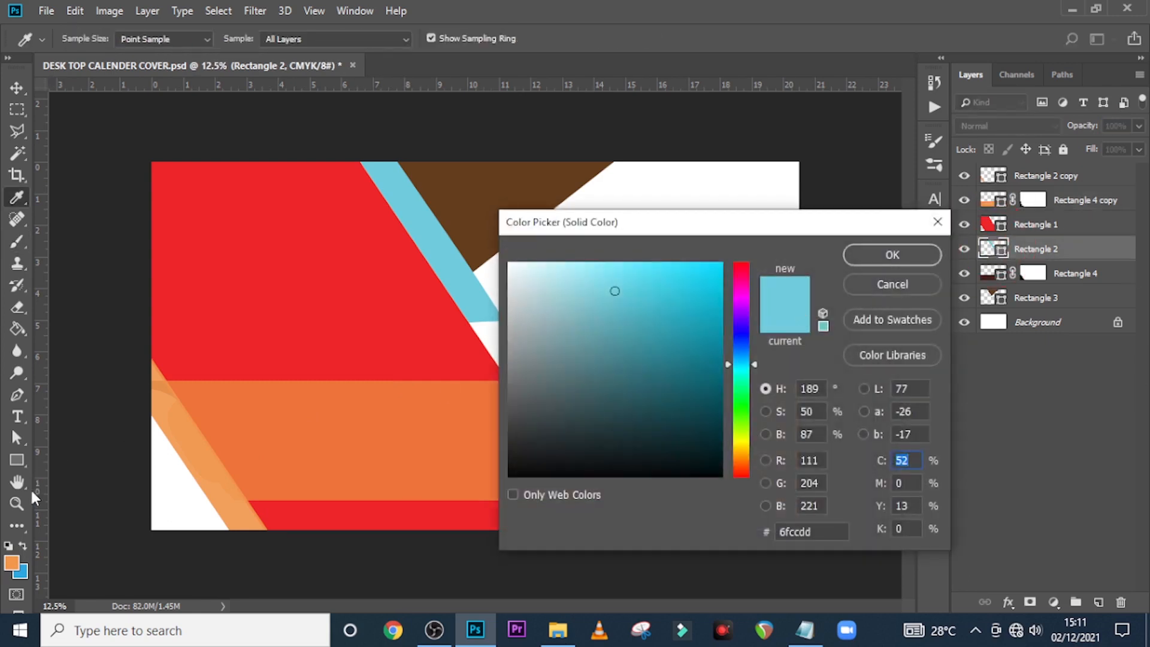
left_click(13, 561)
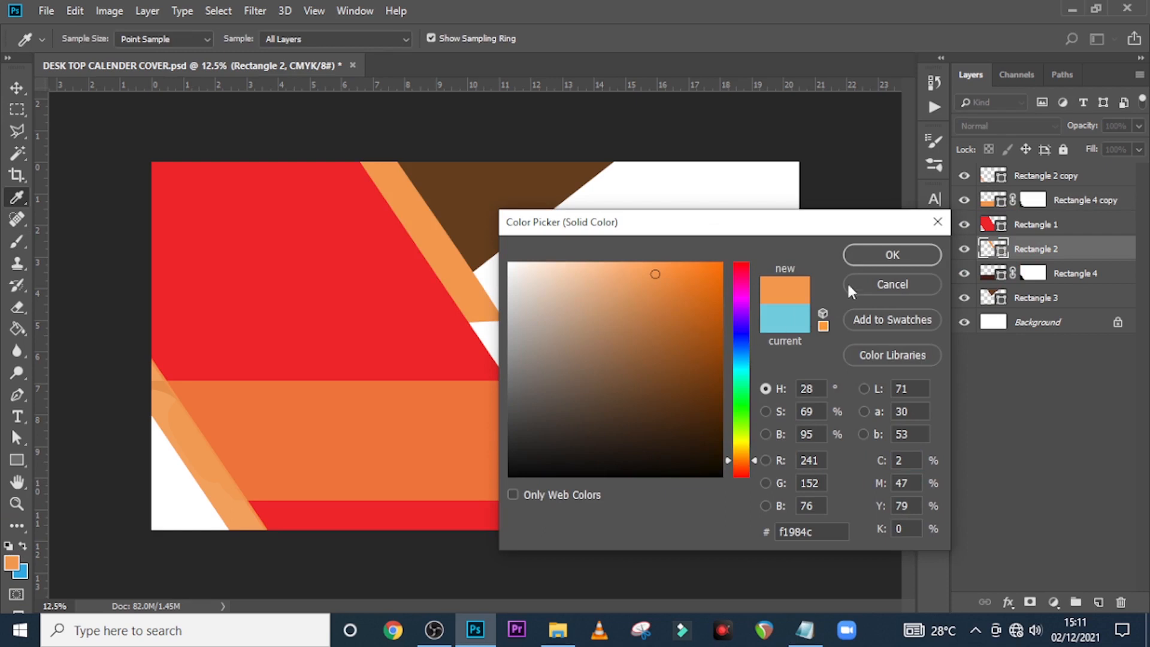
left_click(870, 254)
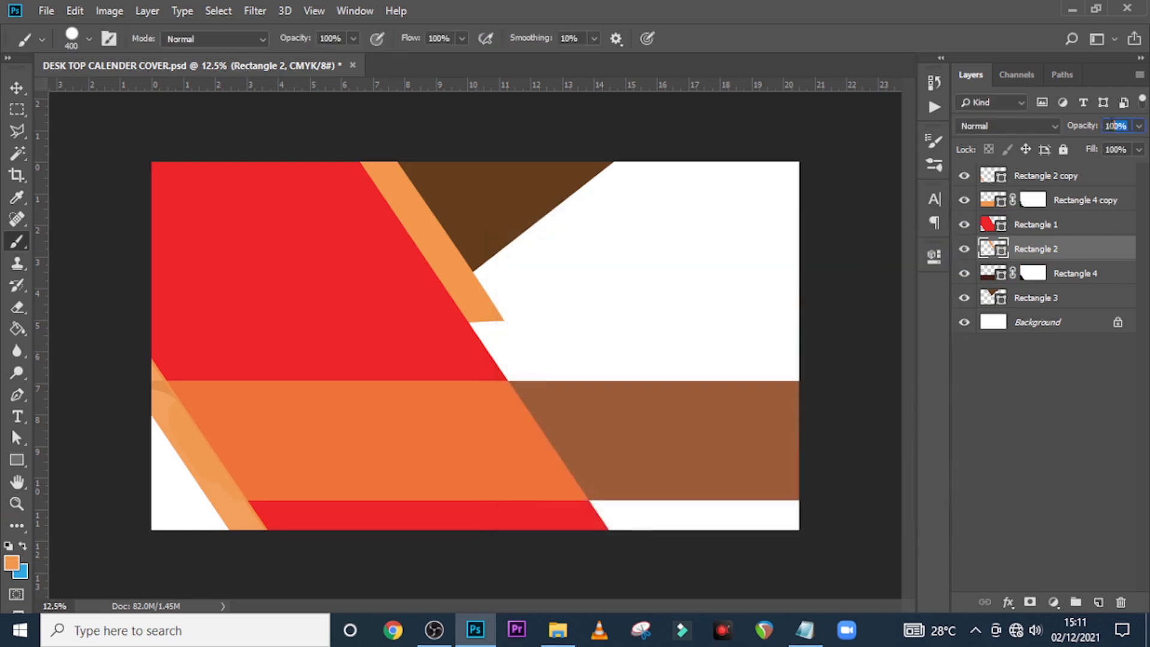
type("90")
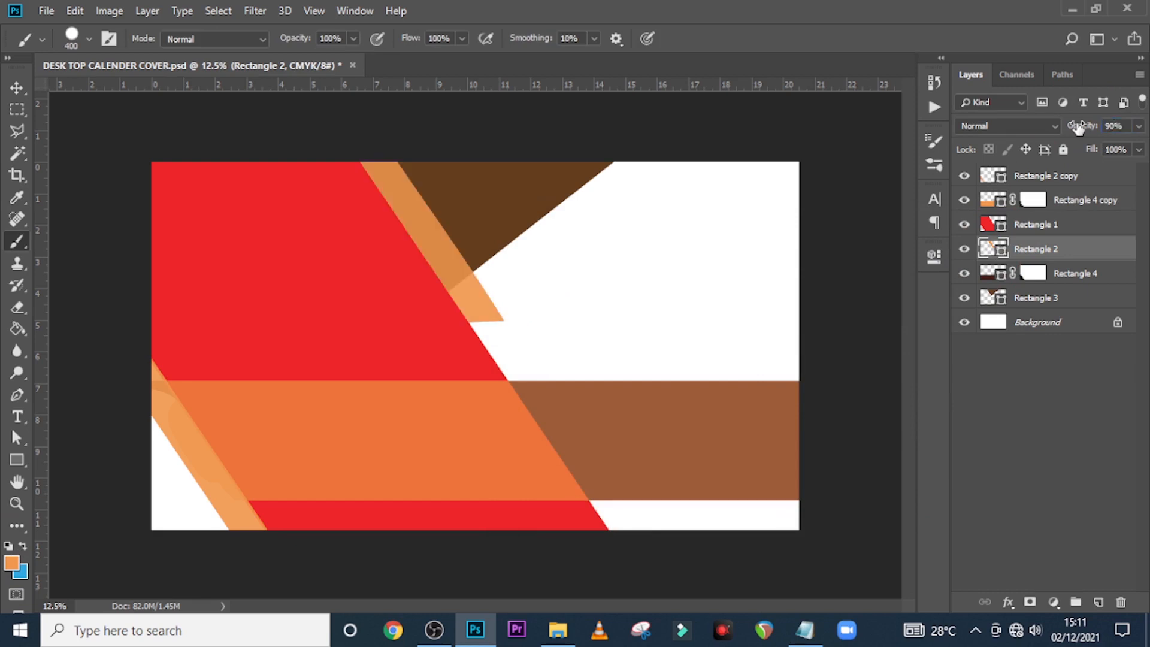
Fill the Rectangle 4 band orange and set its opacity to 66%
left_click(999, 277)
double_click(995, 276)
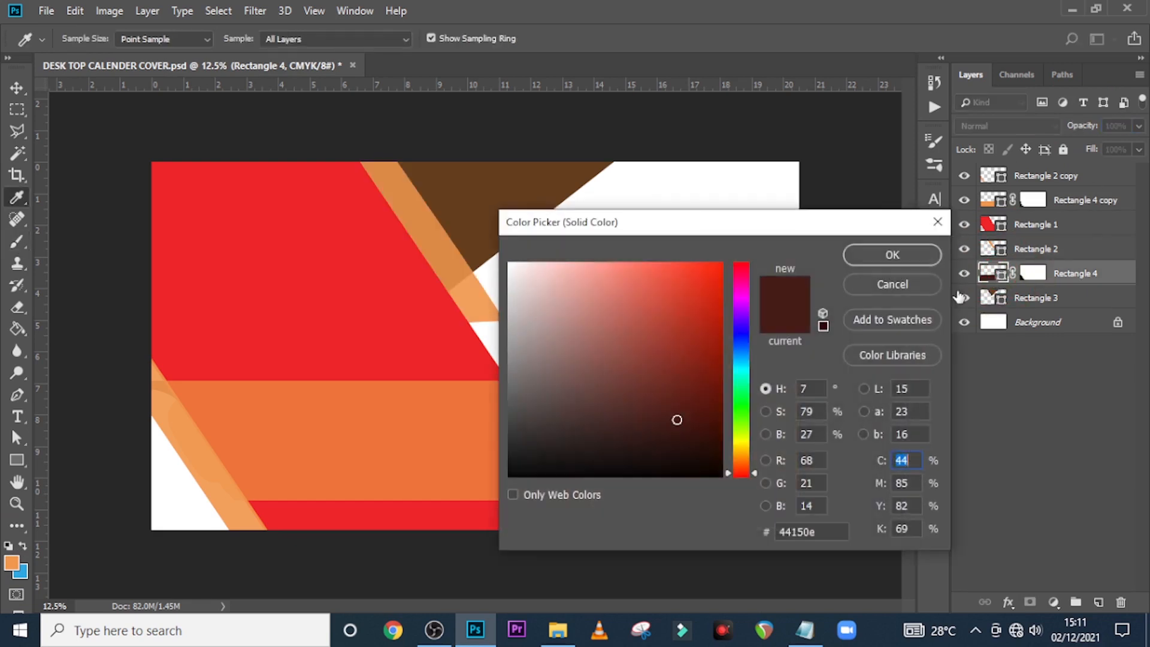
left_click(11, 558)
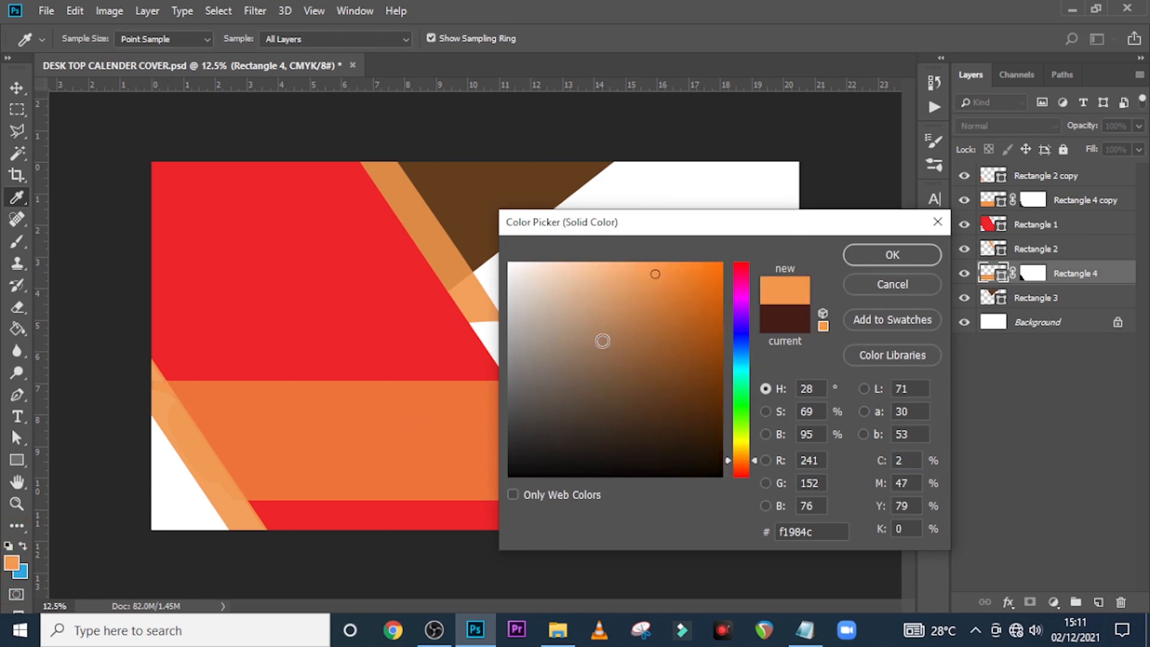
left_click(854, 257)
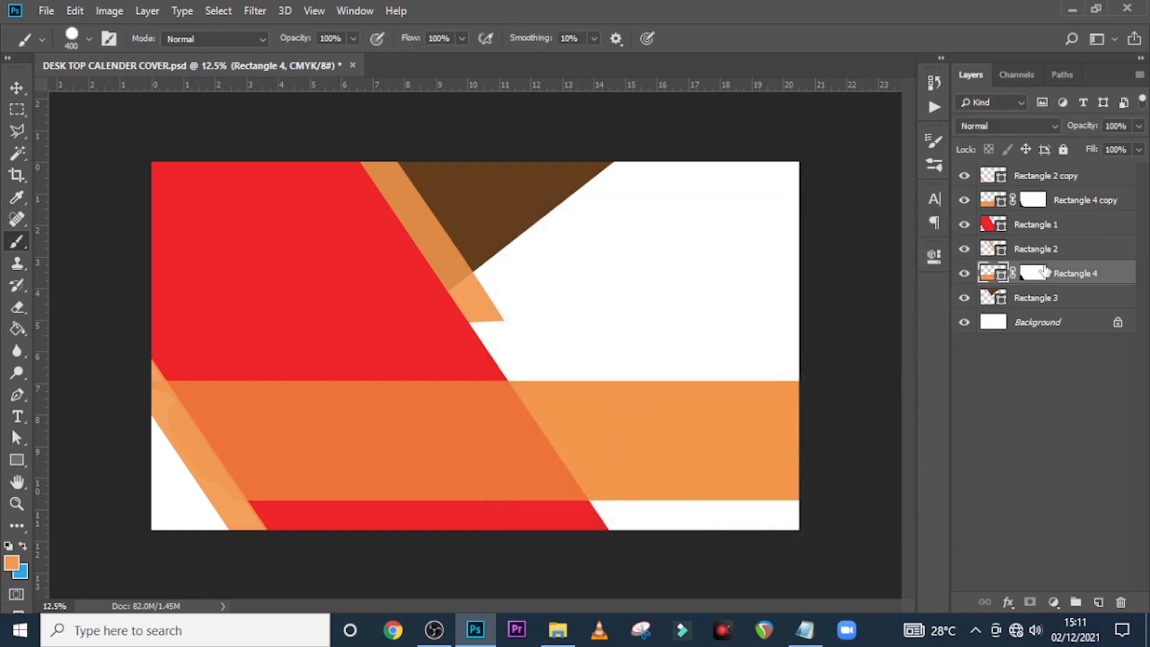
left_click(1117, 126)
left_click_drag(1128, 126, 1069, 119)
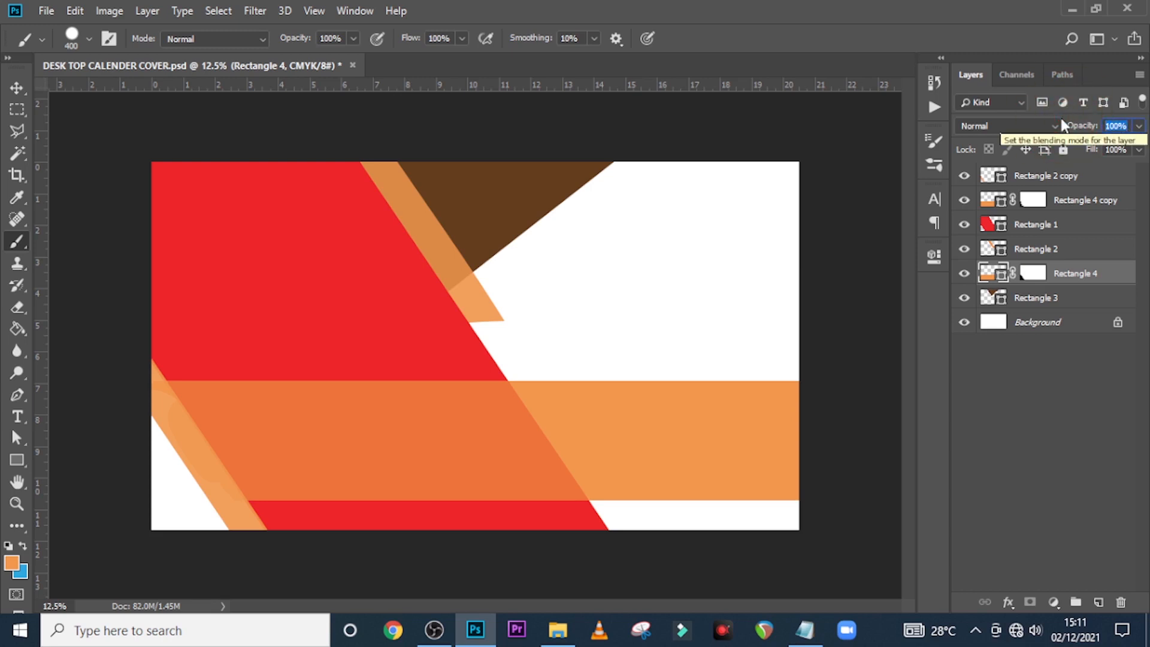
type("66")
key("Return")
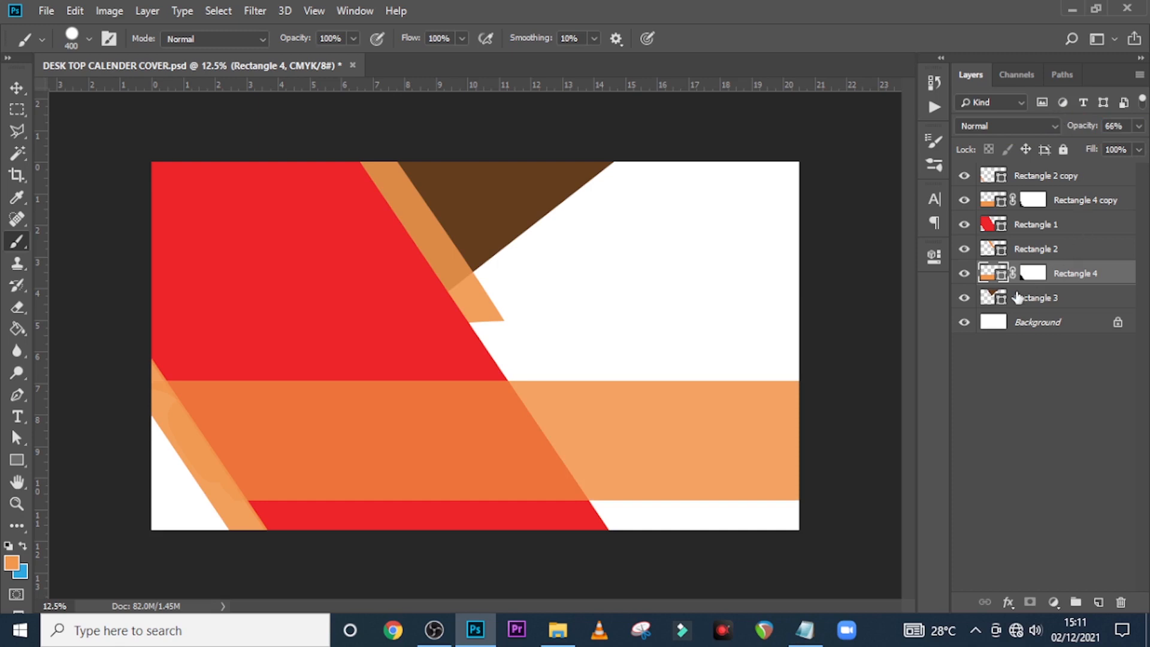
Make the brown Rectangle 3 triangle orange #f1984c at 90% opacity
double_click(993, 297)
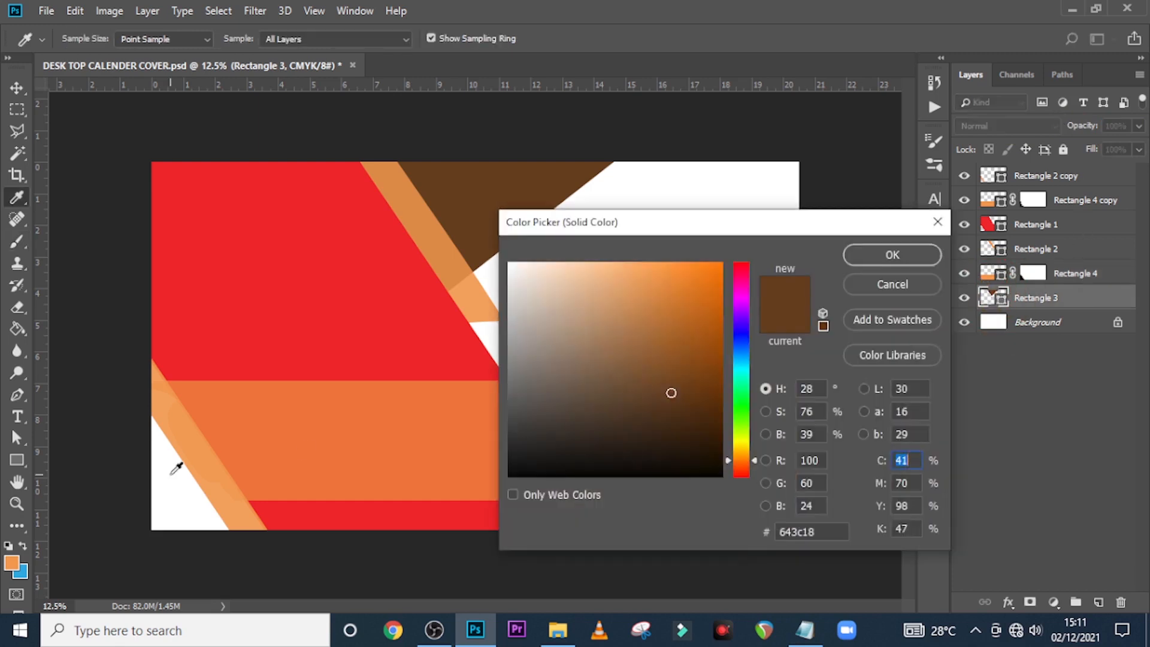
left_click(12, 563)
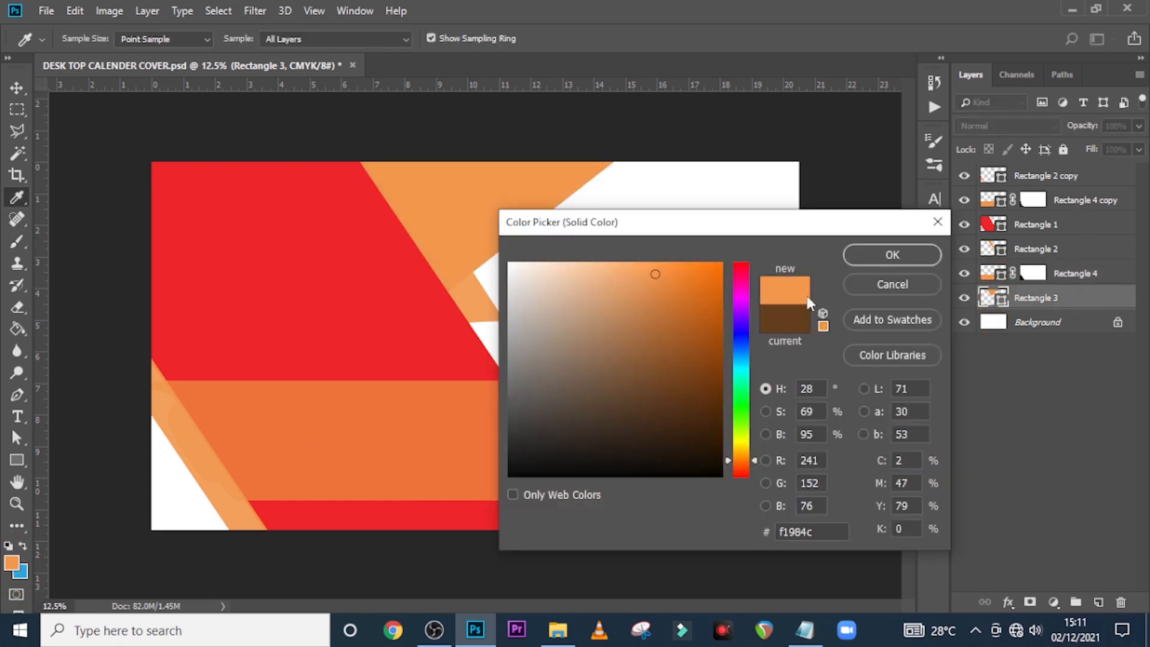
left_click(881, 257)
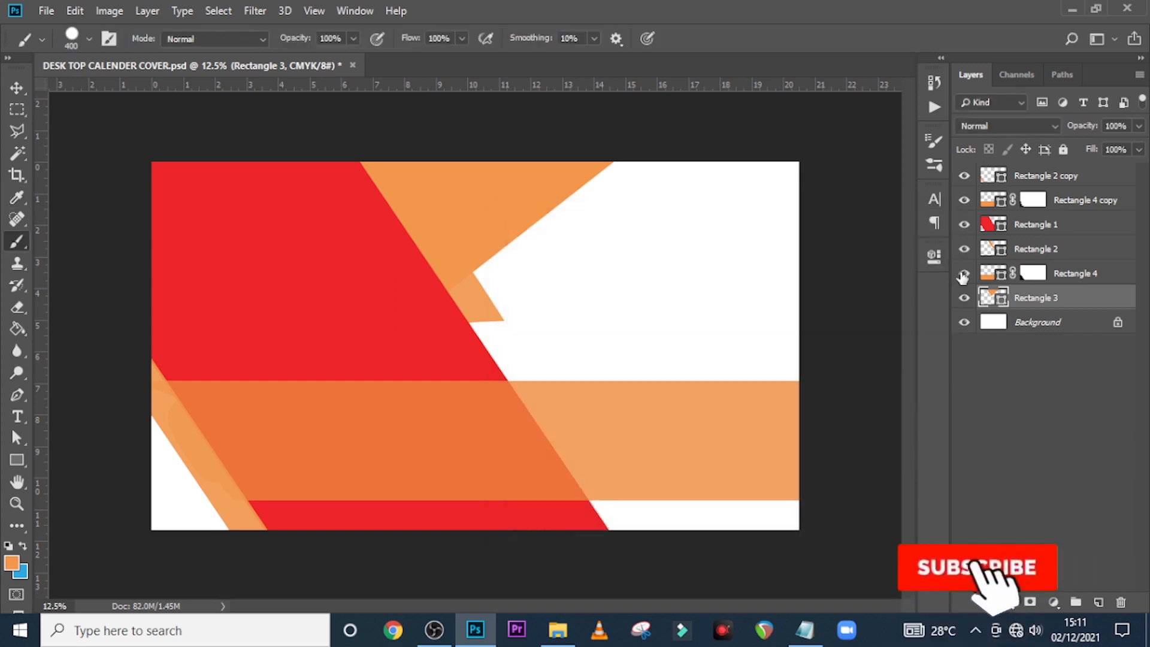
left_click_drag(1128, 126, 1102, 126)
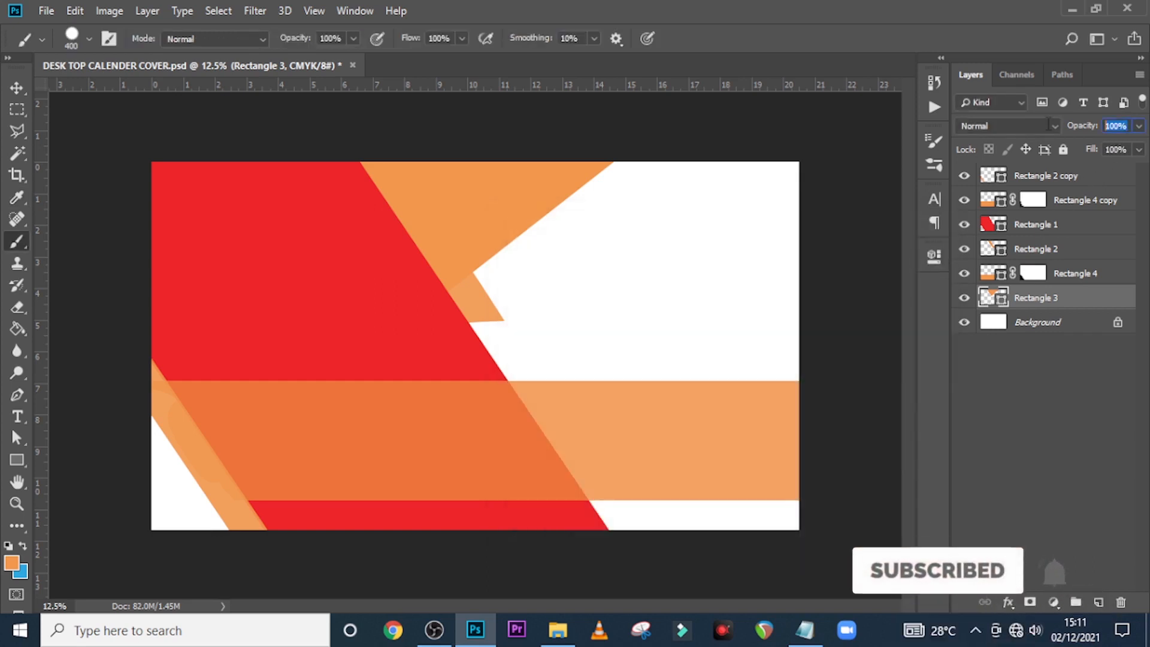
type("90")
key("Return")
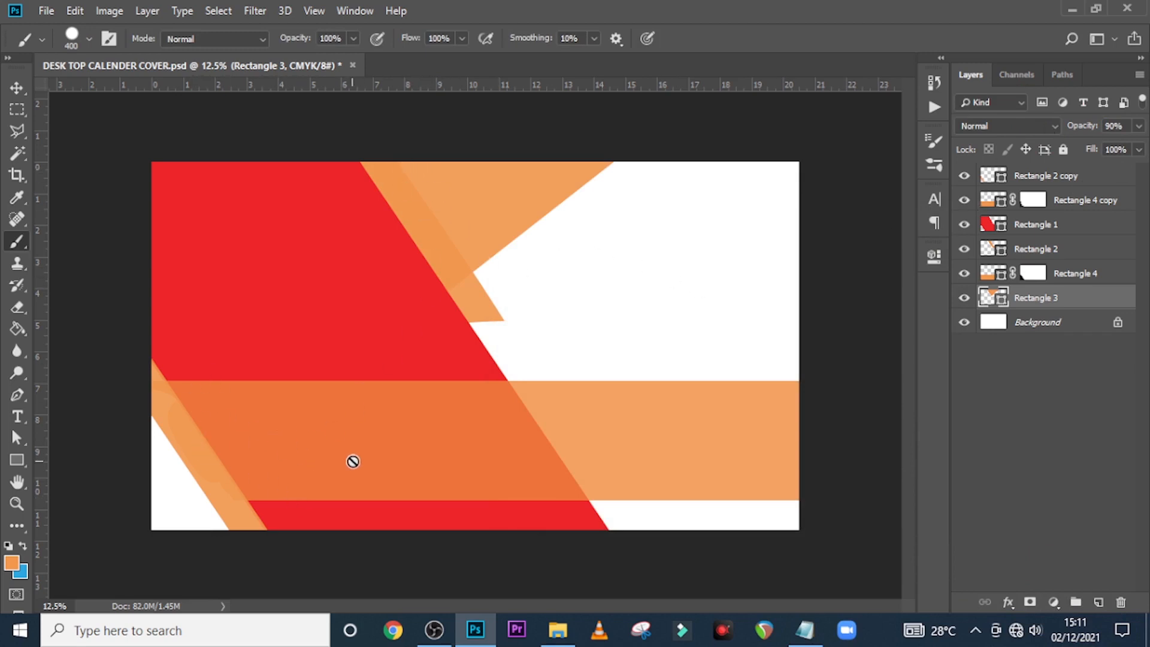
Change the red Rectangle 1 shapes' fill colour to white
double_click(990, 226)
left_click(555, 306)
left_click_drag(497, 234, 501, 235)
left_click(876, 256)
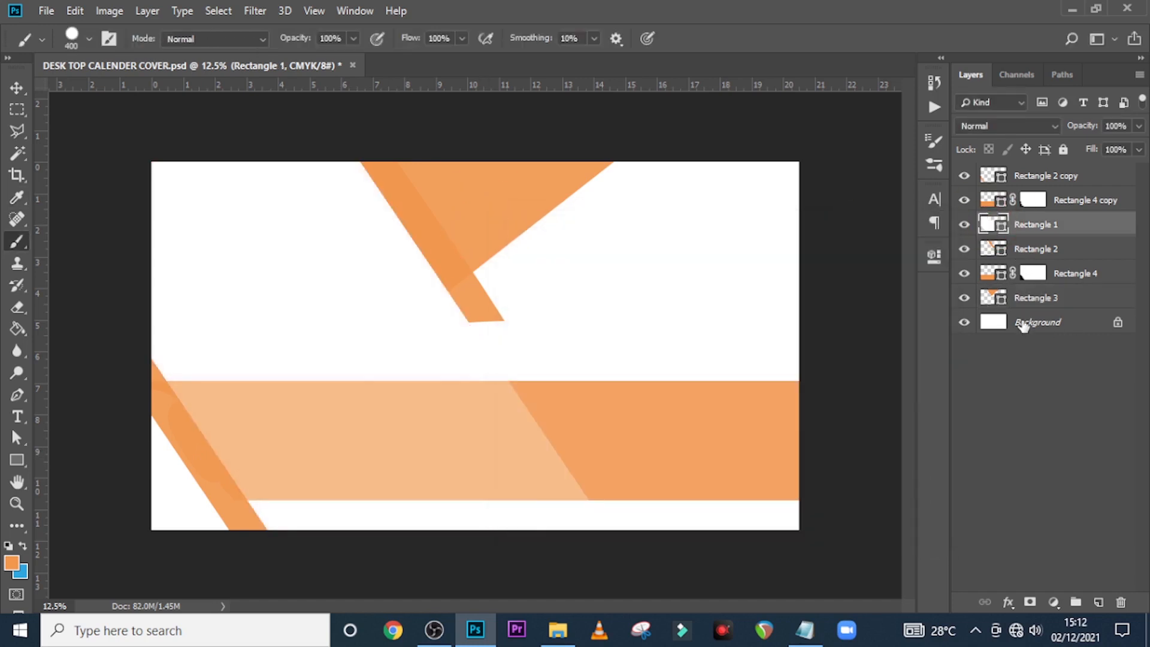
Add a Solid Color fill layer #161616 just above the Background layer
left_click(1019, 324)
left_click(1054, 602)
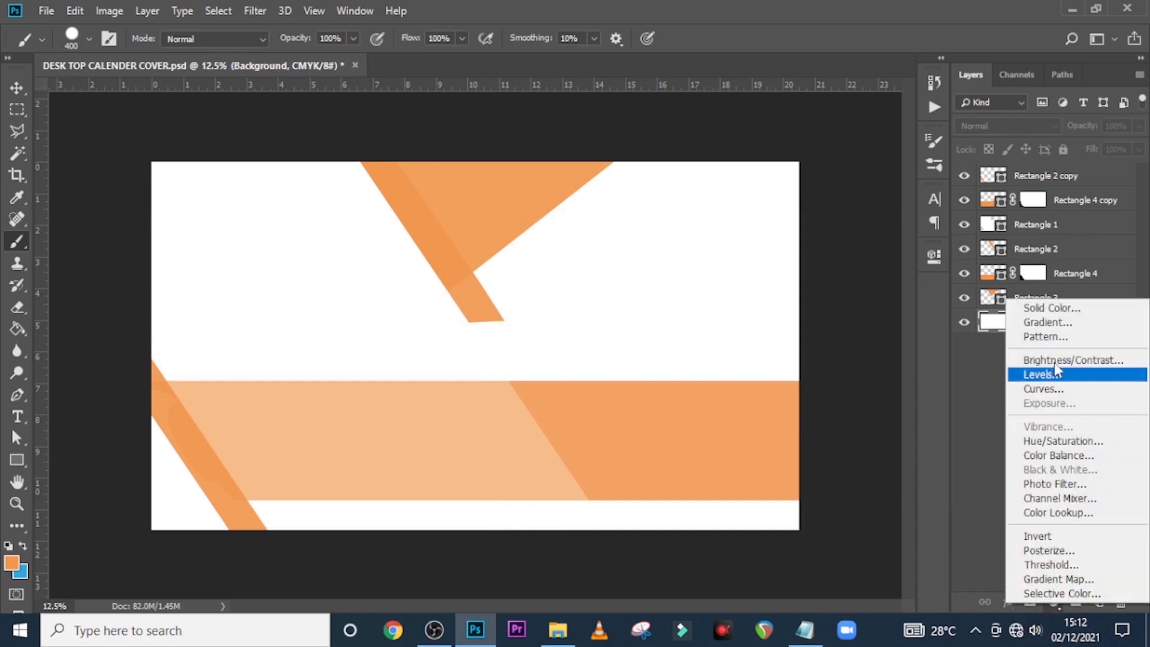
left_click(1053, 308)
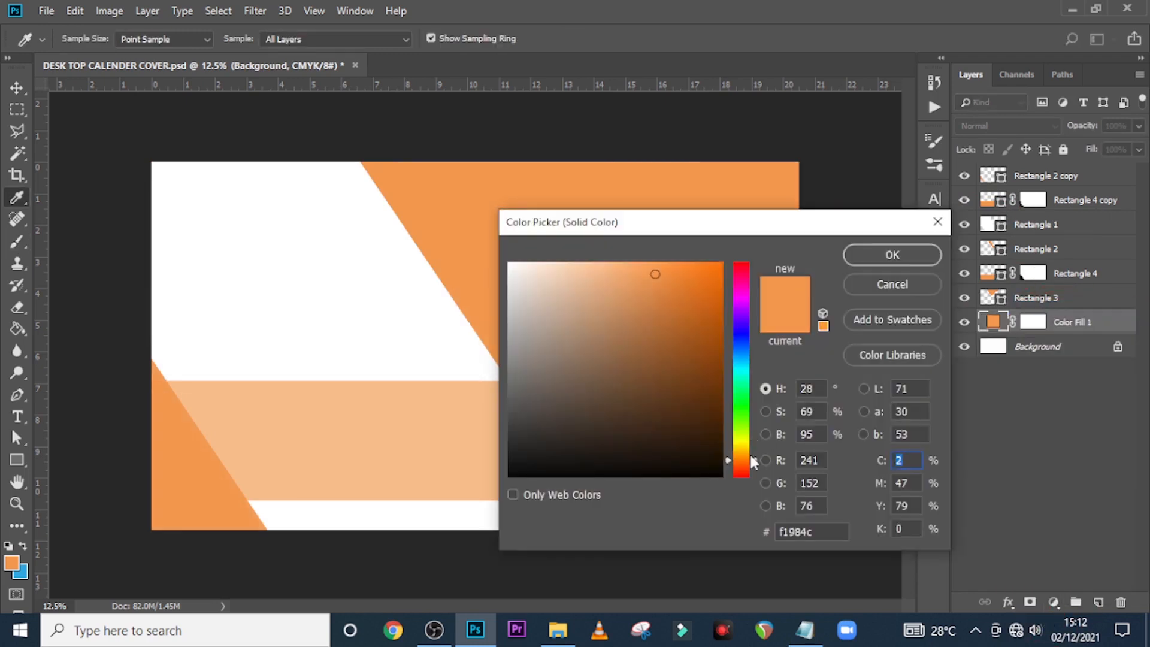
left_click_drag(814, 532, 763, 527)
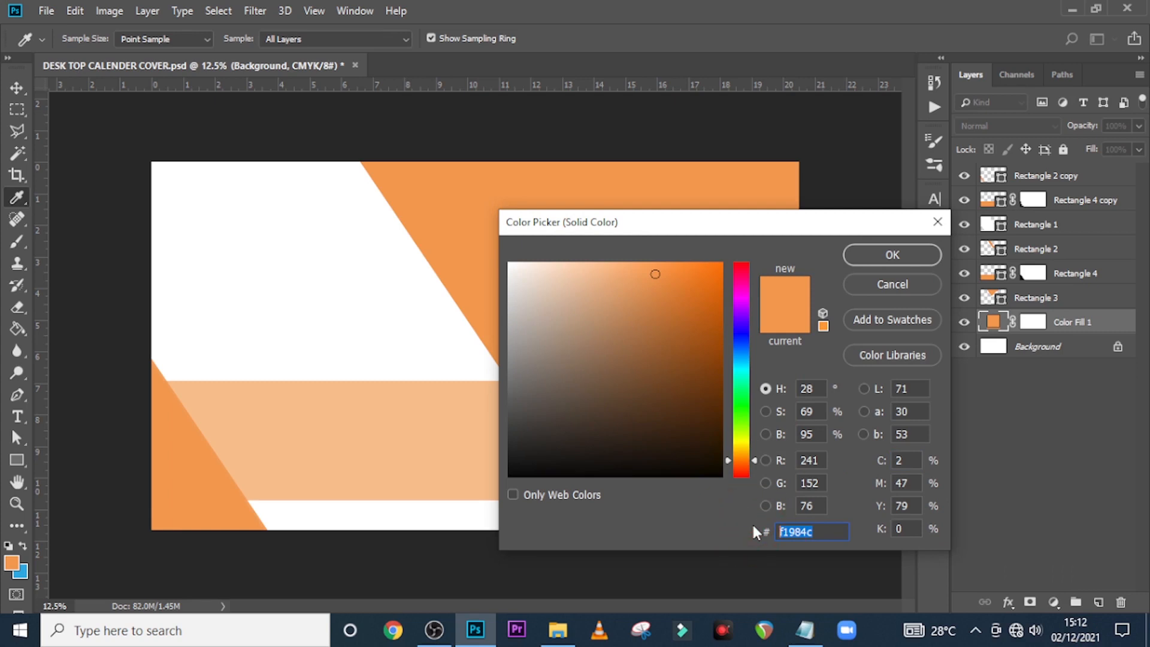
type("161")
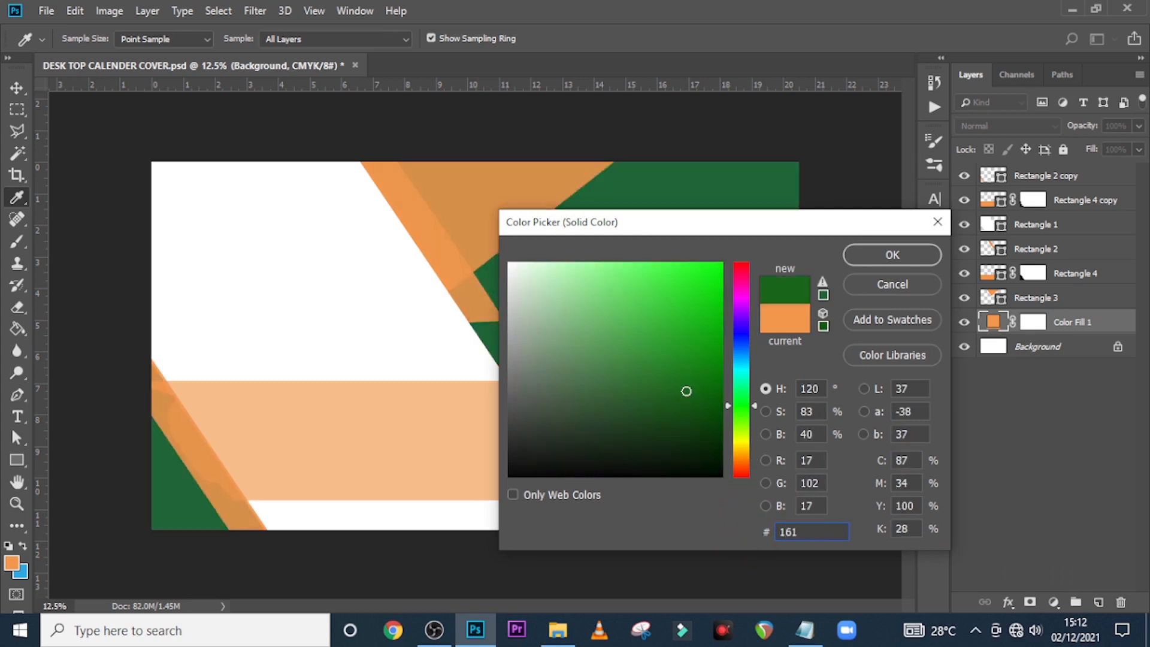
type("616")
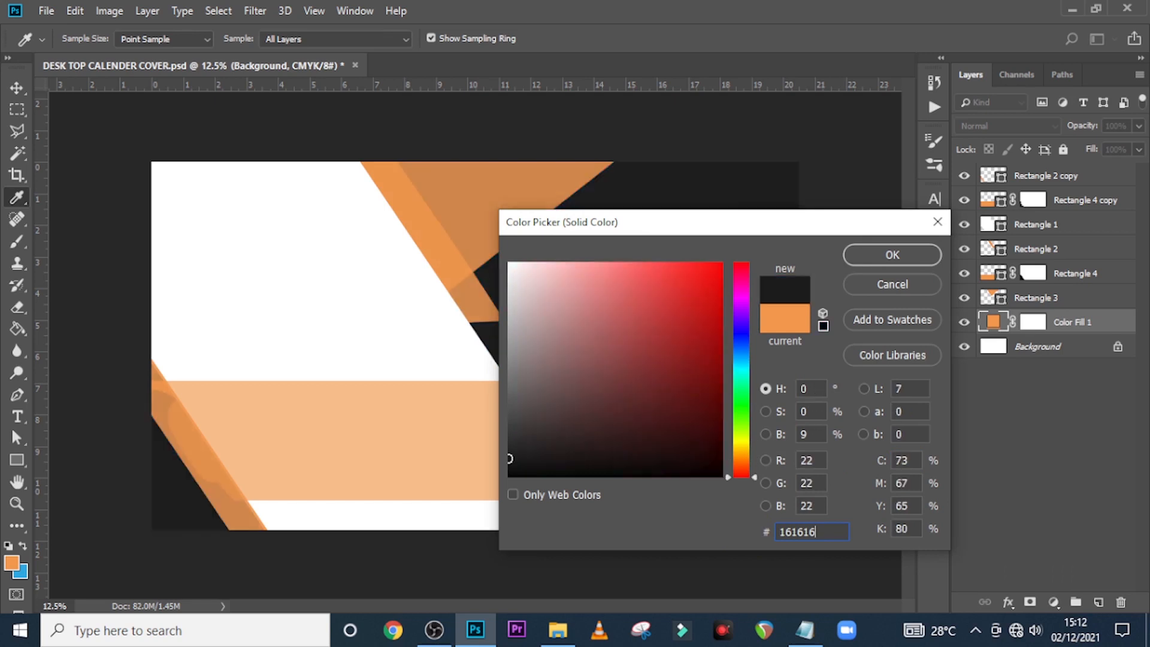
left_click(884, 254)
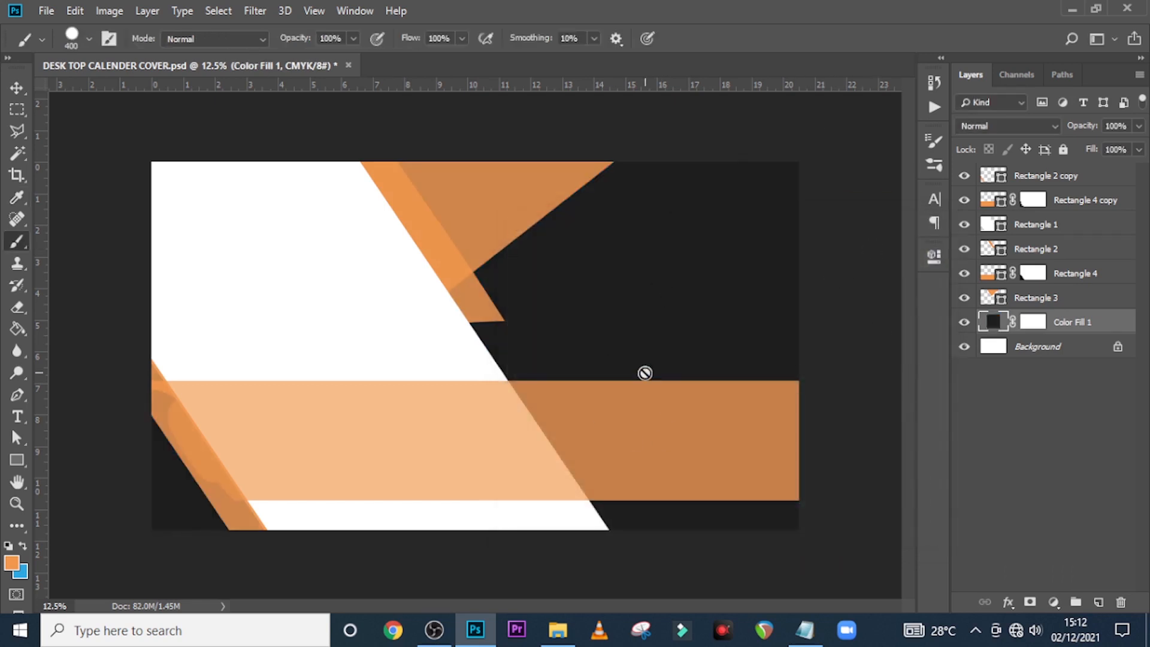
right_click(1074, 179)
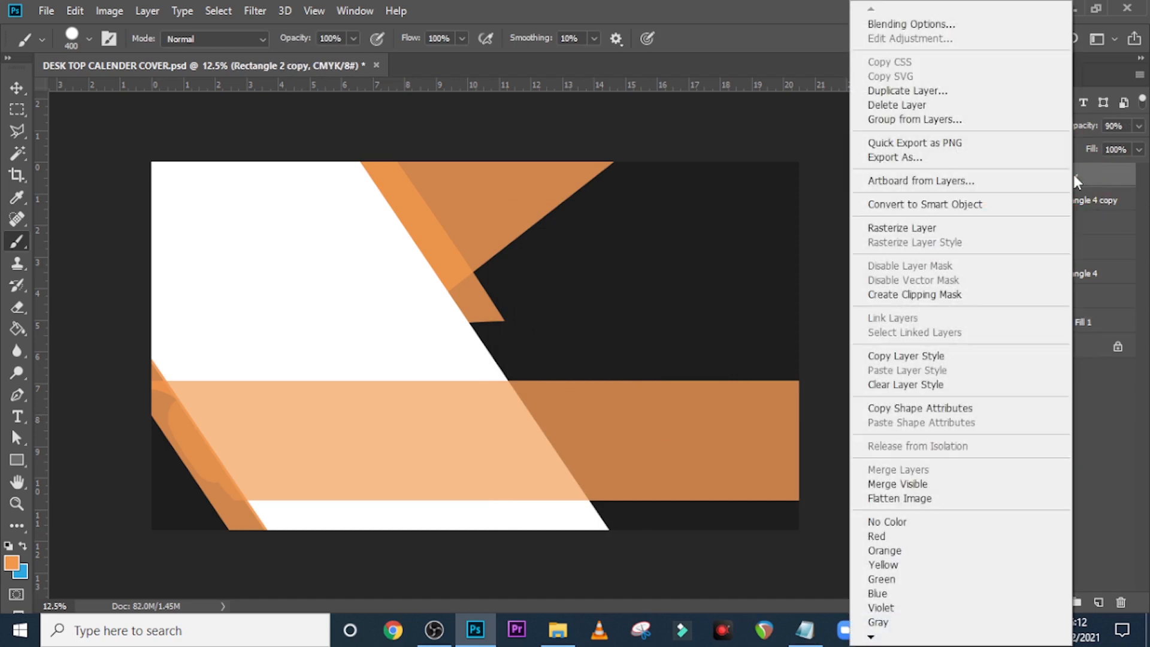
Group all the shape layers down to Color Fill 1 and name the group BG
left_click(1095, 173)
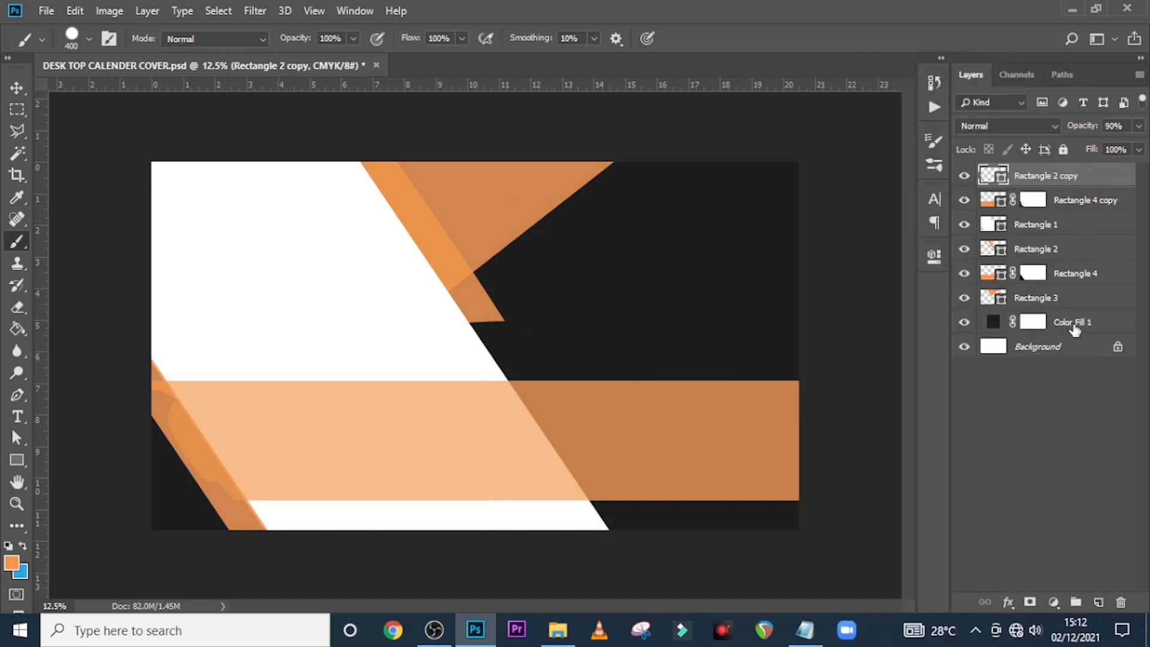
left_click(1074, 329, "shift")
key("ctrl+g")
double_click(1028, 173)
left_click(1028, 174)
double_click(1028, 173)
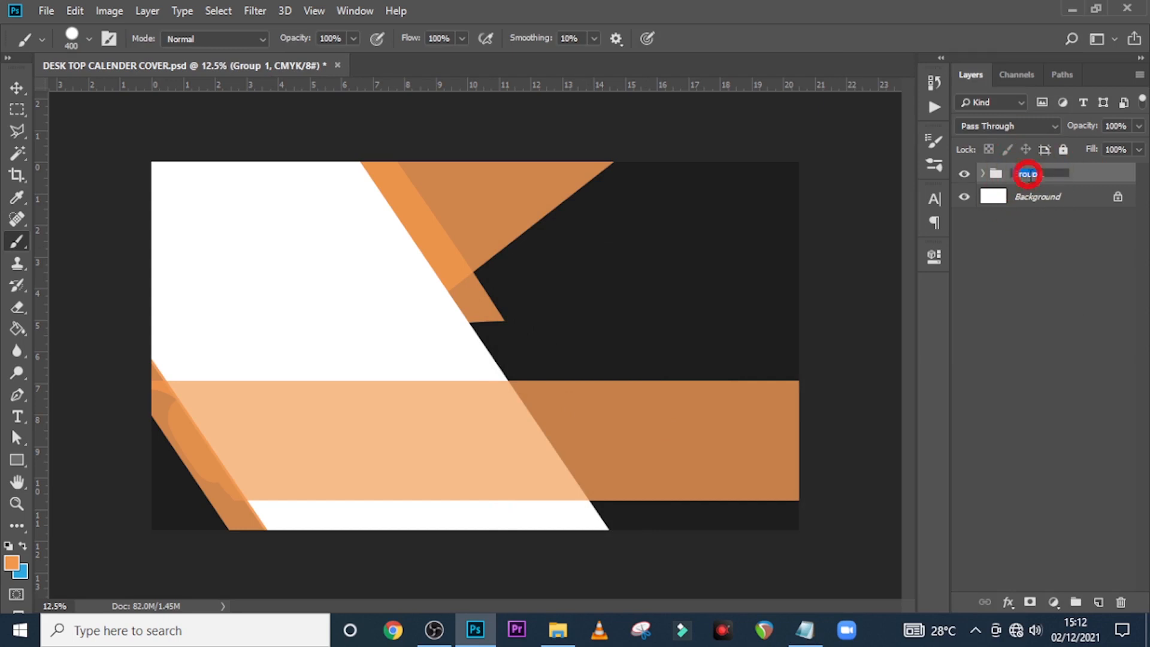
type("BG")
key("BackSpace")
key("Return")
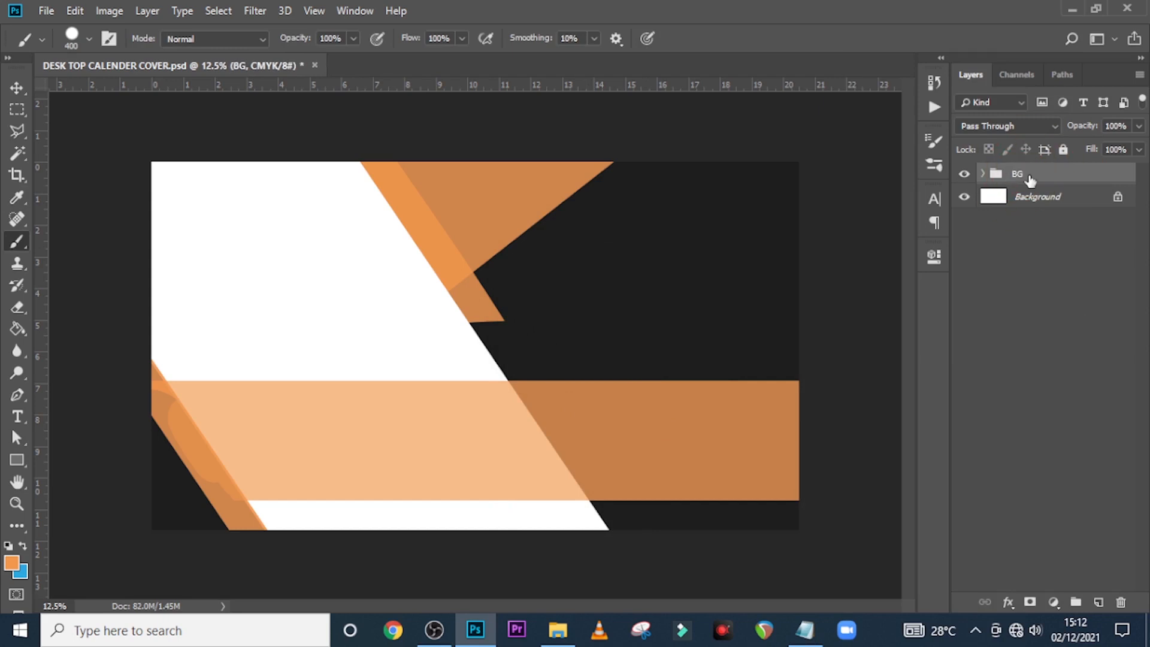
Drag the HedyGraphics (34).jpg beach photo into the document above Rectangle 1
left_click(983, 174)
left_click(1041, 251)
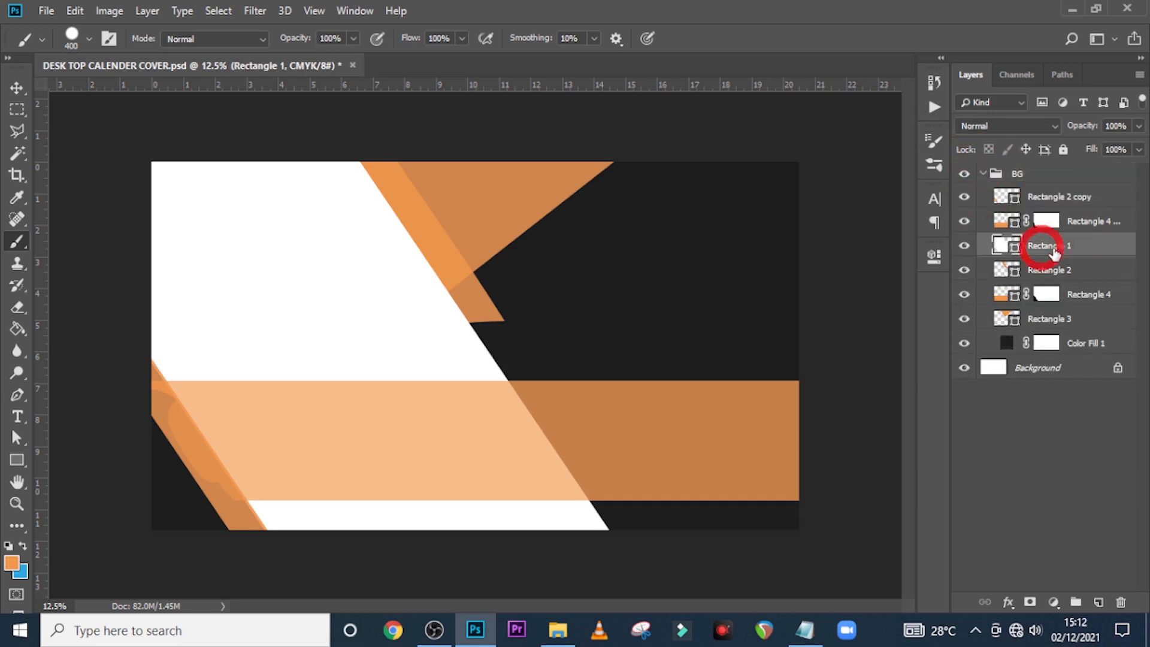
left_click(557, 635)
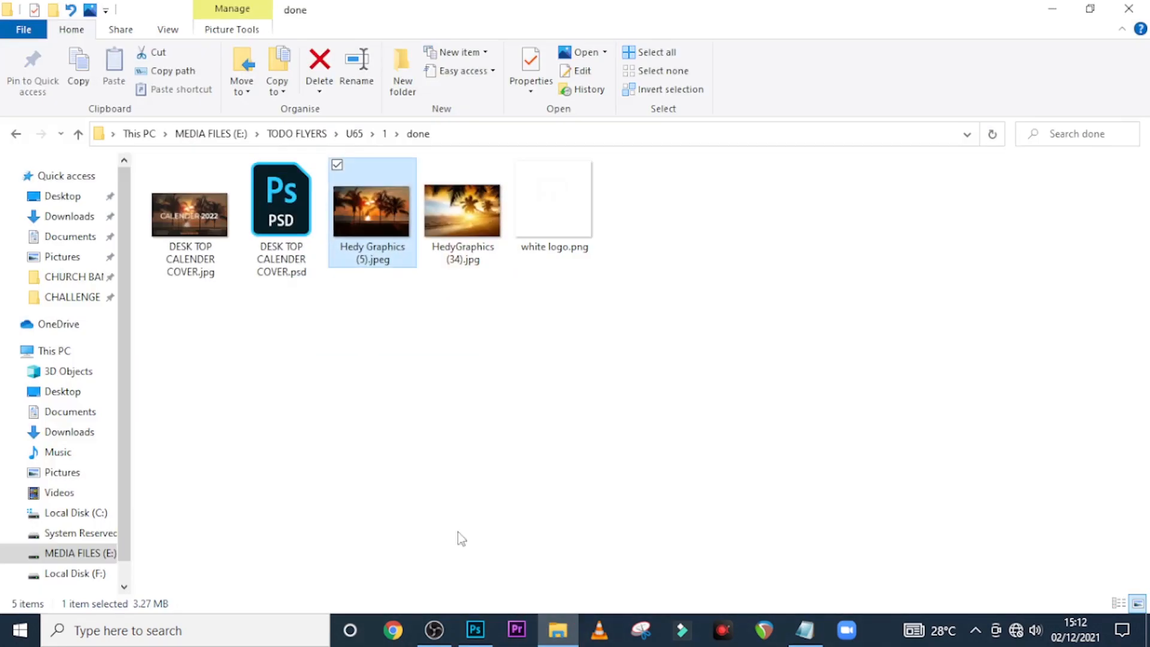
left_click(454, 226)
left_click_drag(455, 221, 463, 450)
Flip the beach photo horizontally, shift it left, and clip it to Rectangle 1
right_click(559, 363)
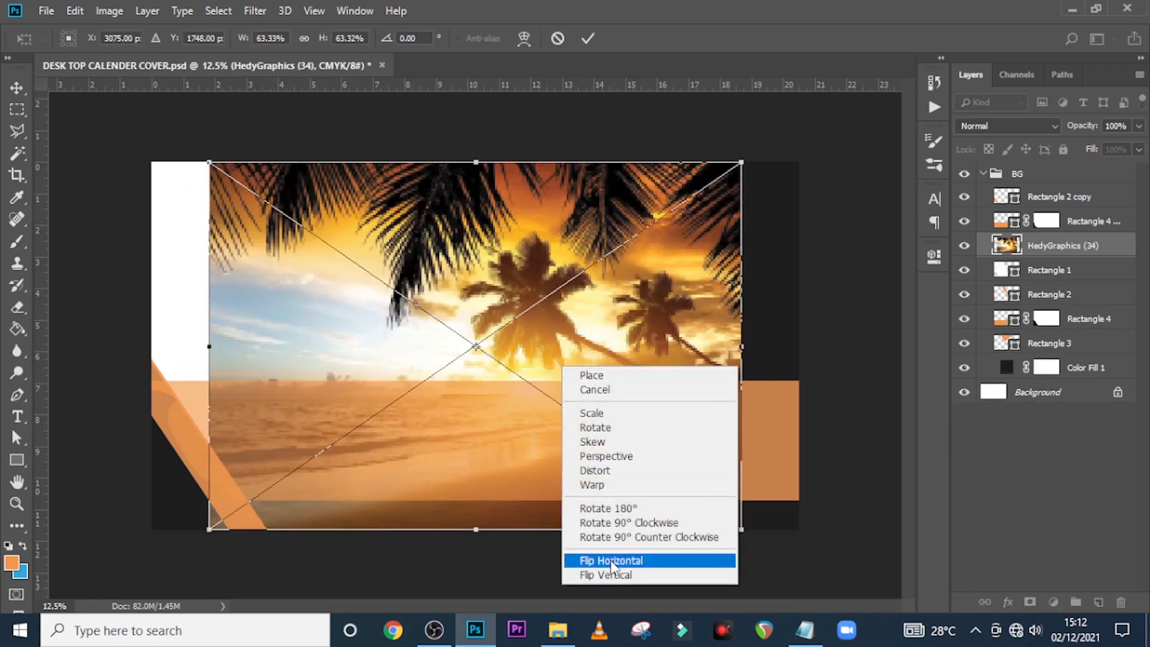
left_click(613, 561)
left_click_drag(639, 392, 573, 383)
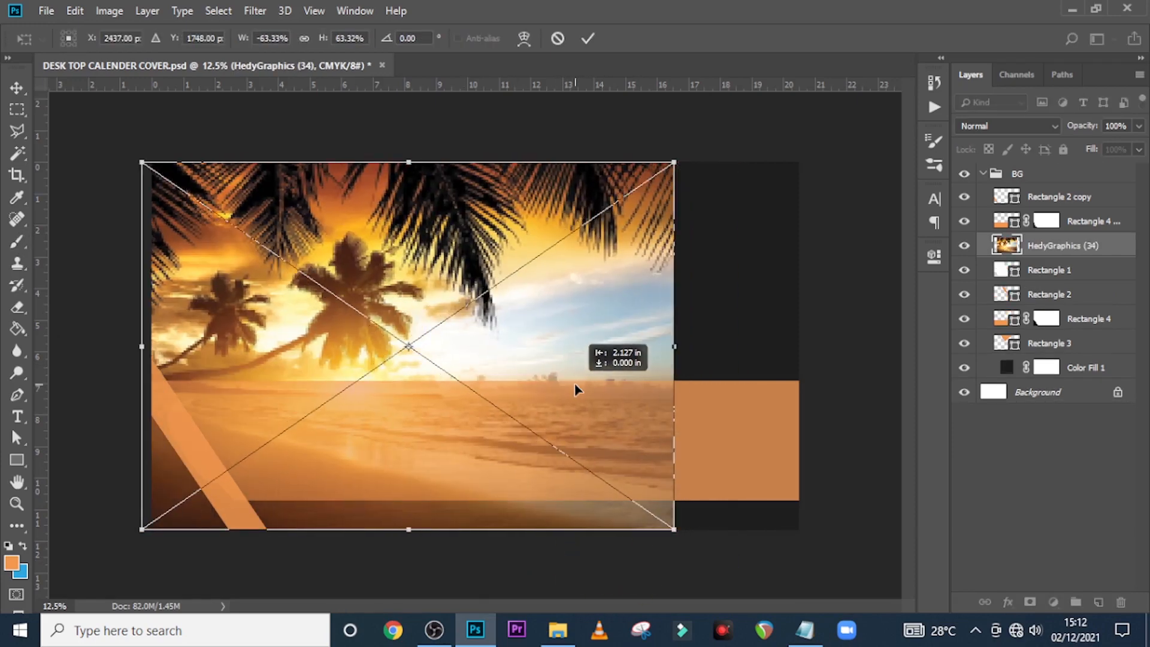
key("b")
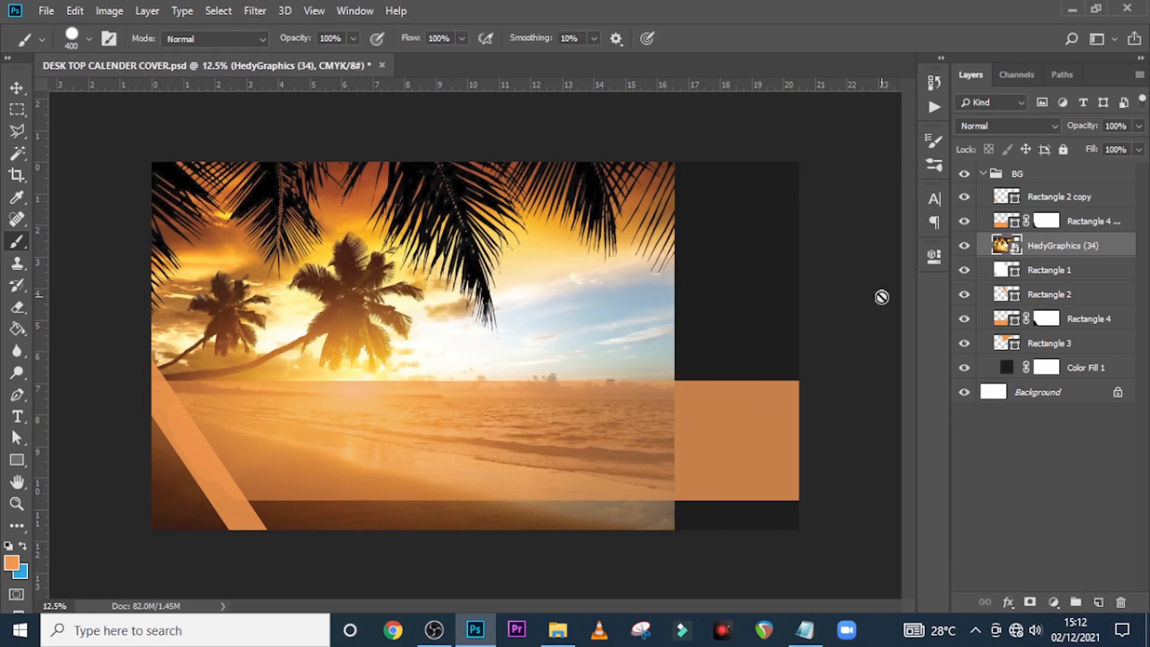
right_click(1059, 249)
left_click(905, 352)
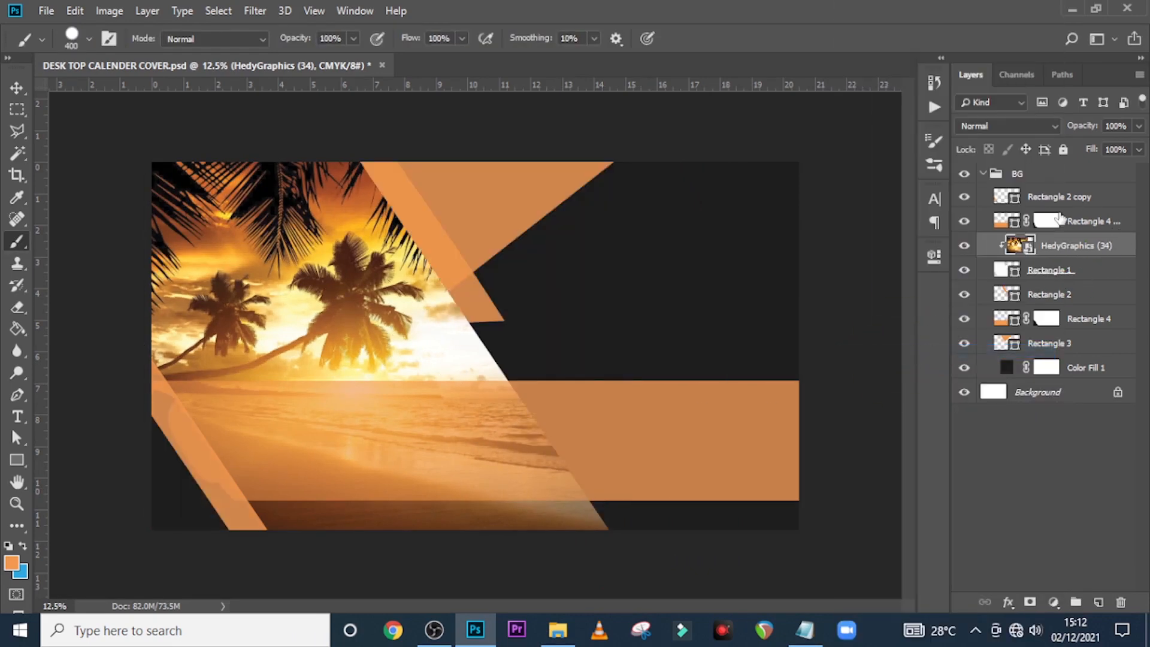
left_click(983, 174)
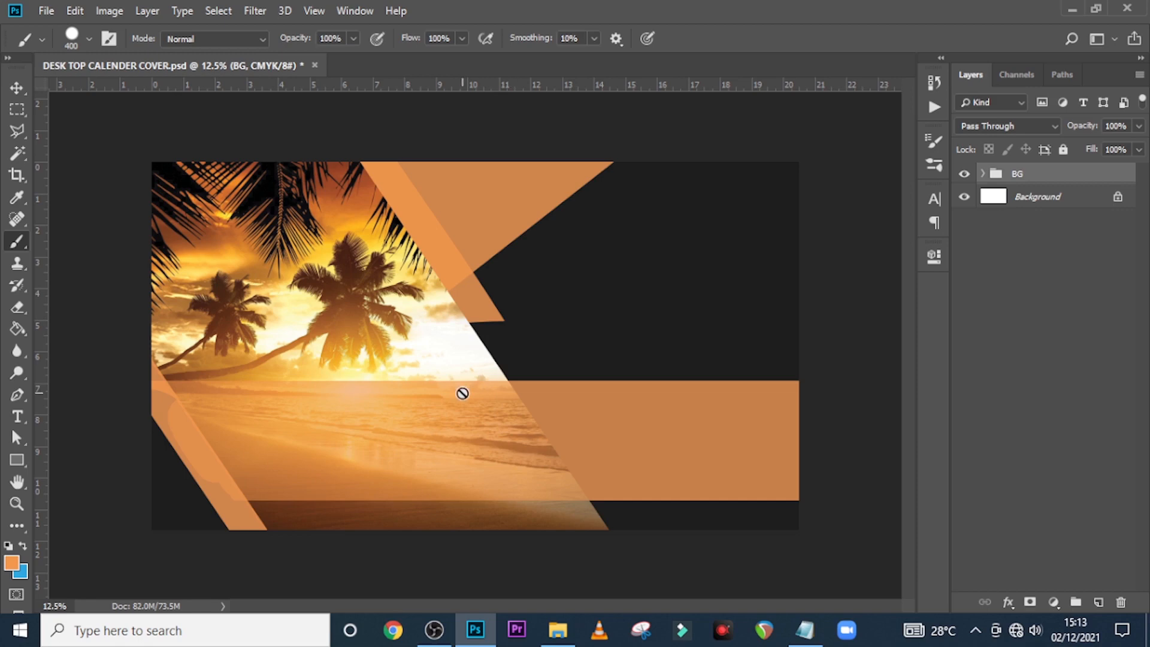
Paste the word January from the notes file into a text box in the dark top area
key("t")
left_click(616, 211)
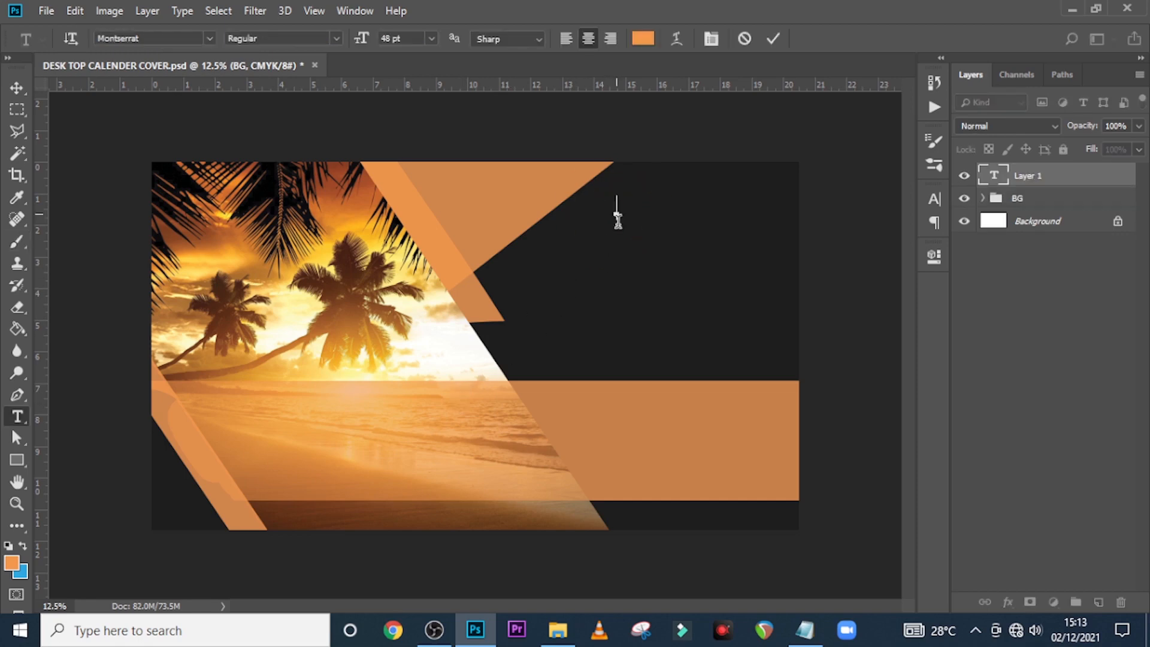
left_click(803, 629)
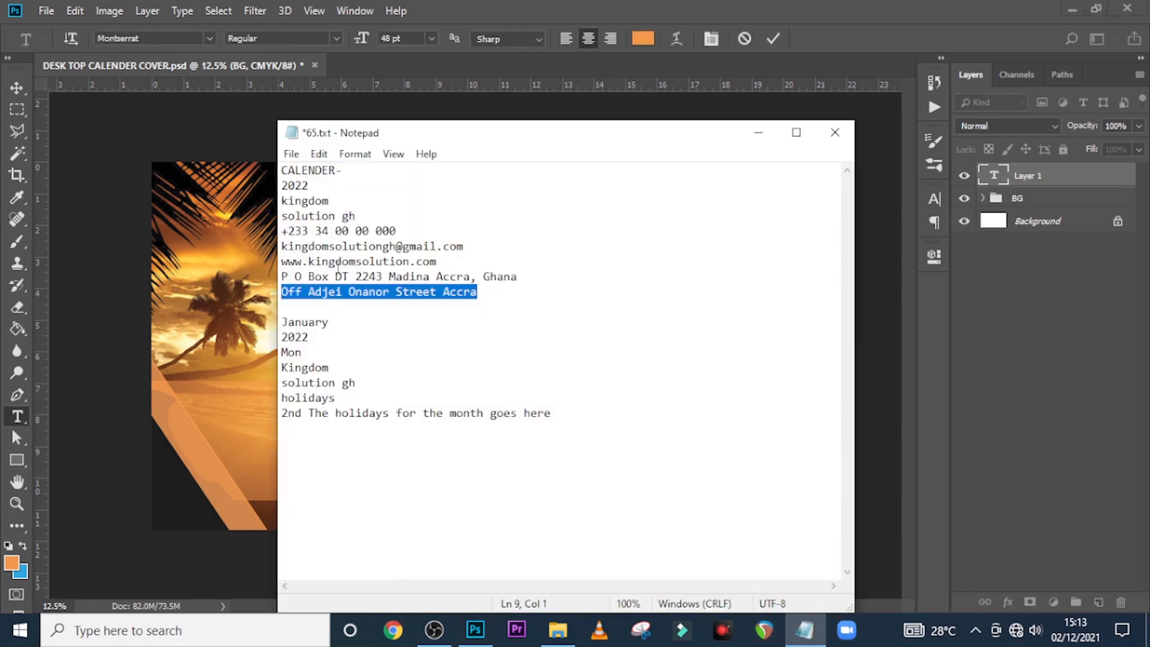
left_click_drag(338, 323, 264, 322)
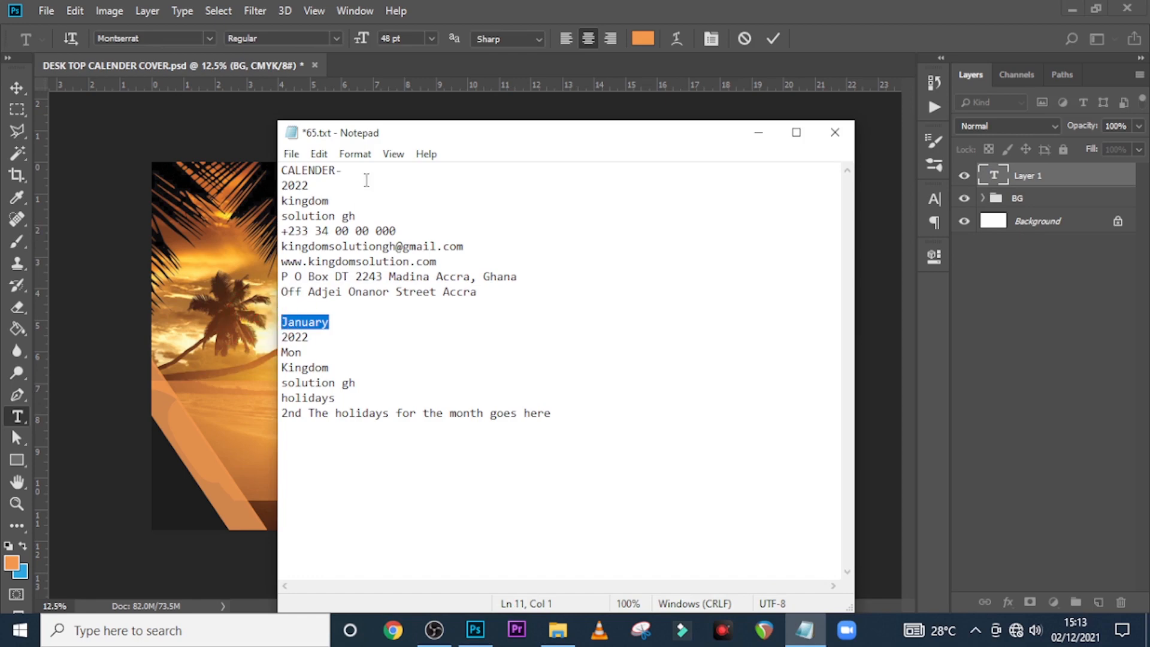
key("ctrl+c")
left_click(512, 8)
key("ctrl+v")
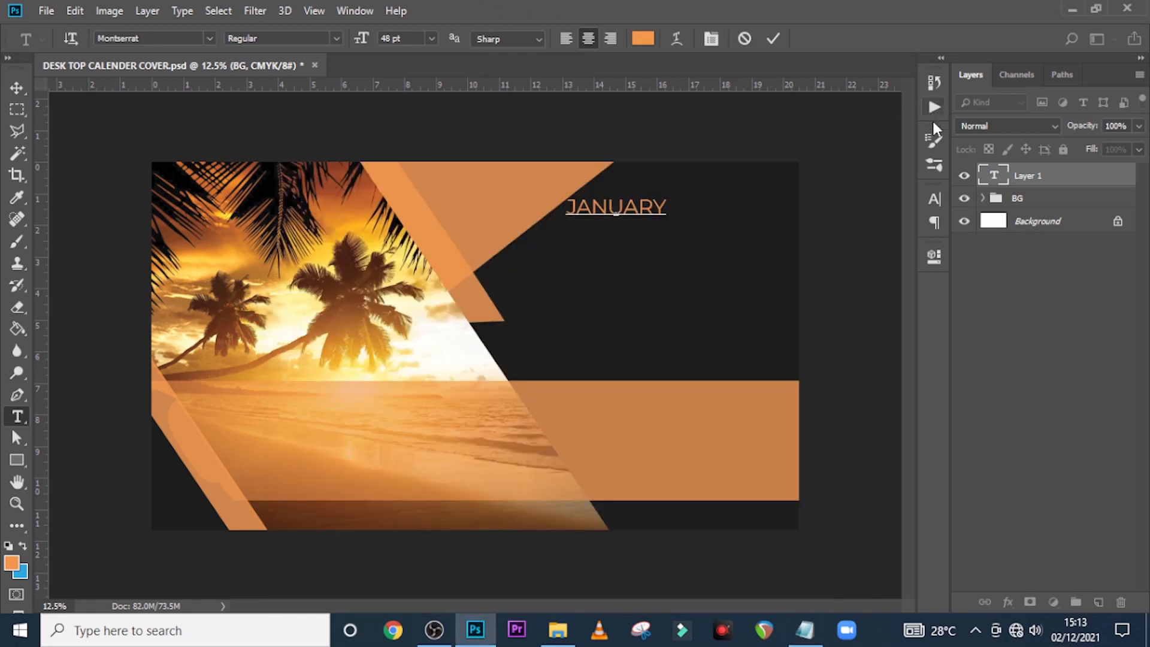
left_click(994, 186)
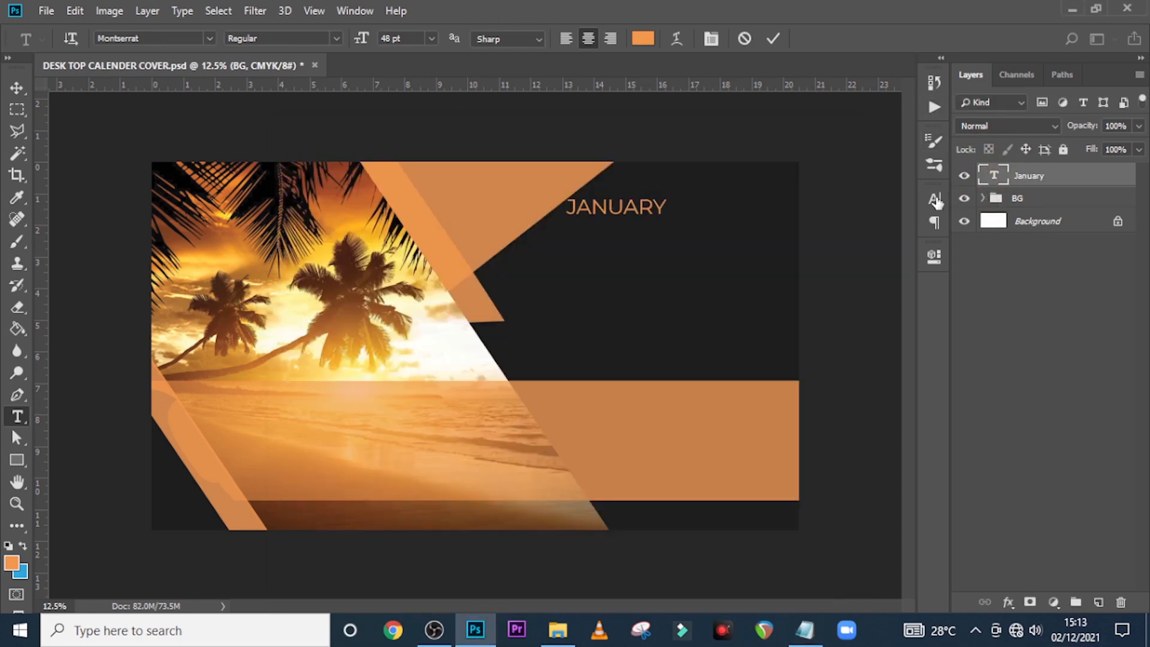
Make the January text white Montserrat Medium and turn off All Caps
left_click(935, 199)
left_click(880, 300)
left_click_drag(527, 285, 477, 227)
left_click(888, 254)
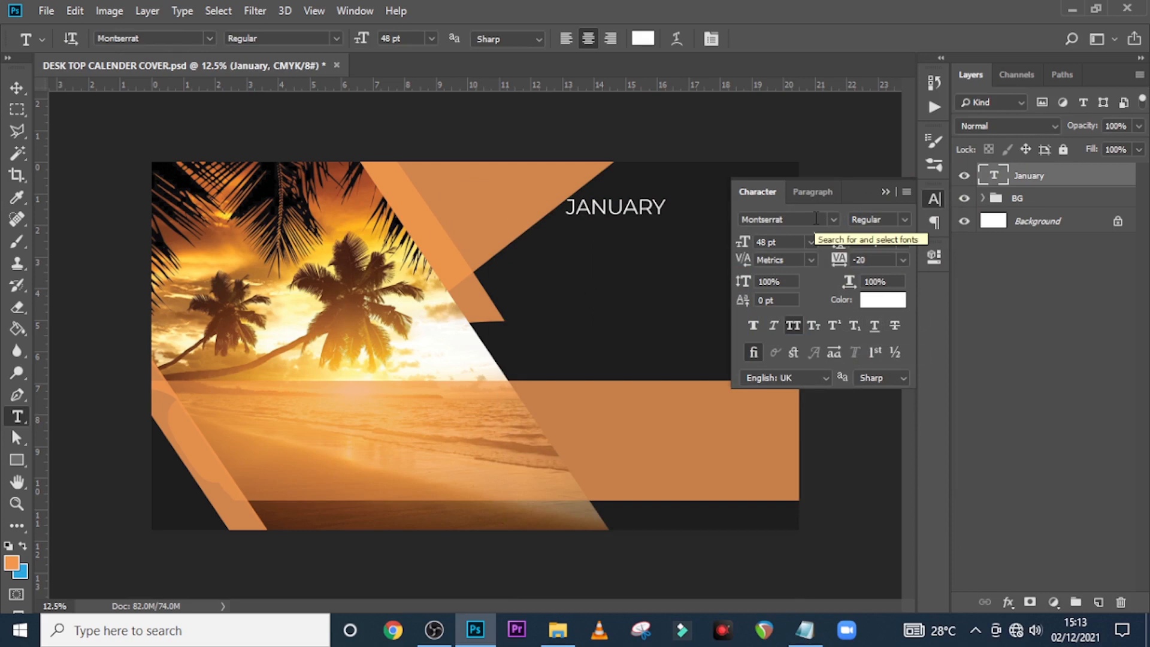
left_click(896, 220)
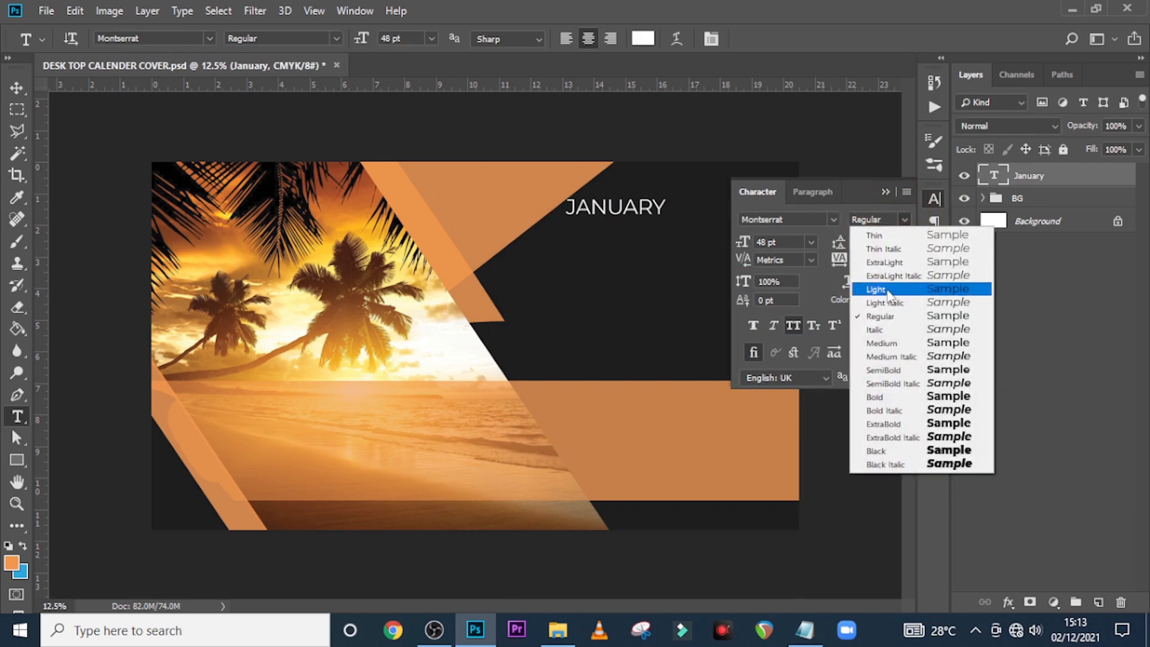
left_click(889, 355)
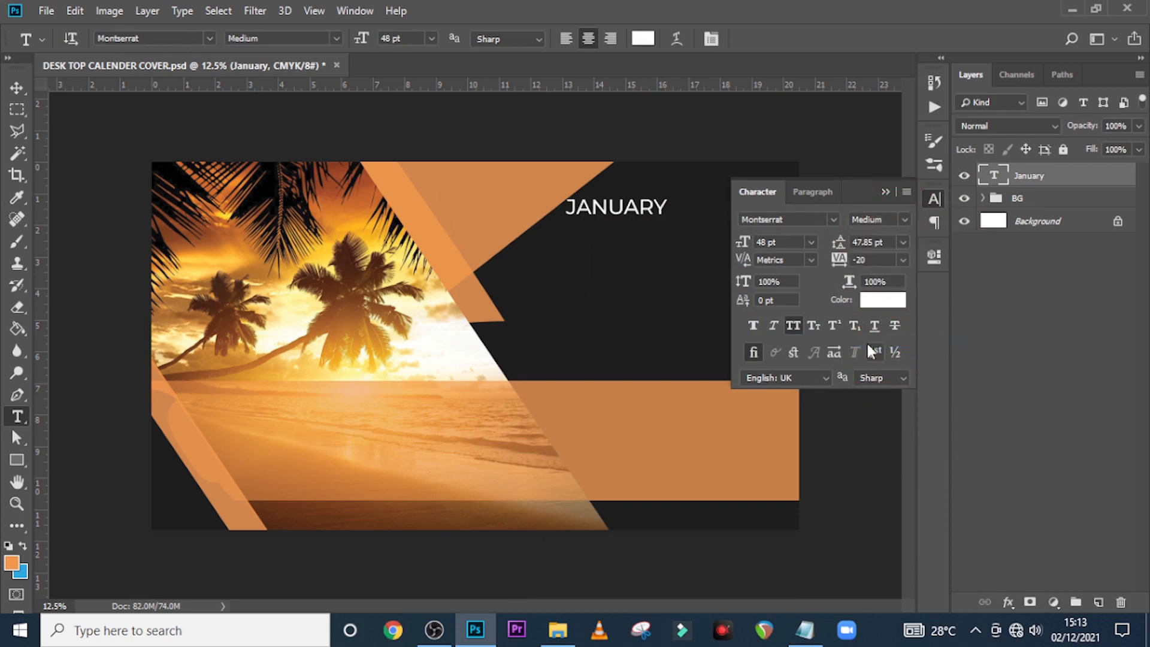
left_click(770, 242)
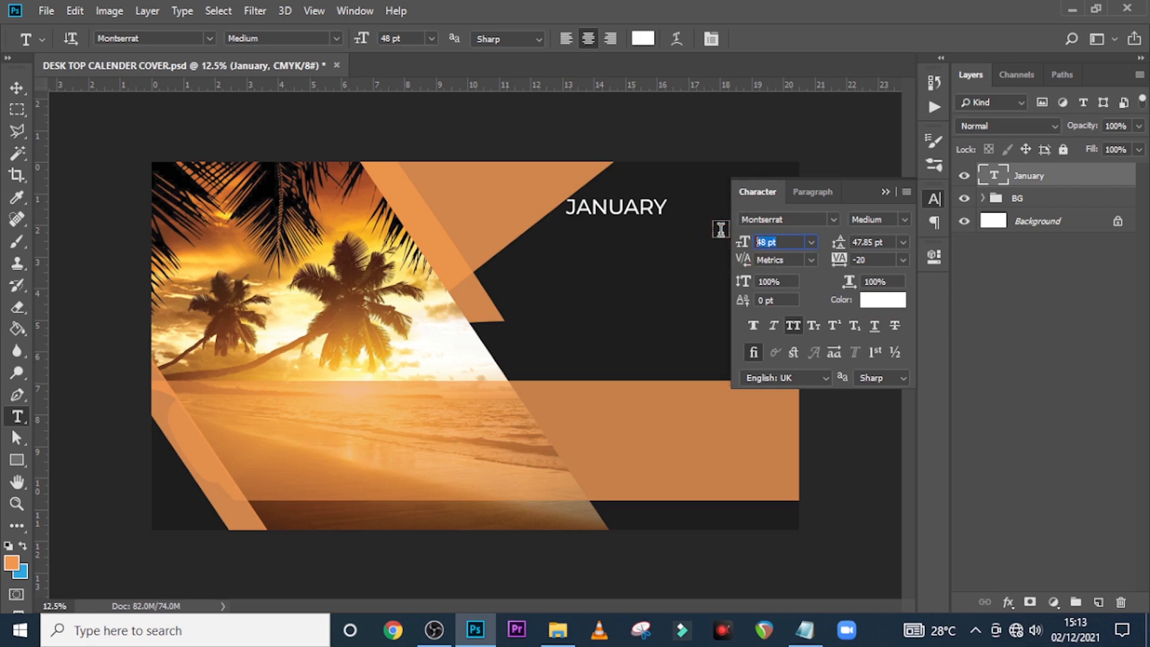
left_click(880, 259)
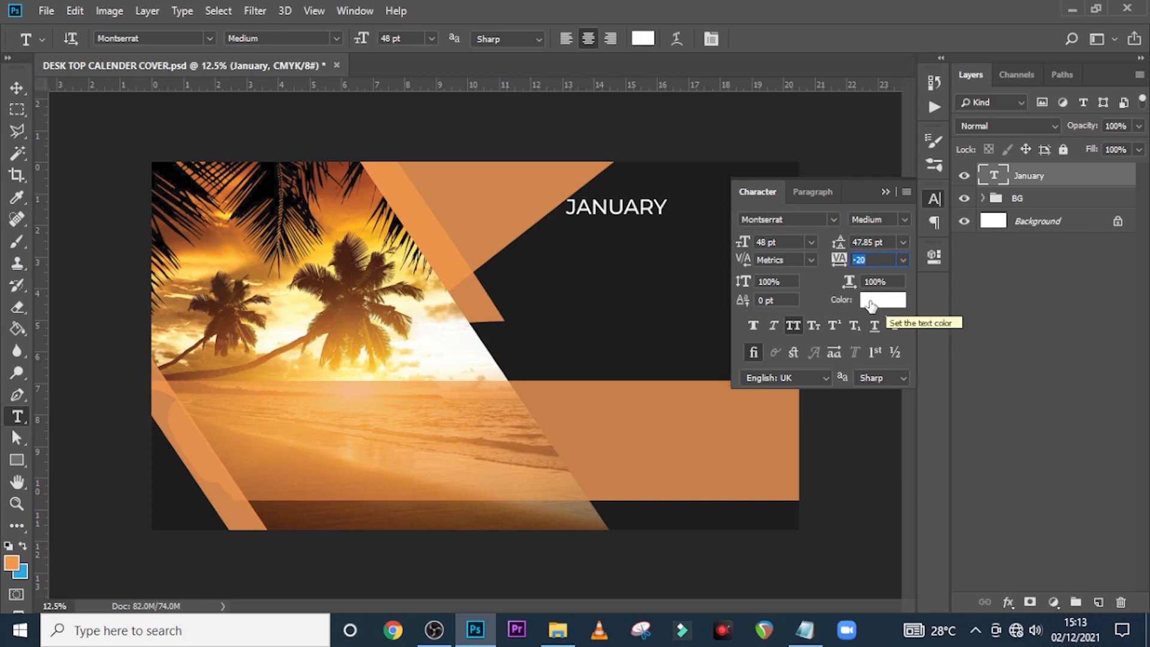
left_click(793, 324)
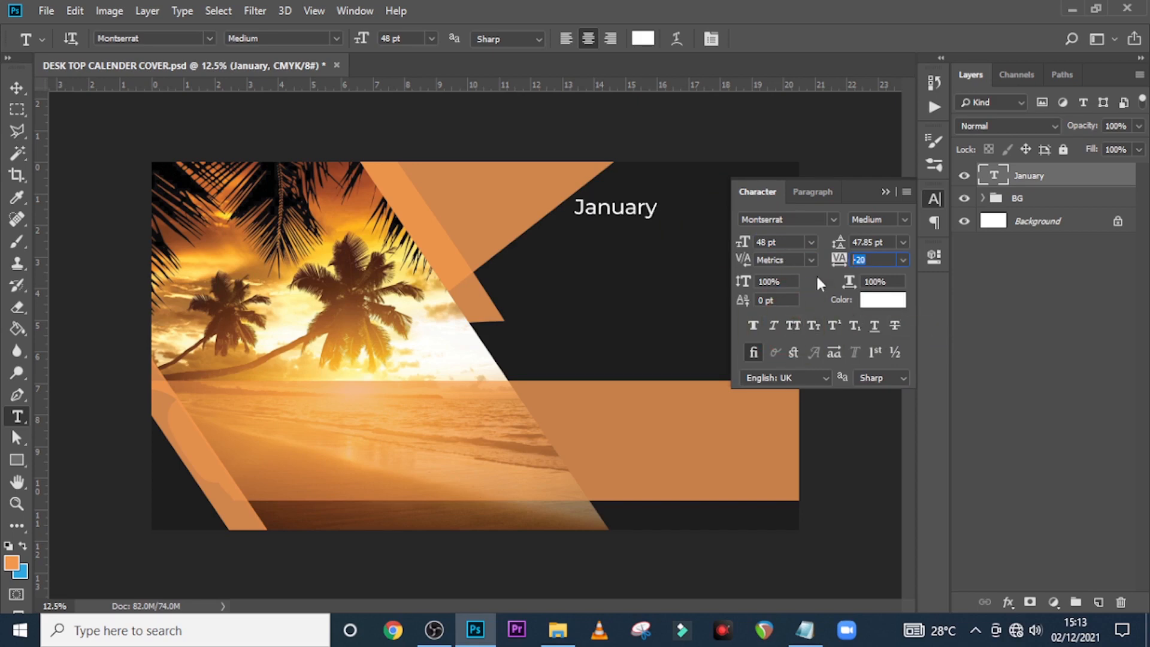
left_click(885, 192)
Duplicate the January text, move the copy right, and change it to 2022
key("v")
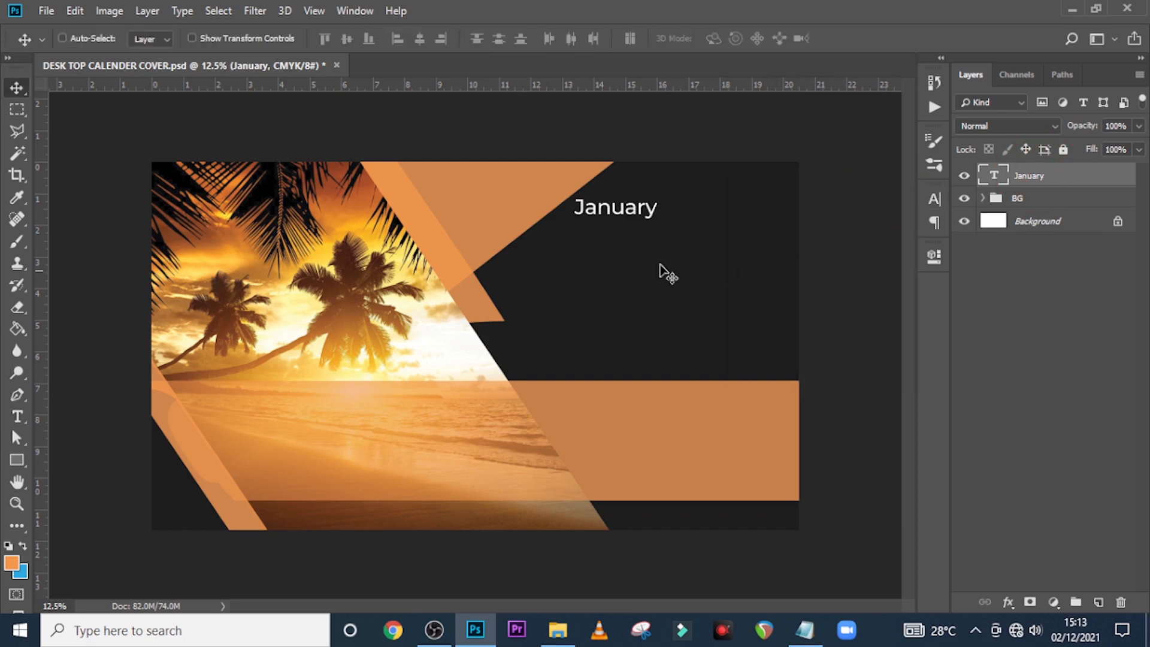
key("shift+Right")
key("shift+Right")
key("shift+Right")
key("shift+Right")
key("shift+Right")
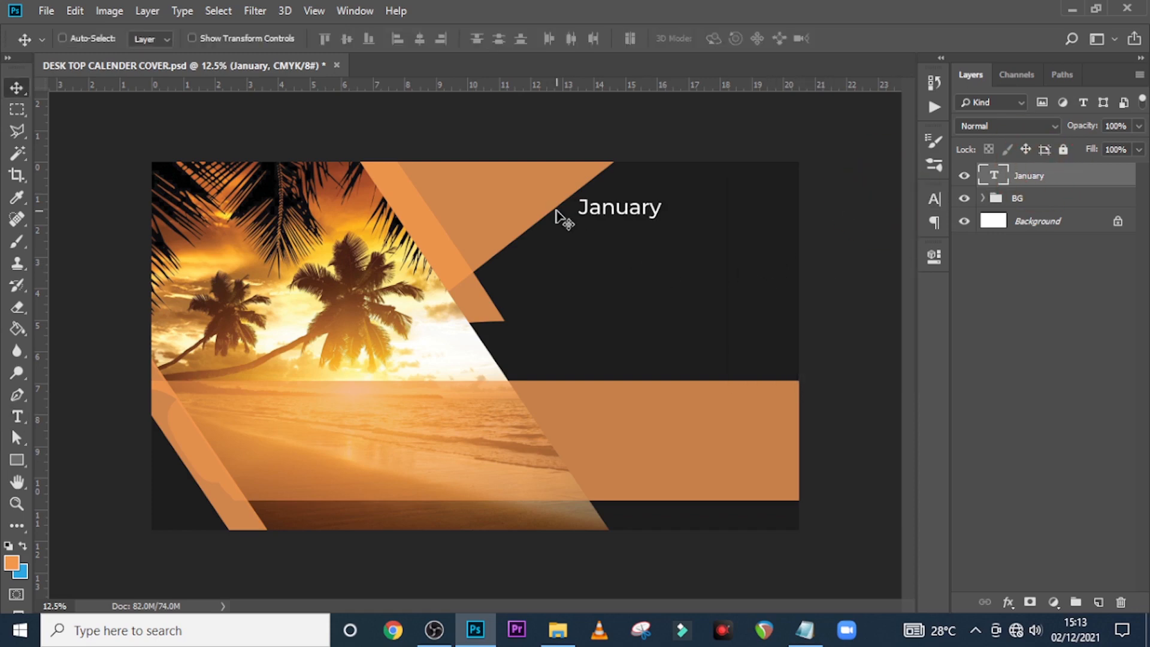
key("ctrl+semicolon")
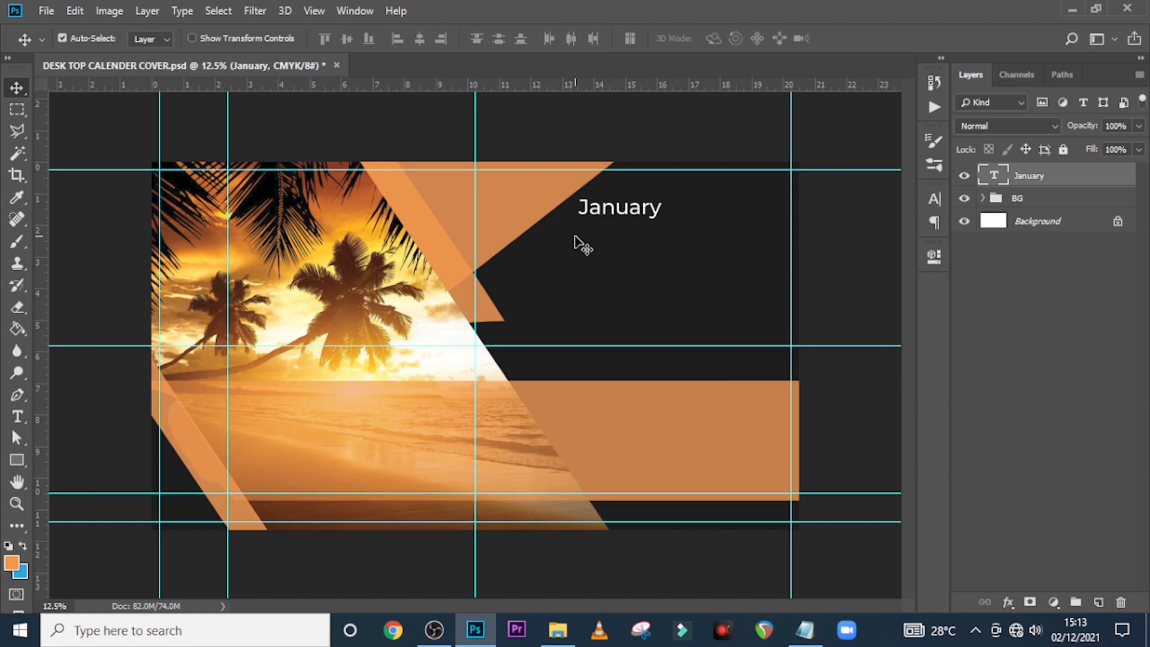
key("ctrl+j")
left_click_drag(621, 207, 750, 207)
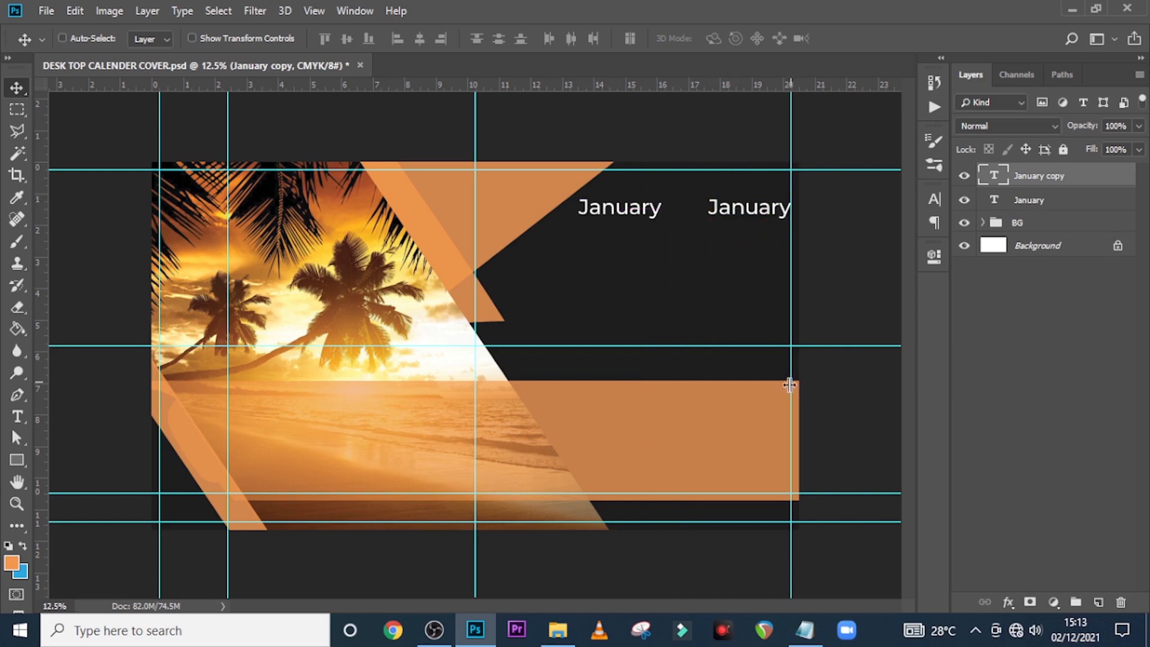
left_click(992, 175)
double_click(992, 176)
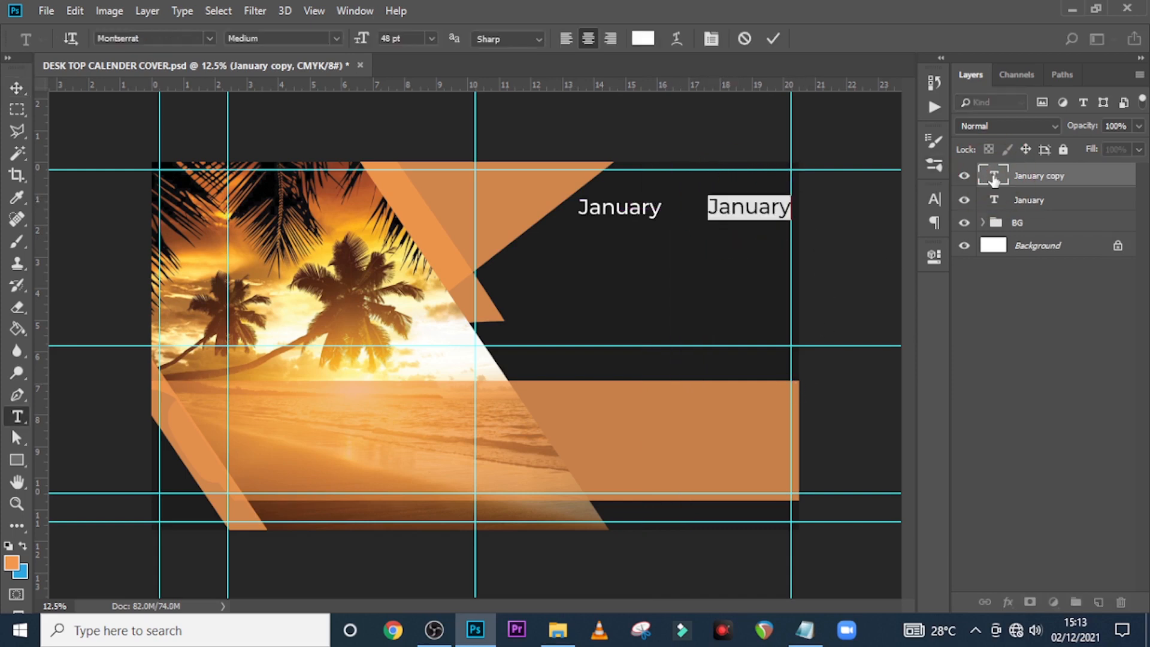
type("2022")
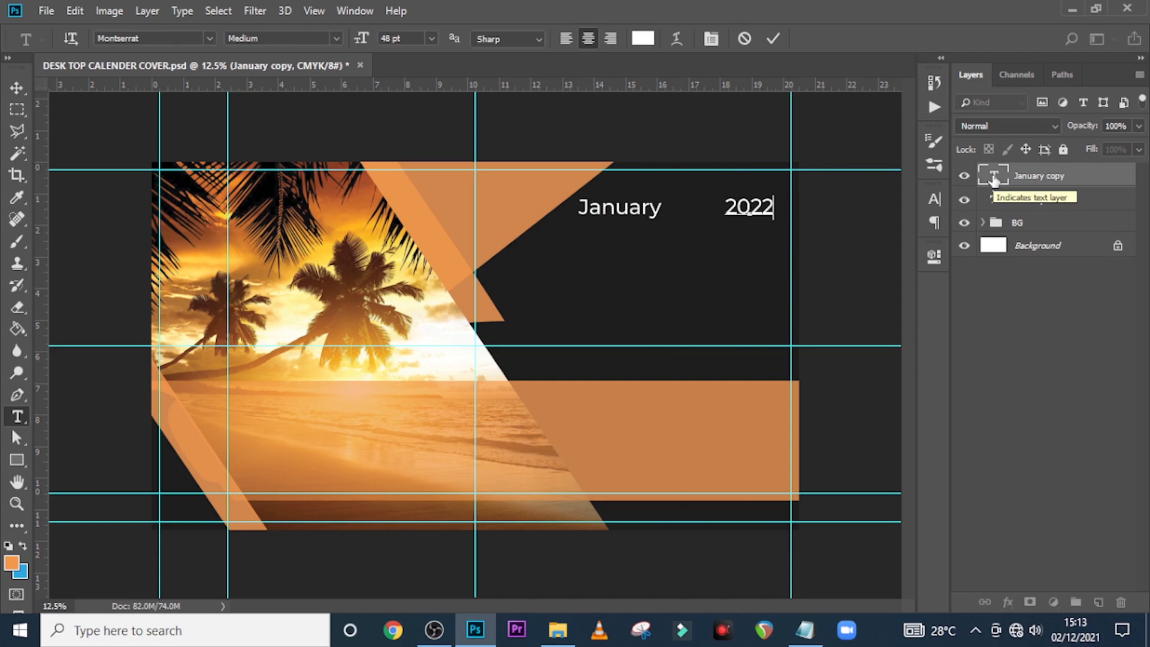
left_click(993, 176)
Add a vertical guide near the right edge and nudge January and 2022 into alignment
left_click_drag(37, 279, 782, 285)
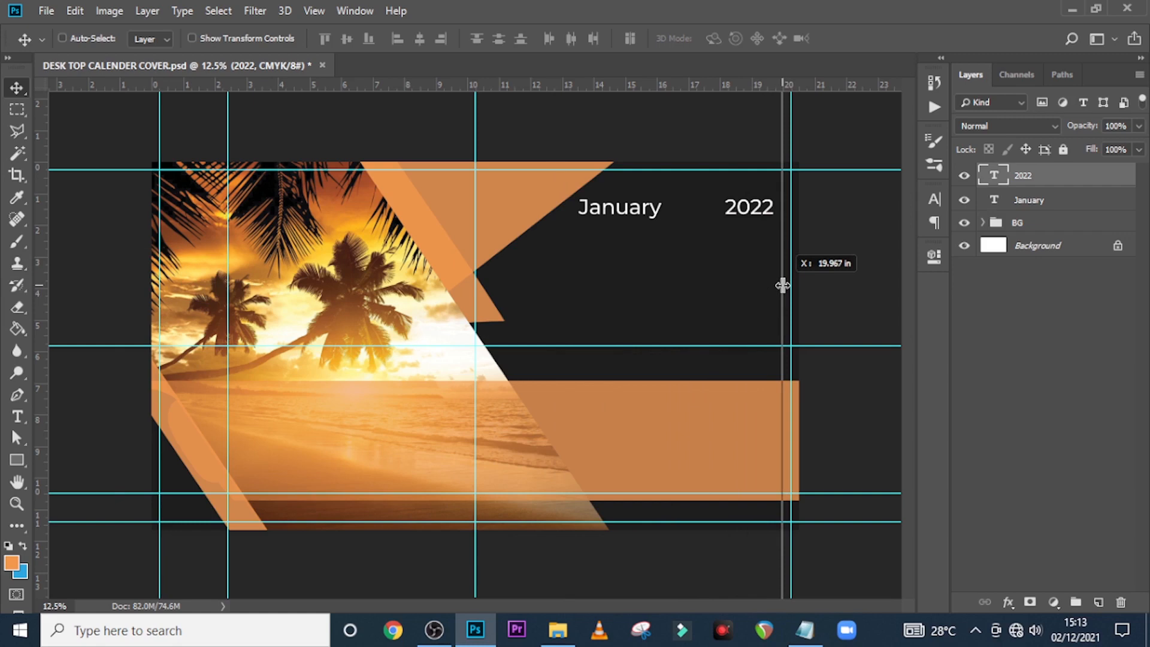
left_click_drag(782, 285, 779, 285)
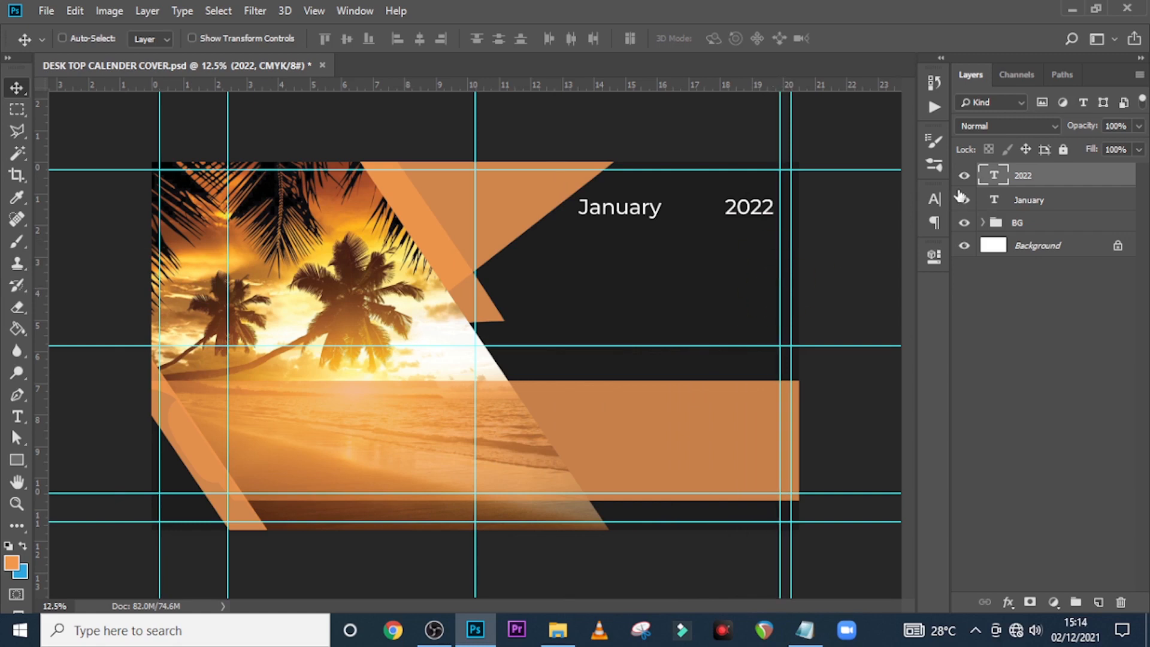
left_click(1028, 197, "shift")
key("shift+Right")
key("shift+Right")
key("shift+Right")
key("shift+Right")
key("shift+Right")
key("shift+Right")
key("shift+Right")
key("shift+Right")
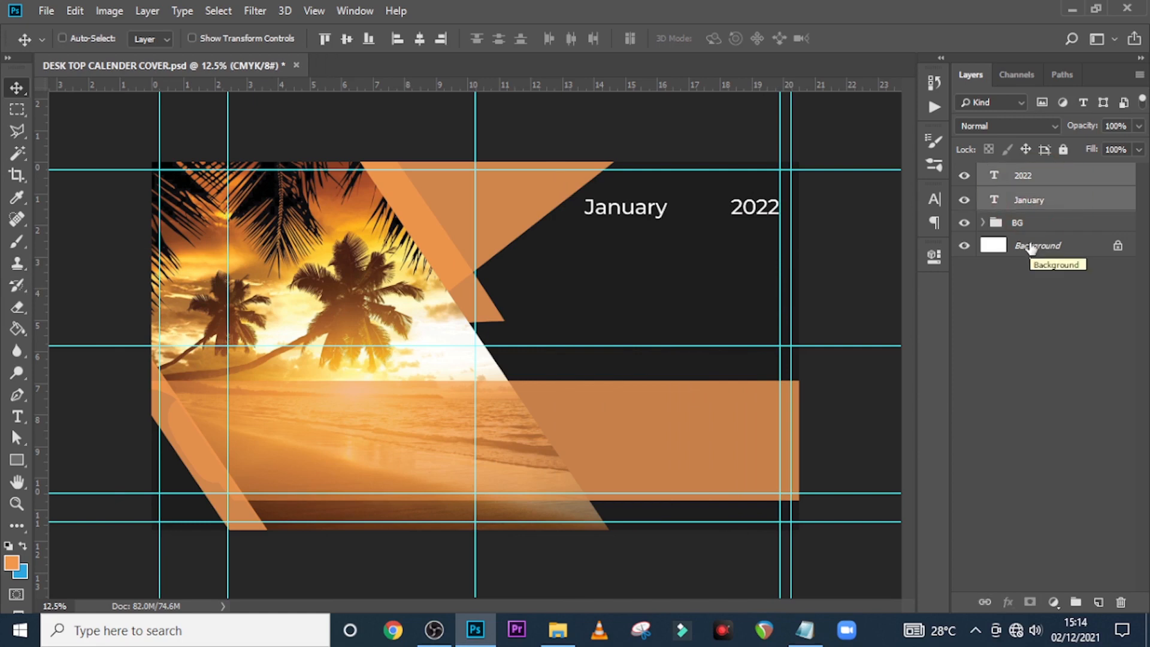
left_click(994, 202)
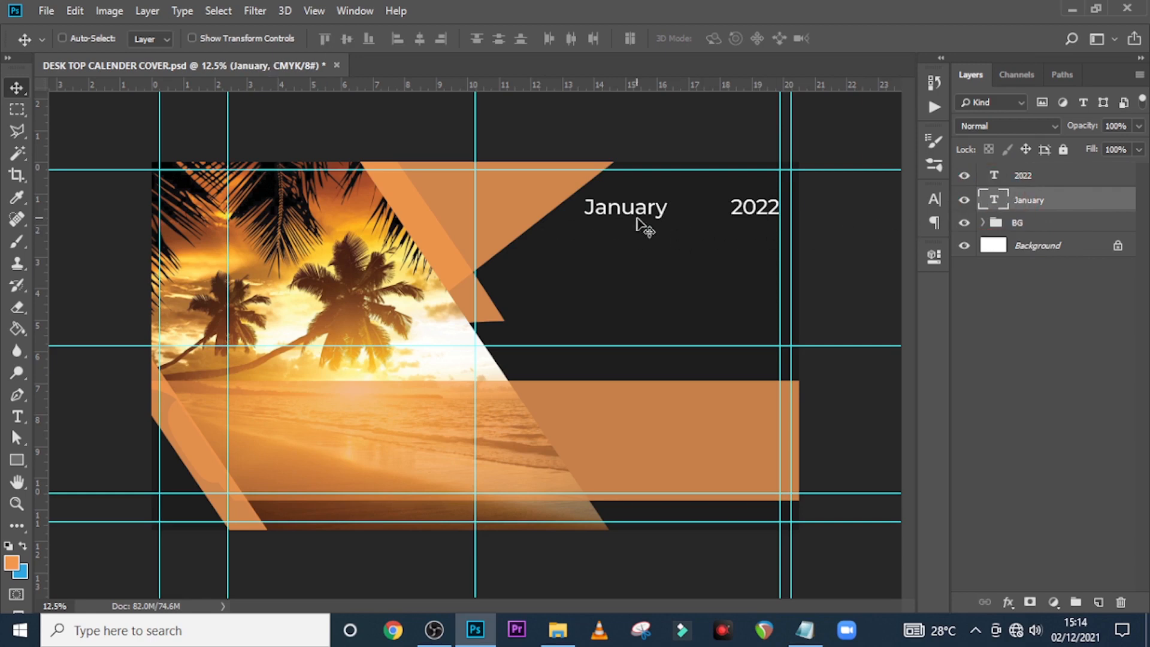
left_click(1025, 193)
key("shift+Left")
key("shift+Left")
key("shift+Left")
key("shift+Left")
key("shift+Left")
key("shift+Left")
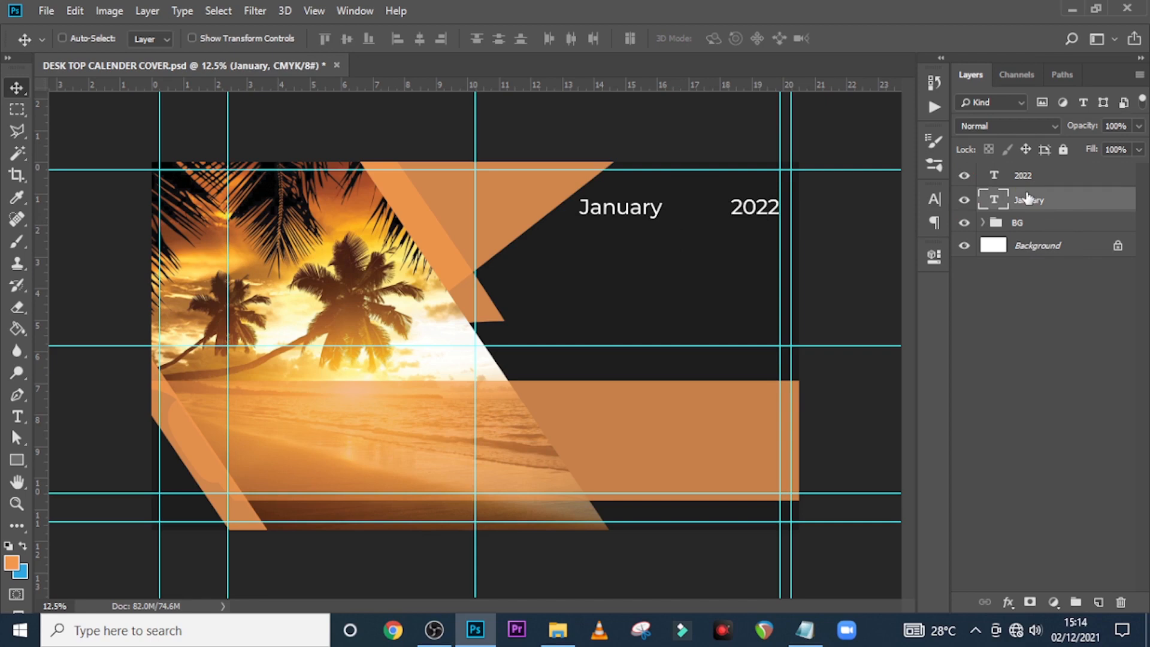
Add two vertical guides and draw a thin rectangle bar under January 2022
left_click_drag(45, 342, 586, 326)
left_click_drag(41, 322, 568, 332)
key("u")
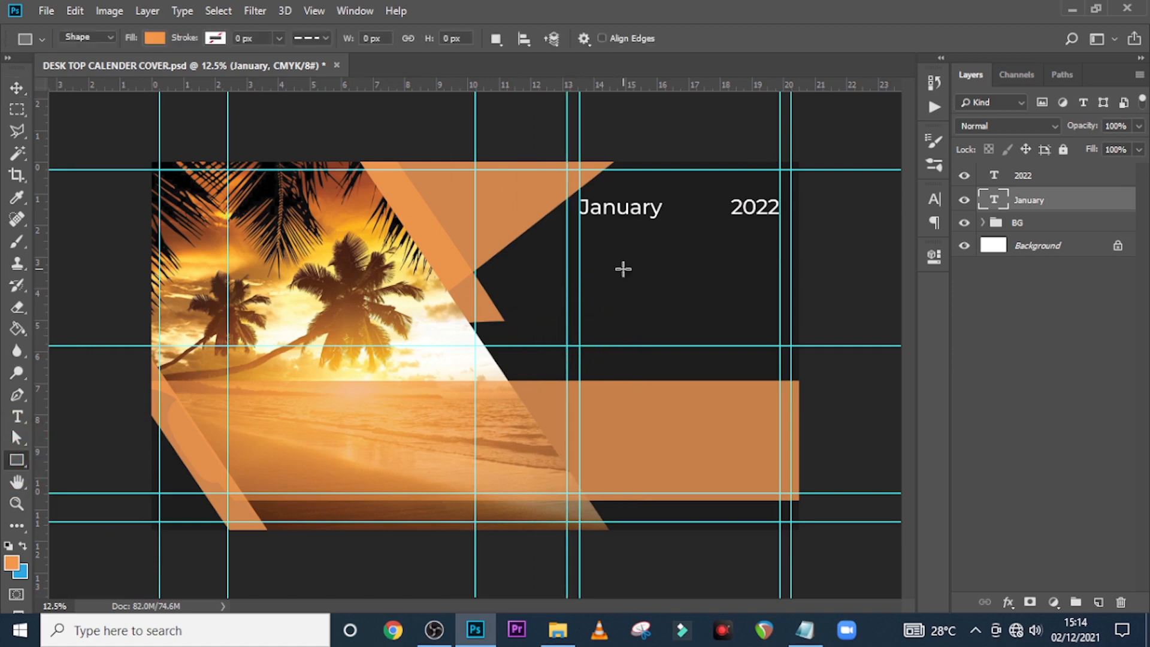
left_click_drag(567, 220, 806, 221)
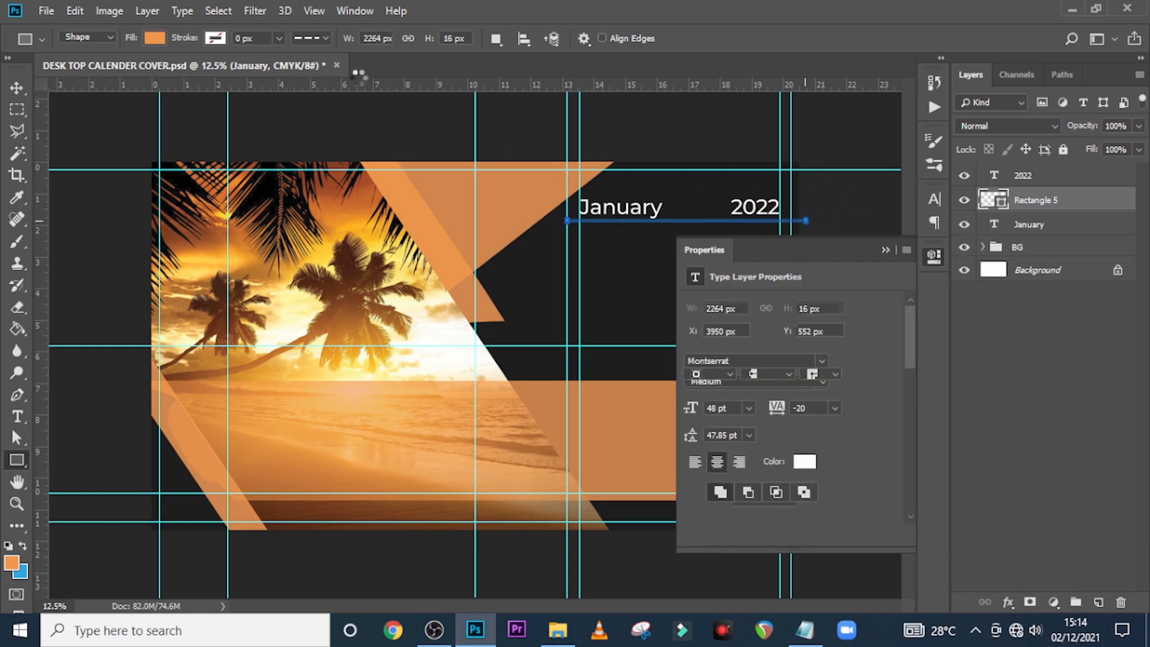
left_click(886, 250)
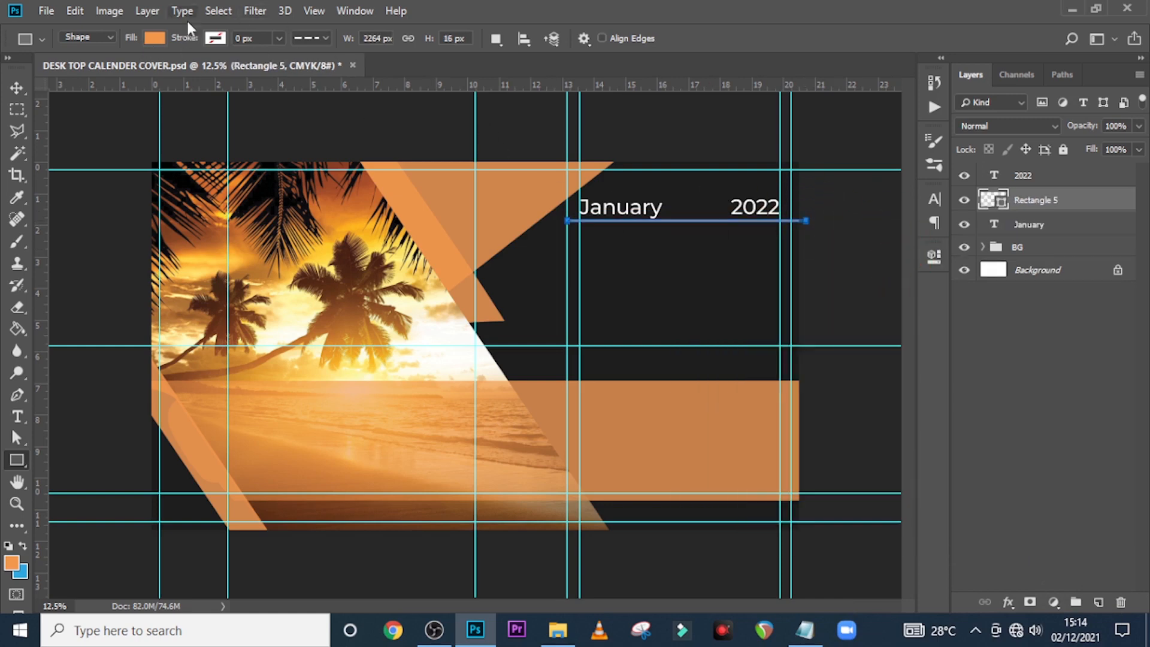
Fill the underline bar orange and nudge it into position
left_click(155, 37)
left_click(234, 70)
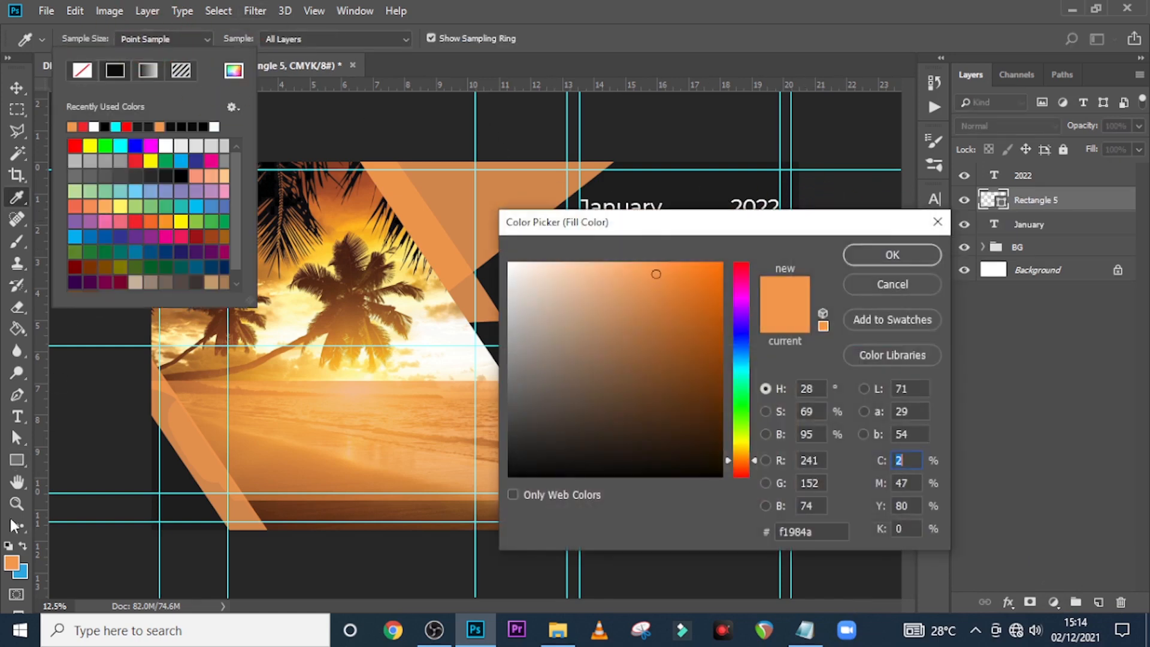
left_click(890, 256)
left_click(1069, 244)
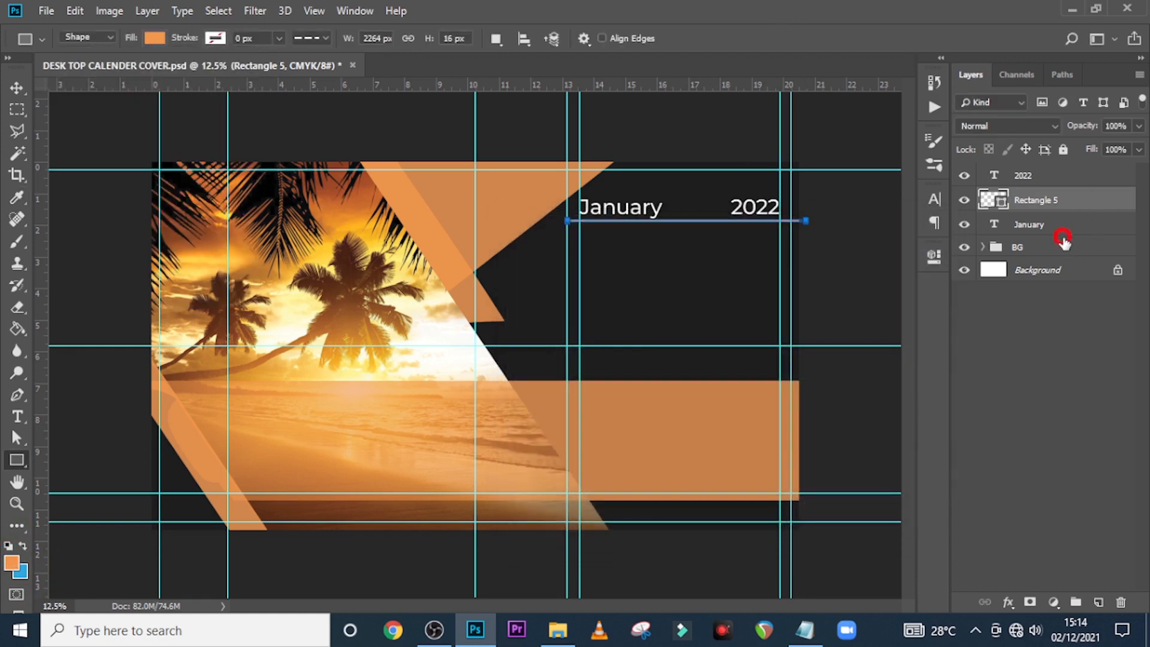
left_click(1025, 227)
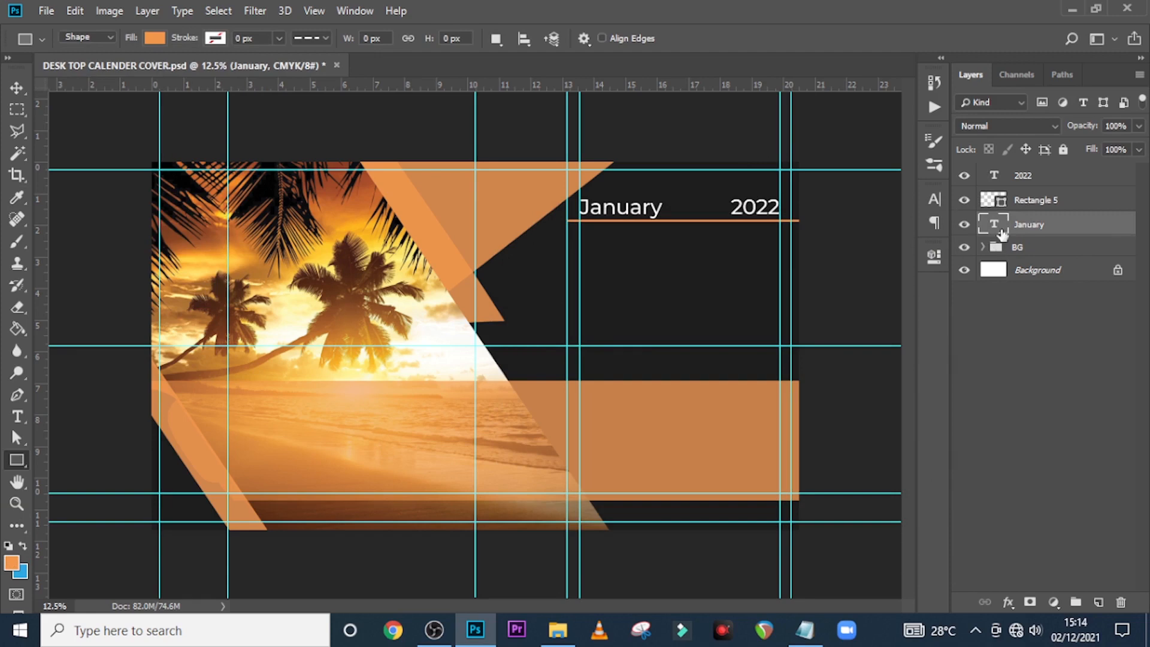
left_click(1026, 205)
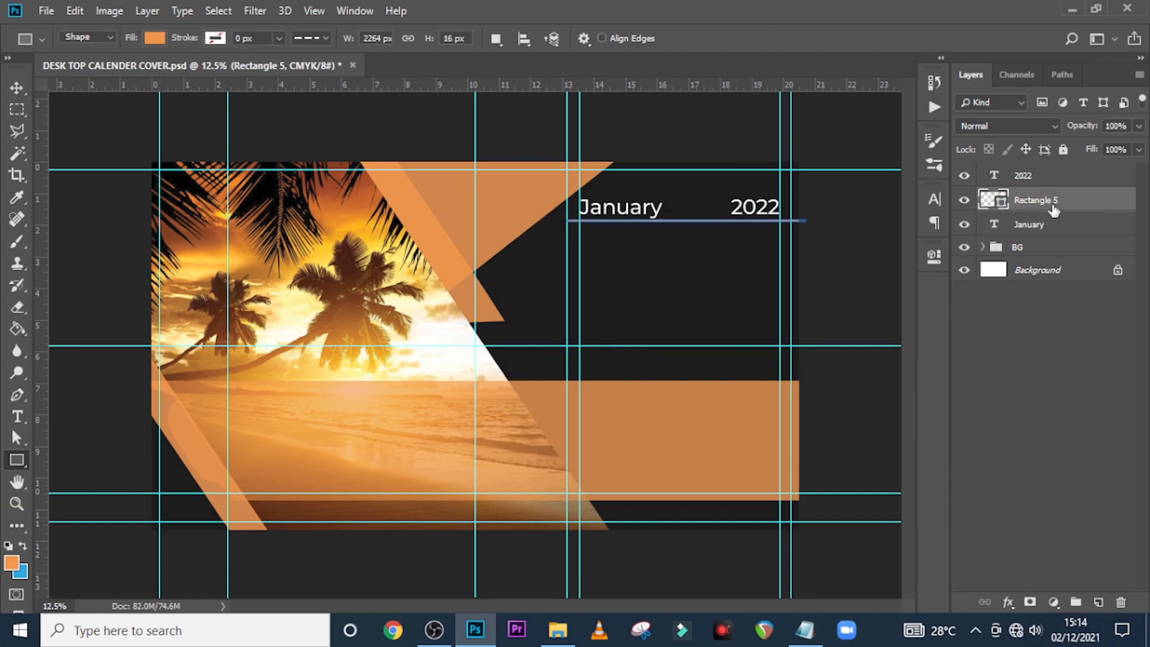
key("v")
key("shift+Down")
key("shift+Down")
key("shift+Down")
key("shift+Down")
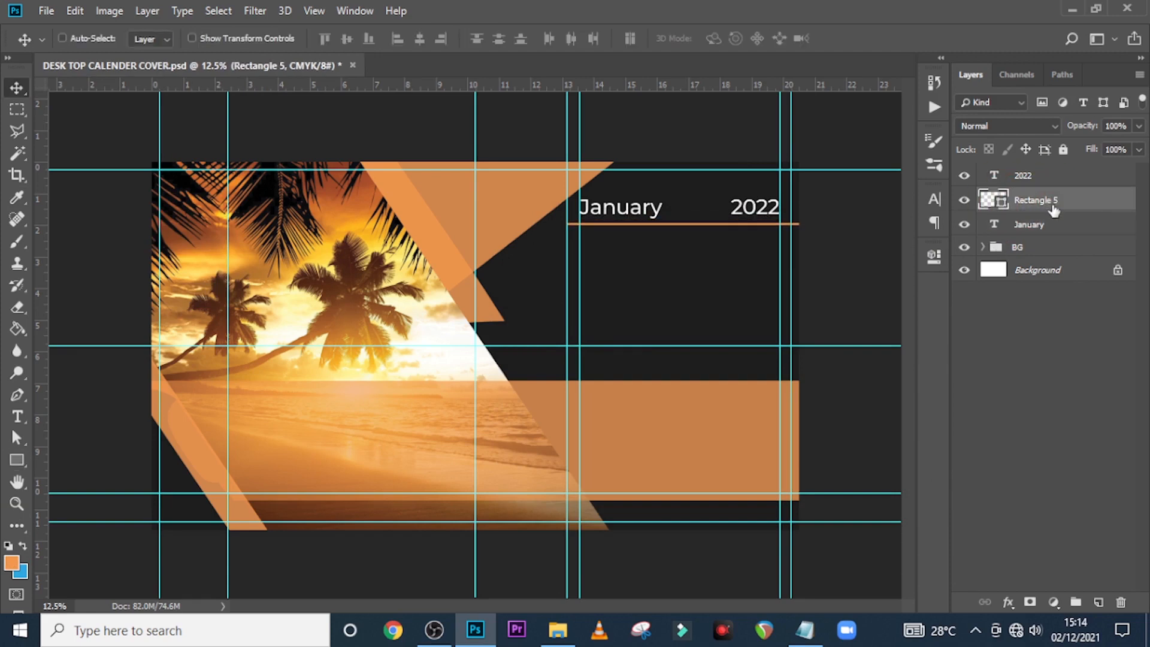
key("shift+Up")
Group the January, underline and 2022 layers into a group named JANUARY
left_click(1027, 228)
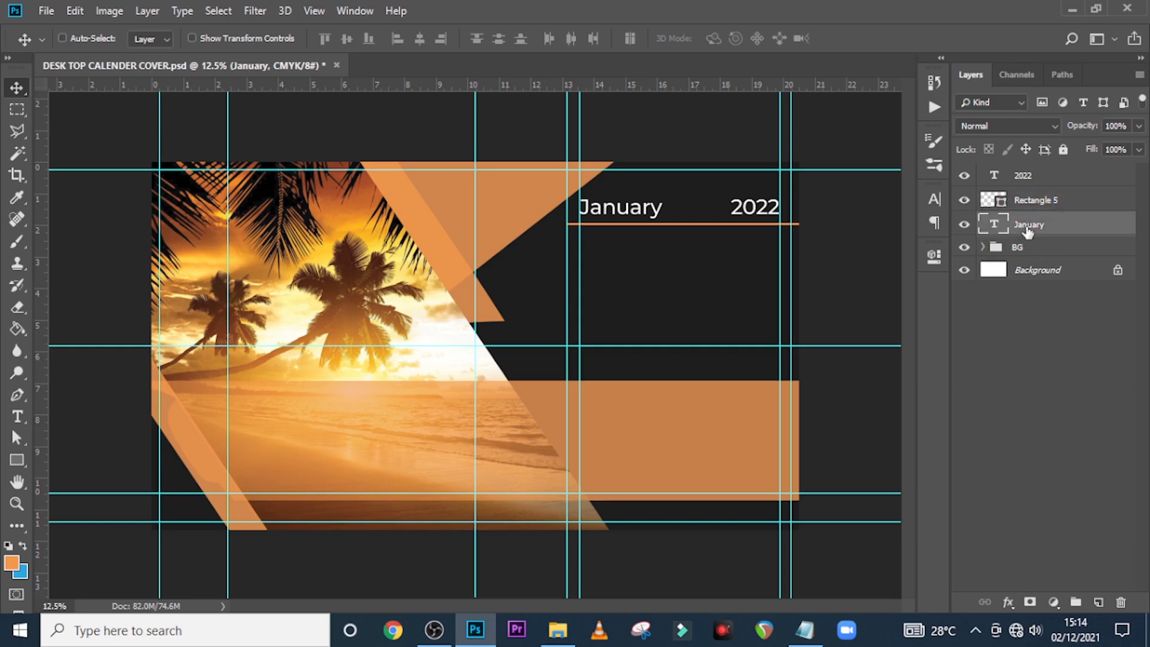
left_click(1045, 203, "shift")
left_click(1045, 180, "shift")
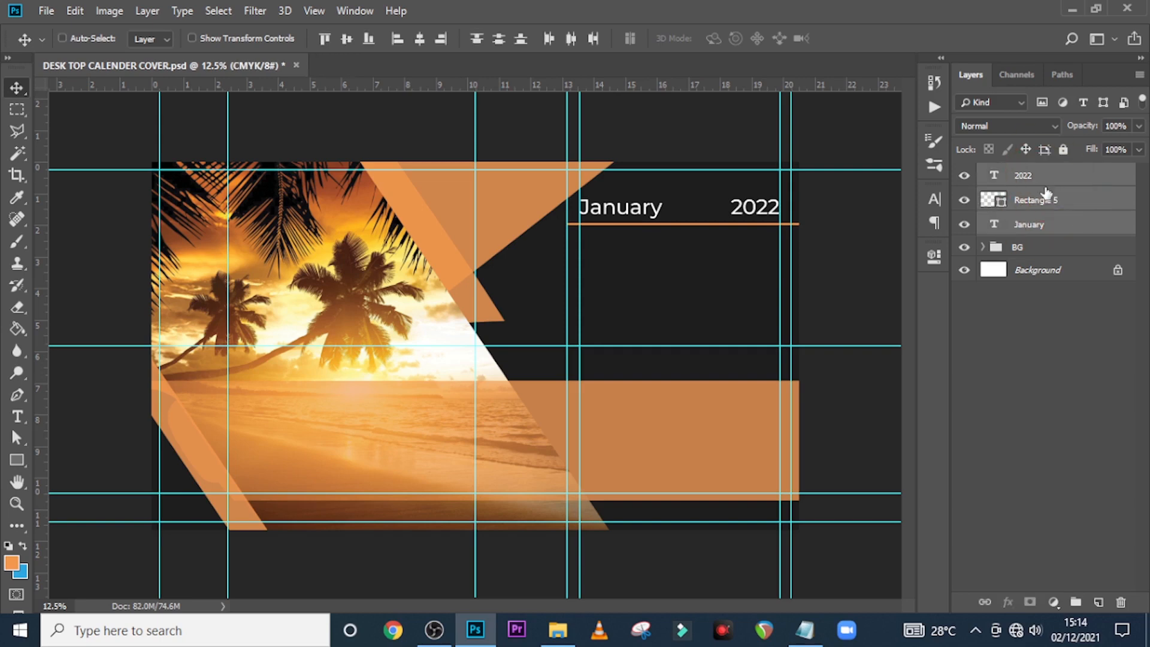
key("ctrl+semicolon")
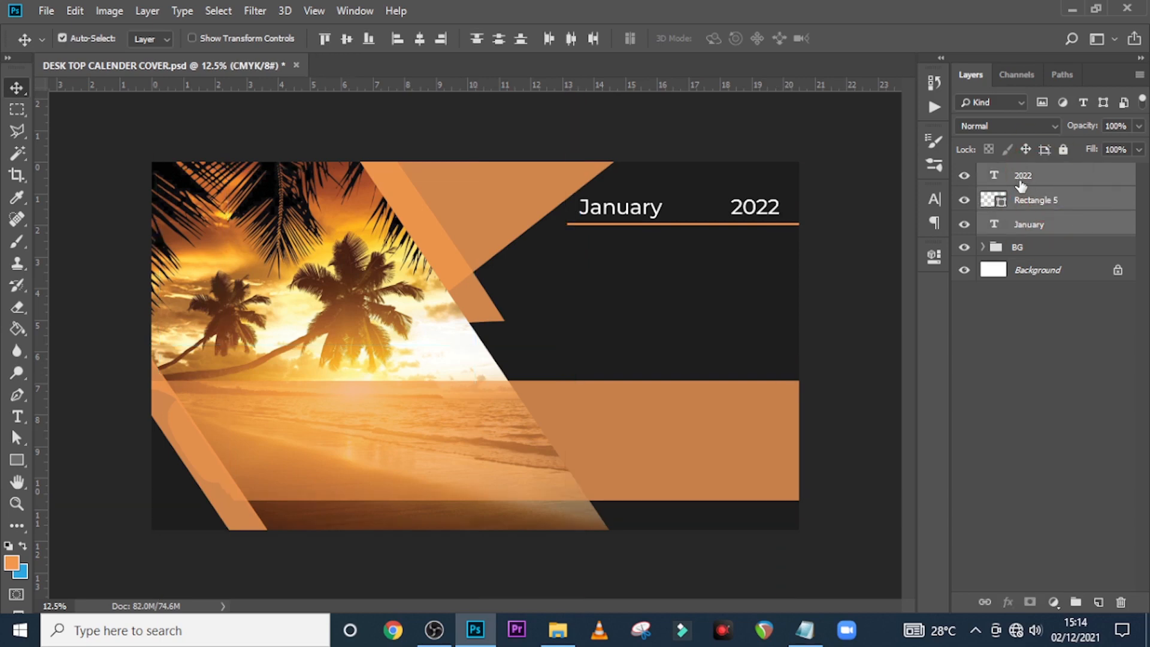
key("ctrl+g")
double_click(1020, 175)
type("JAN")
key("Return")
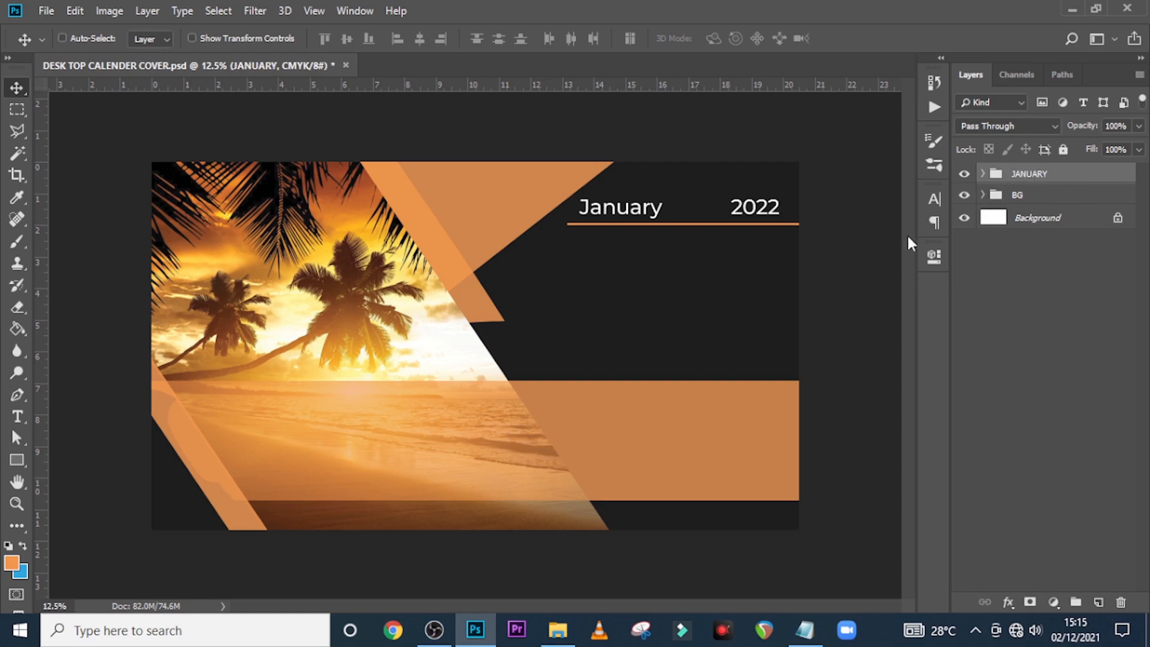
key("ctrl+semicolon")
Type a new Mon text line below the heading
key("t")
left_click(617, 264)
type("m")
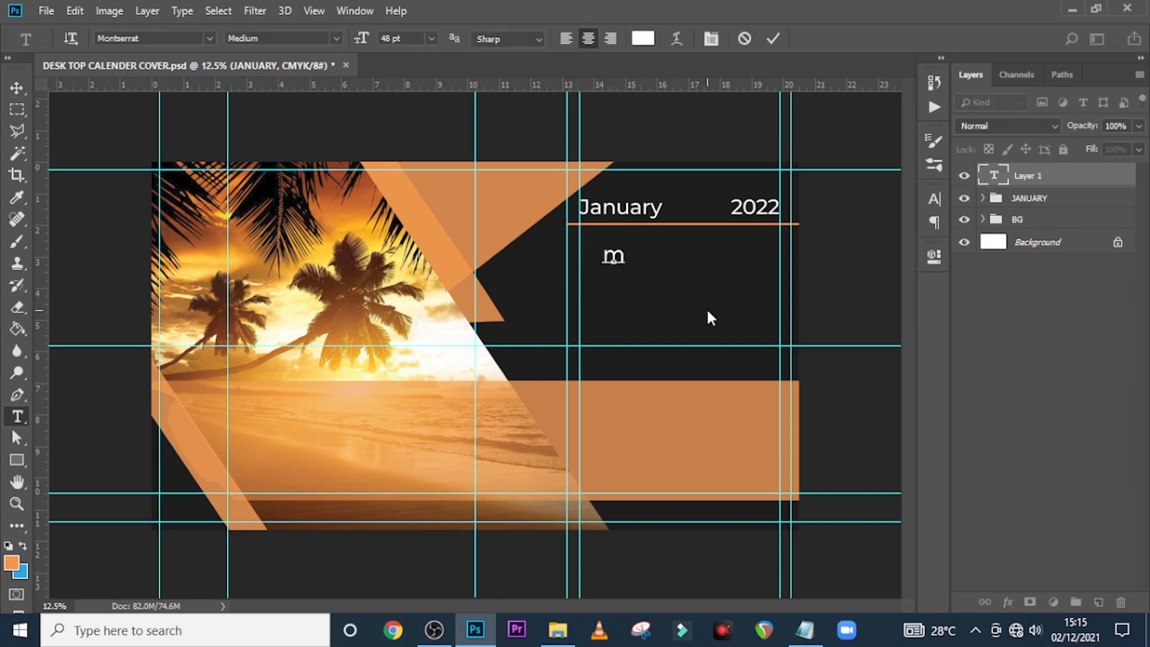
type("o")
key("BackSpace")
key("BackSpace")
type("Mon")
left_click(1018, 180)
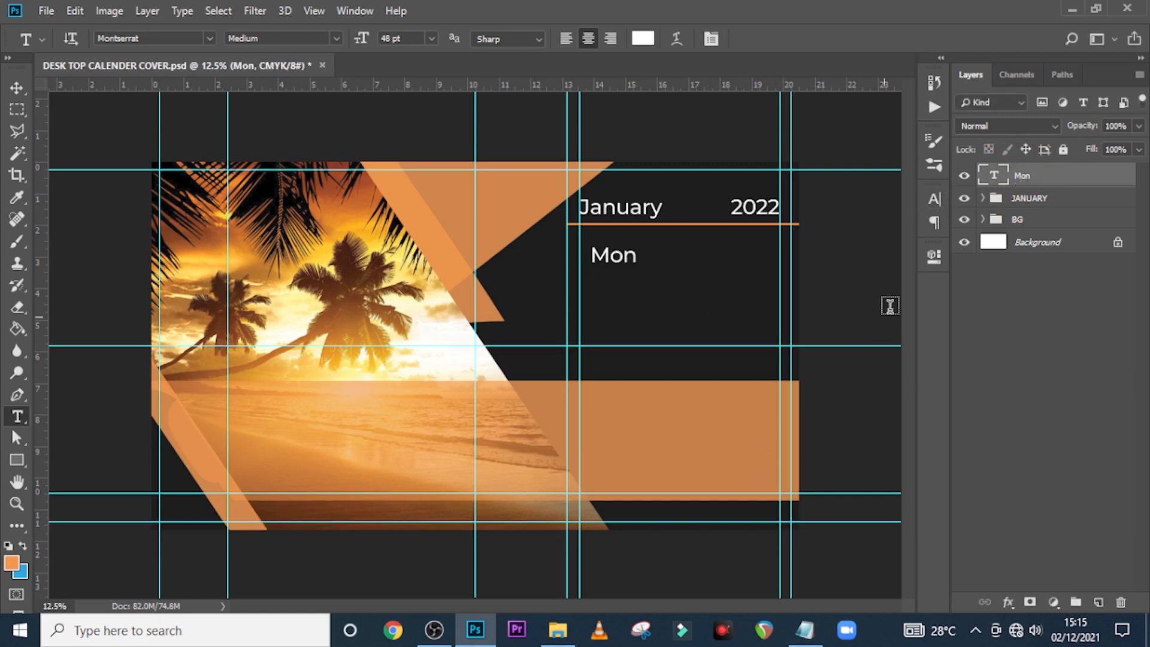
Make Mon Montserrat Bold at 25 pt and move it under the underline's left end
left_click(929, 198)
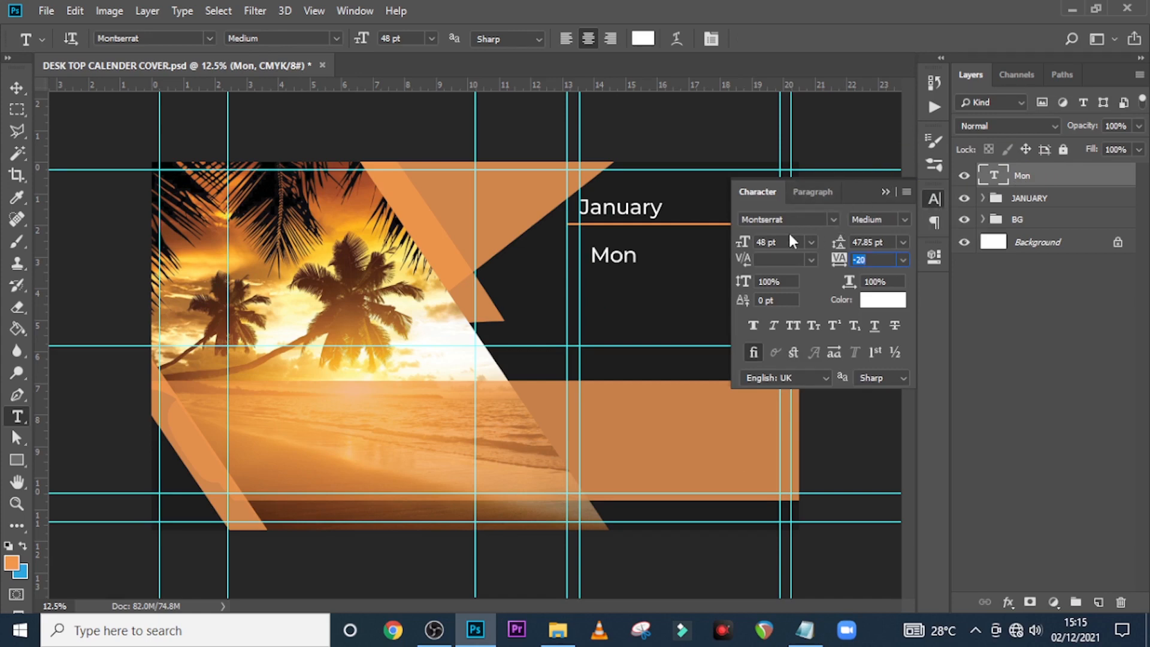
left_click(903, 220)
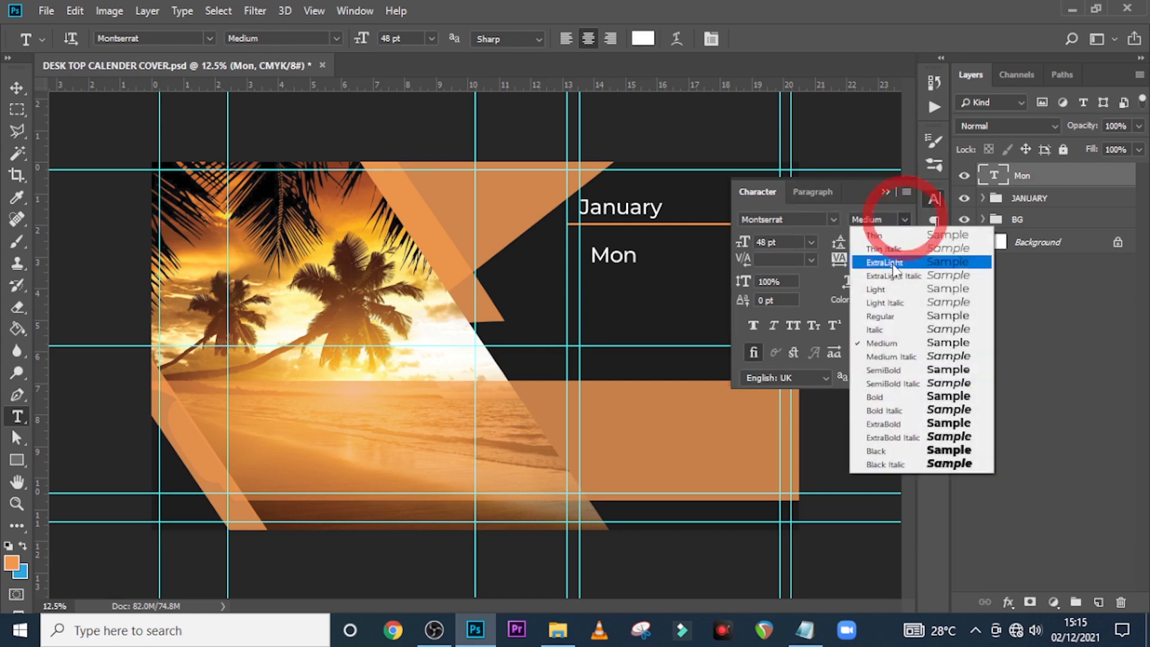
left_click(879, 397)
left_click(879, 398)
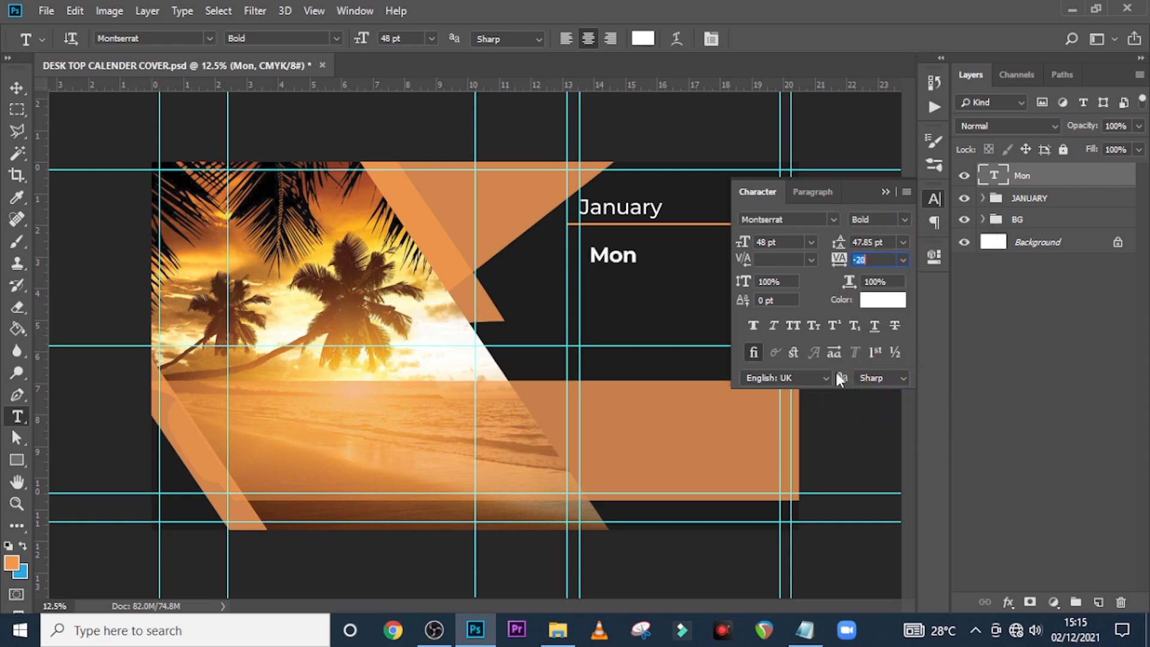
left_click(770, 242)
type("25")
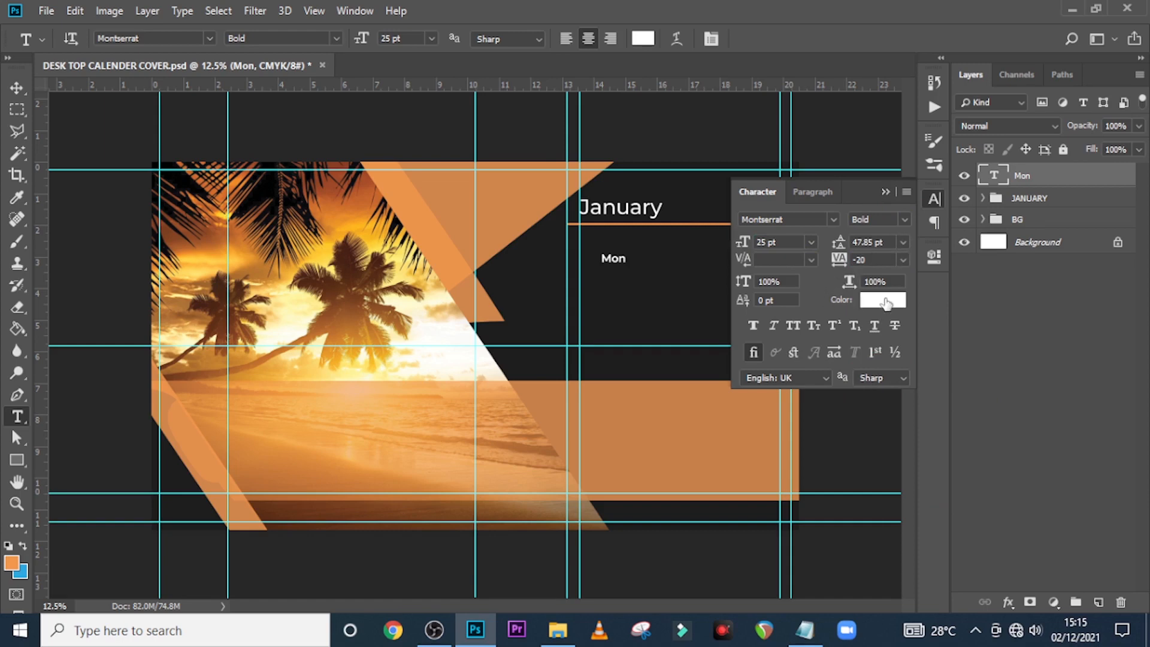
left_click(885, 191)
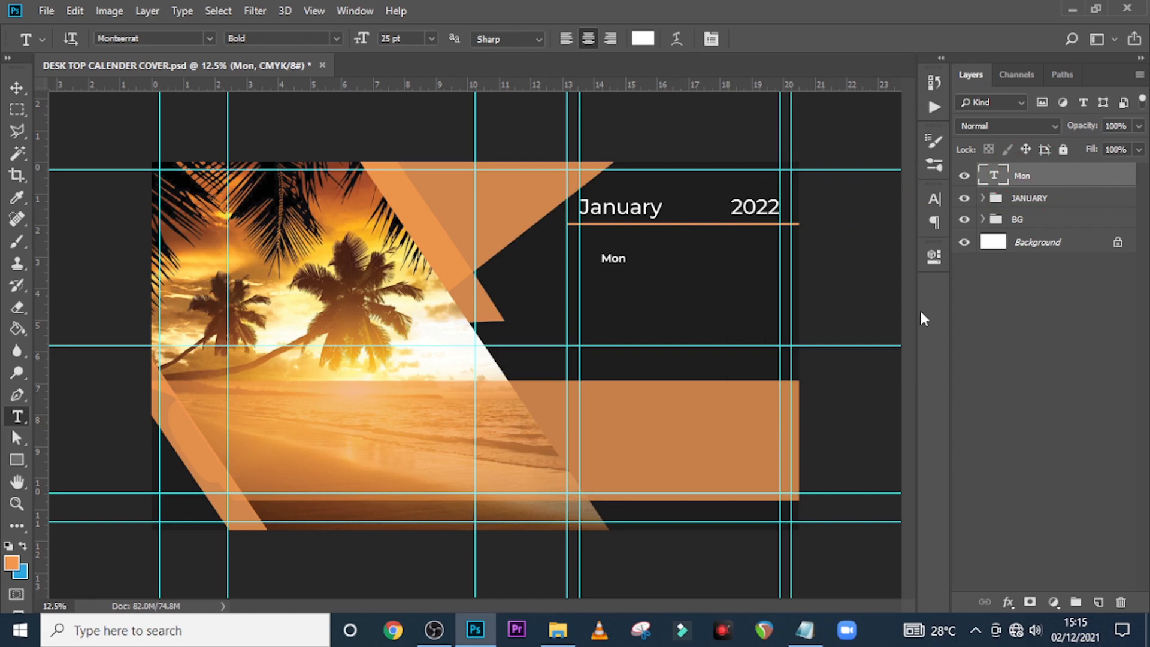
key("v")
left_click_drag(625, 265, 604, 252)
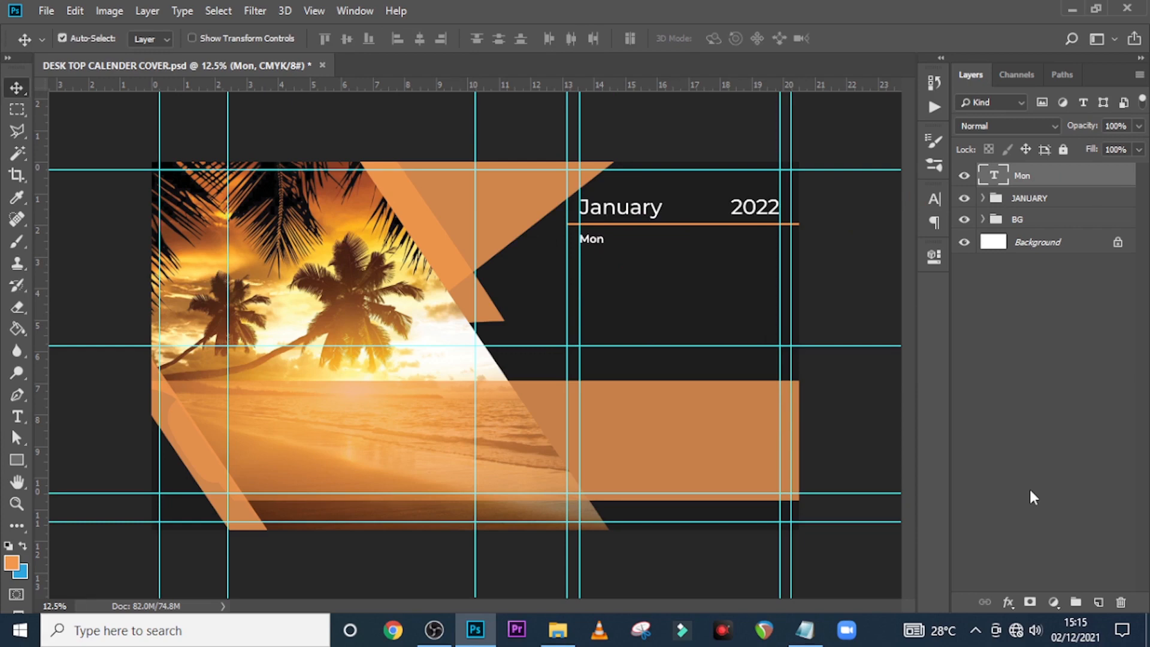
Duplicate the Mon label into seven copies spread to the right
key("ctrl+j")
left_click_drag(603, 257, 688, 242)
key("ctrl+j")
key("ctrl+j")
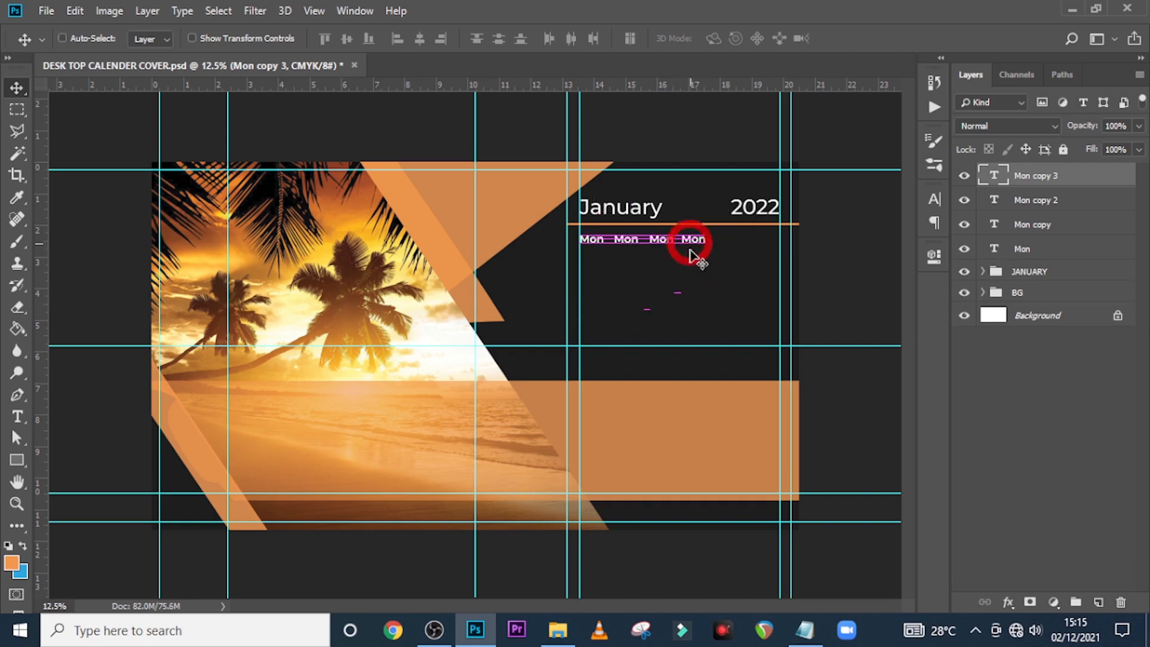
key("ctrl+j")
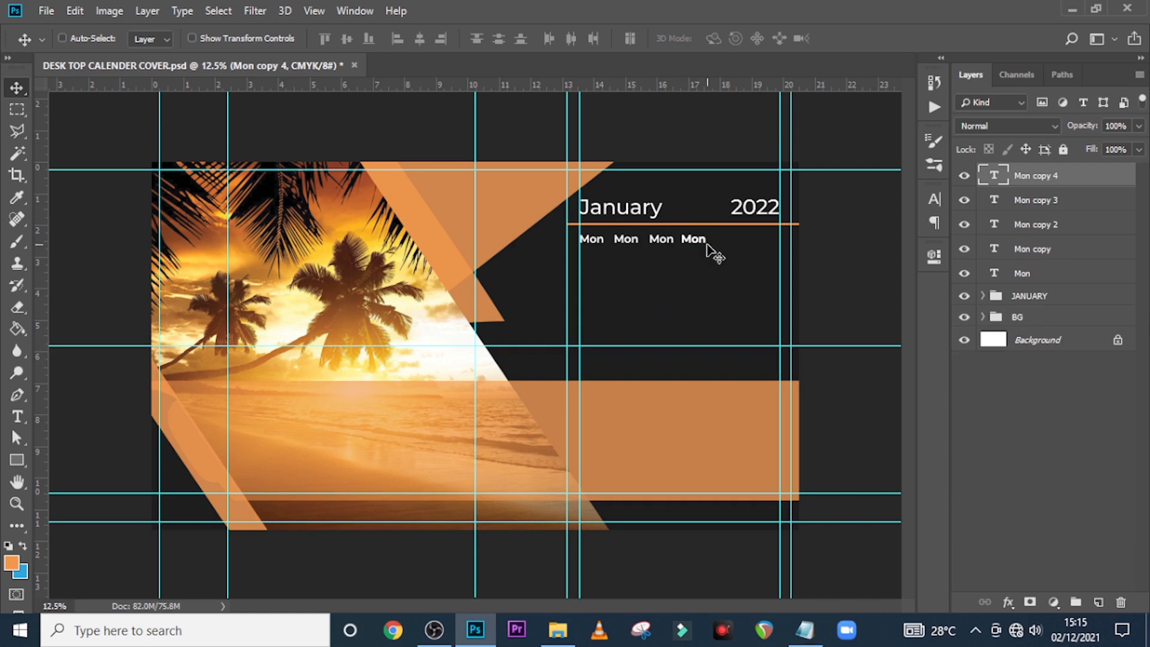
left_click_drag(708, 245, 776, 255)
key("ctrl+j")
key("ctrl+j")
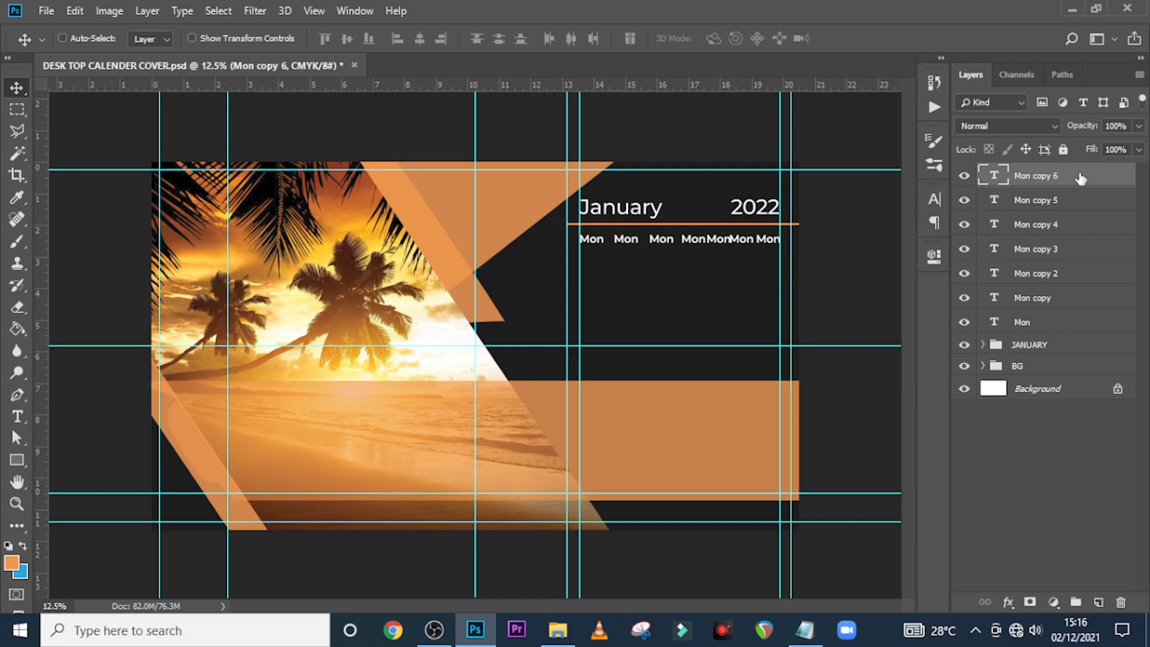
Select all seven Mon layers and distribute their horizontal centres evenly
left_click(1053, 178)
left_click(1026, 324, "shift")
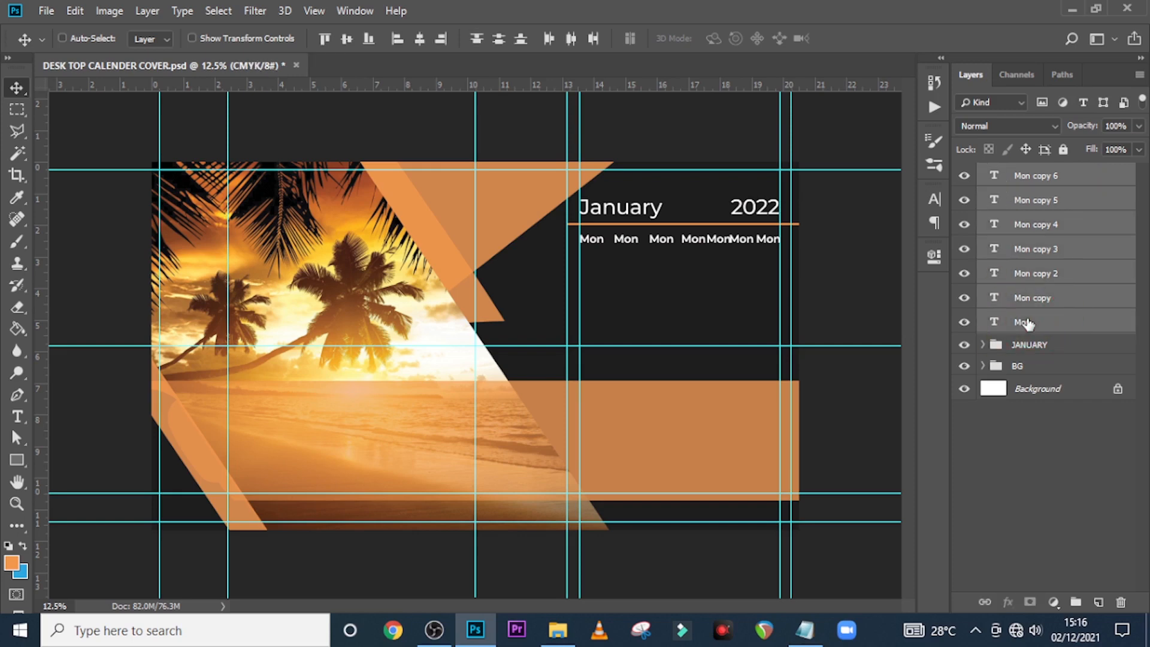
left_click(572, 38)
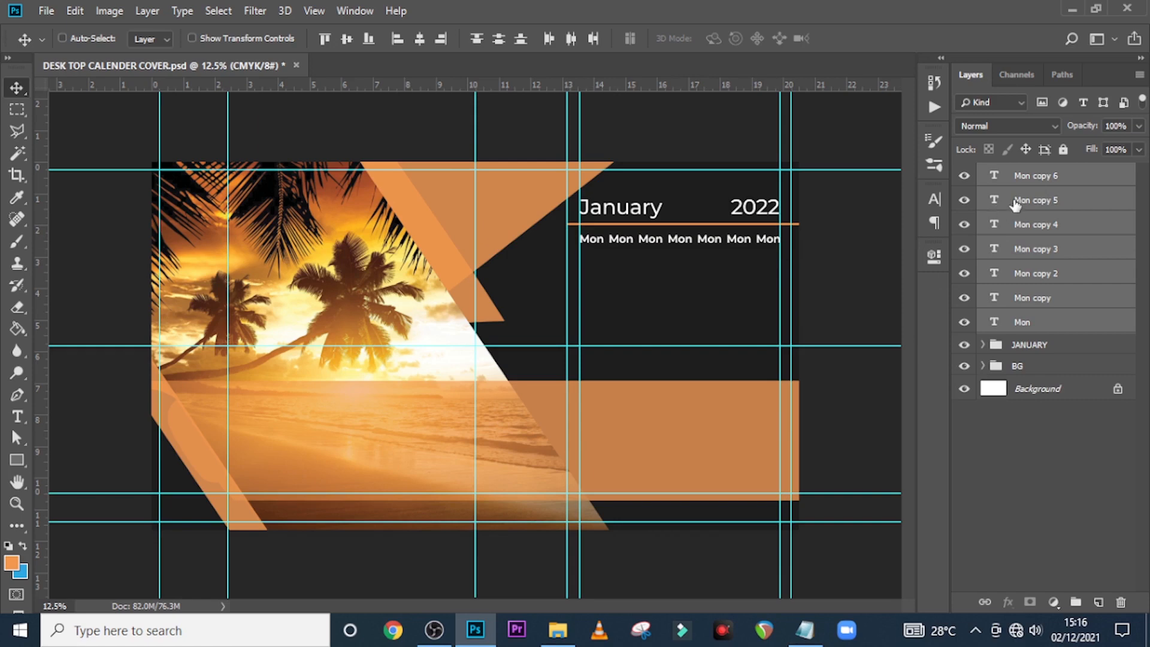
Group the seven Mon label layers into a group named DAYS
key("ctrl+g")
double_click(1026, 172)
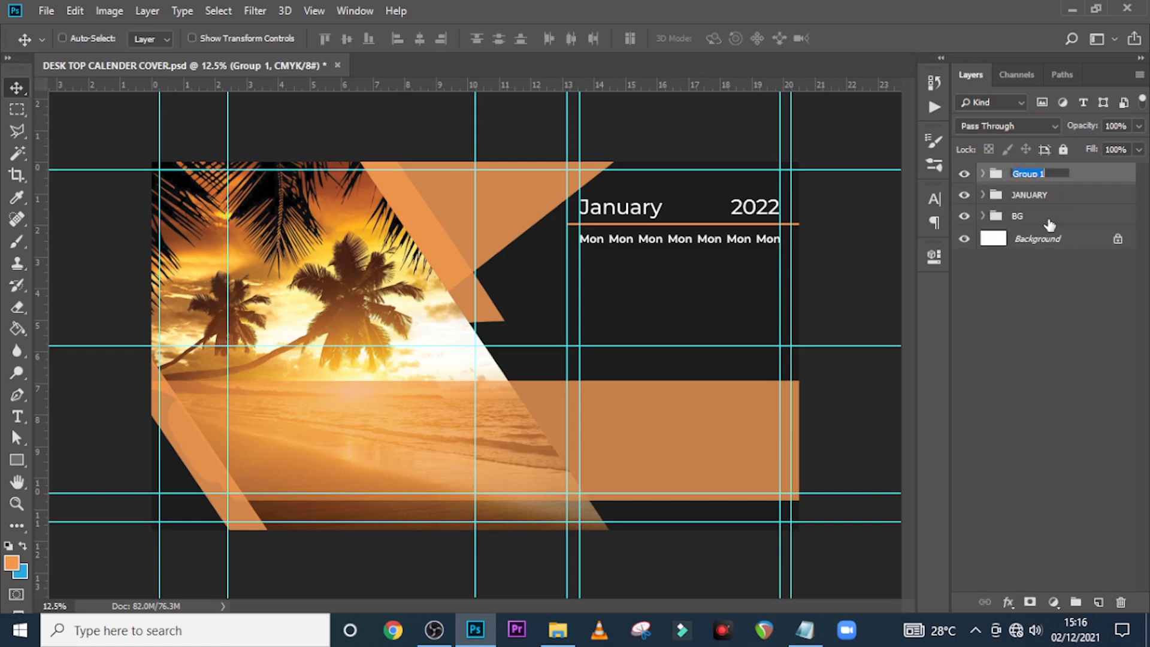
type("DAYS")
key("Return")
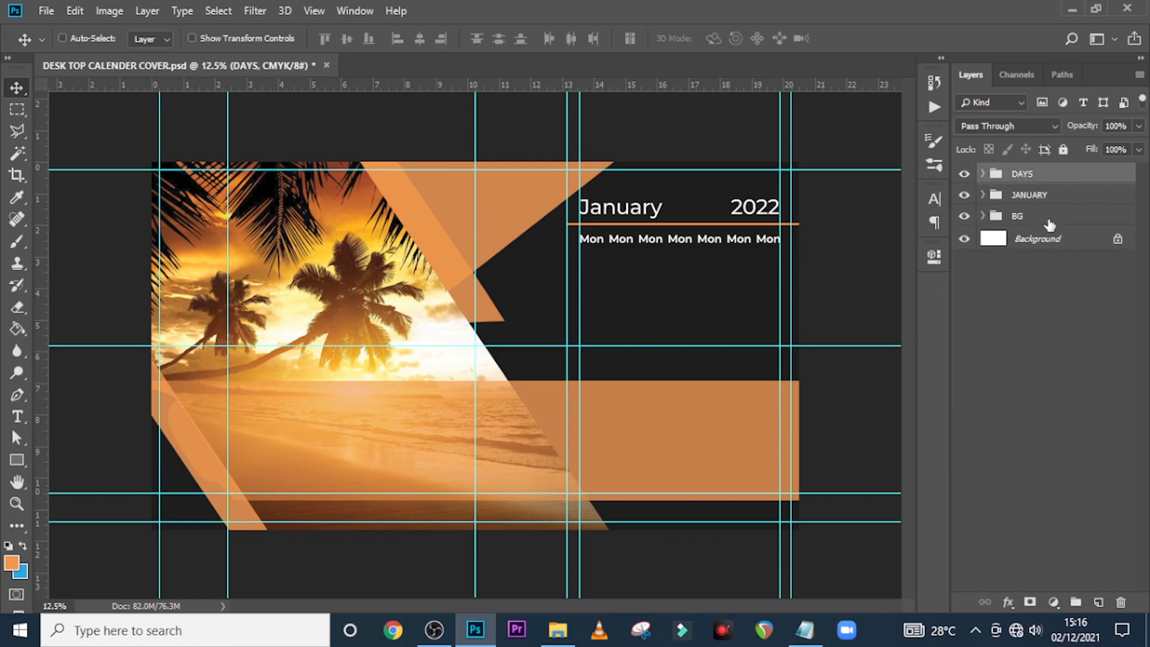
left_click(982, 173)
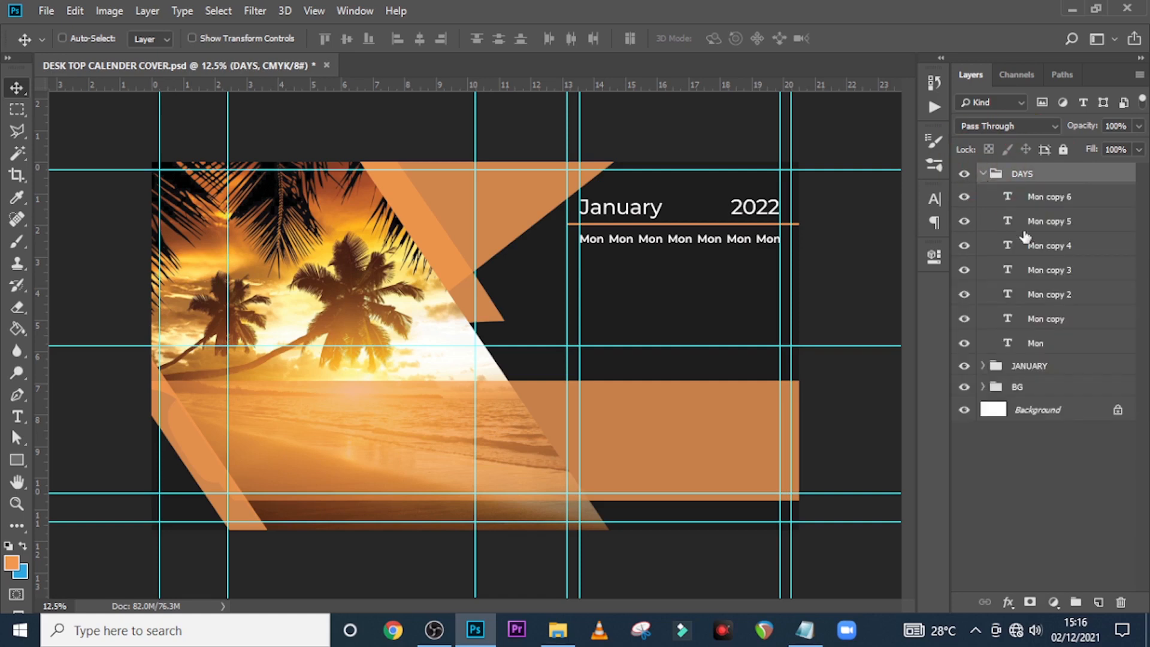
Retype the second, third and fourth labels as Tue, Wed and Thu
double_click(1007, 322)
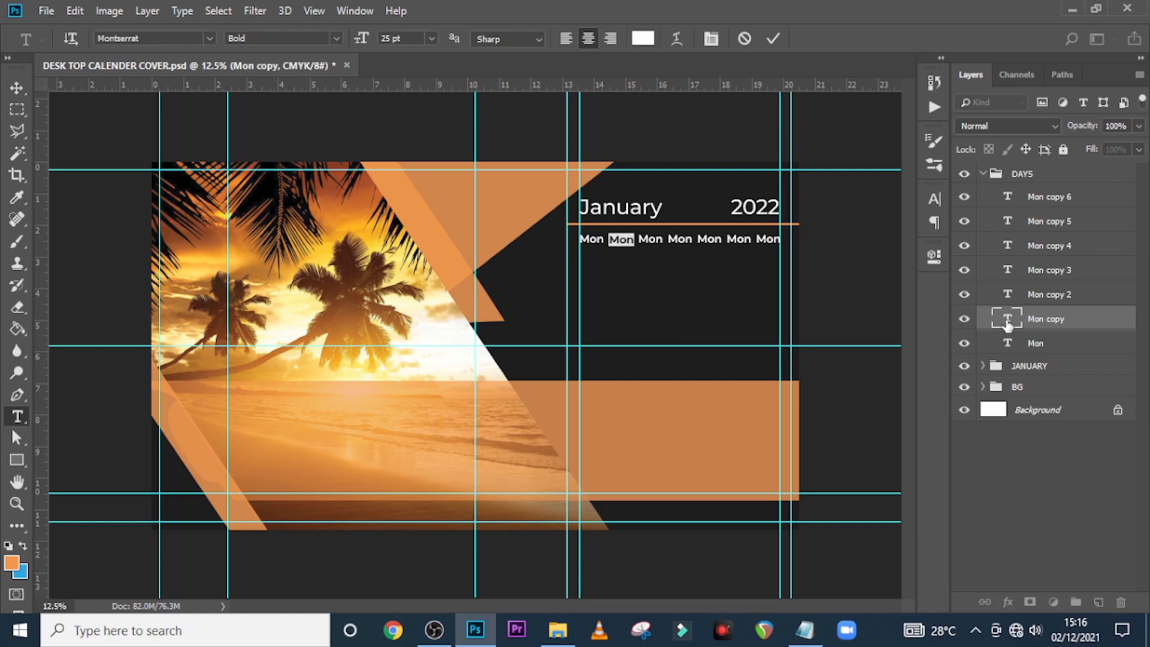
type("Tue")
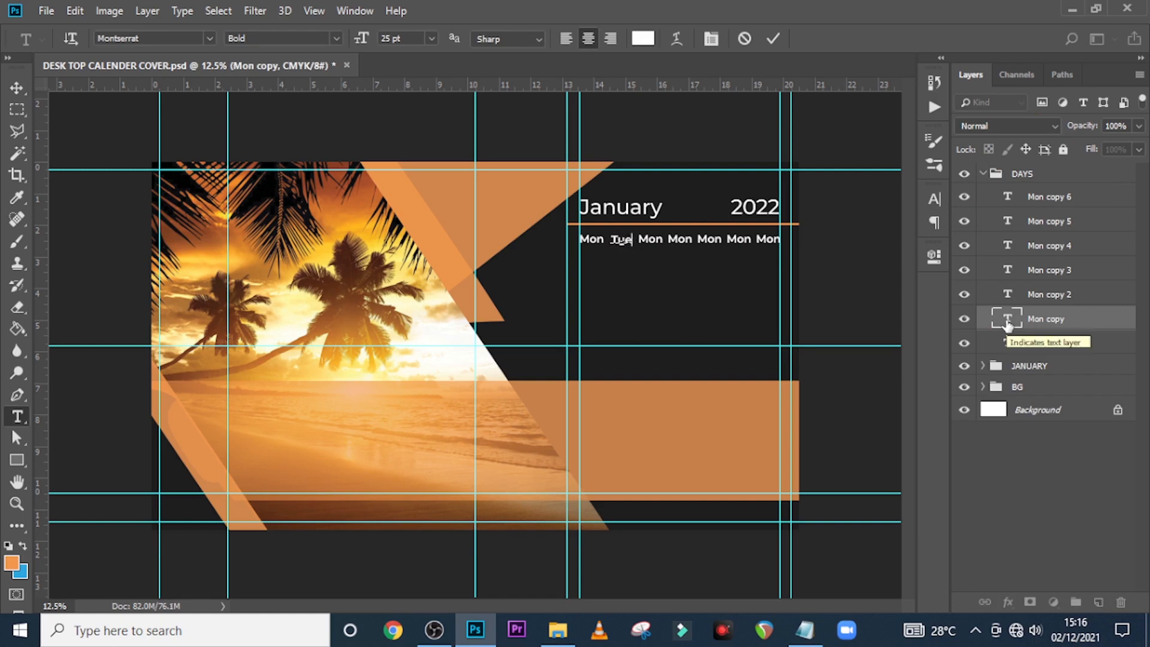
key("ctrl+Return")
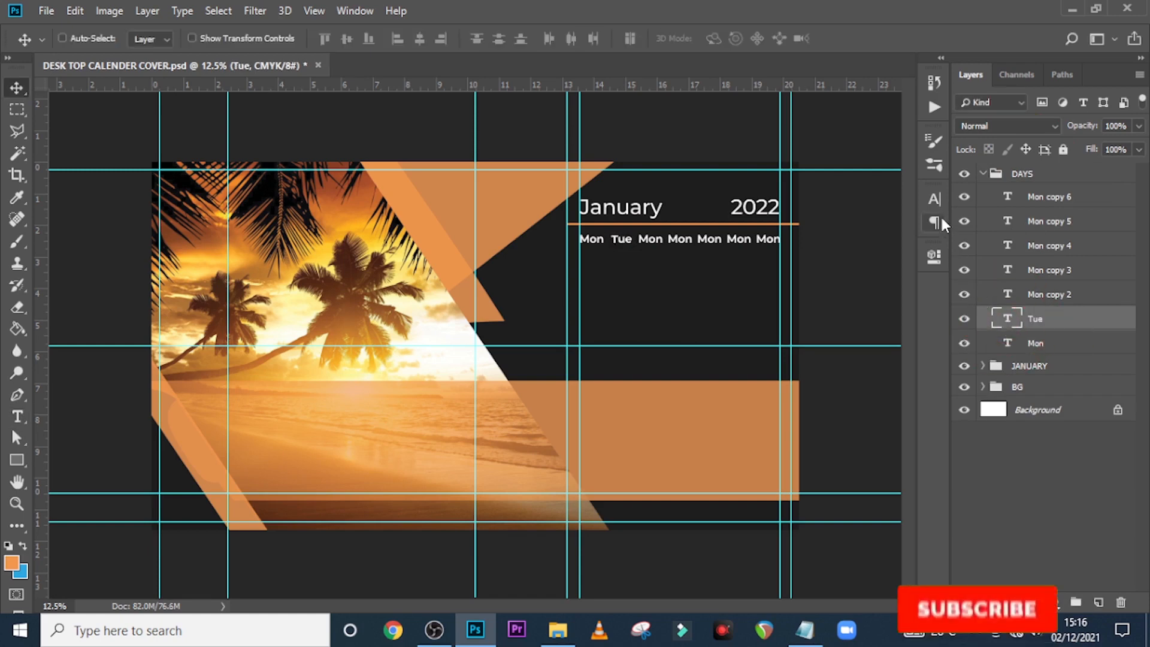
left_click(935, 200)
left_click(813, 192)
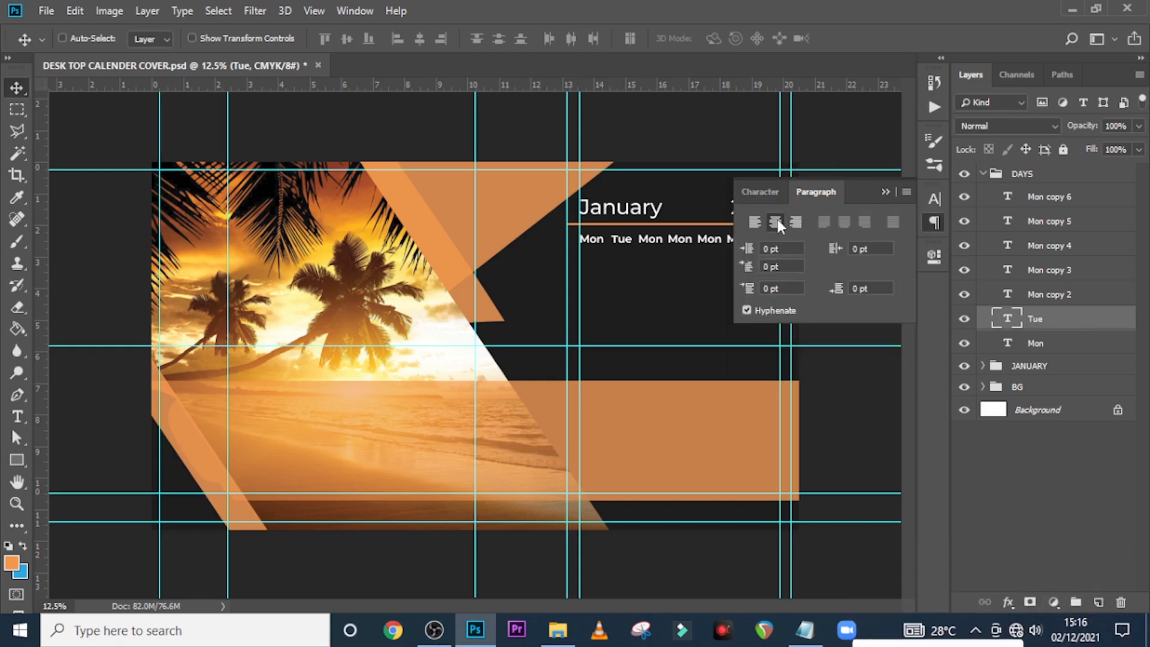
left_click(885, 192)
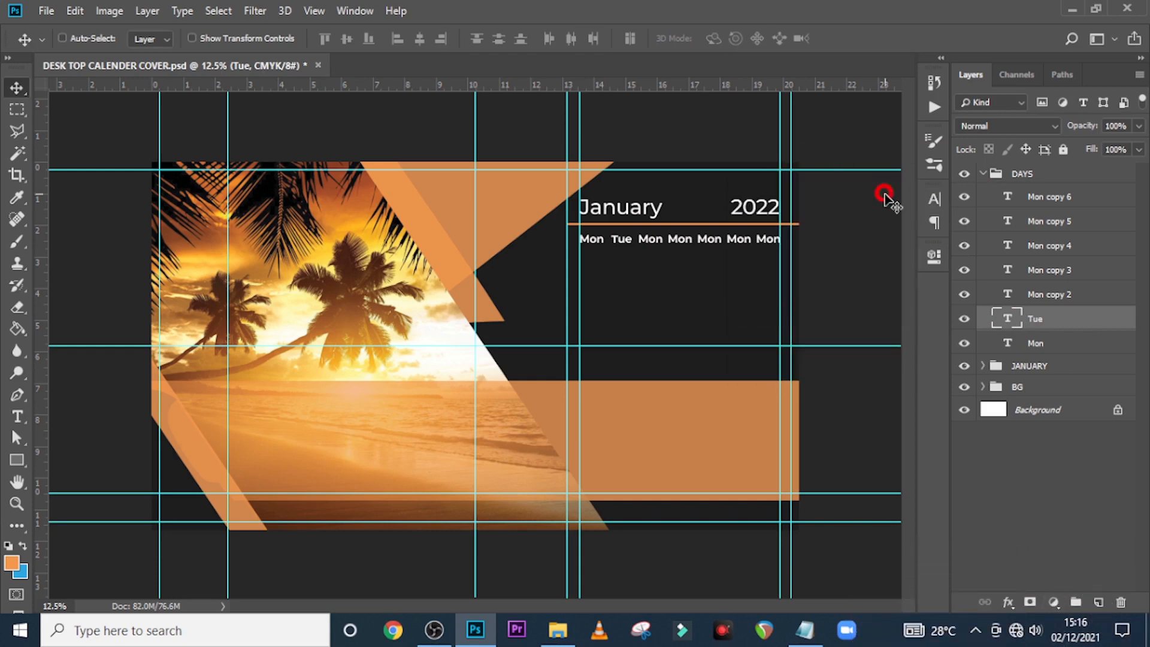
double_click(1009, 295)
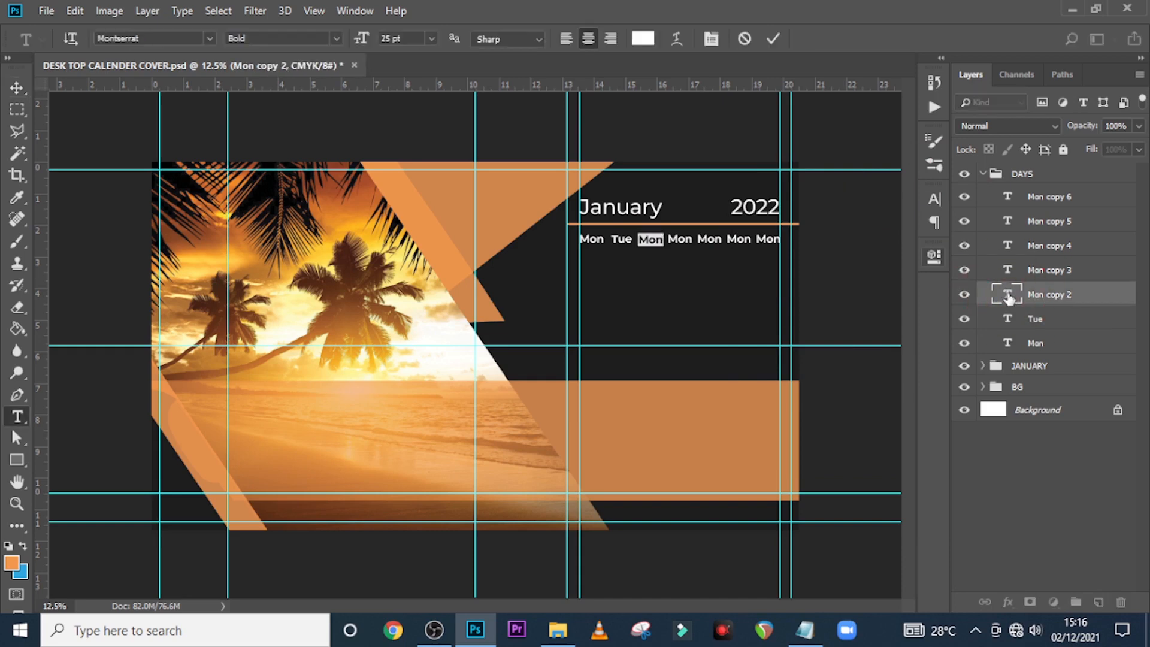
type("Wed")
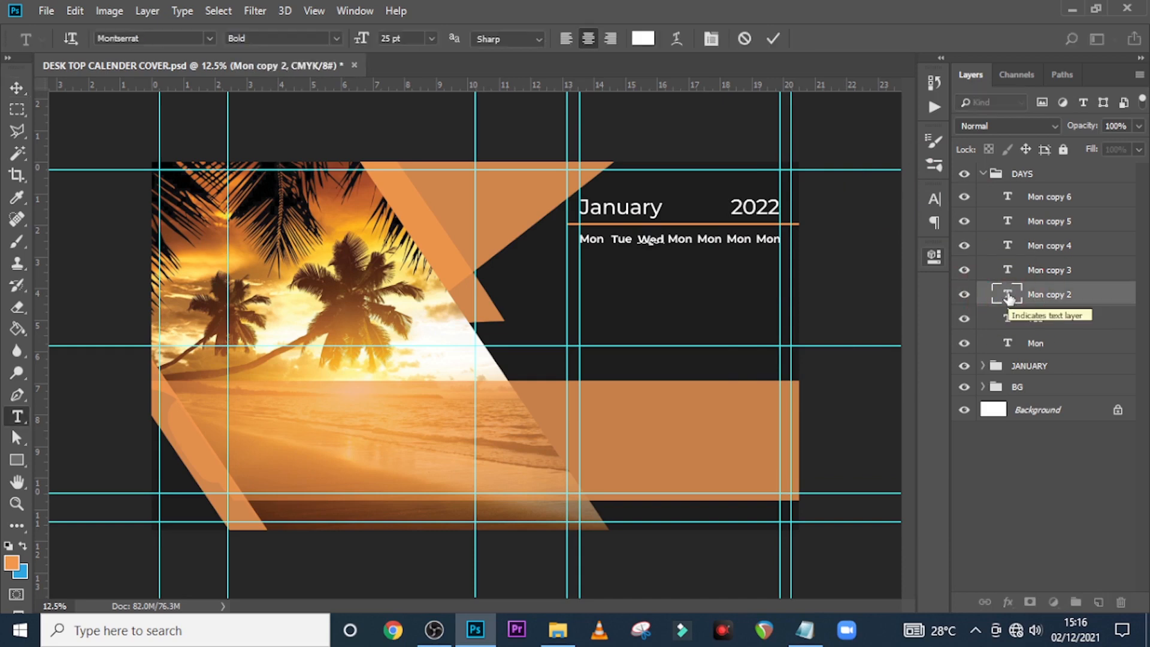
double_click(1007, 271)
type("T")
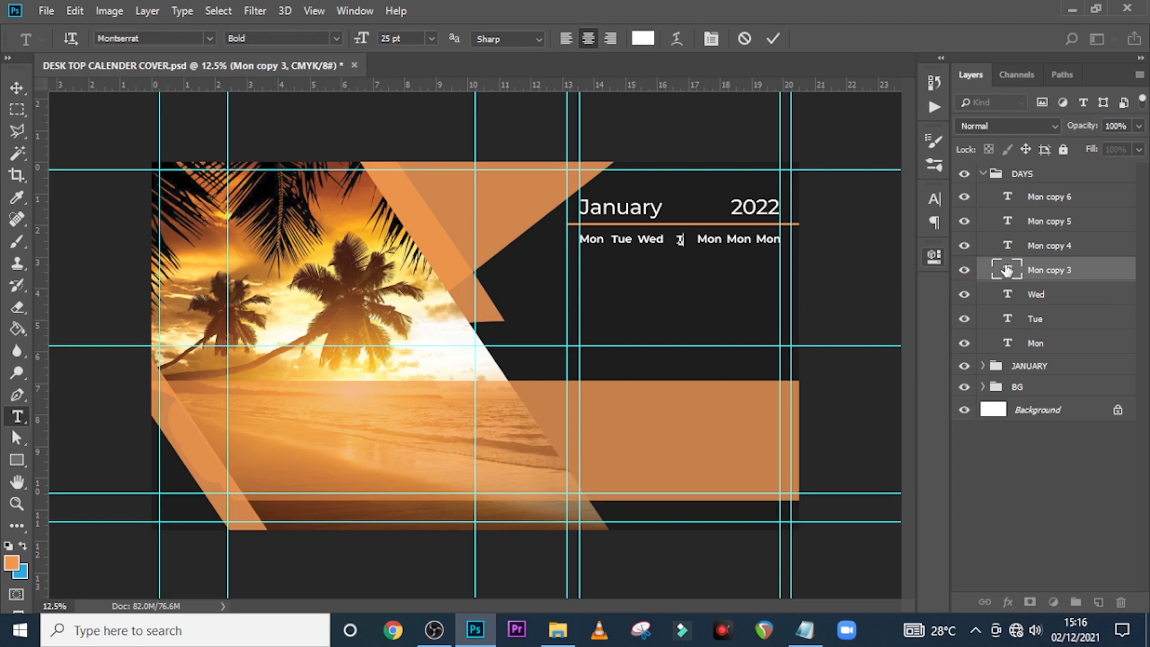
type("hu")
key("ctrl+Return")
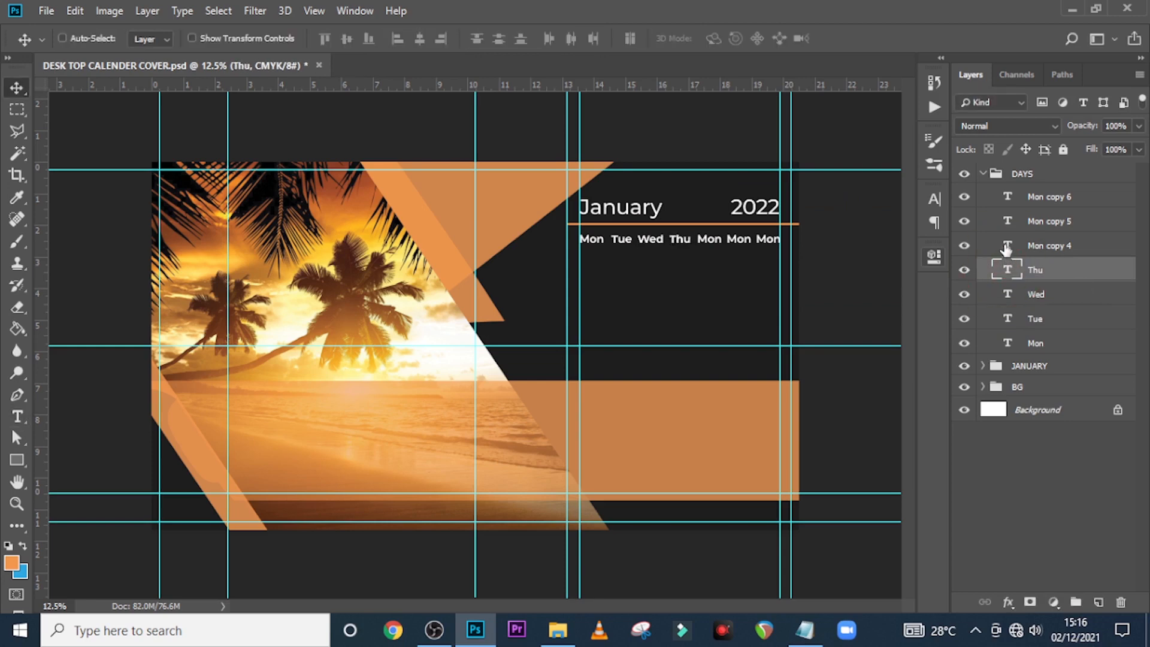
Retype the remaining three labels as Fri, Sat and Sun
double_click(1007, 246)
type("Fri")
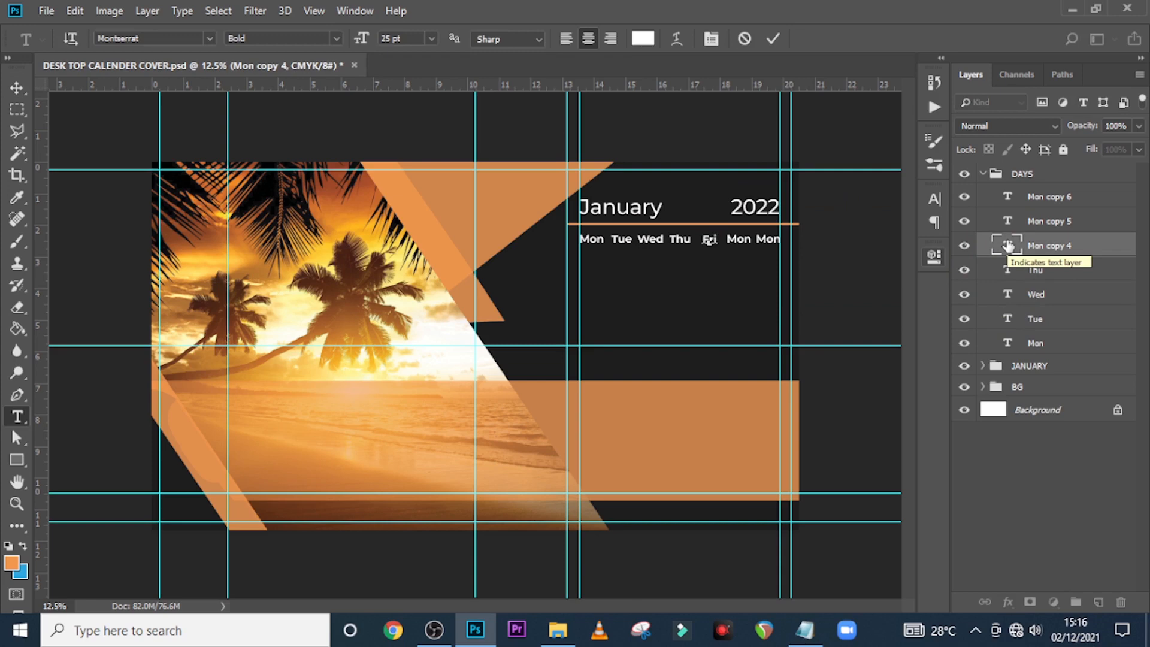
key("ctrl+Return")
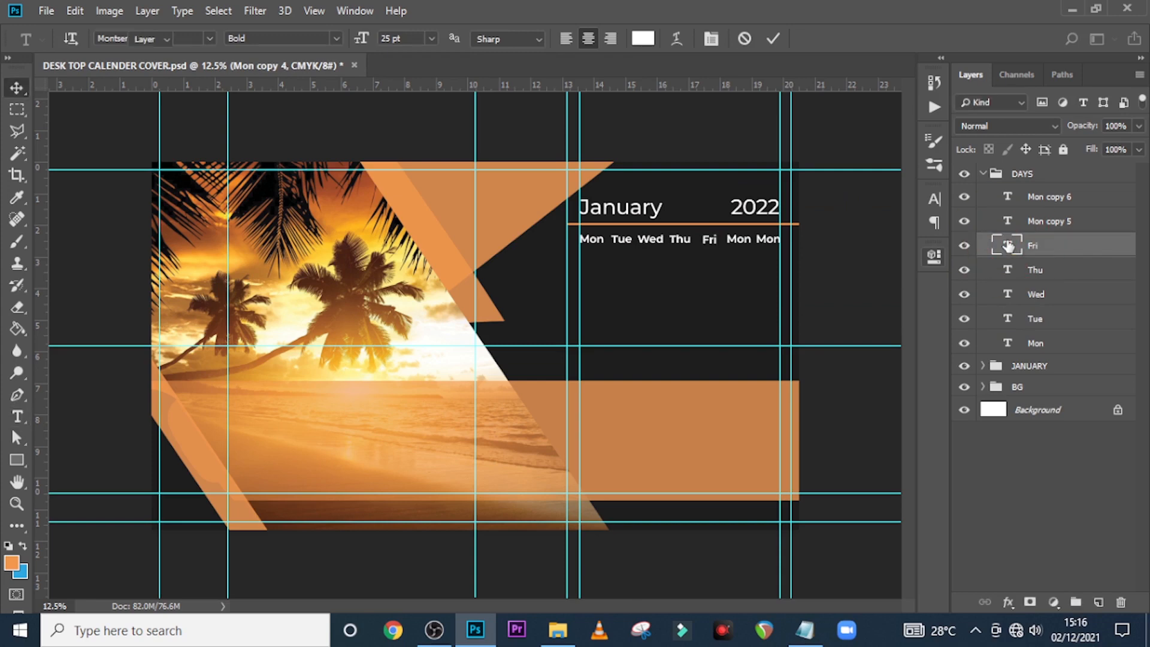
double_click(1011, 221)
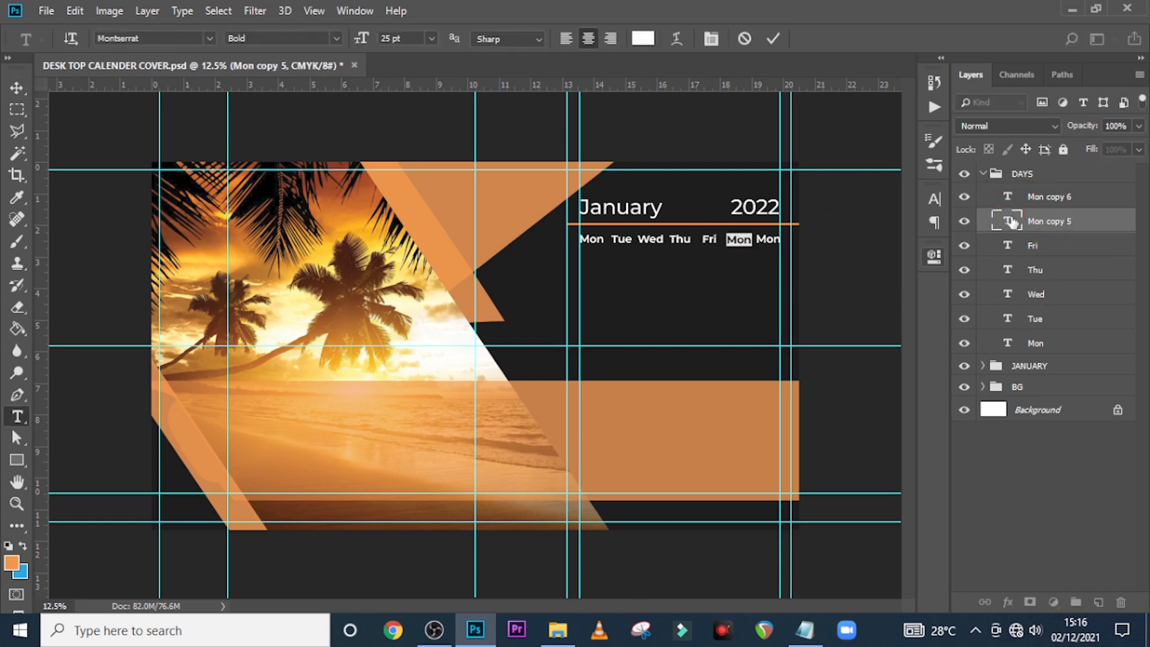
type("Sat")
key("ctrl+Return")
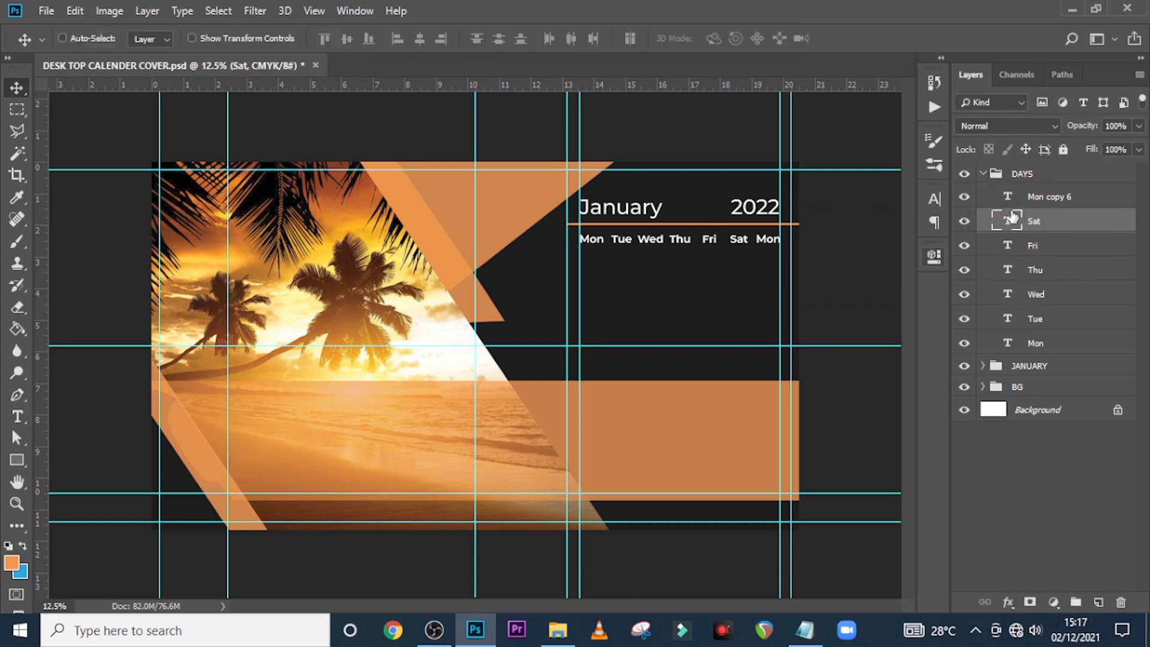
double_click(1011, 198)
type("Sun")
key("ctrl+Return")
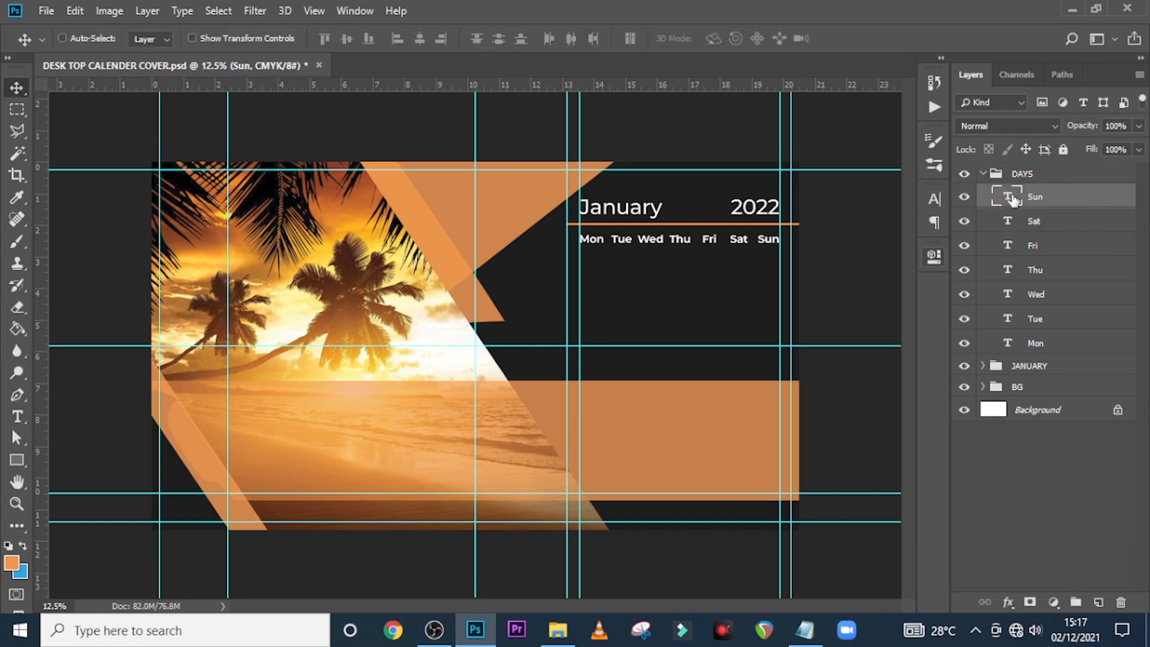
Colour the Sat and Sun labels orange, then collapse the DAYS group
left_click(1034, 221, "shift")
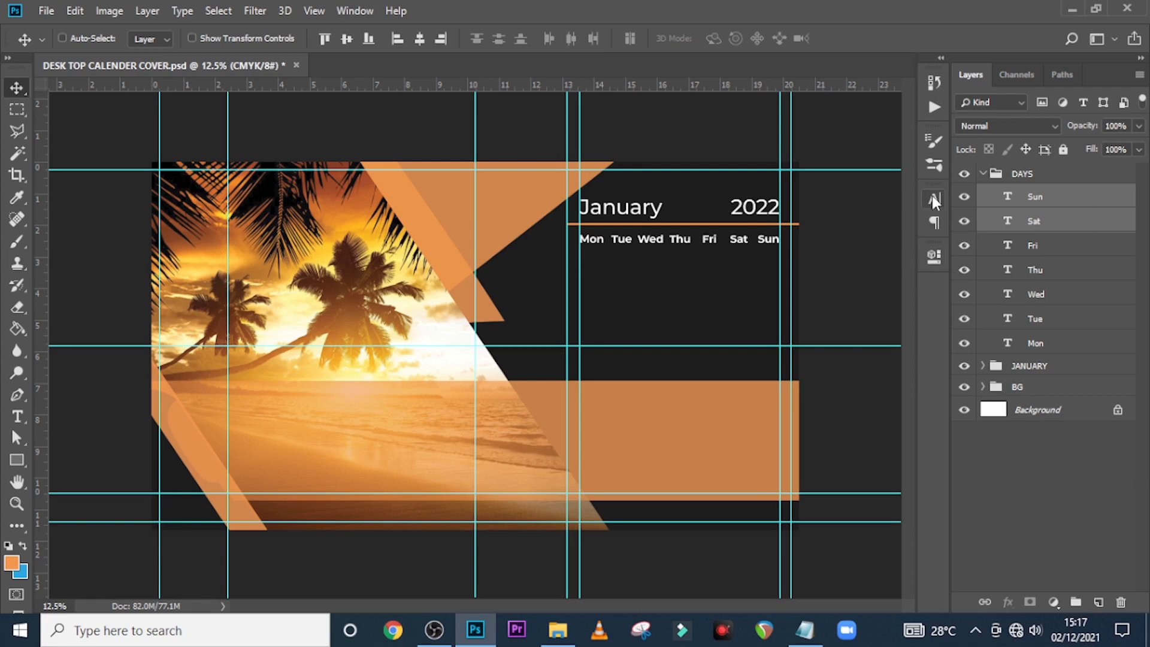
left_click(934, 199)
left_click(884, 301)
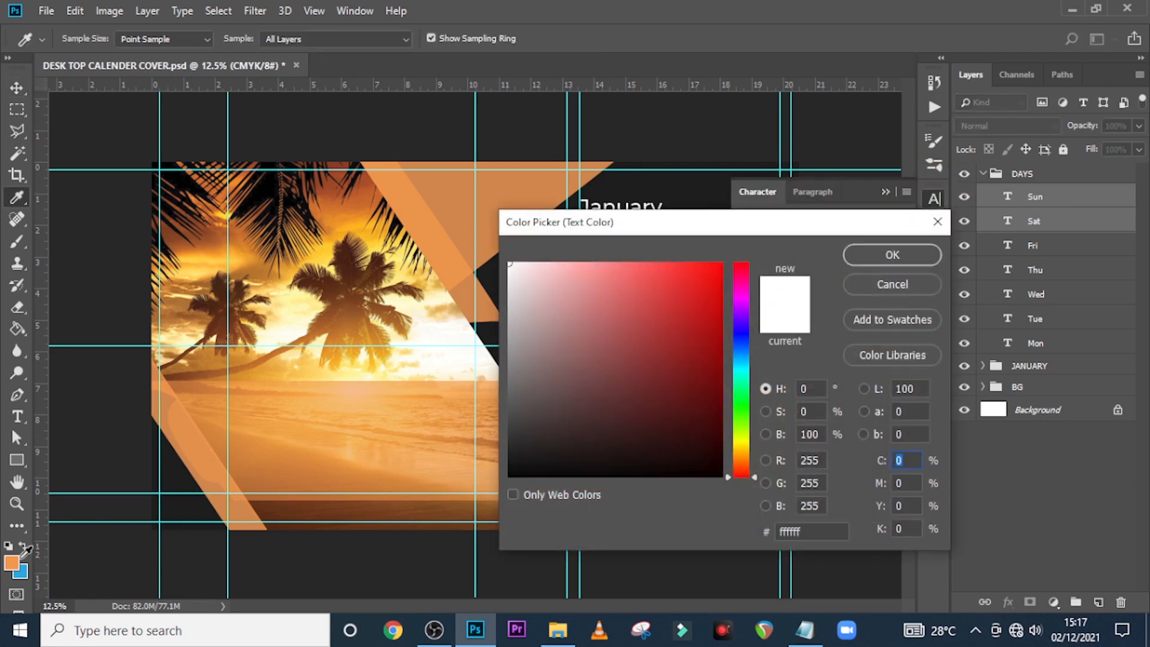
left_click(12, 563)
left_click(893, 254)
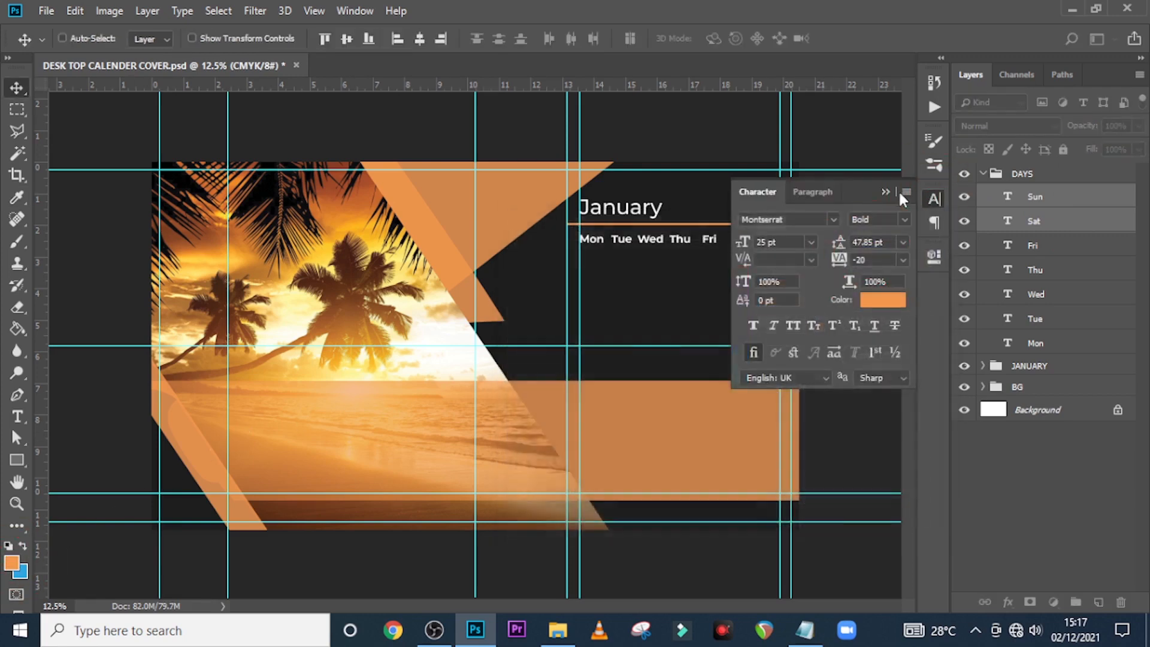
left_click(886, 191)
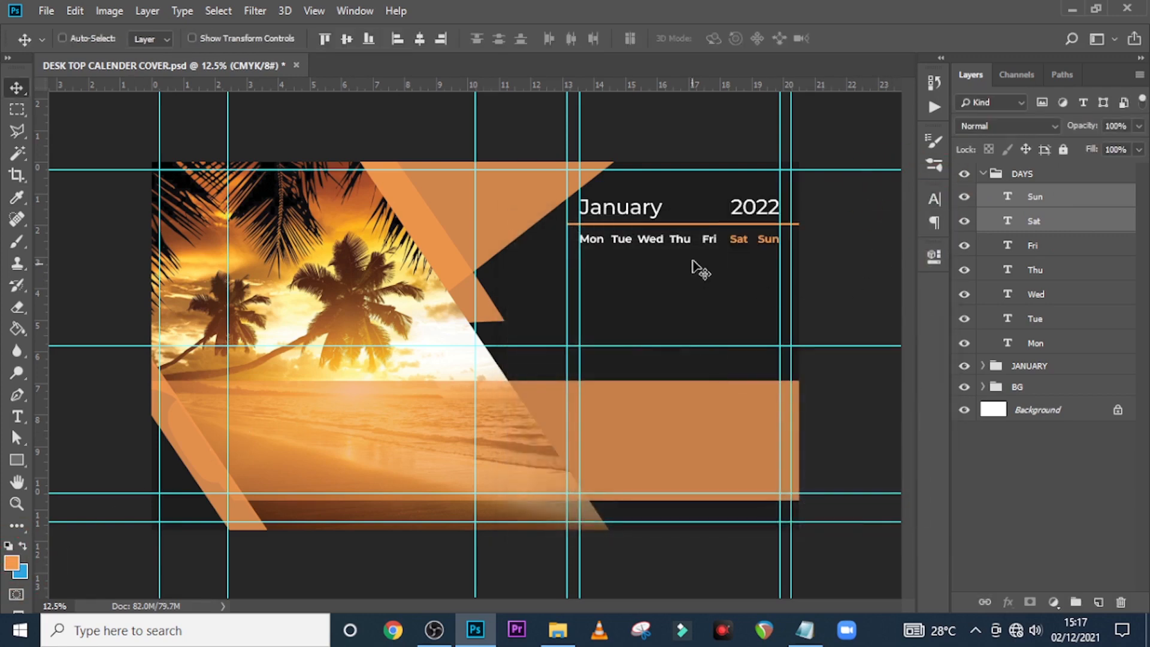
left_click(1024, 176)
left_click(983, 174)
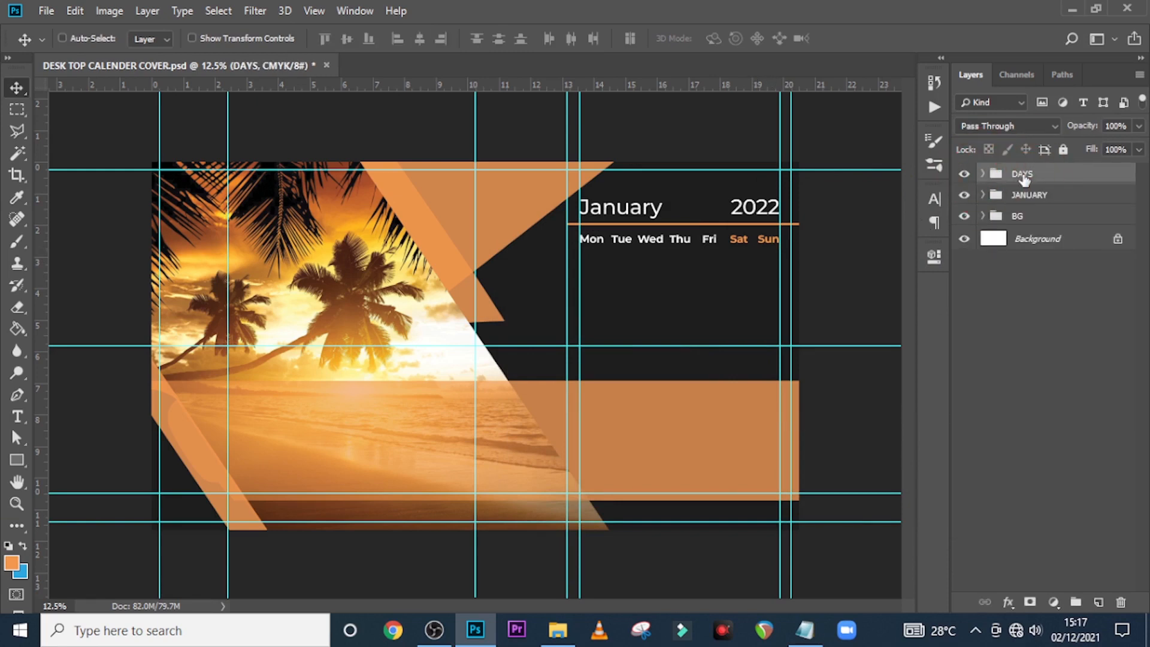
Duplicate the DAYS row repeatedly, placing each copy evenly below the previous to make six rows
key("ctrl+j")
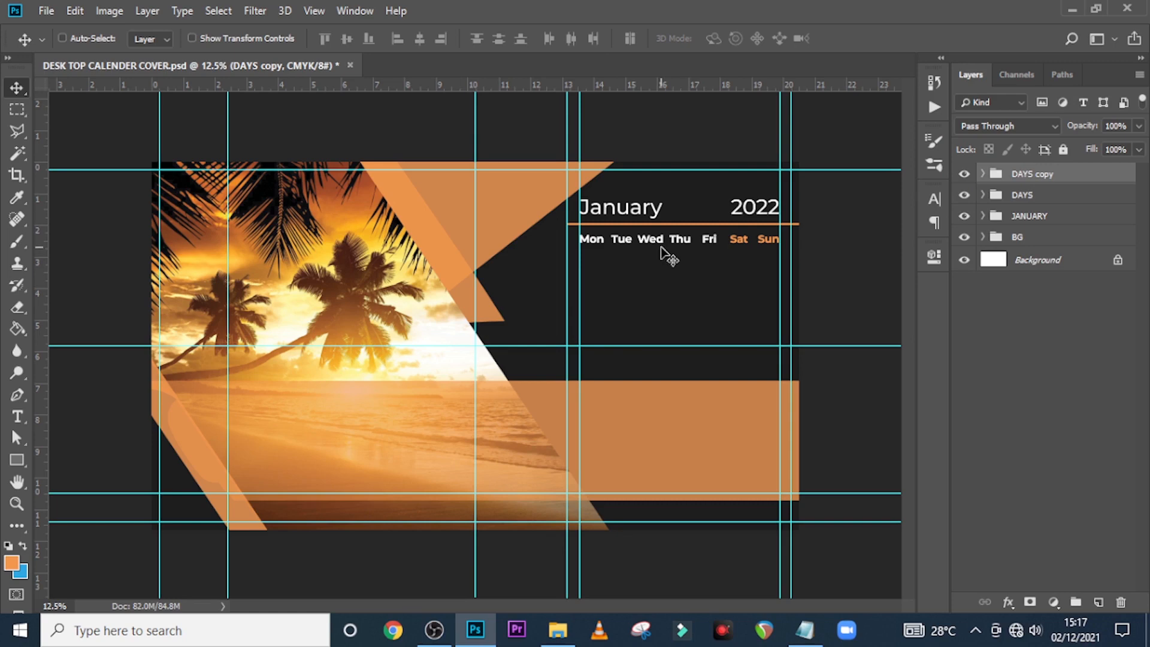
left_click_drag(663, 252, 662, 270)
key("ctrl+plus")
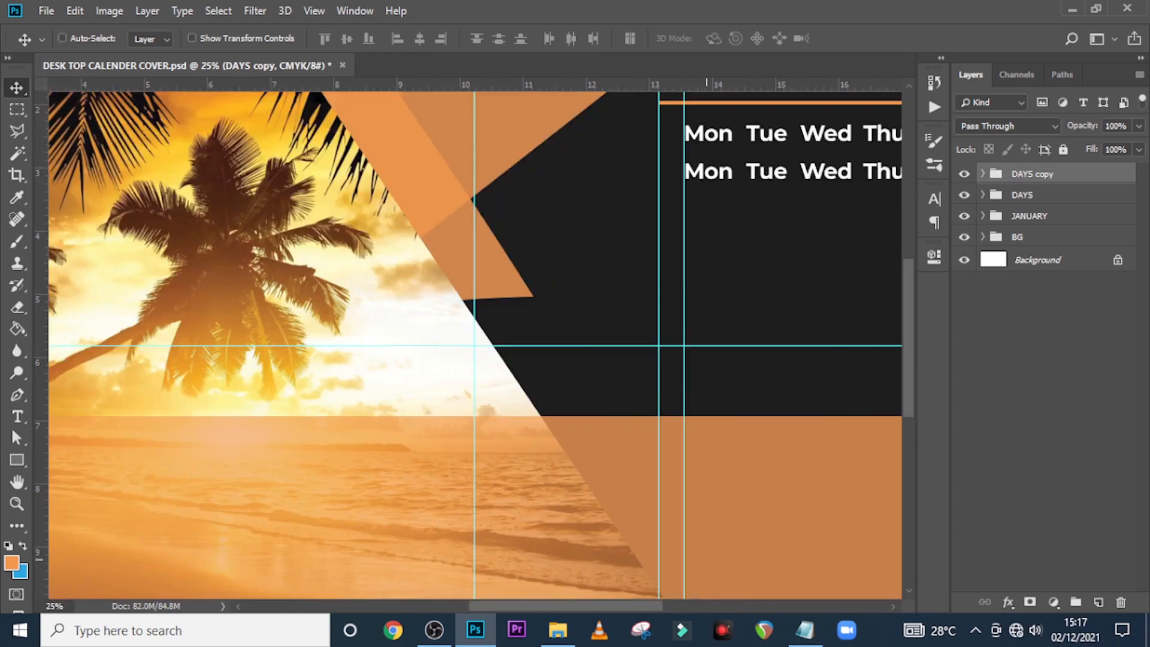
left_click_drag(554, 601, 633, 601)
mouse_move(653, 203)
left_mouse_down()
mouse_move(641, 206)
mouse_move(651, 211)
left_mouse_up()
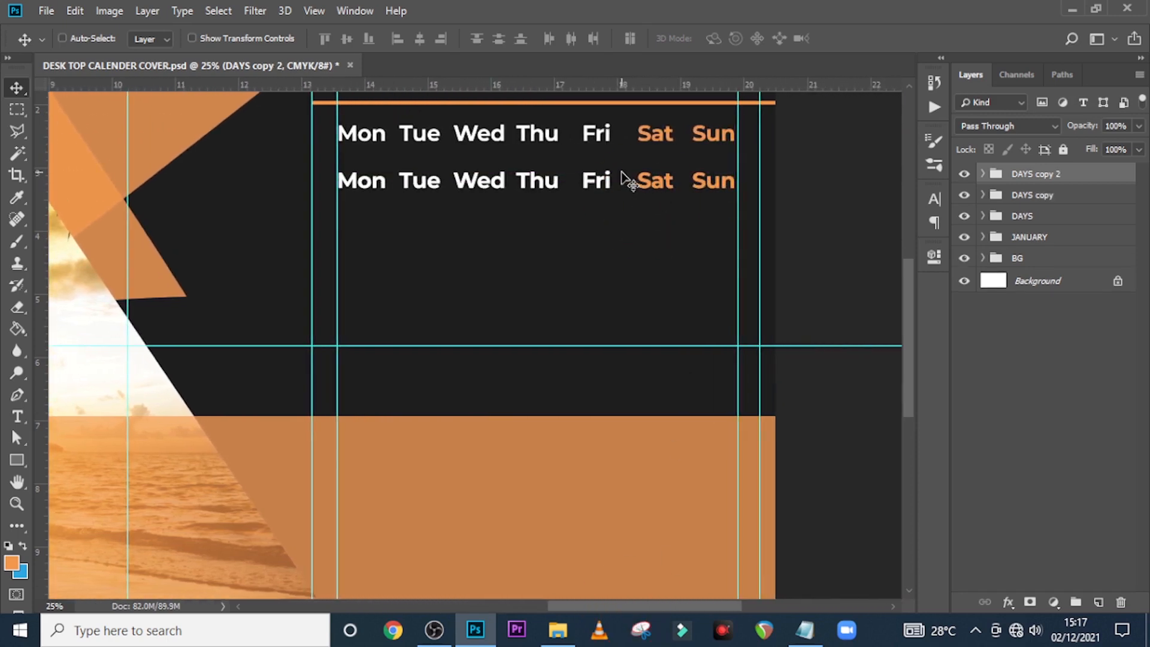
left_click_drag(624, 180, 623, 280)
key("ctrl")
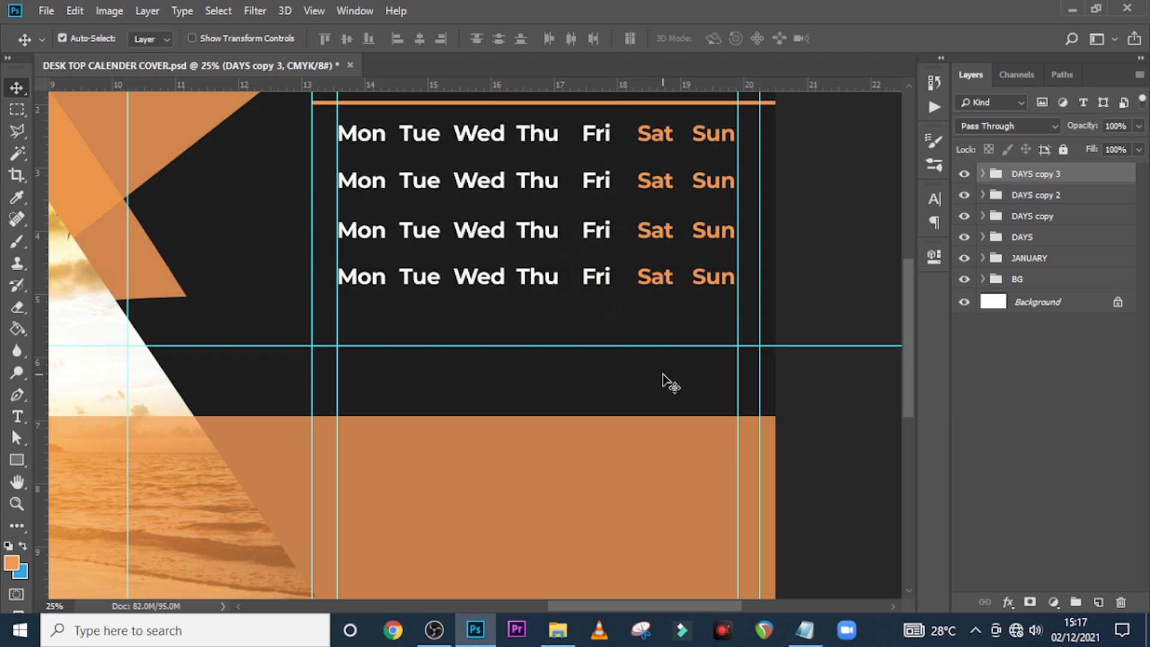
left_click_drag(655, 313, 653, 349)
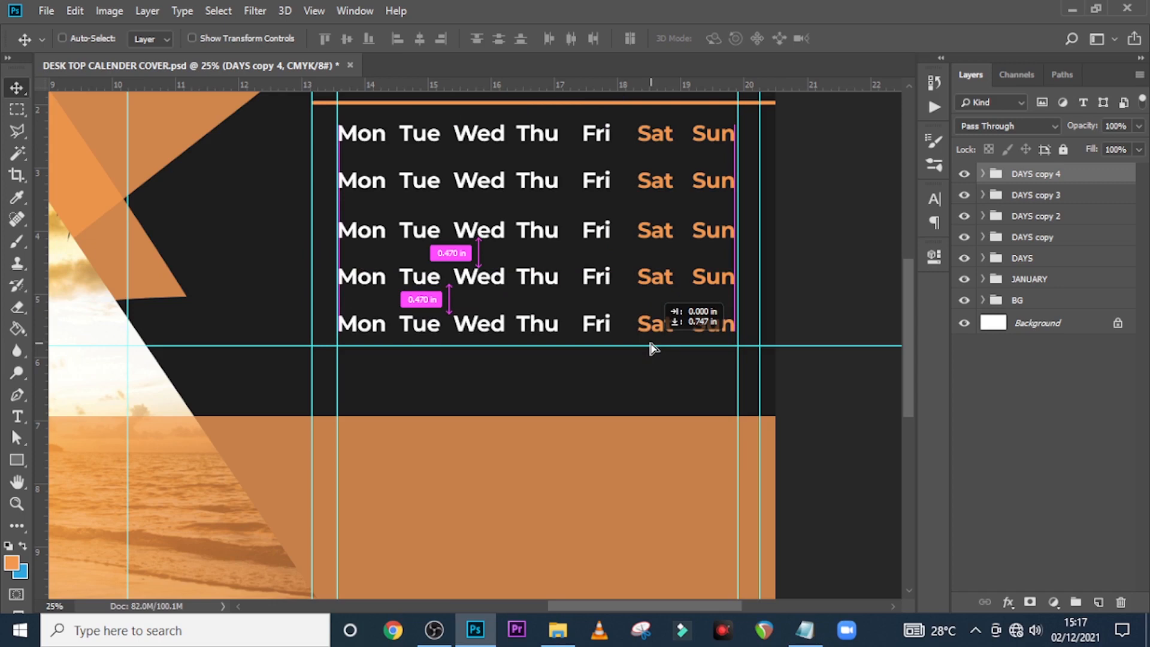
left_click_drag(653, 349, 653, 348)
key("ctrl+j")
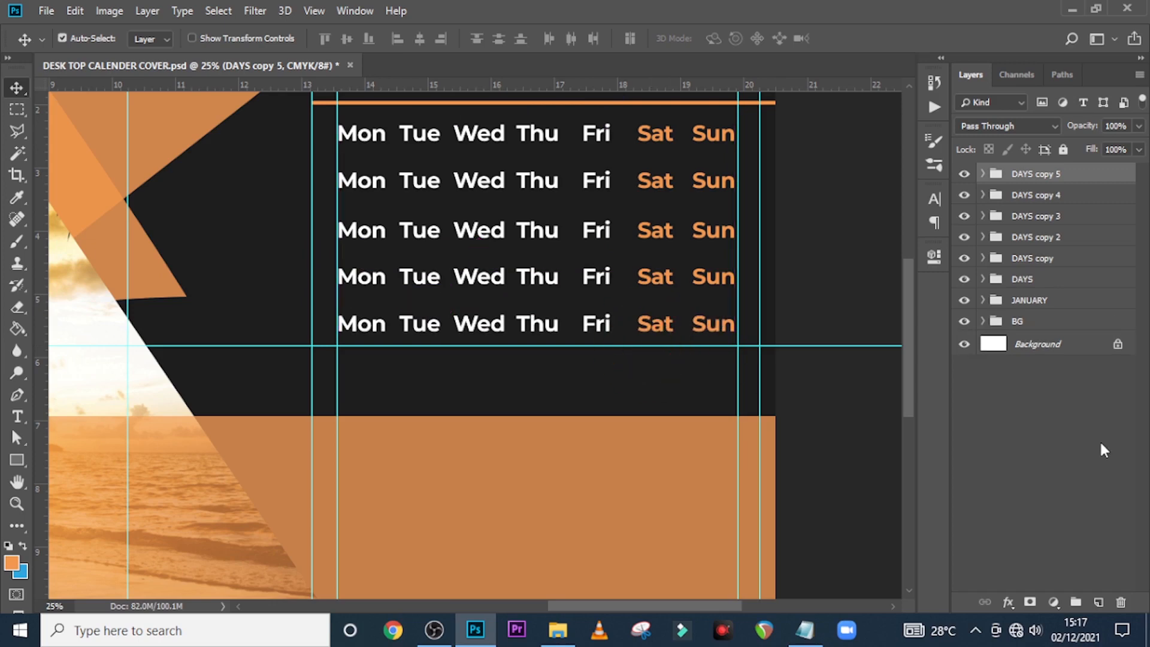
left_click_drag(674, 344, 681, 392)
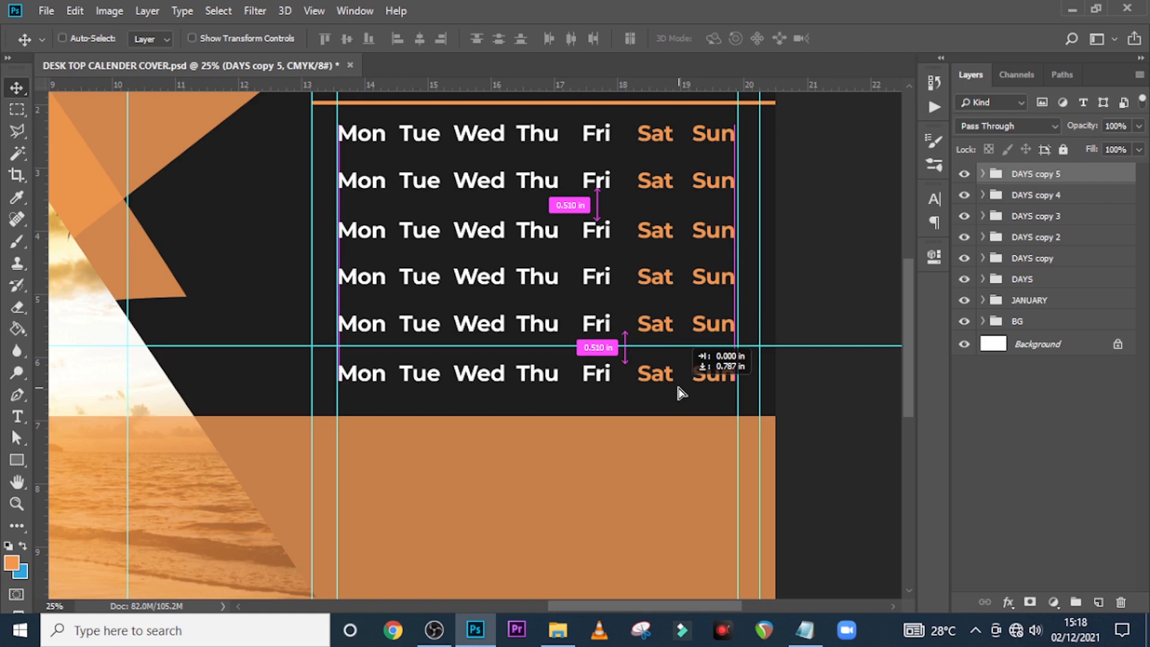
left_click_drag(681, 393, 680, 393)
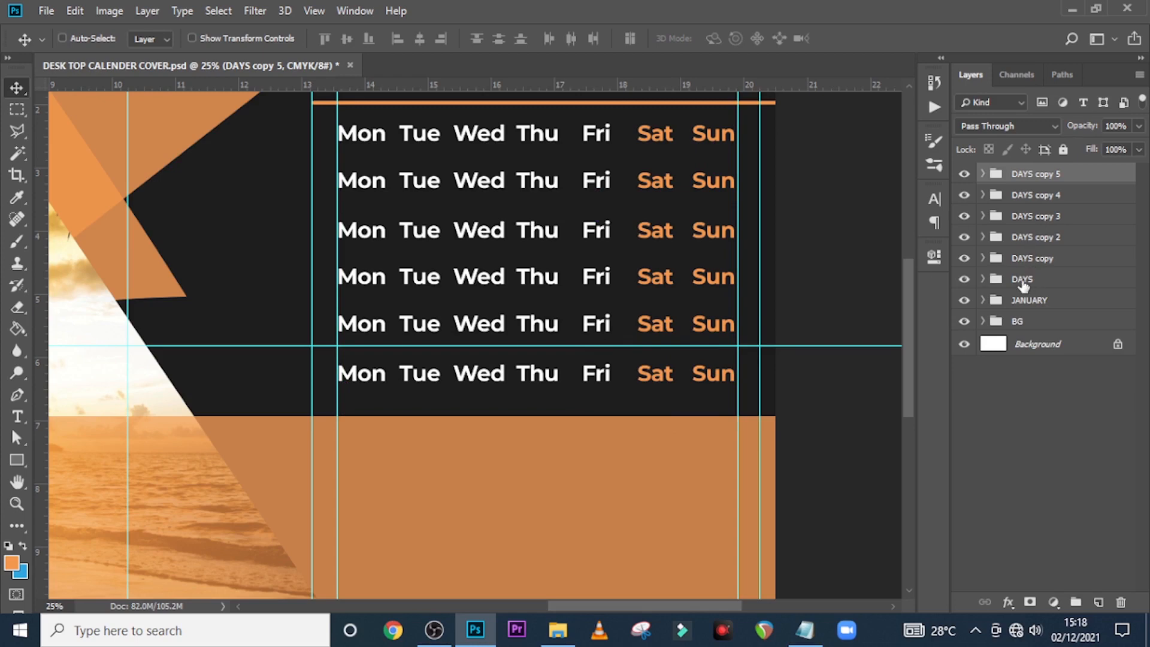
Rename the five DAYS copy groups to wk 1, wk 2, wk 3, wk 4 and wk 5
double_click(1027, 258)
type("wk 1")
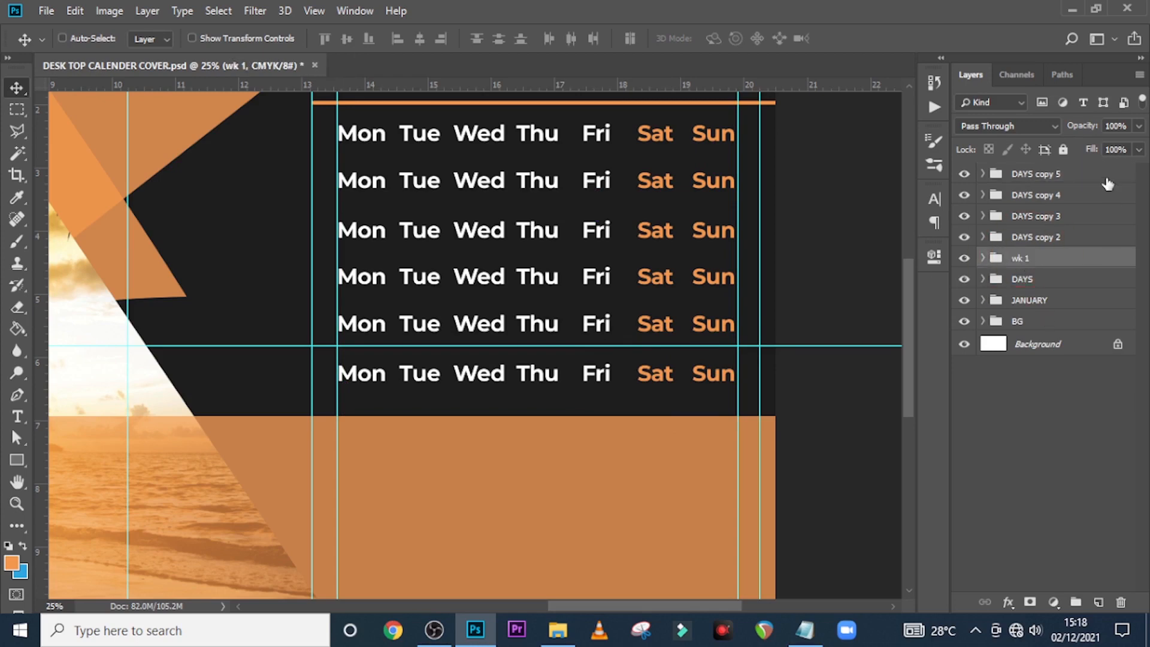
double_click(1027, 237)
type("wk")
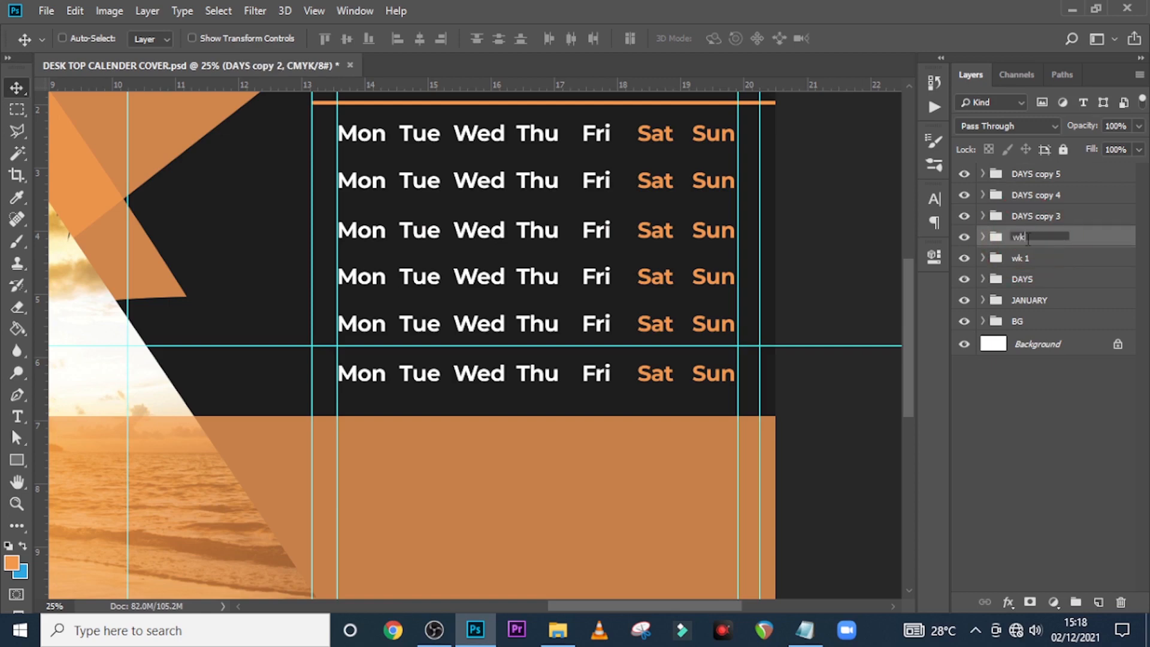
key("Return")
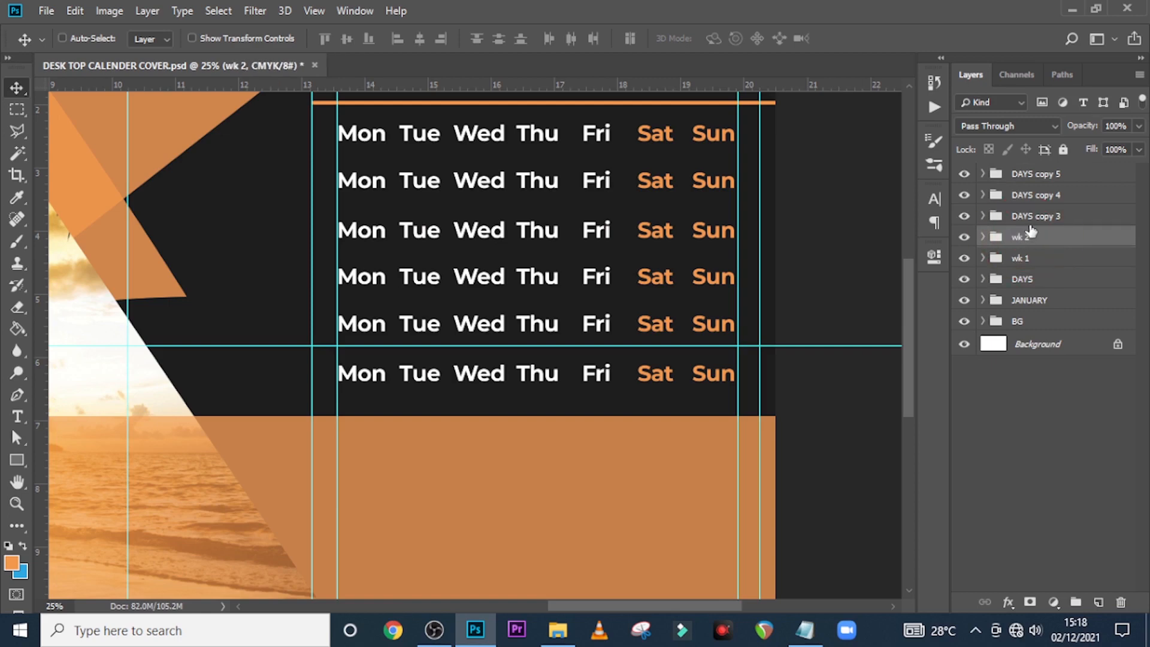
double_click(1032, 217)
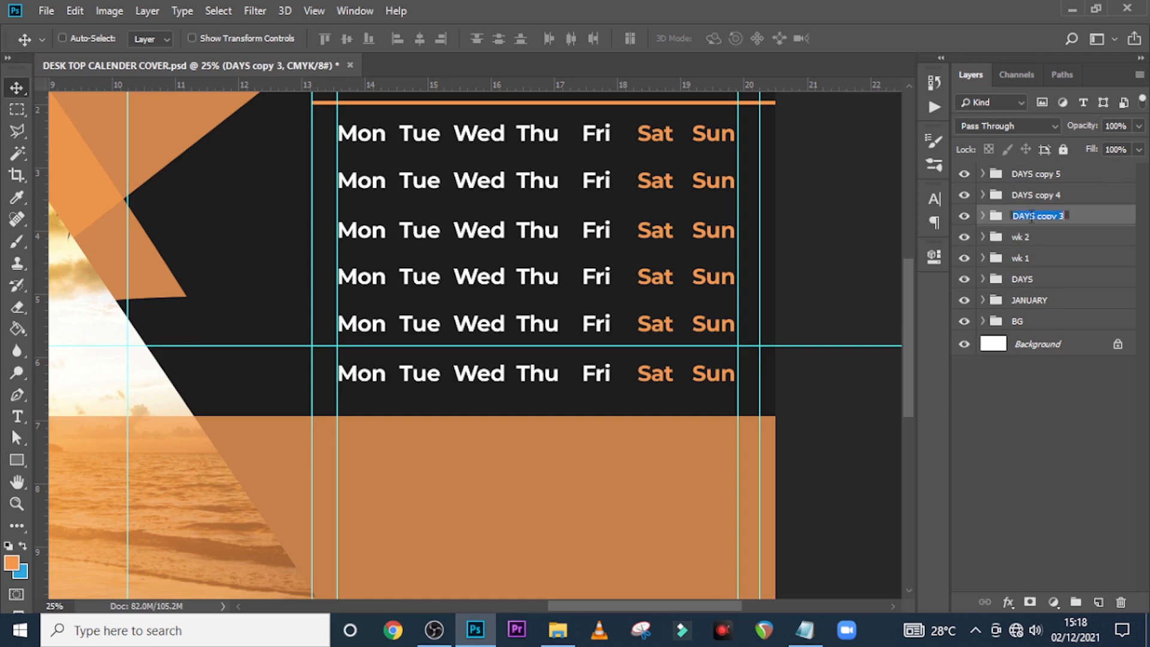
type("wk 3")
key("Return")
double_click(1028, 193)
type("wk")
key("Return")
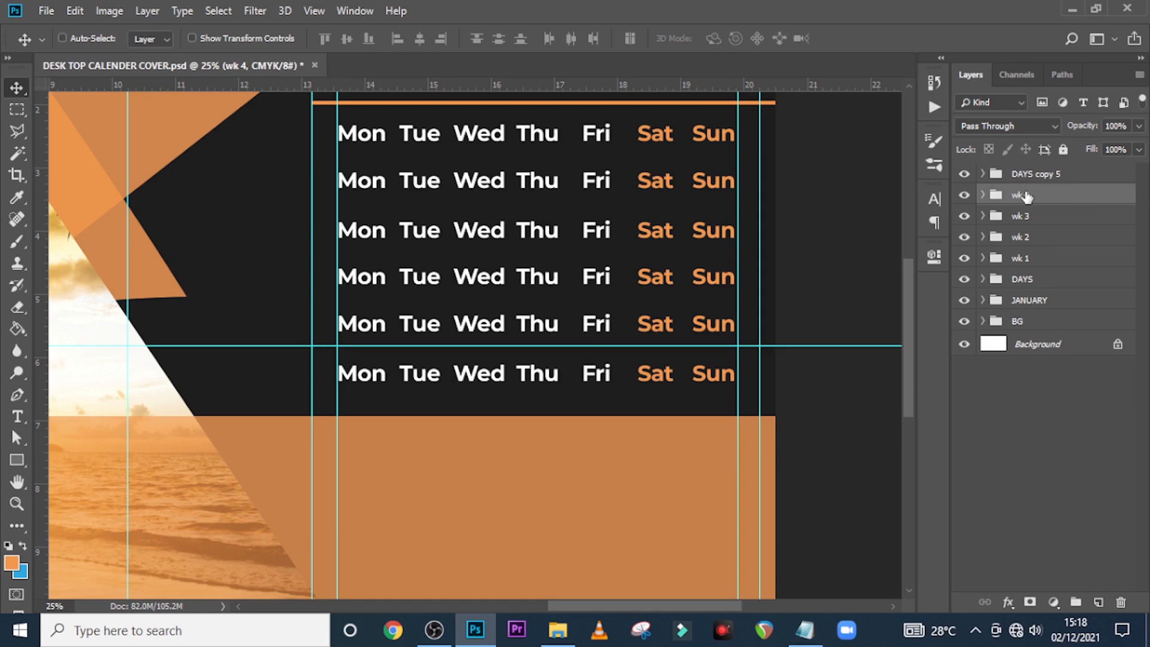
double_click(1023, 174)
type("wk")
key("Return")
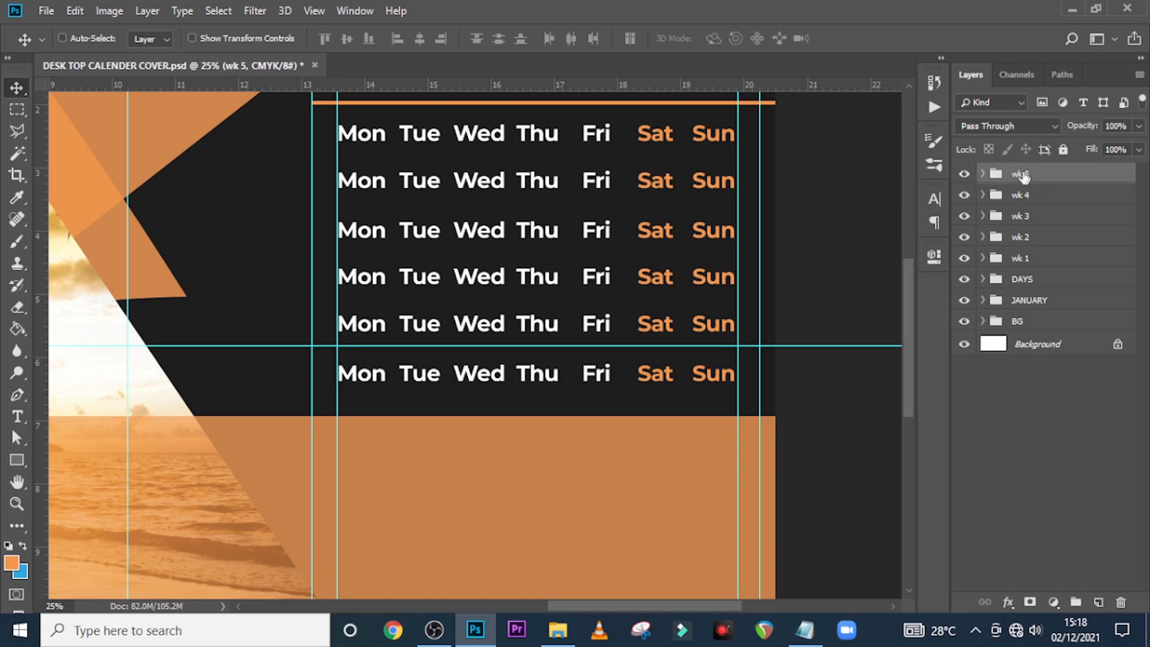
Hide the Mon–Fri labels in wk 1, leaving only the weekend labels visible
left_click(983, 258)
left_click(964, 427)
left_click(964, 402)
left_click(964, 379)
left_click(964, 354)
left_click(964, 331)
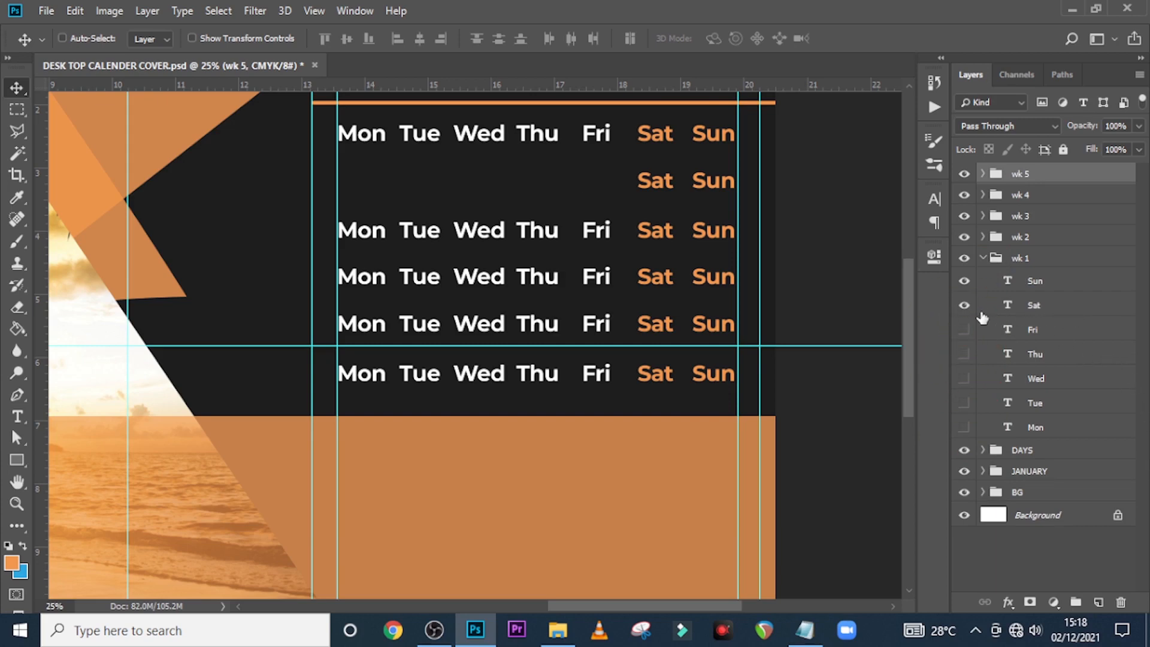
Change the wk 1 Sat and Sun labels to dates 1 and 2
double_click(1010, 306)
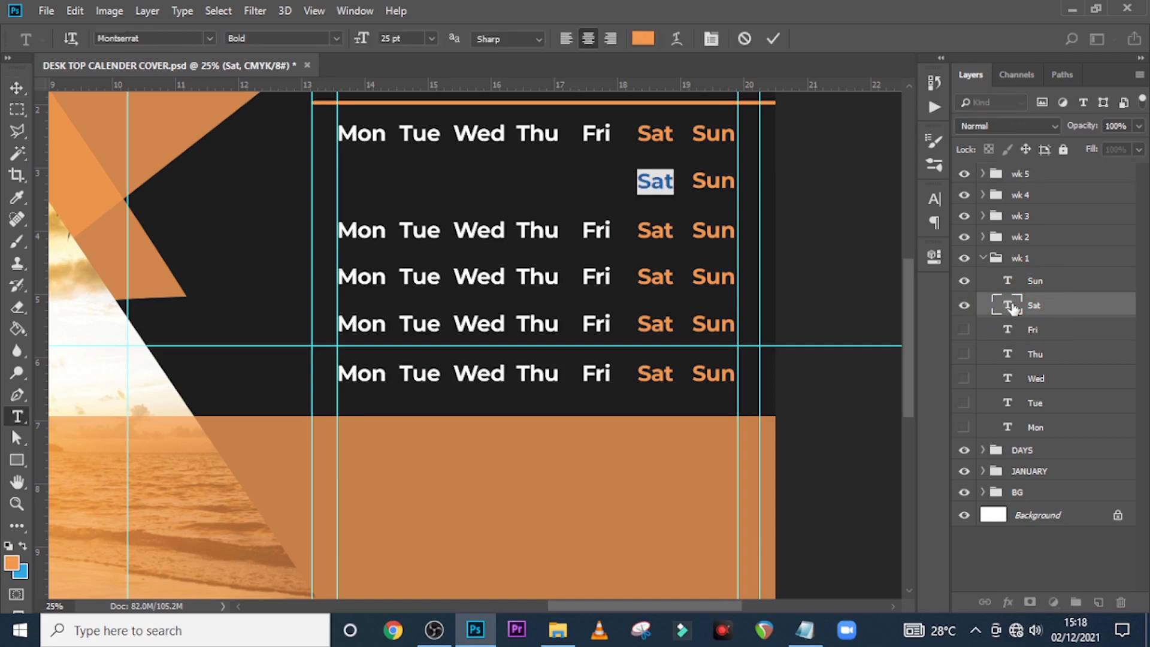
type("1")
key("ctrl+Return")
key("v")
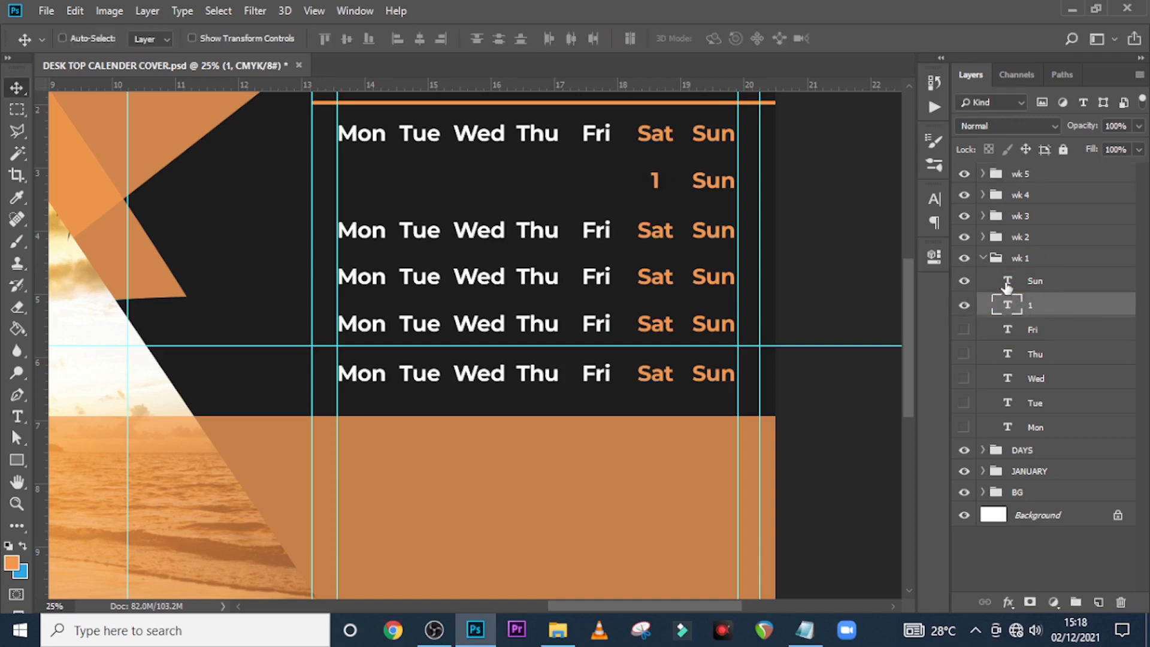
left_click(1008, 281)
double_click(1008, 282)
type("2")
key("ctrl+Return")
key("v")
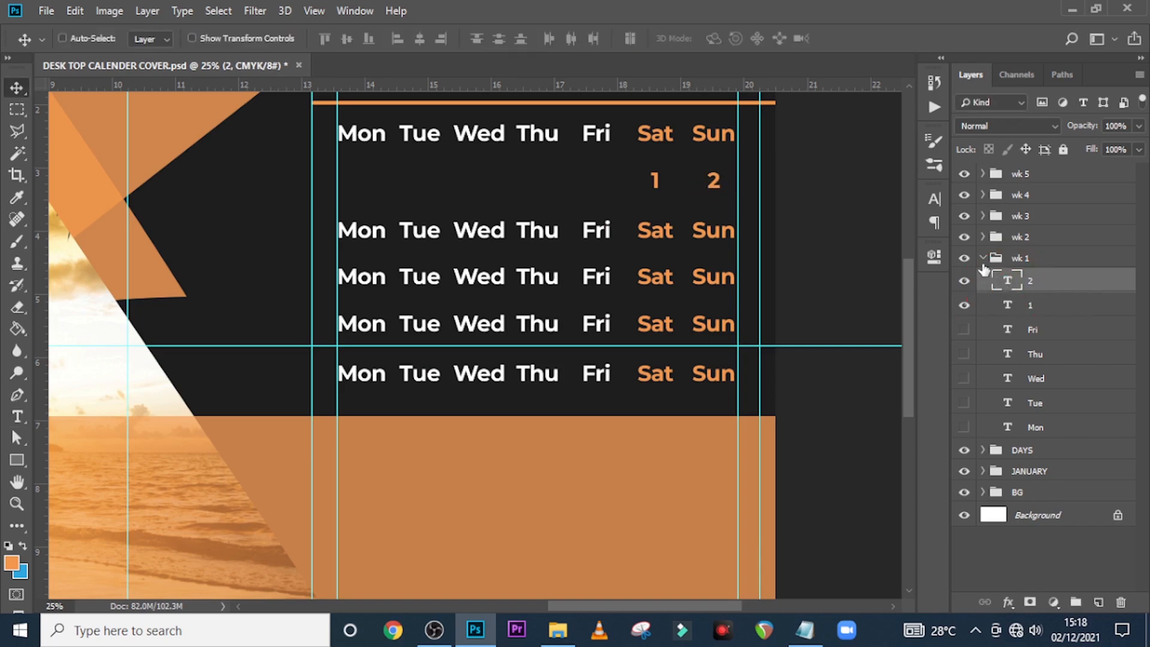
left_click(981, 258)
Replace the wk 2 weekday labels with January dates starting at 3
left_click(983, 237)
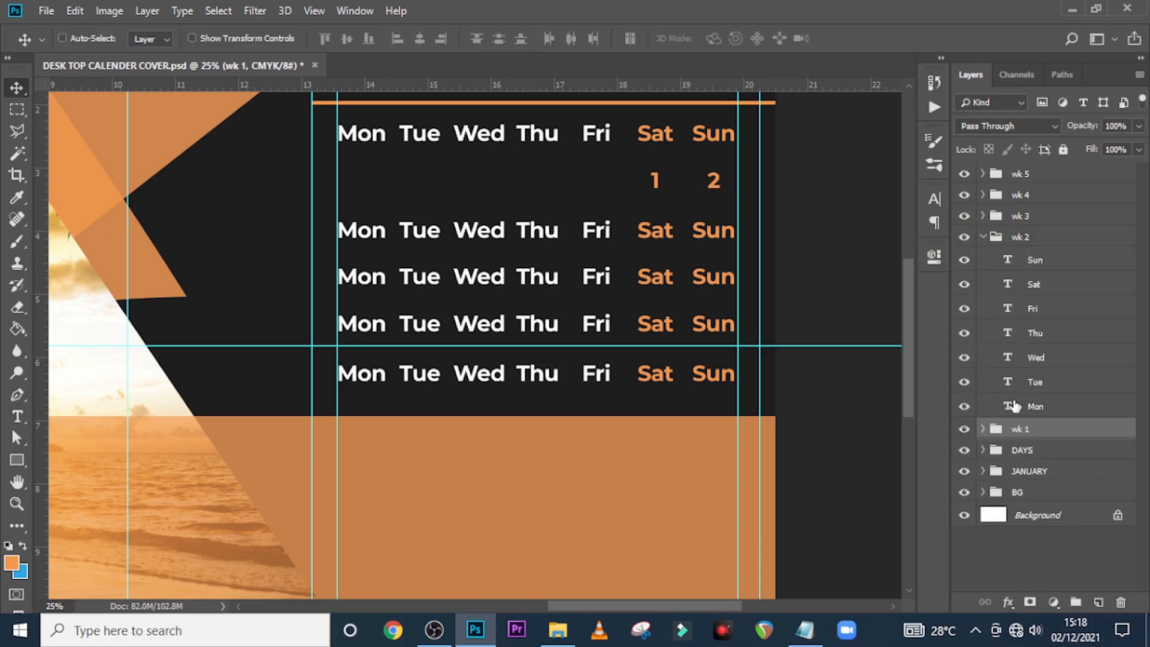
double_click(1010, 408)
type("3")
double_click(1009, 360)
type("4")
double_click(1009, 386)
type("4")
left_click(1013, 361)
key("ctrl+alt+z")
key("ctrl+alt+z")
double_click(1009, 361)
type("5")
double_click(1009, 336)
type("6")
double_click(1010, 311)
type("7")
double_click(1009, 287)
type("8")
type("11")
Enter the wk 3 dates, including 12, 13, 14 and 16
double_click(1009, 336)
type("12")
double_click(1009, 312)
type("13")
double_click(1010, 288)
type("14")
double_click(1009, 263)
type("16")
left_click(996, 216)
Enter the wk 4 dates, including 17, 18, 22 and 23
left_click(983, 216)
left_click(983, 194)
double_click(1008, 364)
type("17")
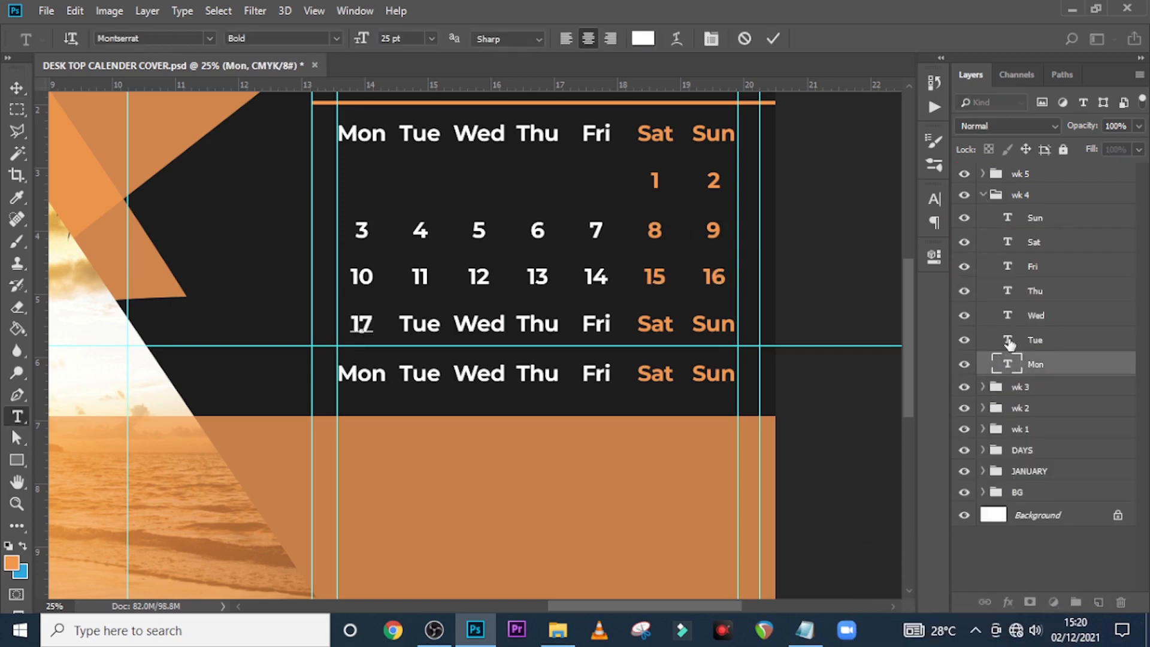
double_click(1008, 340)
type("18")
double_click(1008, 242)
type("22")
double_click(1008, 218)
type("23")
left_click(983, 194)
Enter the wk 5 dates from 24 through 30 and commit the last entry
left_click(983, 174)
double_click(1009, 344)
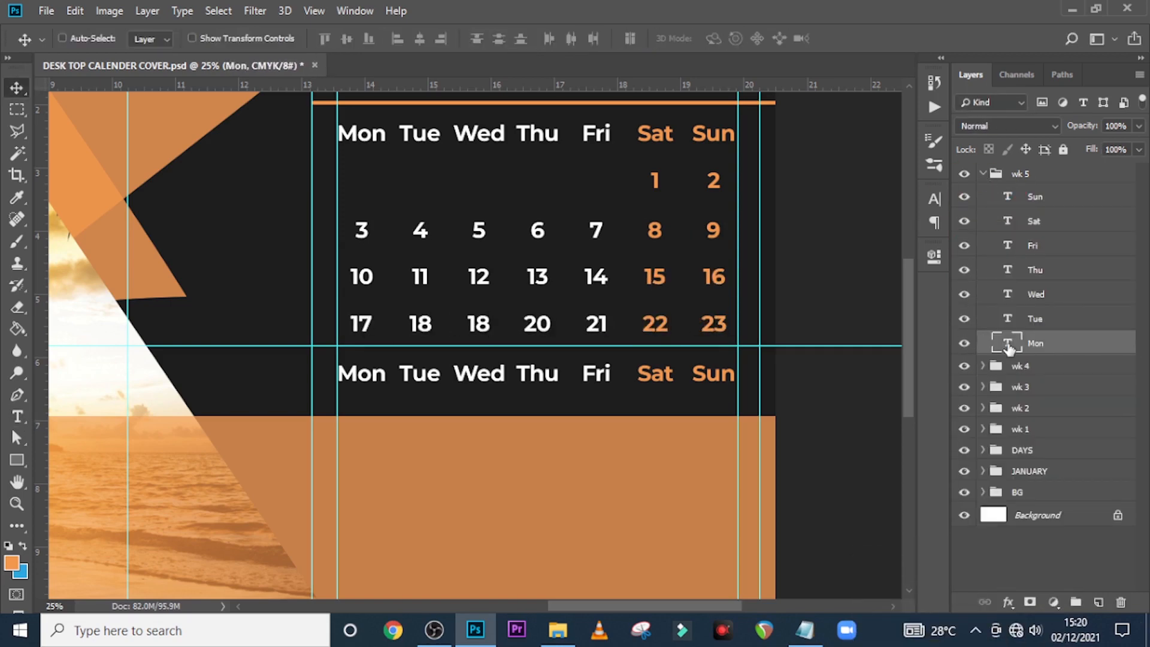
type("2427")
double_click(1009, 246)
type("28")
double_click(1009, 221)
type("29")
double_click(1009, 197)
type("30")
key("ctrl+Return")
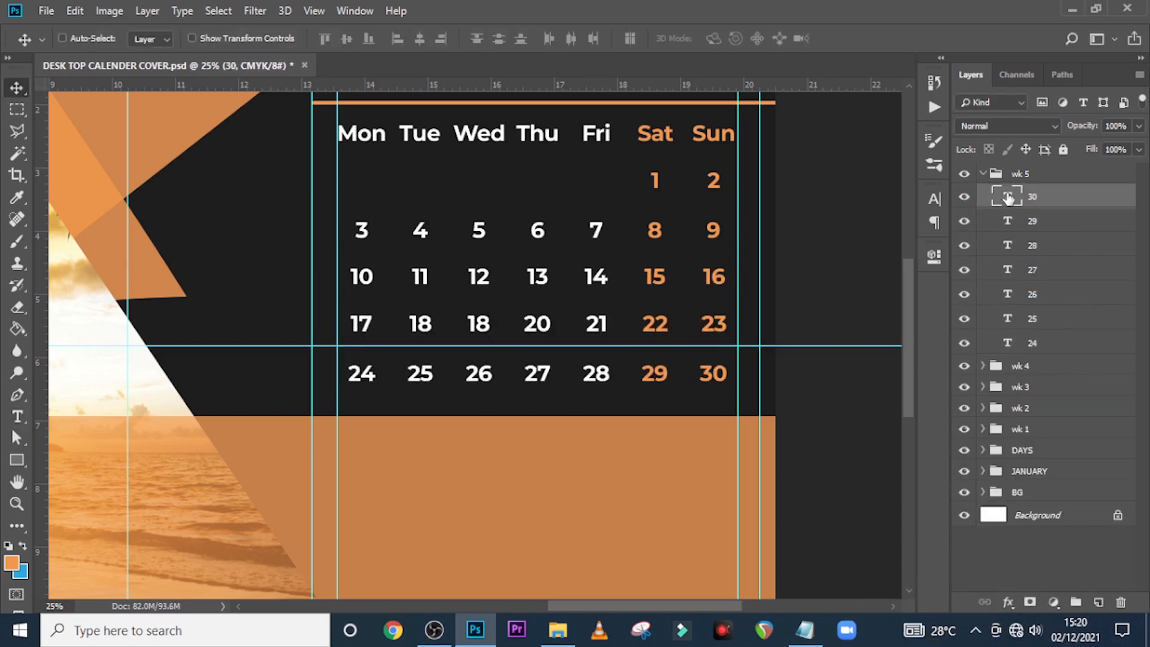
scroll(665, 308, "up", 1)
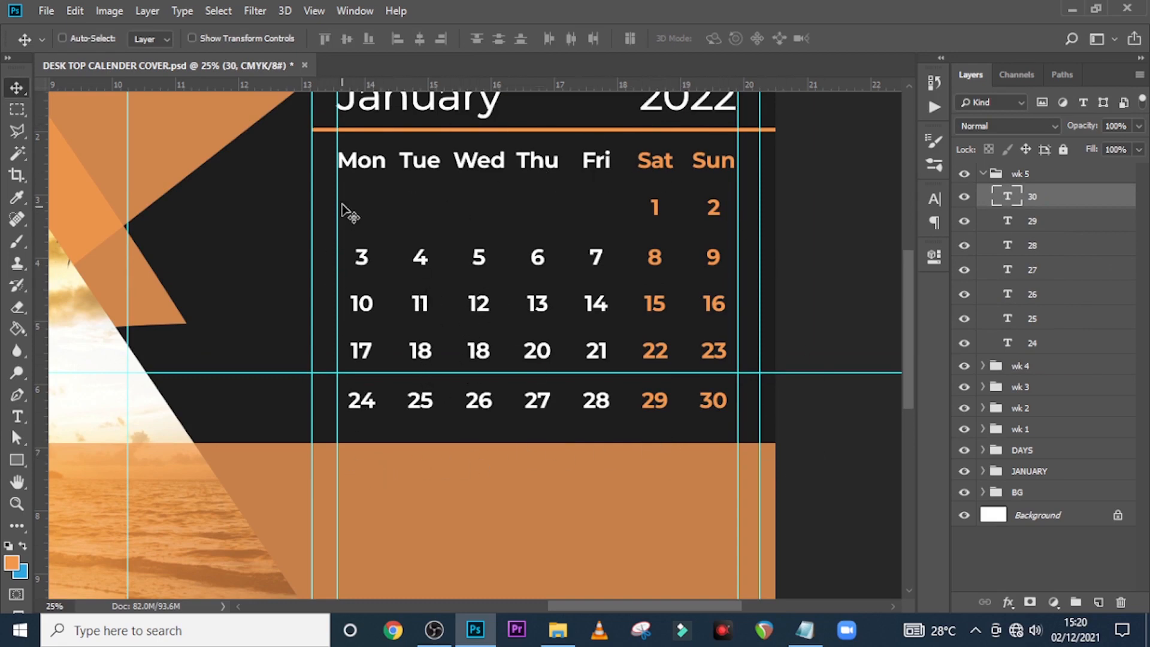
Make the hidden Mon text in wk 1 visible and change it to 31
left_click(983, 174)
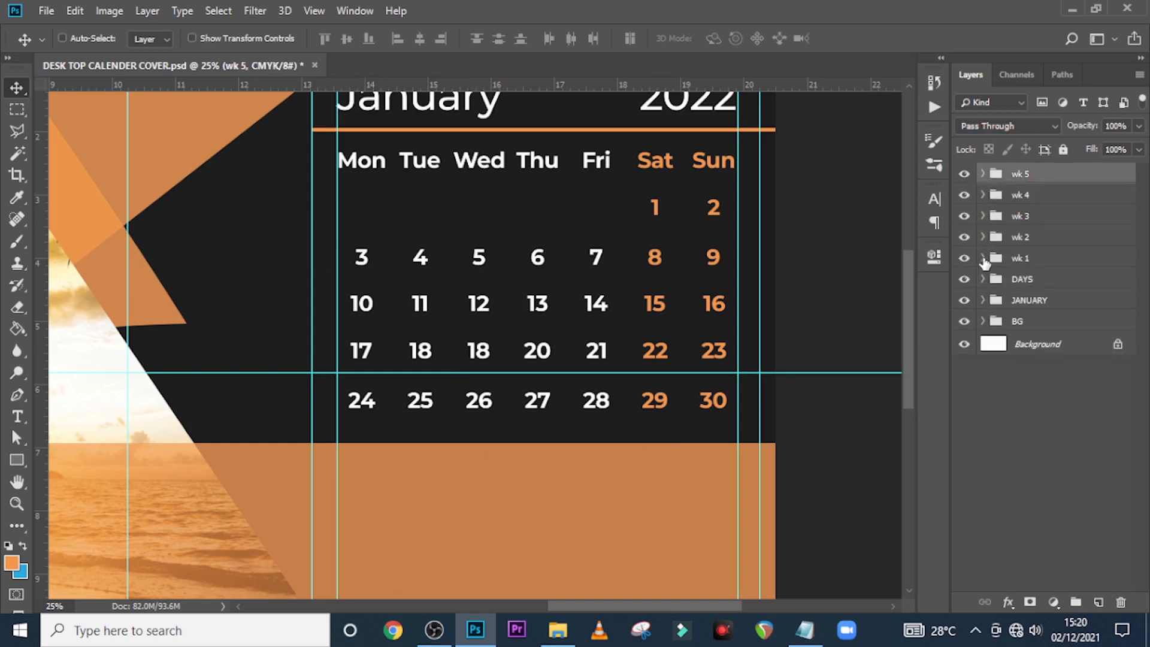
left_click(983, 258)
left_click(962, 428)
left_click(961, 428)
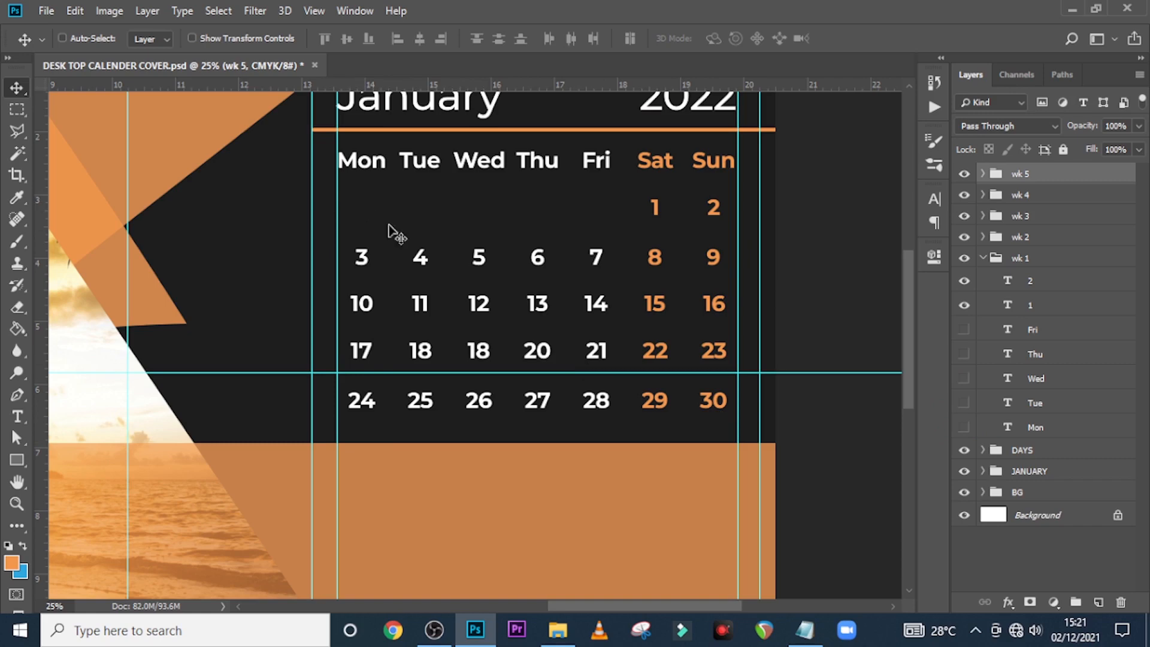
left_click(964, 428)
double_click(1008, 428)
type("31")
key("ctrl+Return")
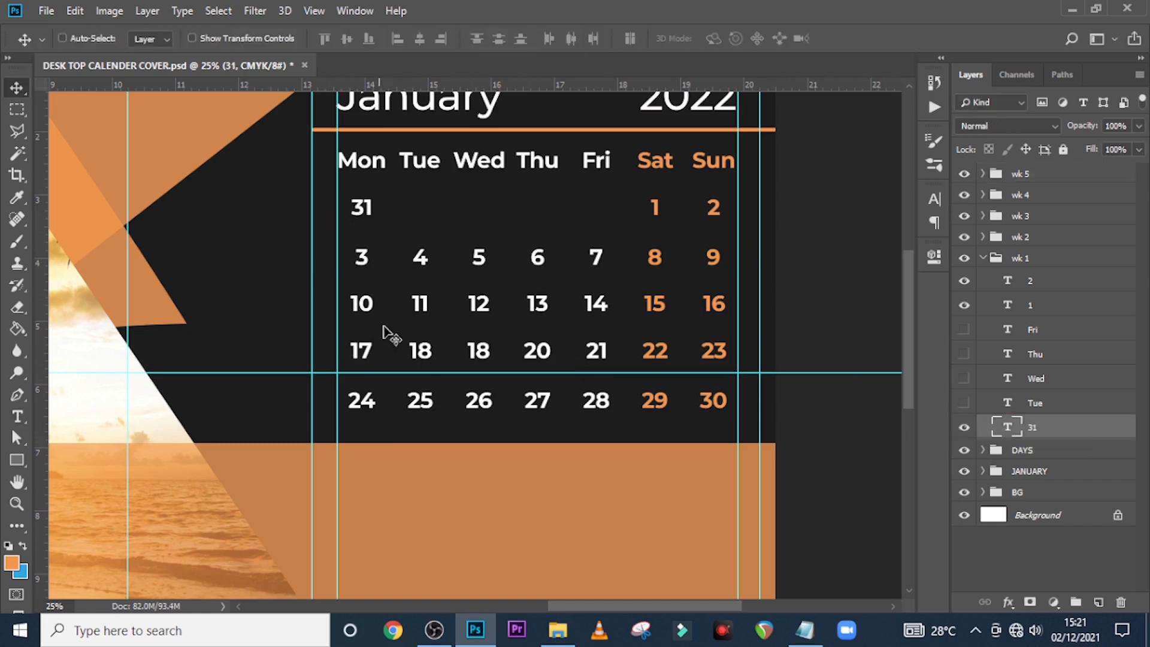
Colour the 31 grey #7c7575 in the Character panel
left_click(933, 202)
left_click(875, 304)
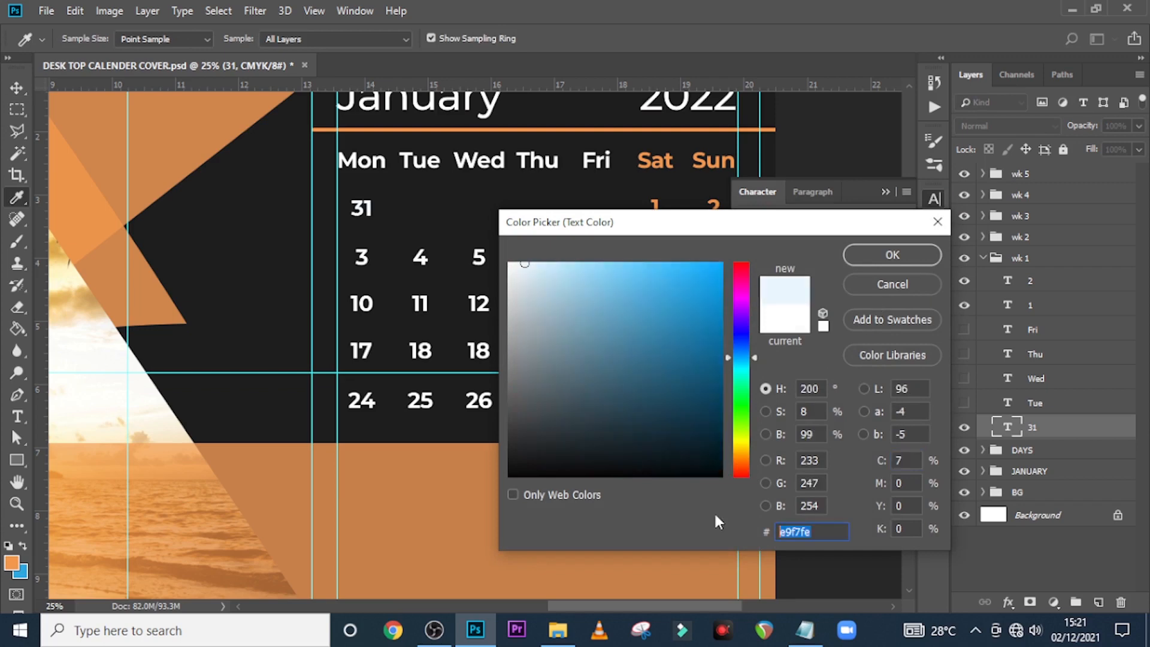
type("7")
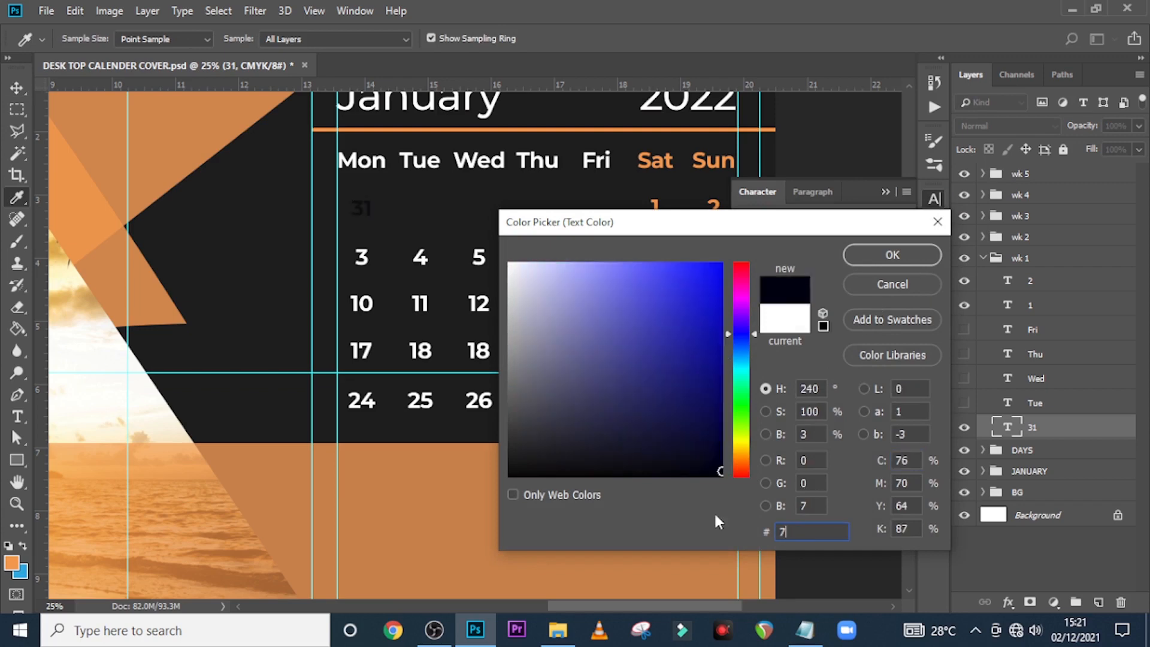
type("c")
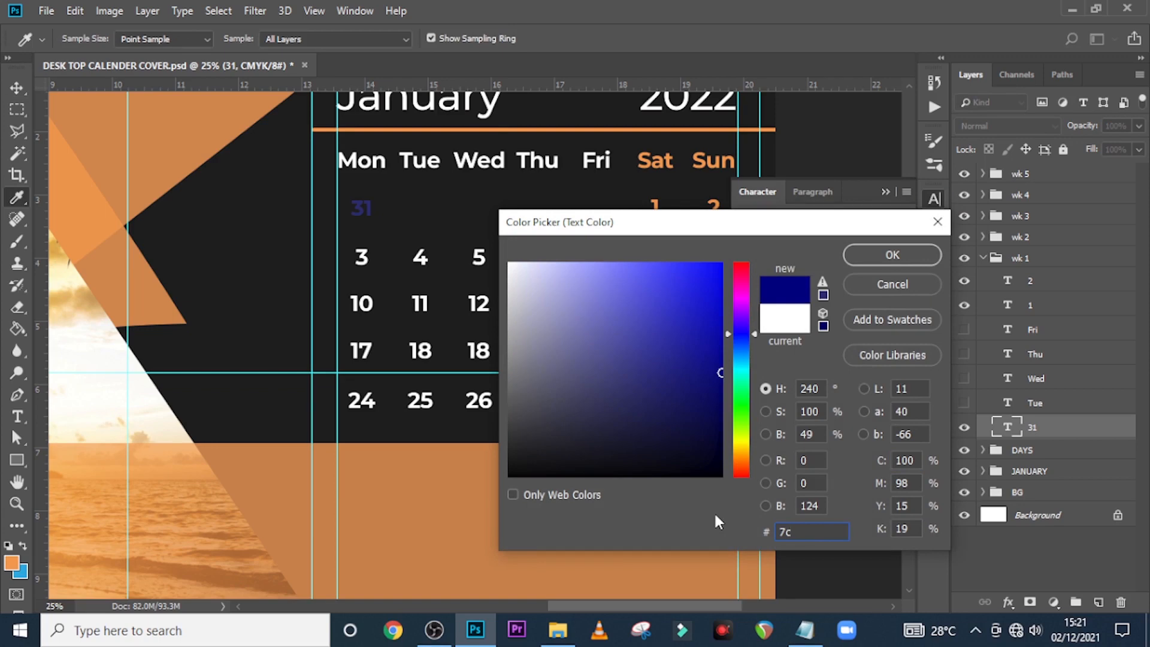
type("757")
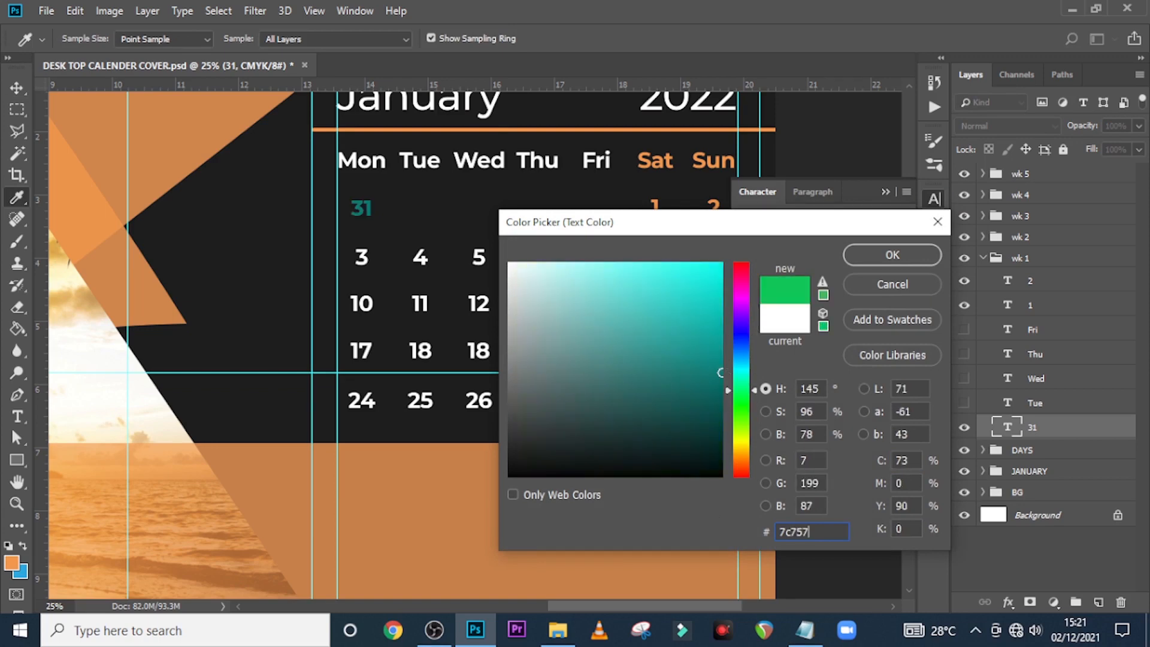
type("5")
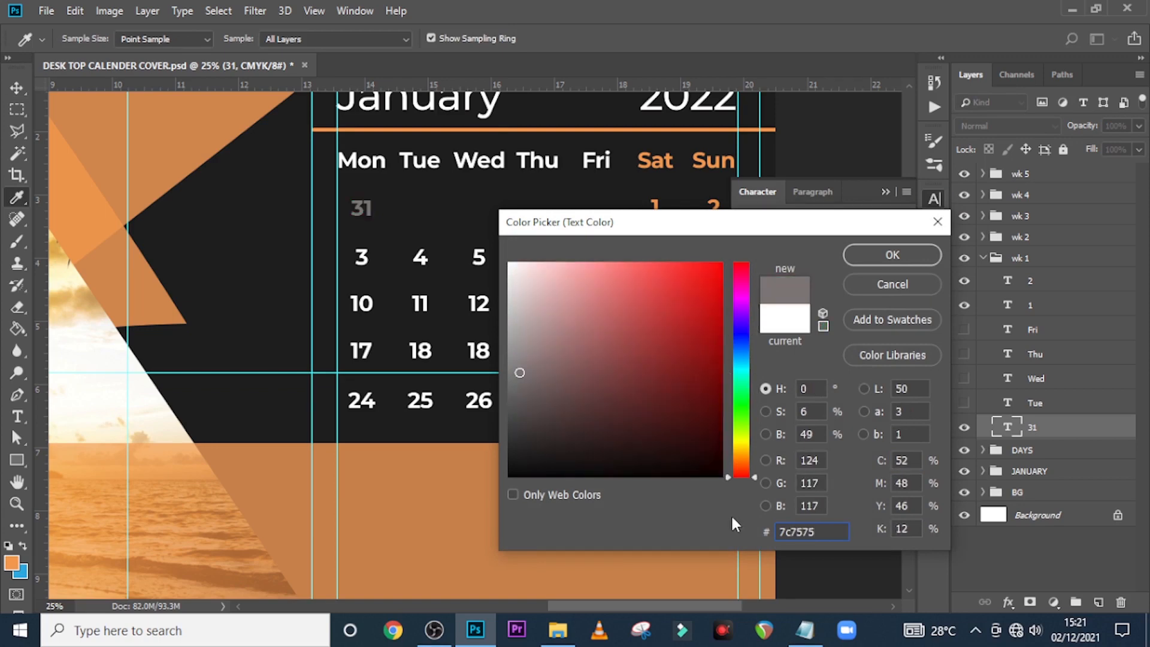
left_click(890, 268)
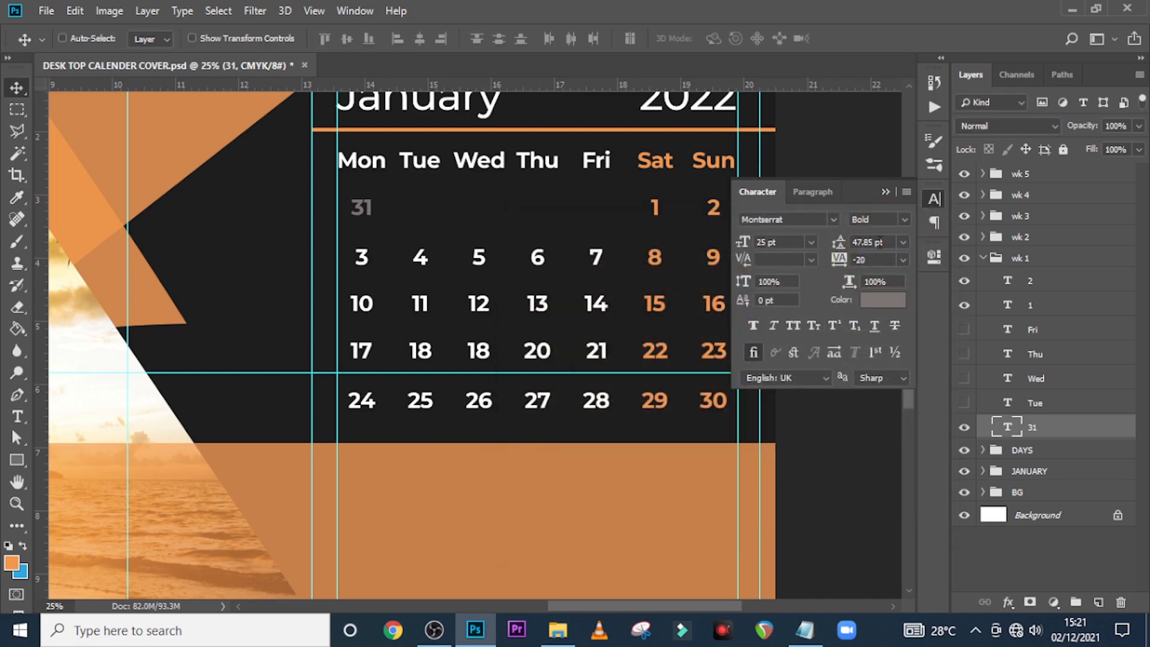
left_click(886, 192)
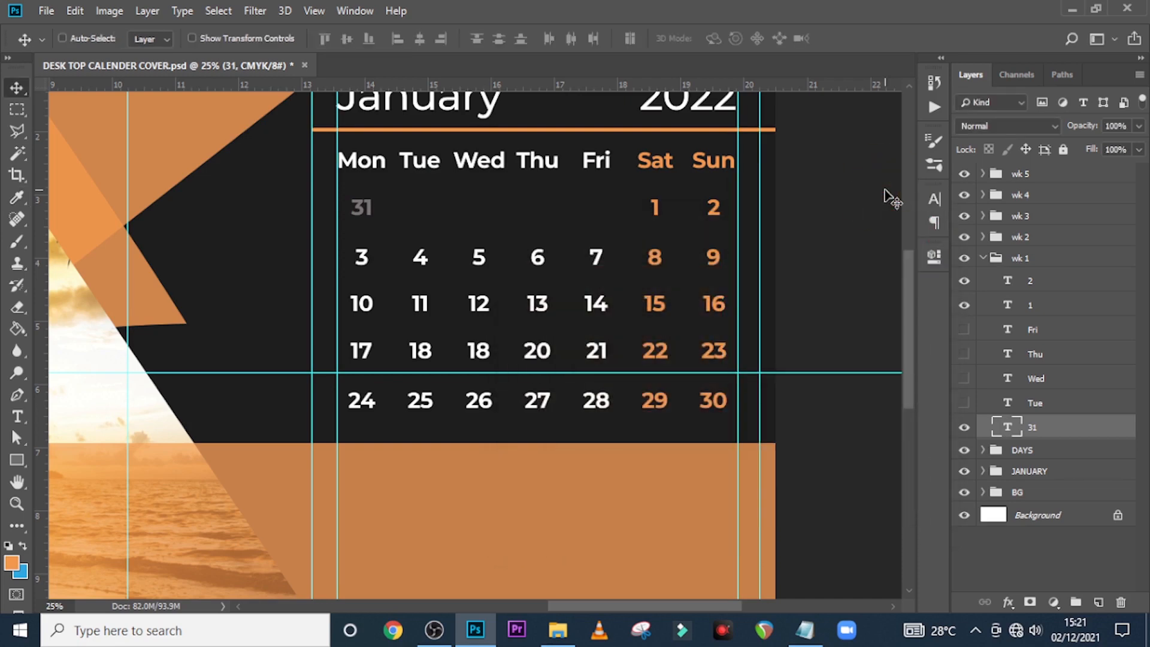
Group the layers from wk 5 through JANUARY into a group named MONTH
left_click(981, 258)
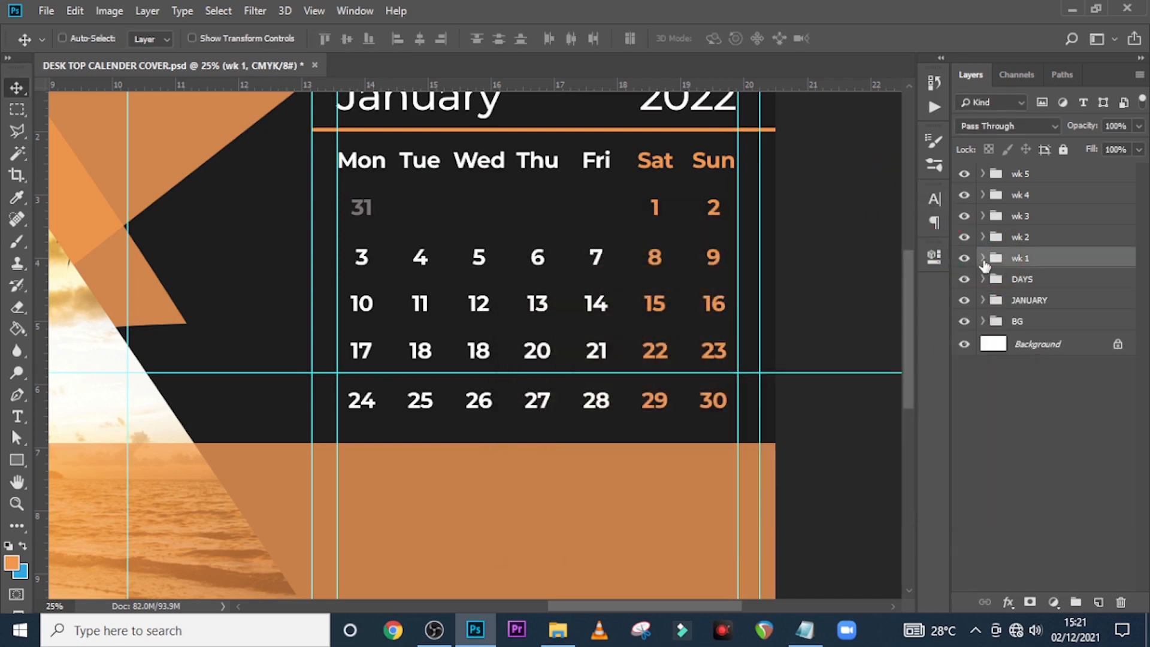
key("ctrl+0")
key("ctrl+semicolon")
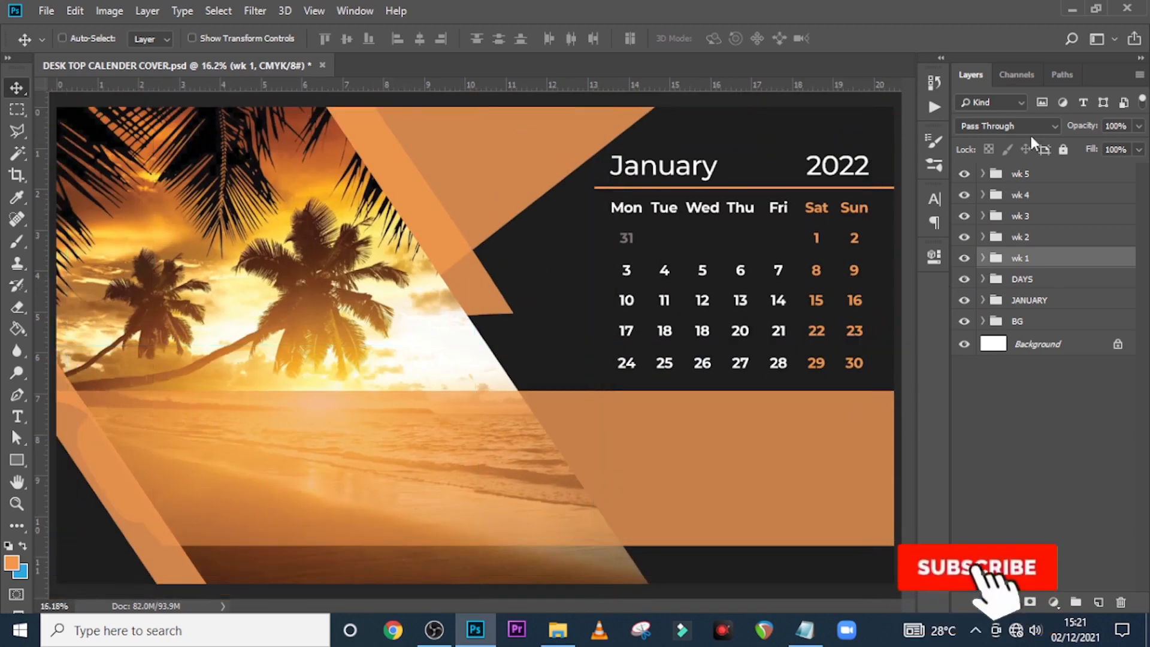
left_click(1016, 174)
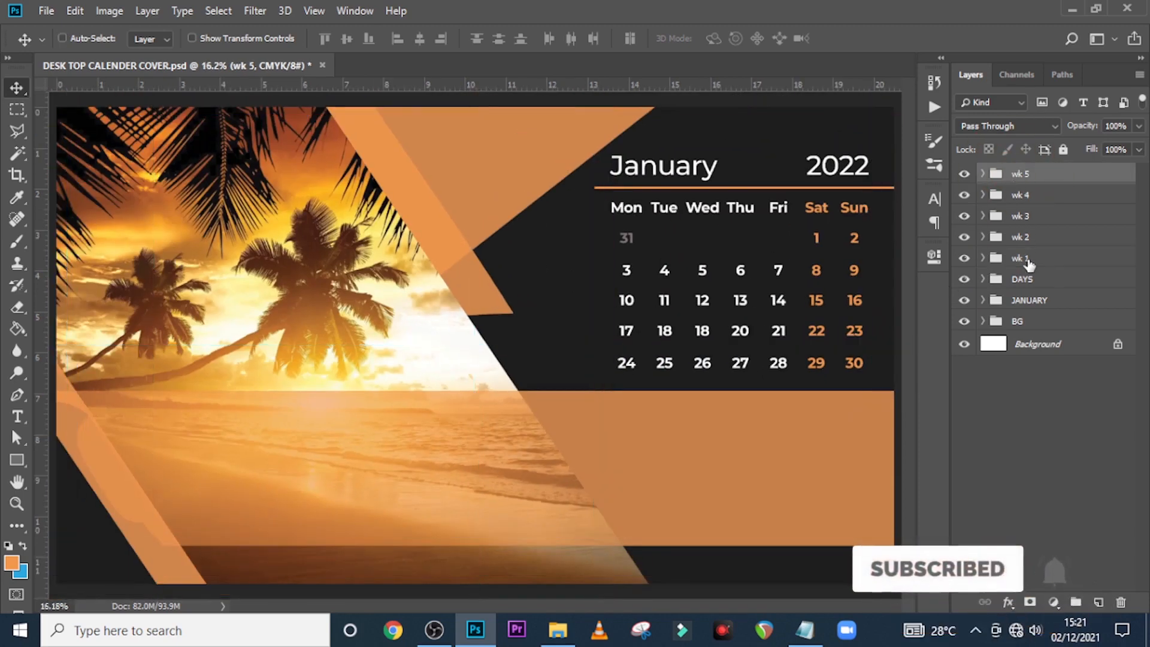
left_click(1029, 300, "shift")
key("ctrl+g")
type("MO")
key("Return")
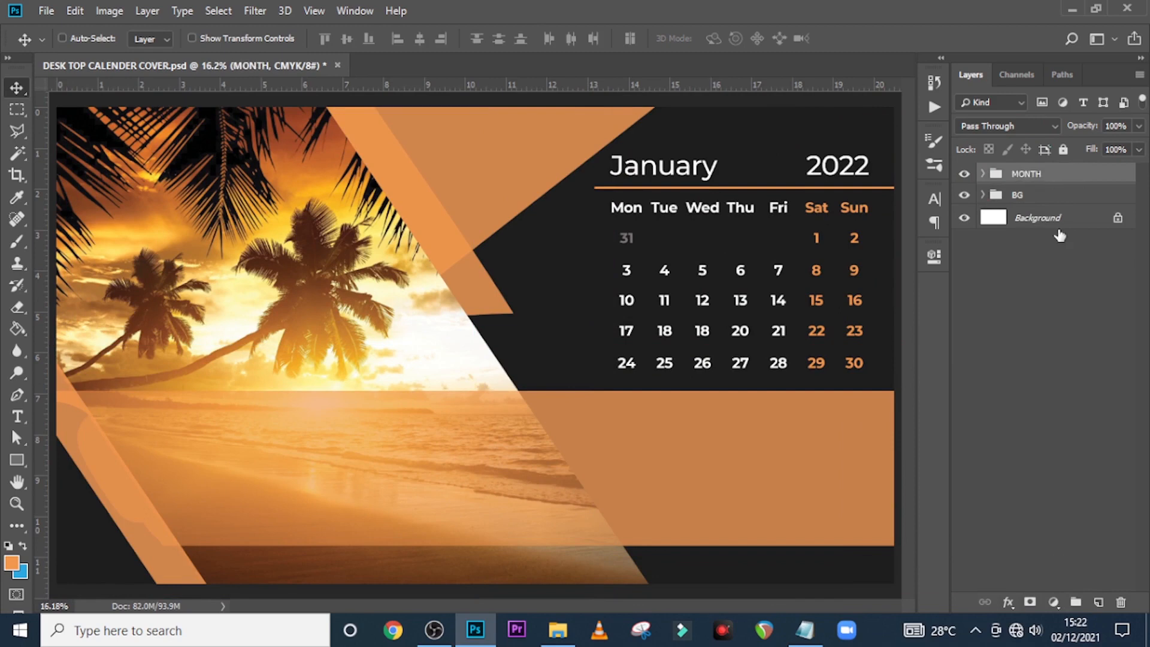
left_click(964, 173)
Add a text layer on the beach photo containing 'Kingdom' copied from the notes
left_click(963, 174)
key("t")
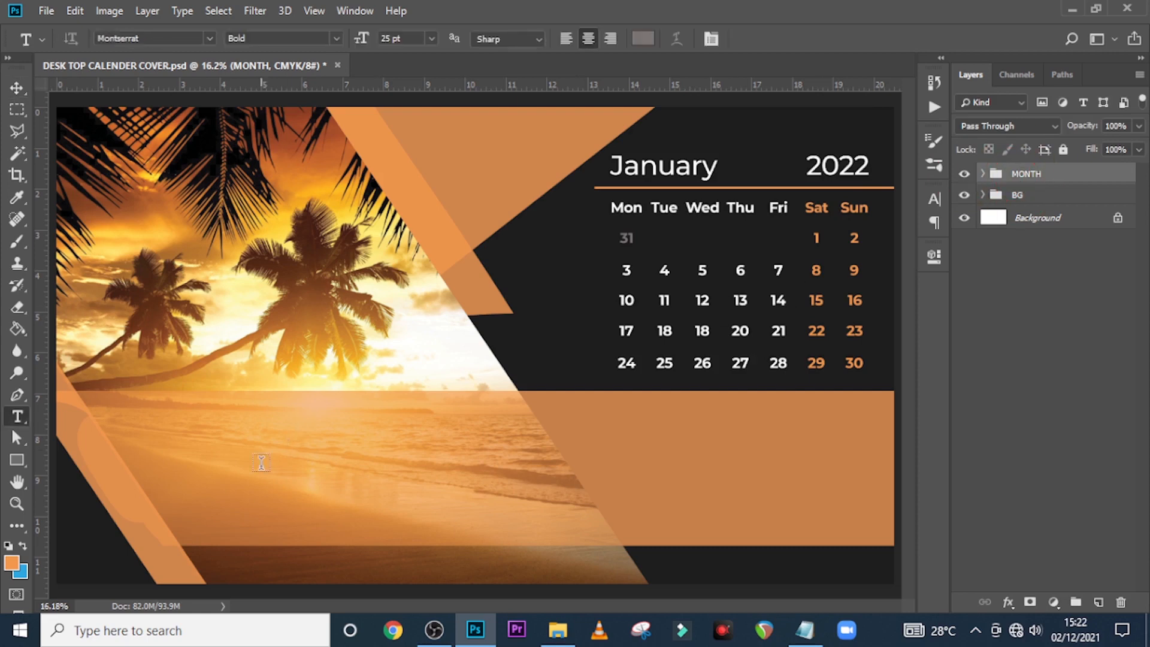
left_click(256, 466)
left_click(805, 629)
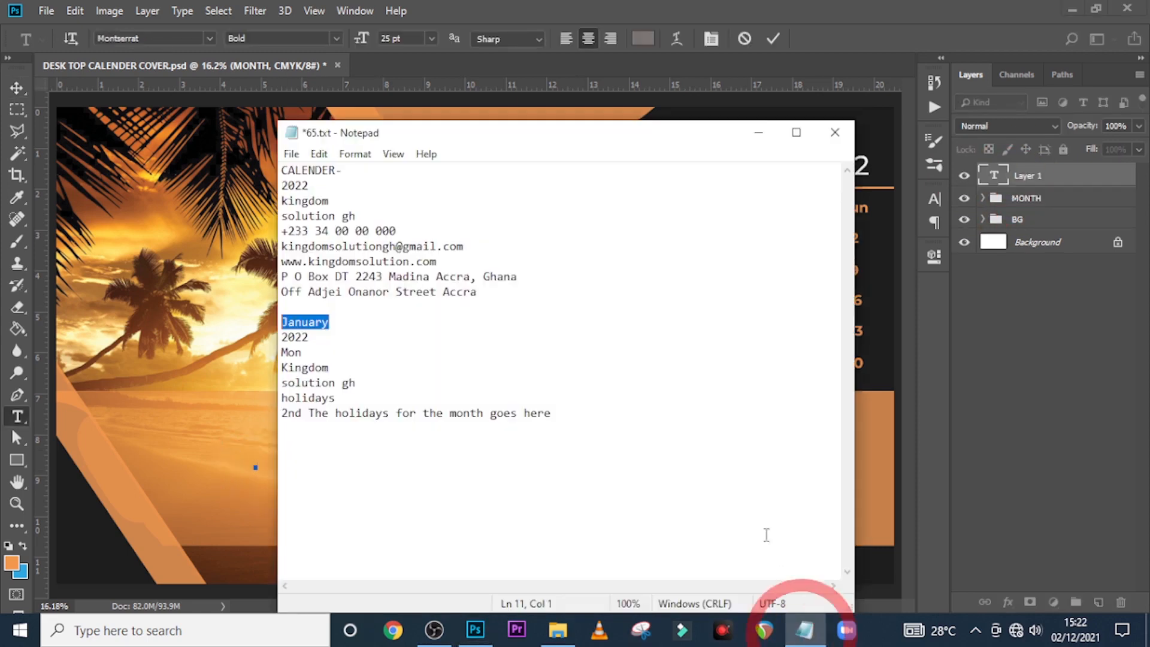
left_click(334, 368)
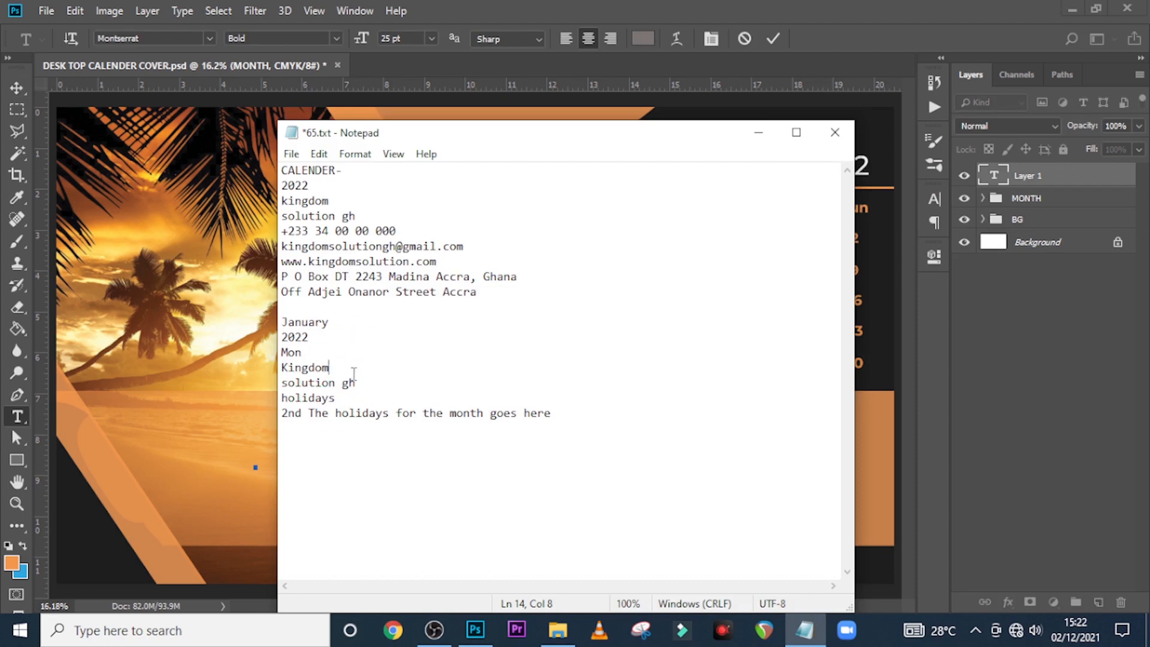
left_click_drag(339, 371, 259, 372)
key("ctrl+c")
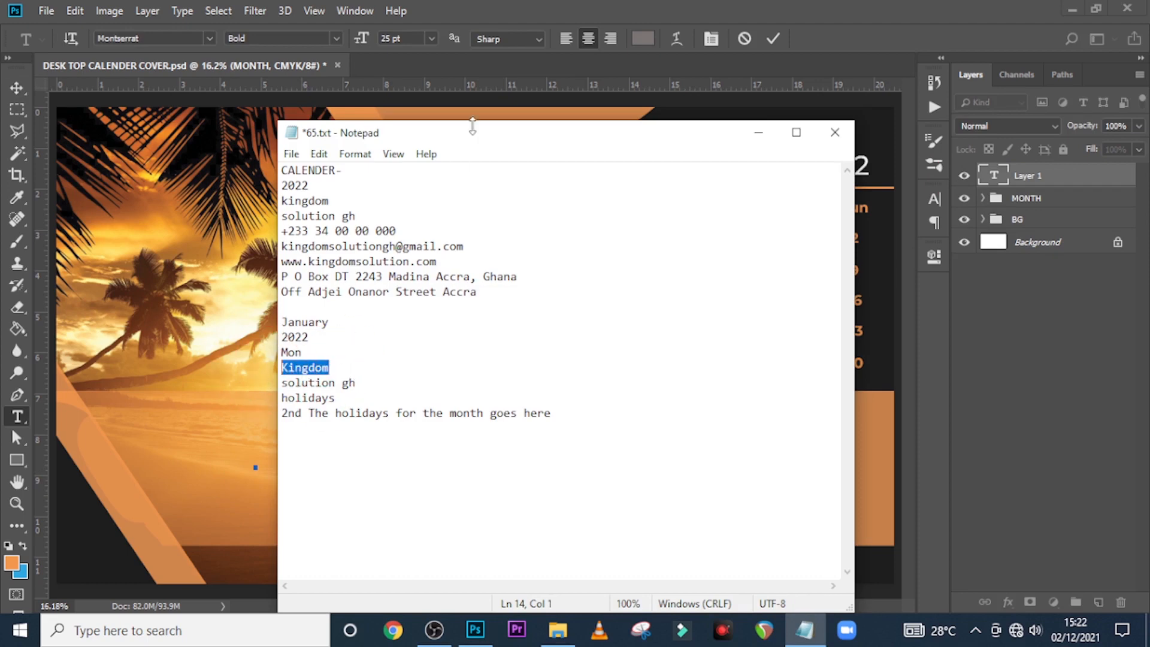
left_click(568, 6)
key("ctrl+v")
left_click(994, 173)
Give Kingdom a near-black colour and a 76 pt font size
left_click(935, 199)
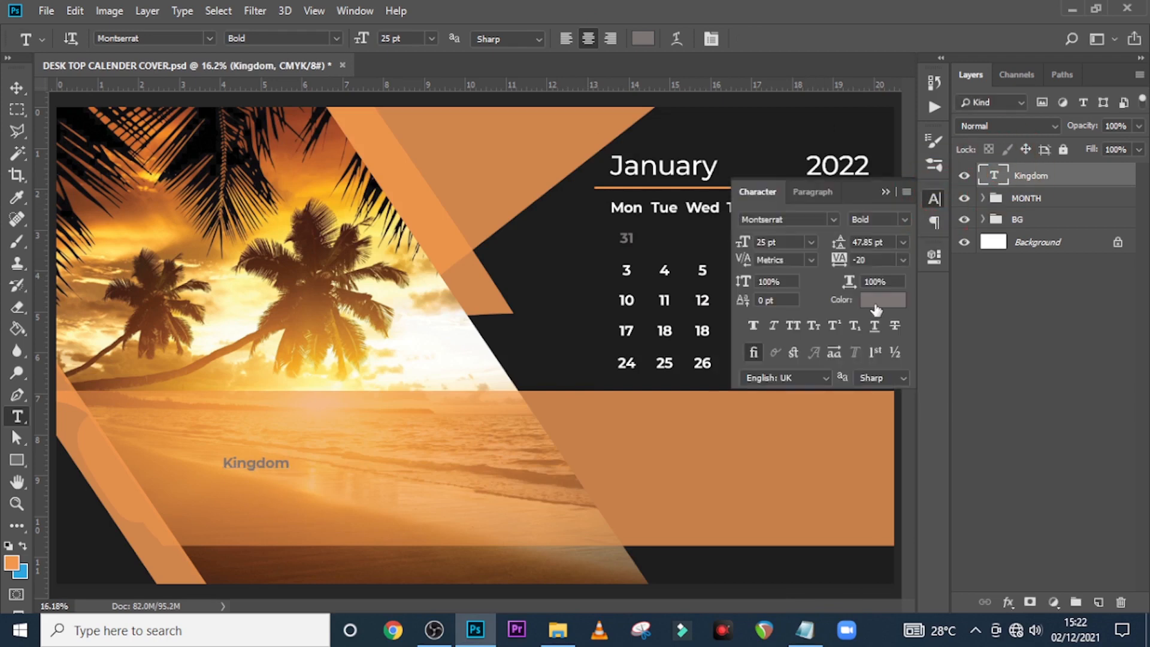
left_click(876, 305)
left_click(510, 459)
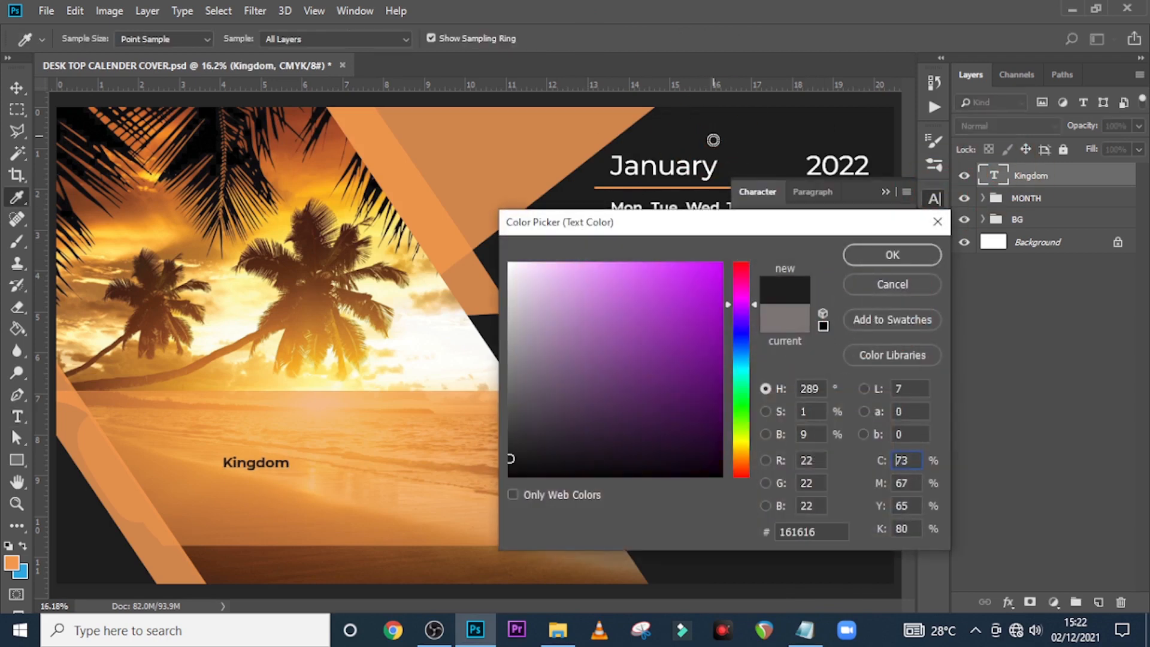
left_click(867, 253)
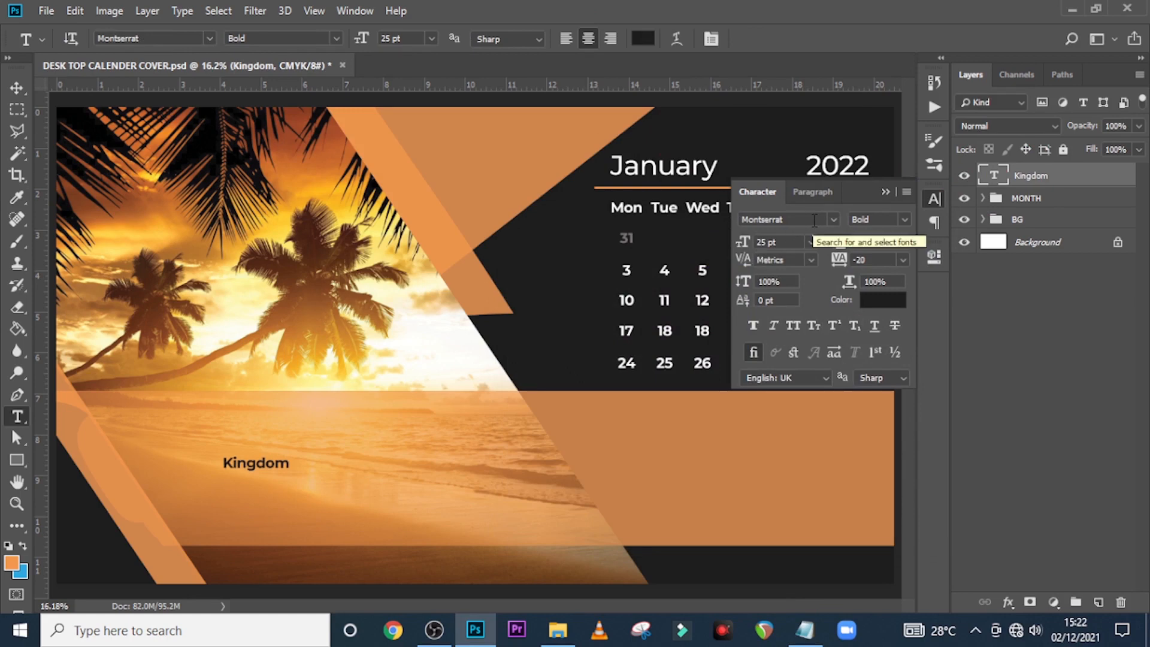
left_click(772, 242)
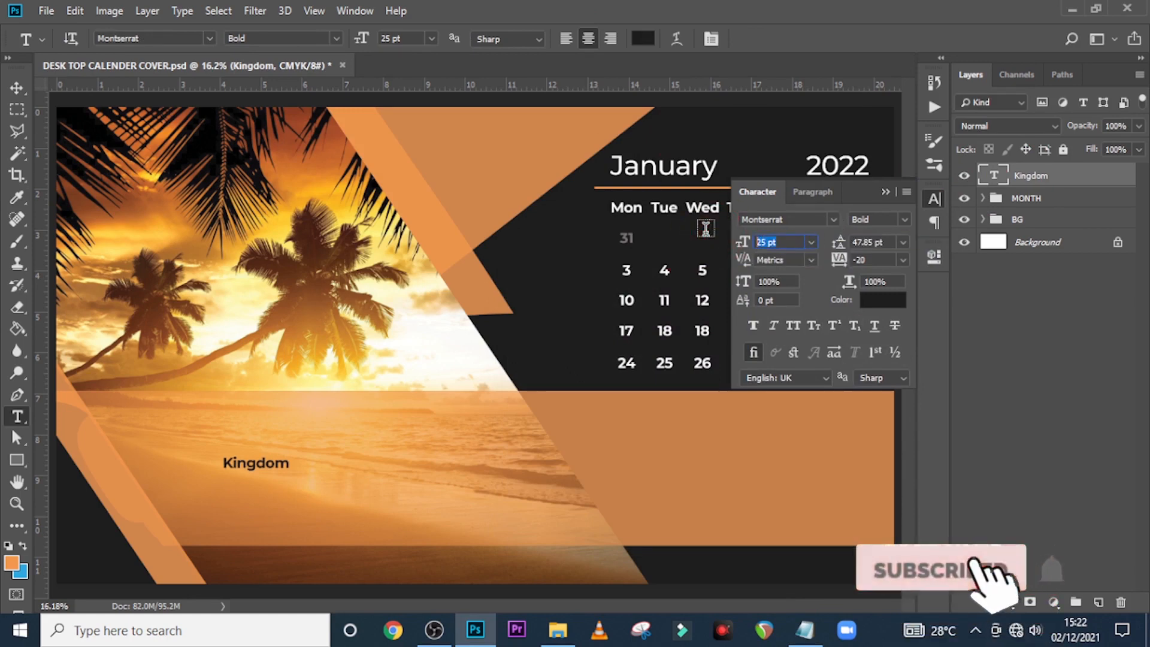
type("76")
key("Return")
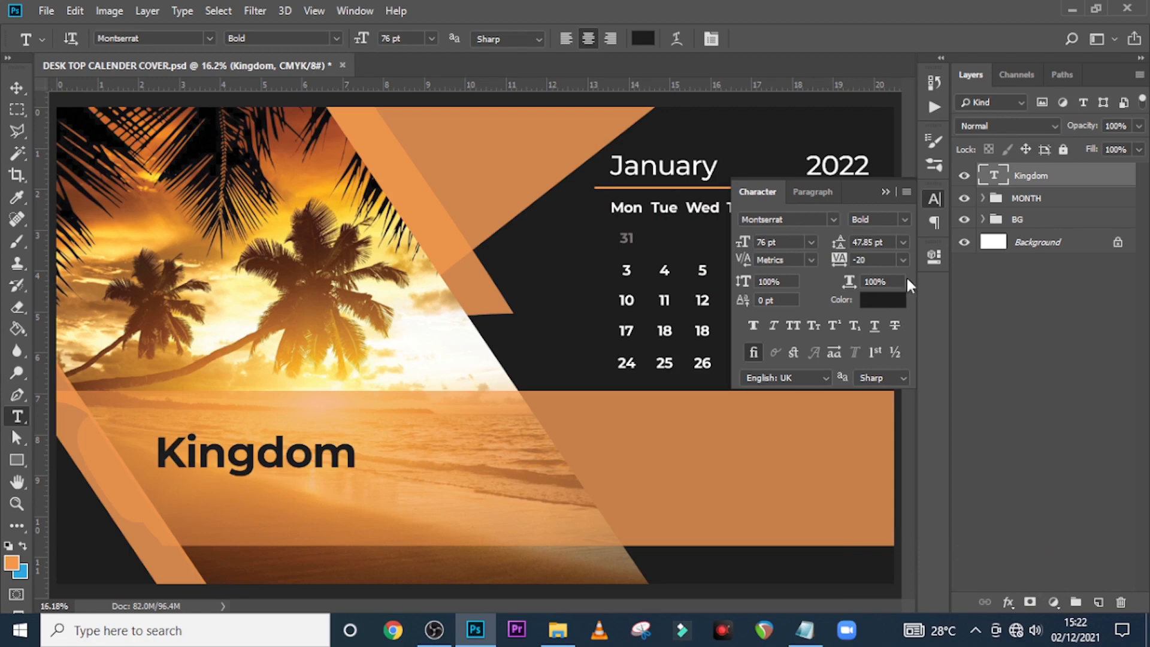
Shift Kingdom right over the beach and duplicate the layer
key("v")
left_click_drag(214, 460, 282, 468)
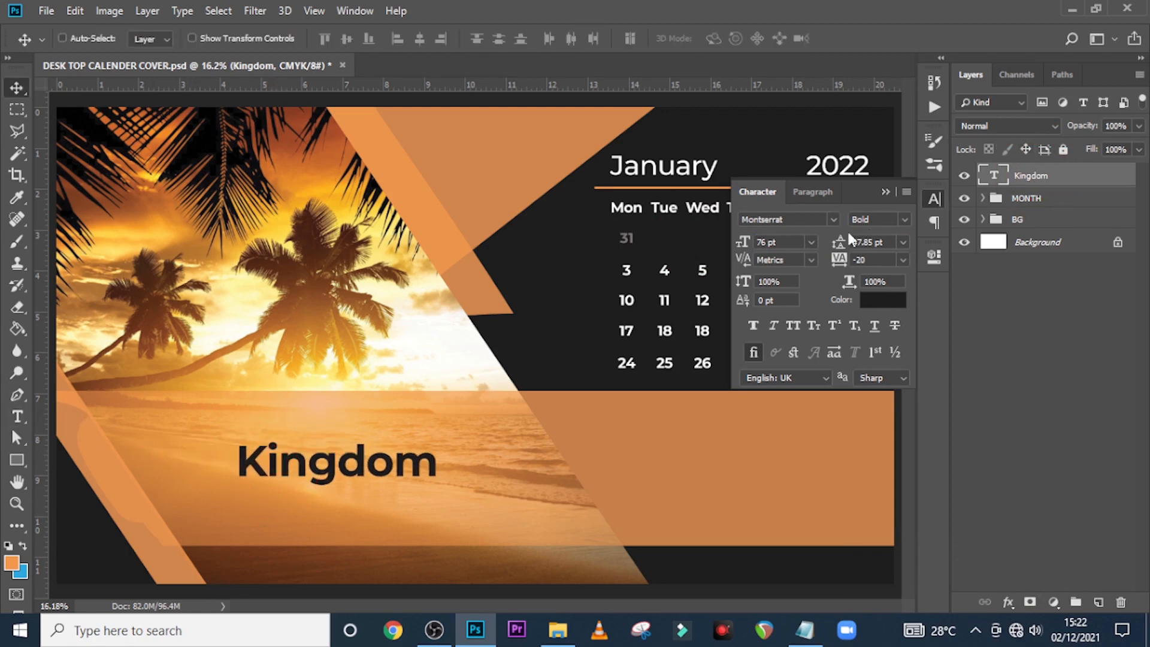
key("ctrl+j")
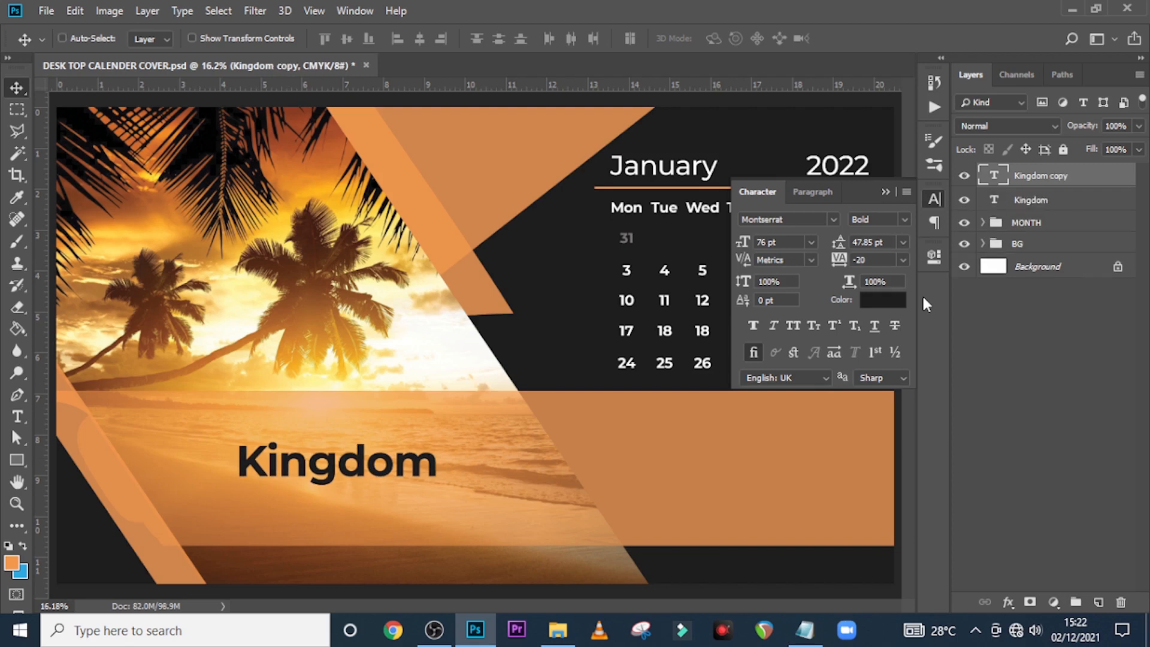
Move the duplicate below Kingdom and replace its text with 'solution gh'
left_click_drag(395, 462, 395, 498)
left_click(805, 629)
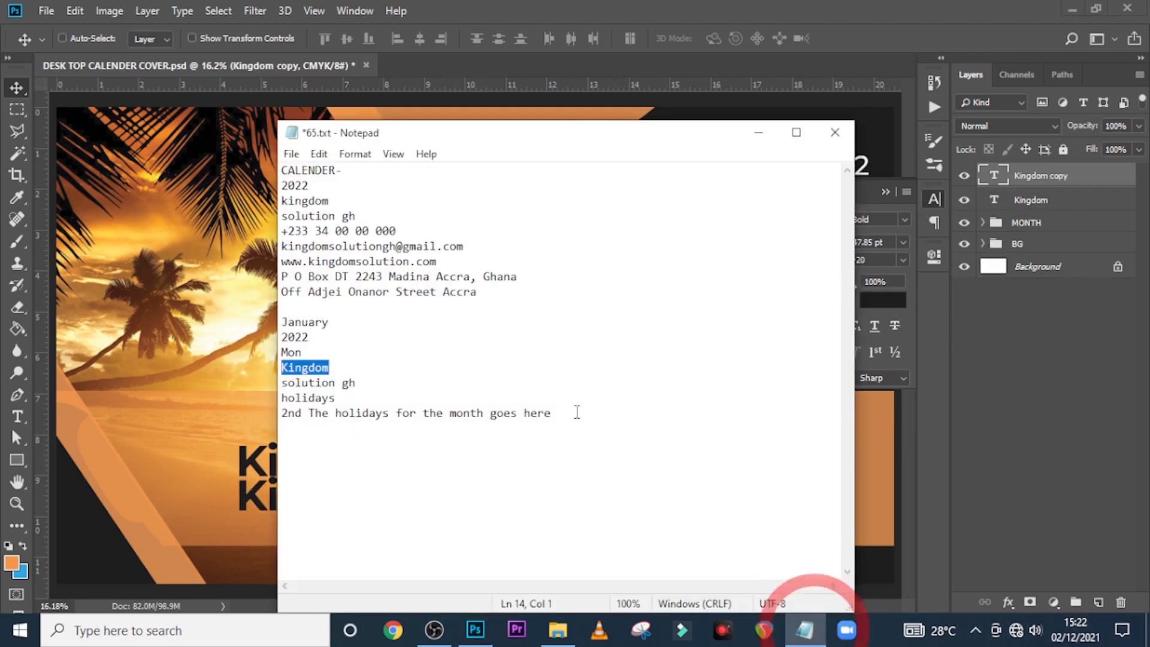
left_click_drag(374, 383, 203, 383)
key("ctrl+c")
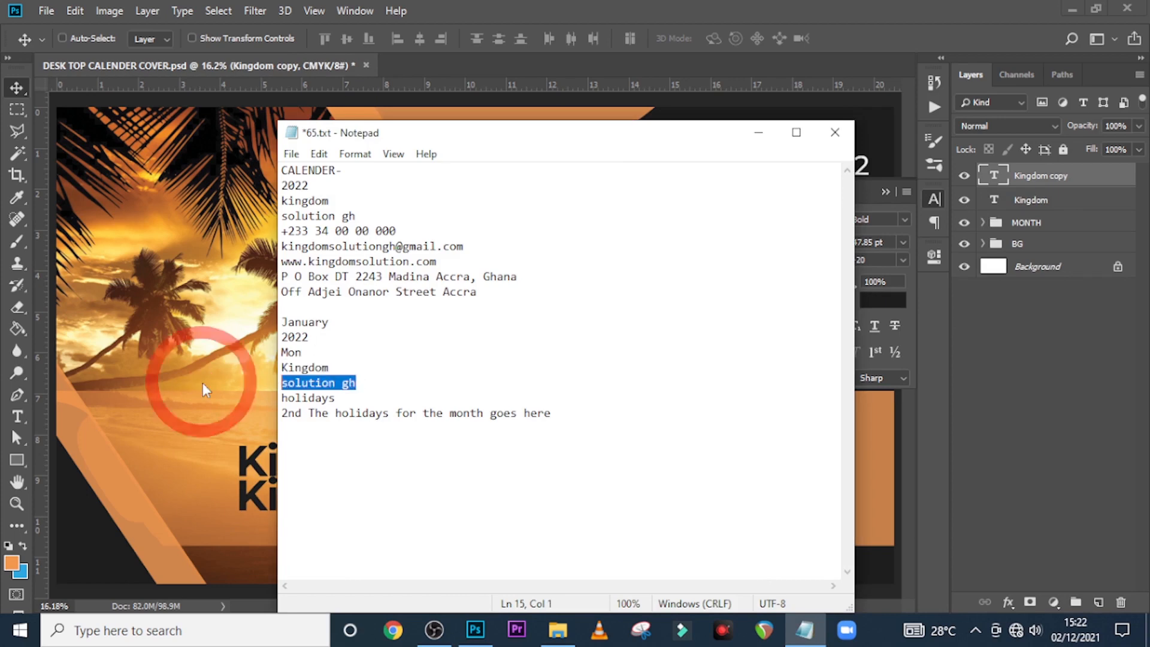
left_click(534, 1)
double_click(999, 180)
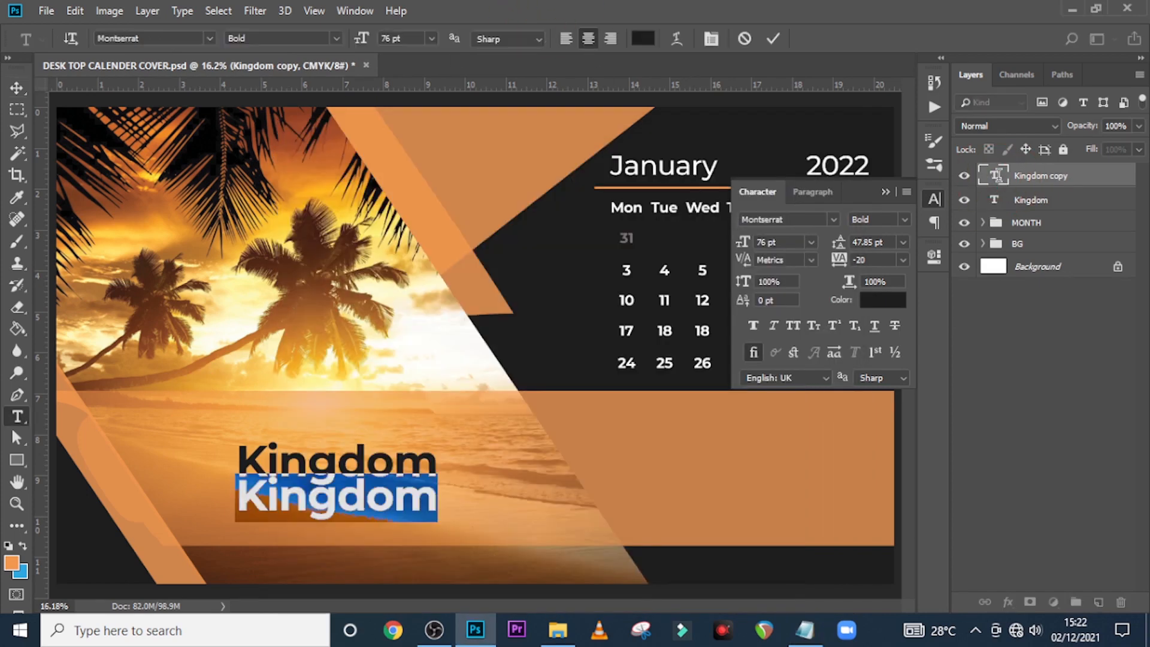
key("ctrl+v")
key("ctrl+Return")
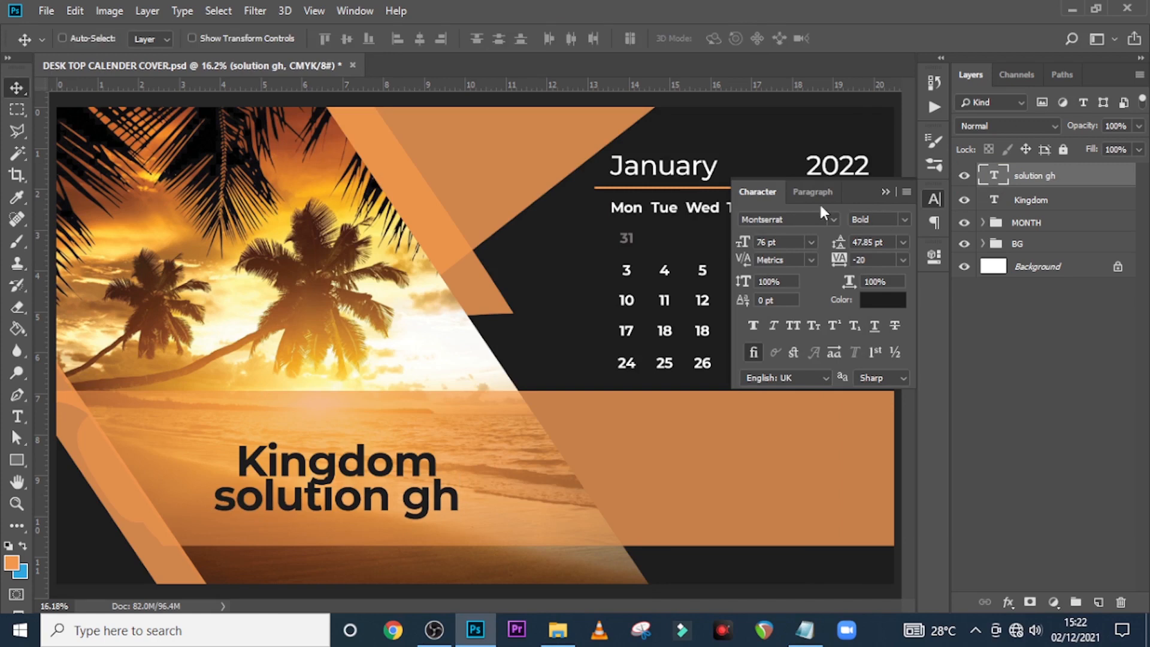
Set solution gh to Medium weight, 44 pt, with tracking 220
left_click(905, 220)
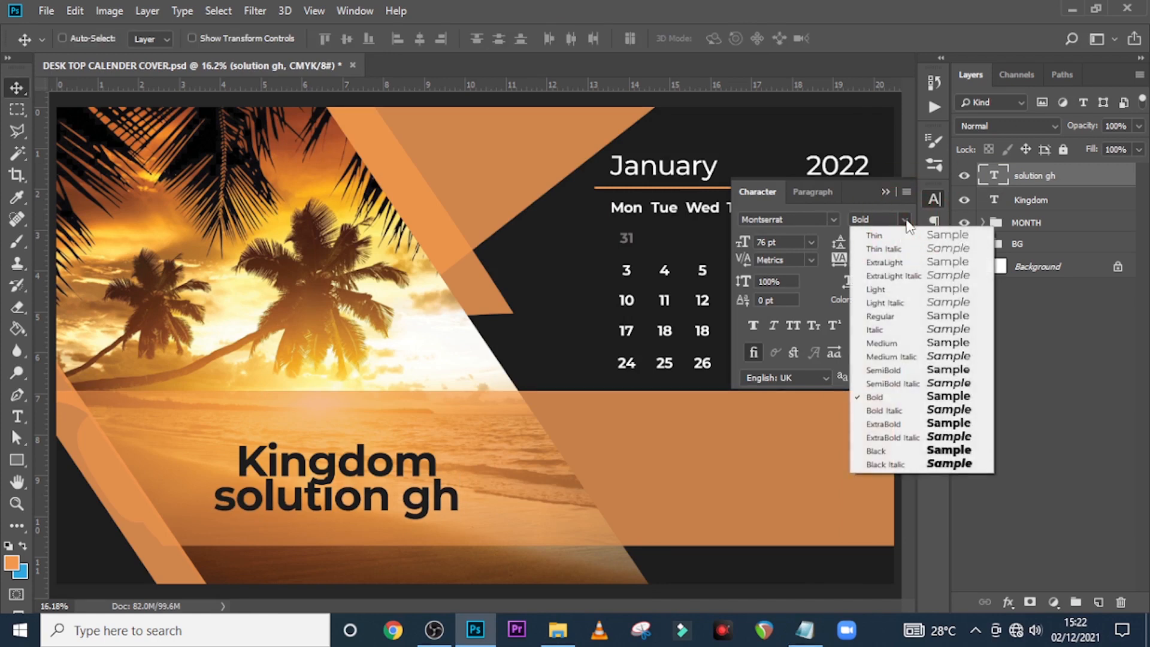
left_click(895, 345)
left_click(782, 242)
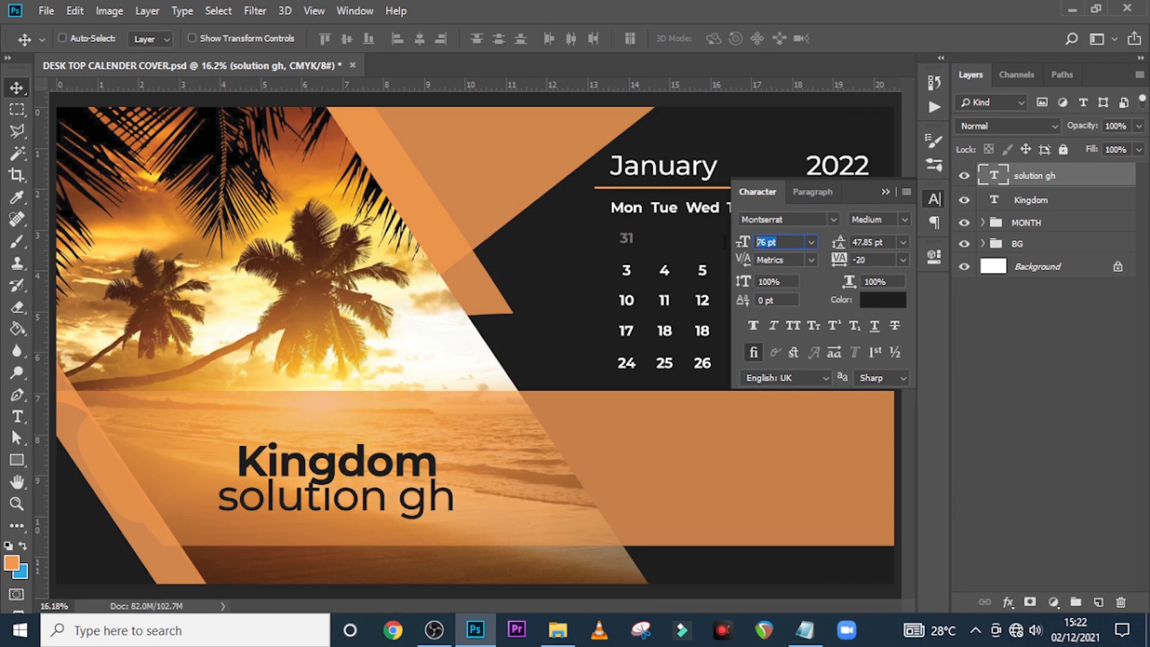
type("44")
key("Return")
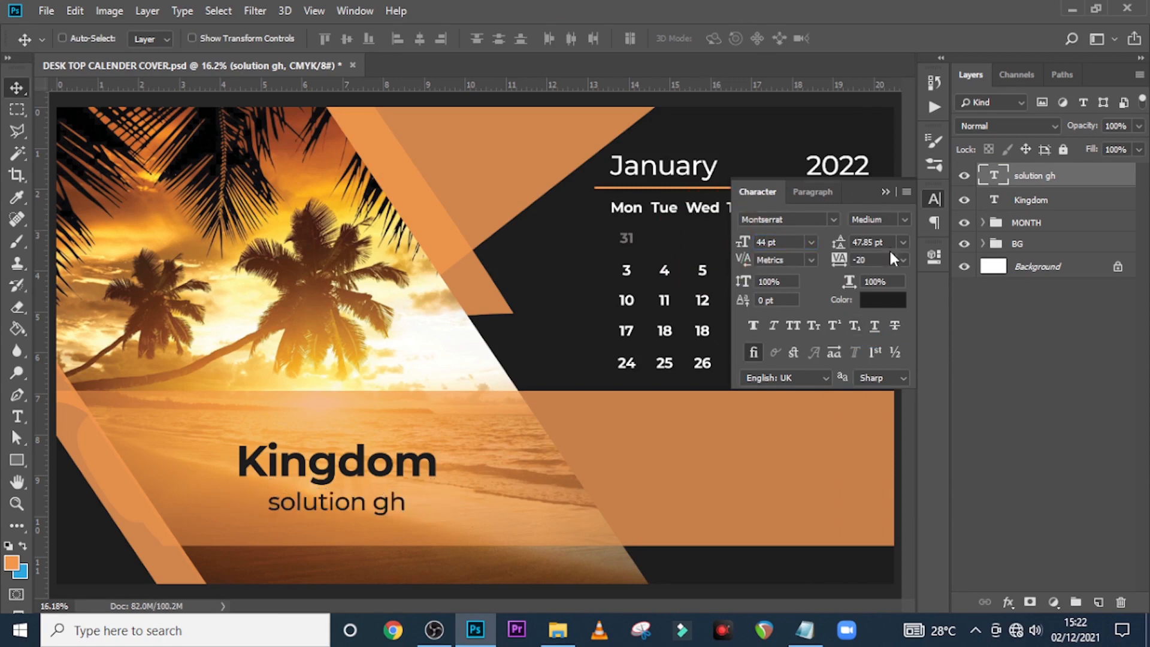
type("220")
key("Return")
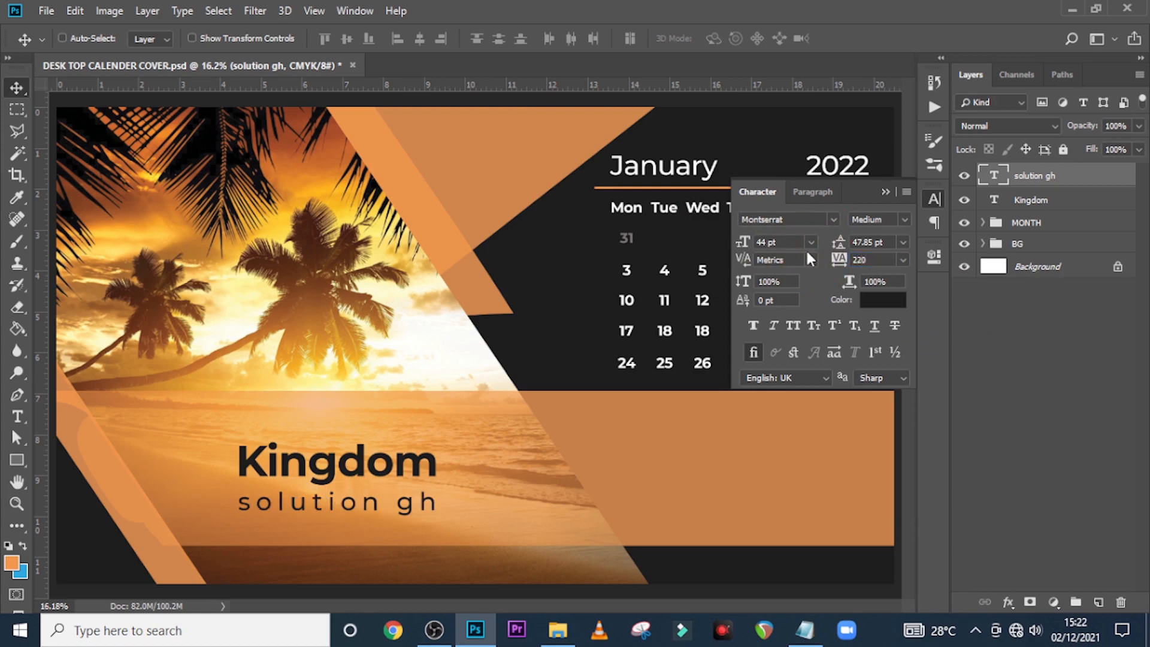
left_click(891, 192)
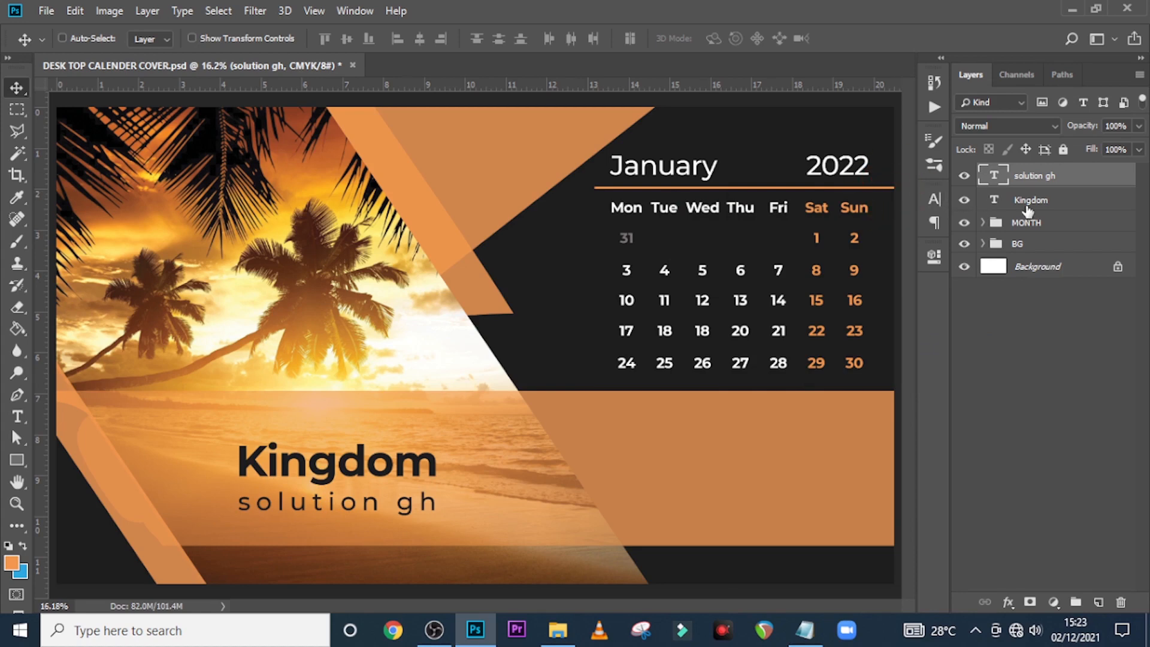
Center Kingdom and solution gh on a shared vertical guide
left_click(1035, 201)
key("ctrl+t")
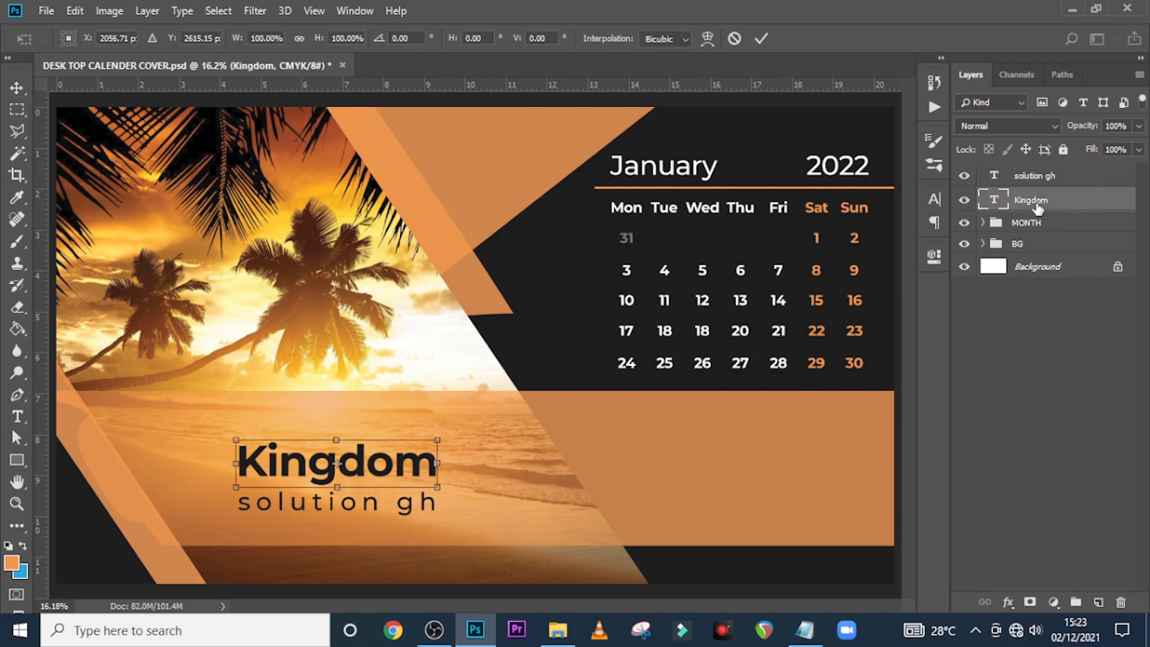
left_click_drag(37, 344, 345, 336)
key("Return")
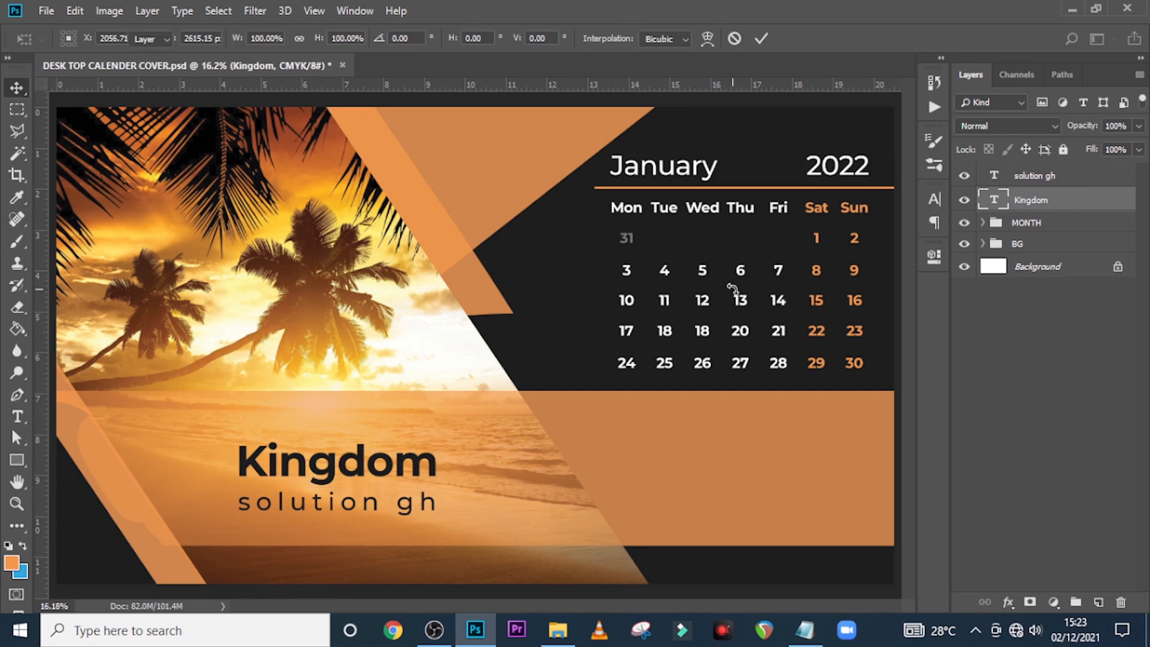
key("ctrl+semicolon")
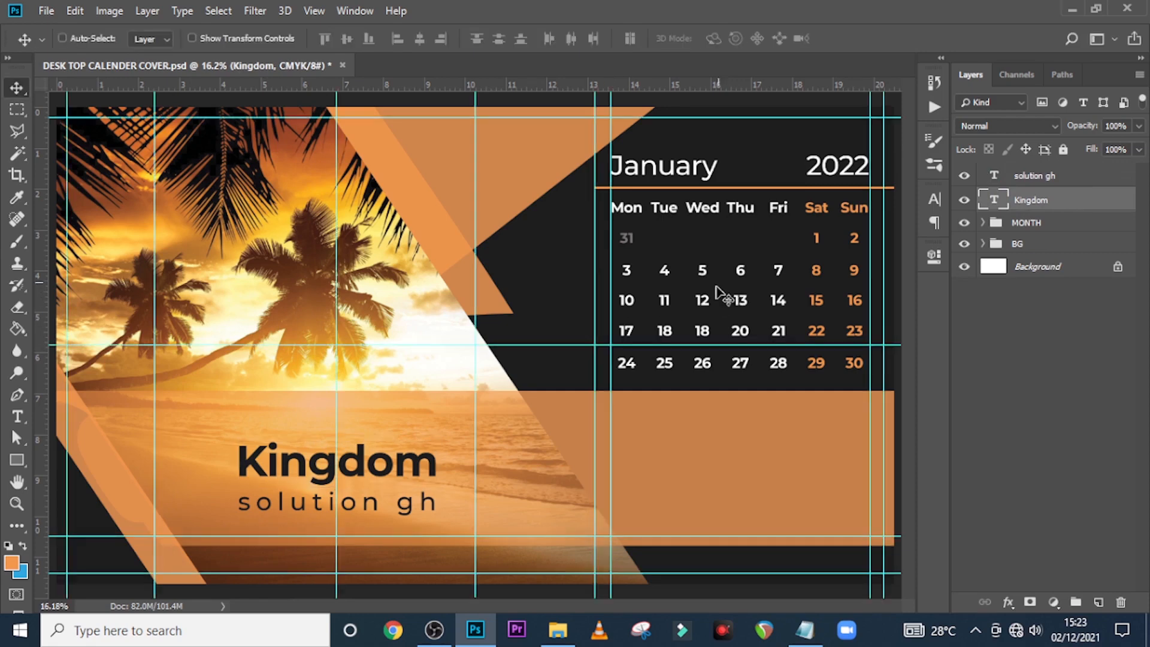
left_click(1024, 176)
key("ctrl+t")
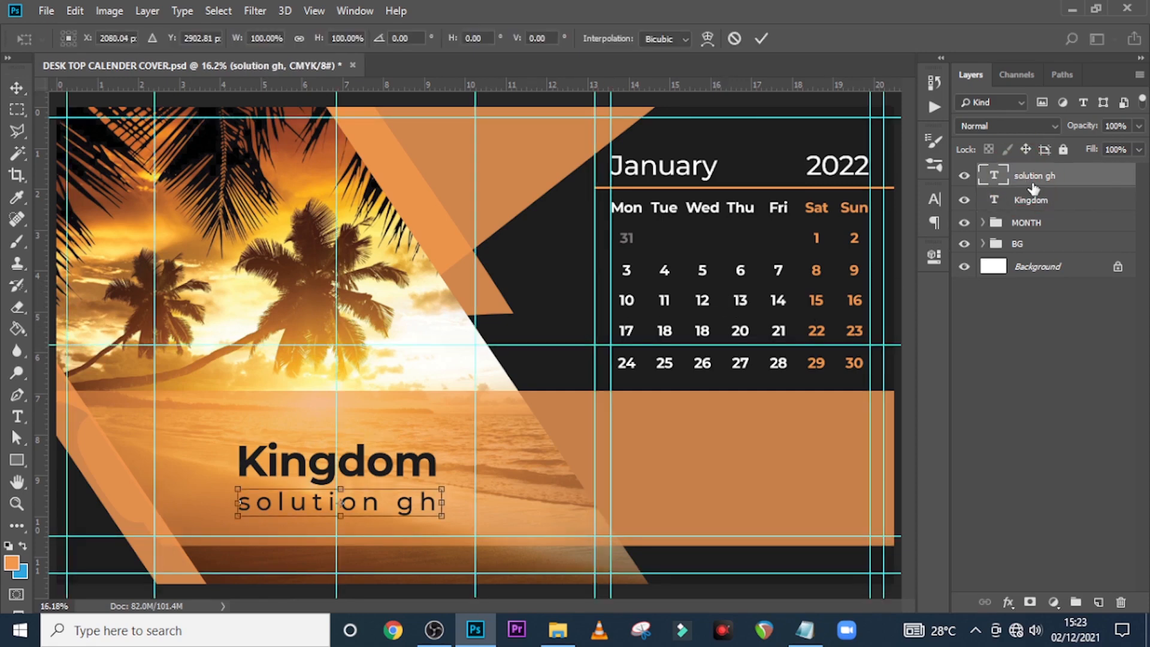
key("Left")
key("Left")
key("Left")
key("Left")
key("Left")
key("Left")
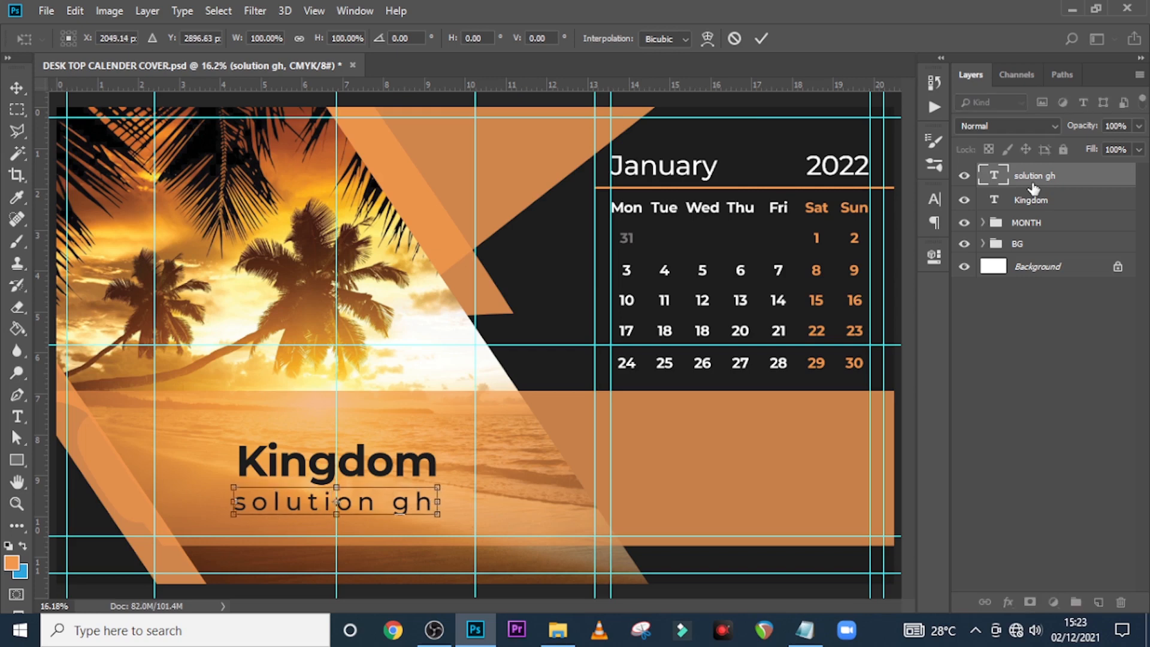
key("Return")
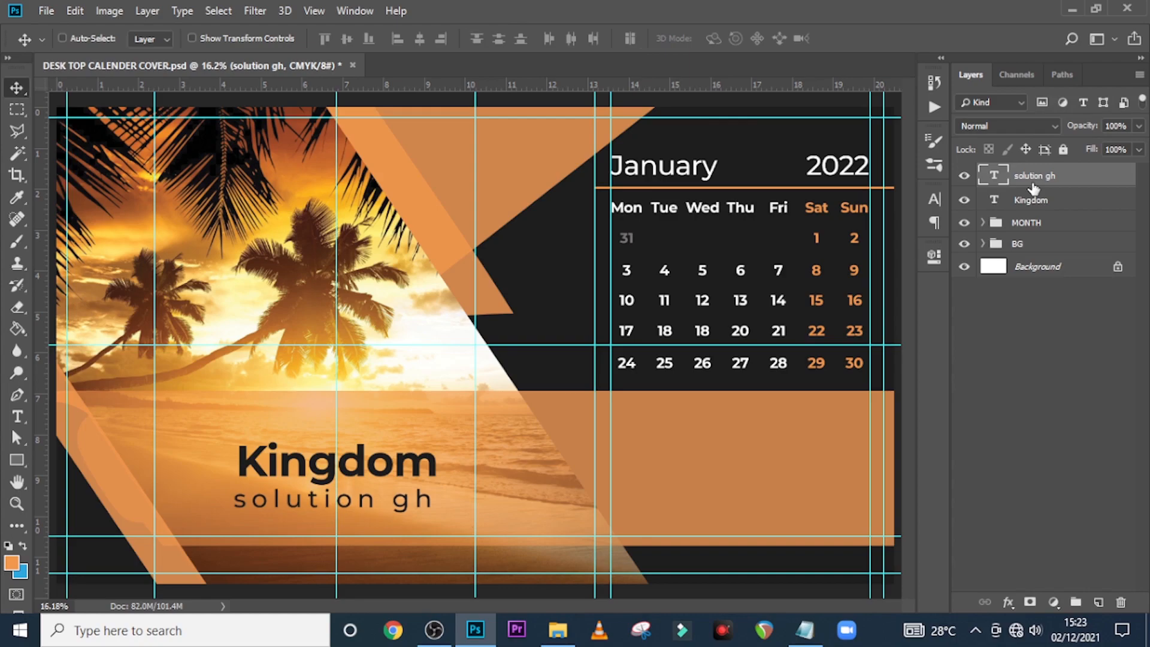
left_click(558, 630)
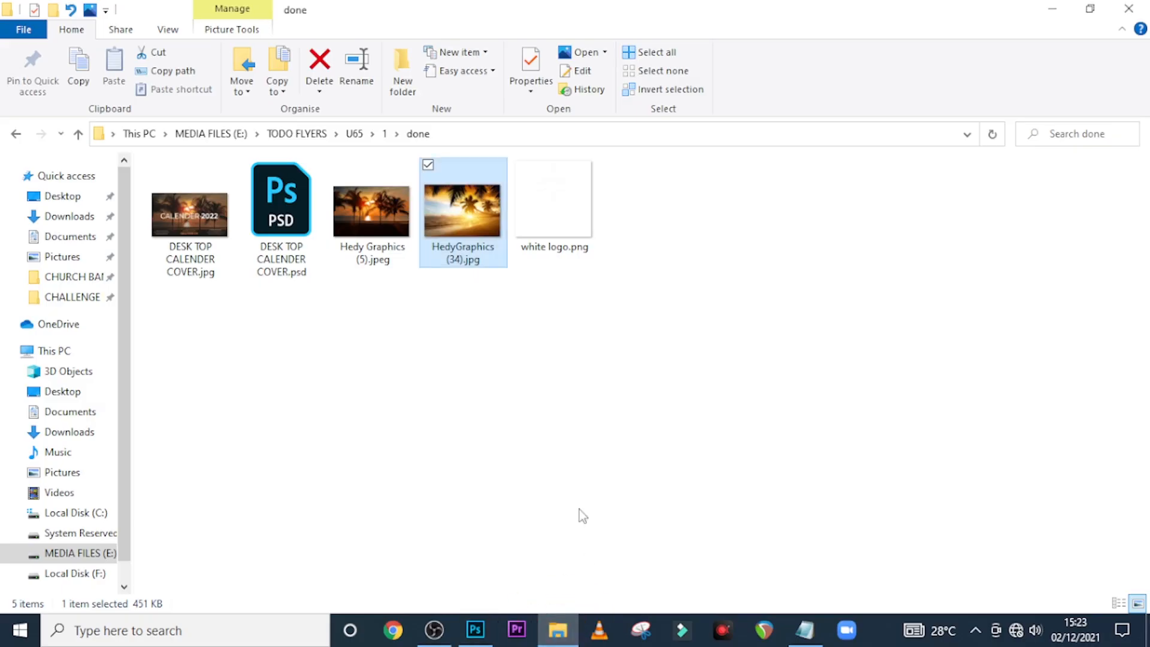
Place white logo.png above Kingdom and scale it down to about 21.04%
left_click(555, 226)
left_click_drag(554, 203, 460, 391)
left_click_drag(655, 531, 334, 421)
key("Return")
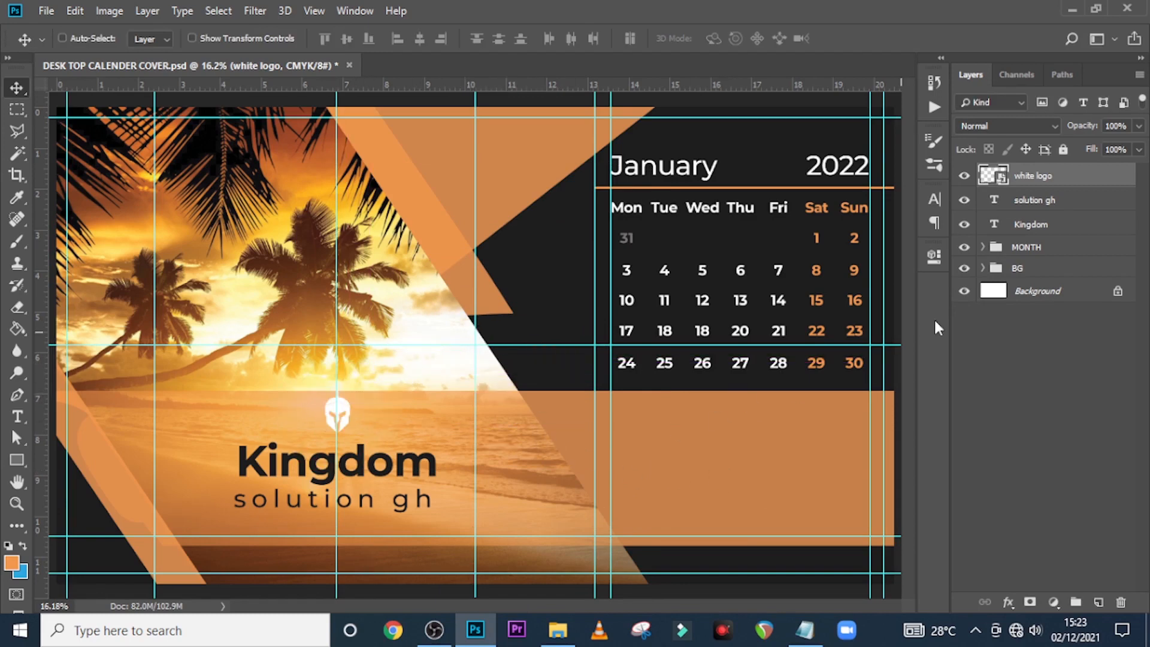
Add a dark Color Overlay layer style to the white logo
double_click(1114, 184)
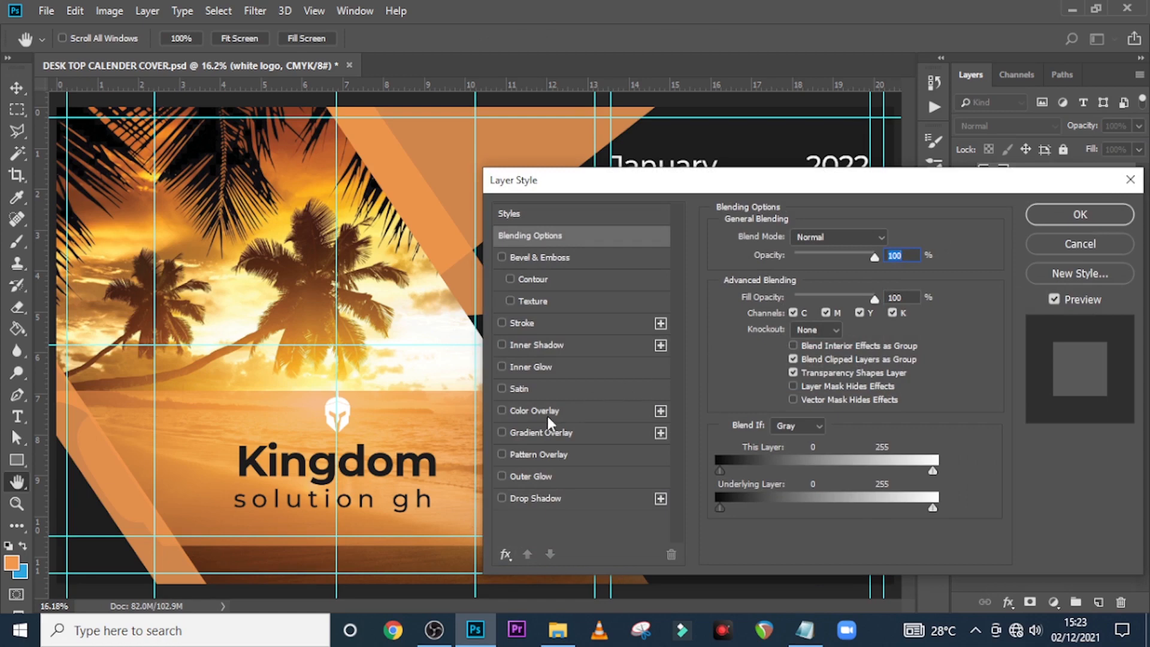
left_click(548, 414)
left_click(888, 234)
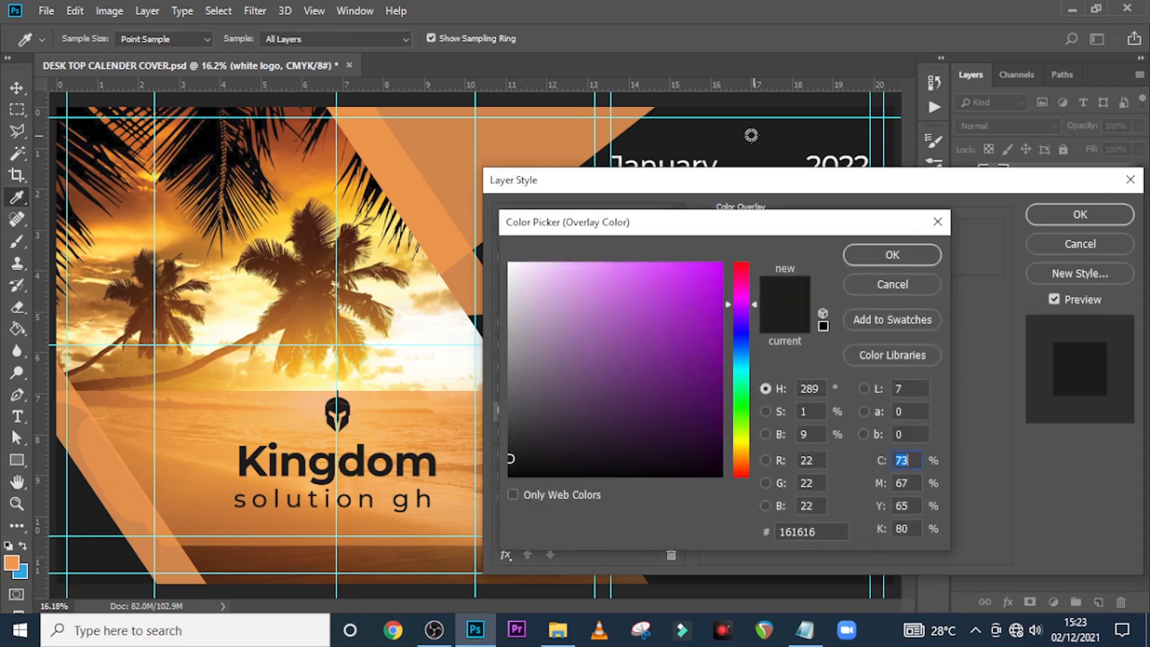
left_click(893, 253)
left_click(1084, 216)
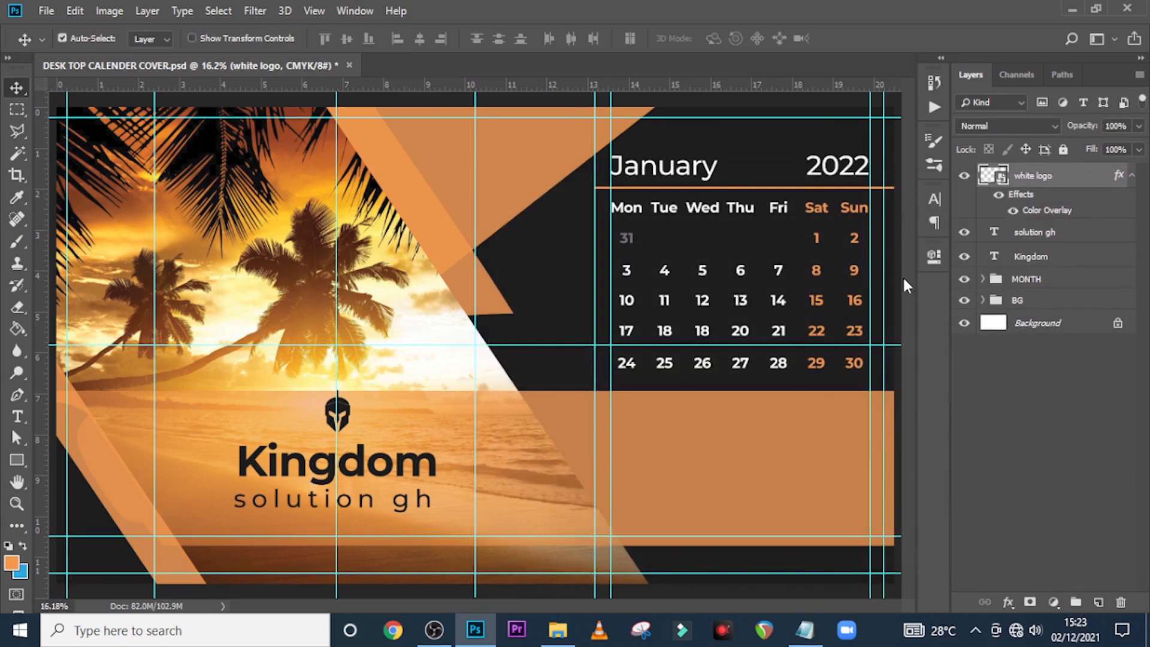
Nudge the logo down toward Kingdom and fine-tune the solution gh position
key("ctrl+h")
key("shift+Down")
key("shift+Down")
key("shift+Down")
key("shift+Down")
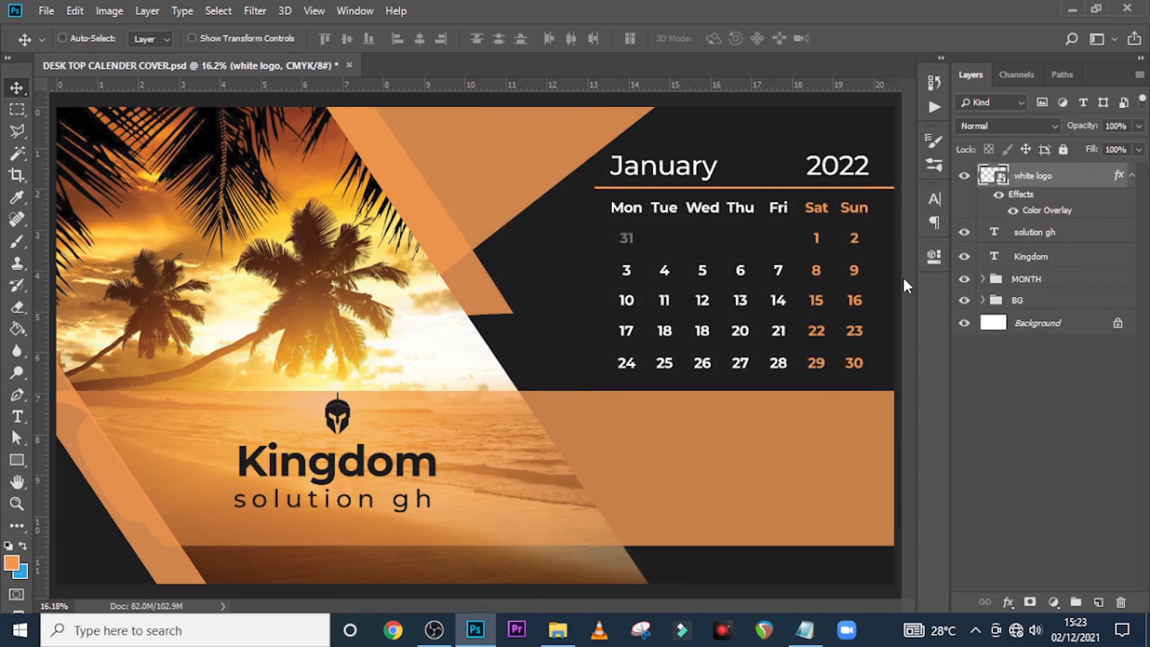
key("shift+Down")
key("shift+Down")
key("shift+Down")
key("shift+Down")
key("shift+Down")
key("shift+Down")
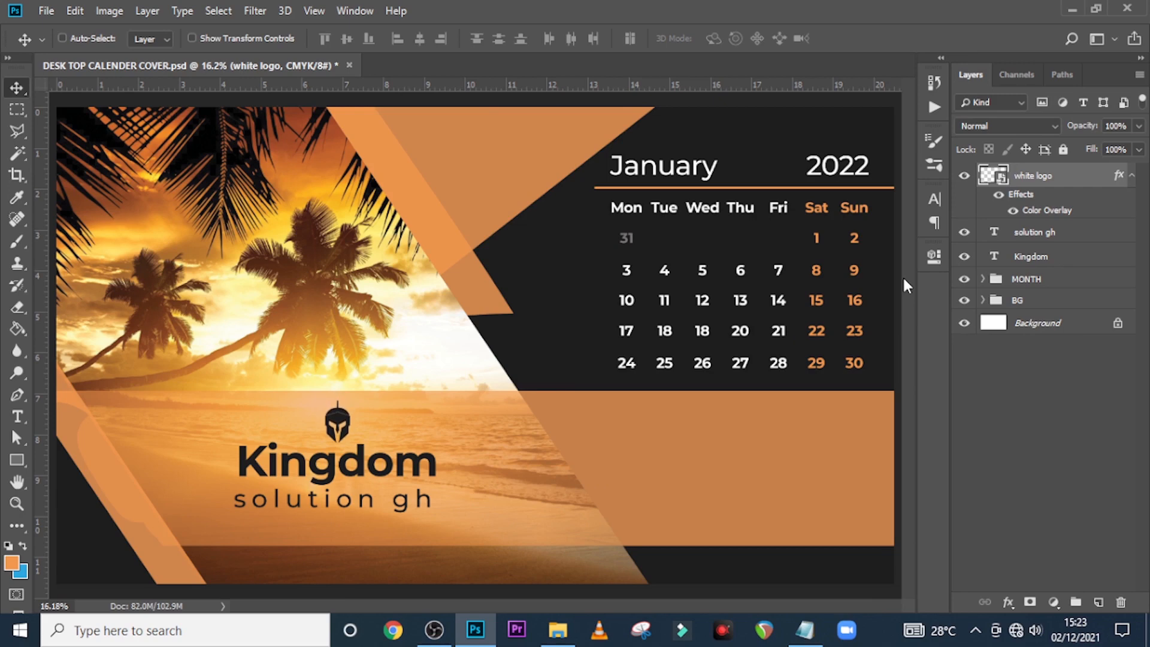
left_click(1039, 233)
key("shift+Up")
key("shift+Down")
key("shift+Down")
key("shift+Down")
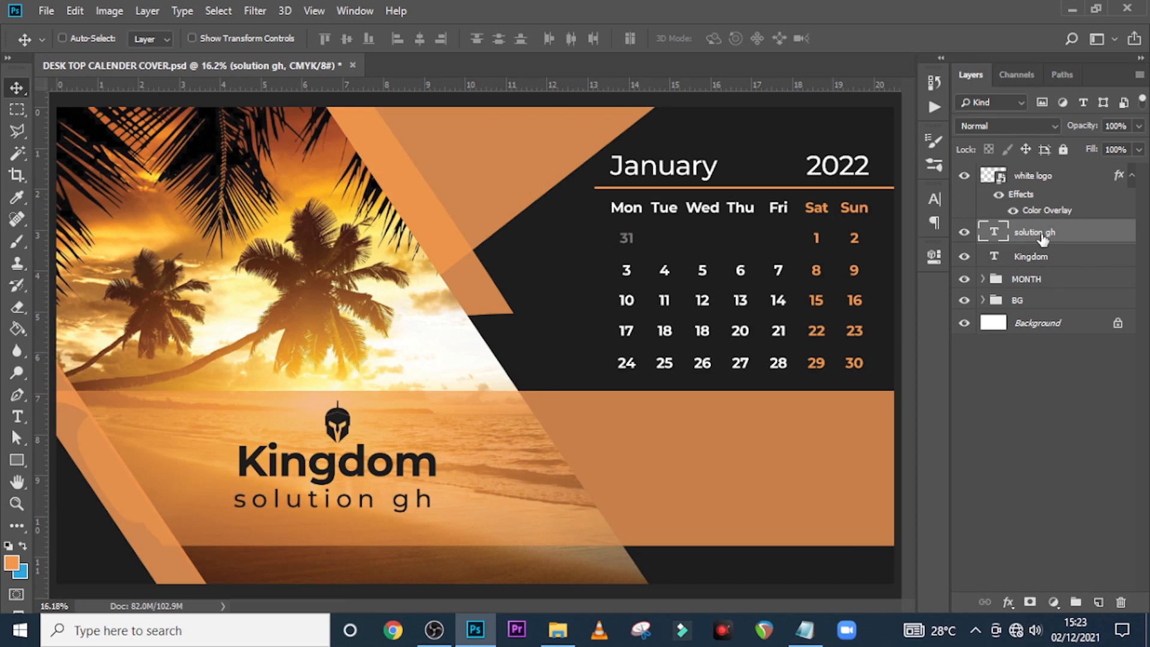
left_click(1056, 176)
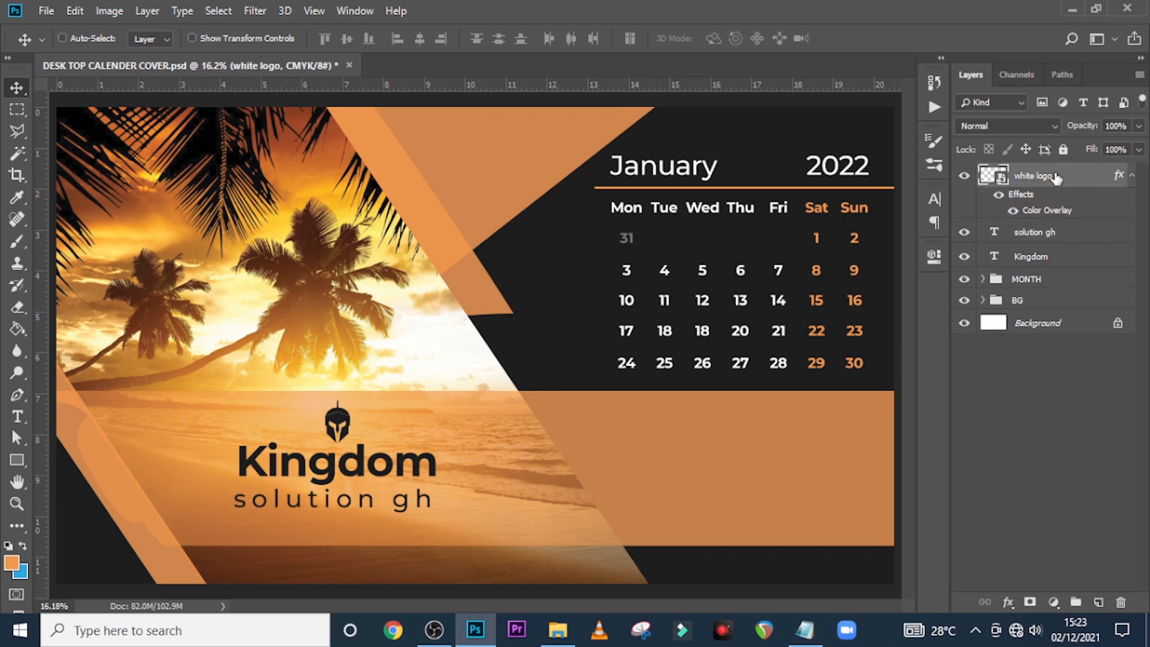
key("shift+Up")
Group white logo, solution gh and Kingdom as LOGO, shifted slightly right and down
left_click(1132, 176)
left_click(1042, 199, "ctrl")
left_click(1042, 224, "ctrl")
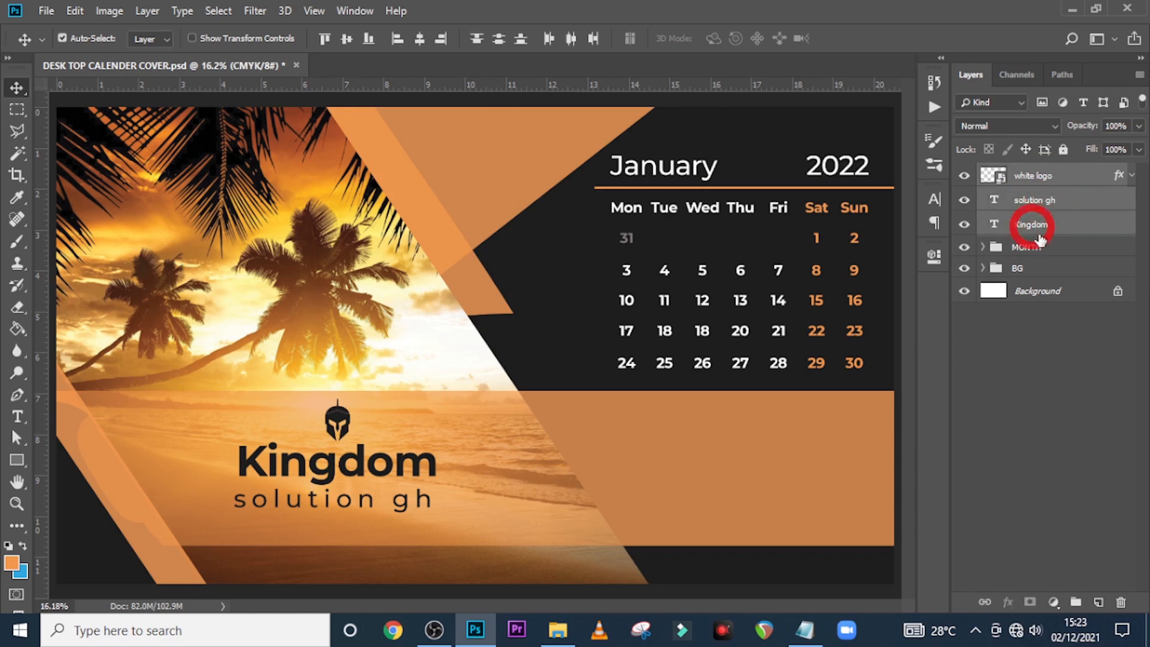
key("ctrl+g")
double_click(1026, 176)
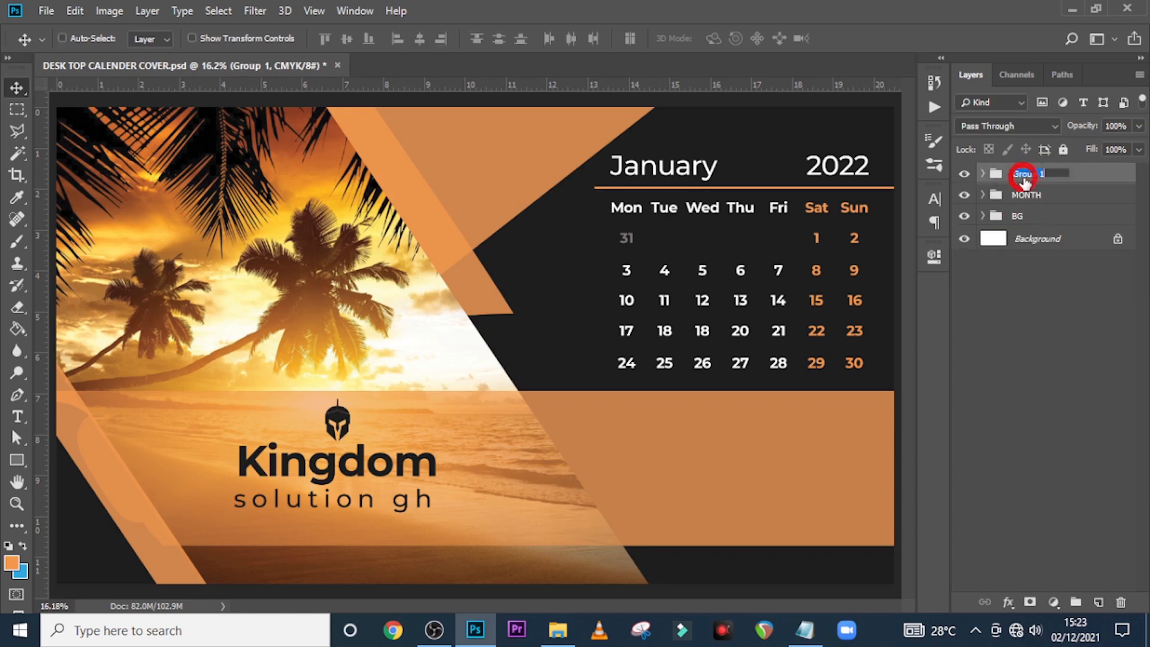
type("LOGO")
key("Return")
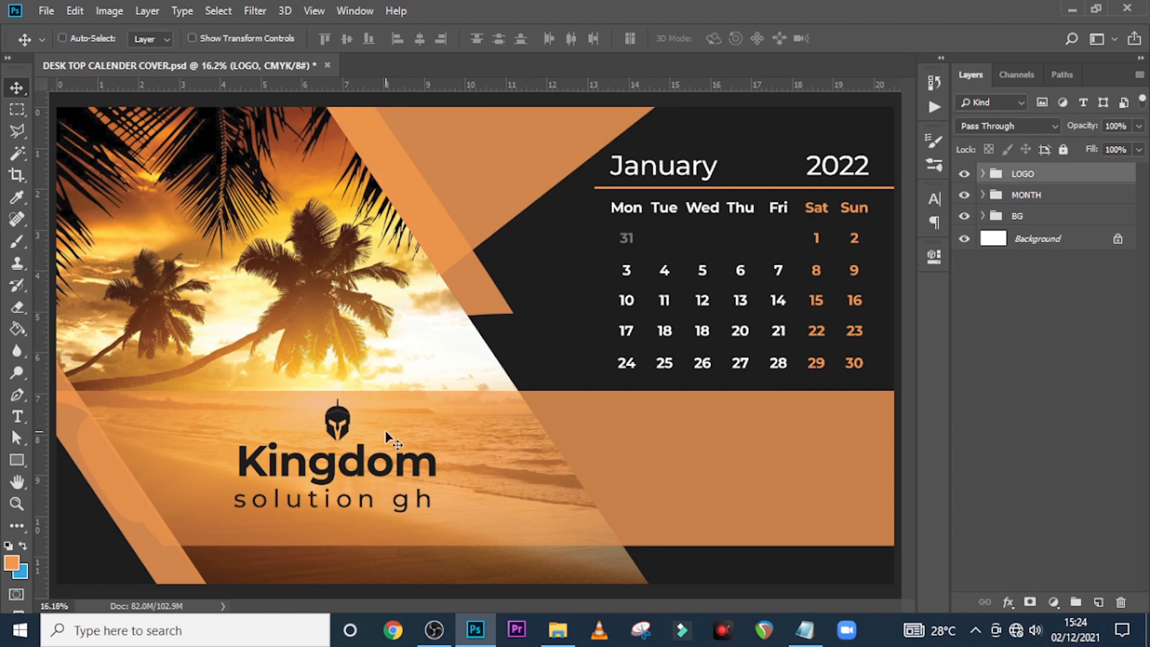
left_click_drag(390, 435, 405, 435)
key("shift+Down")
key("shift+Down")
key("shift+Down")
key("shift+Down")
key("shift+Down")
key("shift+Down")
key("shift+Down")
key("shift+Down")
key("shift+Down")
key("shift+Down")
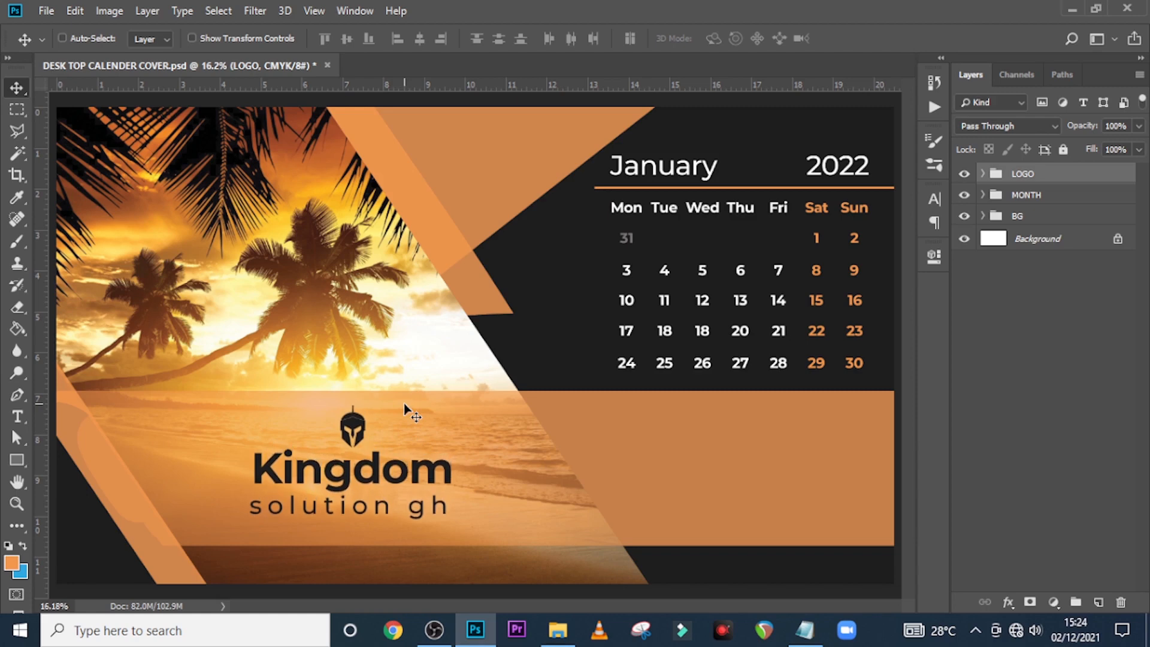
Add a text layer in the orange band with 'holidays' pasted from the notes
key("t")
left_click(774, 412)
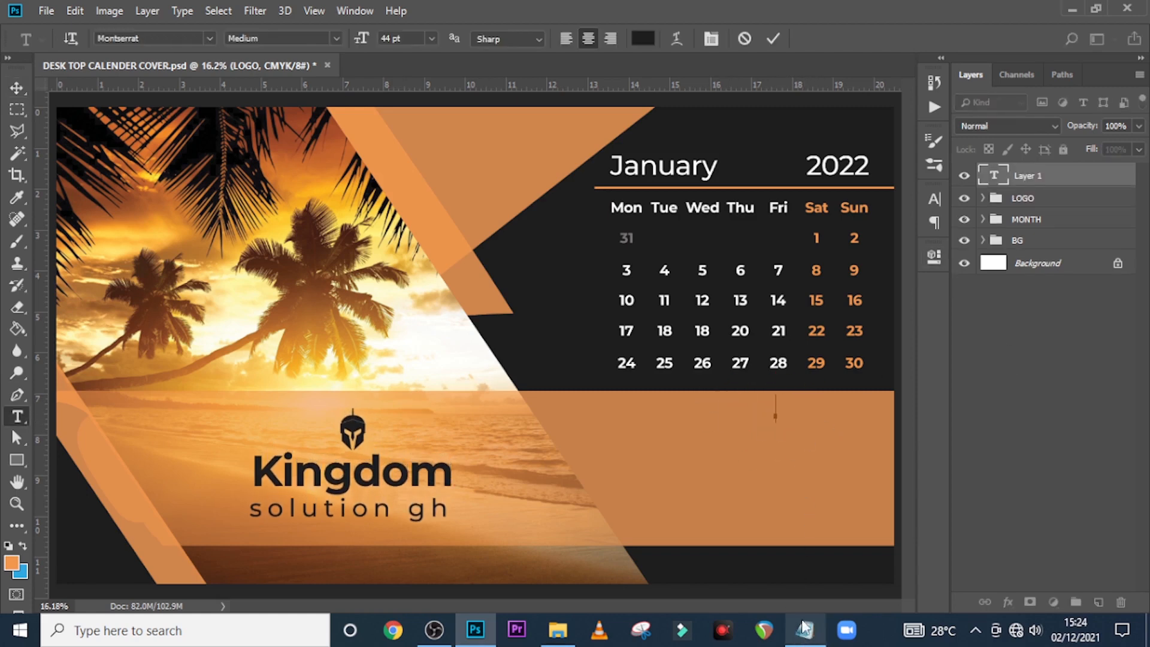
left_click(807, 639)
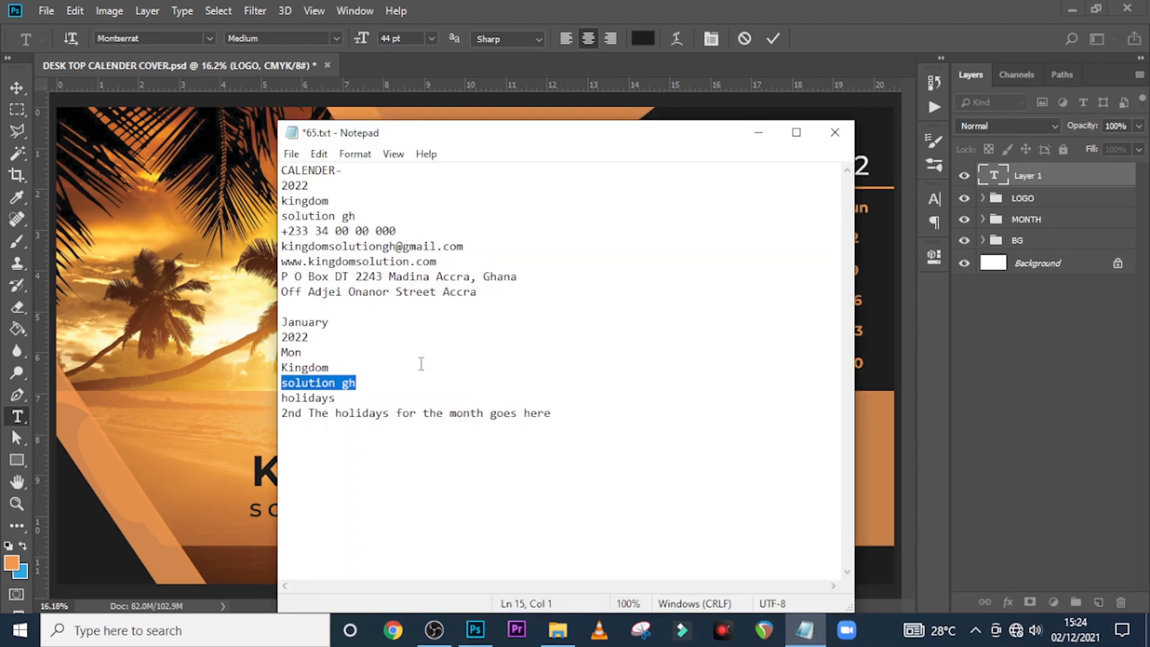
left_click_drag(361, 396, 258, 398)
key("ctrl+c")
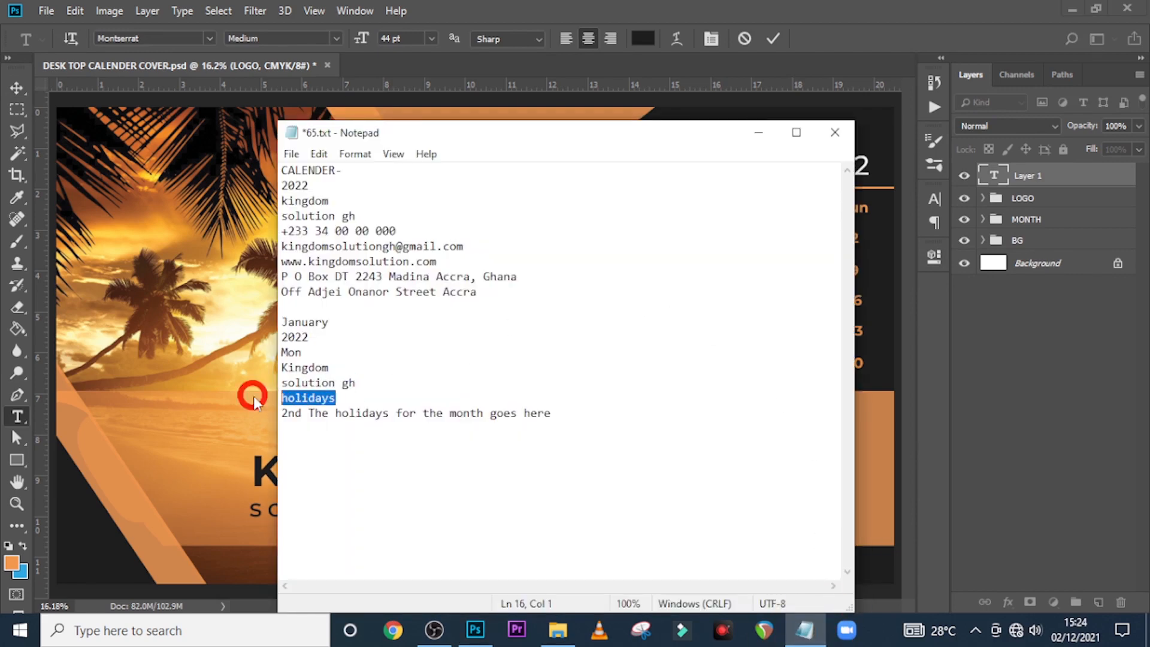
left_click(659, 8)
key("ctrl+v")
left_click(980, 183)
Format the text as All Caps, SemiBold 25 pt, dark colour, tracking 0
left_click(933, 200)
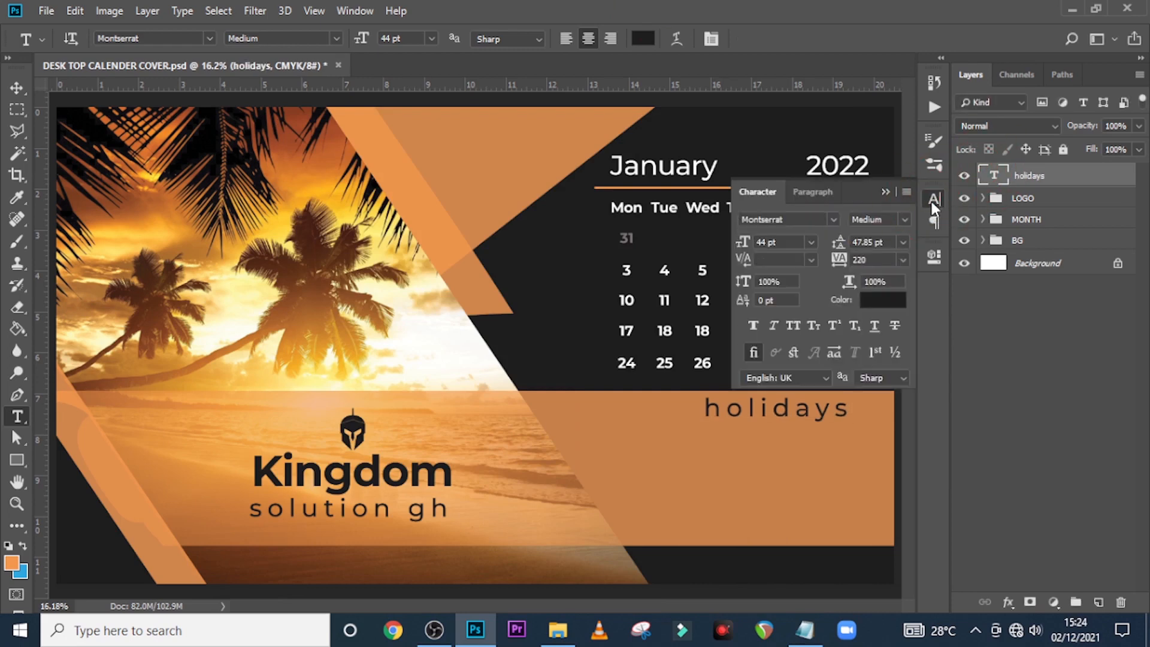
left_click(793, 325)
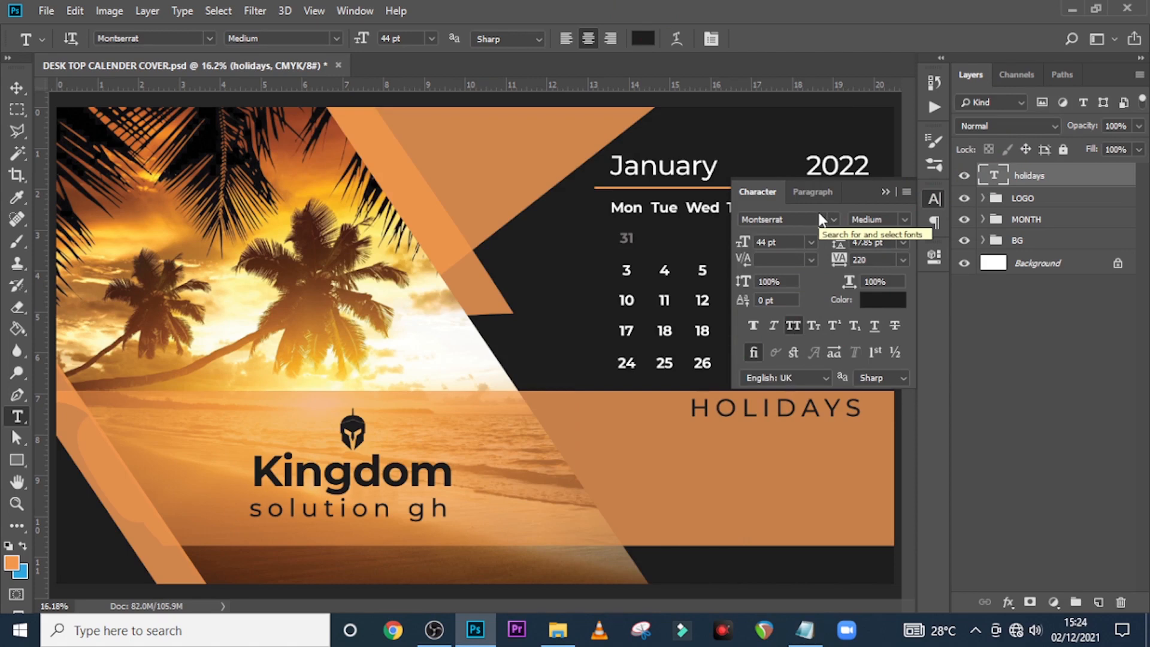
left_click(903, 220)
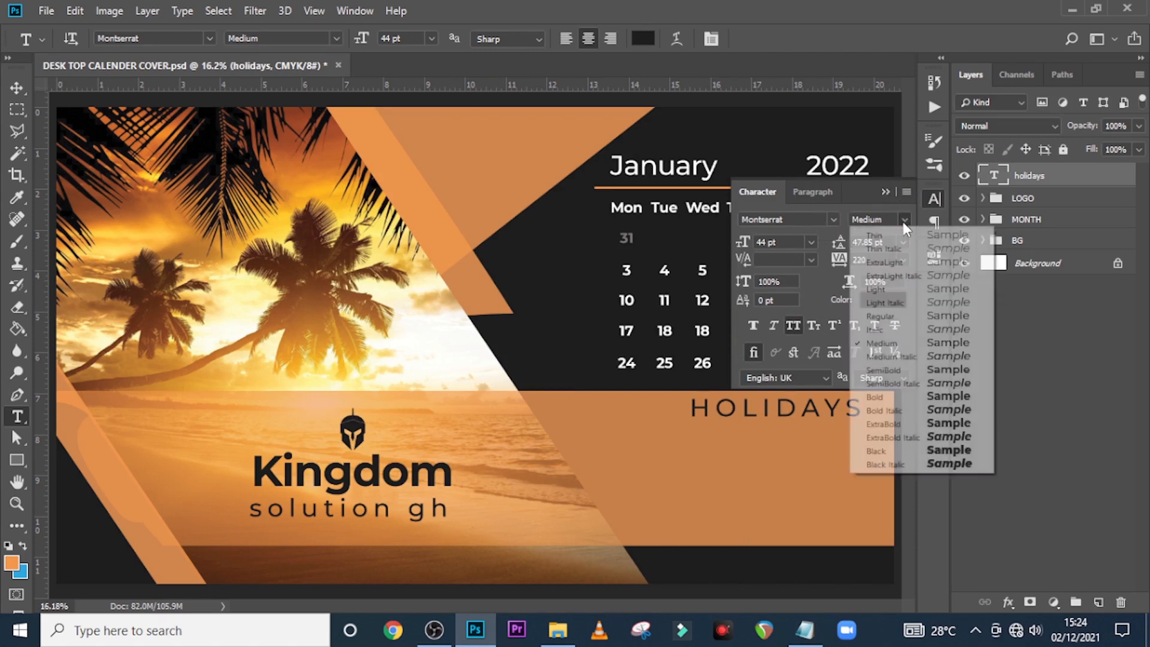
left_click(895, 371)
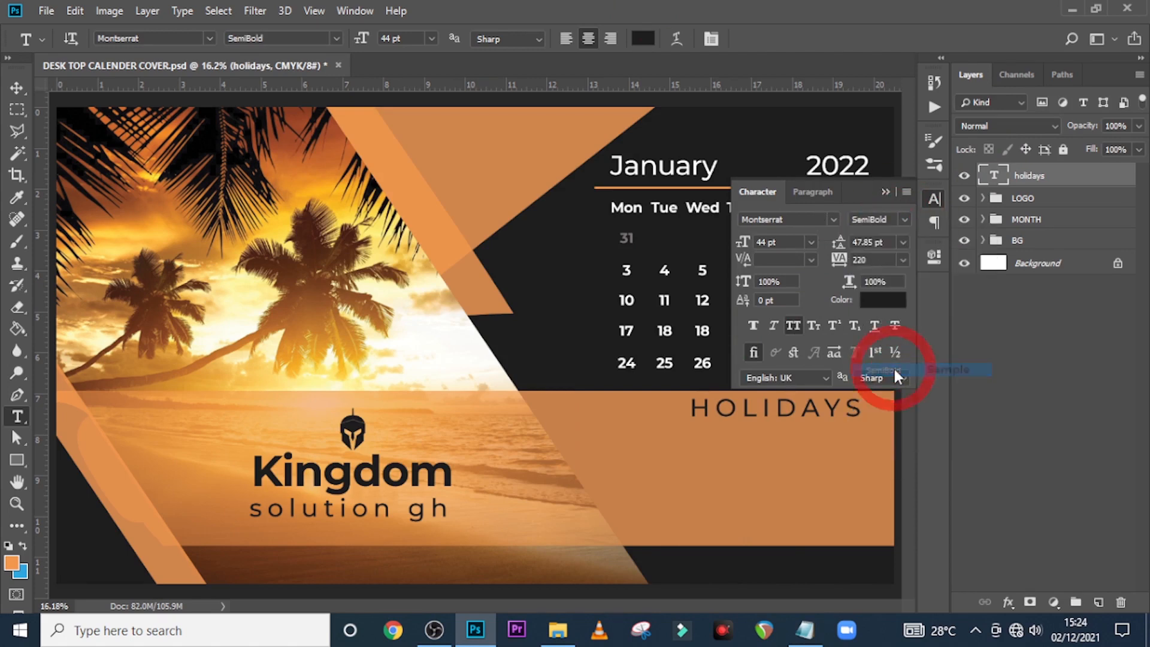
double_click(778, 242)
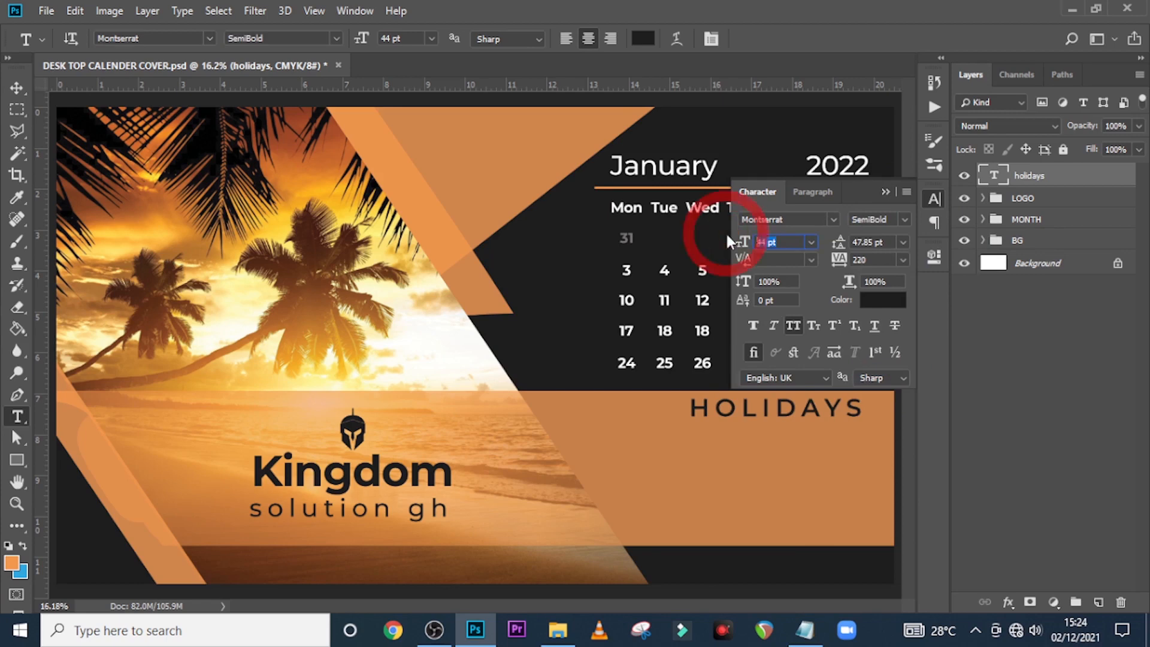
type("2")
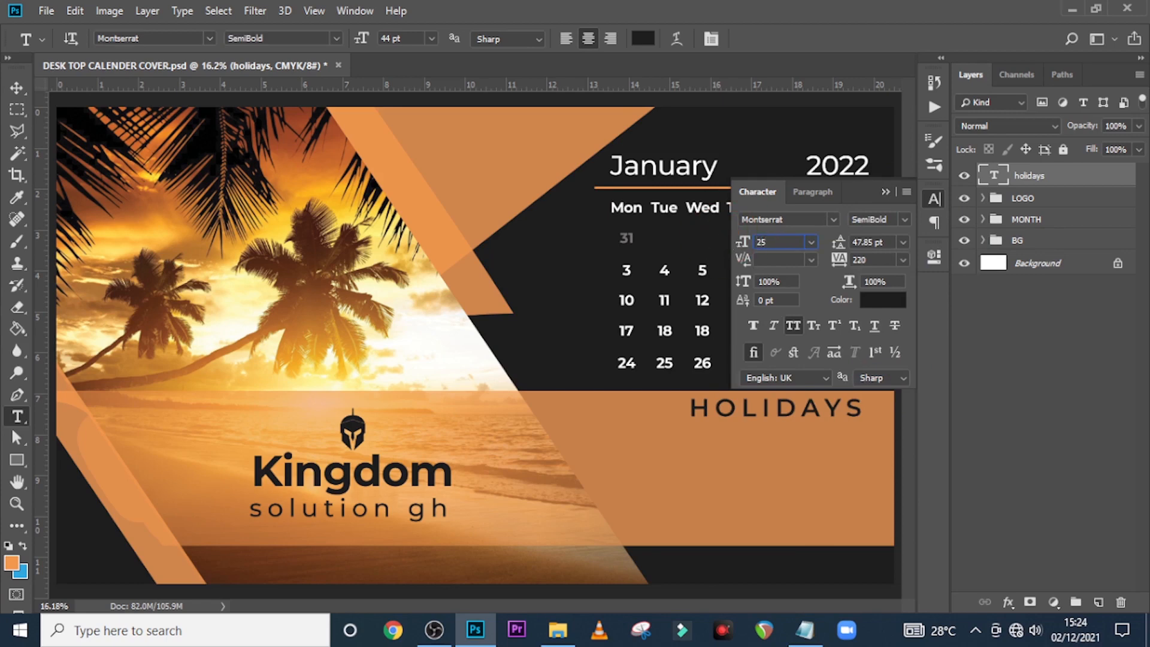
type("5")
key("Return")
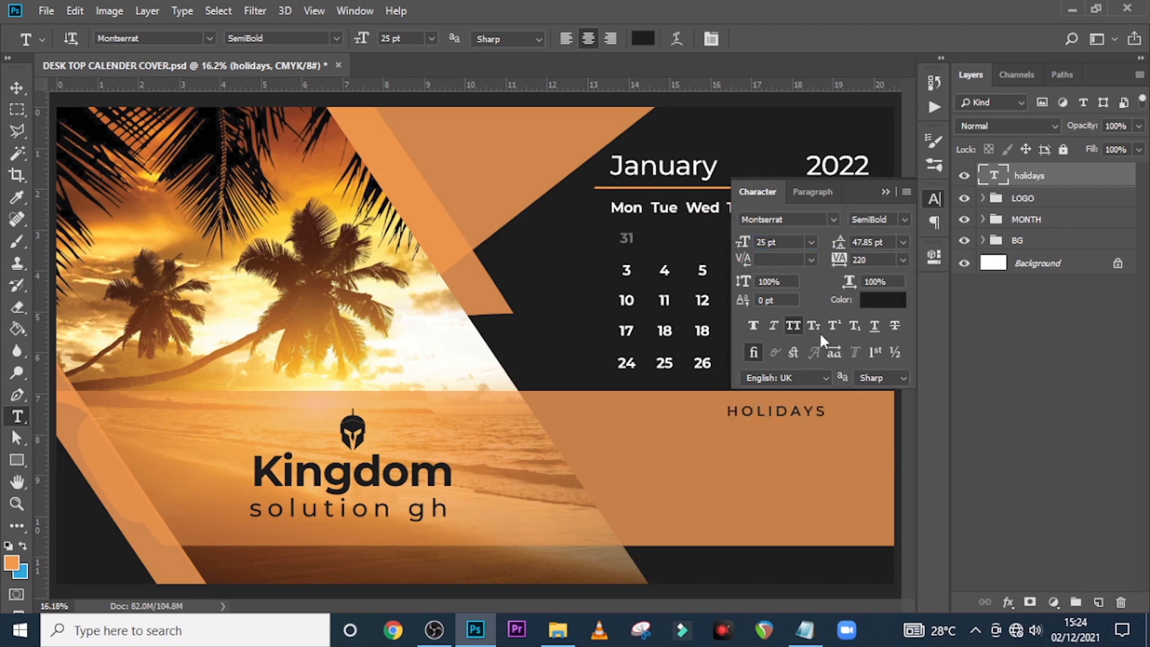
left_click(893, 310)
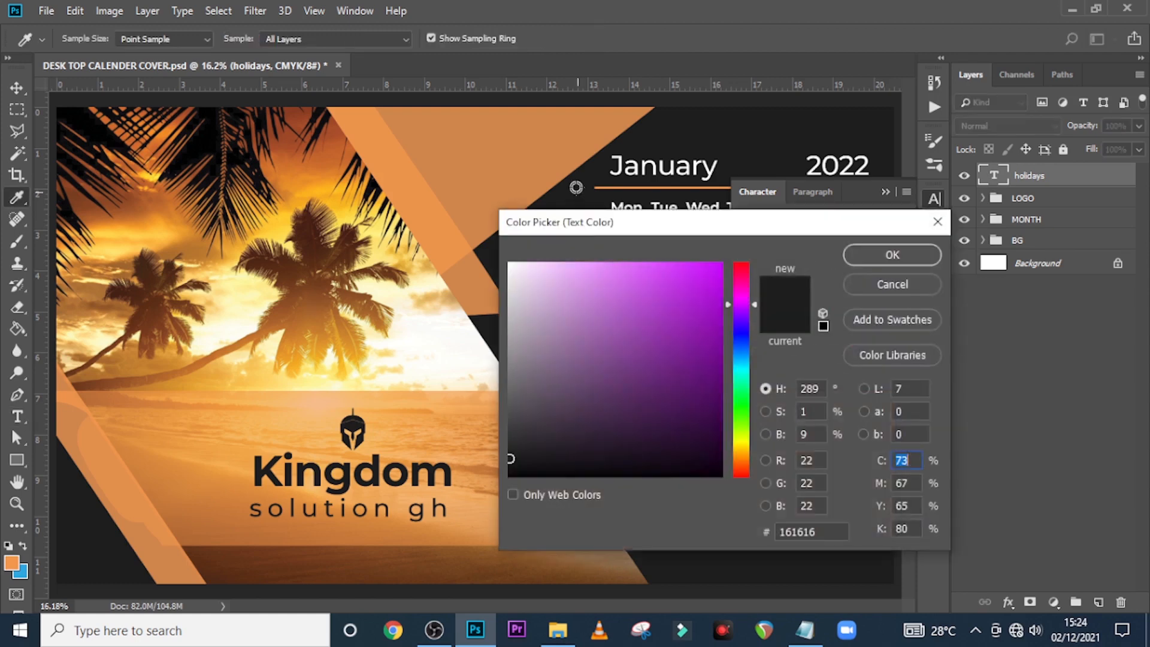
left_click(895, 261)
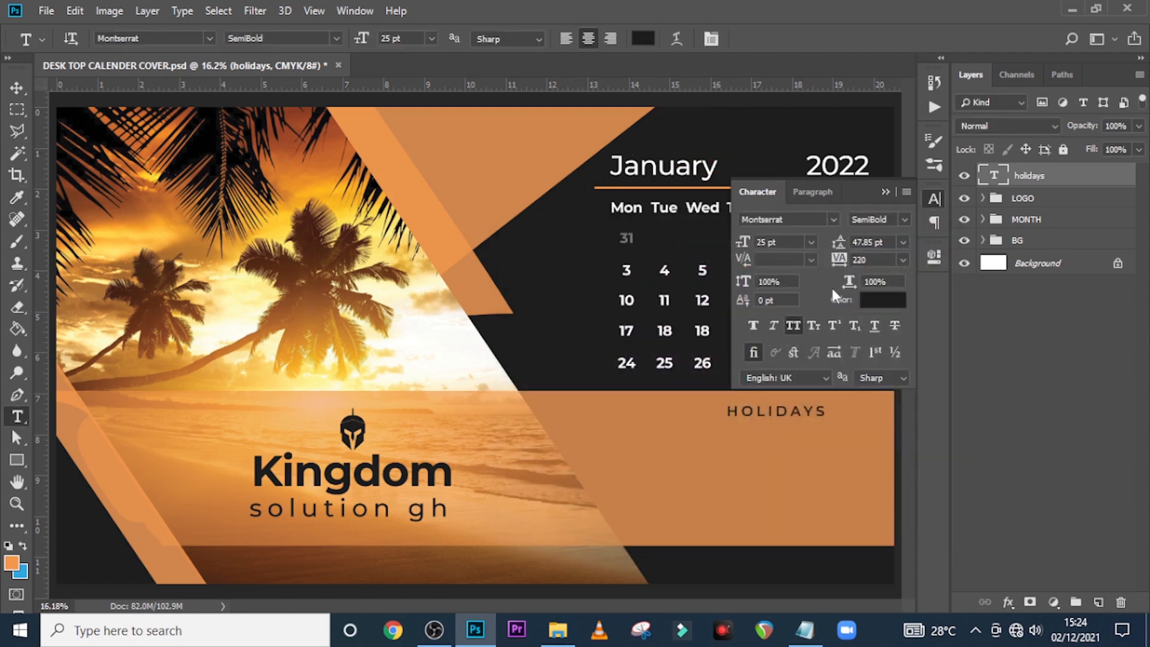
left_click(885, 192)
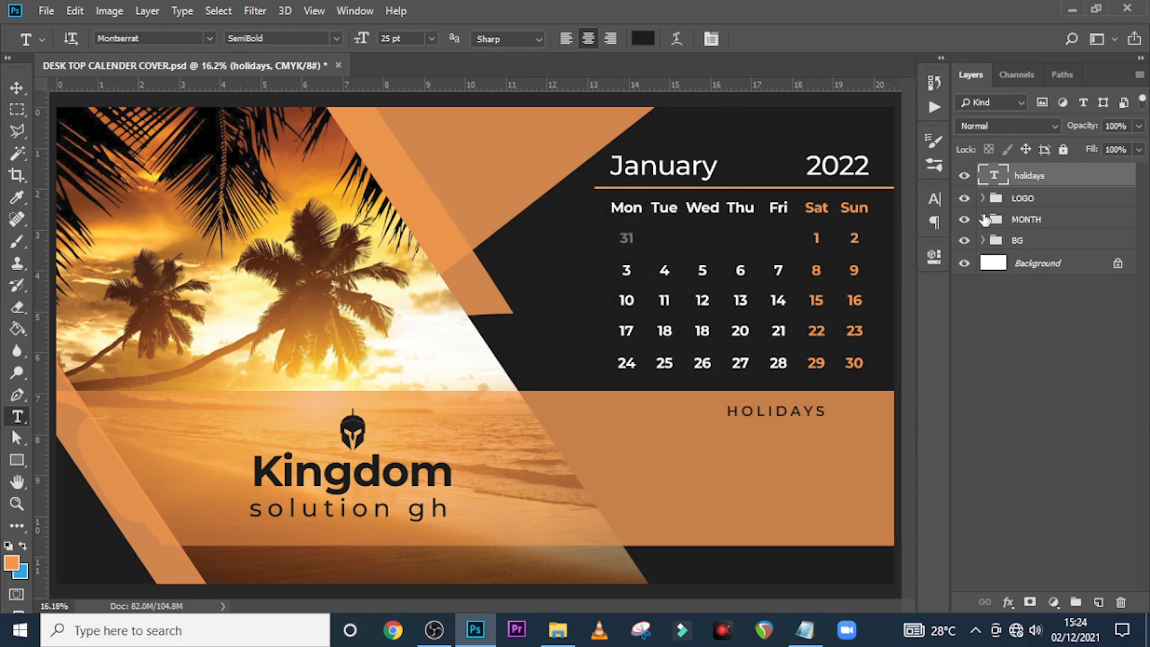
left_click(935, 199)
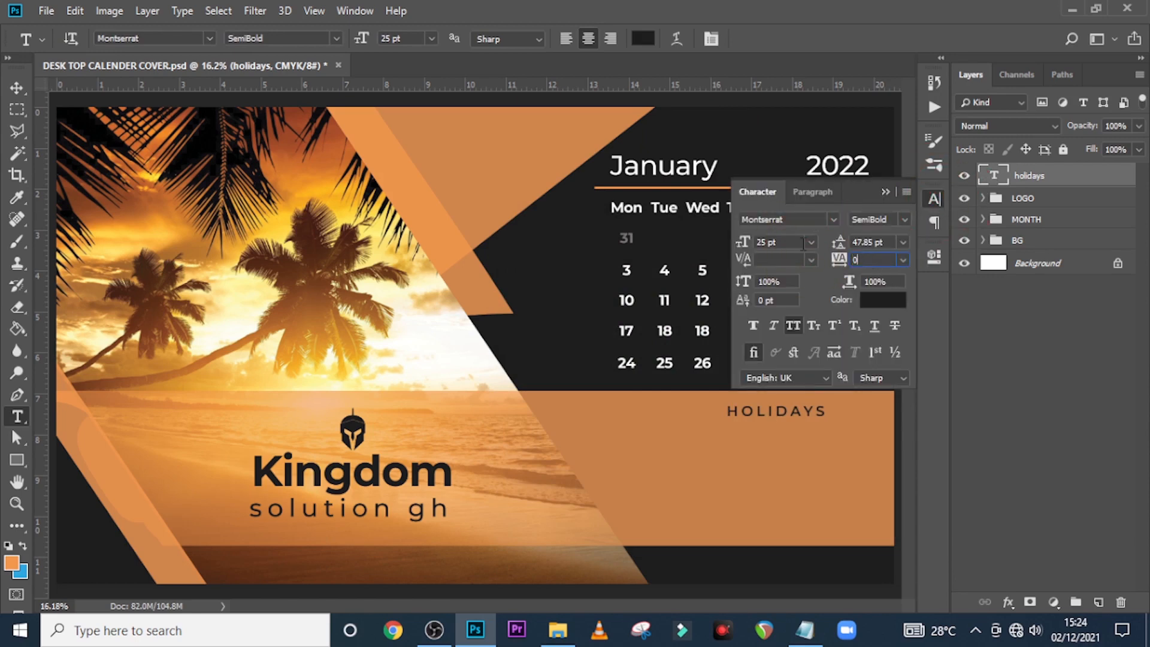
left_click(884, 192)
left_click(17, 459)
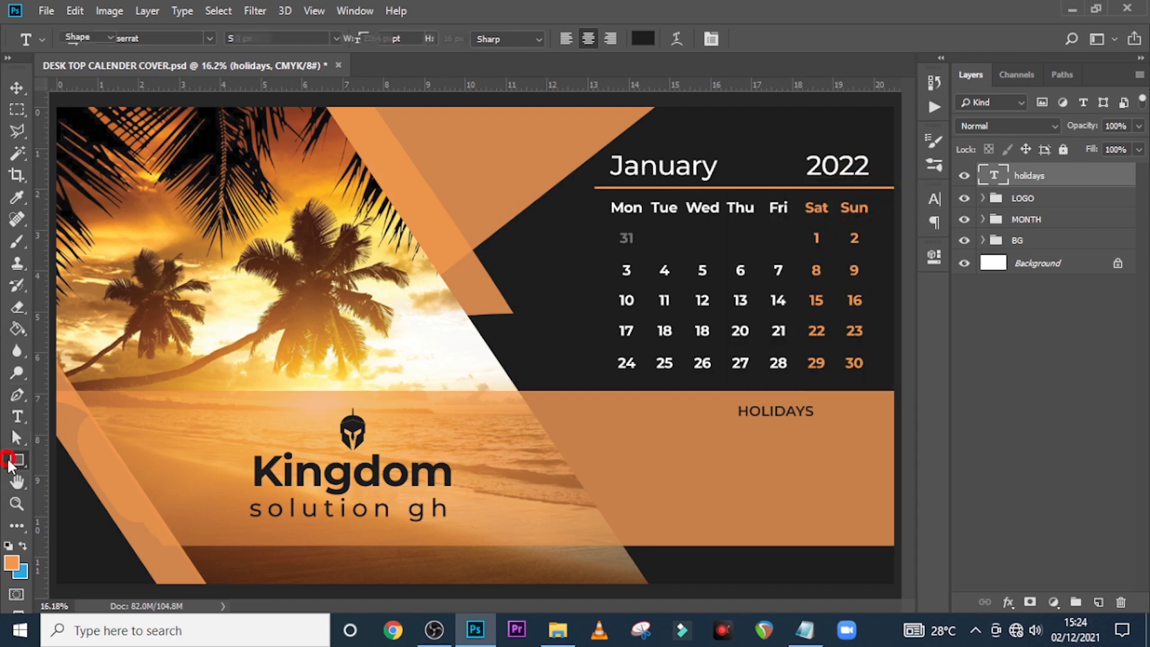
Draw a thin line left of HOLIDAYS filled with the dark #161616 background colour
left_click_drag(649, 413, 727, 413)
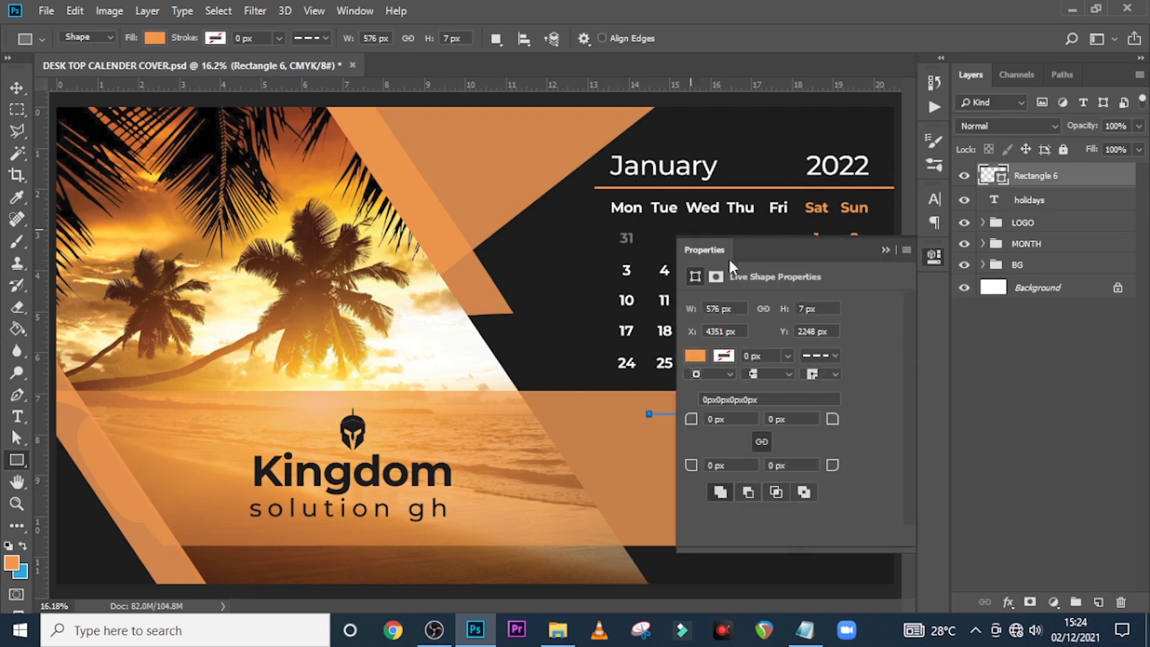
left_click(154, 37)
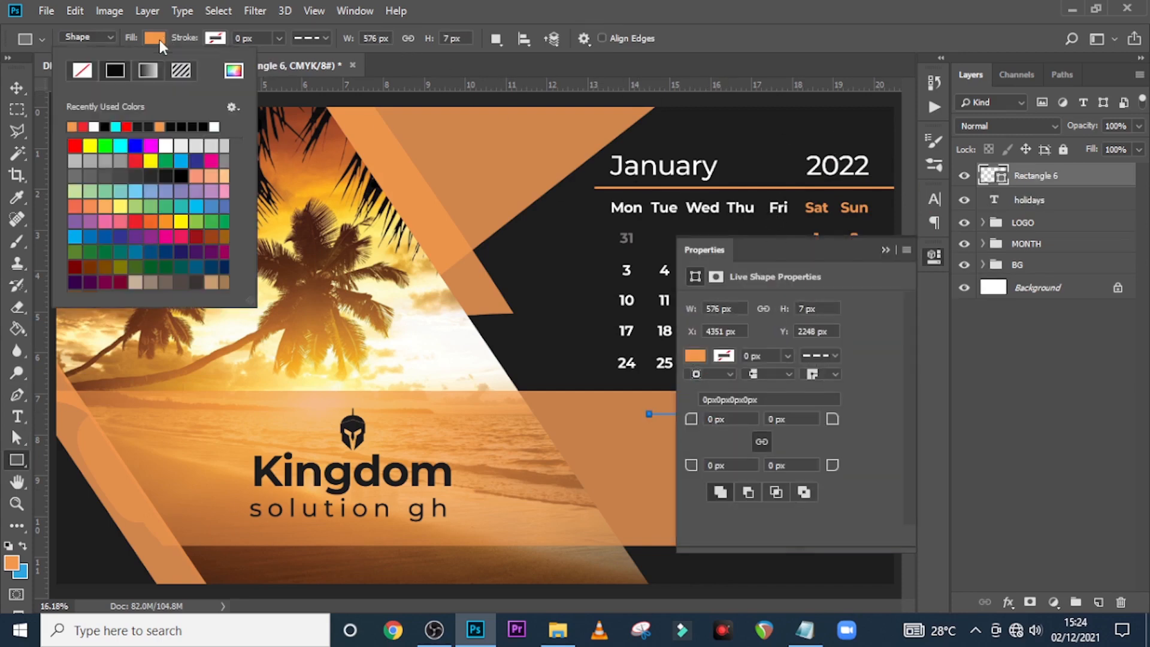
left_click(233, 72)
left_click(727, 149)
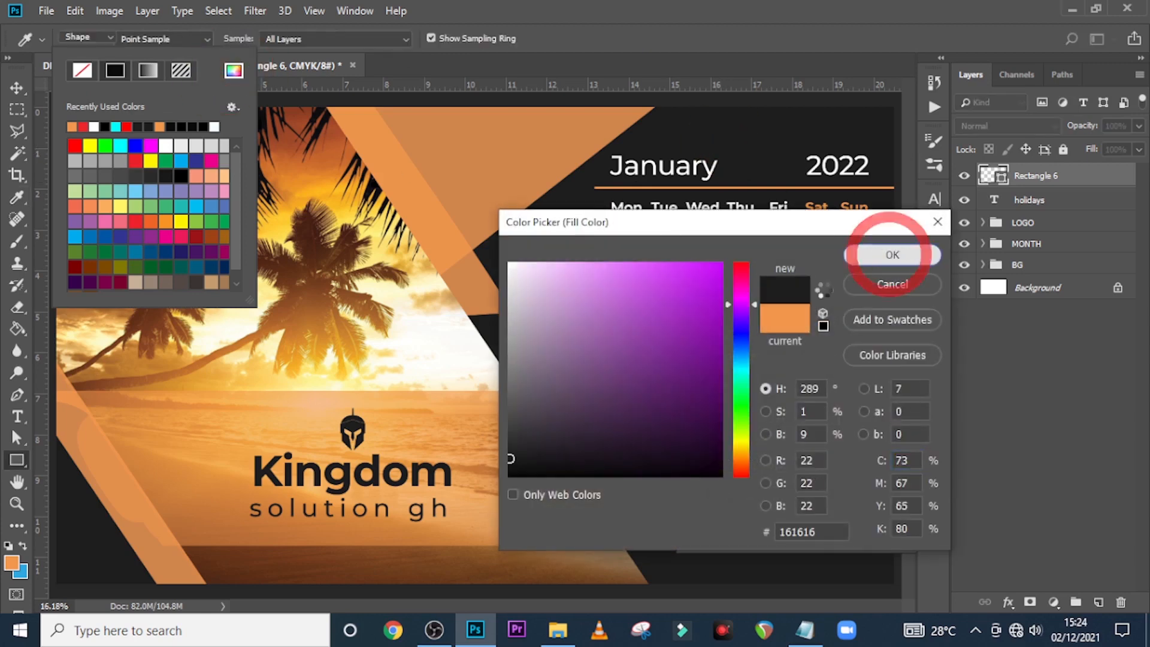
left_click(892, 255)
left_click(885, 248)
Nudge the thin line so it sits level with HOLIDAYS
key("ctrl+plus")
key("ctrl+plus")
key("ctrl+plus")
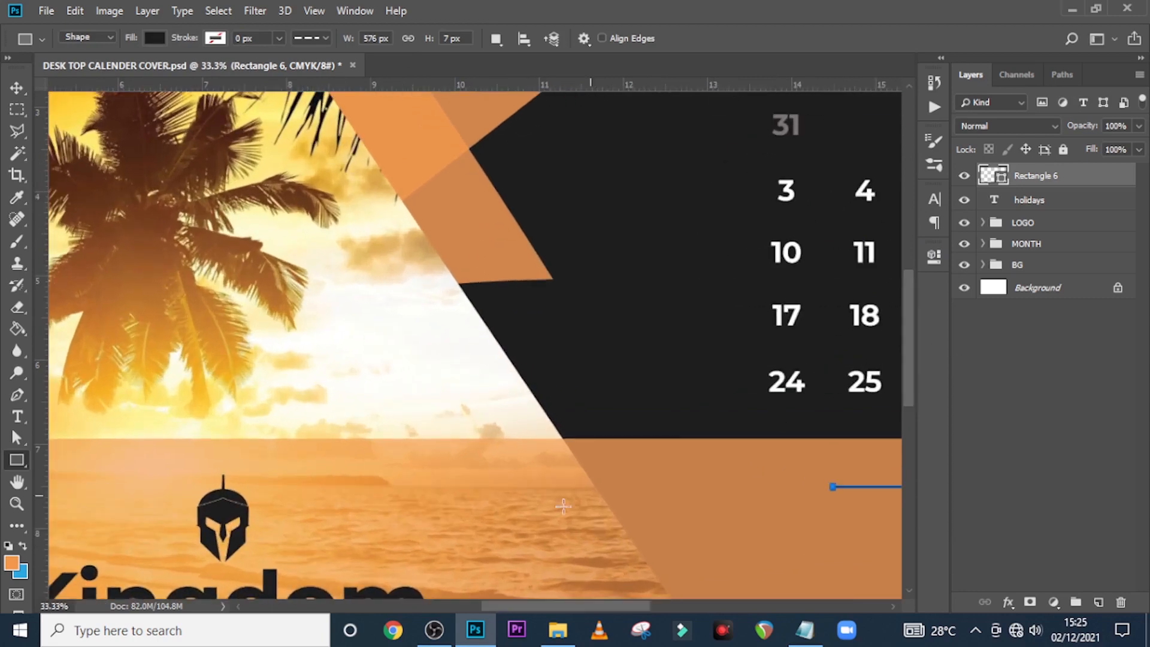
left_click_drag(513, 605, 595, 605)
key("shift")
key("v")
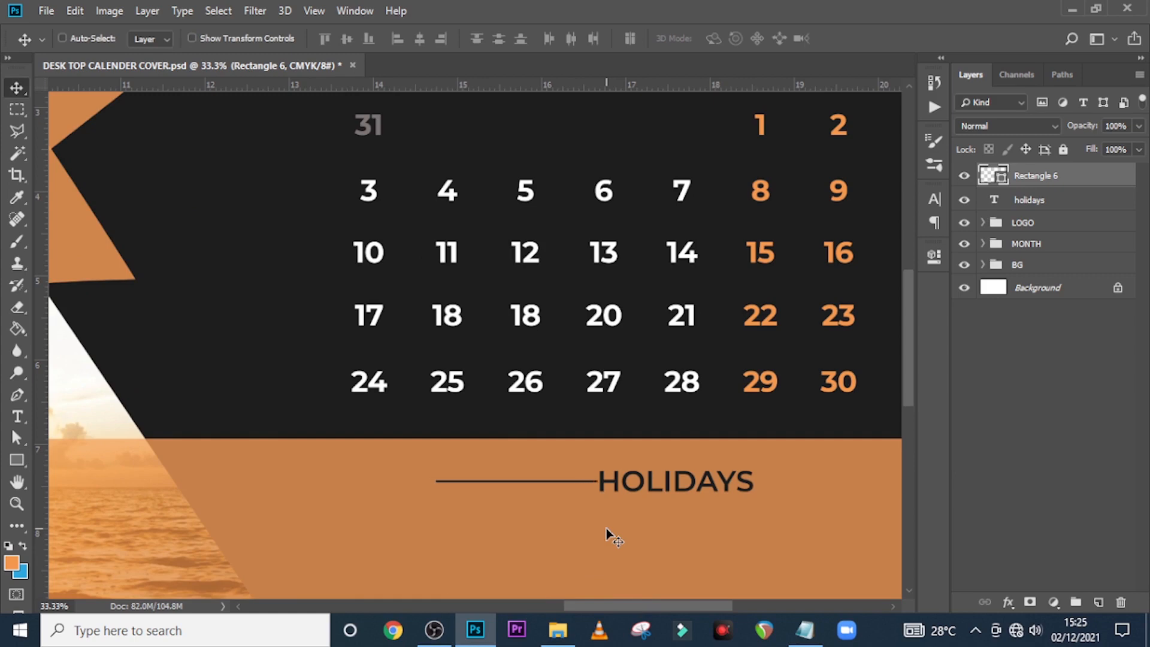
key("shift+Down")
key("shift+Up")
With guides shown, shift HOLIDAYS and its line together to the right
key("ctrl+0")
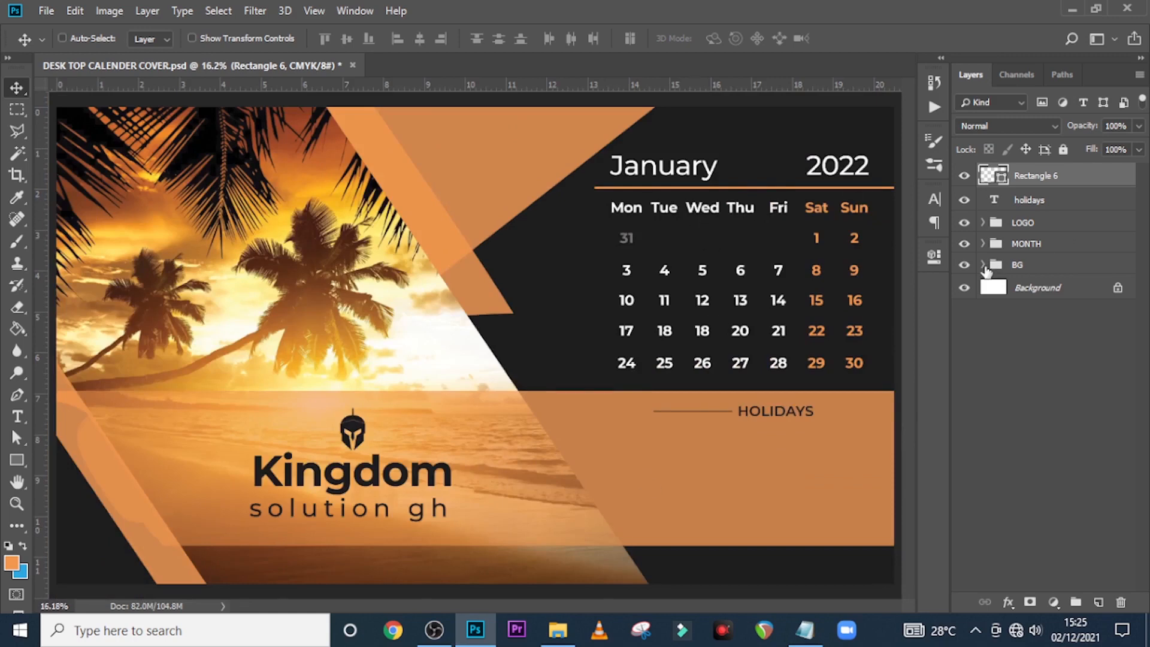
left_click(1015, 207, "ctrl")
key("ctrl+semicolon")
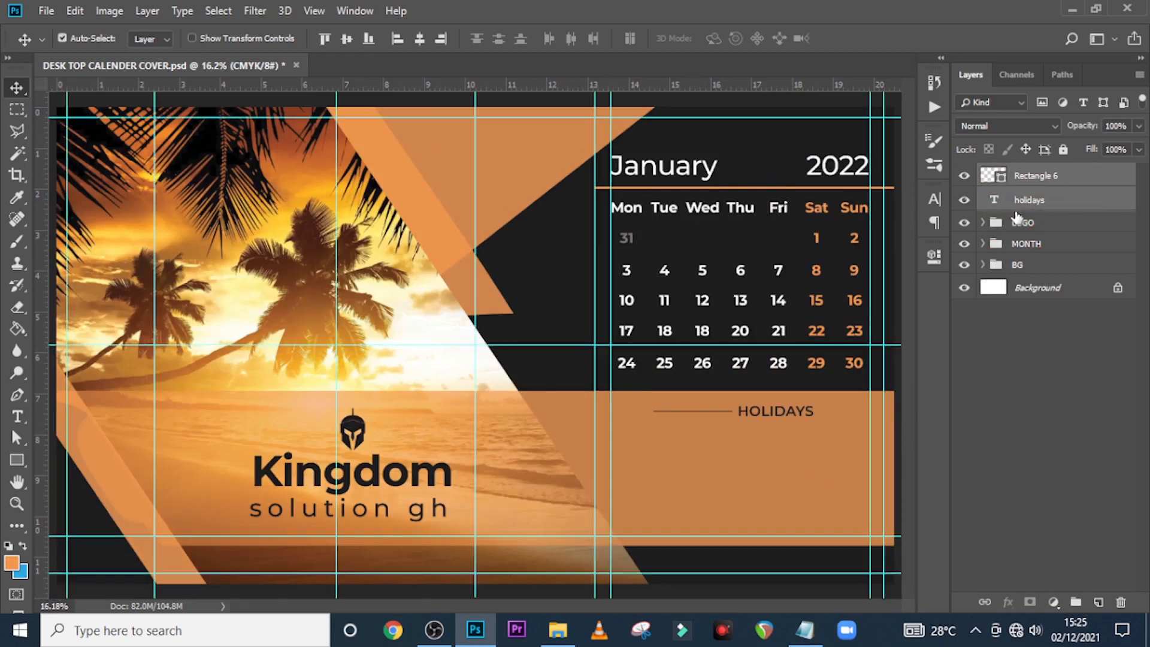
key("shift+Right")
key("shift+Right")
key("shift+Right")
key("shift+Right")
key("shift+Right")
key("shift+Right")
key("shift+Right")
key("shift+Right")
key("shift+Right")
key("shift+Right")
key("shift+Right")
key("shift+Right")
key("shift+Right")
key("shift+Right")
key("shift+Right")
key("shift+Right")
key("shift+Right")
key("shift+Right")
key("shift+Right")
key("shift+Right")
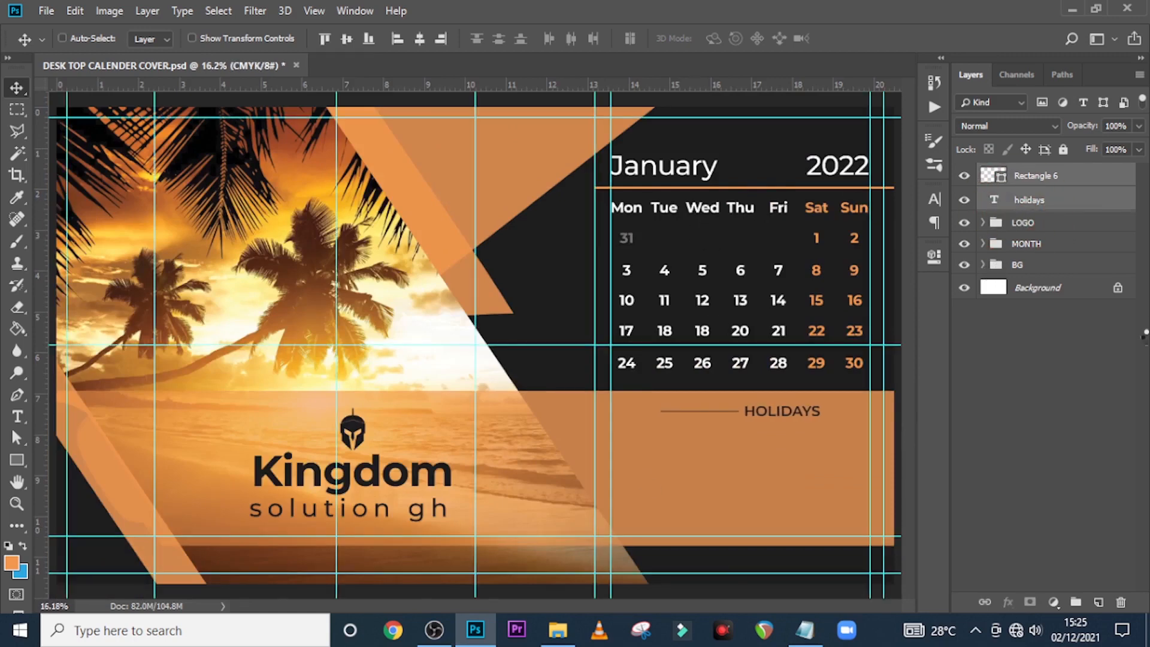
key("shift+Right")
key("shift+Right")
key("shift+Right")
key("shift+Right")
key("shift+Right")
key("shift+Right")
key("shift+Right")
key("shift+Right")
key("shift+Right")
key("shift+Right")
key("shift+Right")
key("shift+Right")
key("shift+Right")
key("shift+Right")
key("shift+Right")
key("shift+Right")
key("shift+Right")
key("shift+Right")
key("shift+Right")
key("shift+Right")
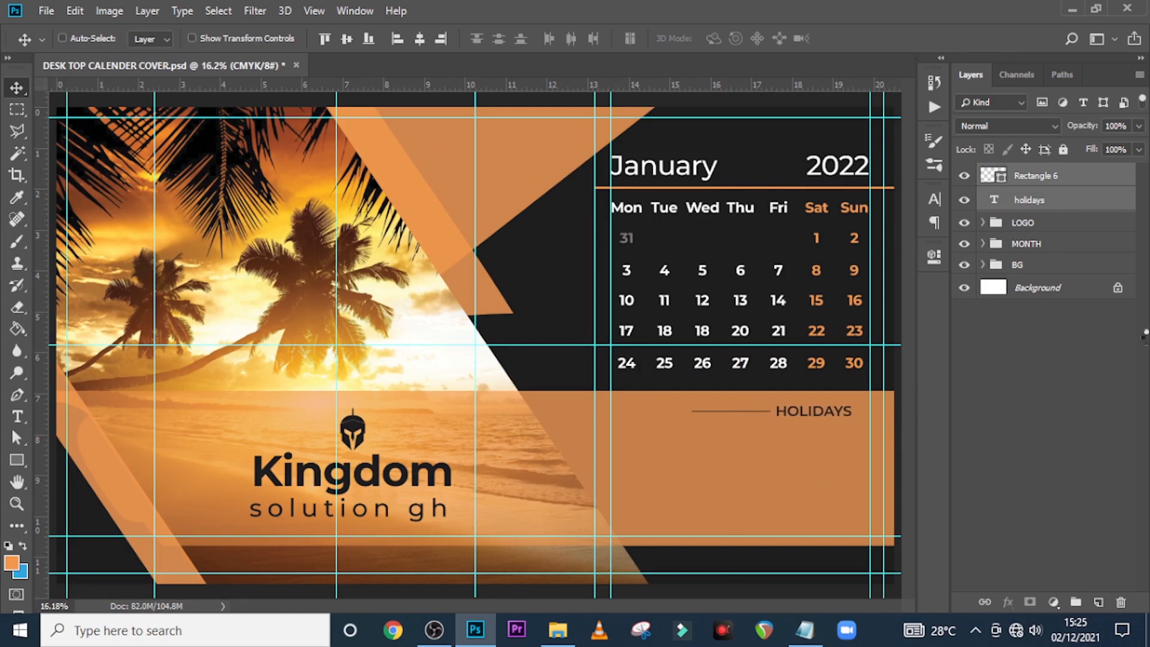
key("shift+Right")
key("shift+Right")
key("shift+Right")
key("shift+Right")
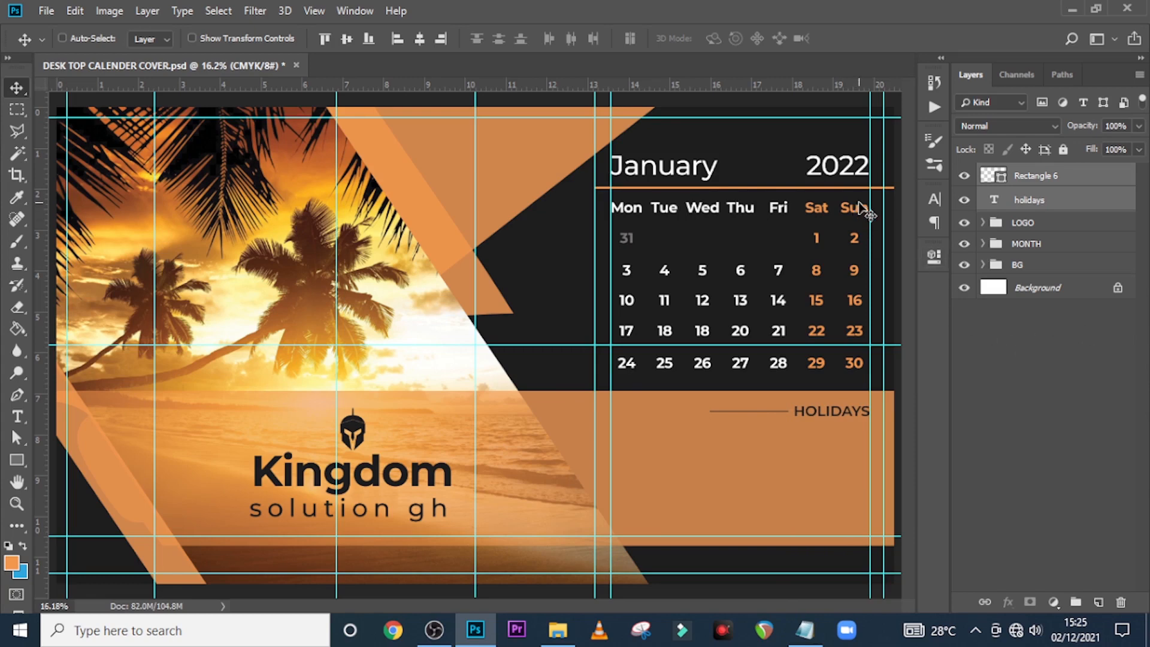
Shorten the orange Rectangle 5 rule in MONTH > JANUARY to 93.86% width, ending at the guide
left_click(984, 243)
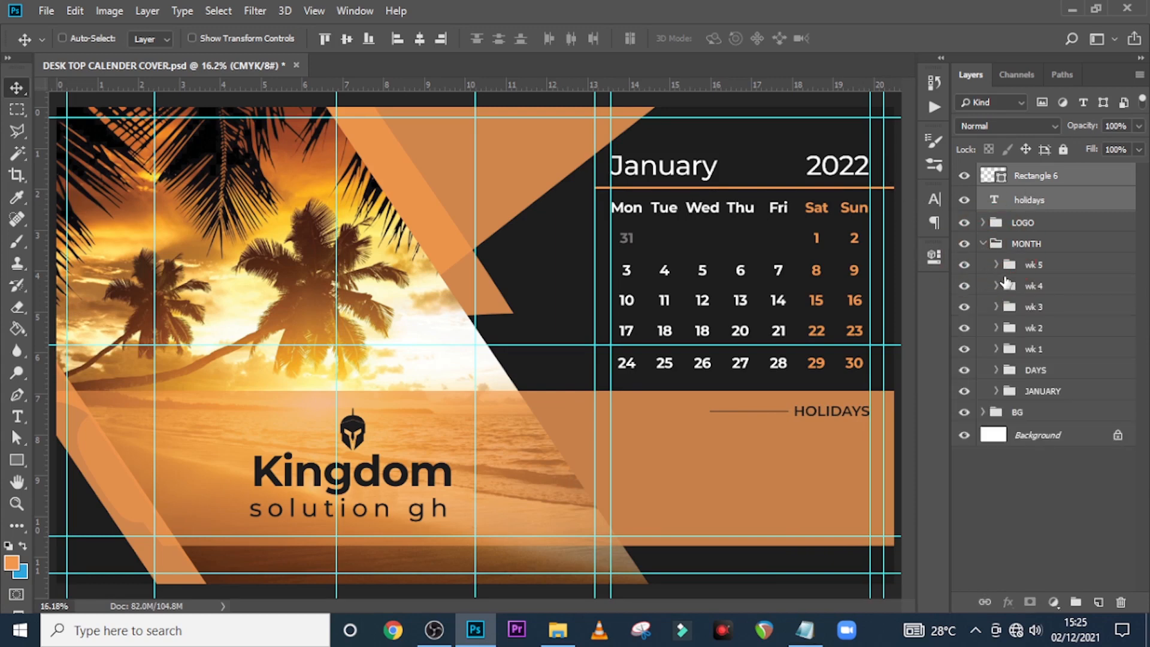
left_click(997, 390)
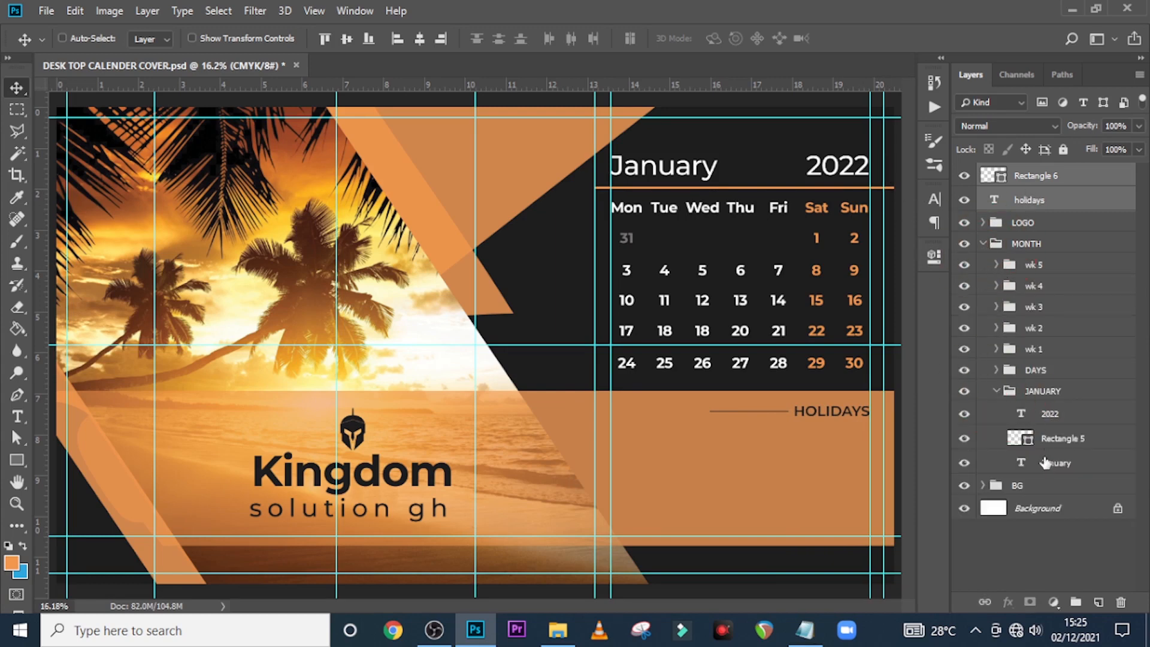
left_click(1055, 439)
key("ctrl+t")
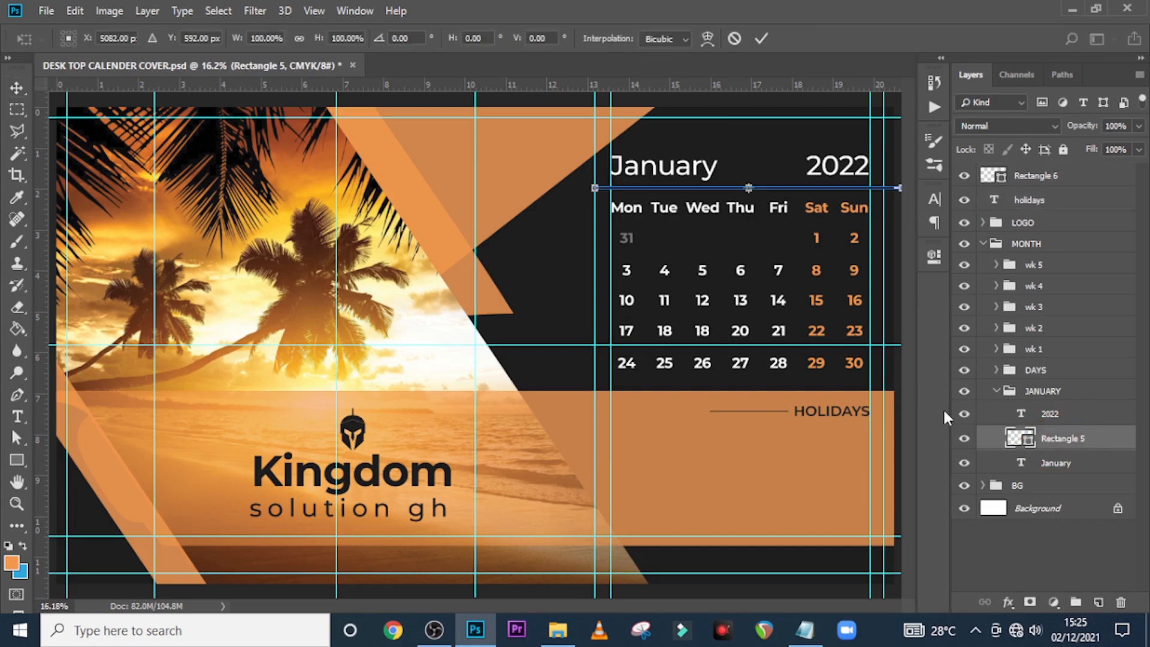
key("ctrl+plus")
key("ctrl+plus")
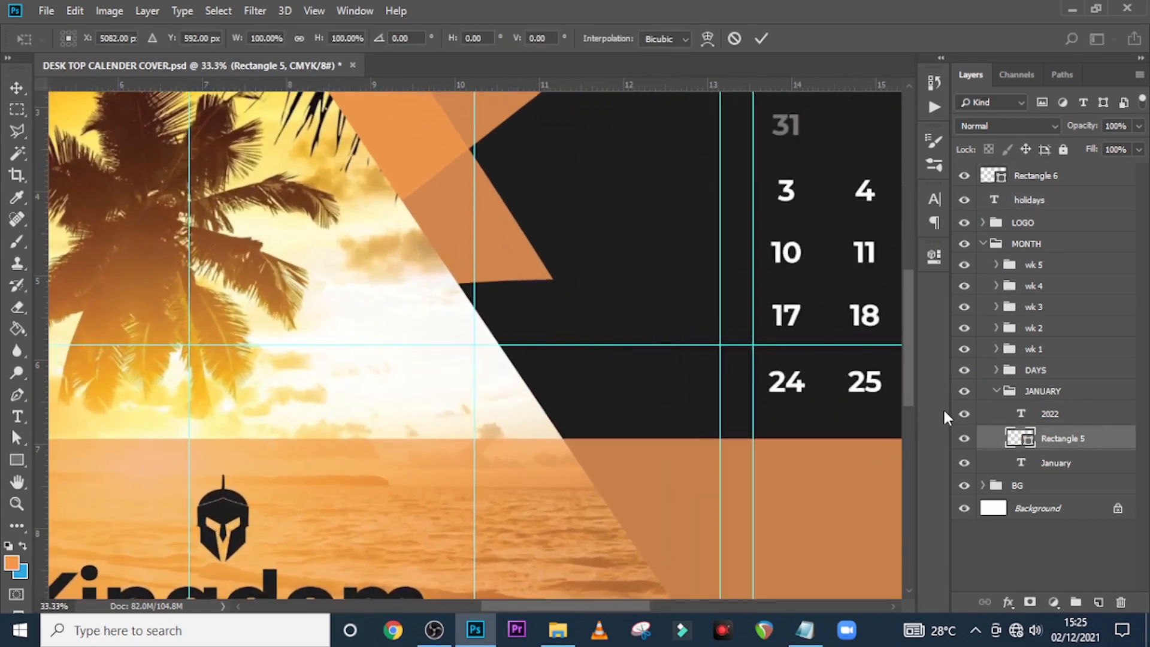
left_click_drag(610, 607, 719, 606)
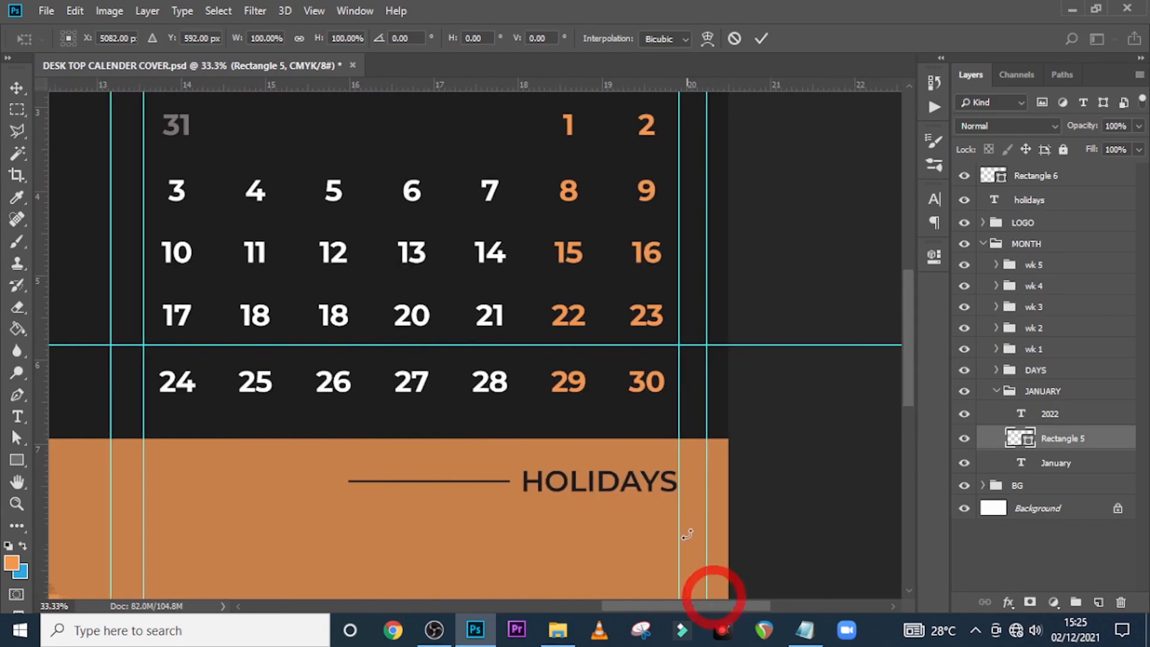
scroll(595, 477, "up", 3)
scroll(595, 477, "up", 2)
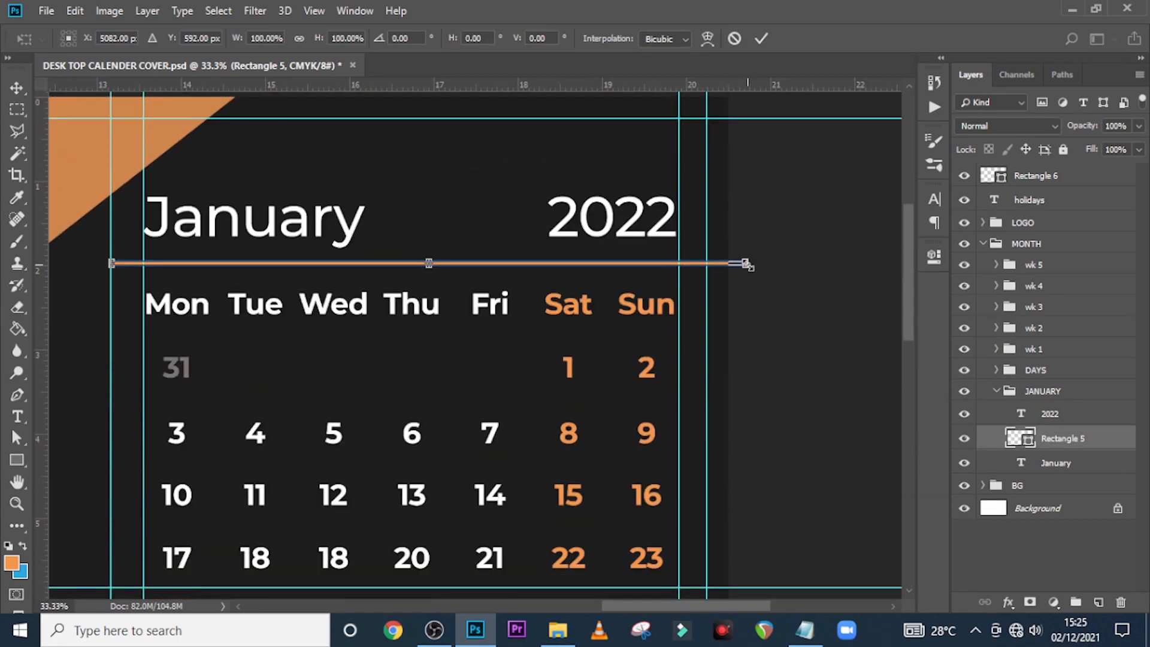
left_click_drag(747, 263, 707, 263)
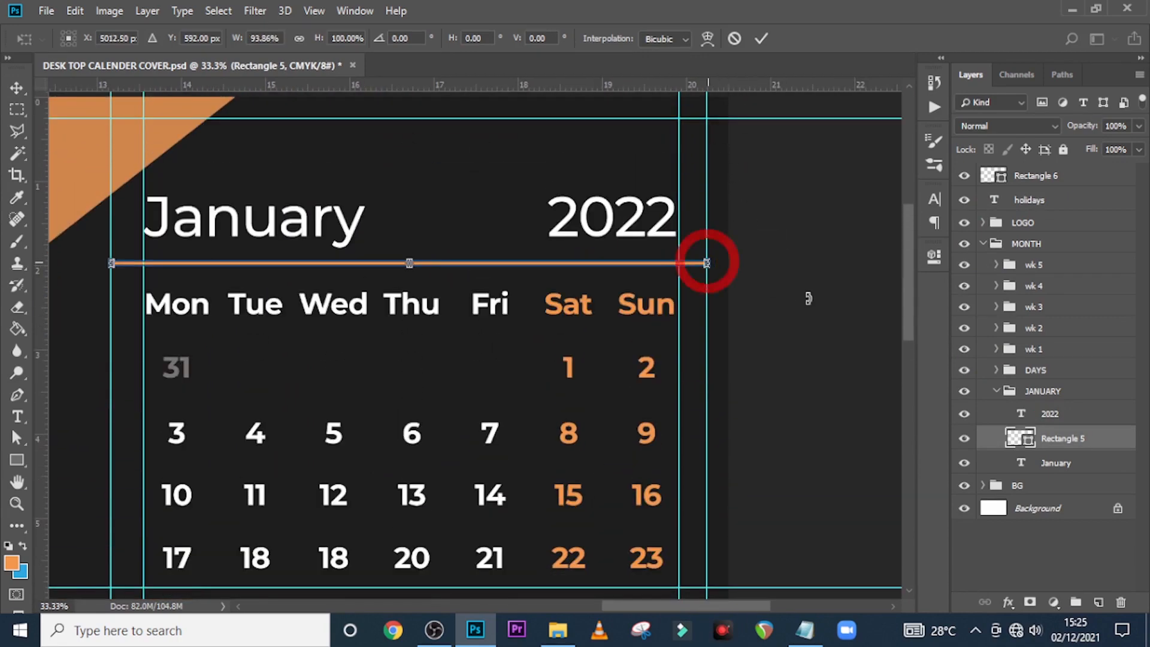
key("Return")
scroll(815, 306, "down", 3)
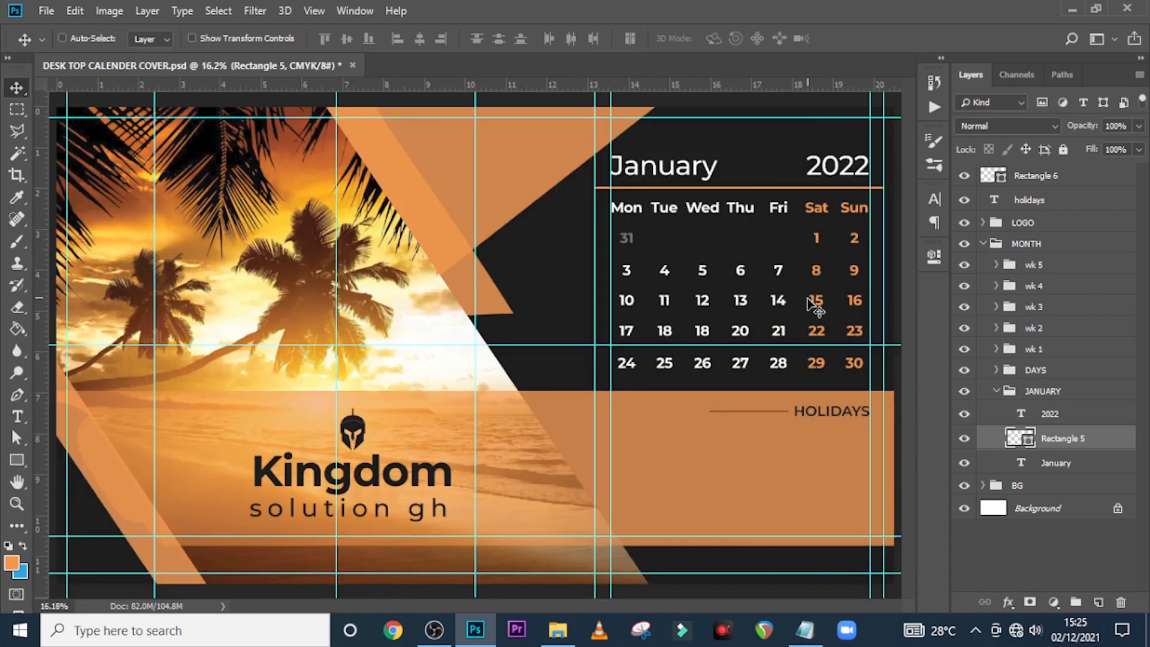
Add a text line below HOLIDAYS pasting 'The holidays for the month goes here' from Notepad
left_click(983, 243)
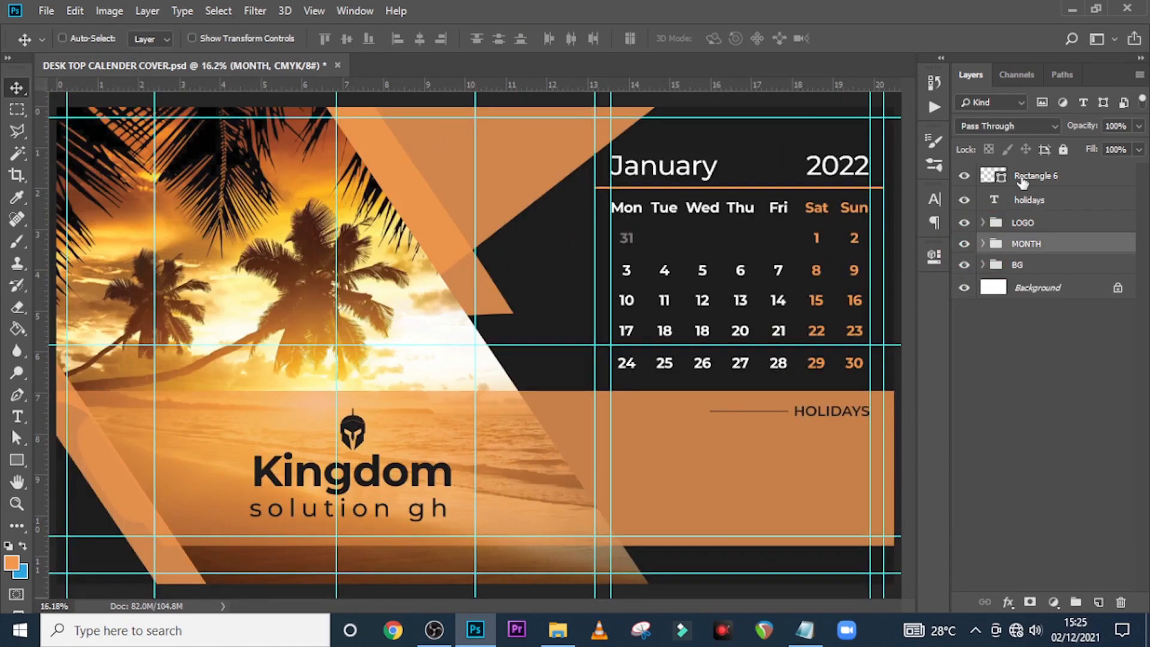
key("t")
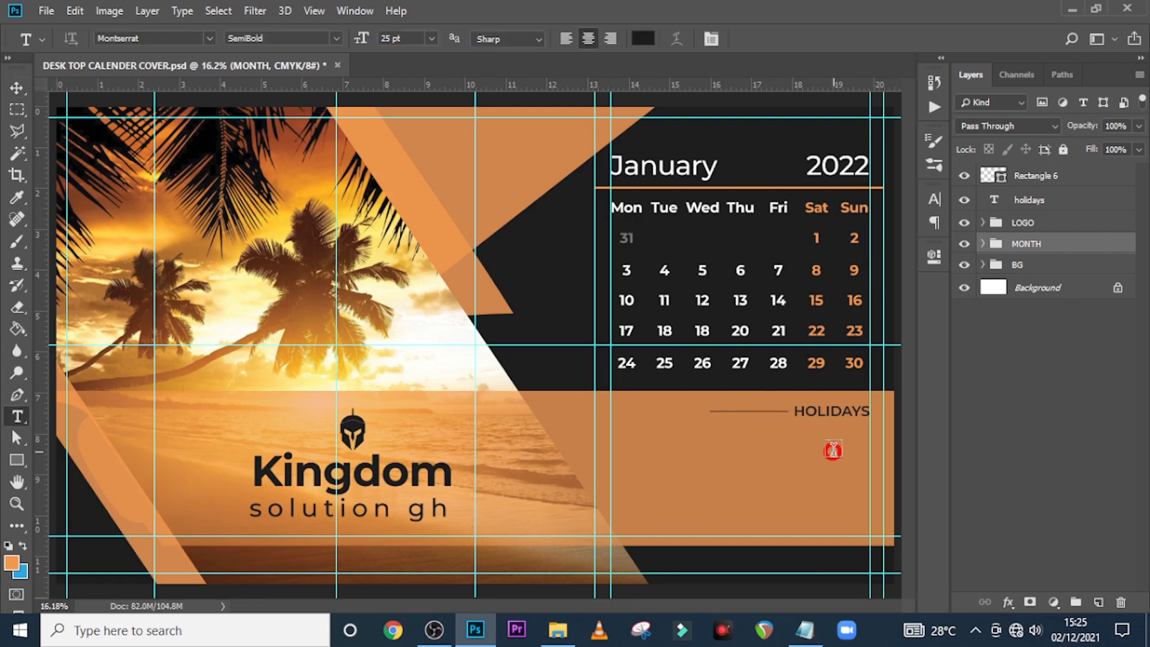
left_click(834, 452)
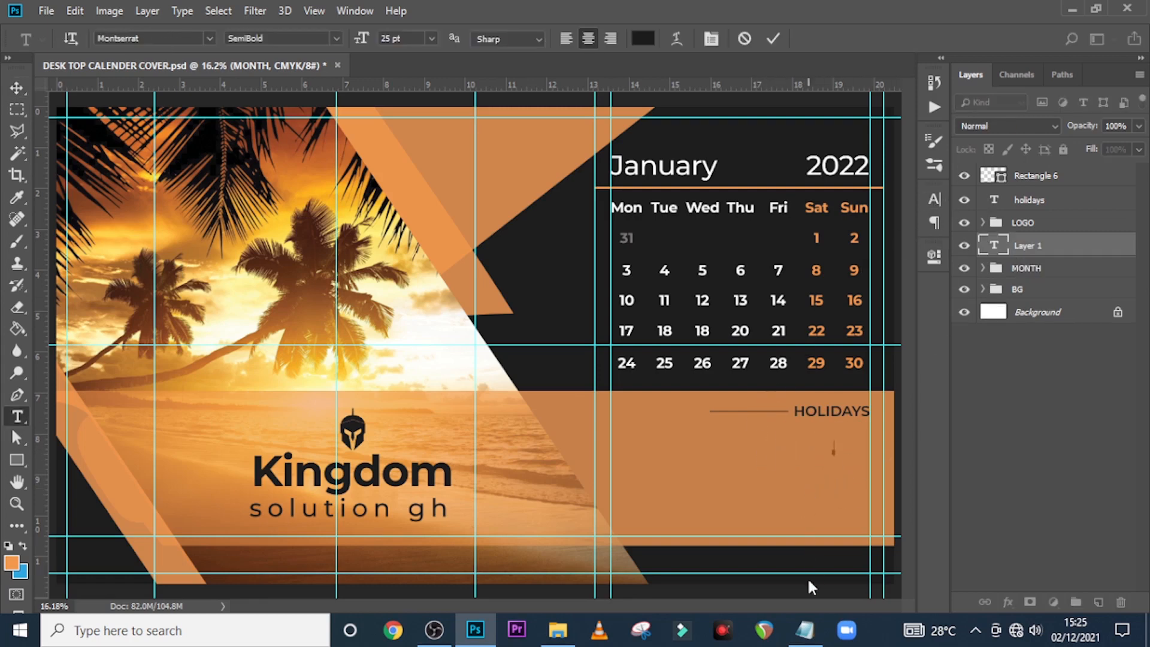
left_click(805, 629)
left_click_drag(598, 410, 218, 411)
key("ctrl+c")
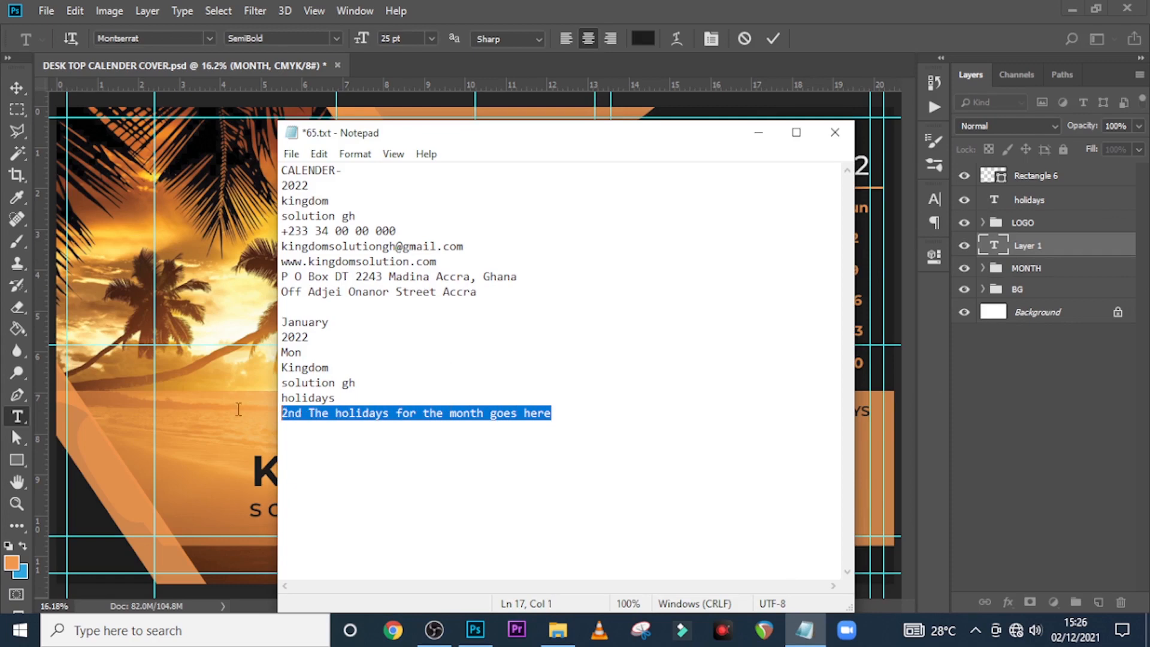
left_click(883, 128)
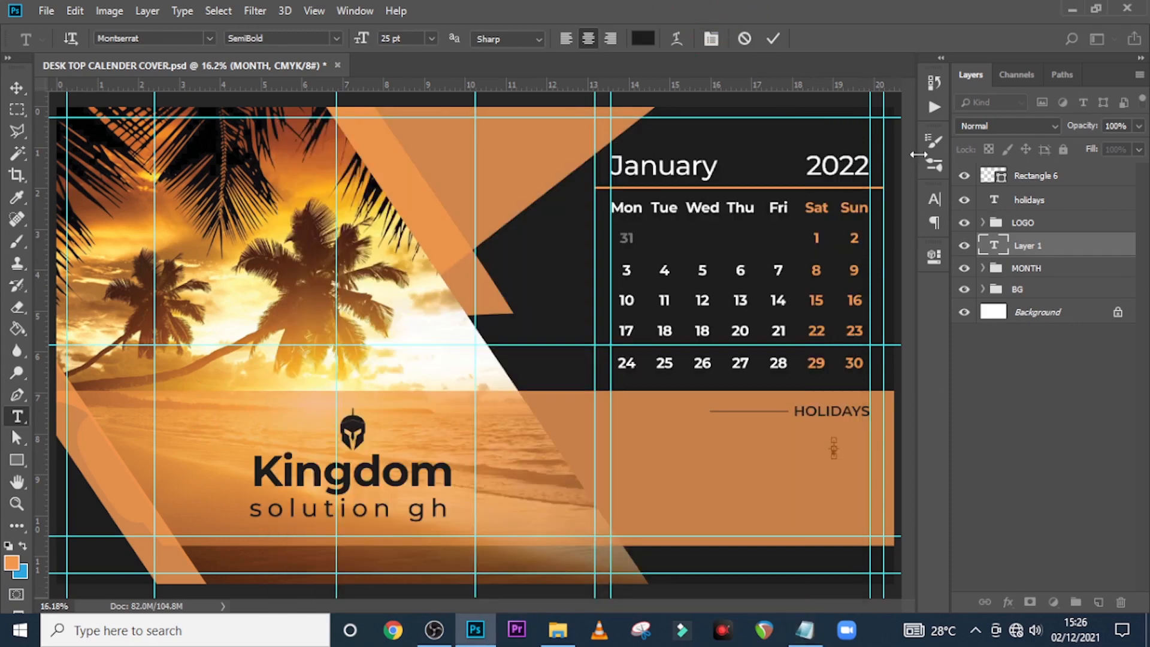
key("ctrl+v")
left_click(1036, 254)
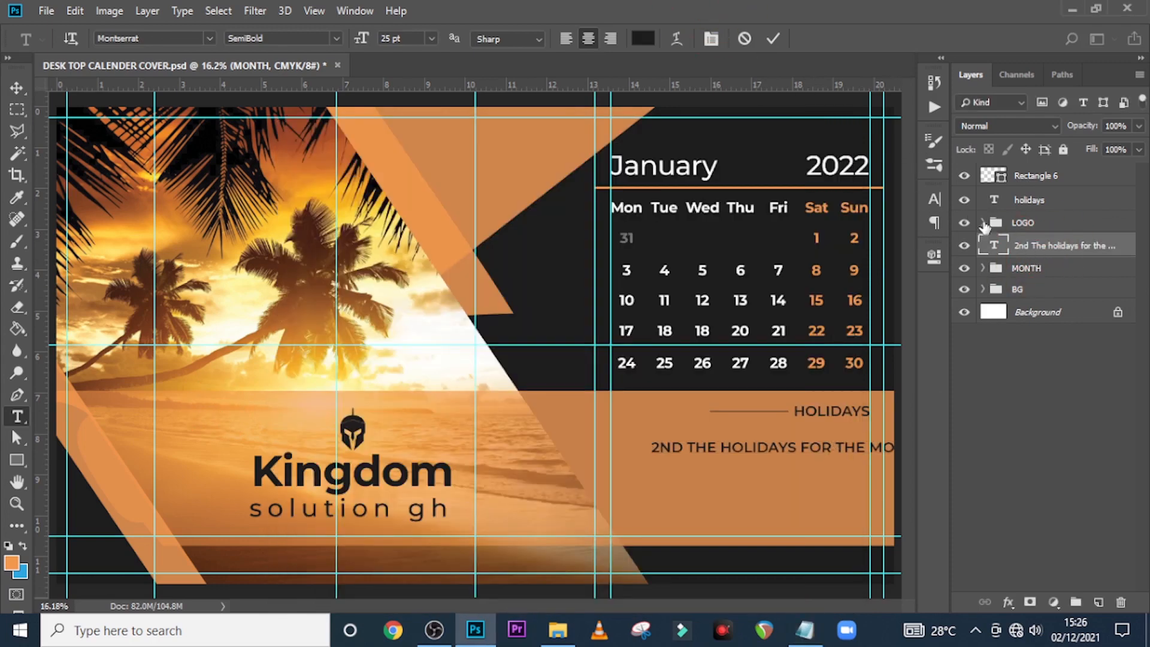
Right-align the holiday line and position it just beneath HOLIDAYS
left_click(934, 199)
left_click(813, 193)
left_click(795, 222)
left_click(886, 190)
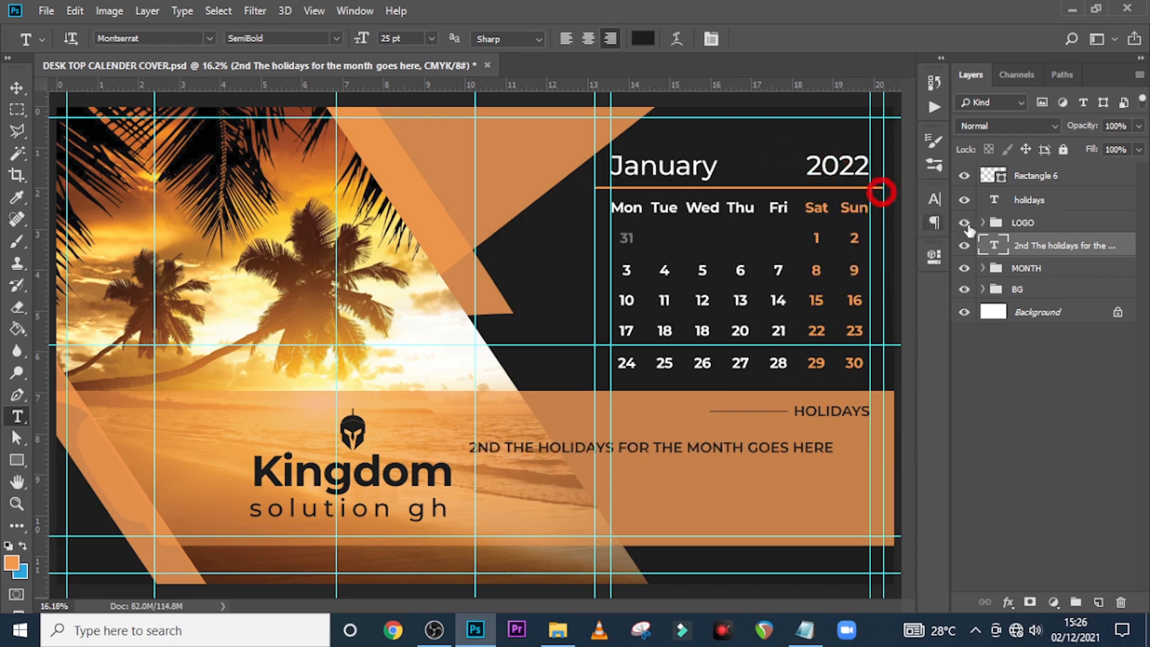
key("v")
left_click_drag(698, 443, 739, 457)
key("shift+Up")
key("shift+Up")
key("shift+Up")
key("shift+Up")
key("shift+Up")
key("shift+Up")
key("shift+Up")
key("shift+Up")
key("shift+Up")
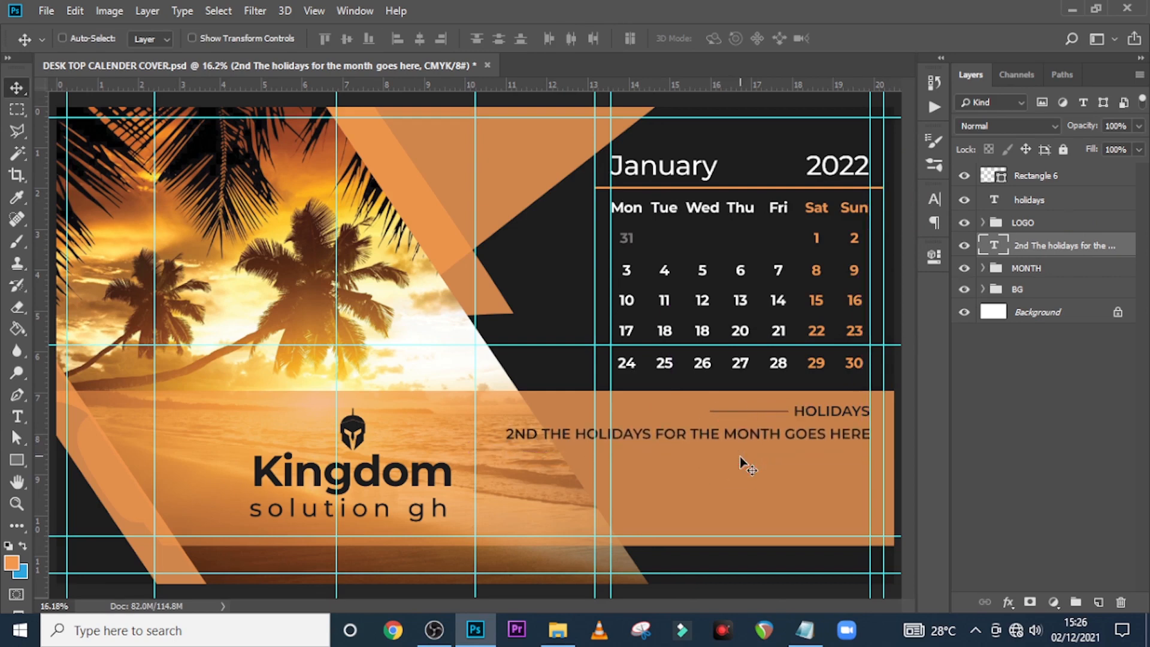
Turn off All Caps and make the holiday line white, Medium weight, 22 pt
left_click(934, 199)
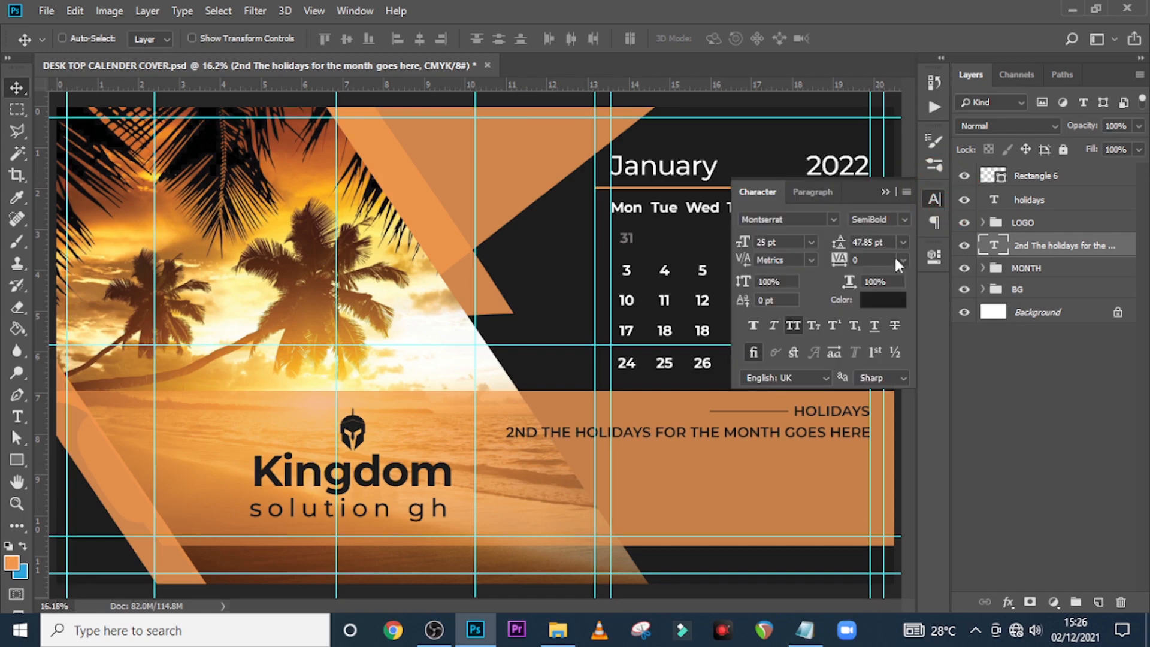
left_click(792, 326)
left_click(873, 306)
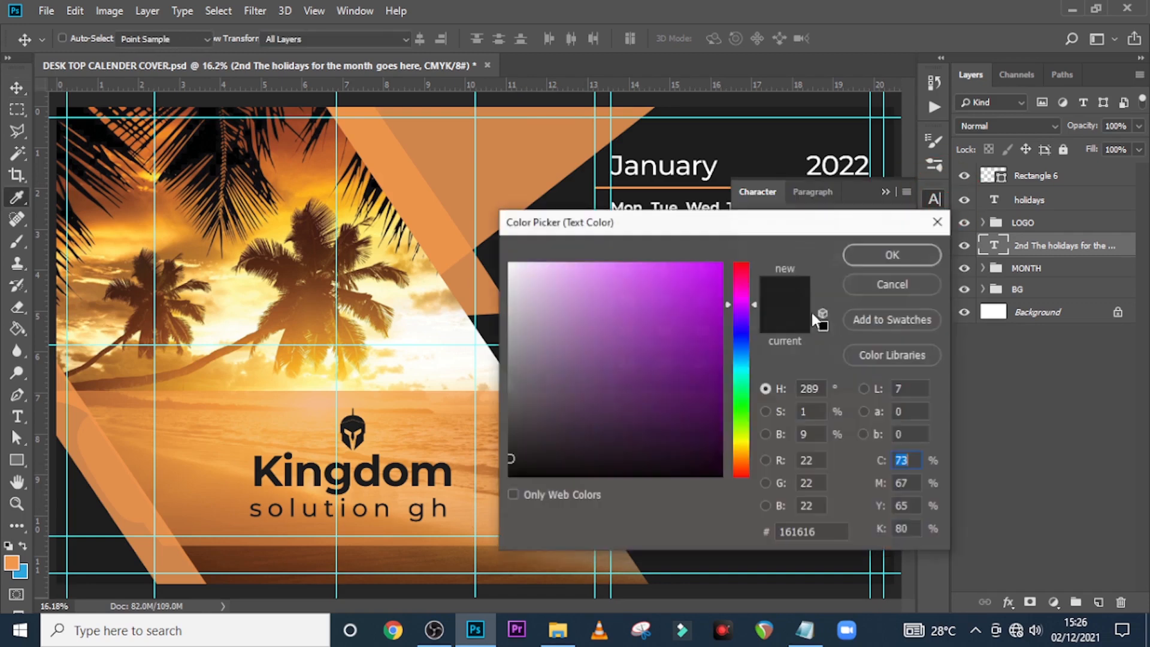
left_click_drag(539, 272, 457, 217)
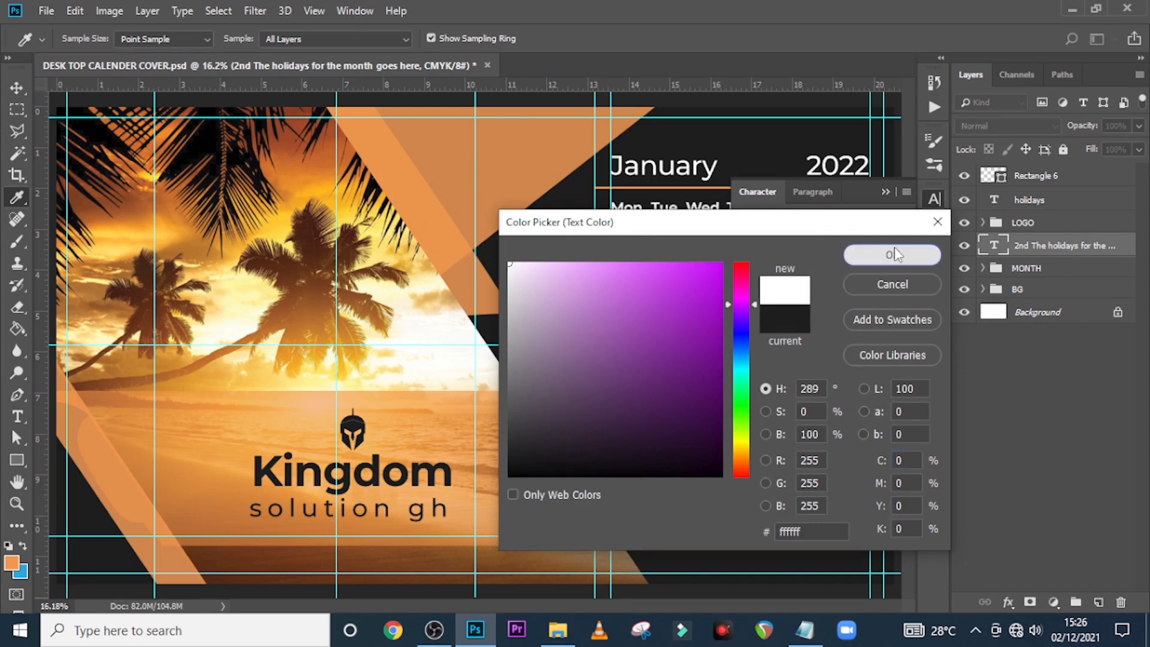
left_click(893, 247)
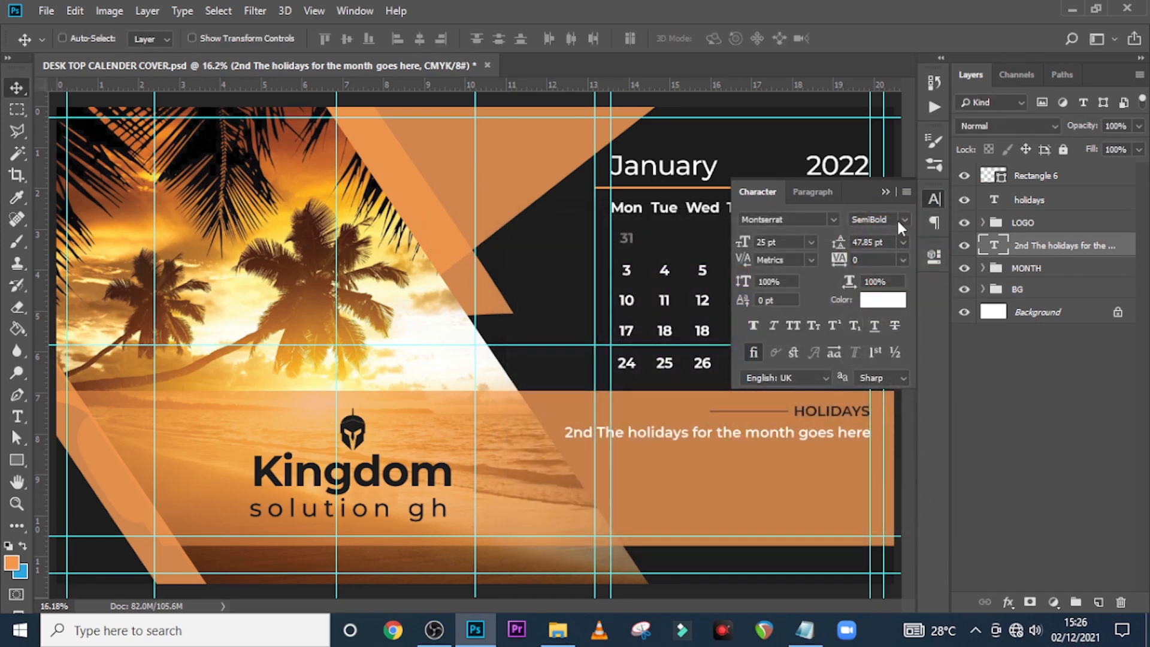
left_click(901, 227)
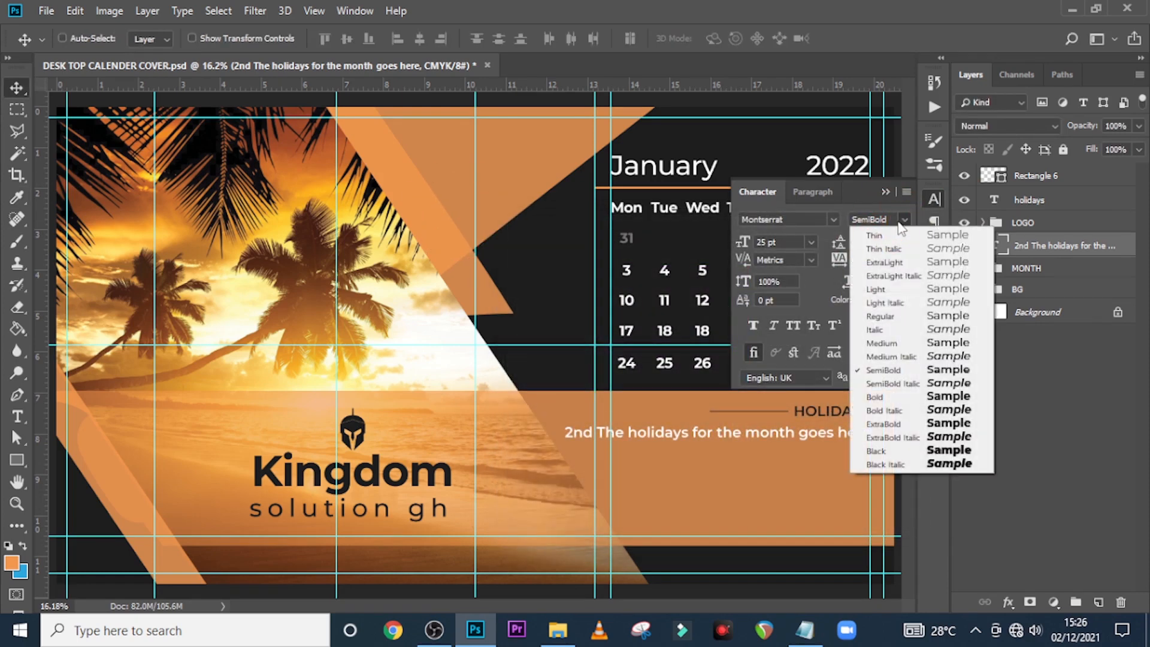
left_click(894, 344)
left_click(779, 243)
type("22")
key("Return")
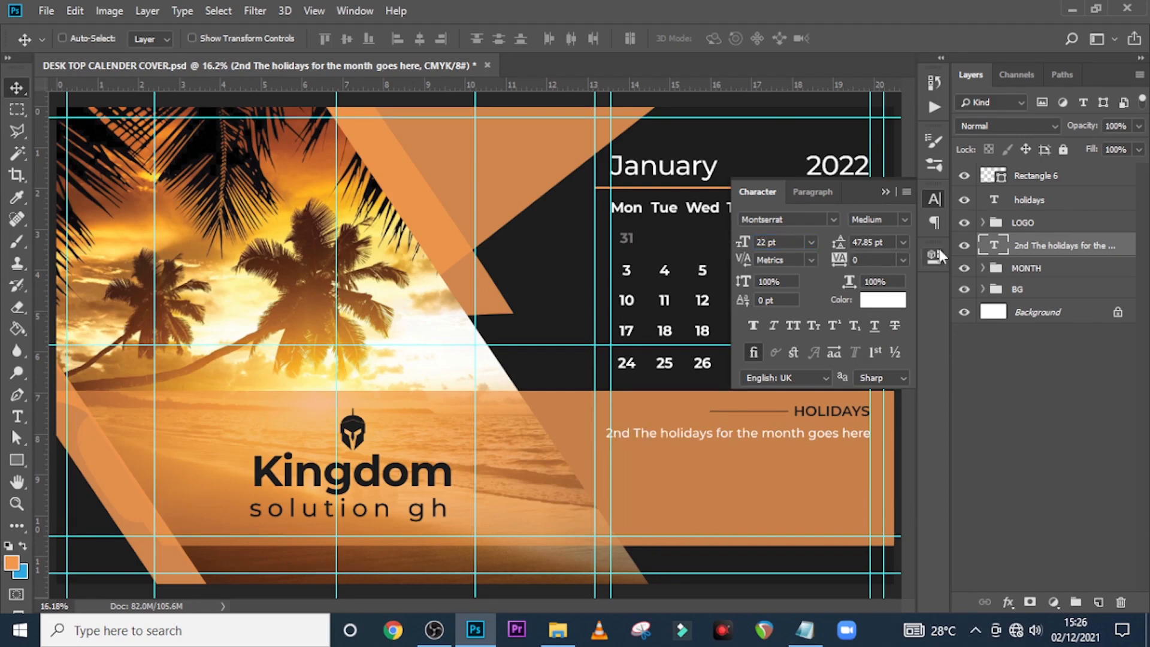
Change the leading '2nd' on the holiday line to '1st'
double_click(993, 246)
key("ctrl+c")
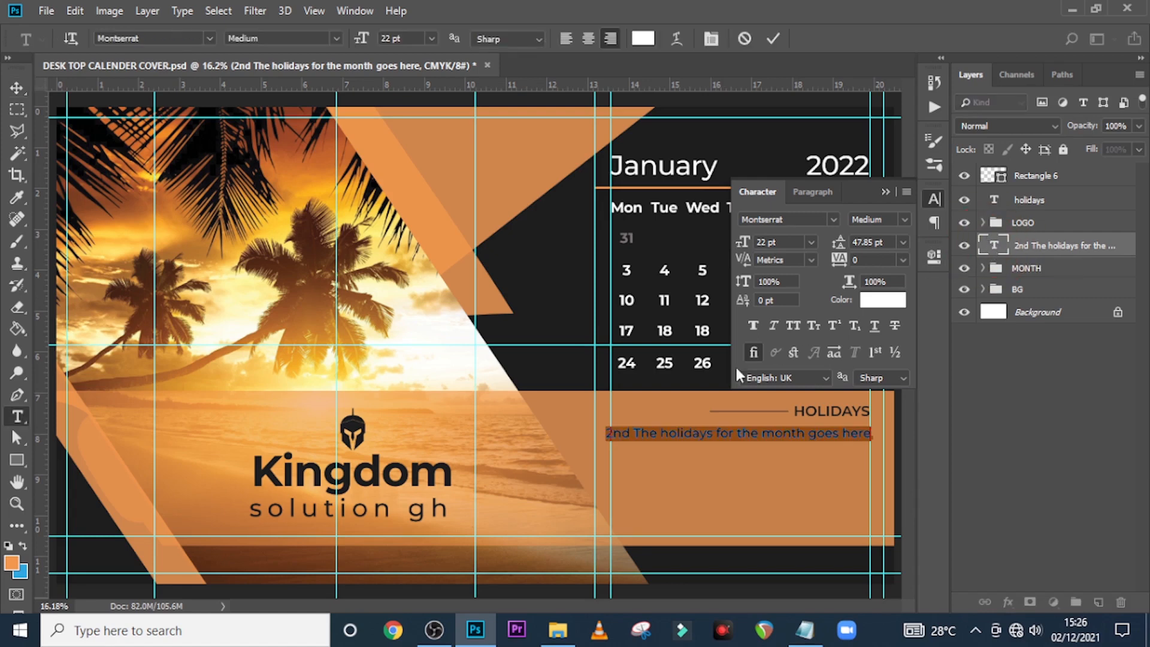
left_click_drag(631, 426, 592, 430)
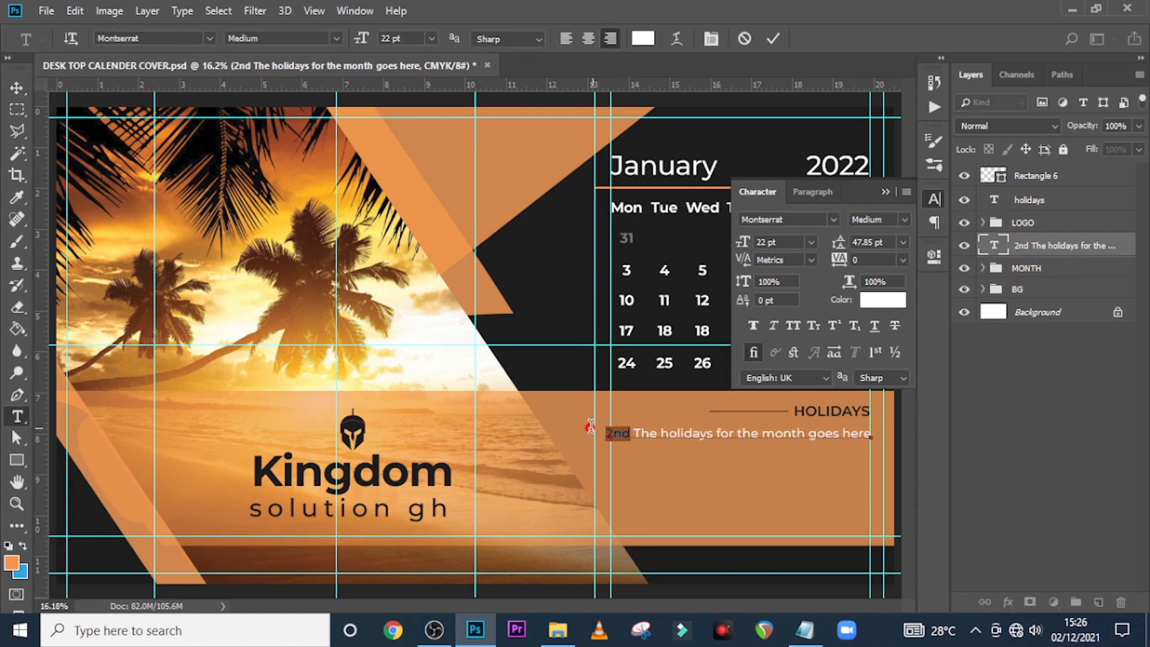
key("Right")
type("1ST")
key("BackSpace")
key("BackSpace")
type("st")
Make '1st' bold in the dark background colour
left_click_drag(632, 429, 591, 429)
left_click_drag(595, 436, 632, 431)
left_click(871, 300)
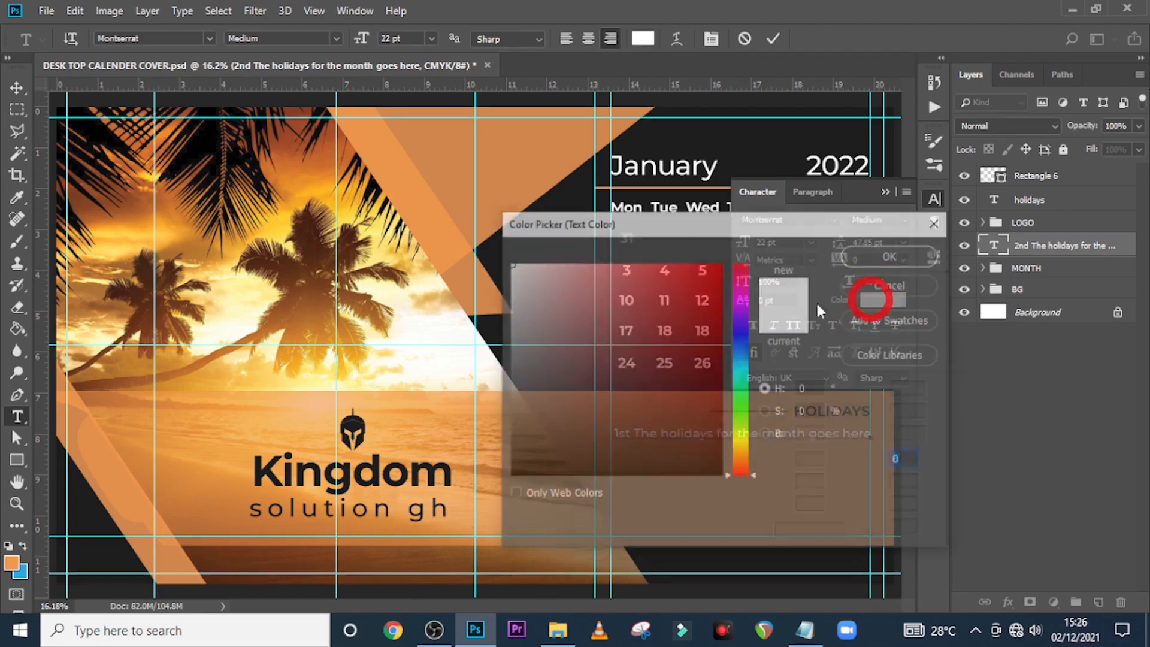
left_click(708, 132)
left_click(893, 255)
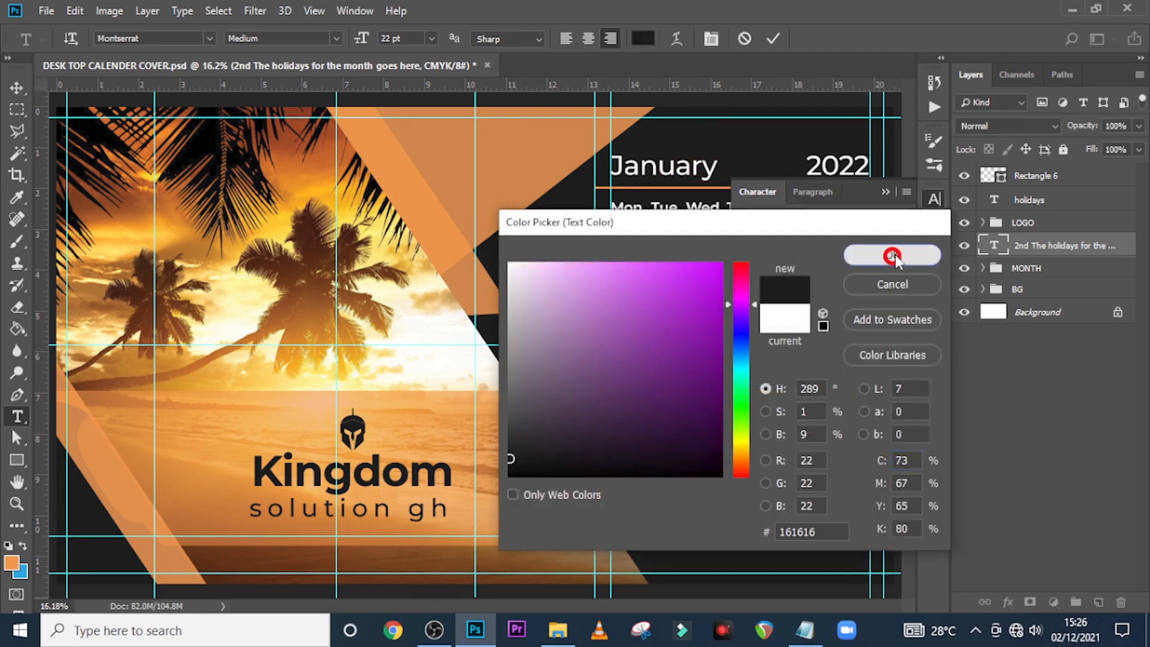
left_click(896, 221)
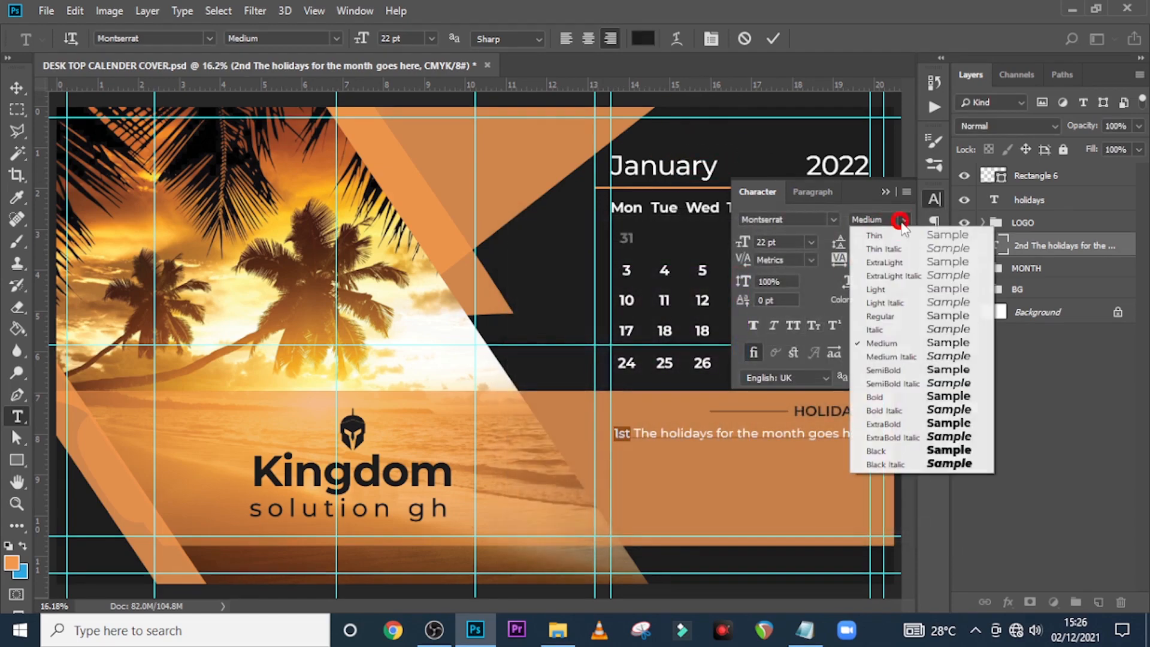
left_click(881, 397)
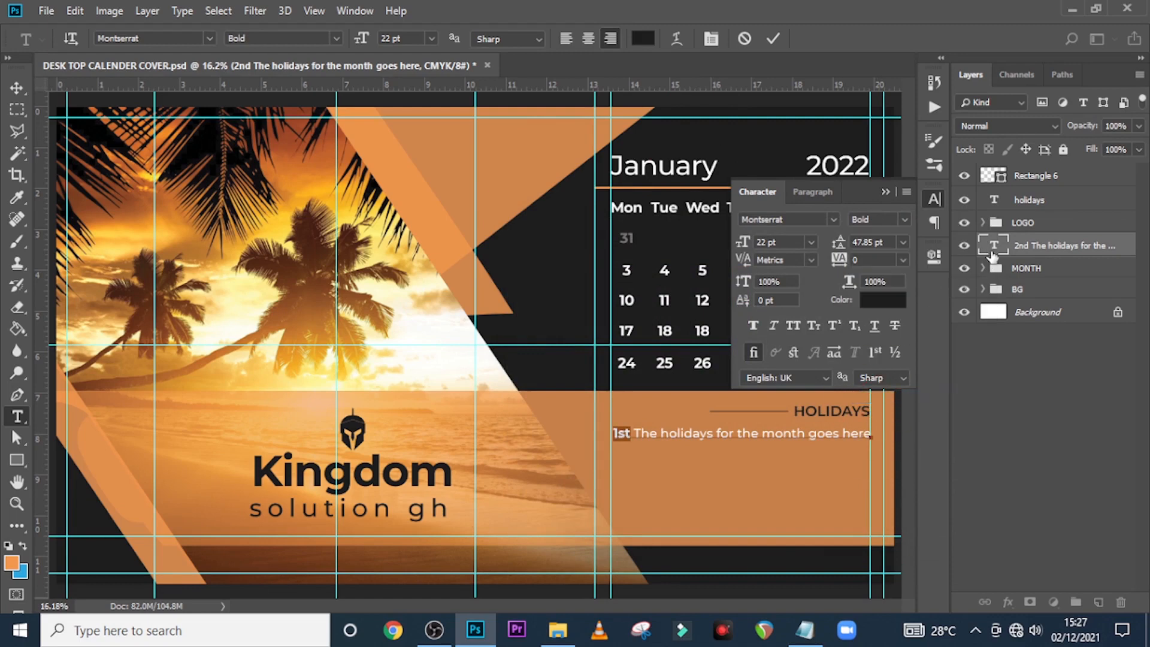
Replace the rest of the line with 'Happy New Year' and commit it
left_click_drag(638, 431, 873, 433)
left_click_drag(646, 435, 916, 432)
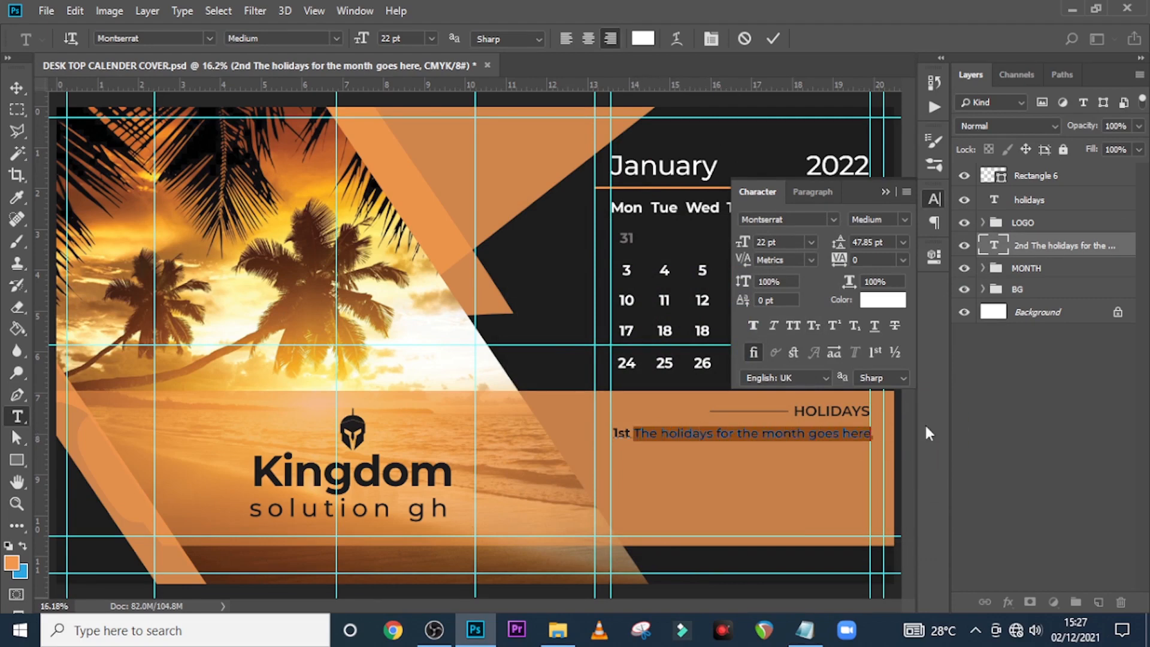
type("H")
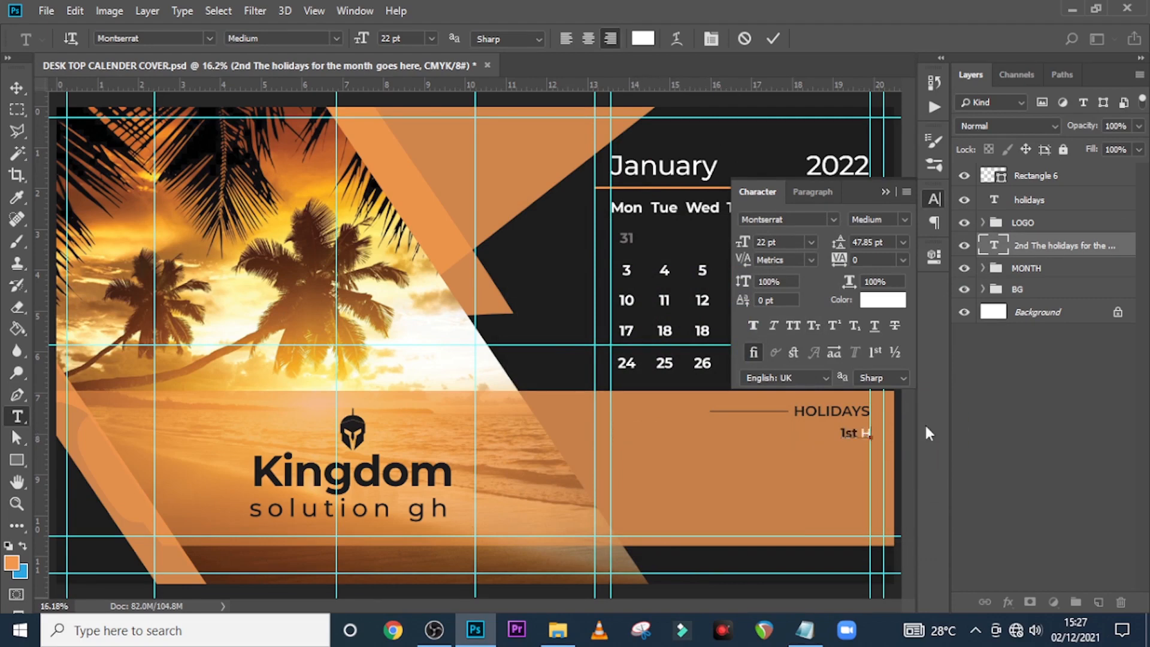
type("appy New Year")
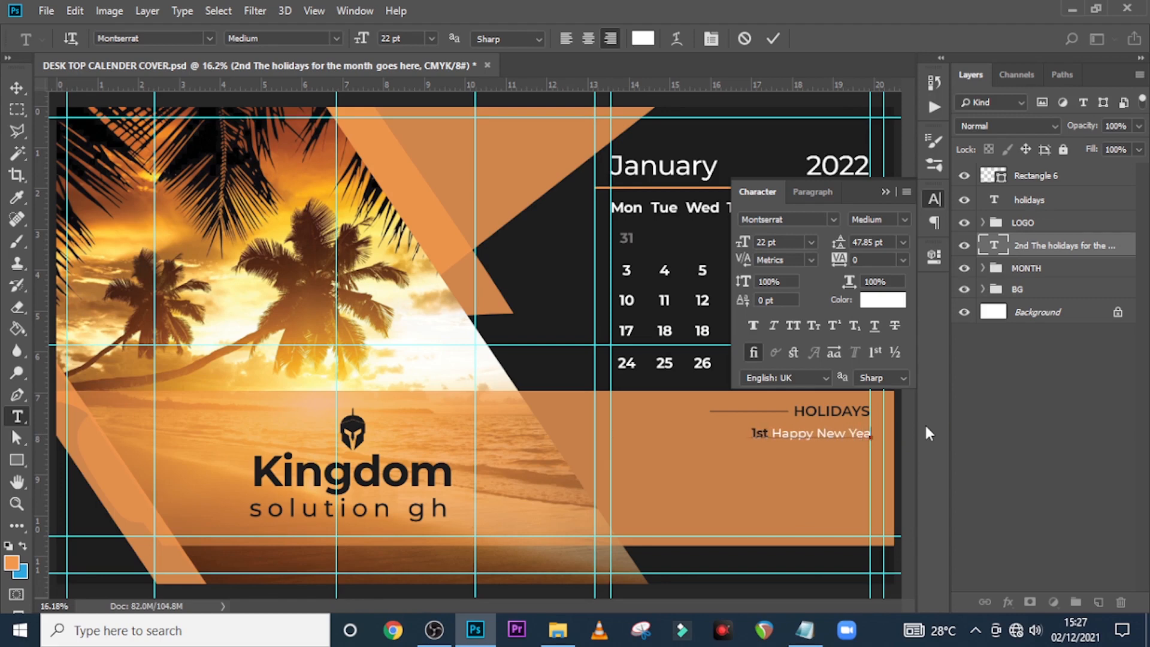
left_click(1021, 247)
Duplicate the 1st Happy New Year line below and paste the '2nd The holidays...' text into it
key("v")
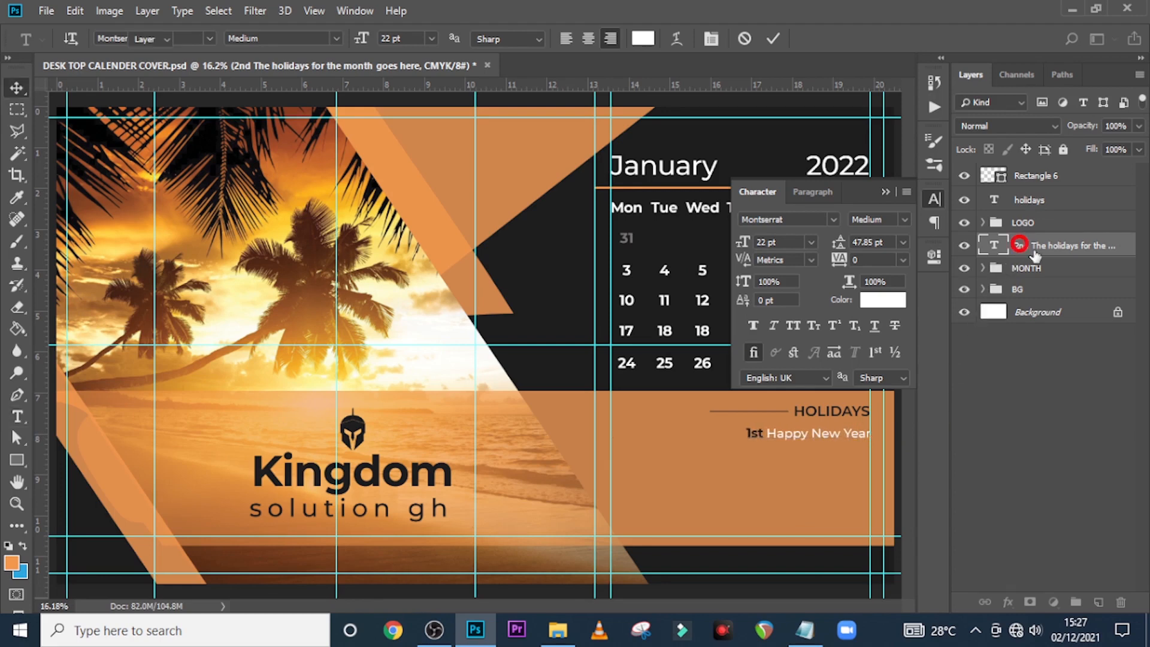
key("ctrl+j")
key("shift+Down")
key("shift+Down")
key("shift+Down")
key("shift+Down")
key("shift+Down")
key("shift+Down")
key("shift+Down")
key("shift+Down")
key("shift+Down")
key("shift+Down")
key("shift+Down")
key("shift+Down")
key("shift+Down")
key("shift+Down")
key("shift+Down")
key("shift+Down")
key("shift+Down")
key("shift+Down")
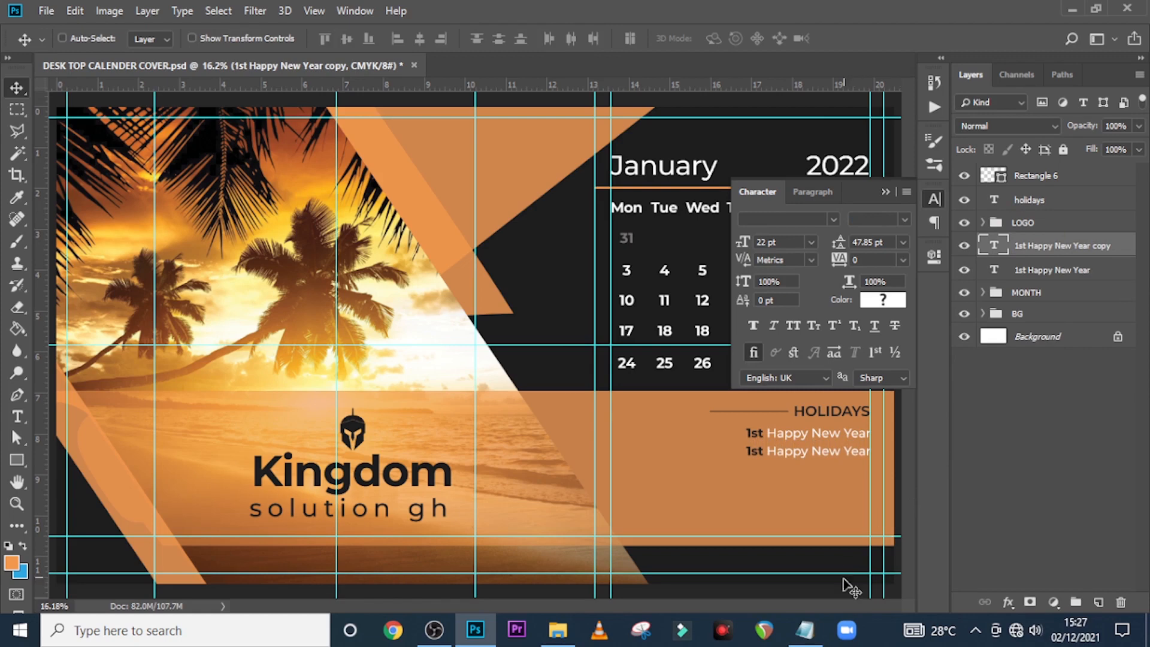
left_click(804, 630)
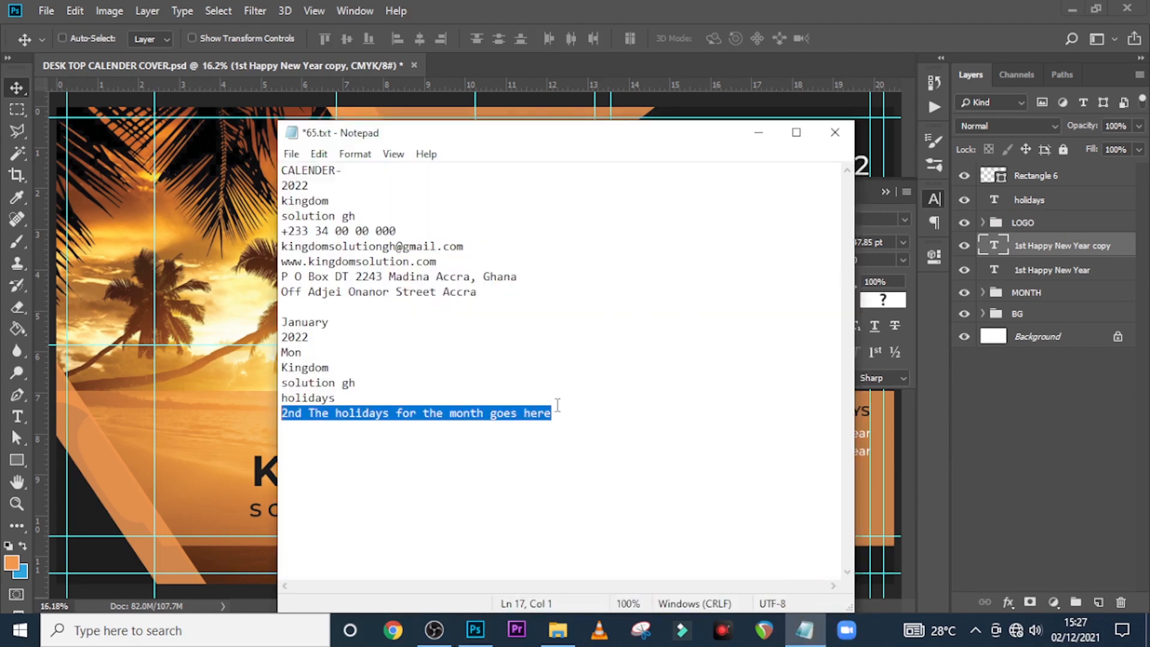
left_click(649, 9)
double_click(998, 249)
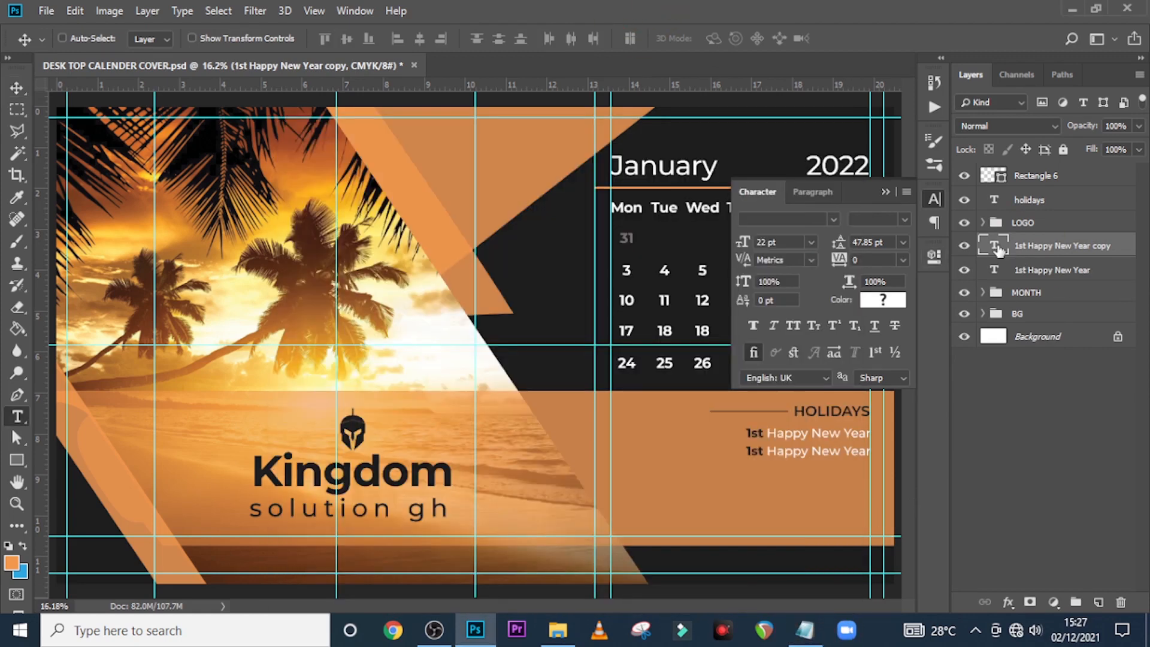
key("ctrl+v")
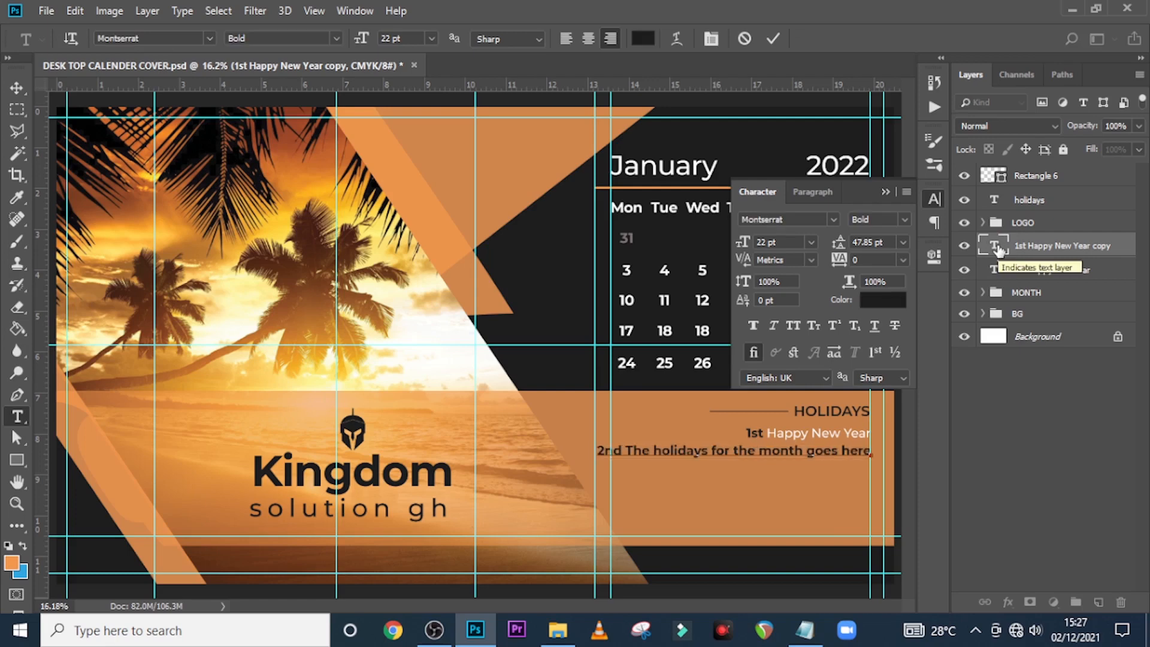
left_click(994, 240)
Set the new line to Medium weight with '2nd' in Bold
key("v")
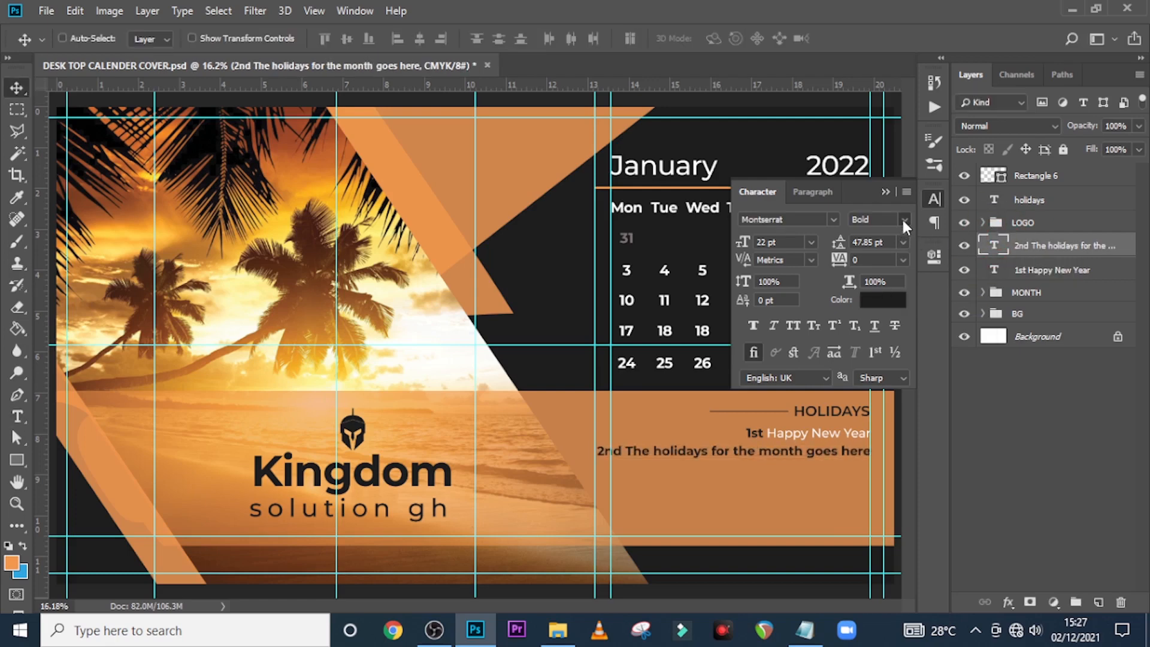
left_click(901, 220)
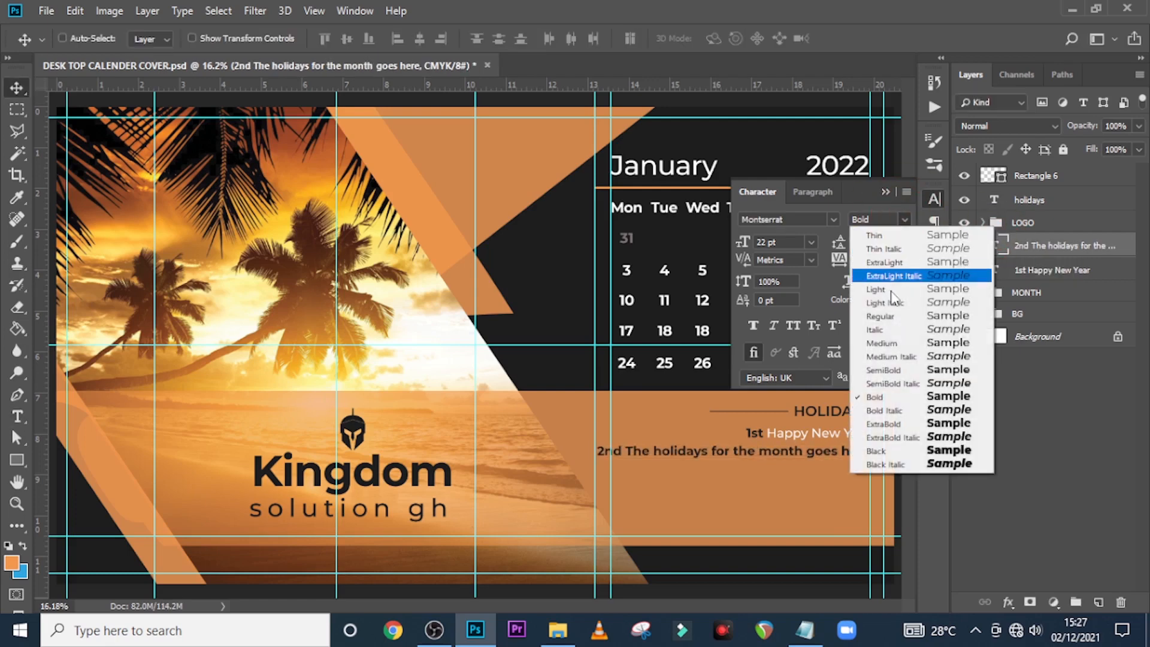
left_click(882, 343)
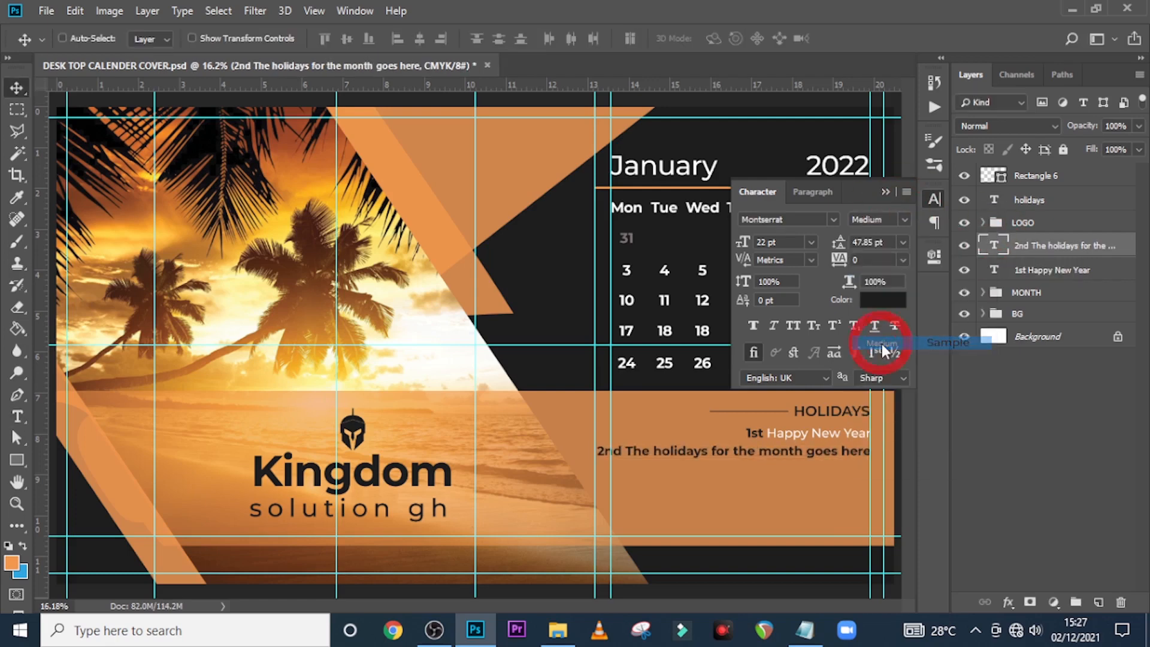
double_click(994, 245)
left_click_drag(633, 451, 580, 451)
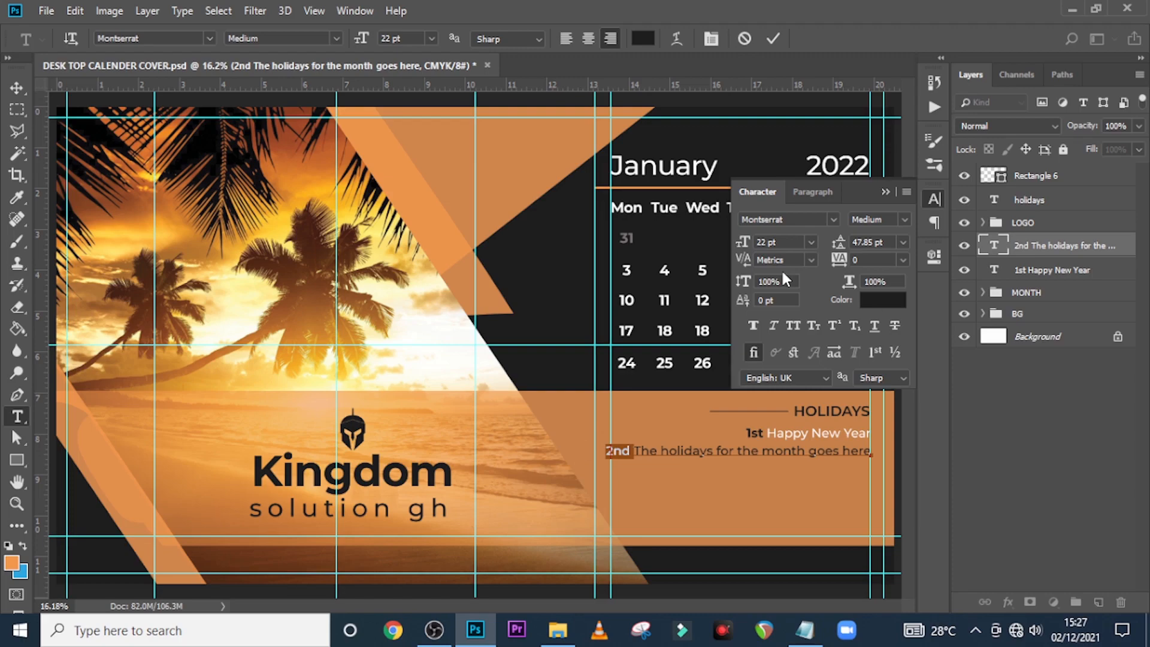
left_click(904, 219)
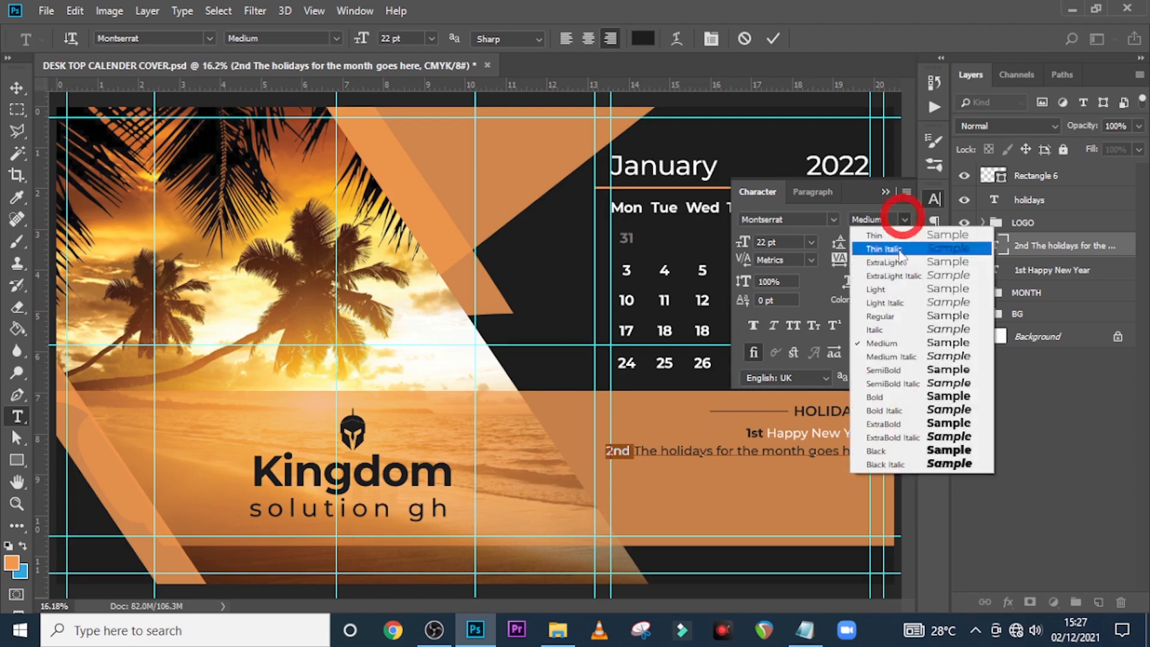
left_click(875, 394)
Colour the text after '2nd' white and duplicate the line's layer
left_click_drag(636, 451, 915, 434)
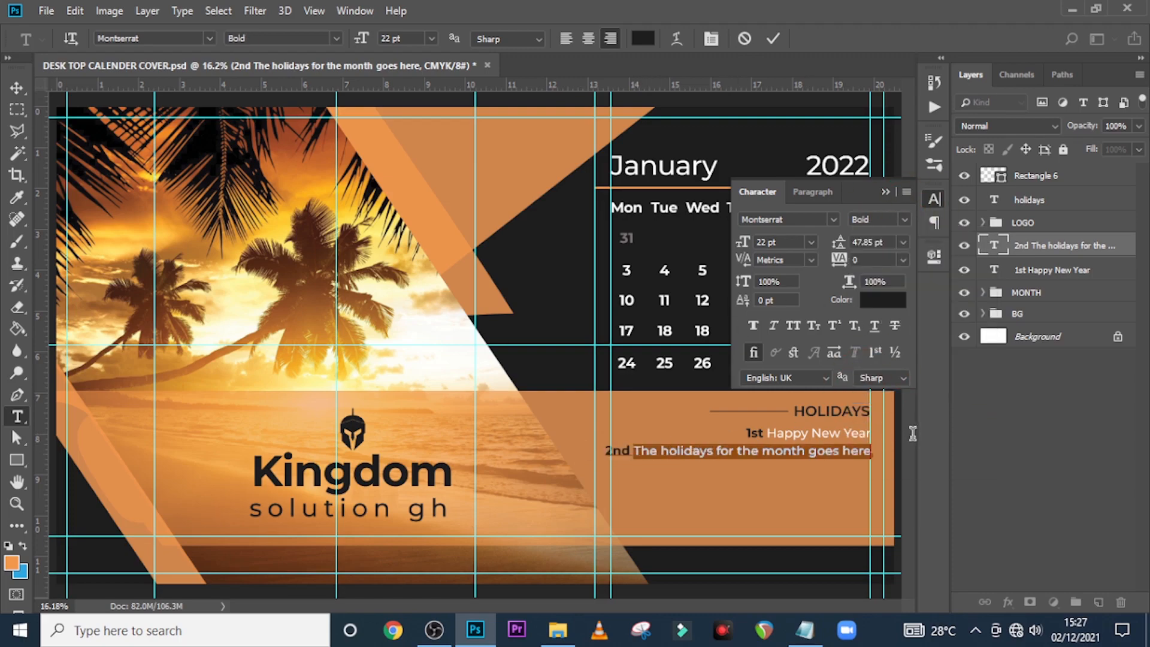
left_click(879, 301)
left_click_drag(536, 277, 467, 234)
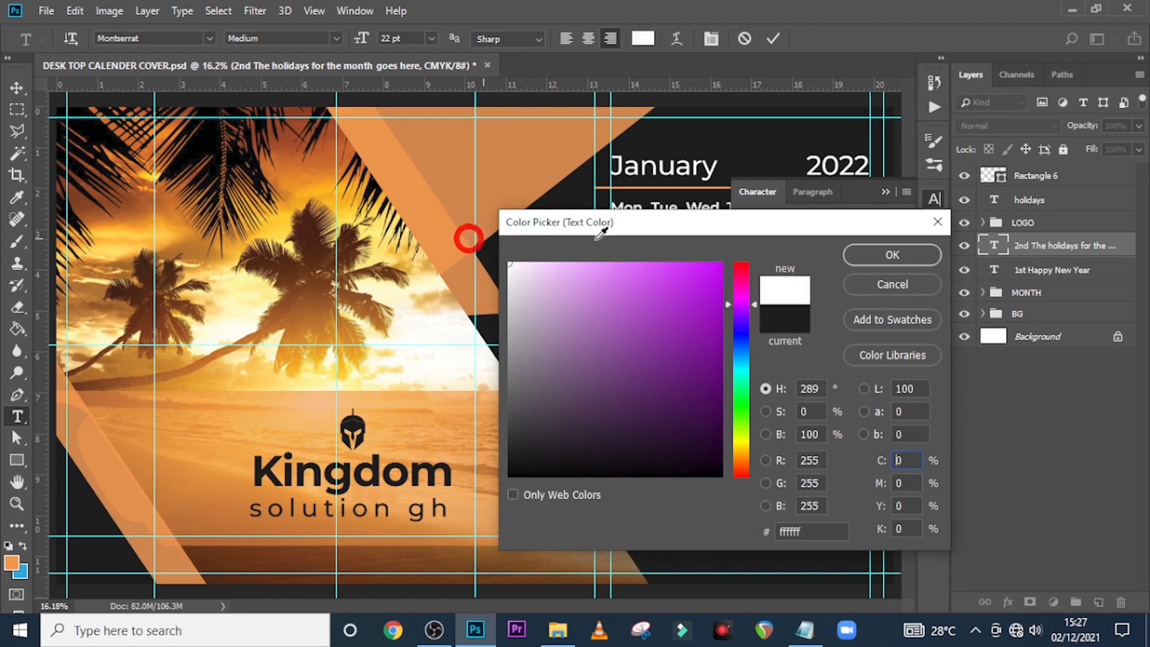
left_click(874, 252)
left_click(884, 192)
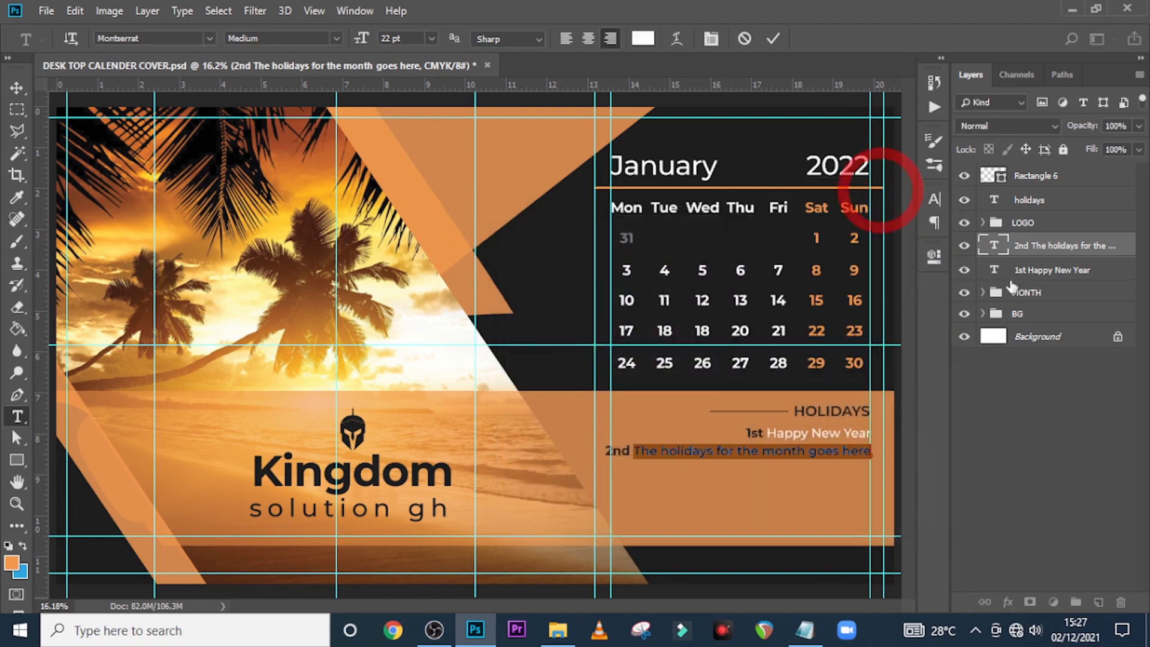
left_click(1041, 246)
key("v")
key("ctrl+j")
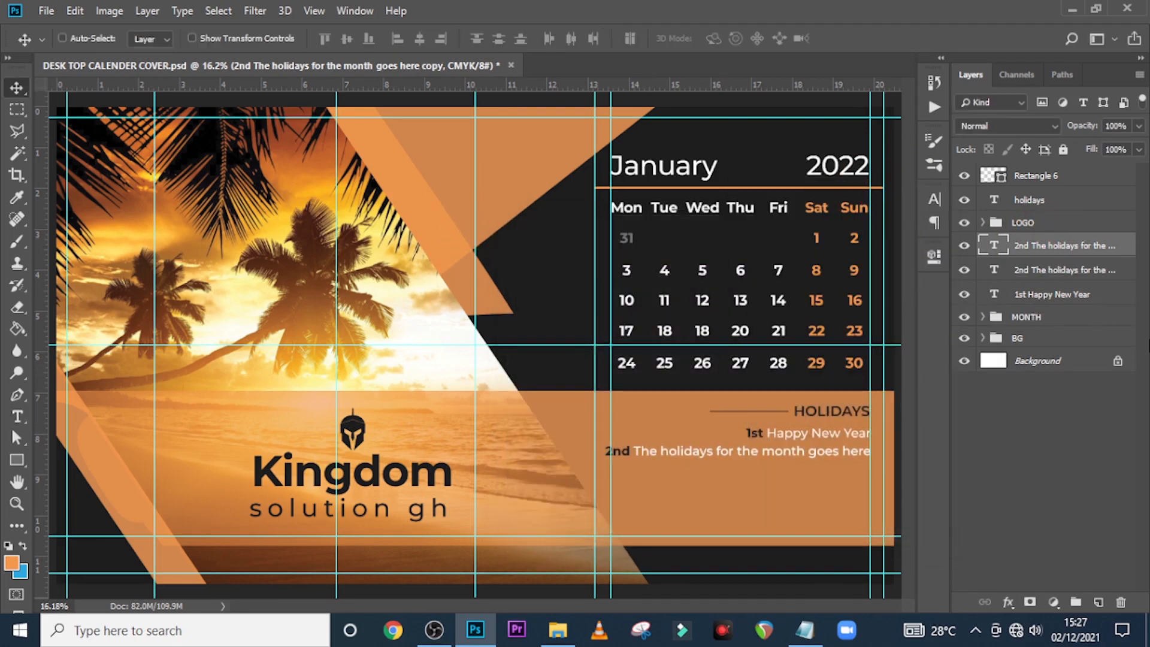
Place a third holiday line and move the holiday line layers to the top of the stack
left_click_drag(760, 467, 760, 493)
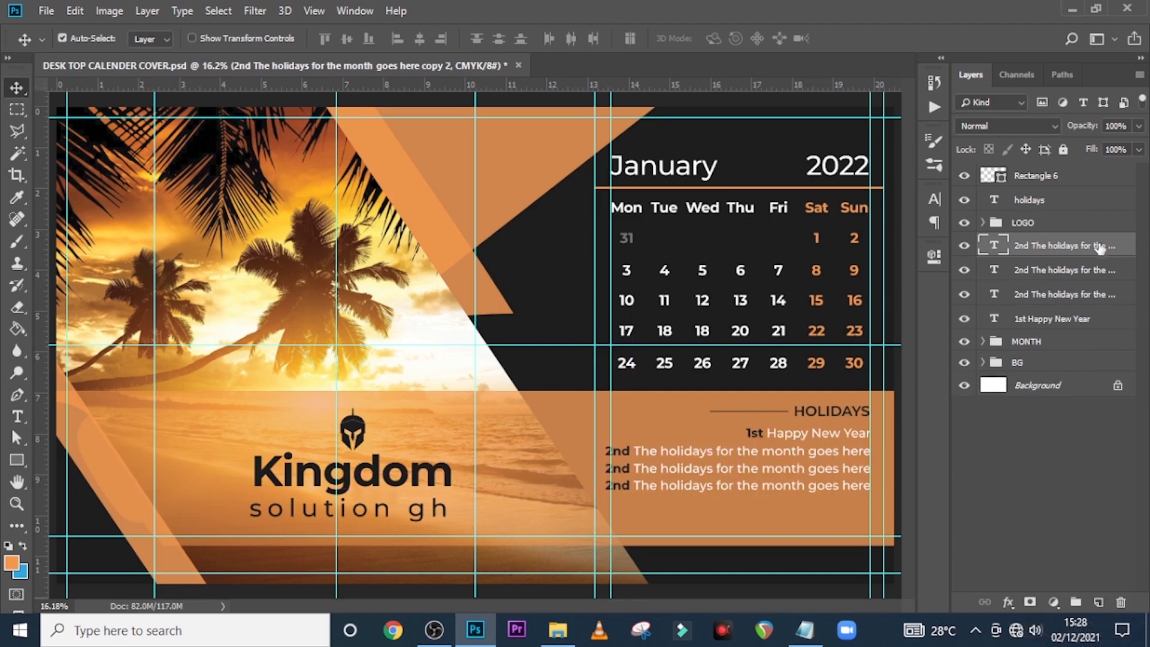
left_click(1045, 274, "ctrl")
left_click(1042, 318, "shift")
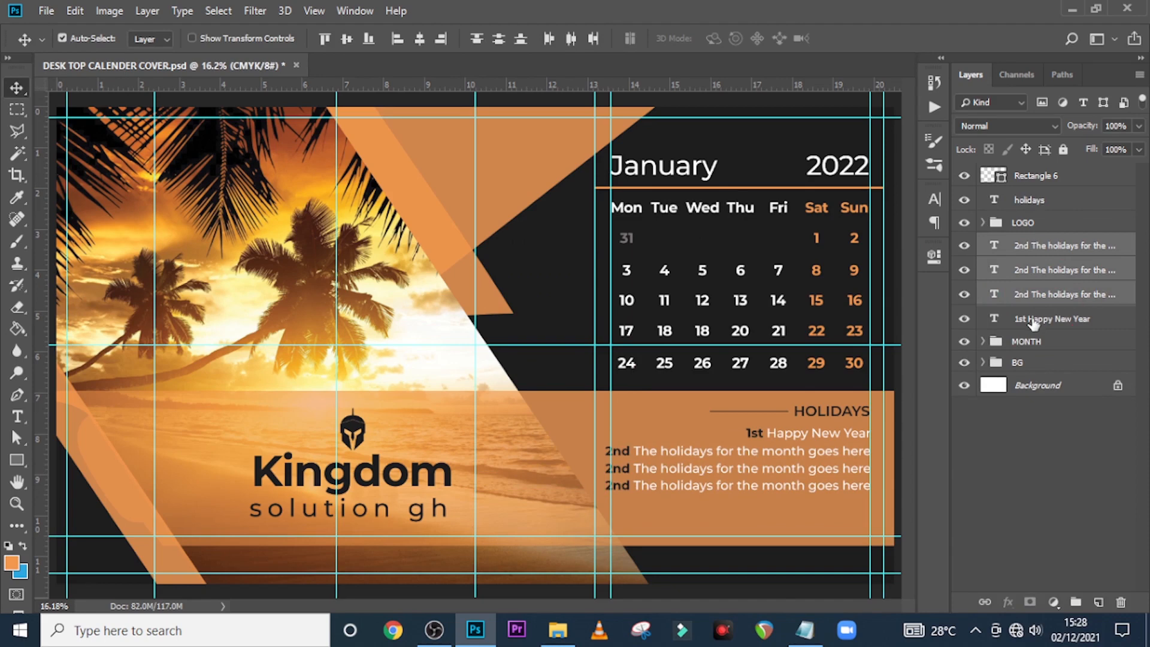
left_click_drag(1036, 248, 1056, 169)
Group the holiday lines with Rectangle 6 and holidays, starting the name with 'H'
left_click(1023, 297, "shift")
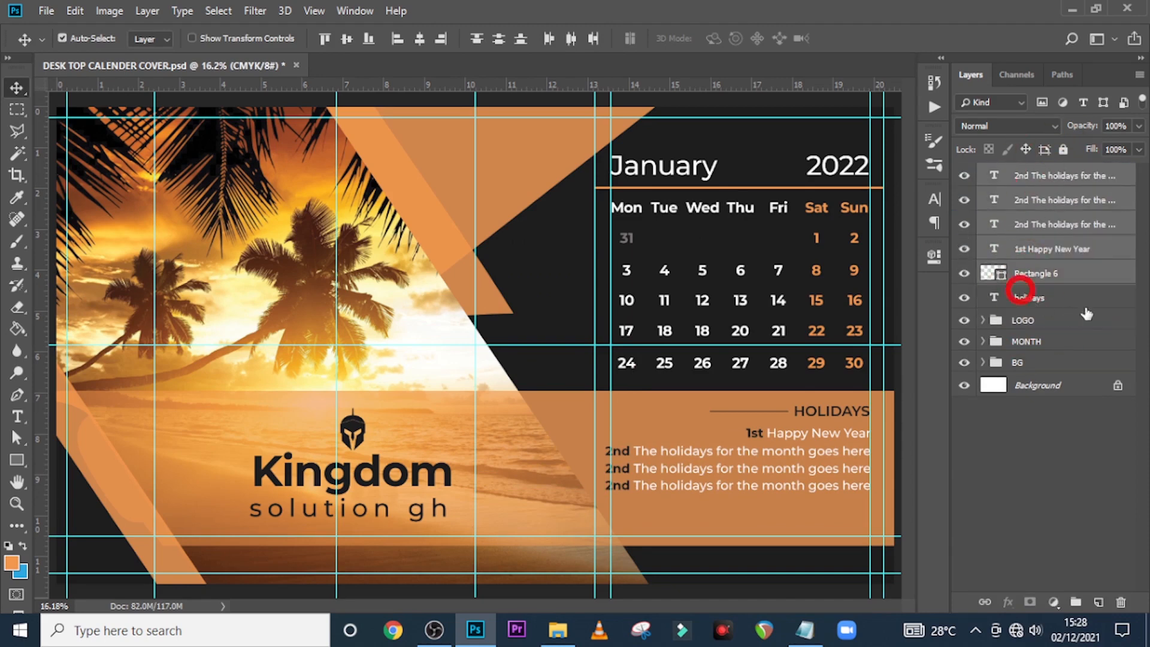
key("ctrl+g")
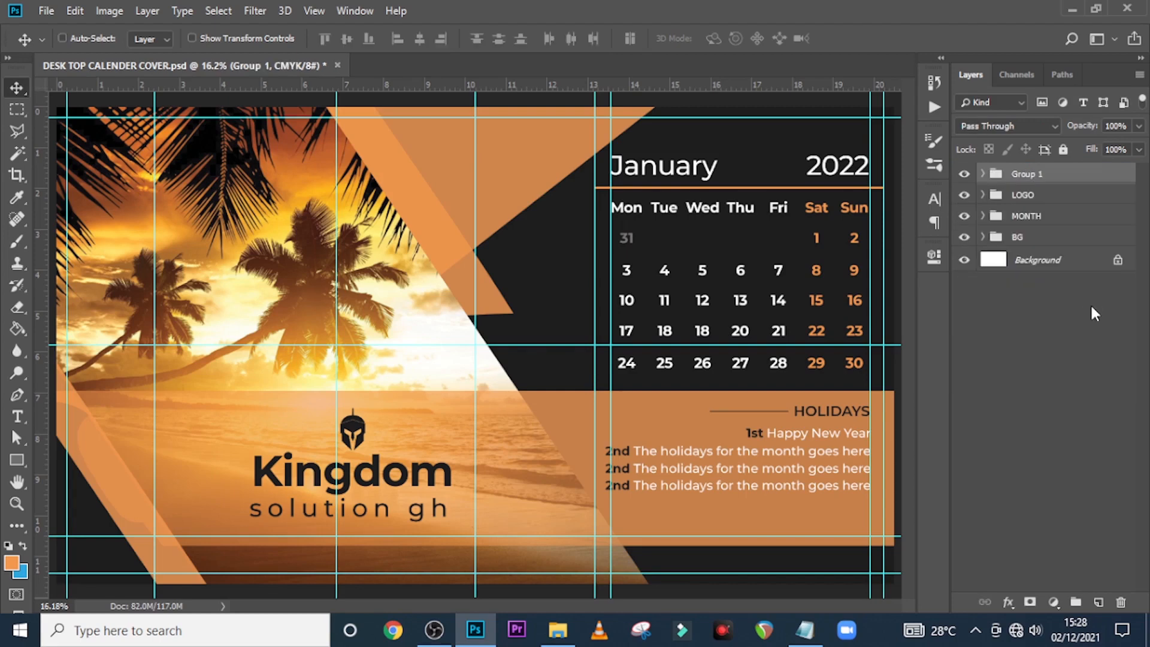
double_click(1029, 173)
type("HOLIDAYS")
Confirm the HOLIDAYS group name, nudge the block down two steps, and hide the guides
key("Return")
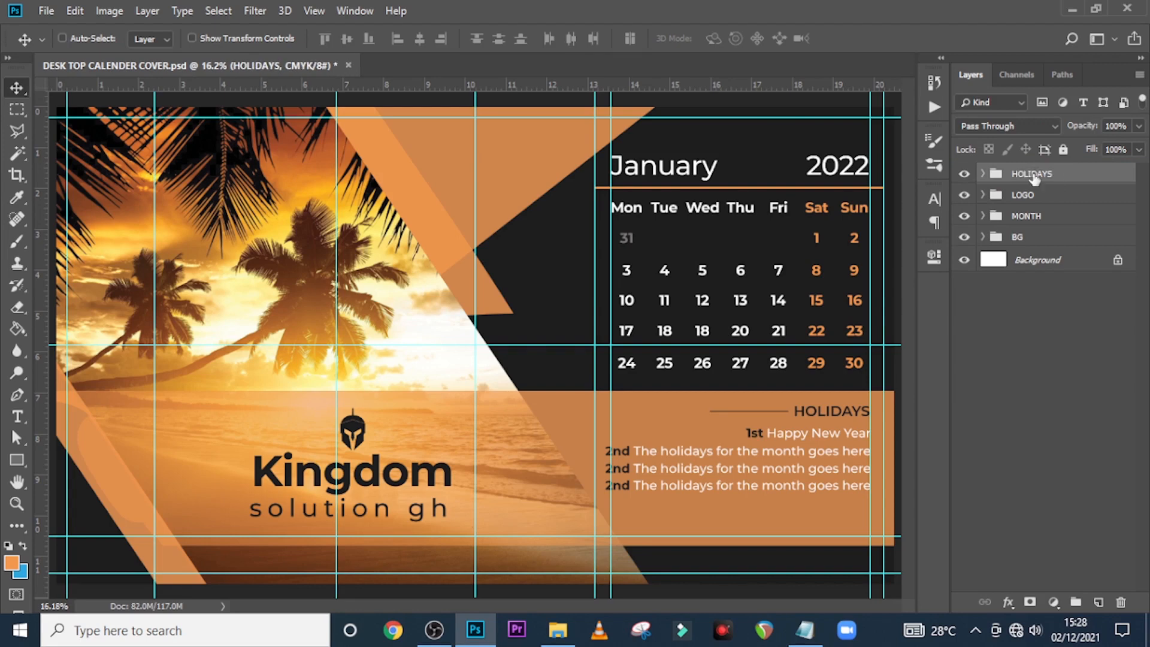
key("ctrl+t")
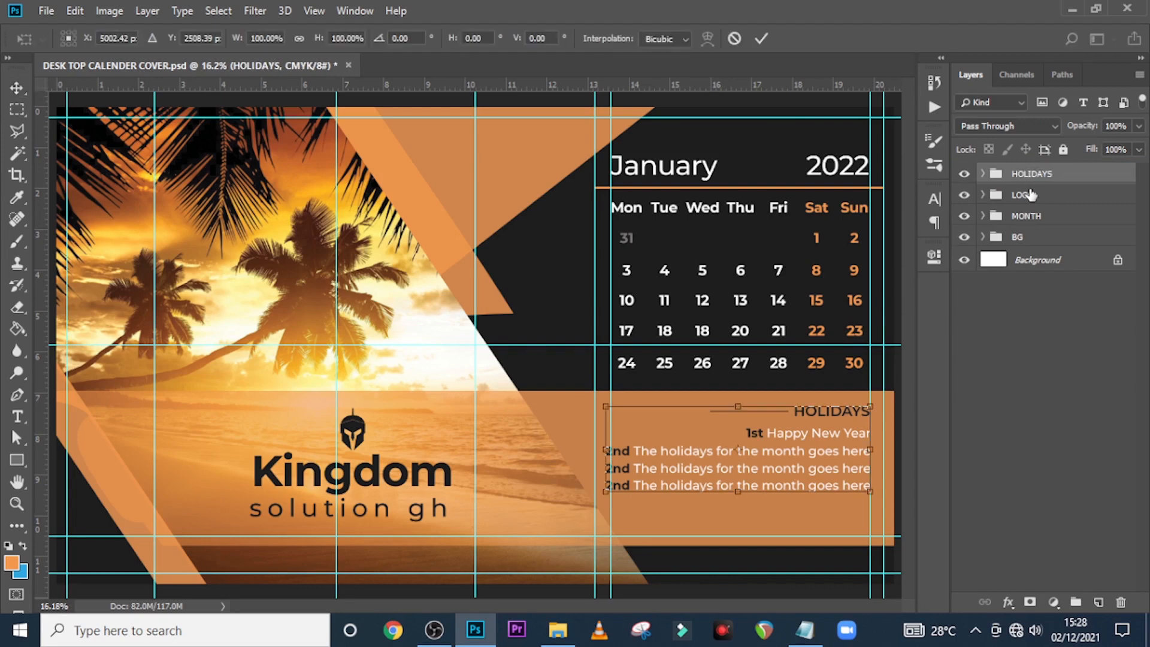
key("shift+Down")
key("shift+Down")
key("shift+Down")
key("shift+Down")
key("shift+Down")
key("shift+Down")
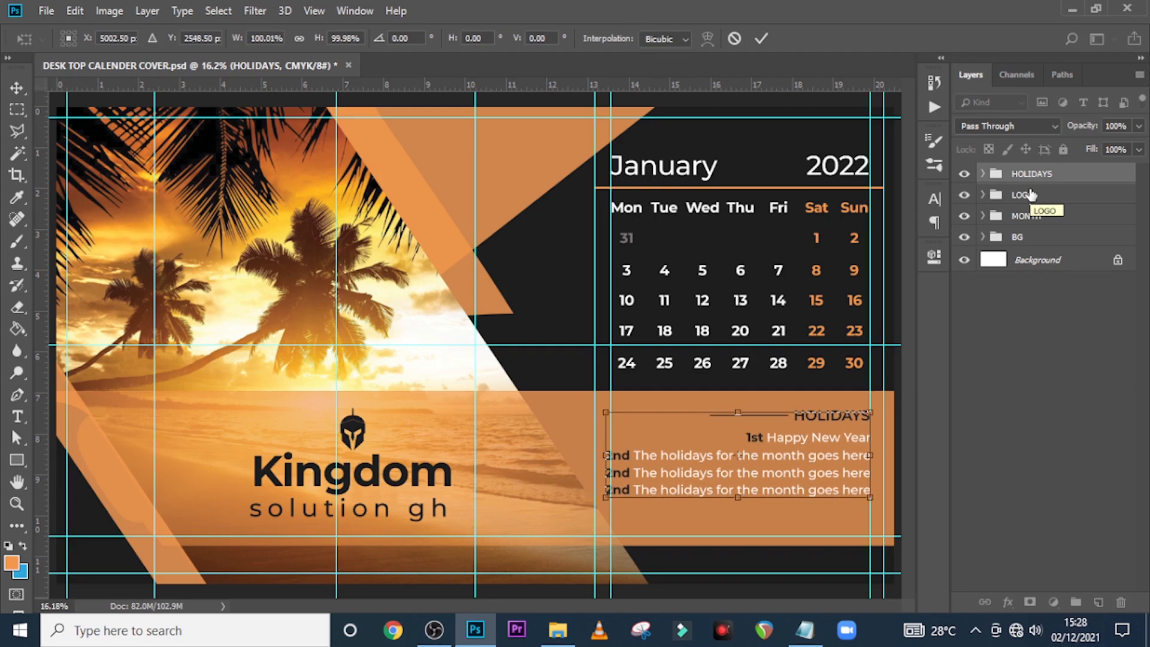
key("shift+Down")
key("shift+Down")
key("shift+Down")
key("shift+Down")
key("shift+Down")
key("shift+Down")
key("shift+Down")
key("shift+Down")
key("shift+Down")
key("shift+Down")
key("shift+Down")
key("shift+Down")
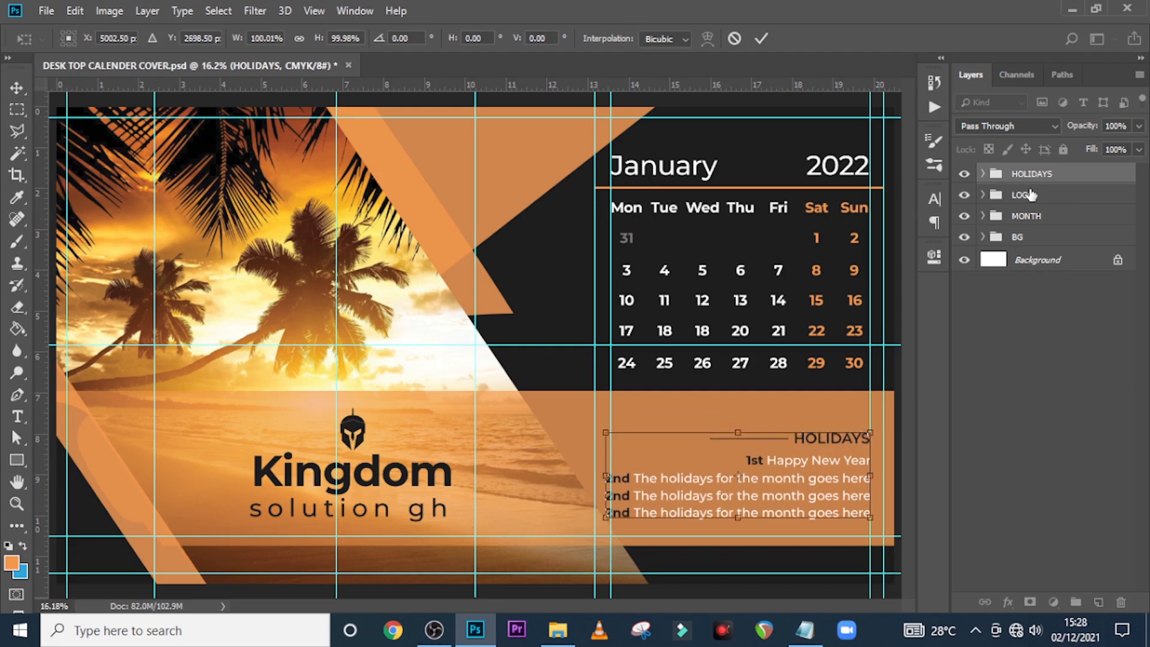
key("Return")
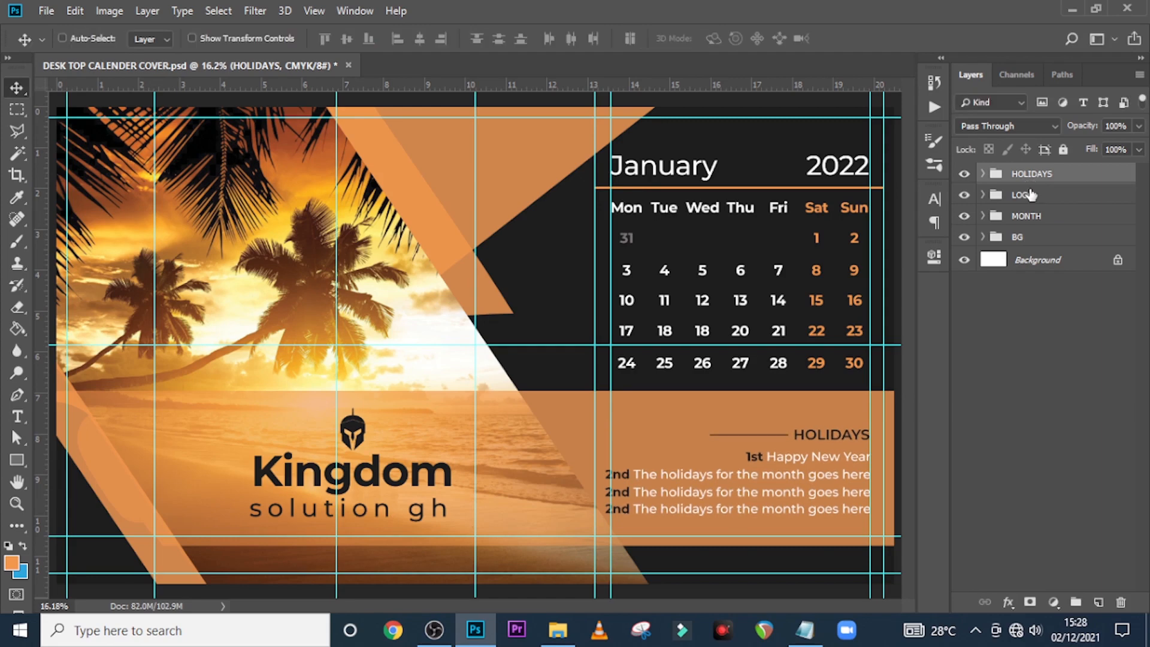
key("ctrl+semicolon")
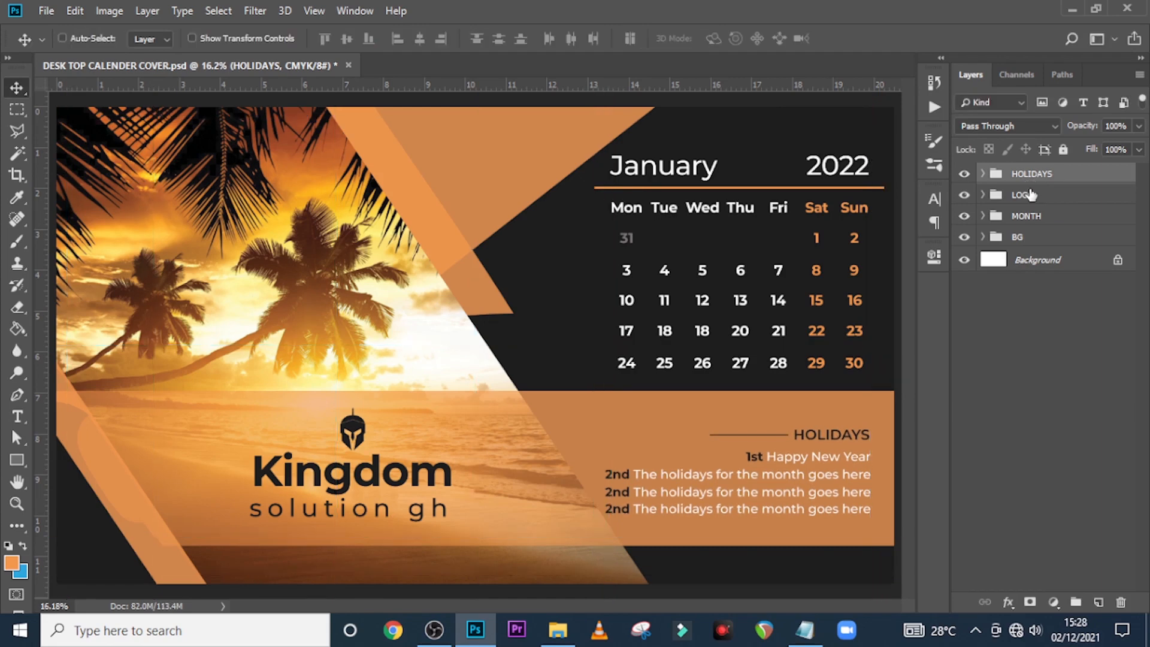